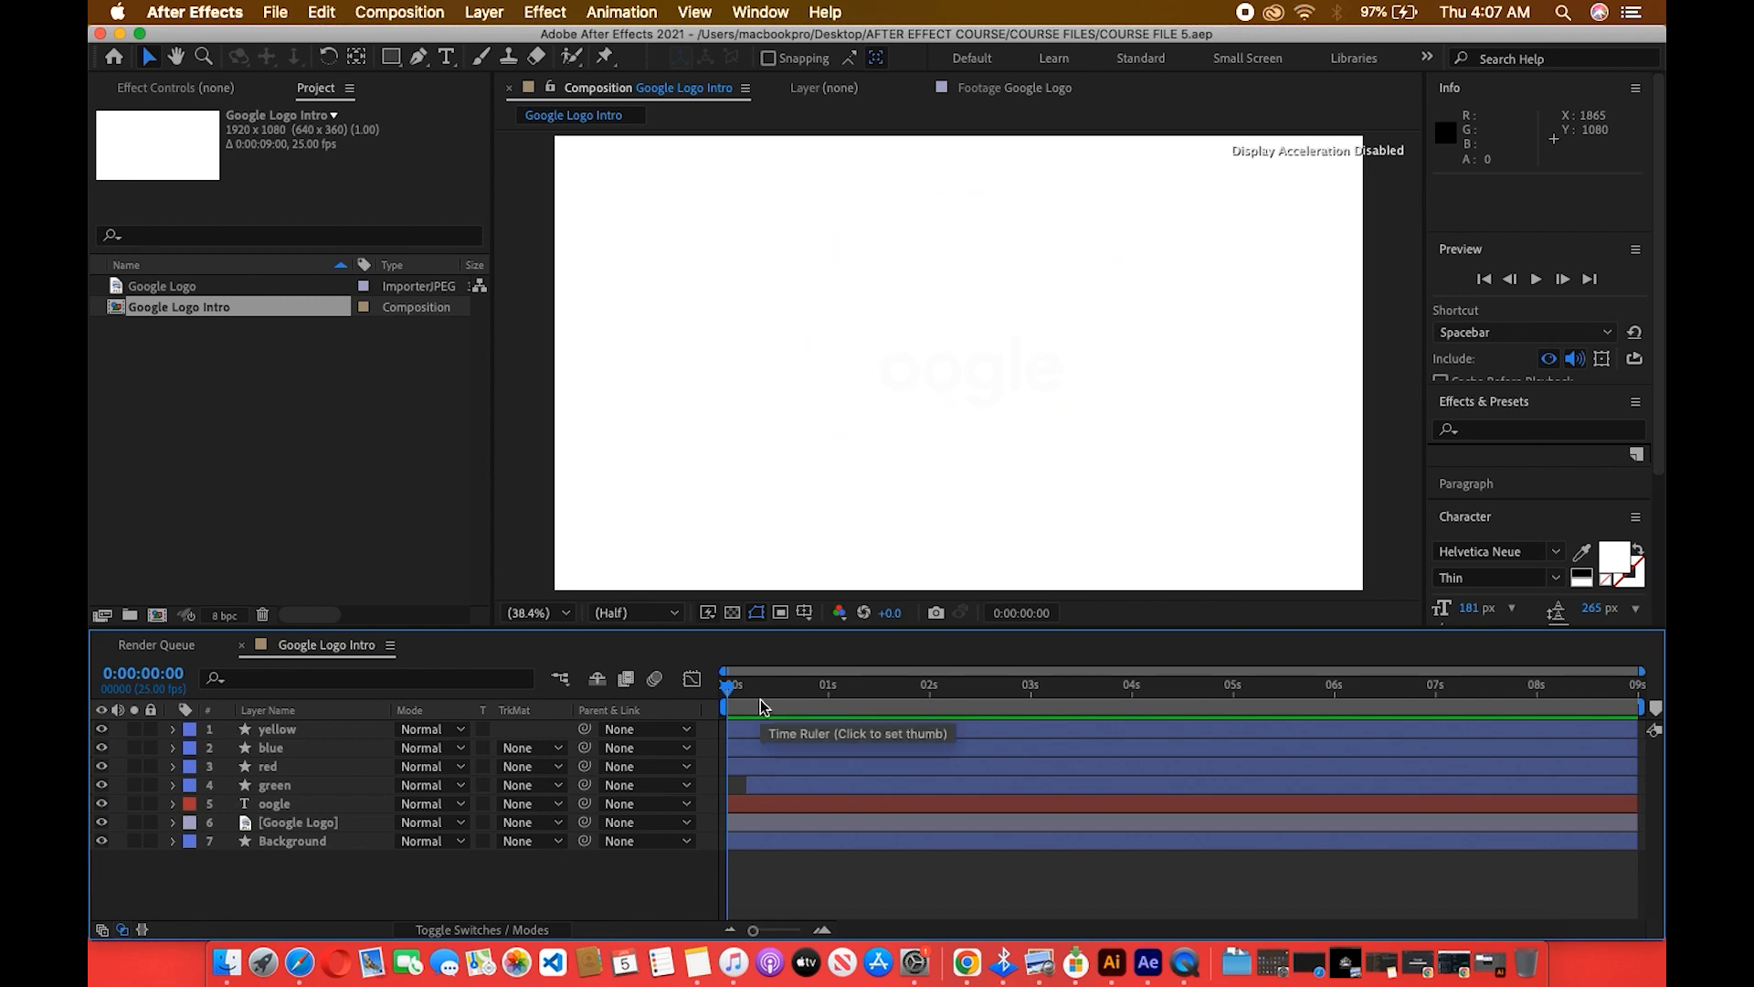
Create a new 1920 x 1080, 25 fps, nine-second composition named Comp 1 with a white background.
left_click_drag(749, 698, 274, 674)
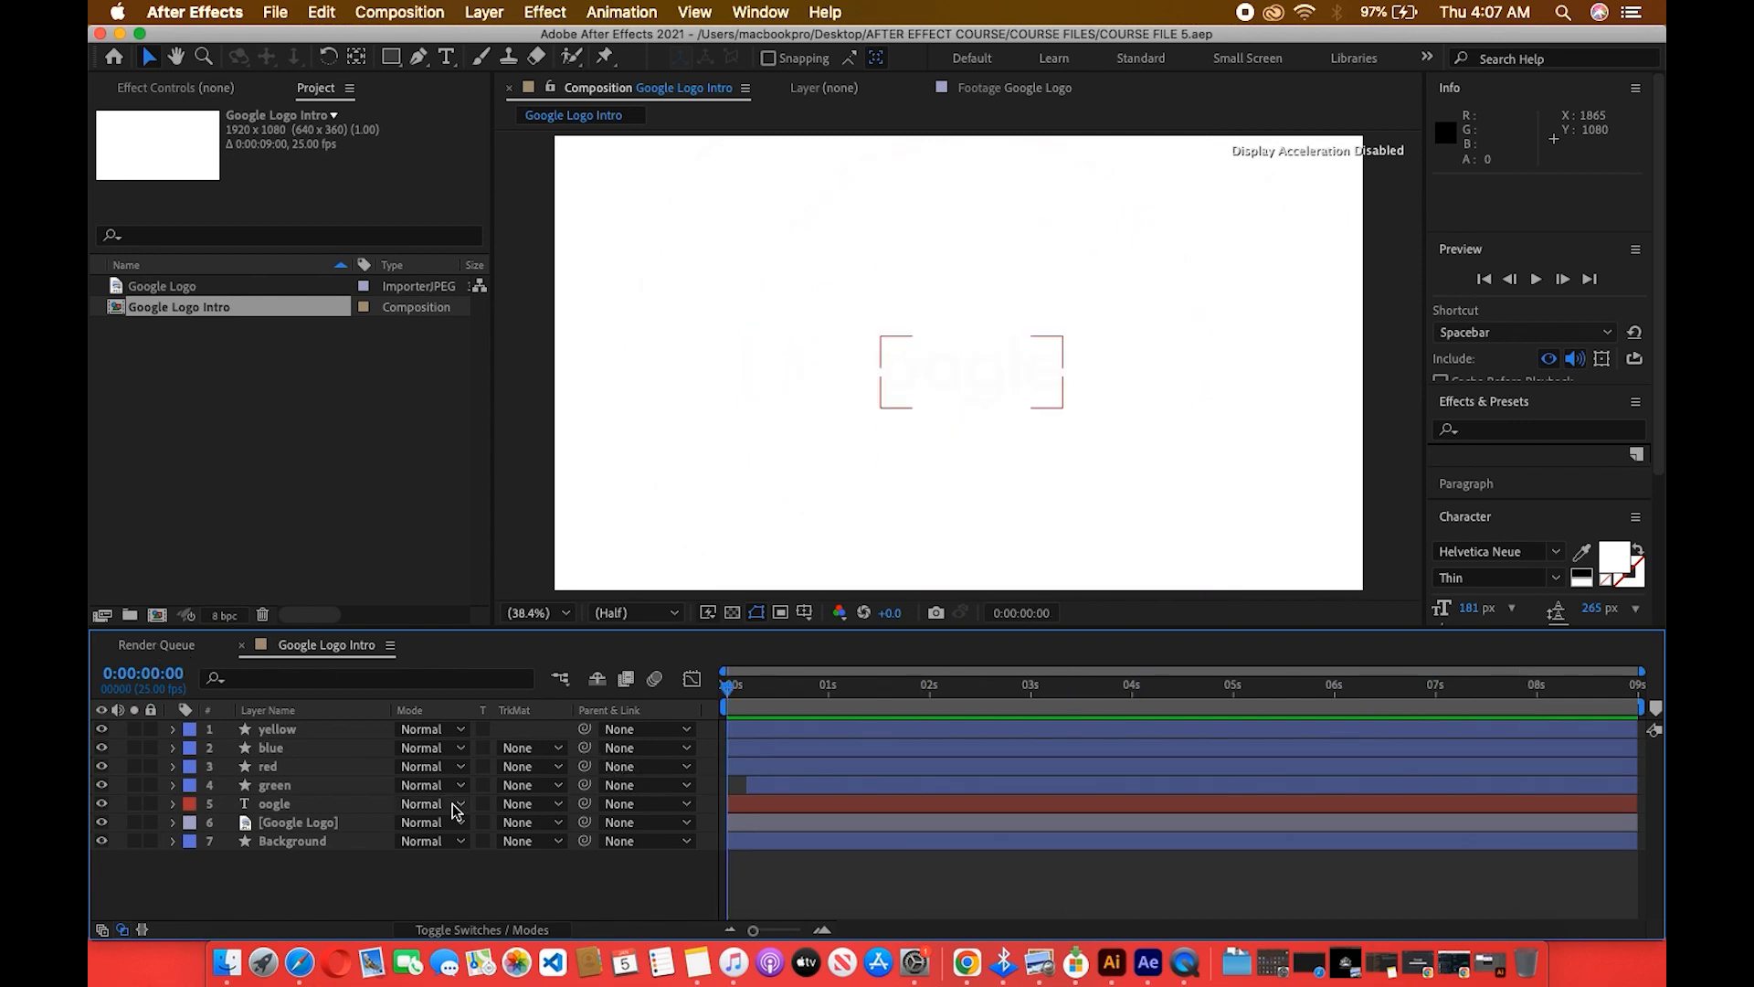
left_click(404, 14)
left_click(416, 39)
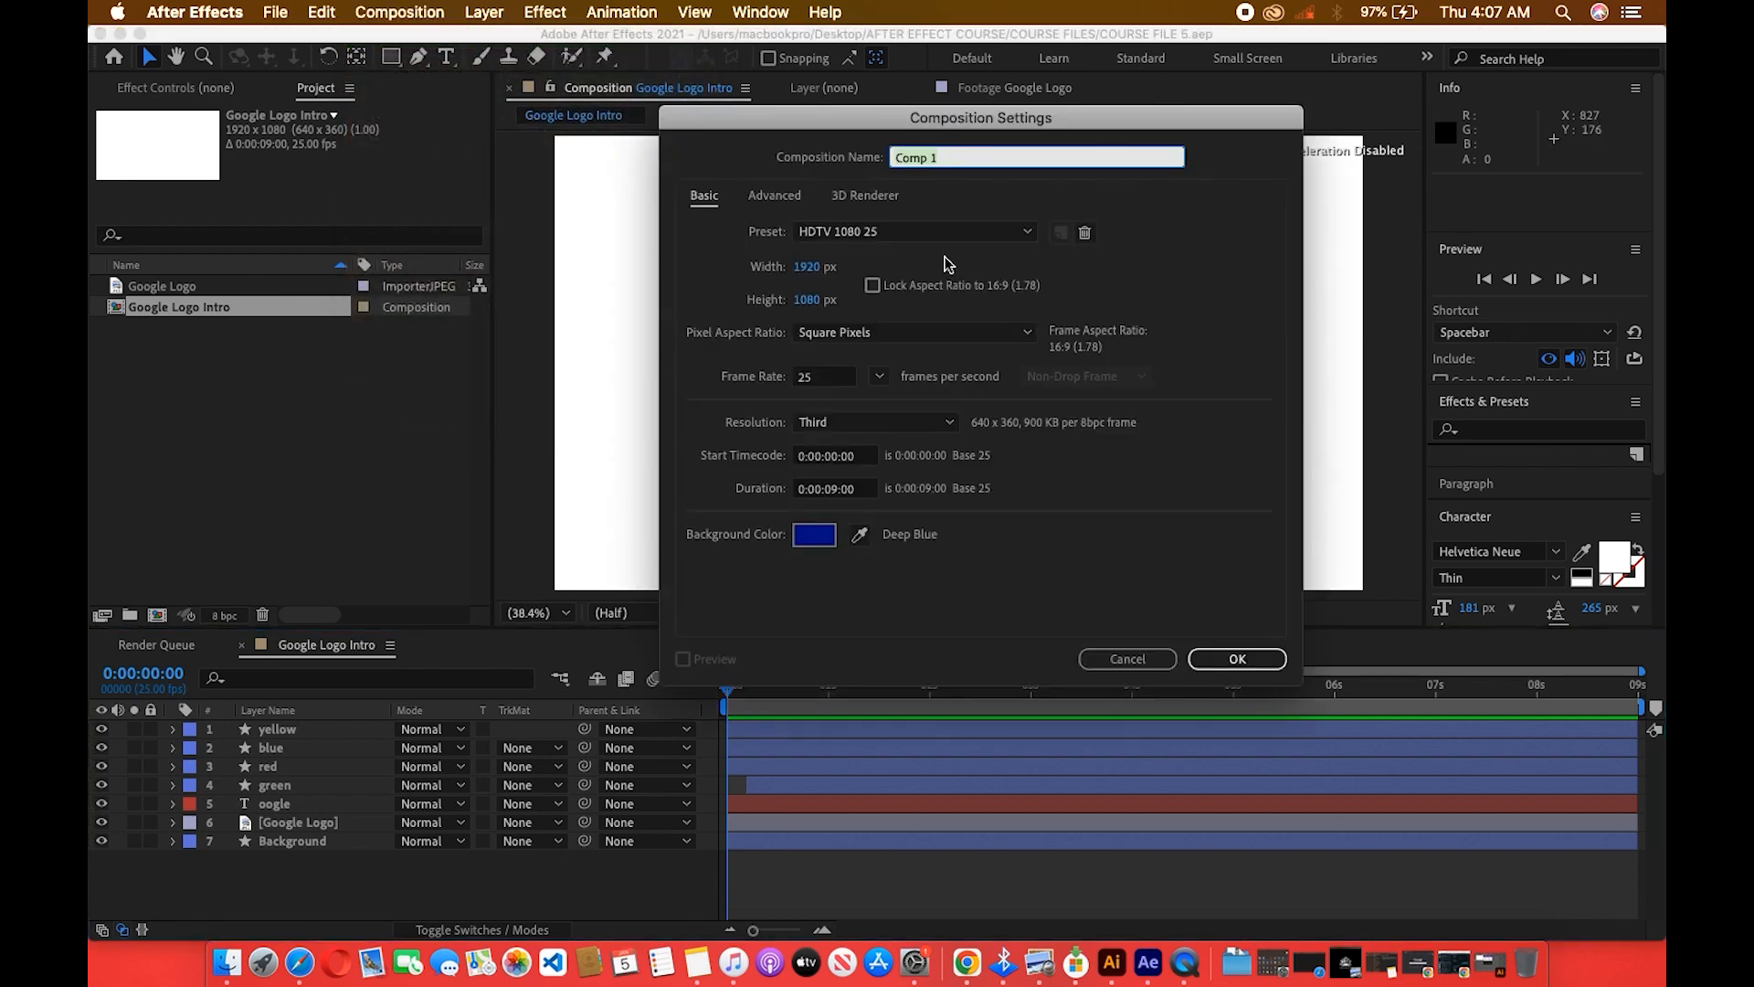
left_click(814, 536)
left_click(895, 650)
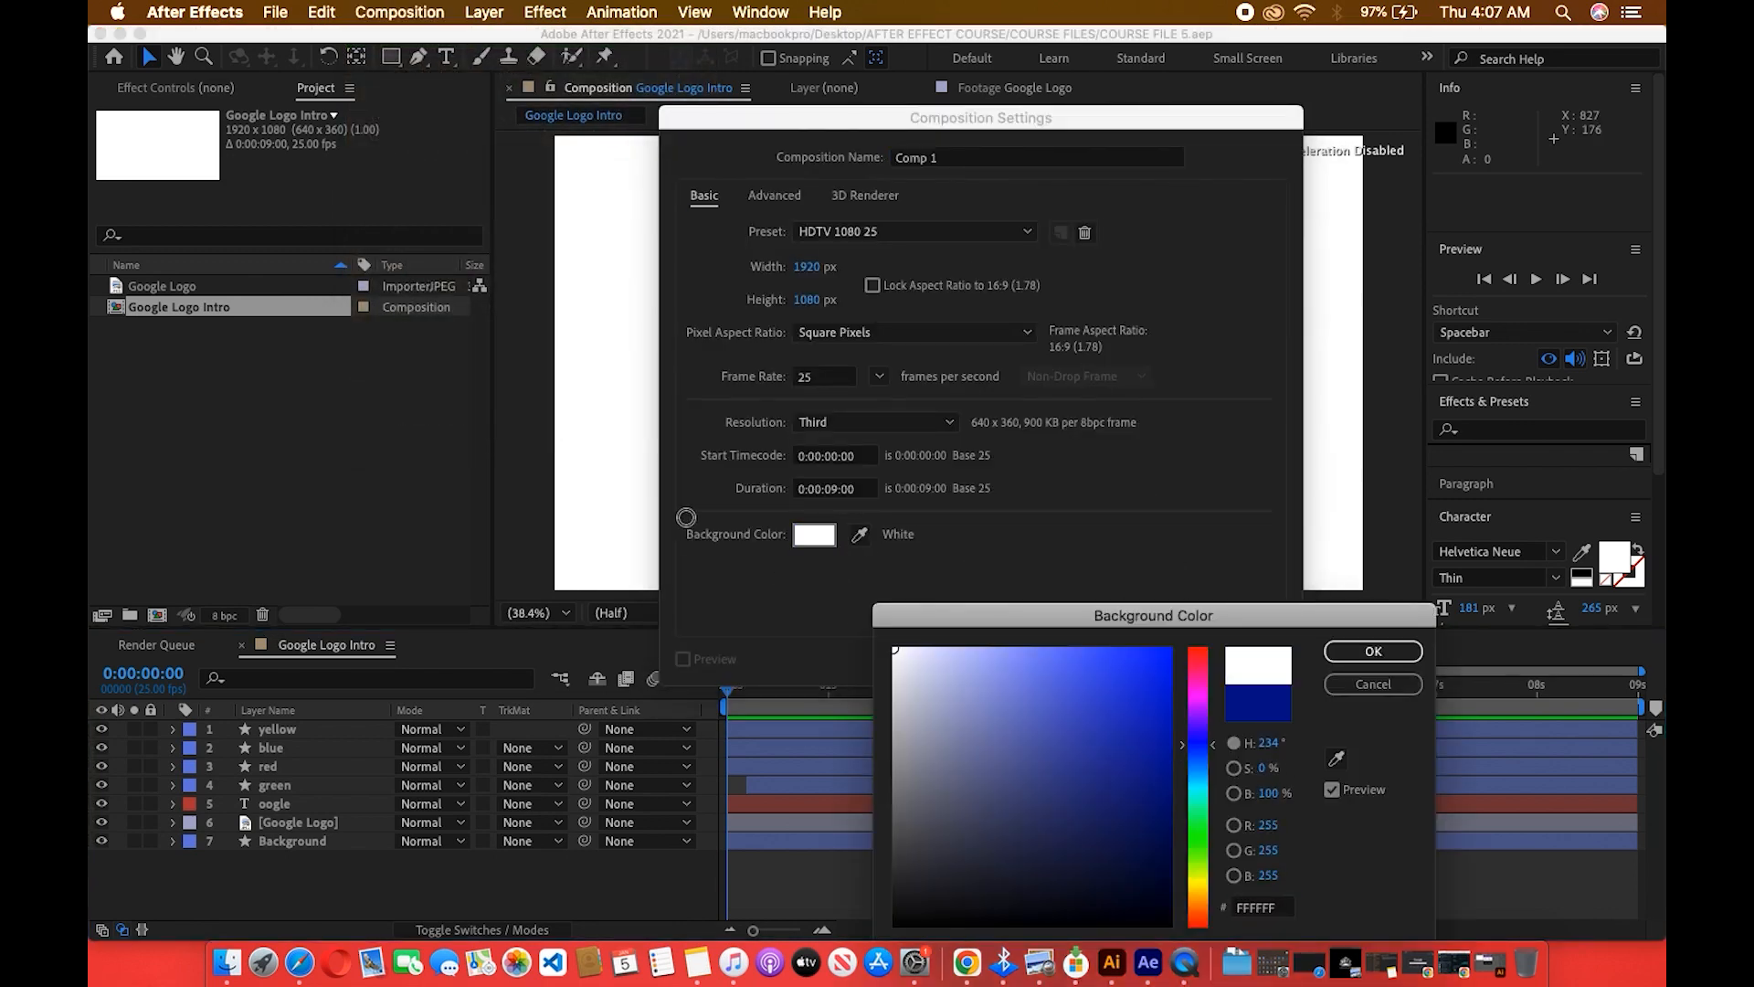
left_click(1379, 652)
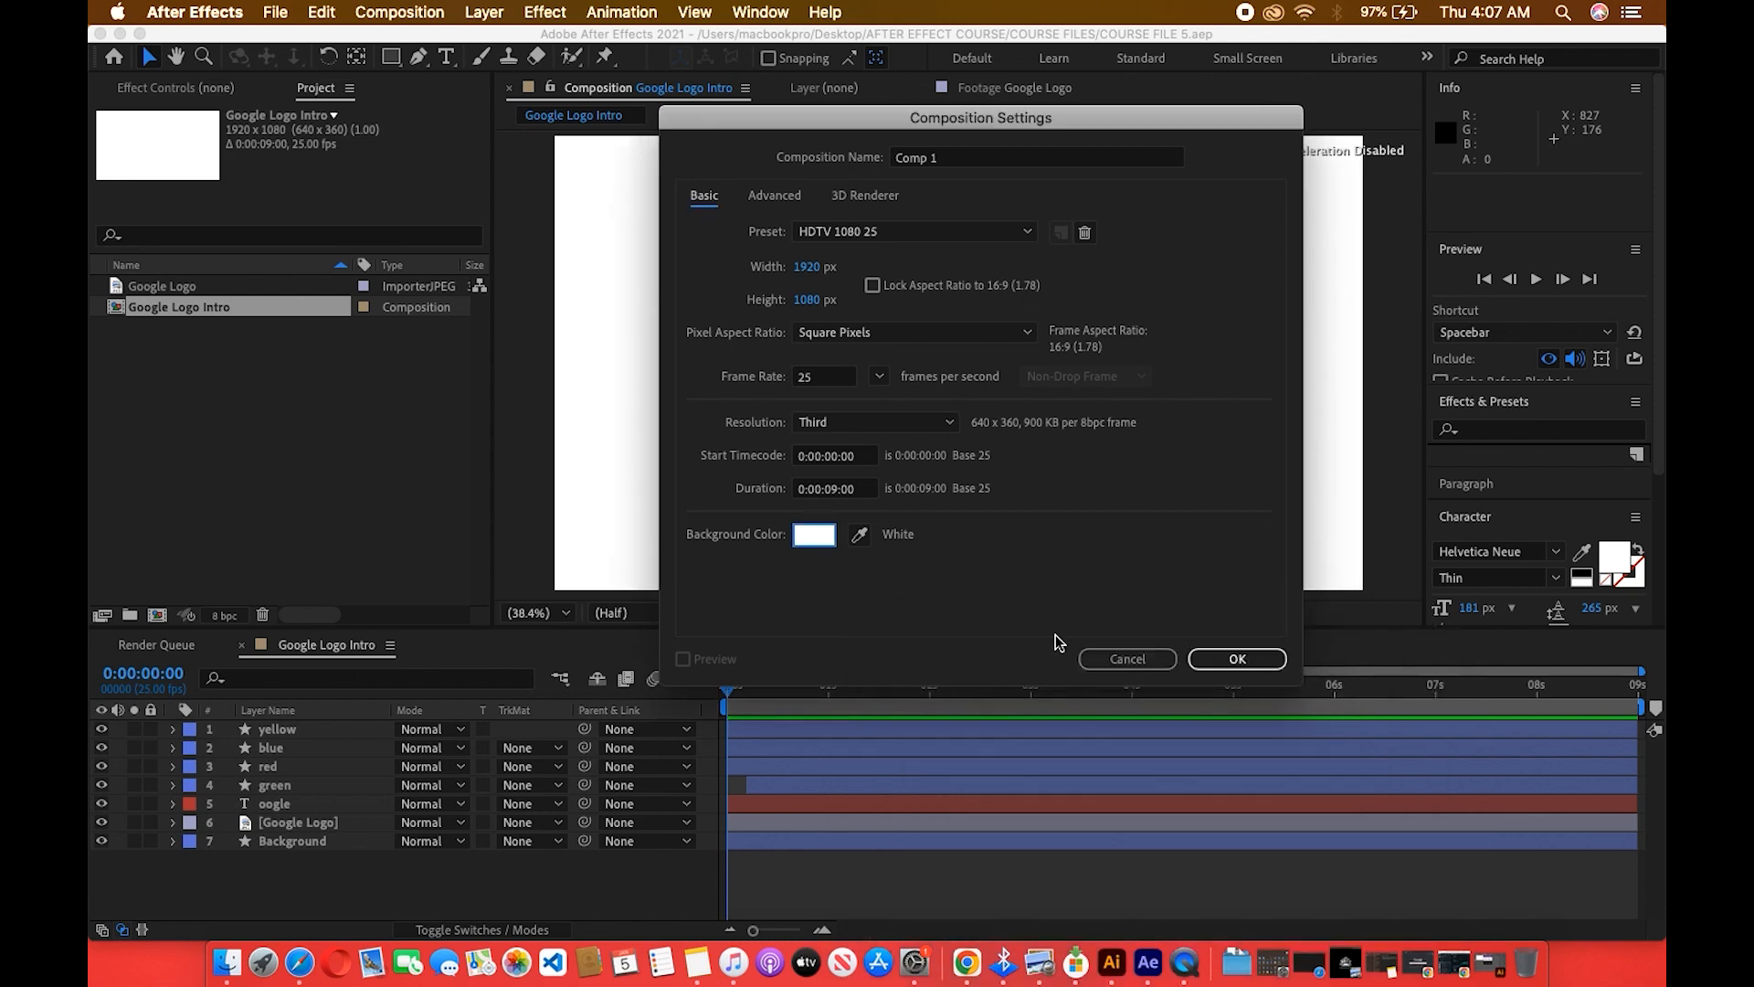
left_click(1214, 662)
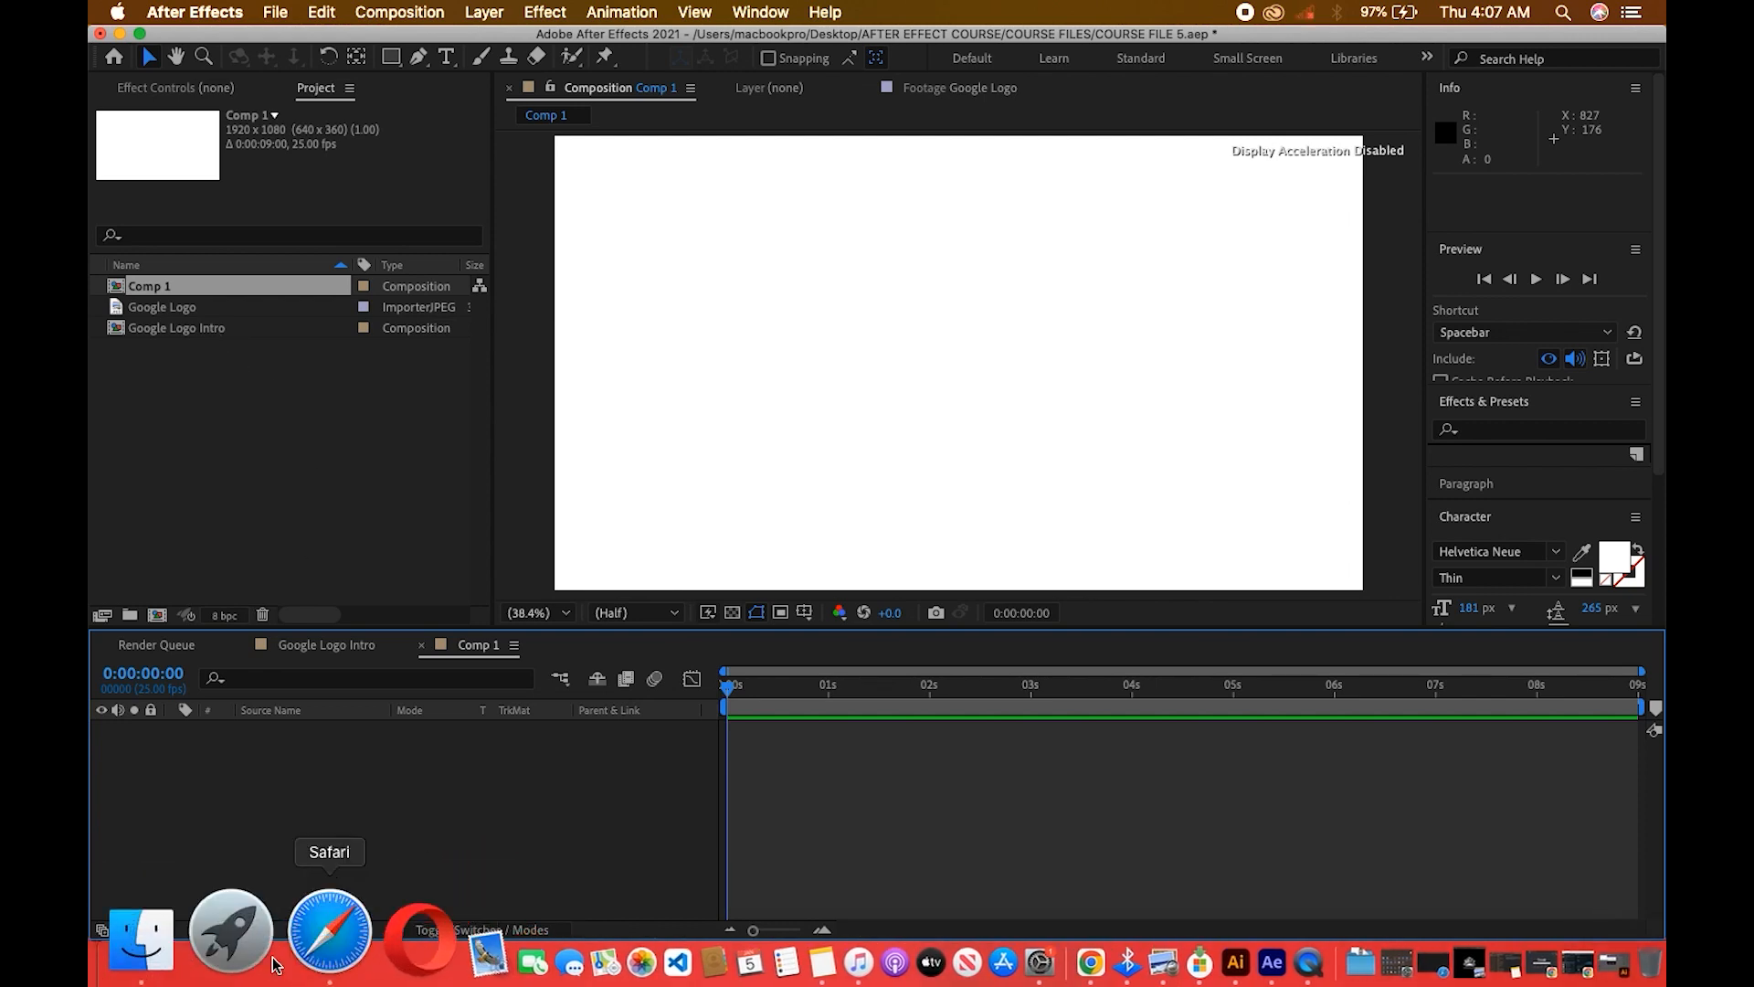
Import Google logo.png from the Assets folder in AFTER EFFECT COURSE/COURSE FILES on the Desktop into Comp 1 as a layer.
left_click(227, 964)
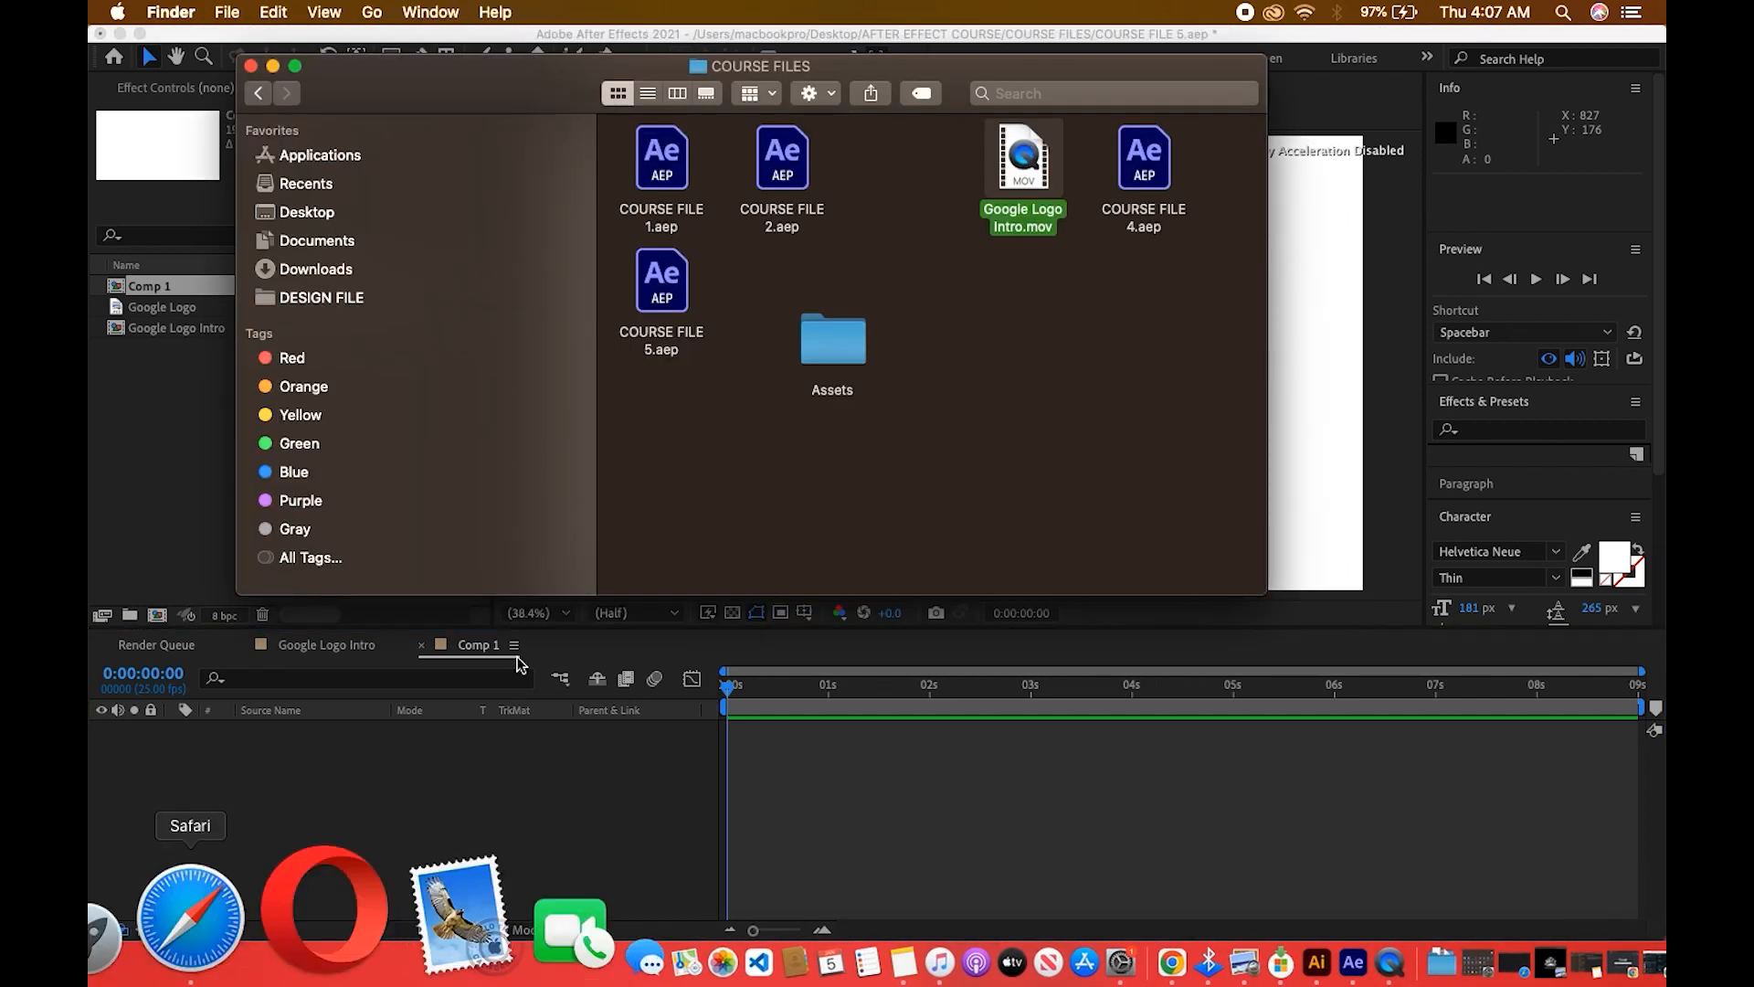
left_click(319, 269)
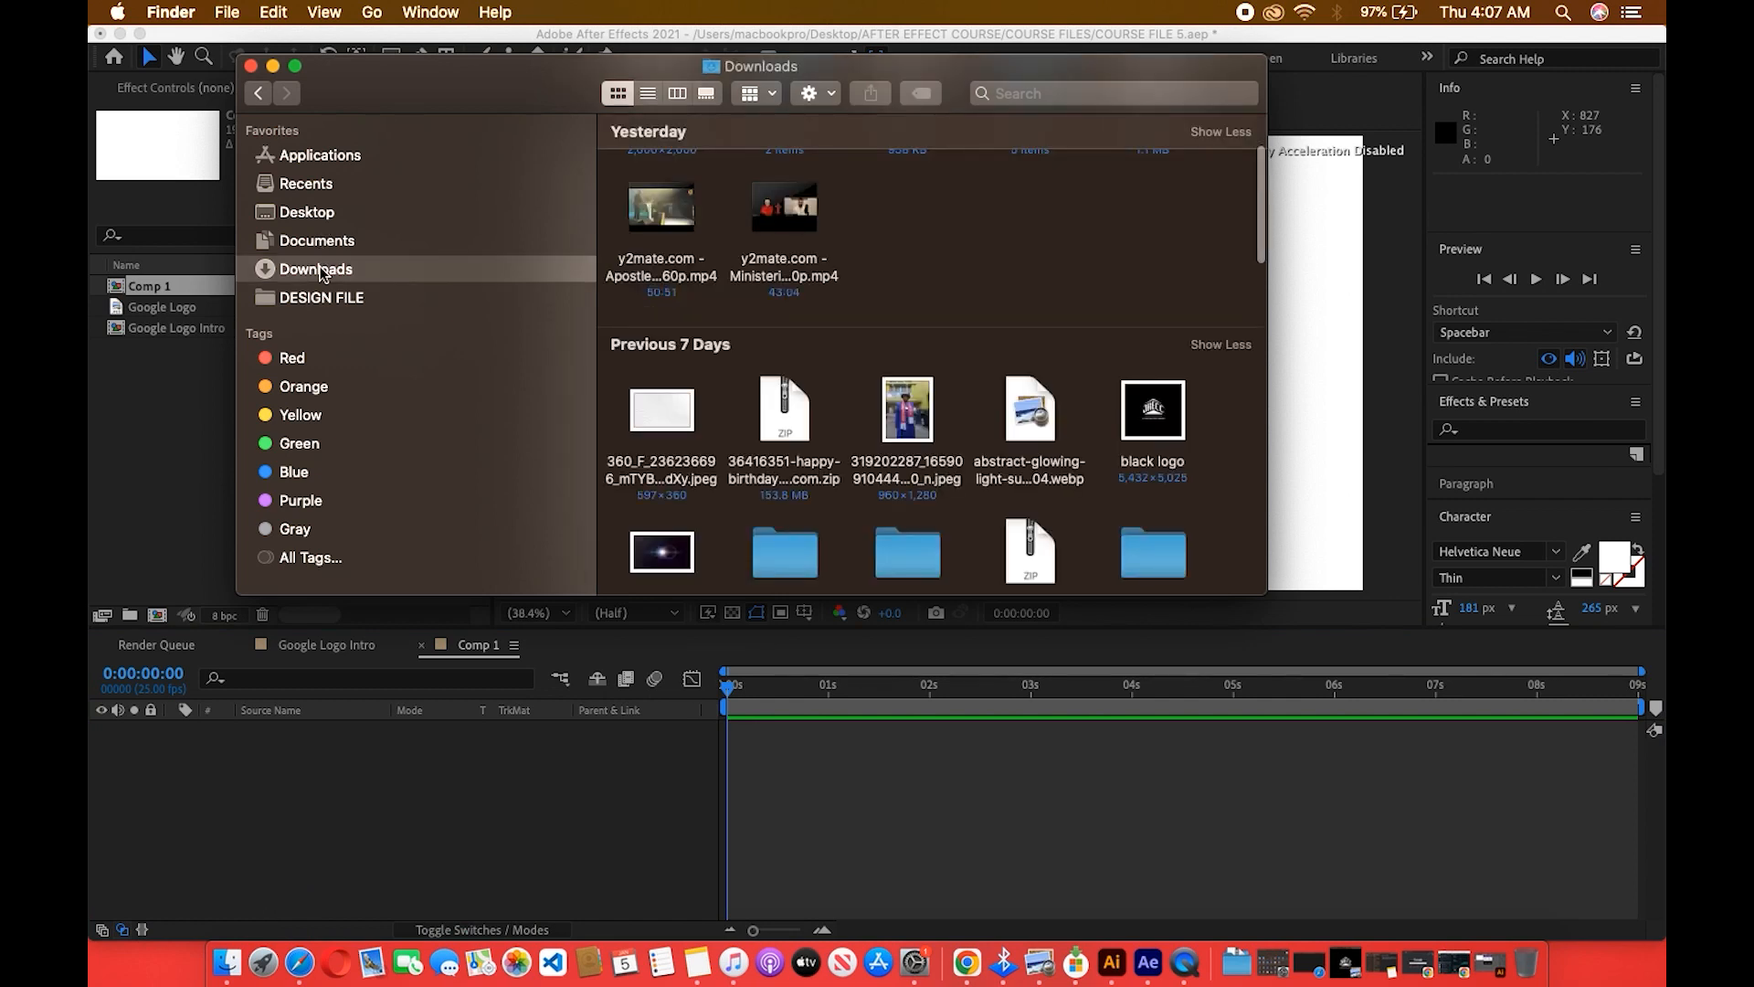
left_click(353, 298)
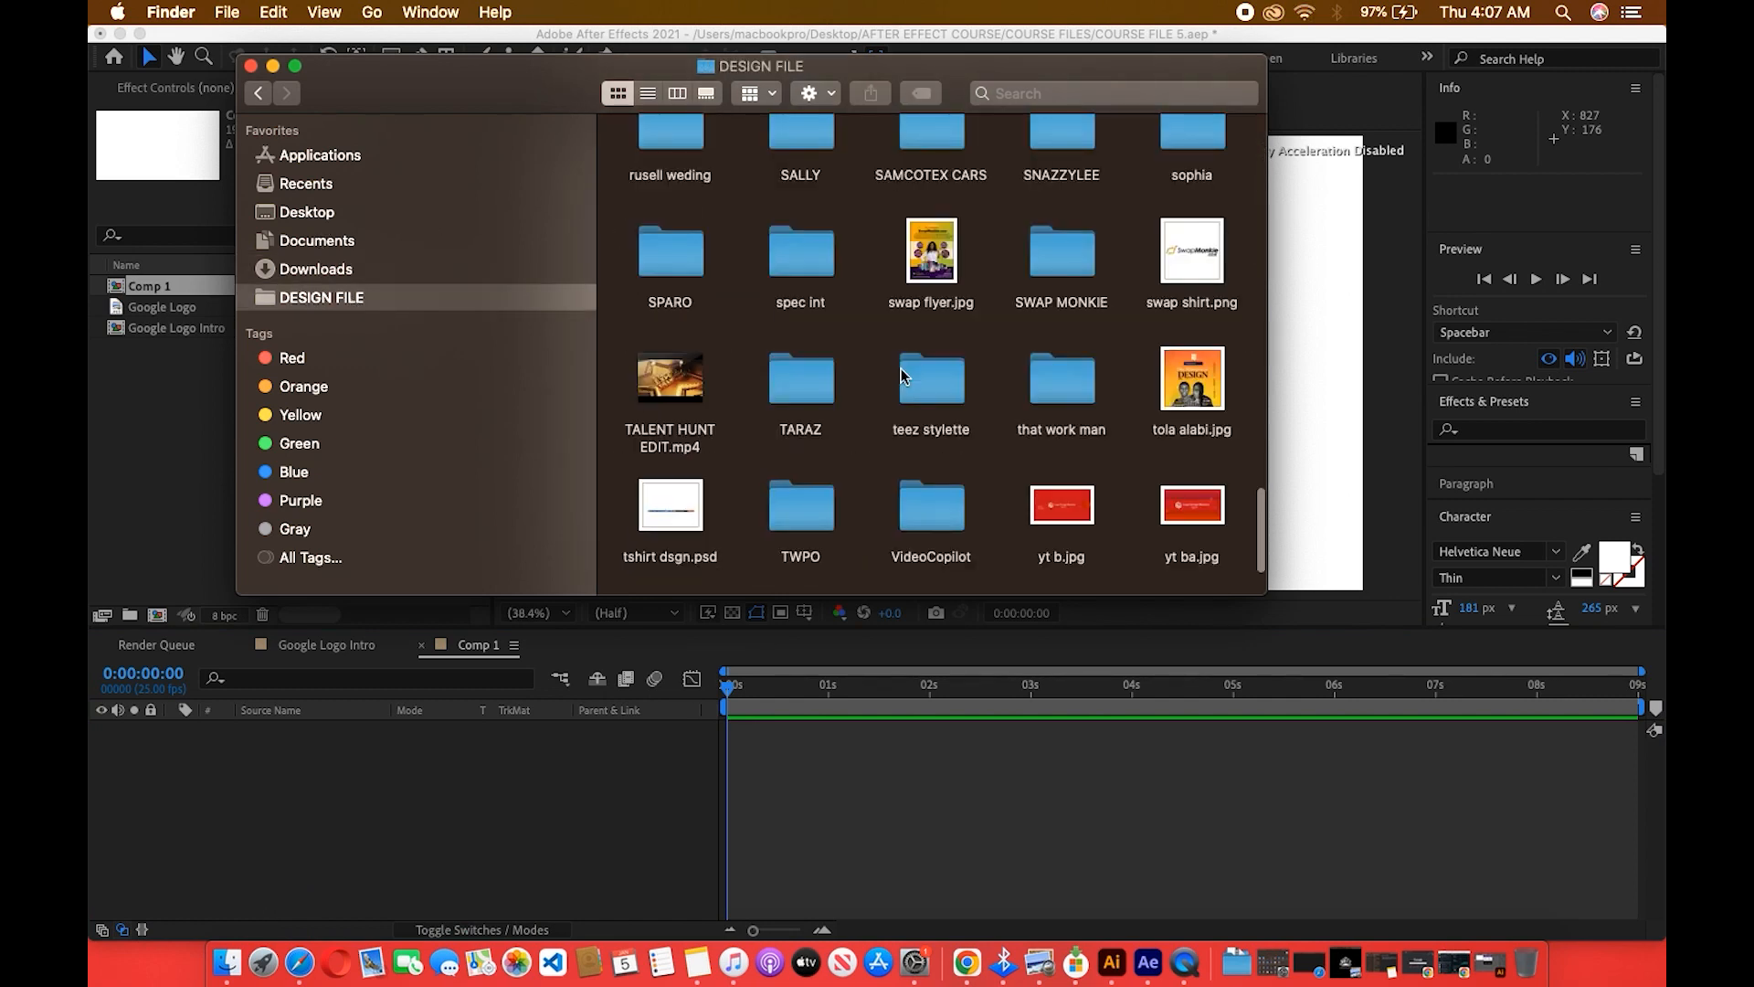
scroll(755, 255, "up", 10)
left_click(337, 211)
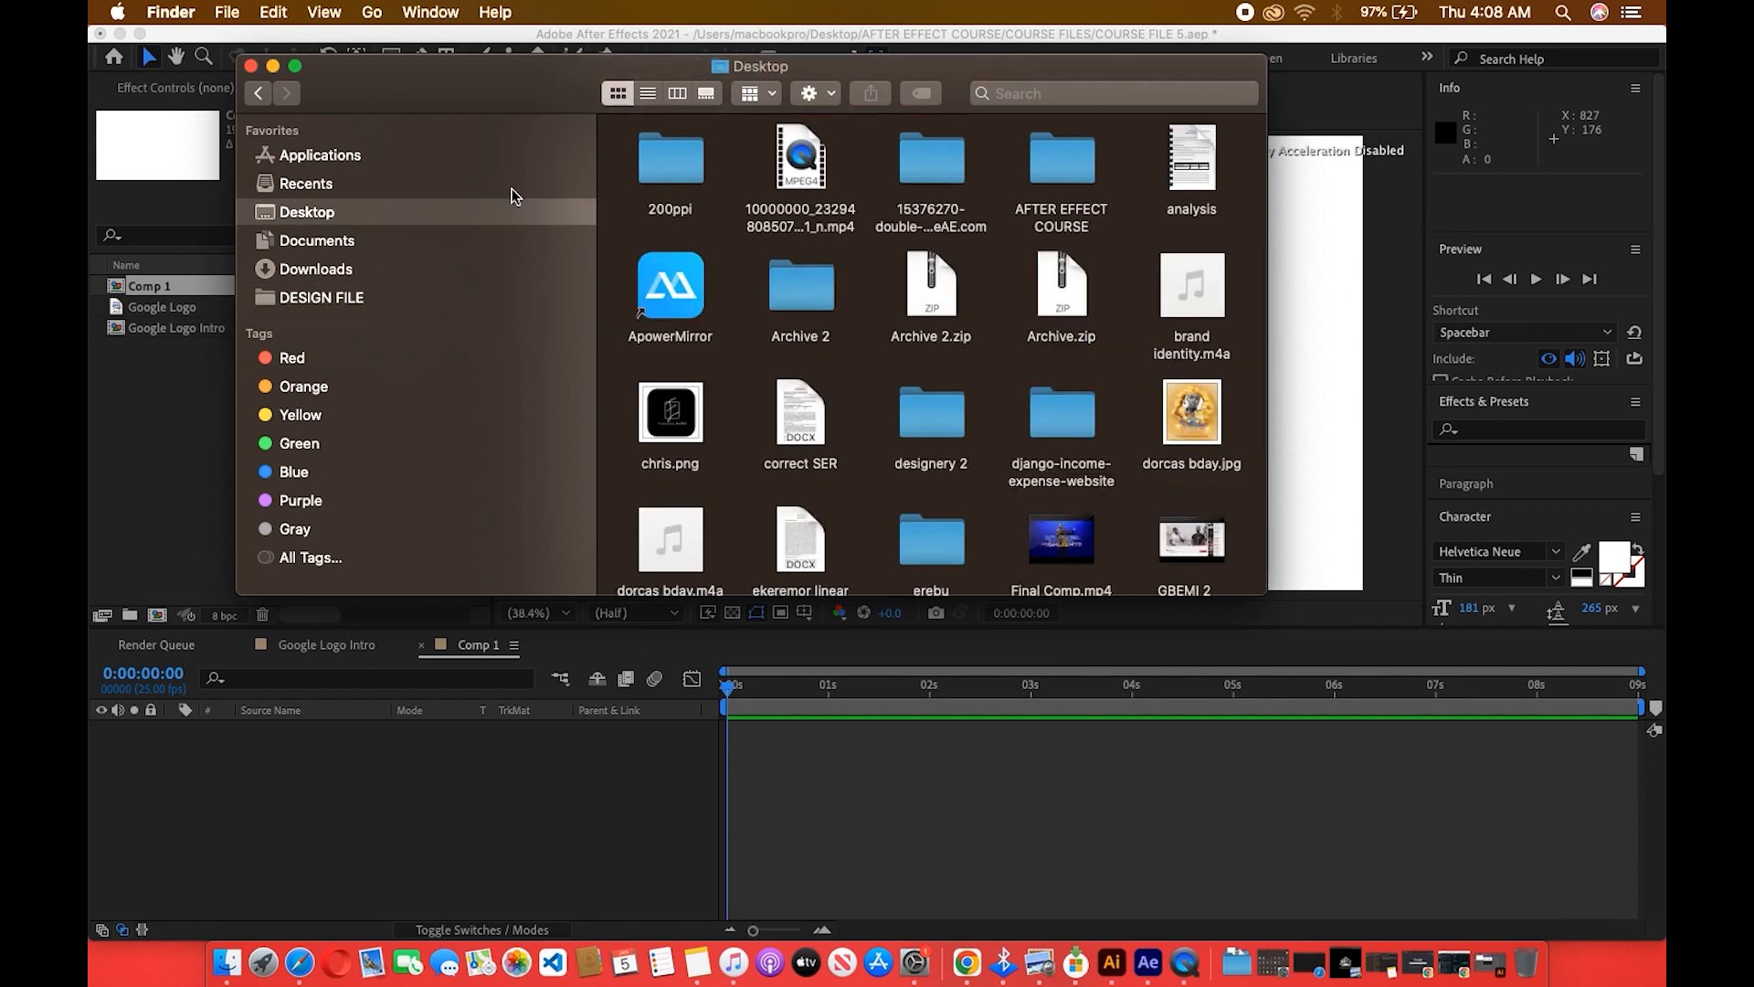
double_click(709, 170)
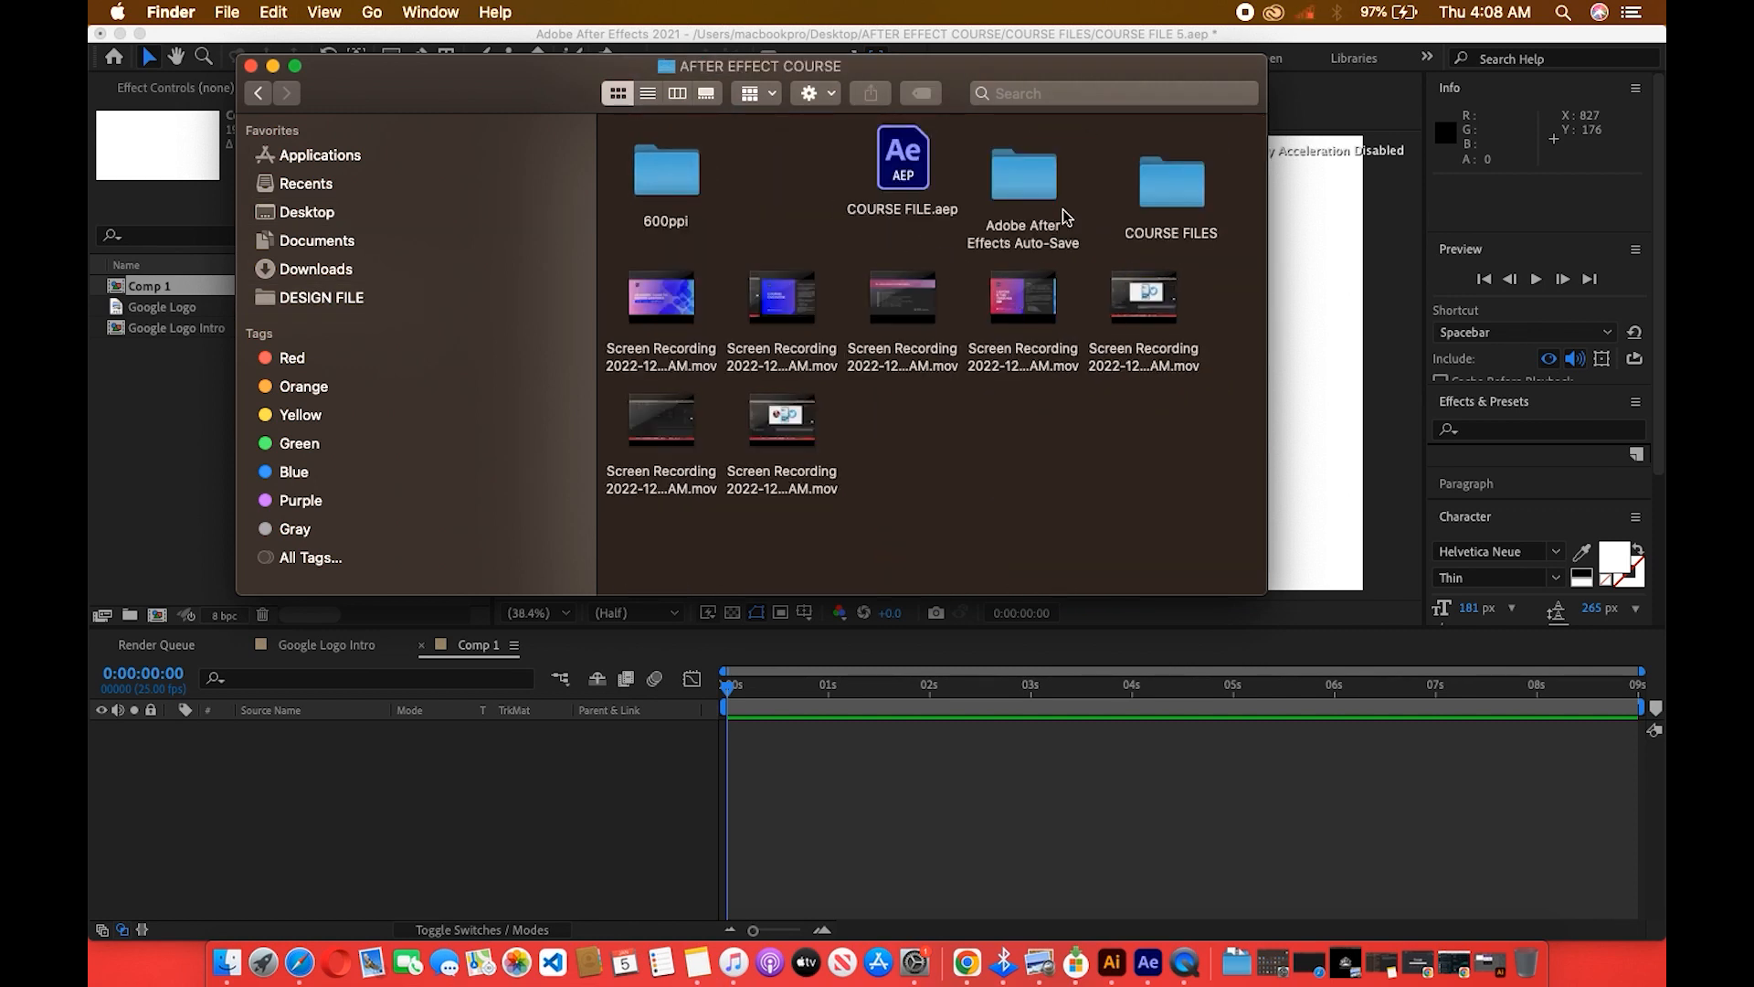
double_click(1172, 182)
double_click(832, 345)
left_click(731, 197)
left_click_drag(730, 198, 883, 834)
Scale the Google logo.png layer to 14% and collapse its properties.
left_click(173, 730)
left_click(192, 749)
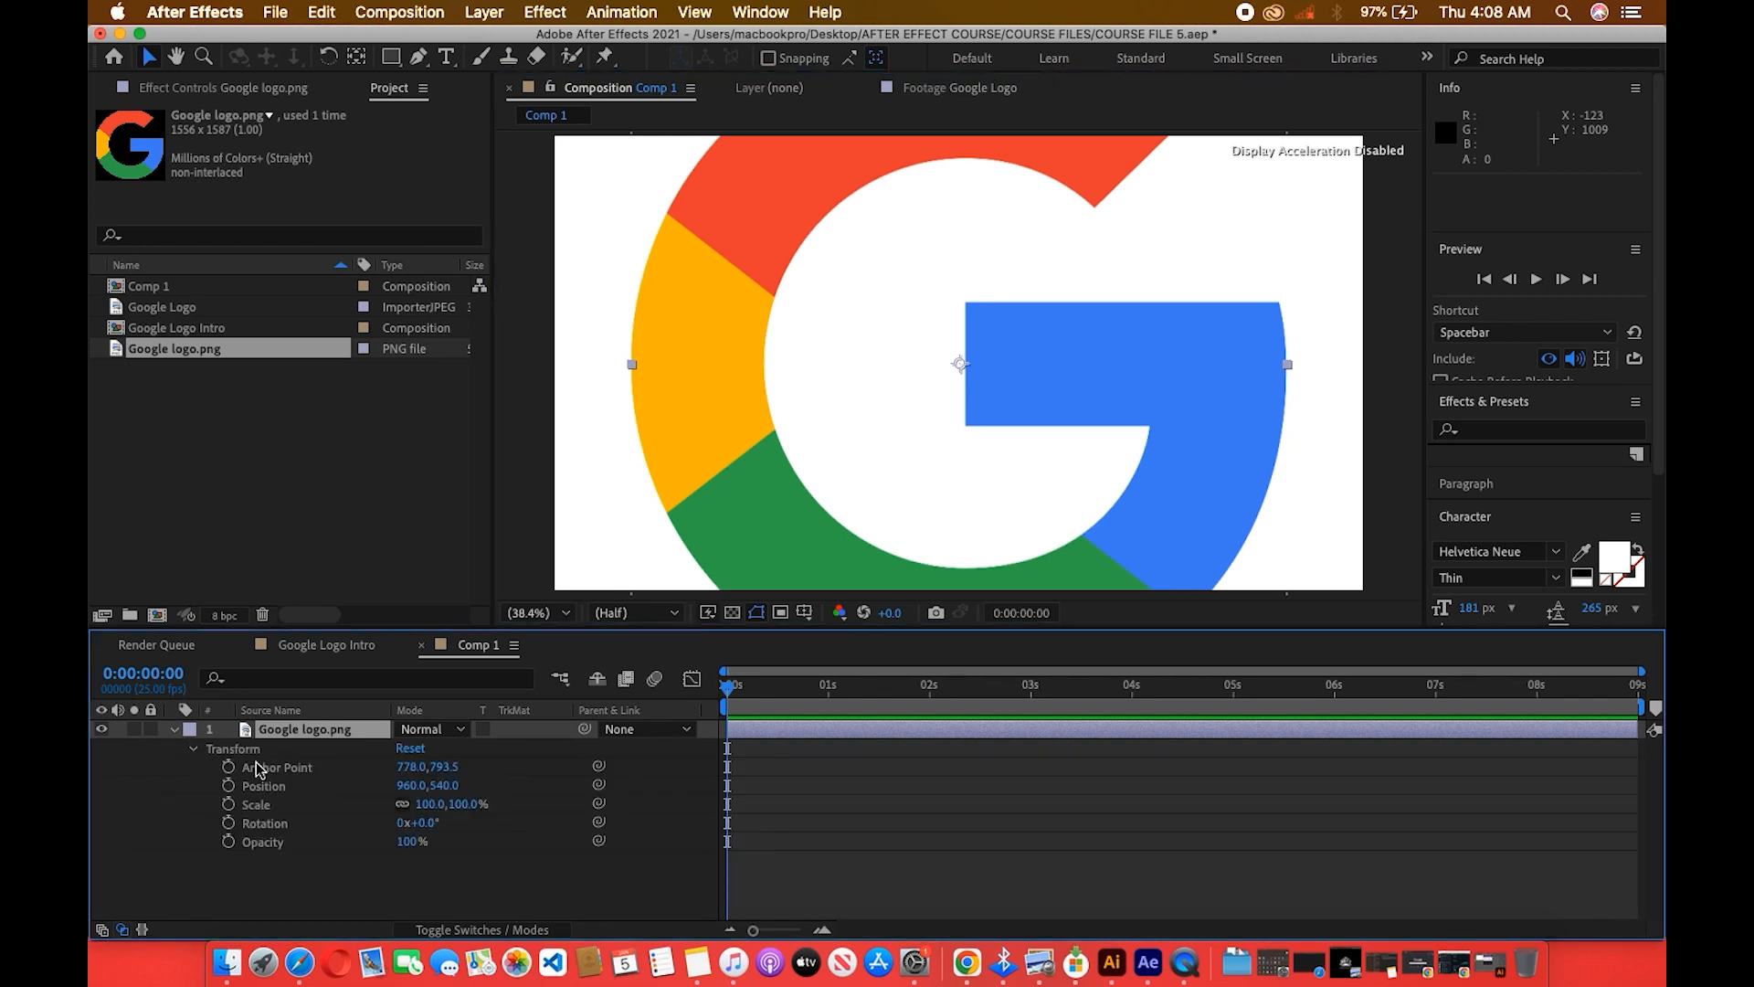
left_click_drag(432, 804, 354, 823)
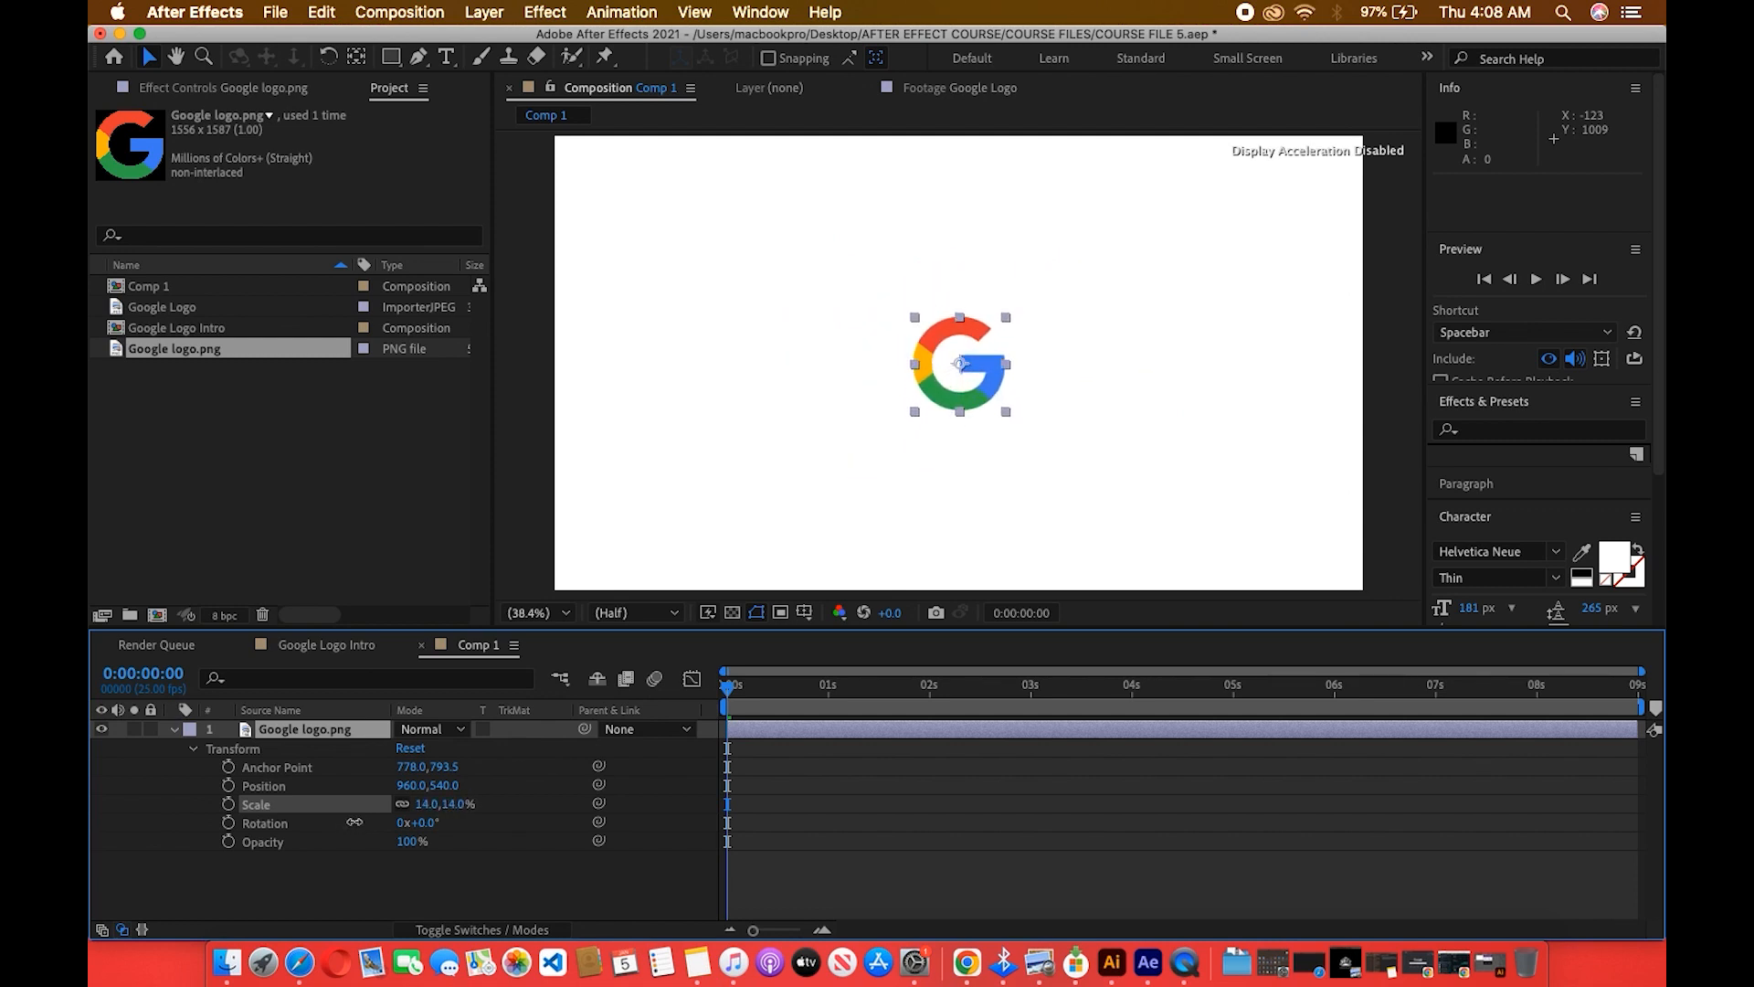
left_click(833, 893)
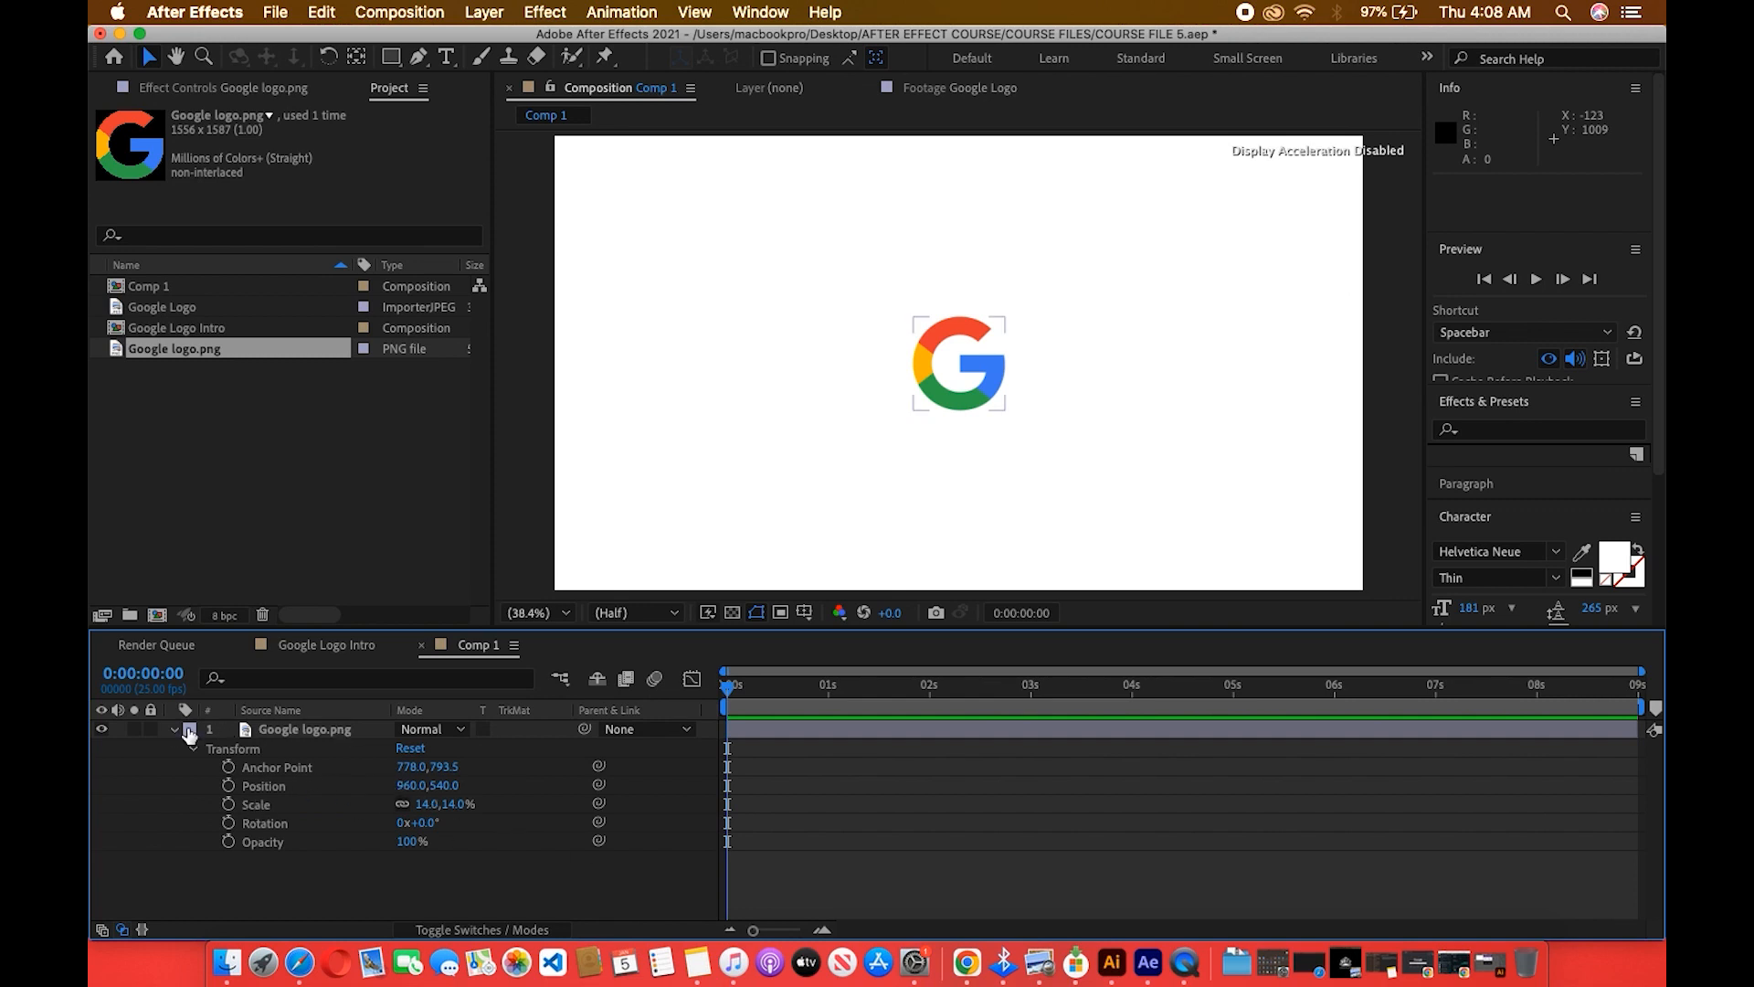
left_click(174, 730)
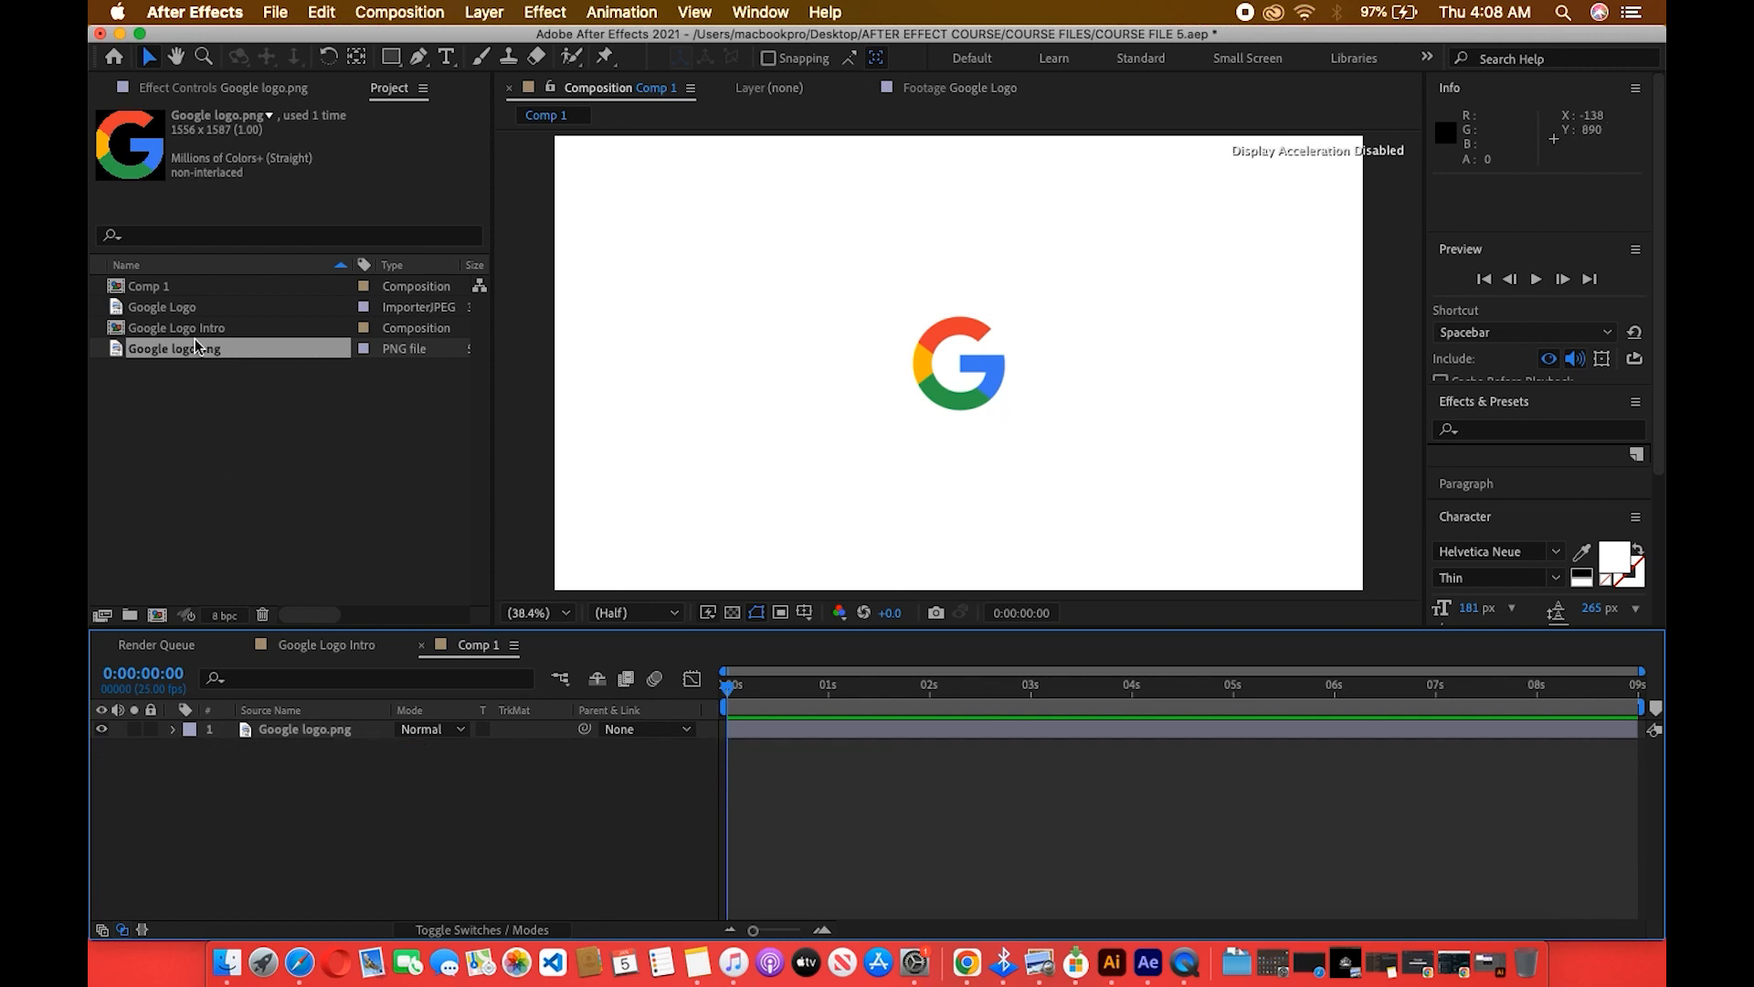
Preview the Google Logo Intro composition and examine how the logo and the oogle text are arranged near its end.
left_click(171, 331)
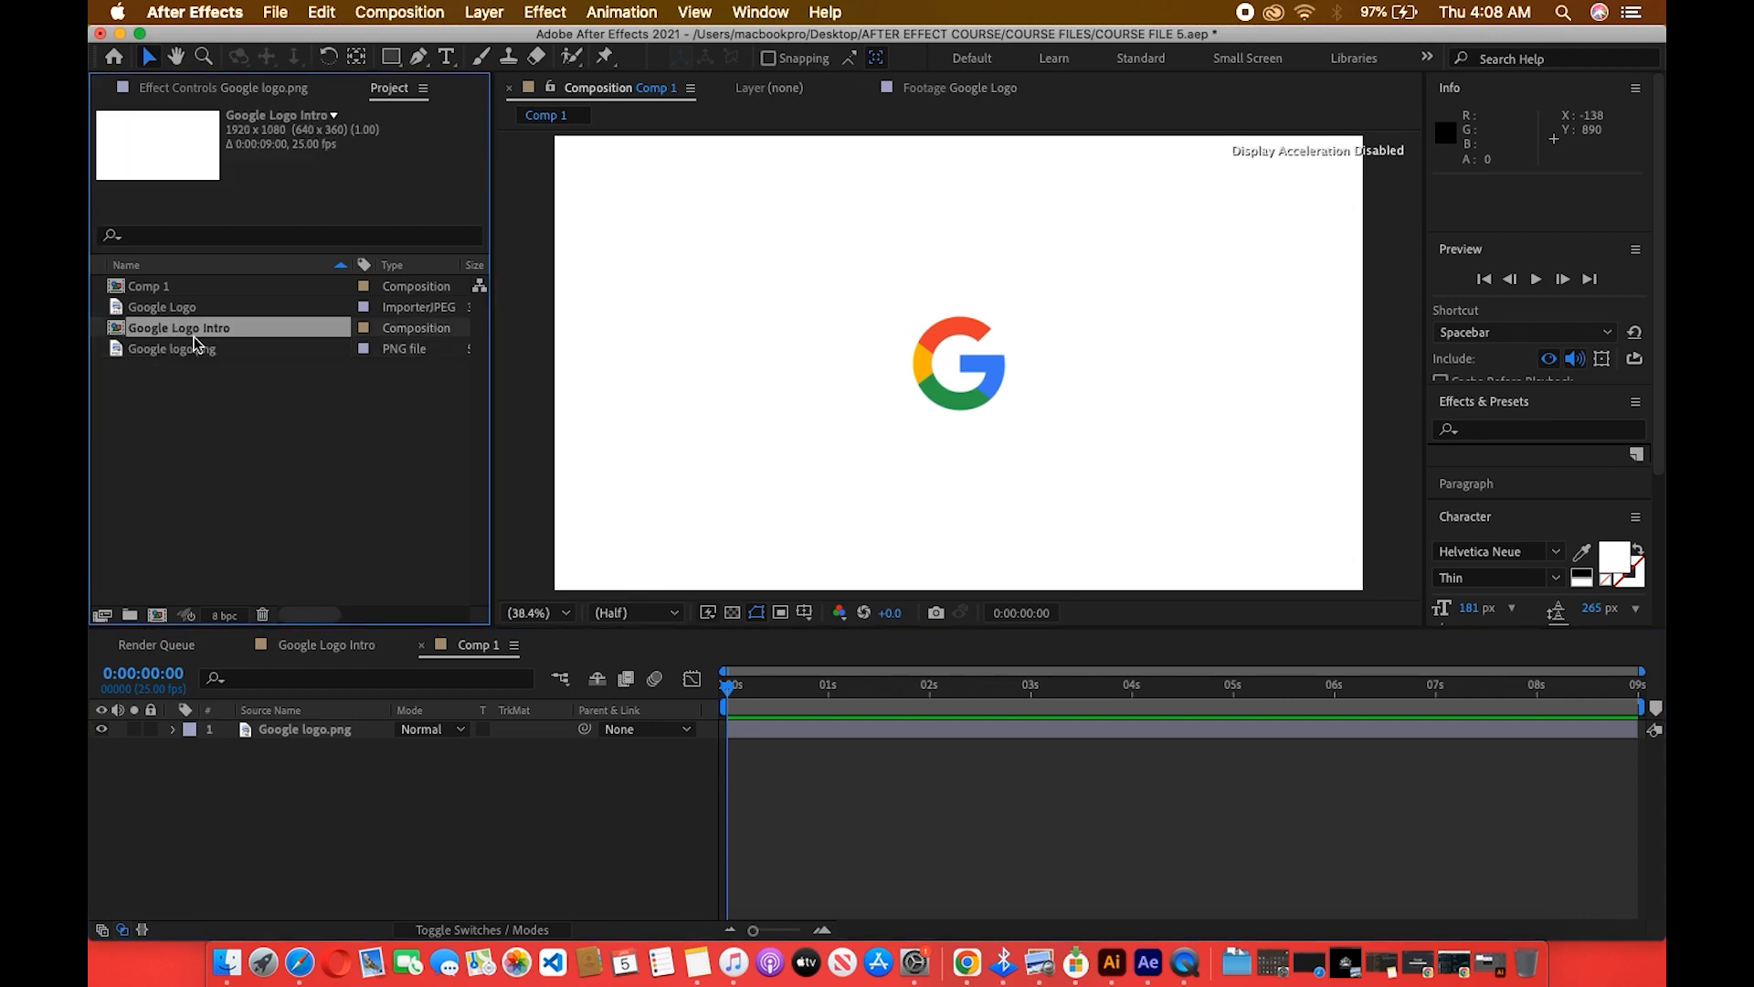
double_click(164, 336)
key("space")
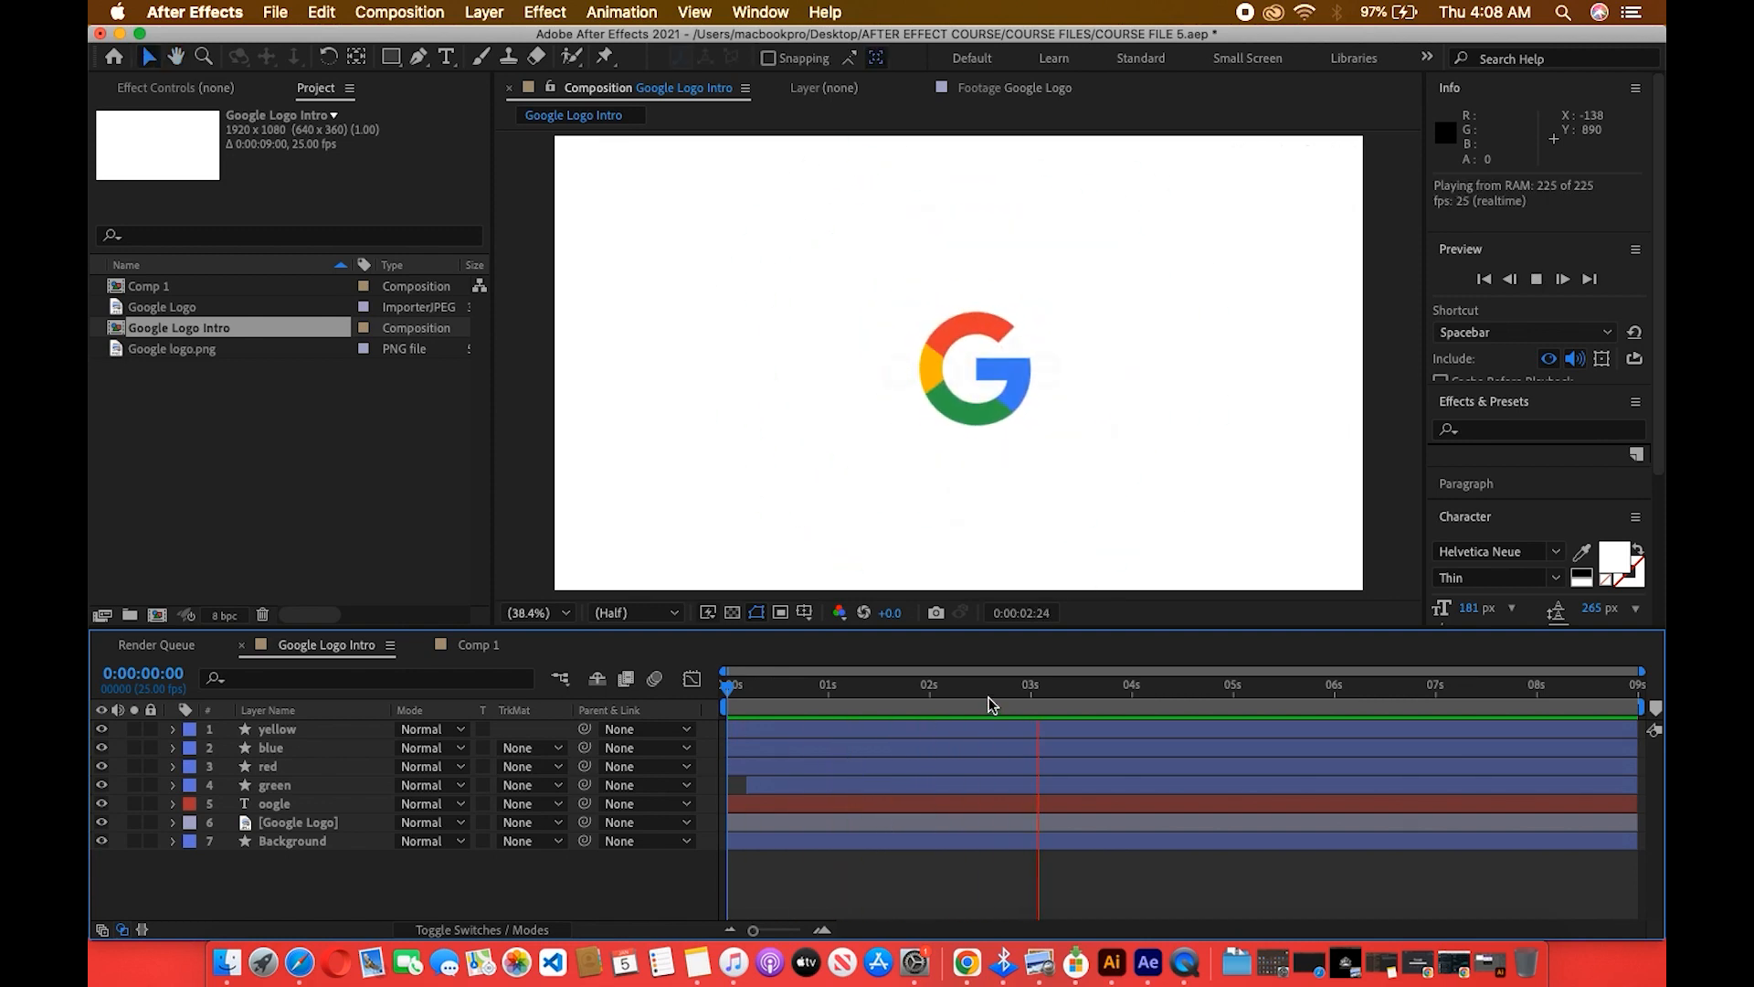
left_click_drag(934, 696, 723, 698)
key("space")
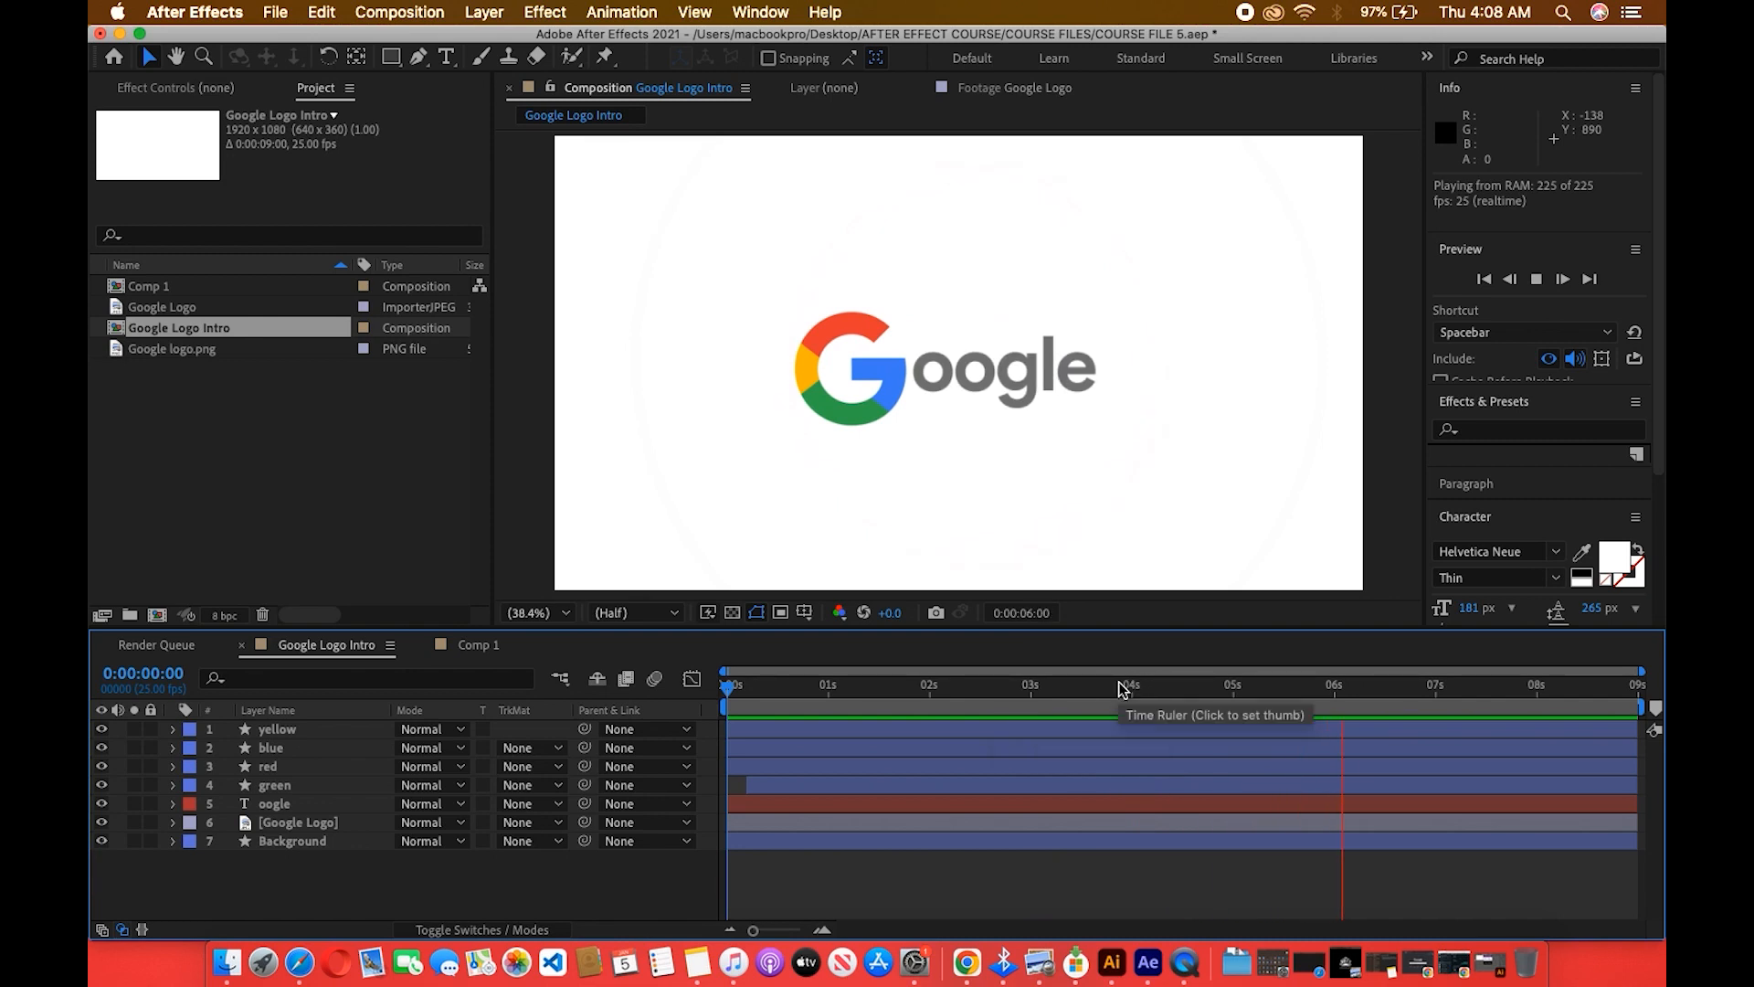
left_click(1021, 696)
left_click_drag(1005, 699, 1043, 685)
left_click(1409, 687)
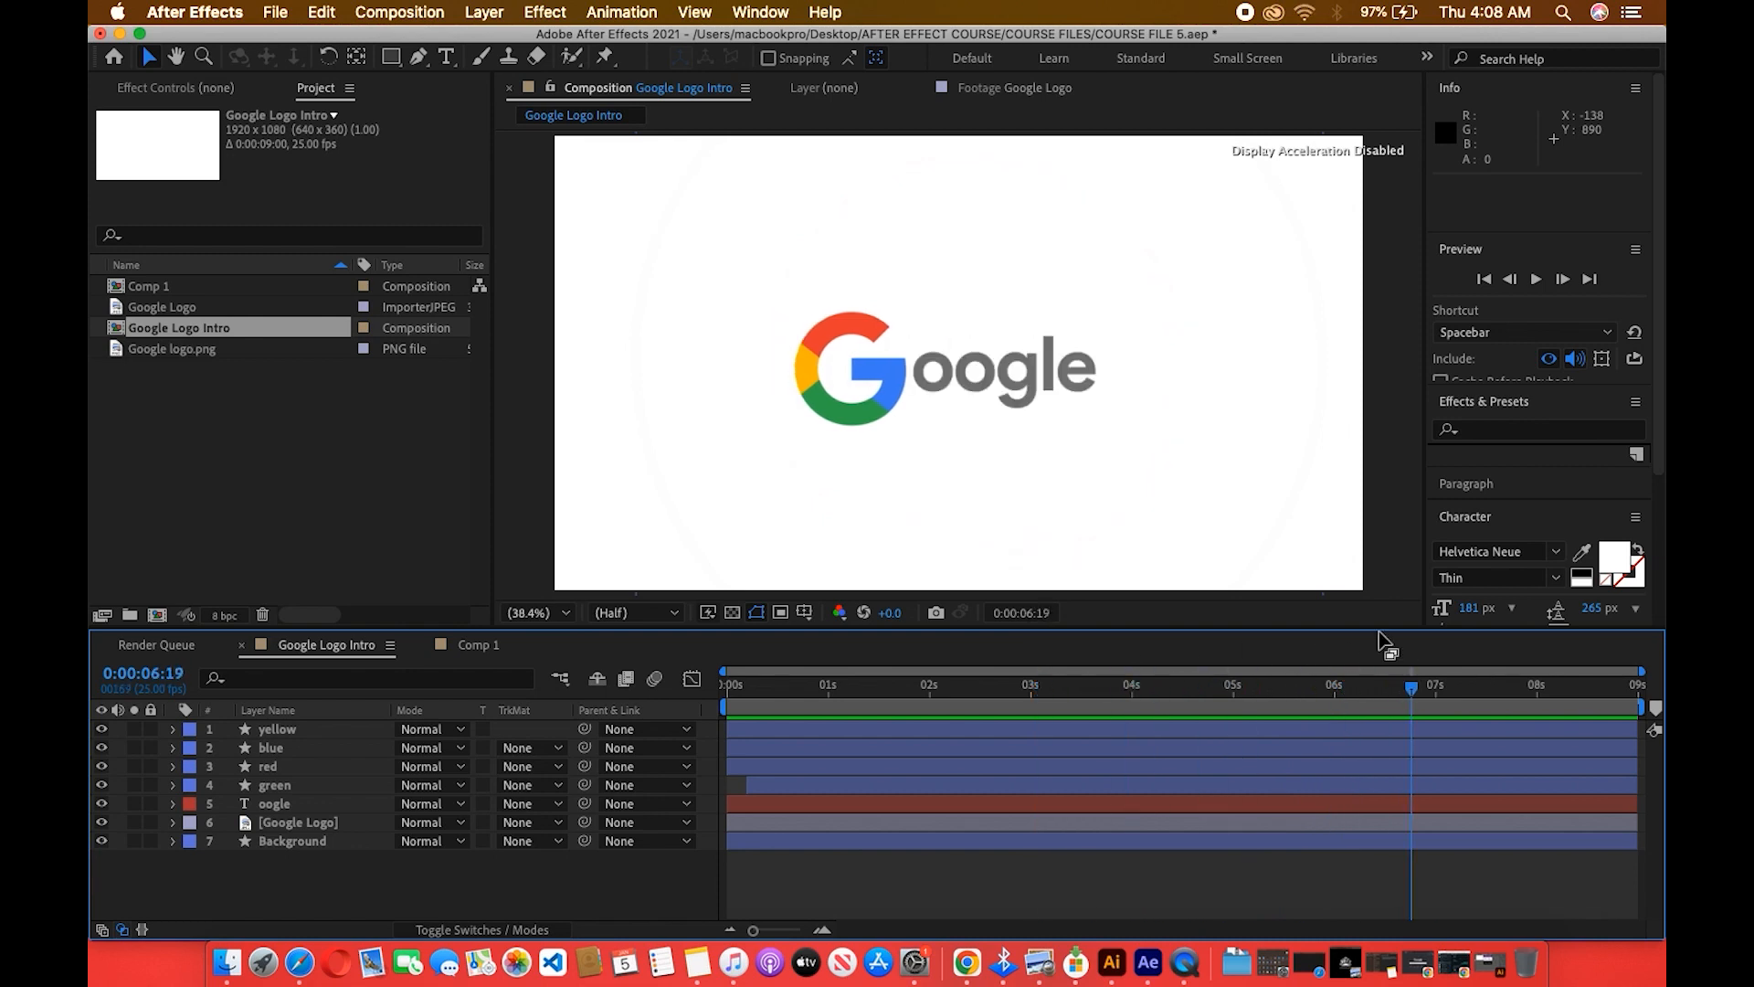
left_click(1050, 370)
left_click(1087, 370)
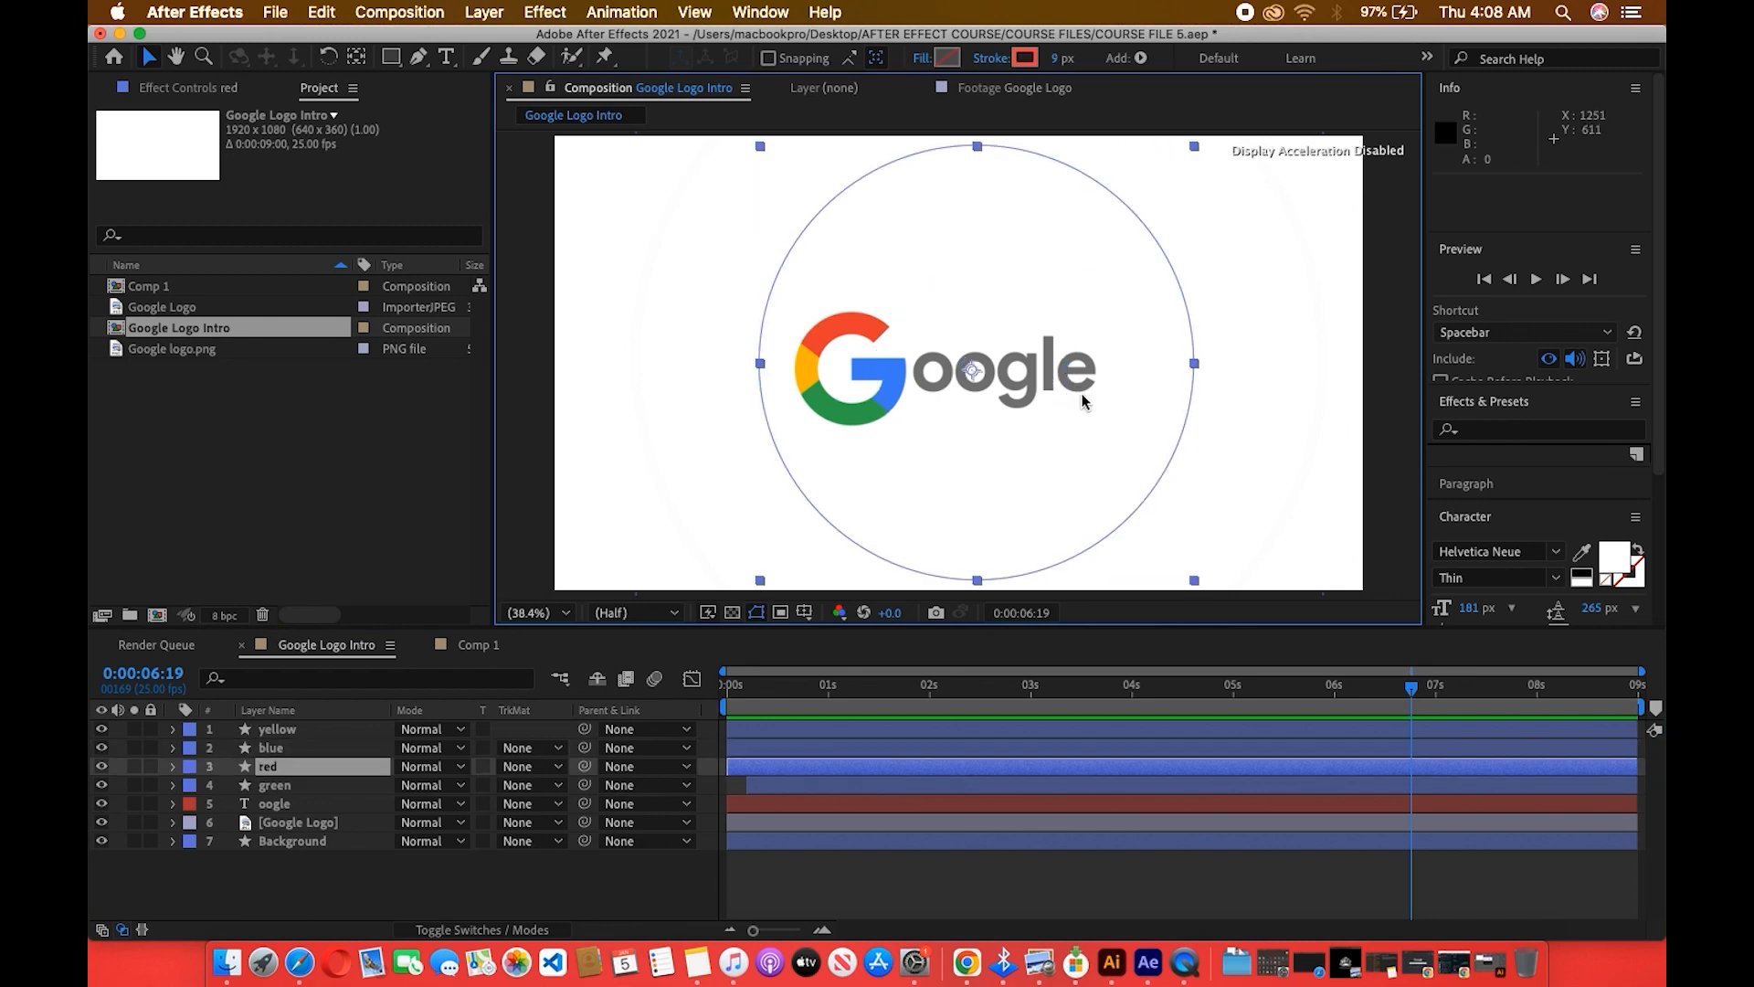
left_click(352, 444)
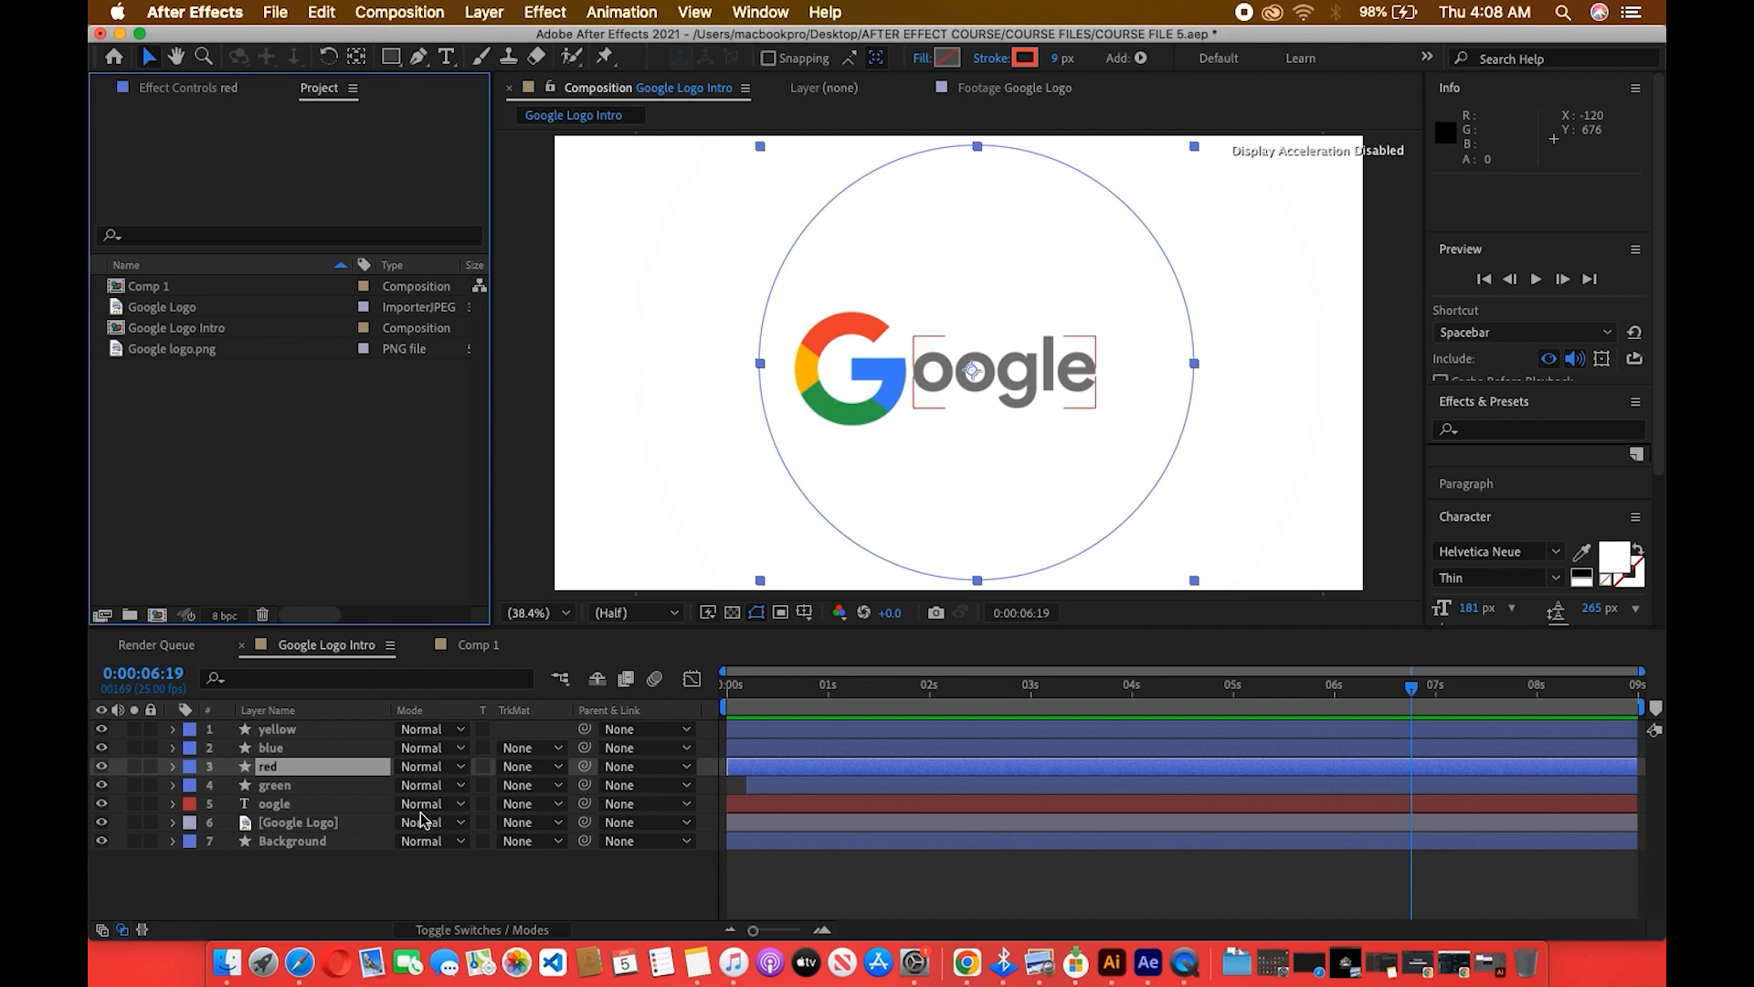
Return to Comp 1, add a text layer with the letter g above the logo, and fill it with grey 828282.
left_click(476, 647)
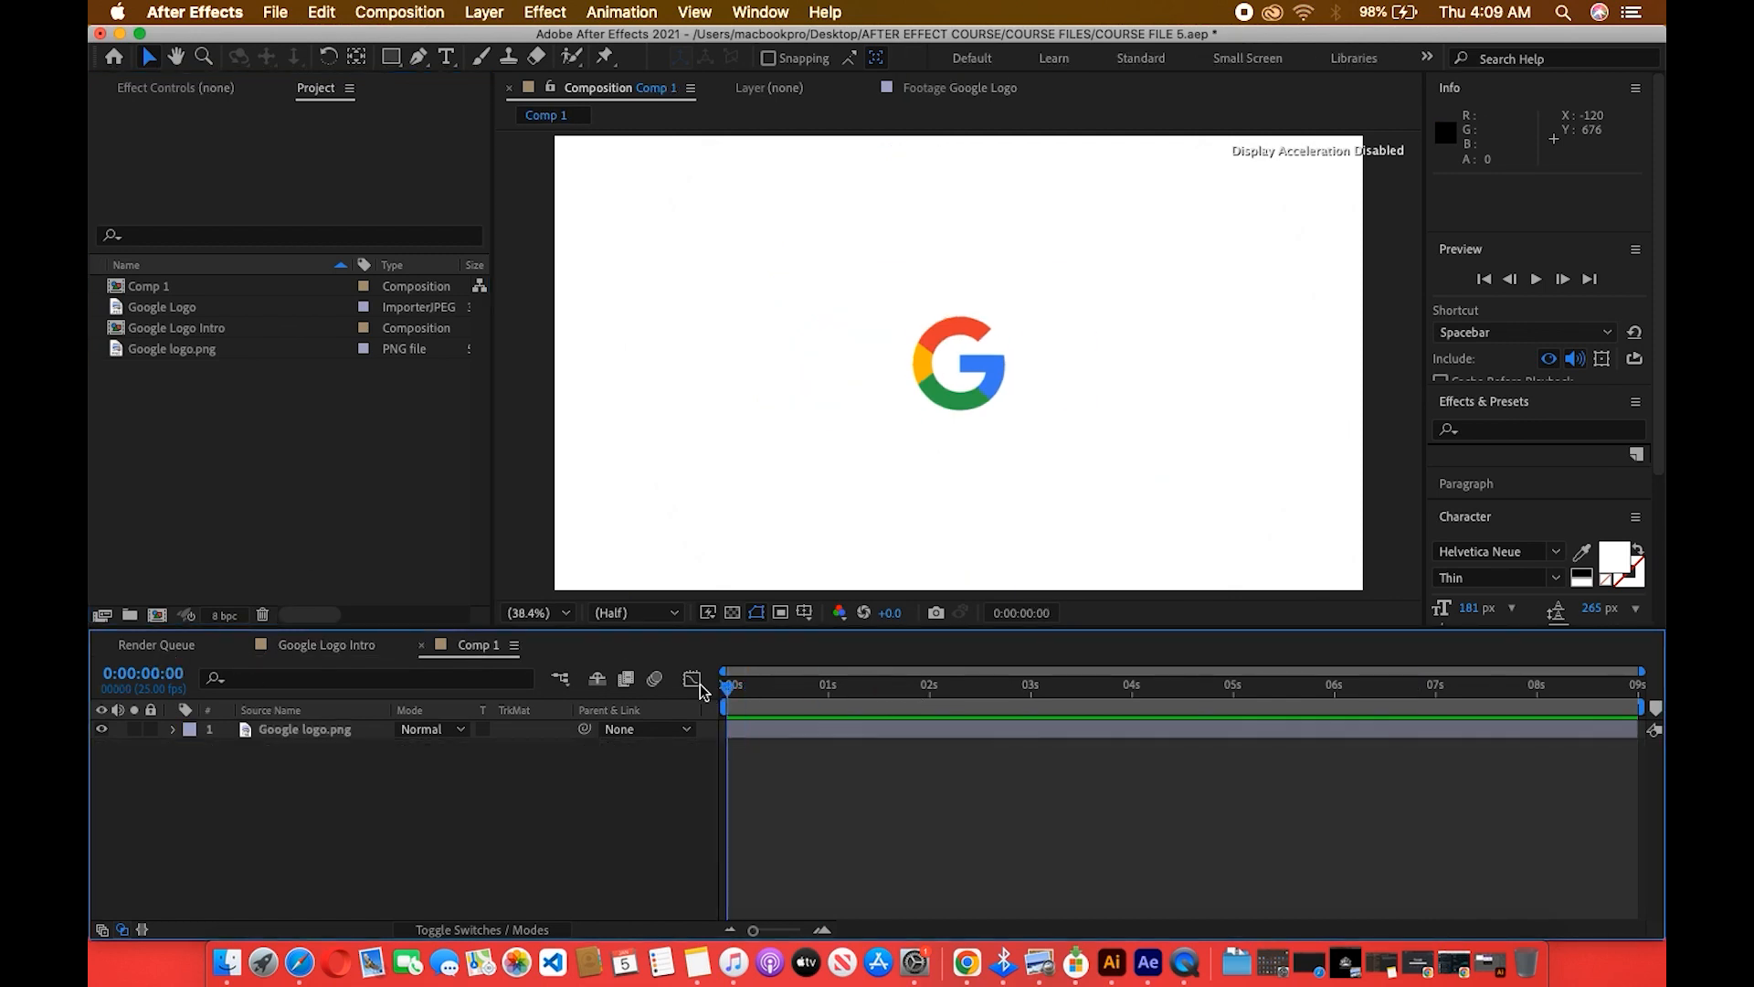
left_click(456, 60)
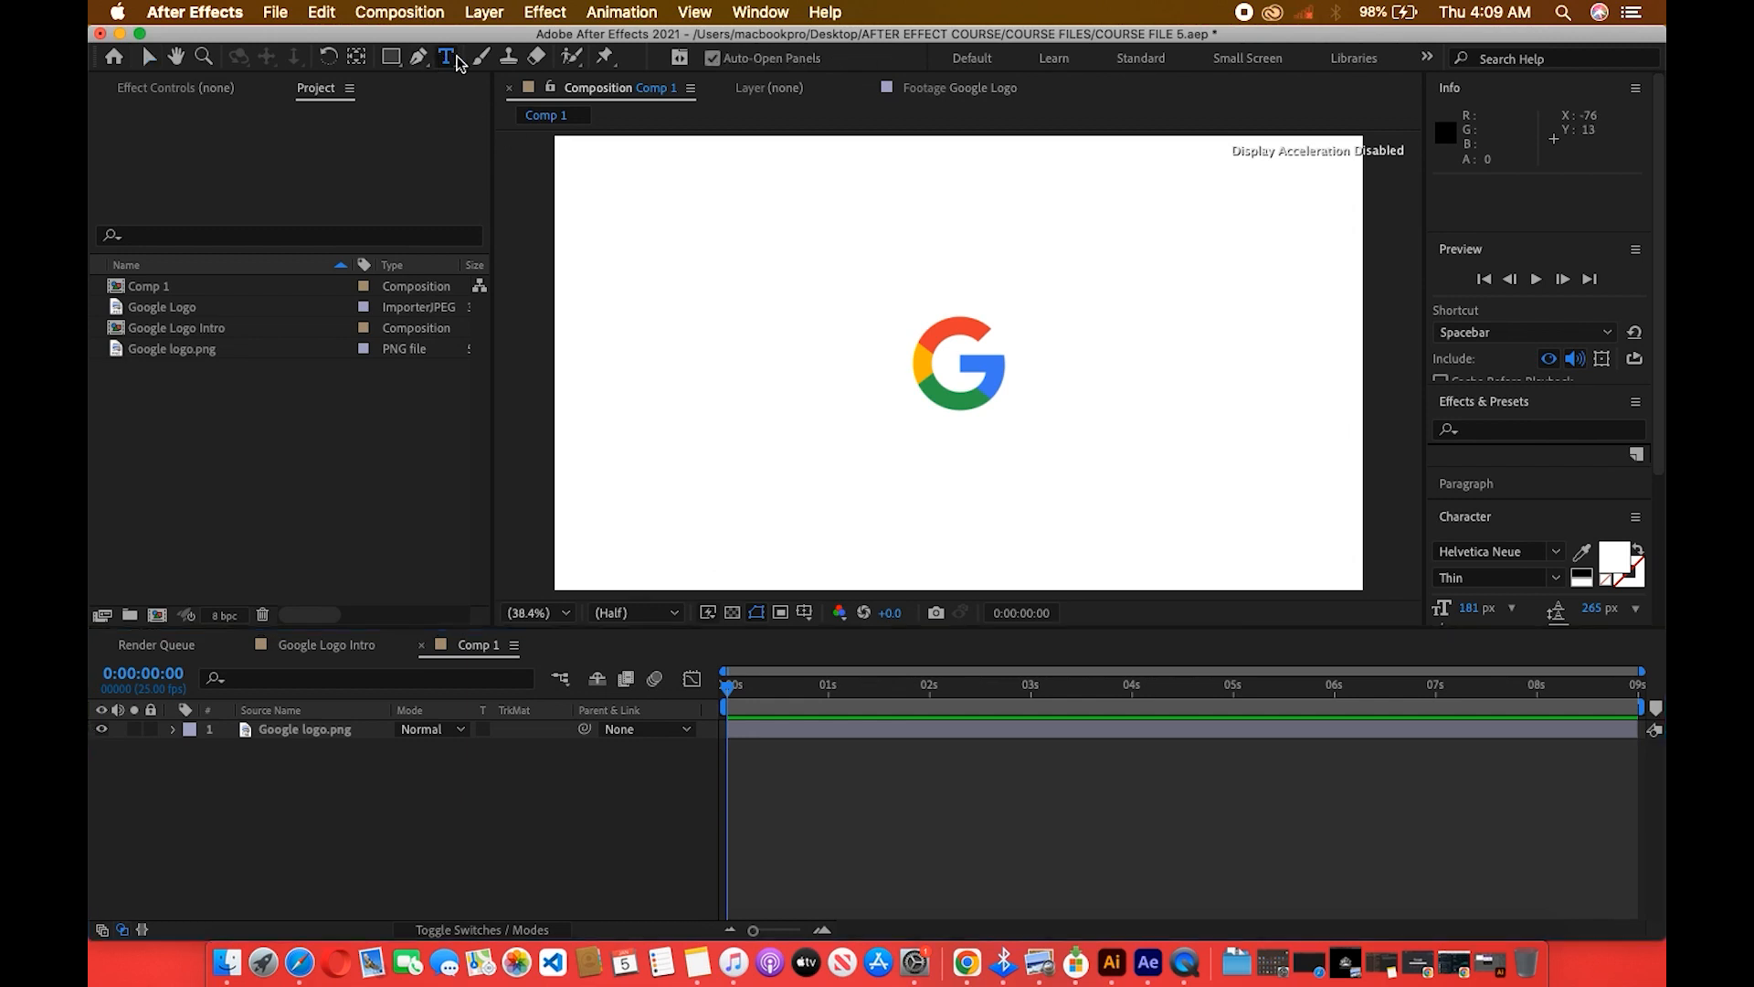
left_click(1086, 259)
type("g")
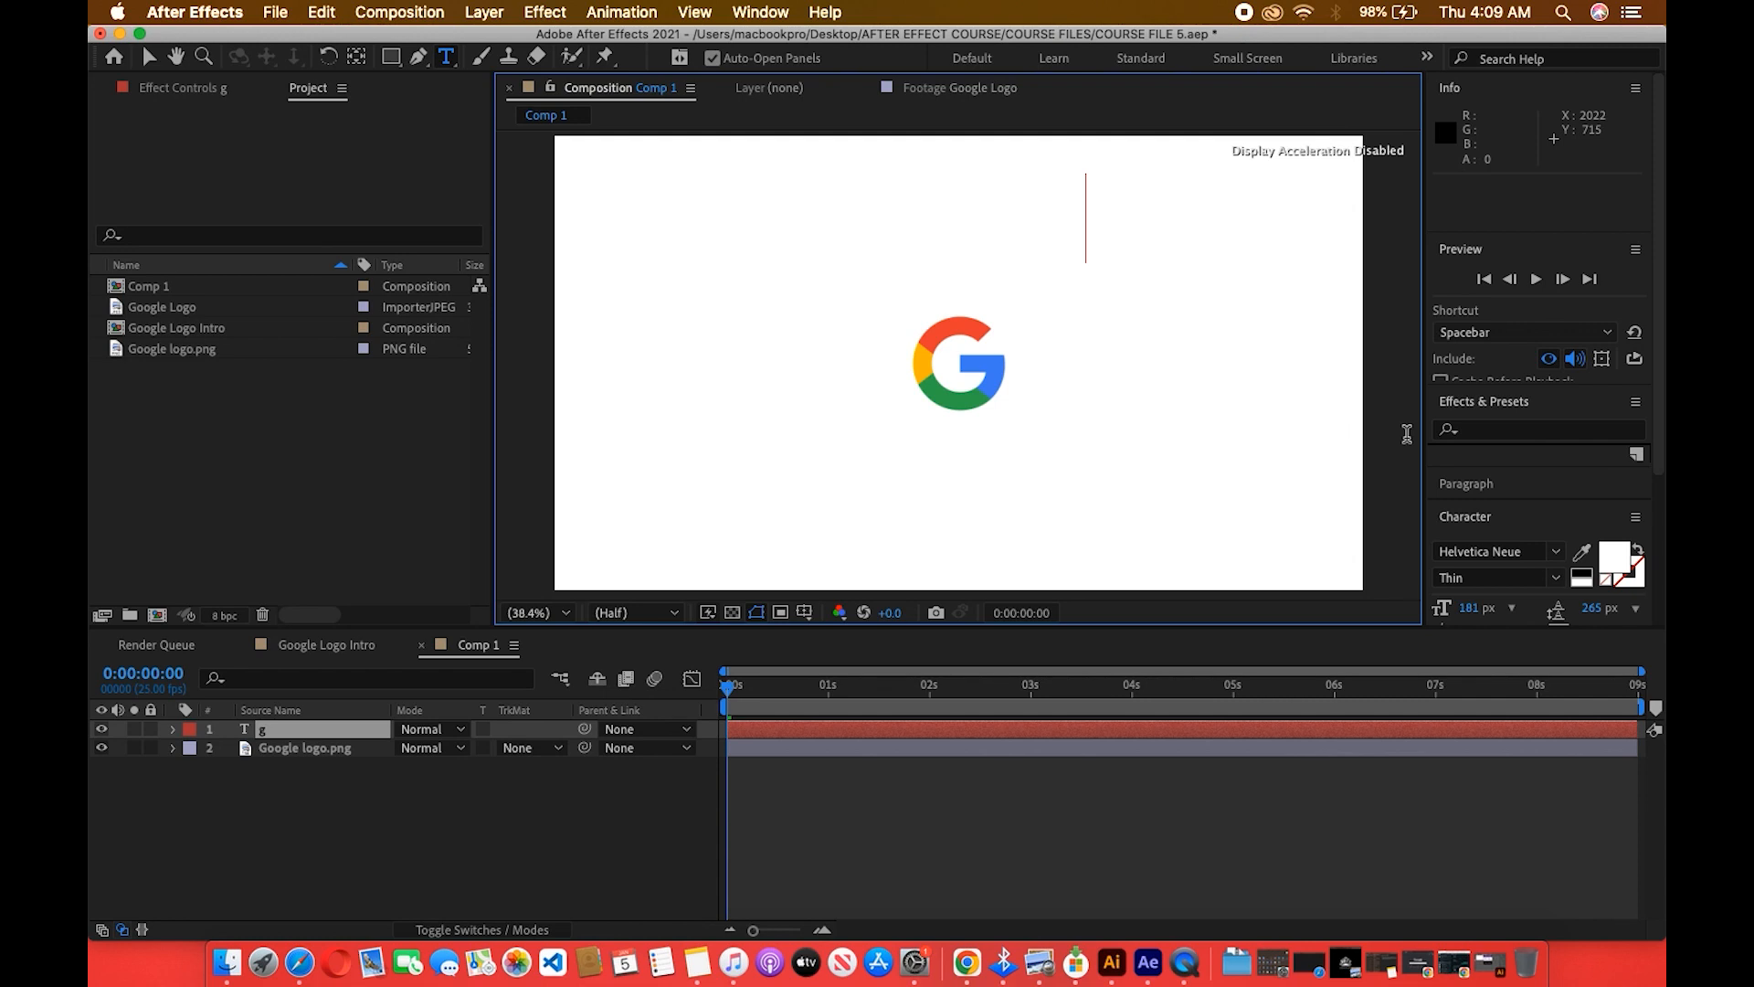
key("super+a")
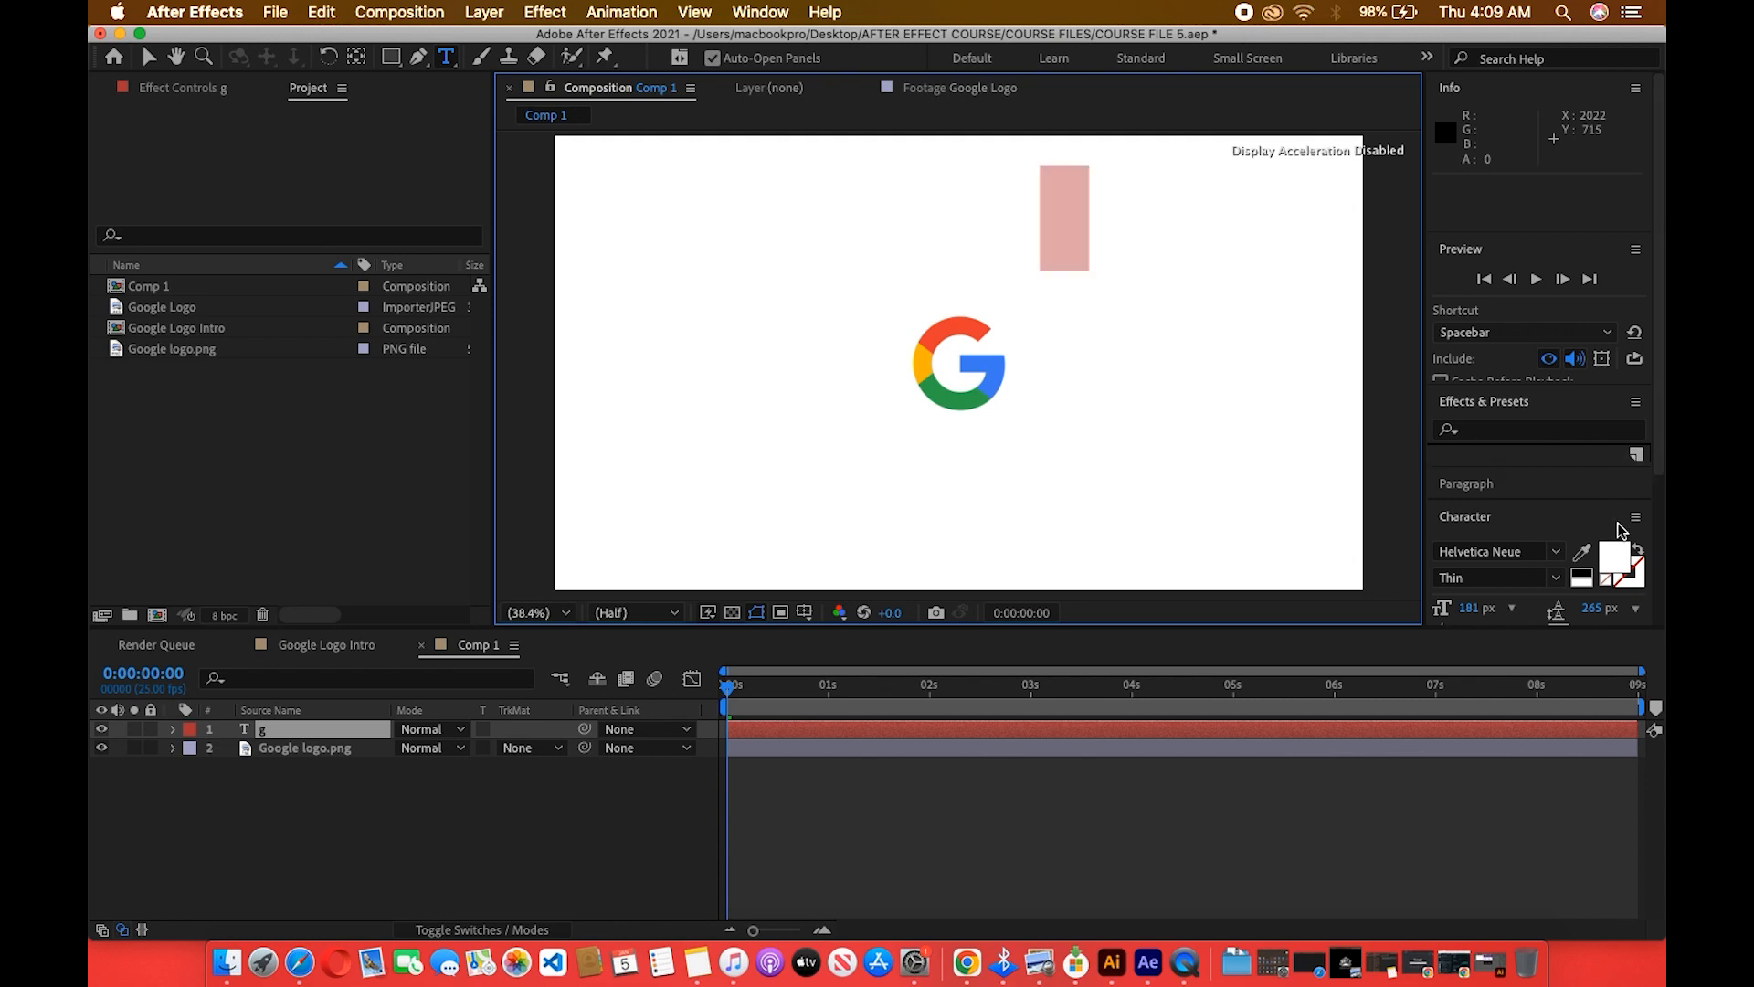
left_click(1617, 559)
left_click_drag(960, 718, 863, 781)
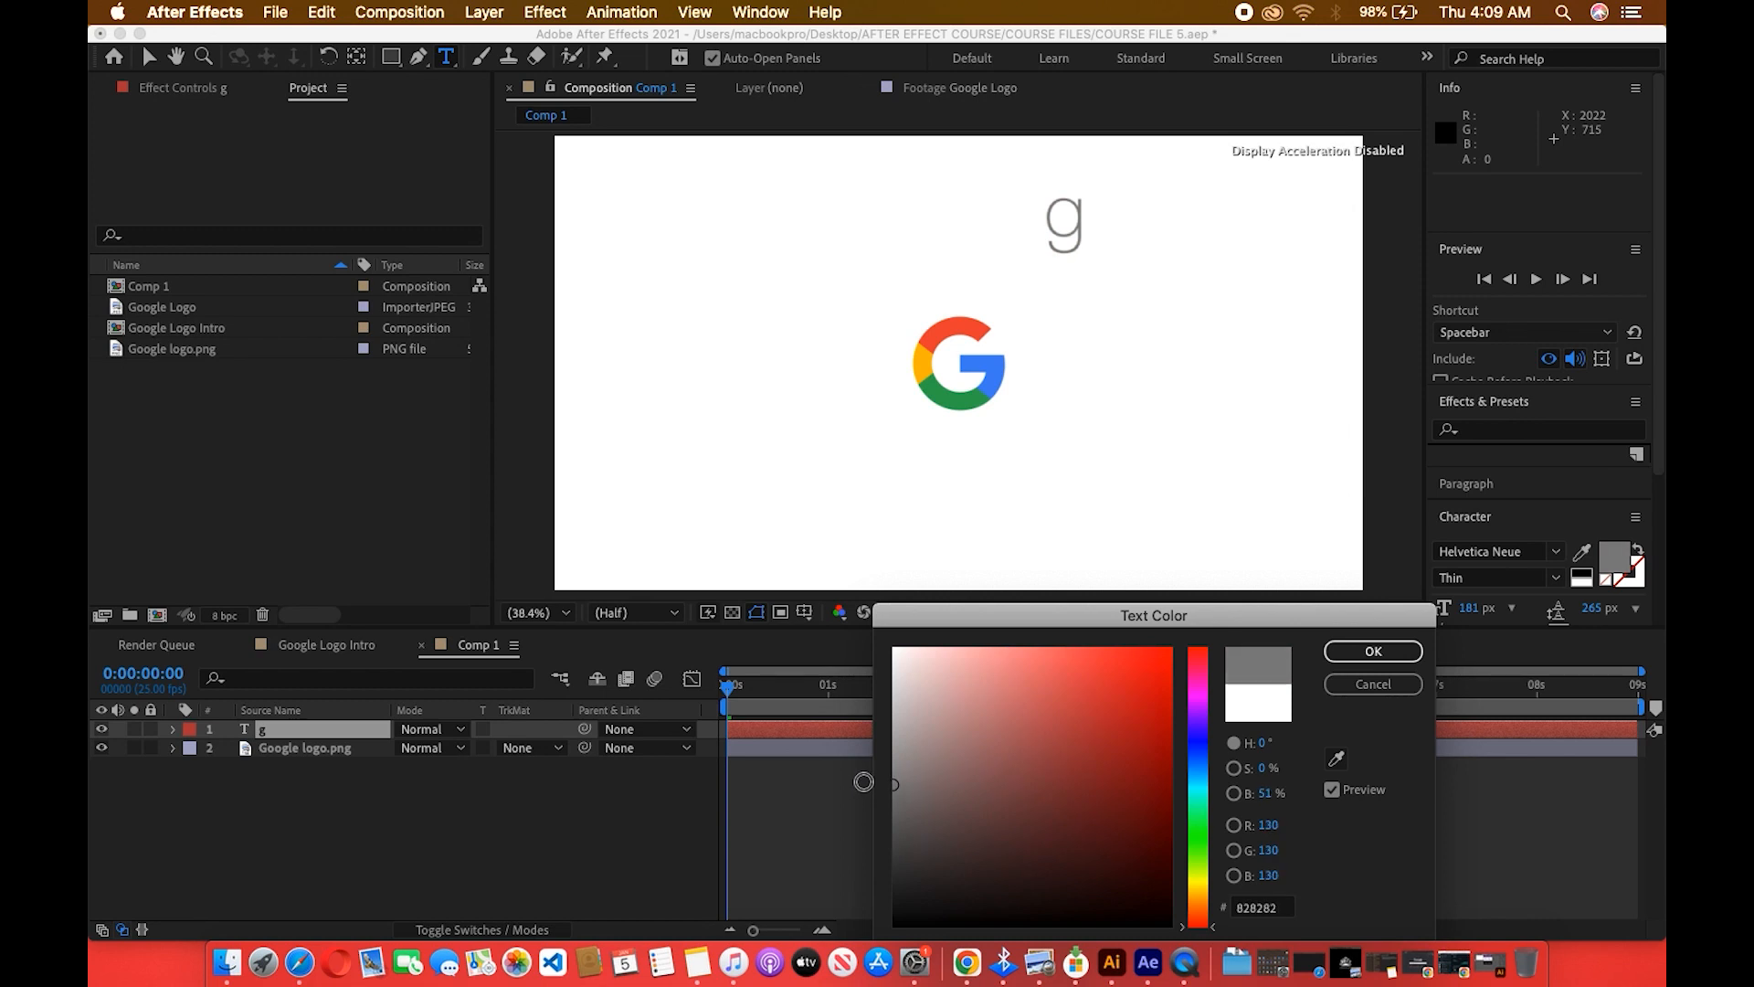
left_click(1373, 651)
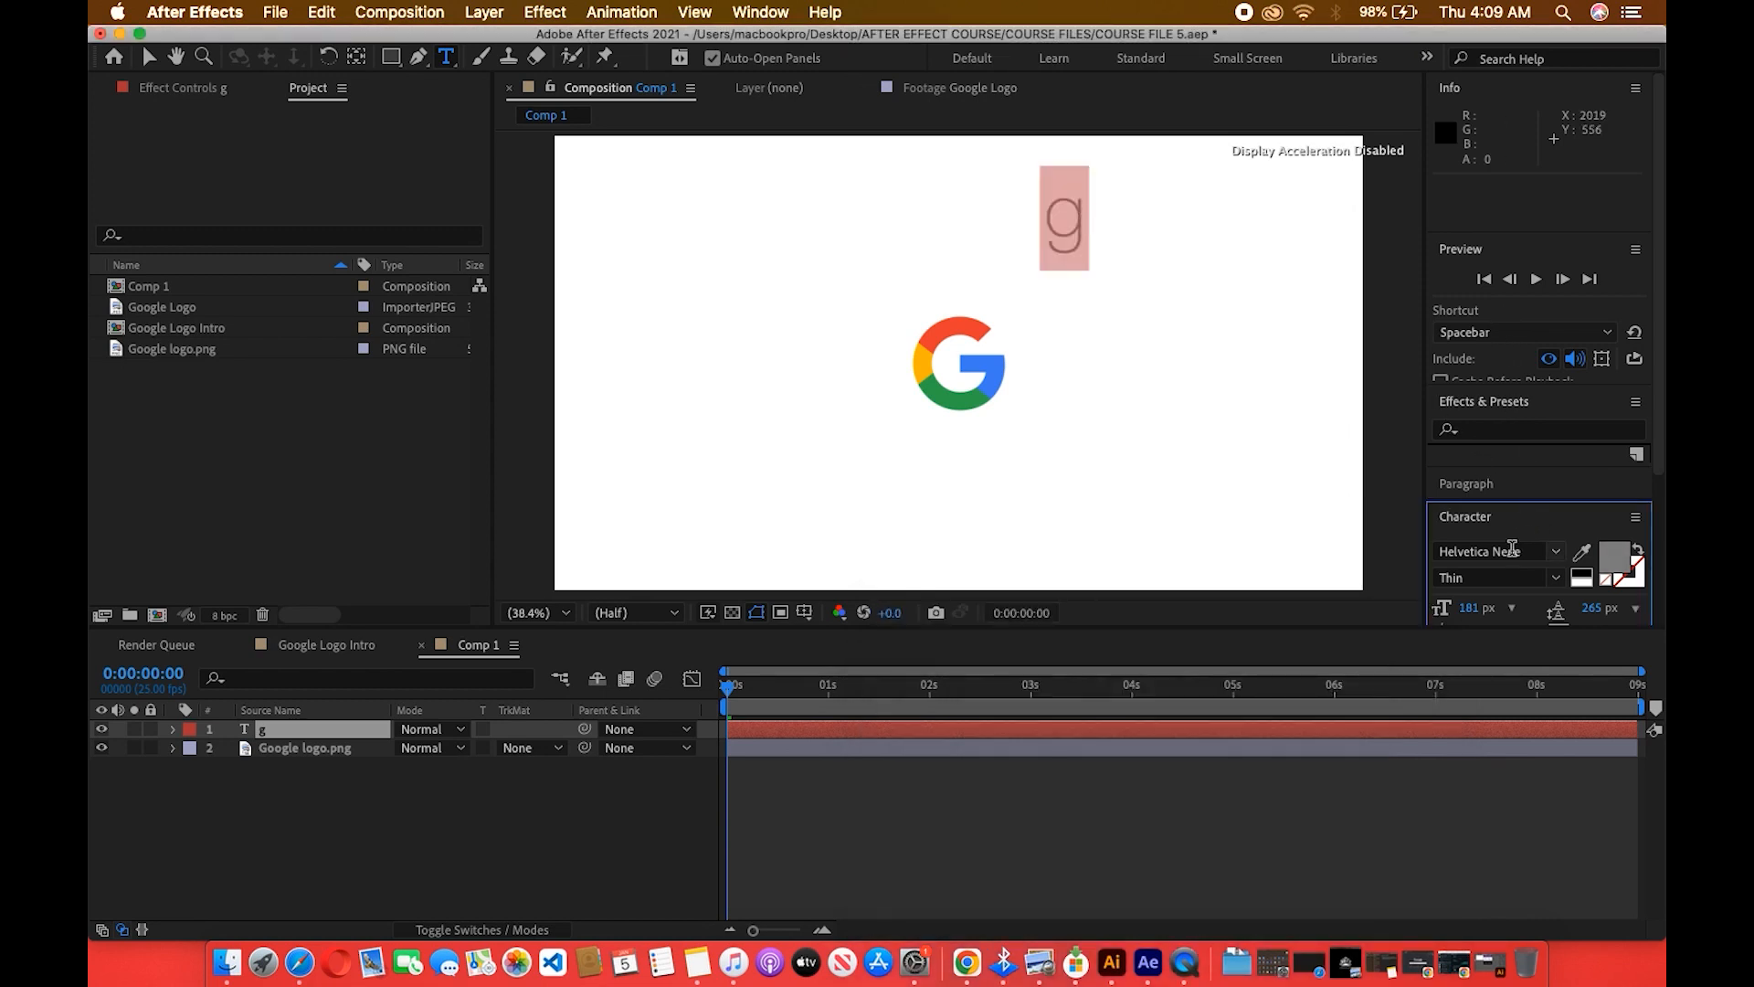
Set the text's font to Product Sans Bold and replace its content with "oogle".
left_click(1512, 548)
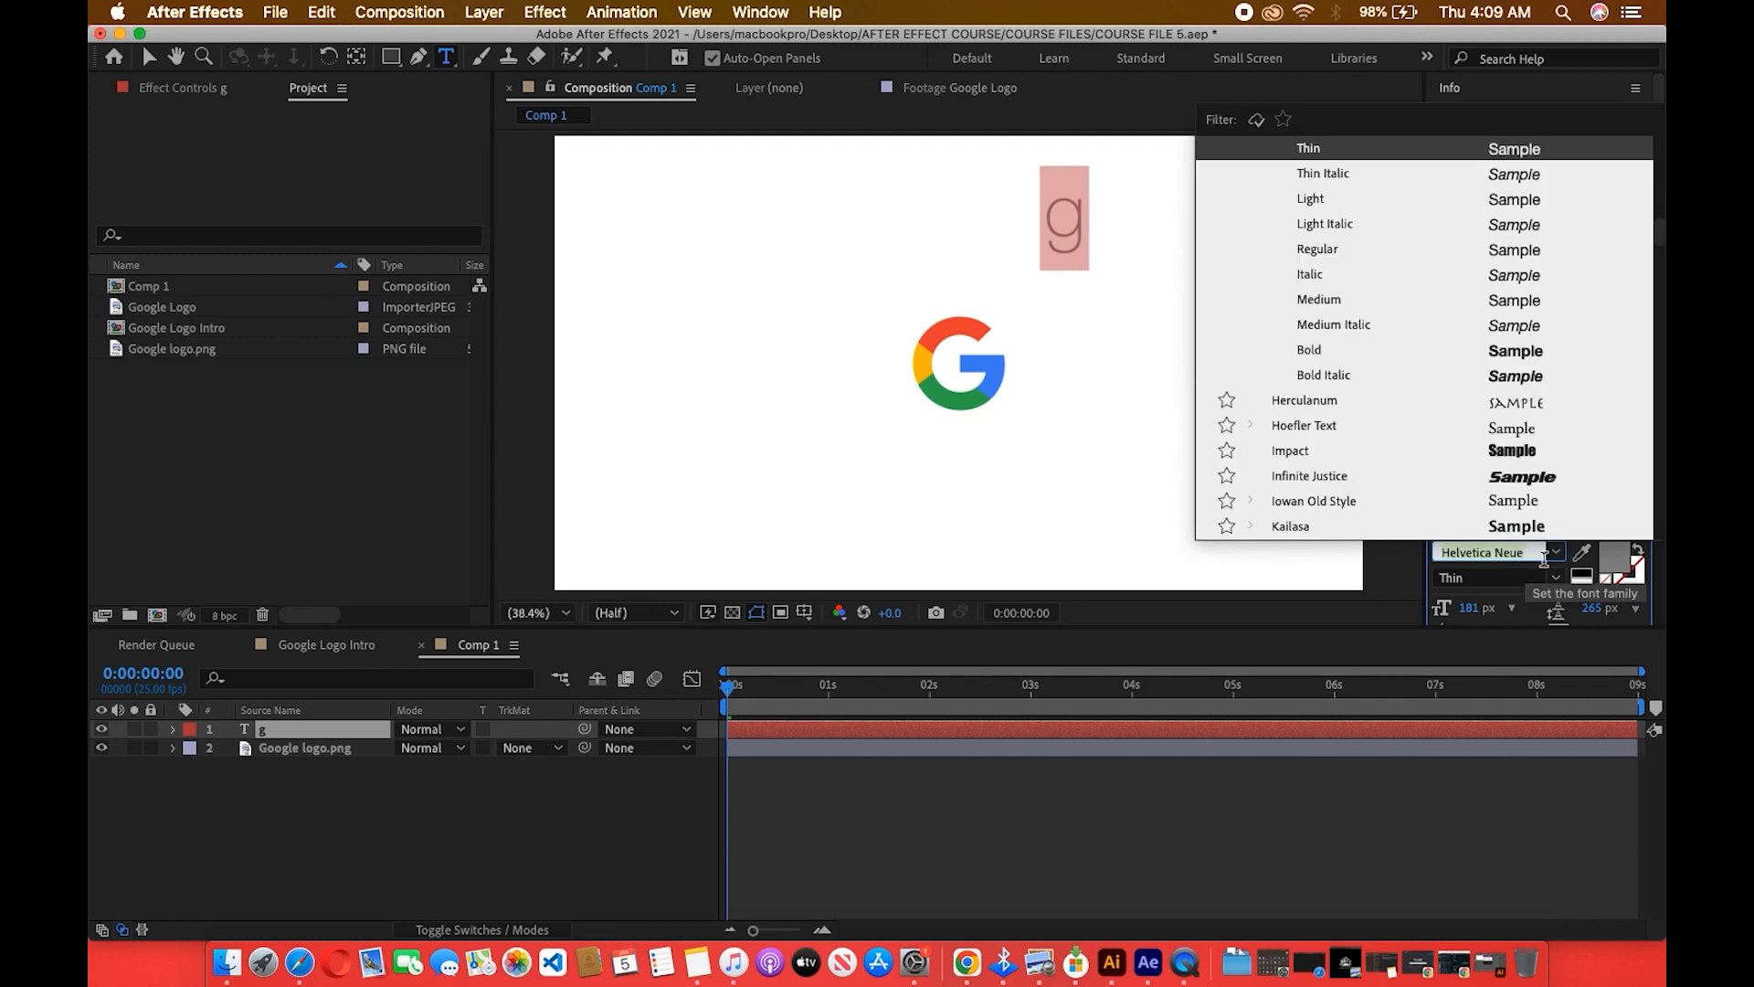
type("pro")
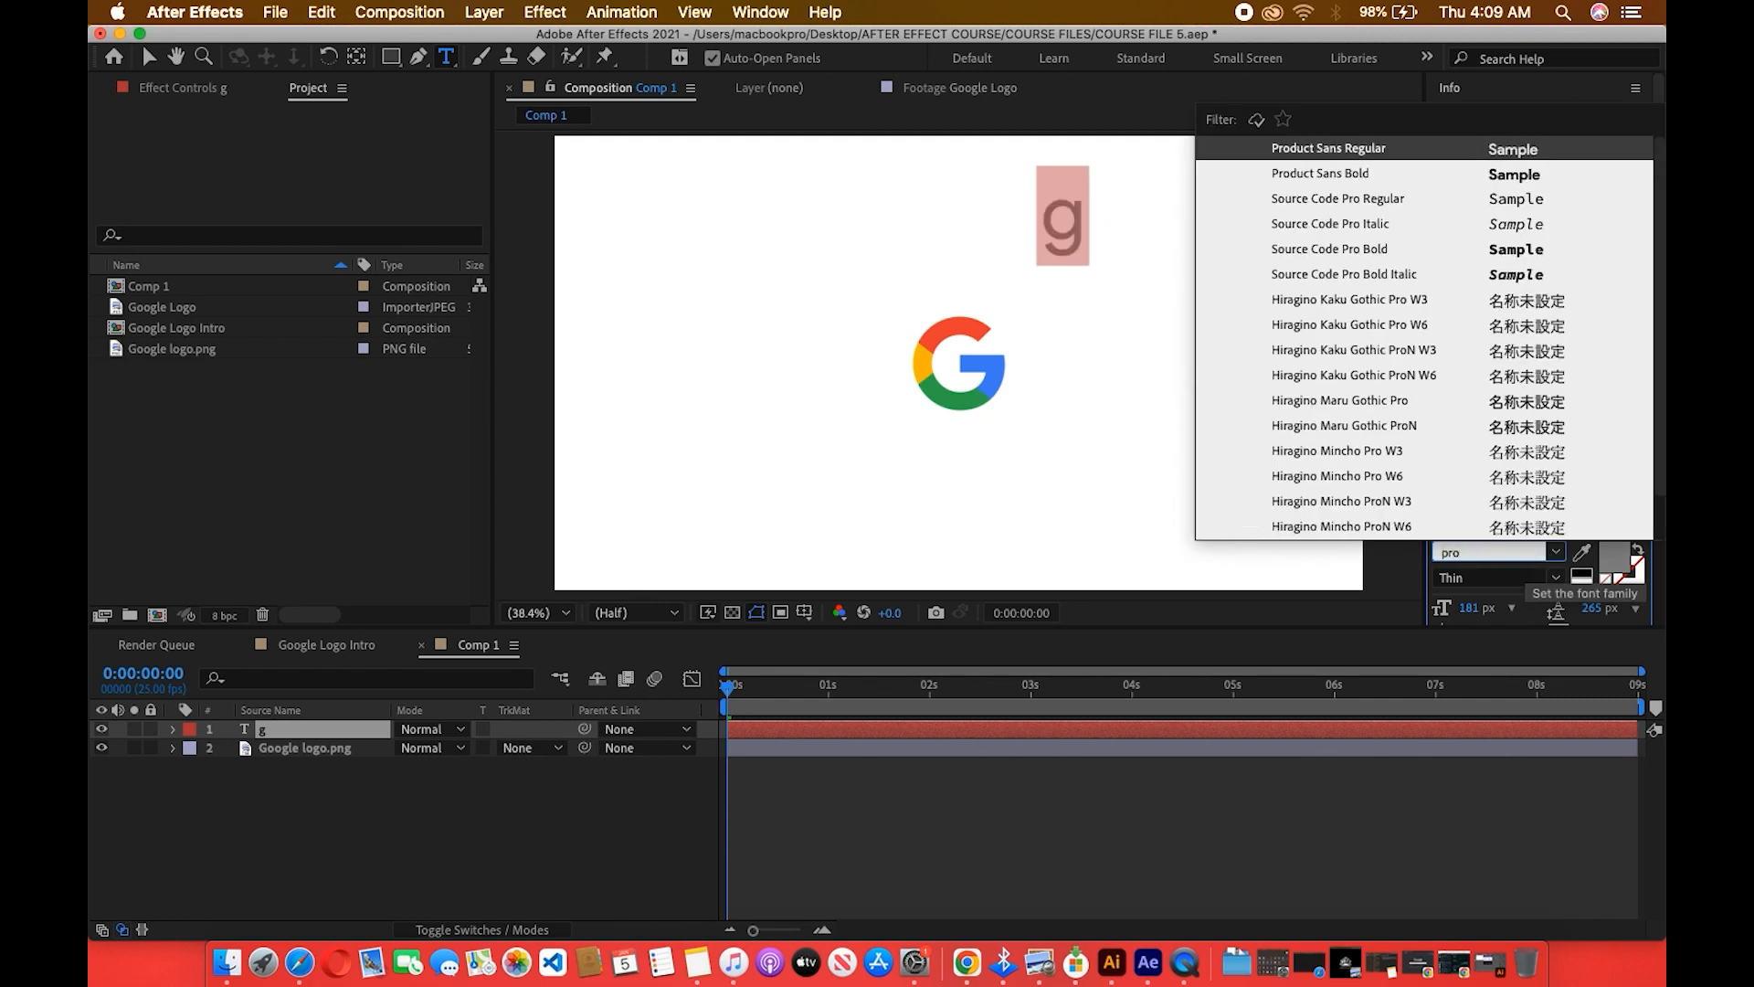
left_click(1492, 183)
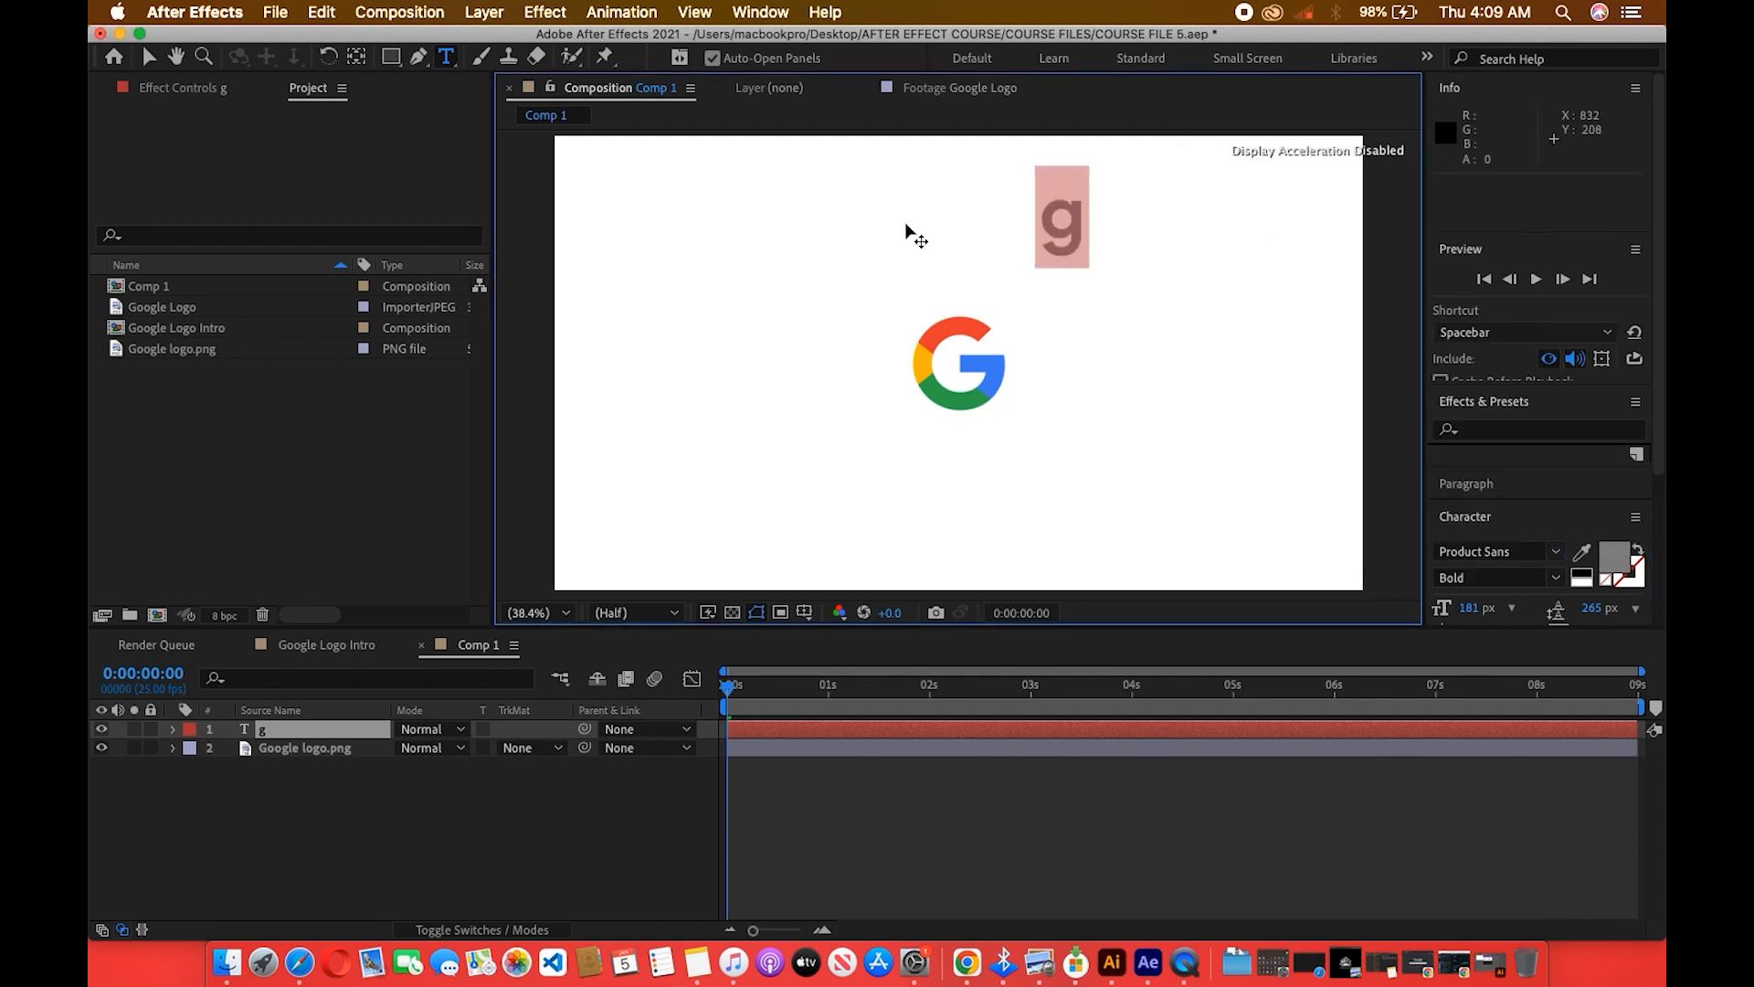
type("oogle")
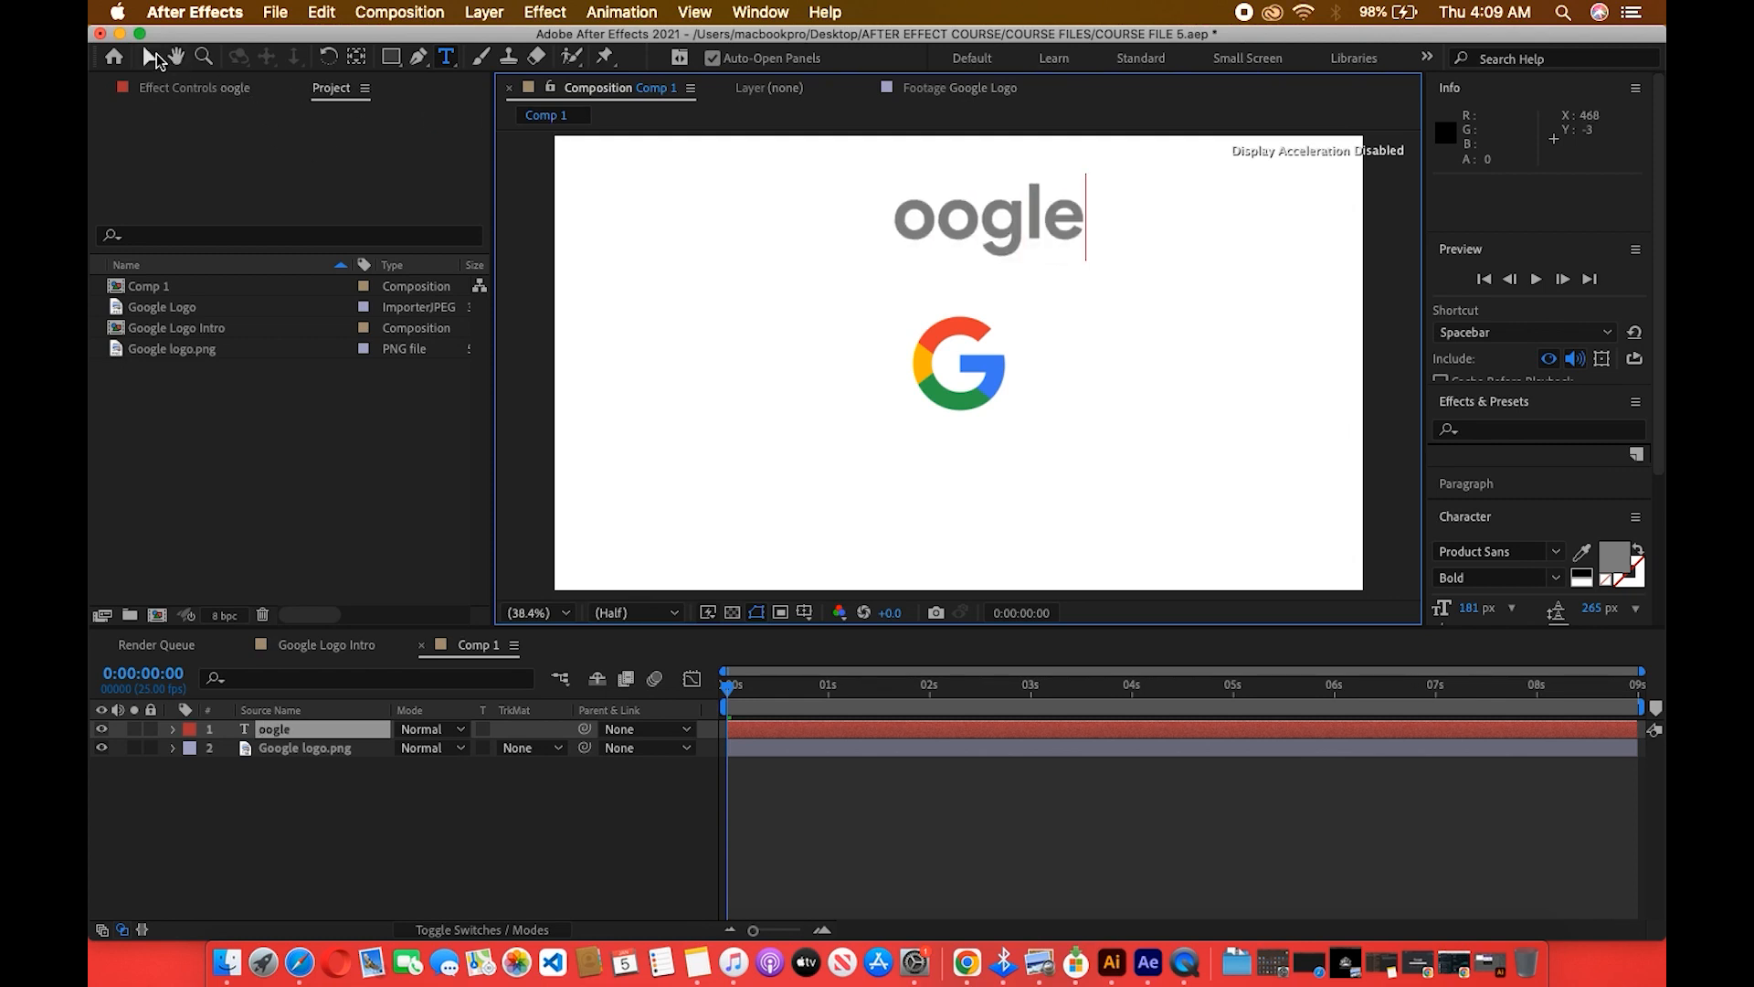
Move the G logo left of the canvas centre and place the oogle text directly beside it to form the Google wordmark.
left_click(149, 57)
left_click(925, 369)
left_click_drag(934, 379, 815, 380)
left_click(1001, 249)
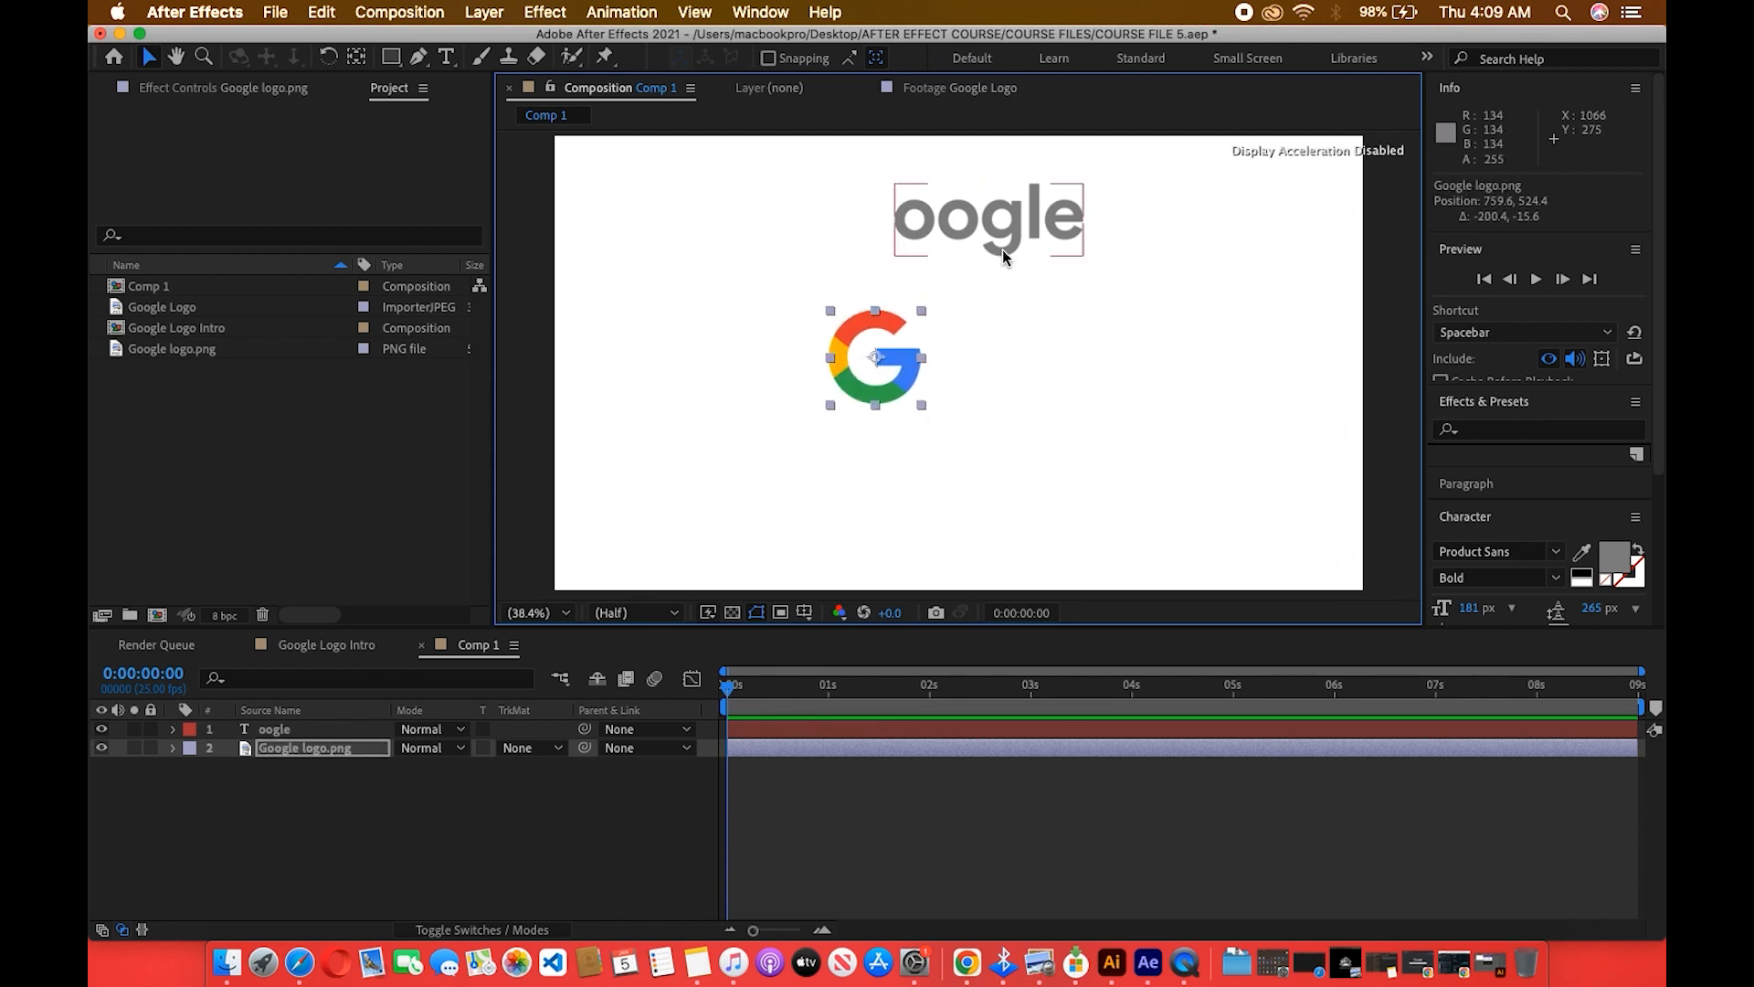
left_click_drag(1017, 229, 1057, 357)
left_click(1062, 297)
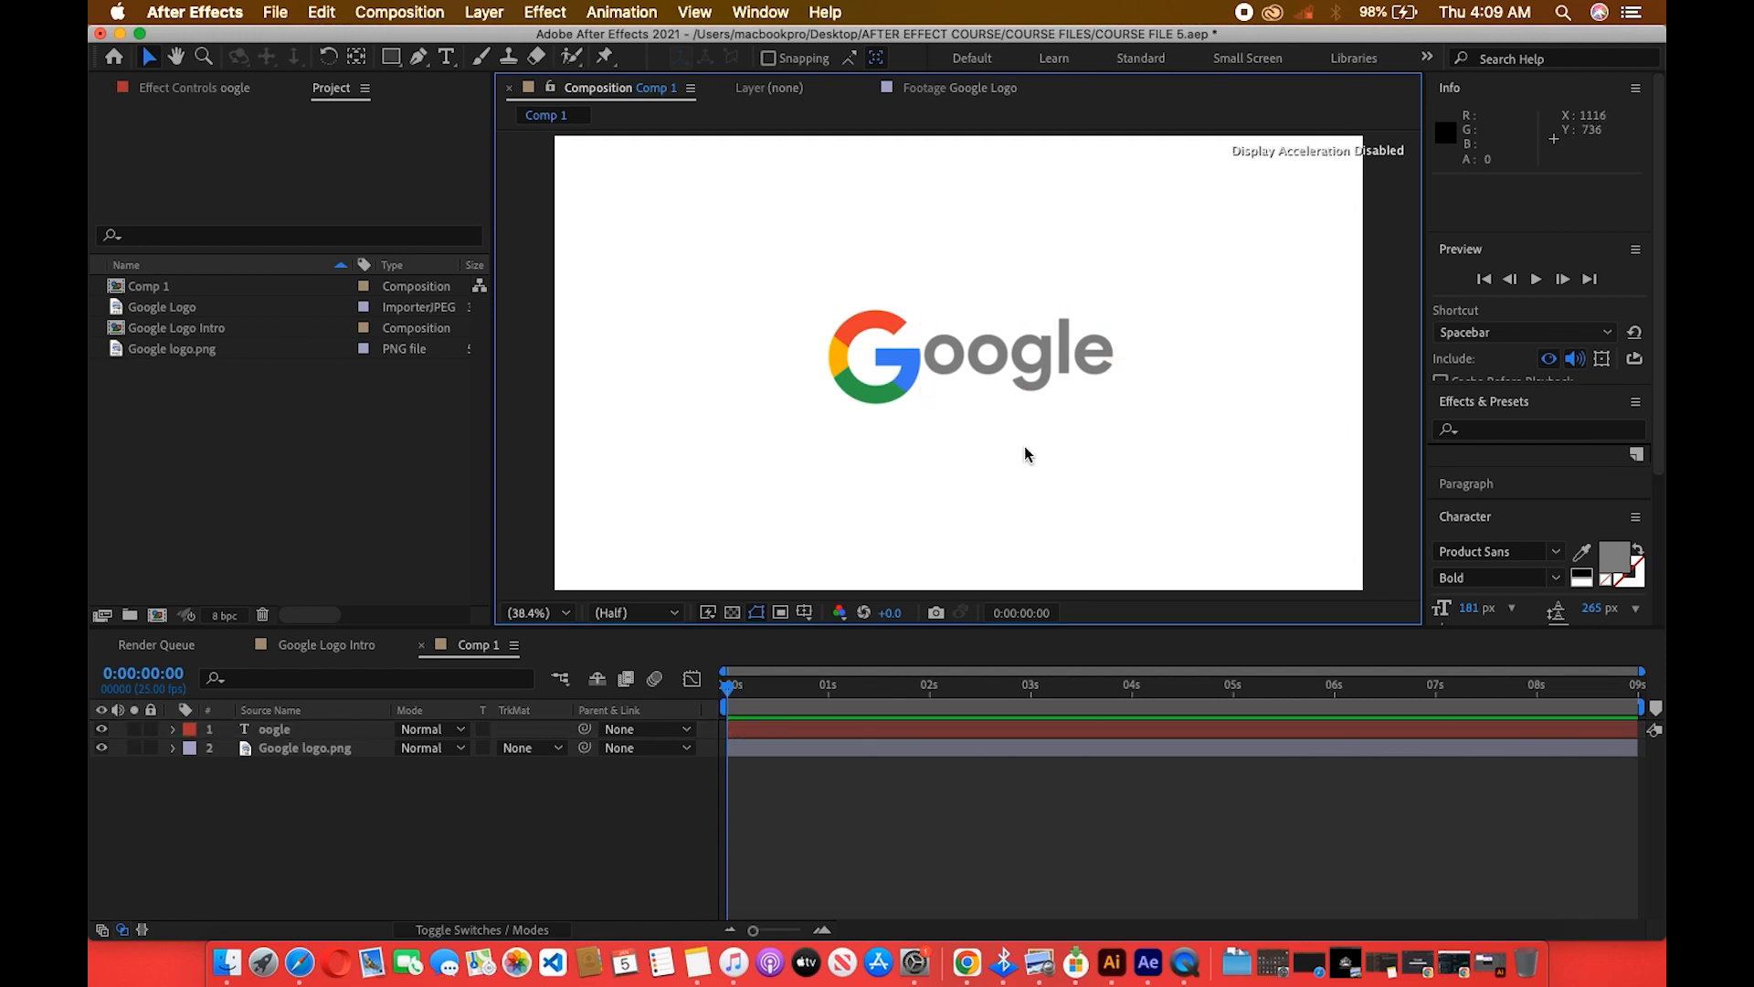
Fine-tune the gap between the G logo and the oogle text by nudging both slightly left, keeping the text layer selected.
left_click_drag(881, 398, 869, 394)
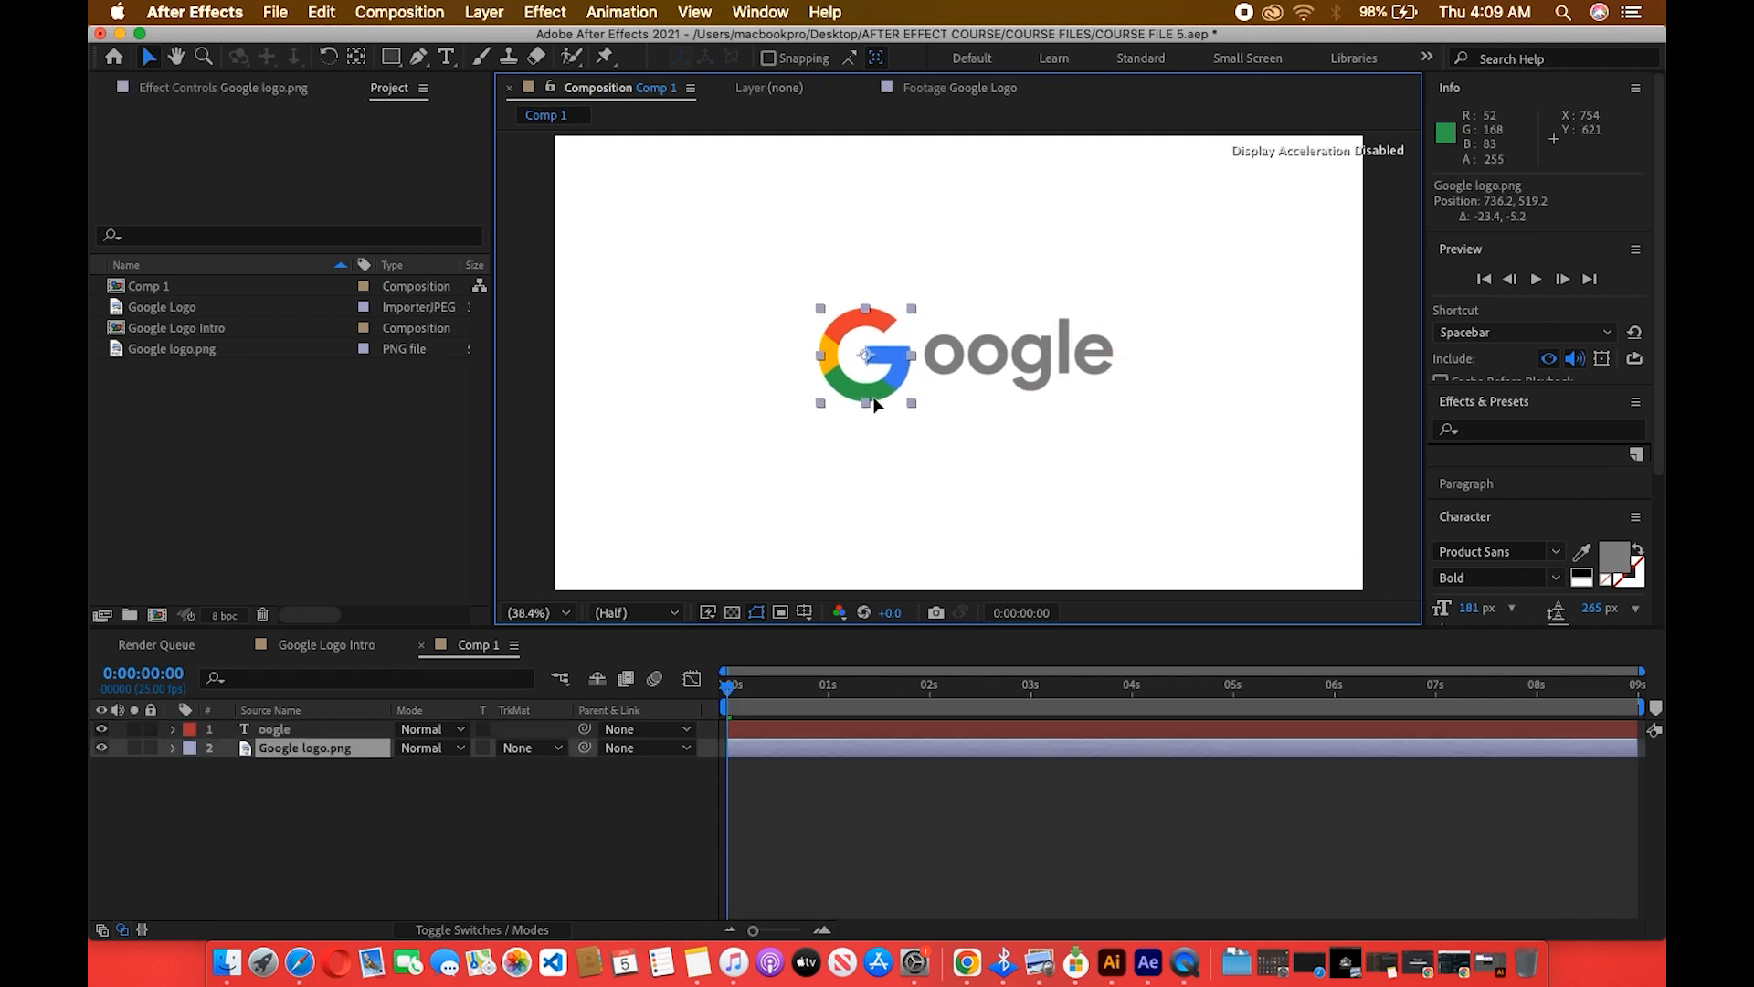
left_click_drag(1001, 369, 995, 371)
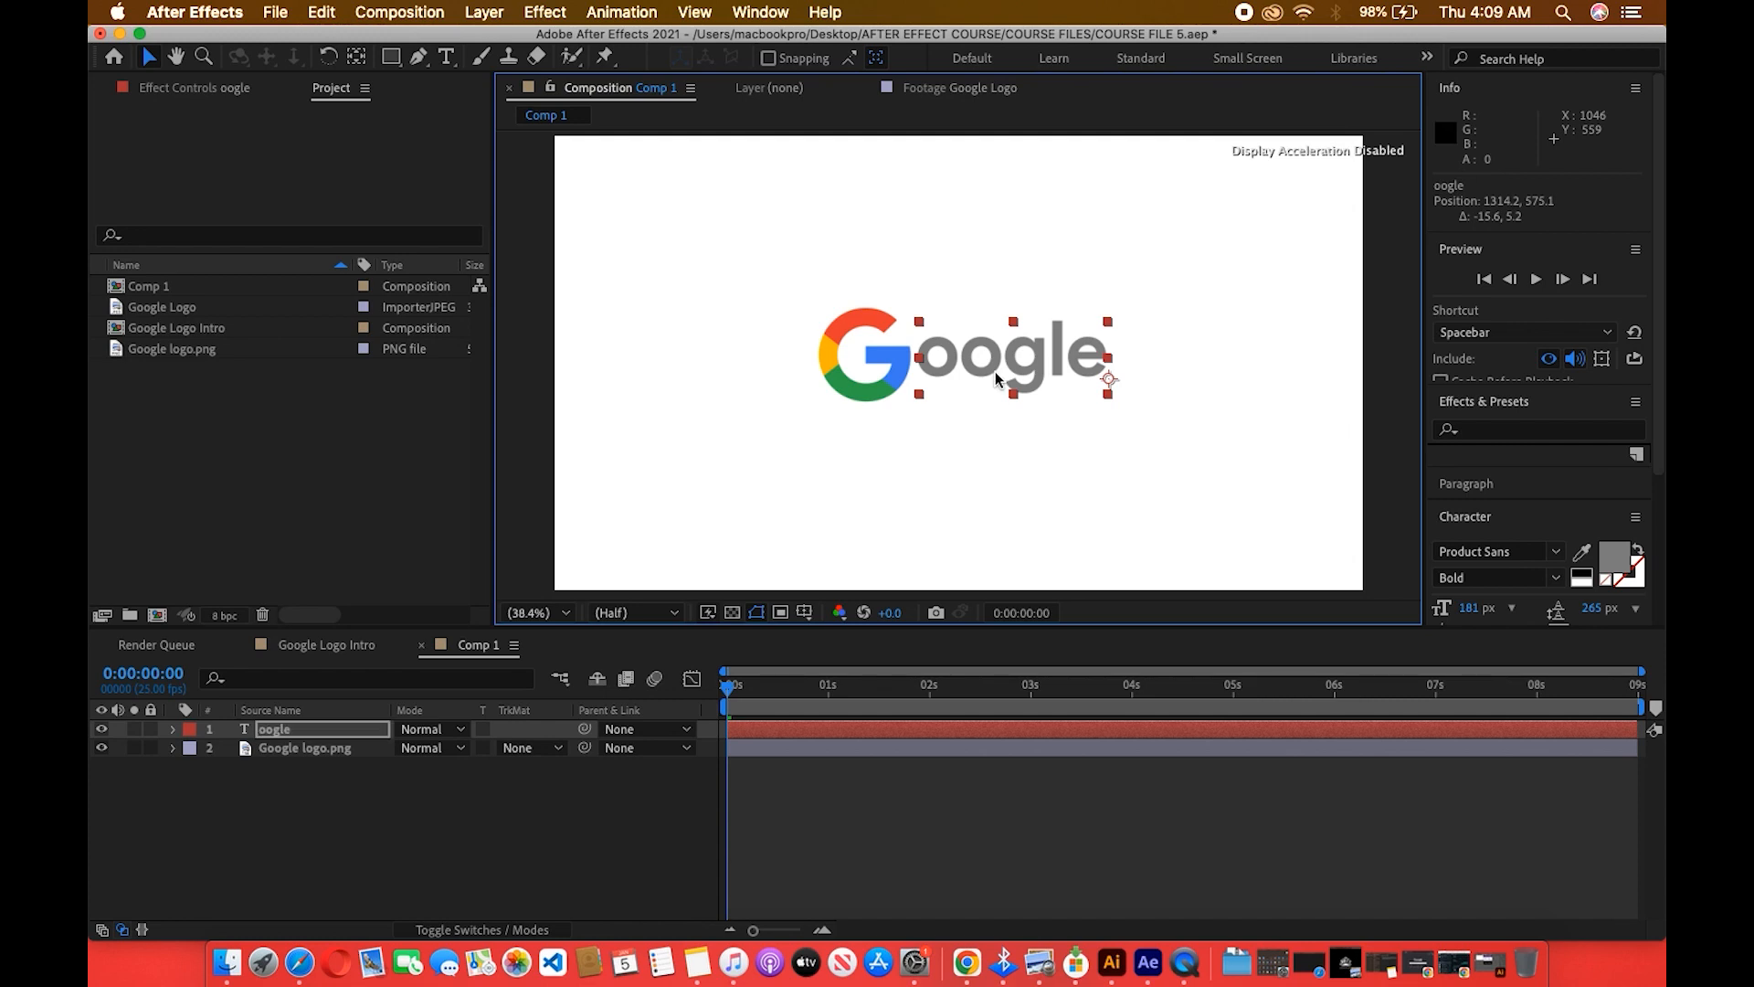
left_click(1150, 353)
left_click(1074, 364)
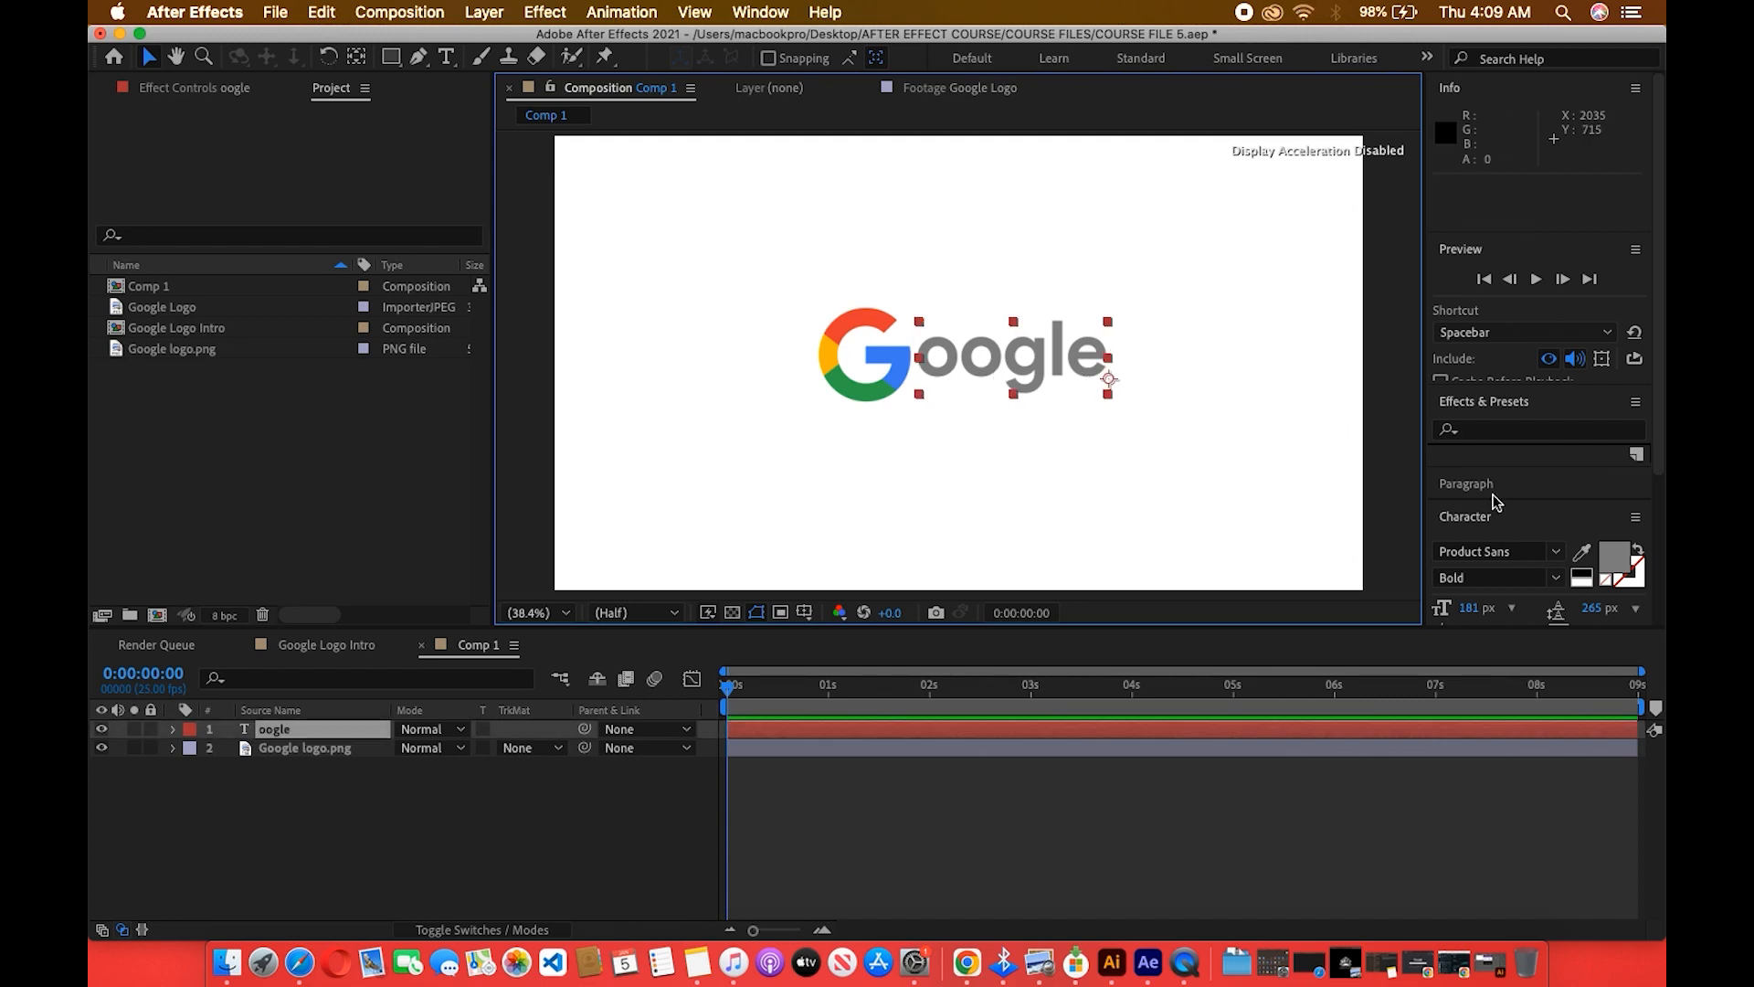
Set the oogle text's character tracking to 0 and deselect the layer.
scroll(1533, 514, "down", 3)
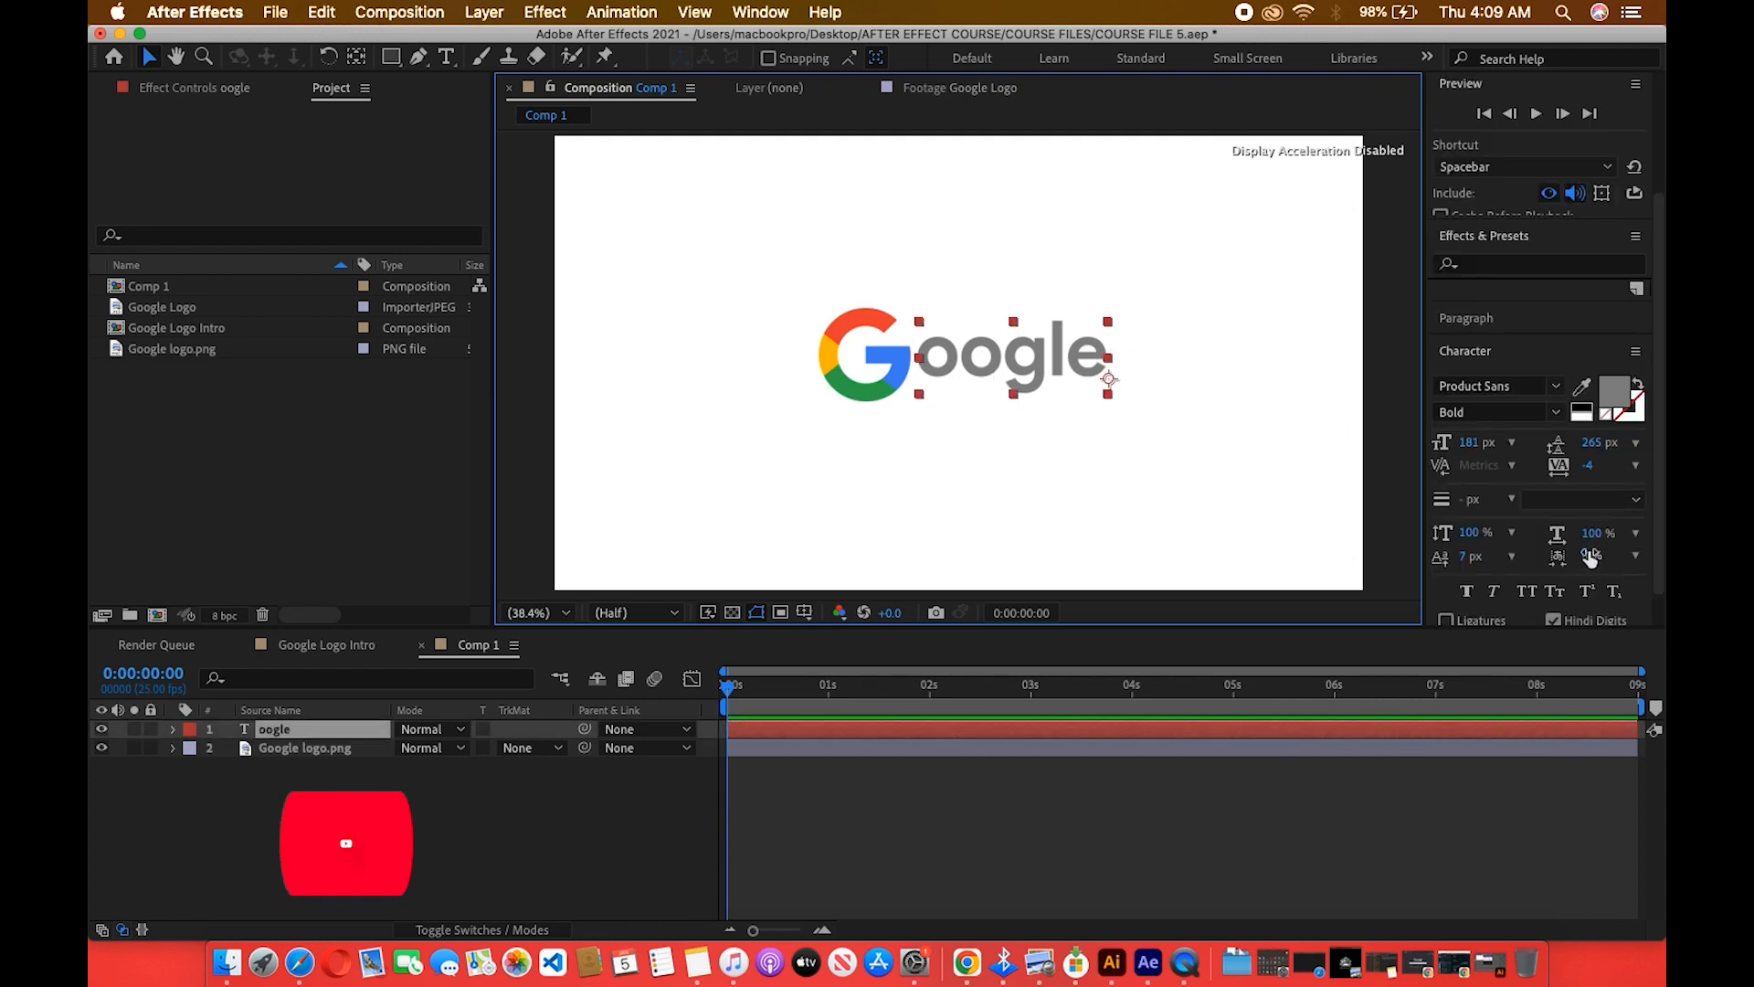
left_click(1589, 467)
type("0")
key("Return")
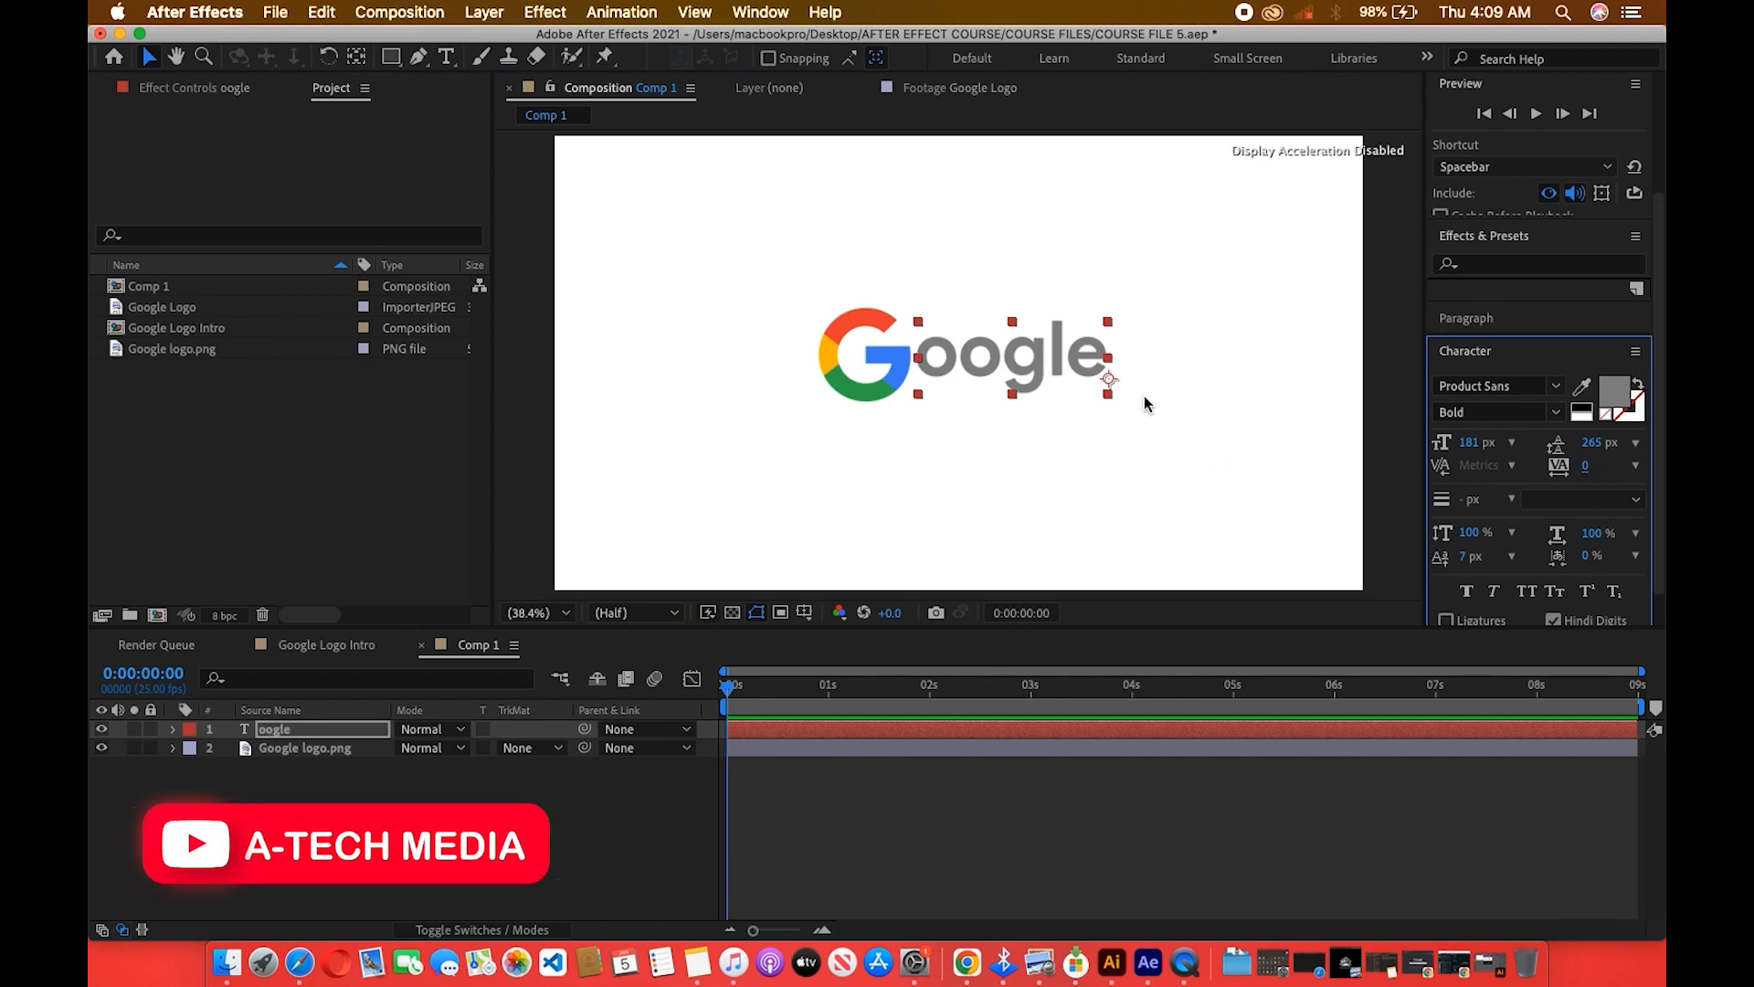
left_click(1207, 447)
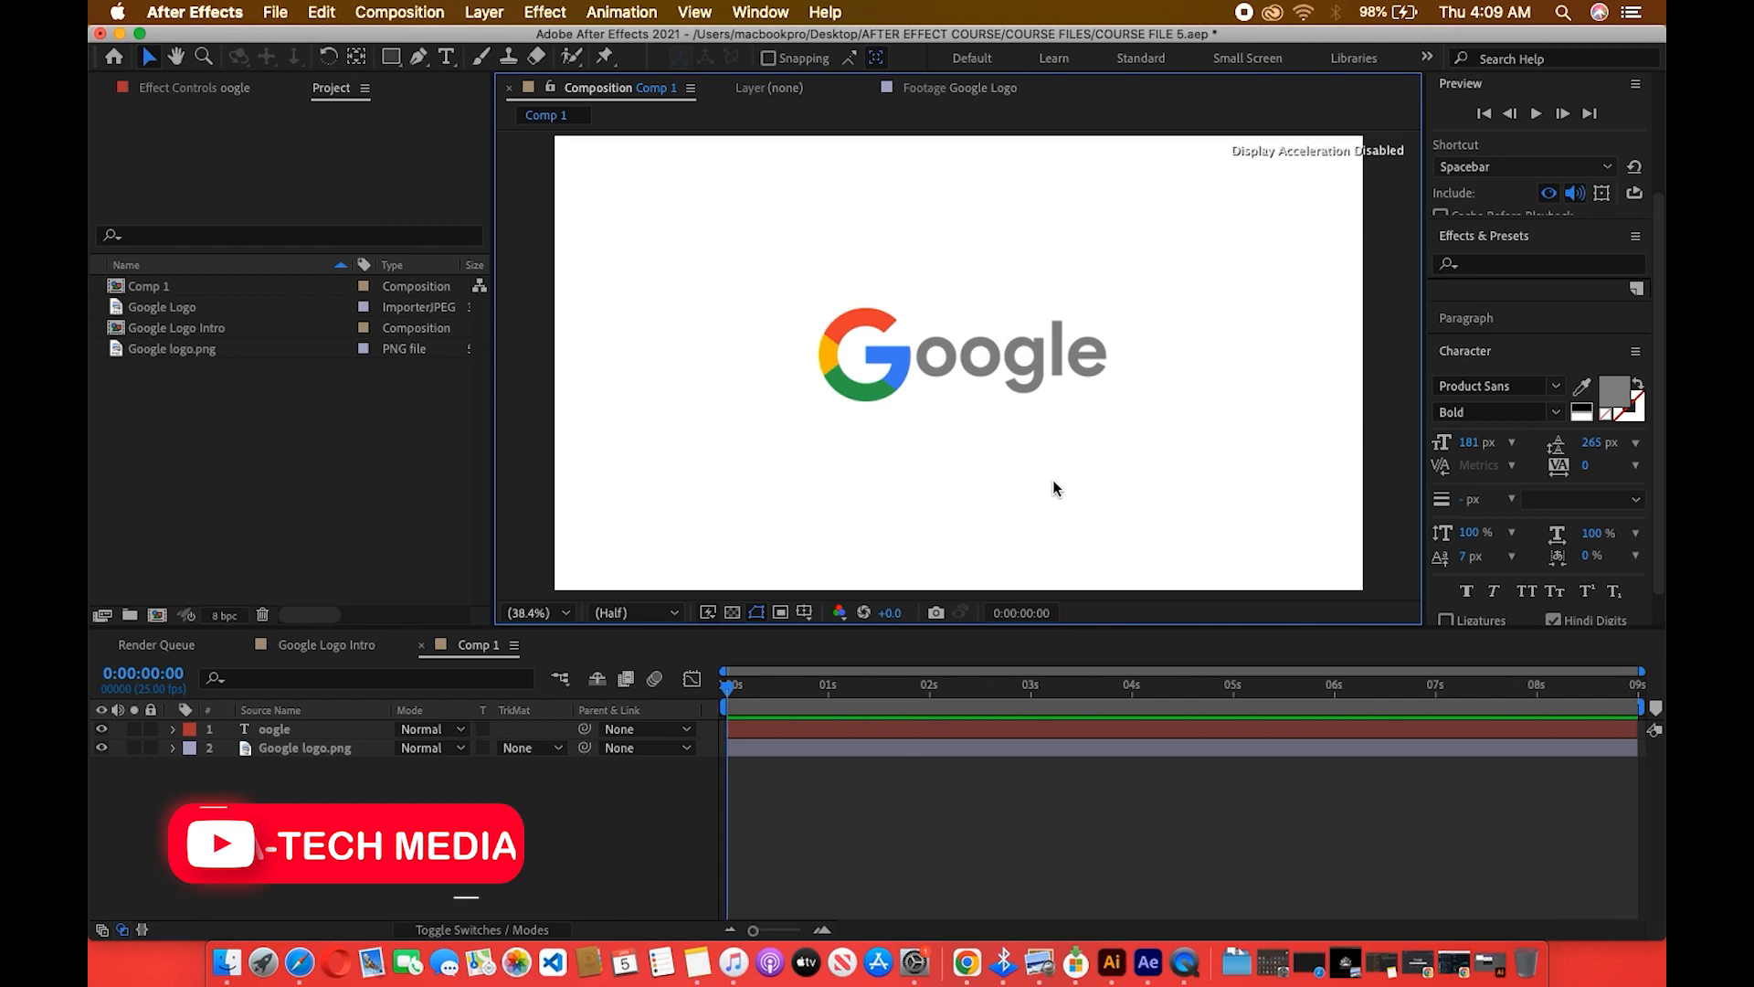
Select the G logo and oogle text together and shift the whole wordmark slightly left.
left_click_drag(1237, 294, 704, 403)
left_click_drag(893, 358, 888, 366)
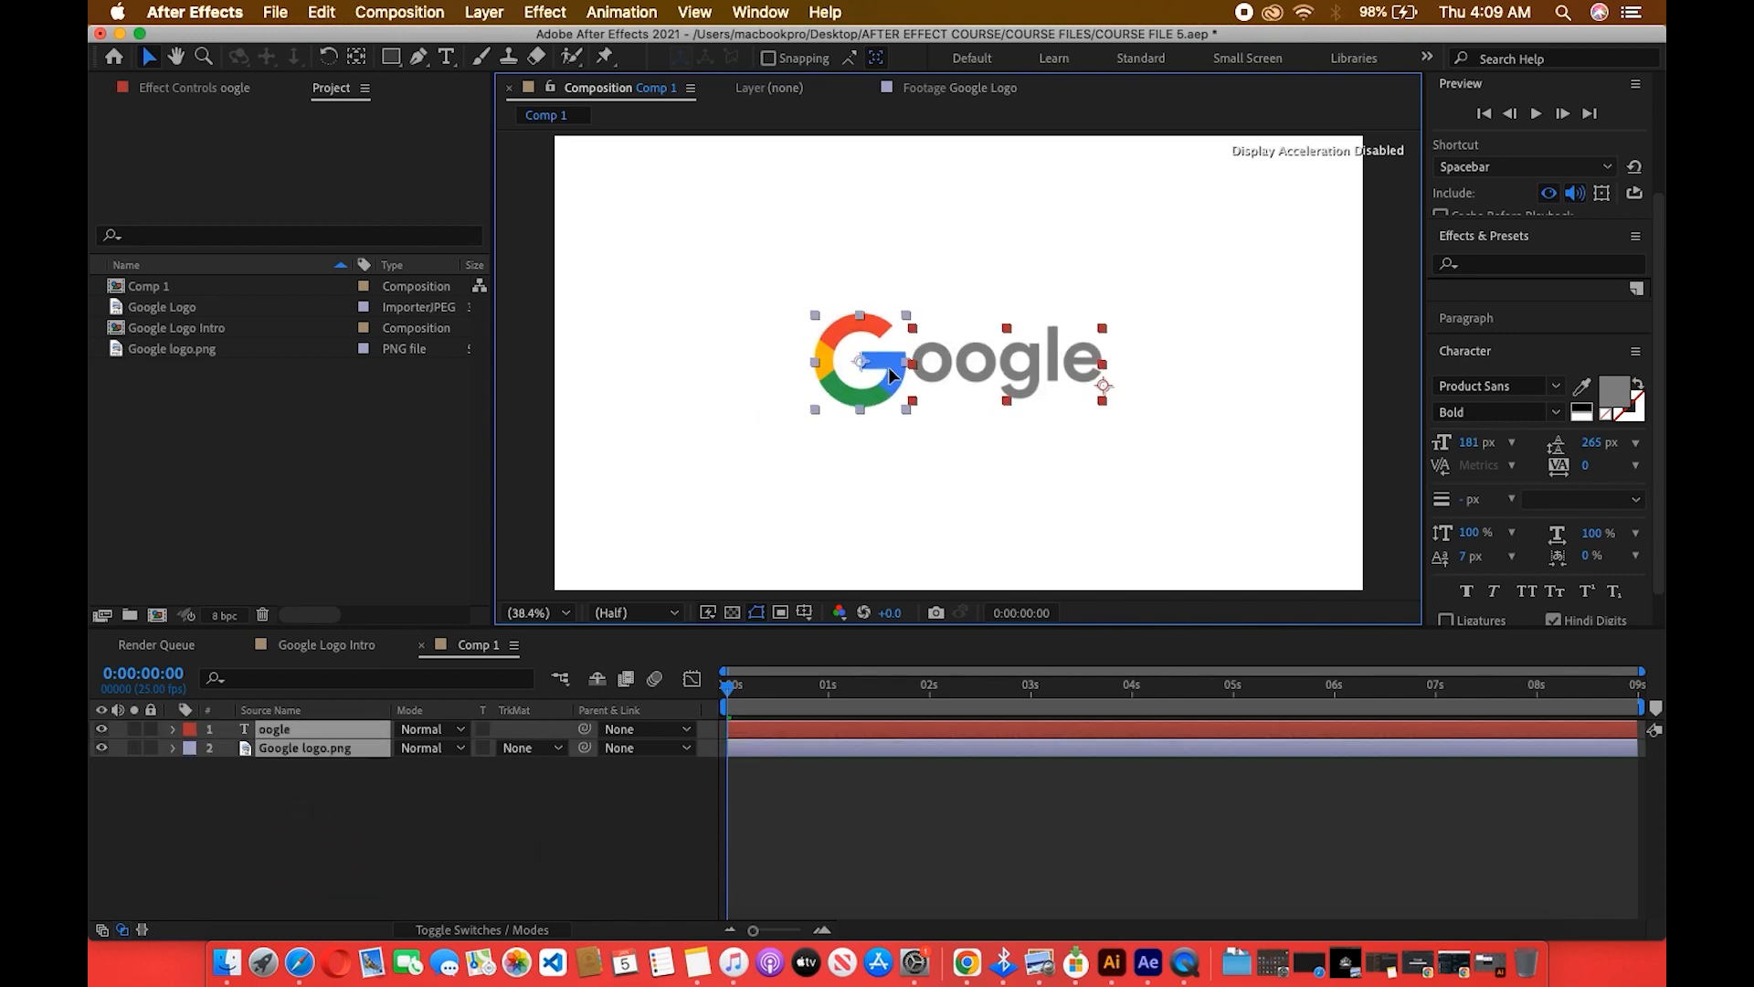
left_click(1062, 222)
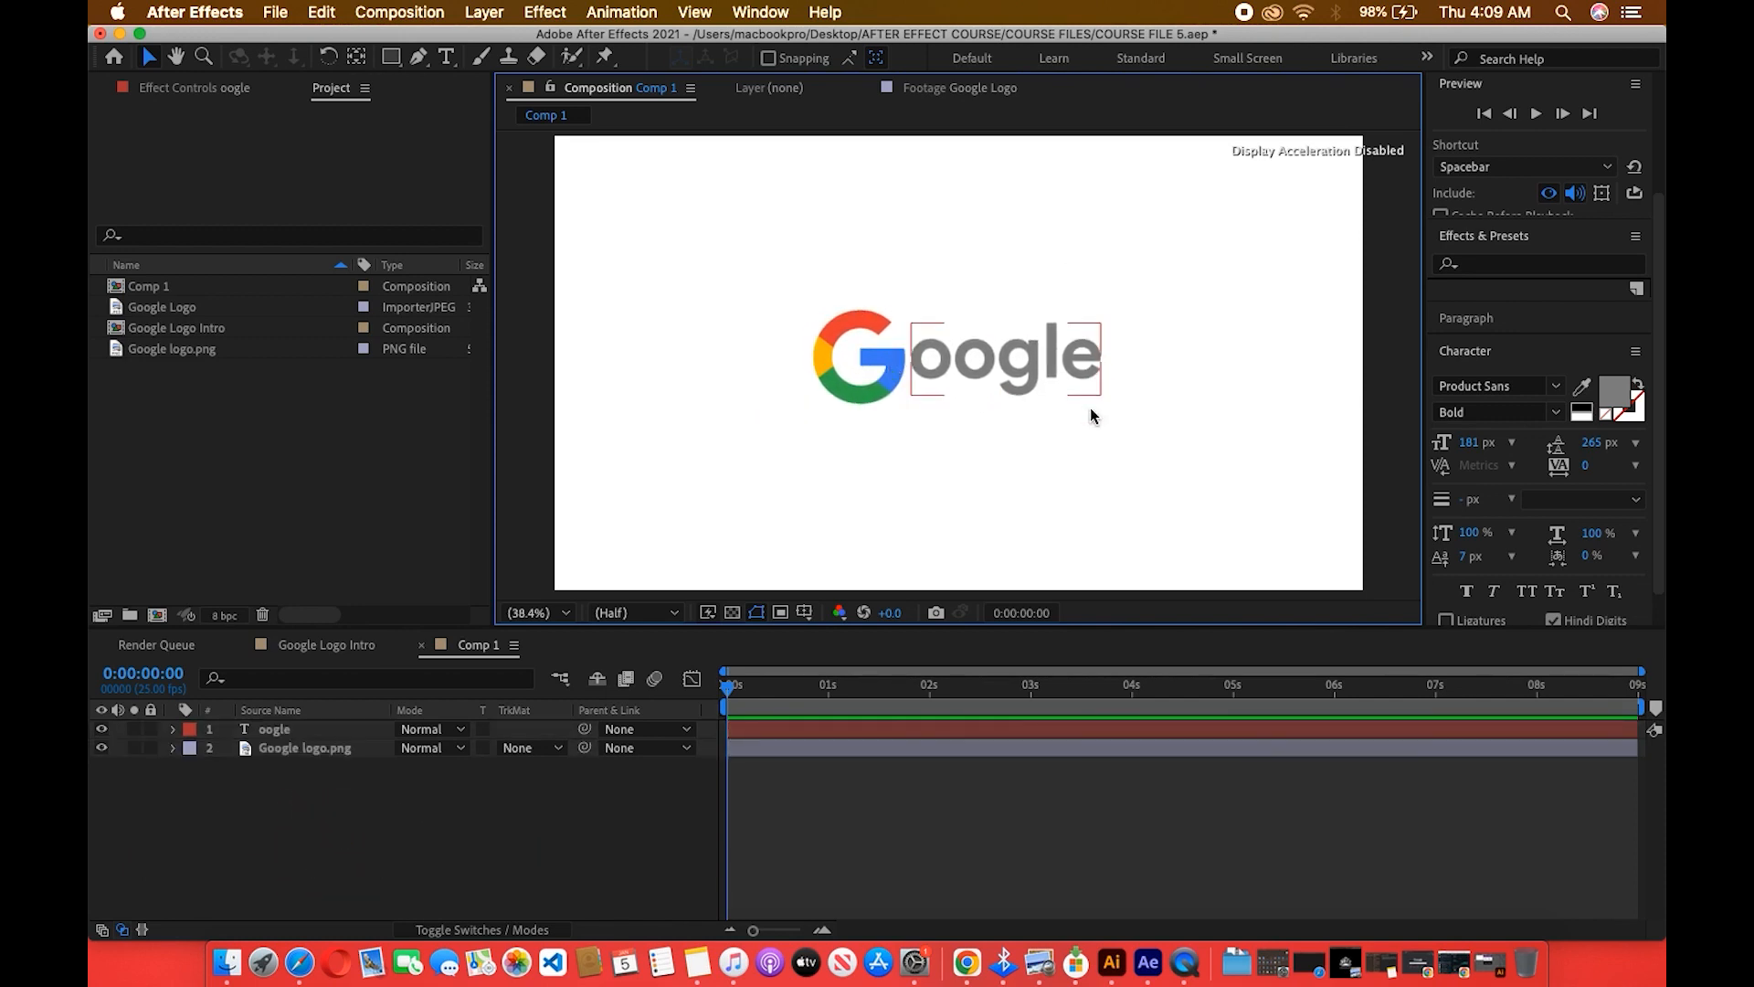
left_click_drag(1213, 248, 804, 484)
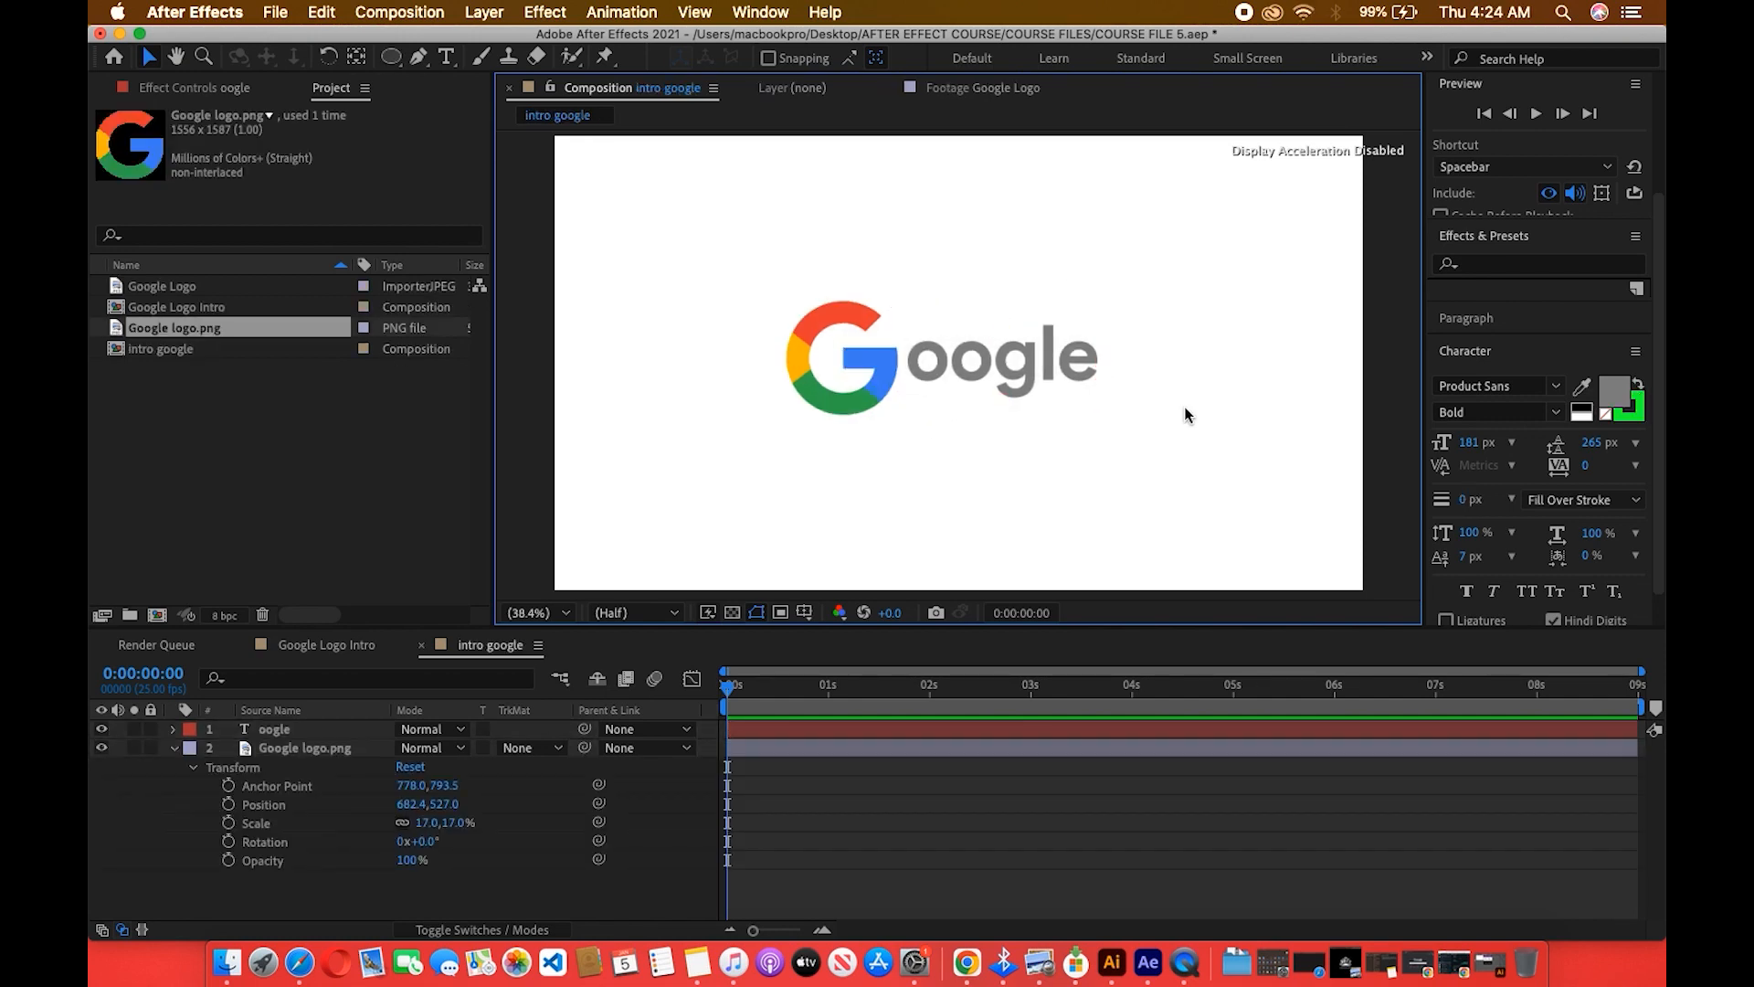
Show the rulers in the intro google composition.
left_click(696, 13)
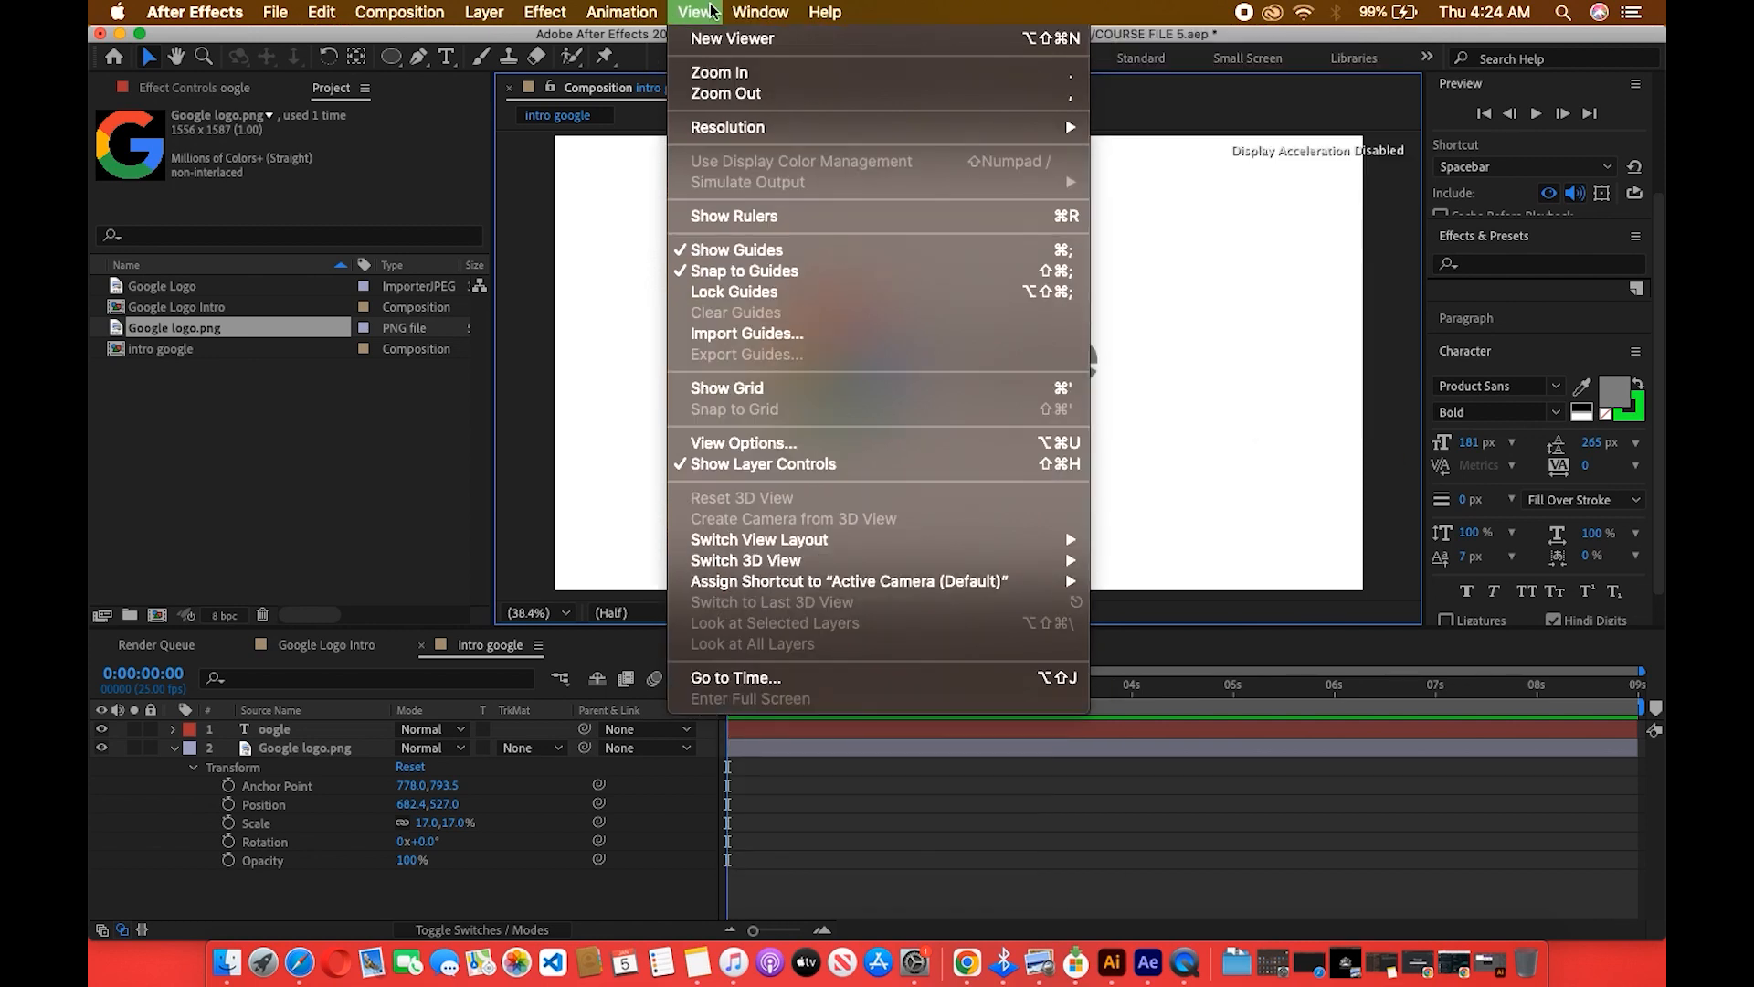
left_click(767, 227)
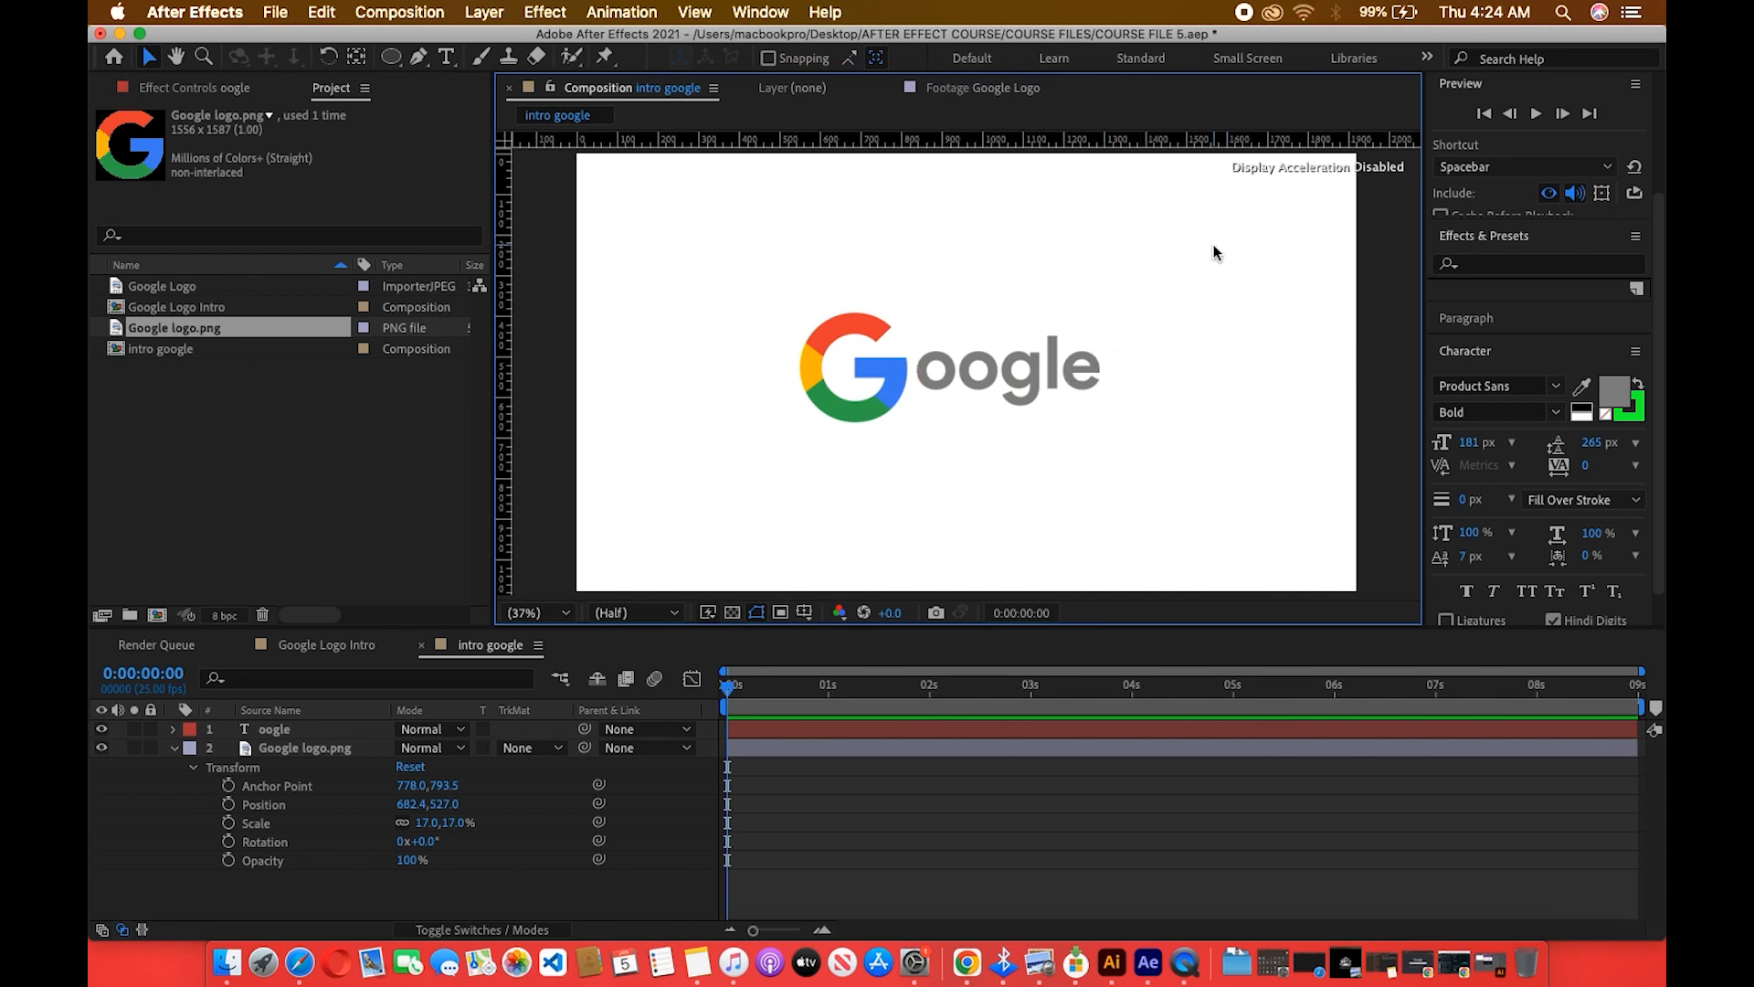
Hide the oogle text layer and move the G logo to the middle of the canvas.
left_click(1001, 382)
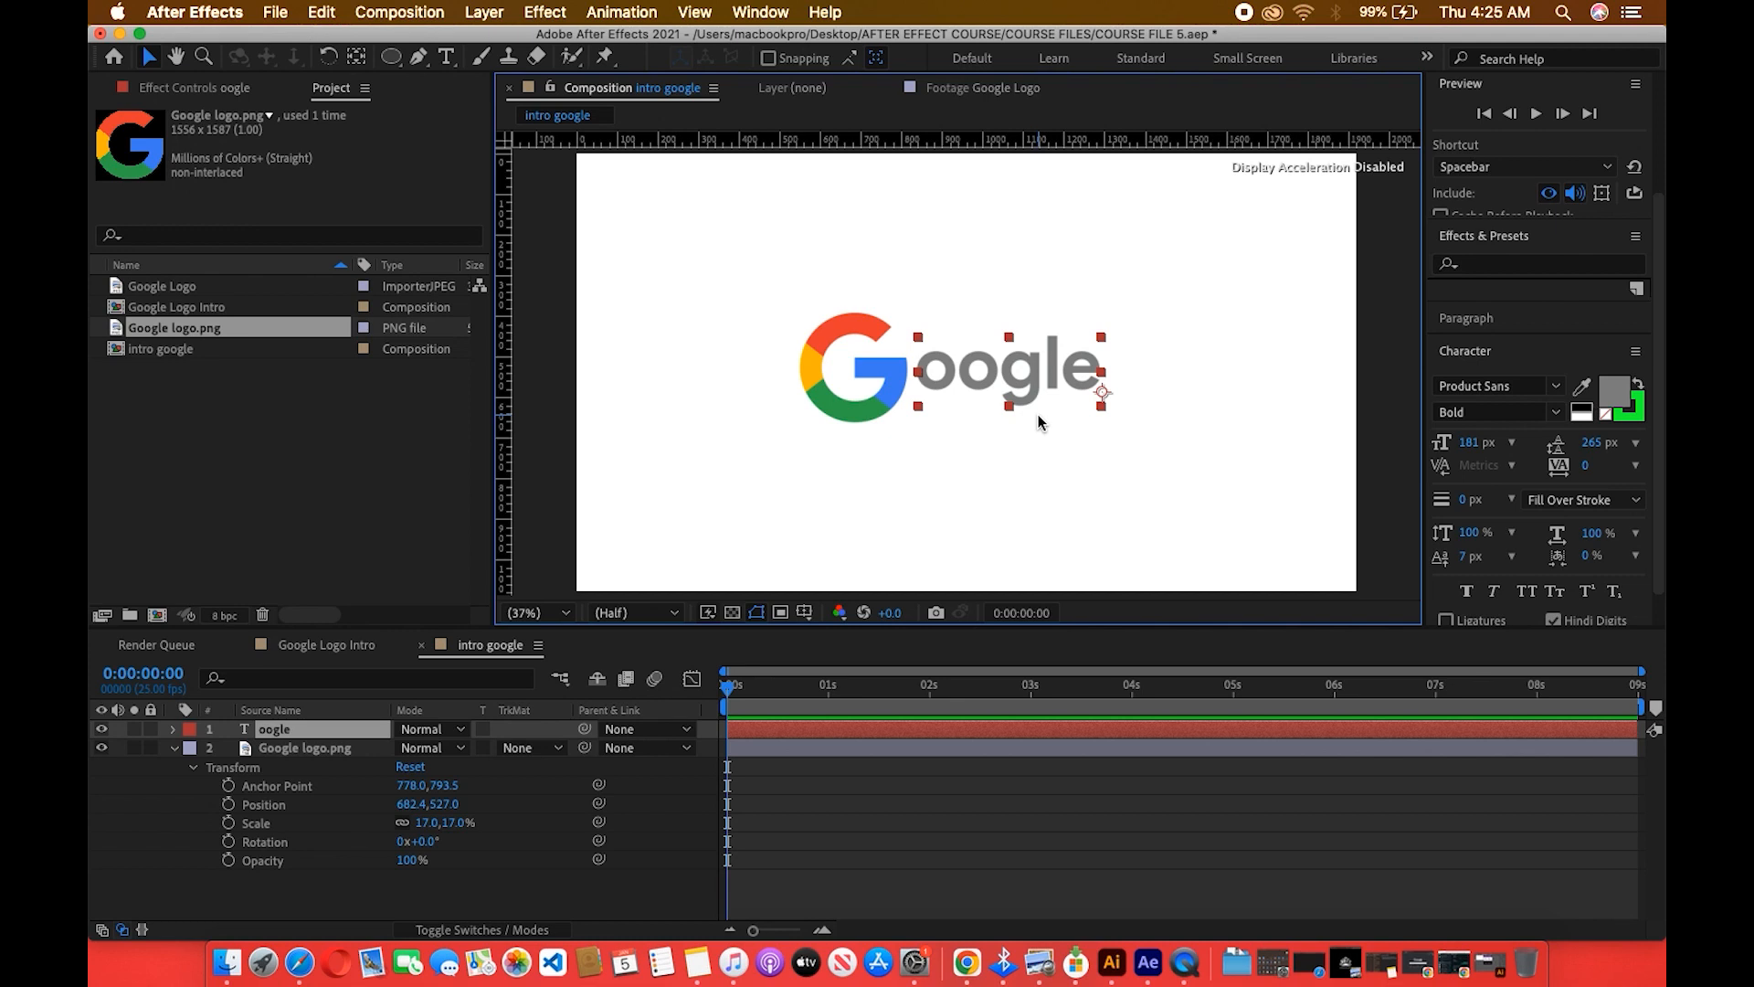
left_click(102, 730)
left_click(828, 398)
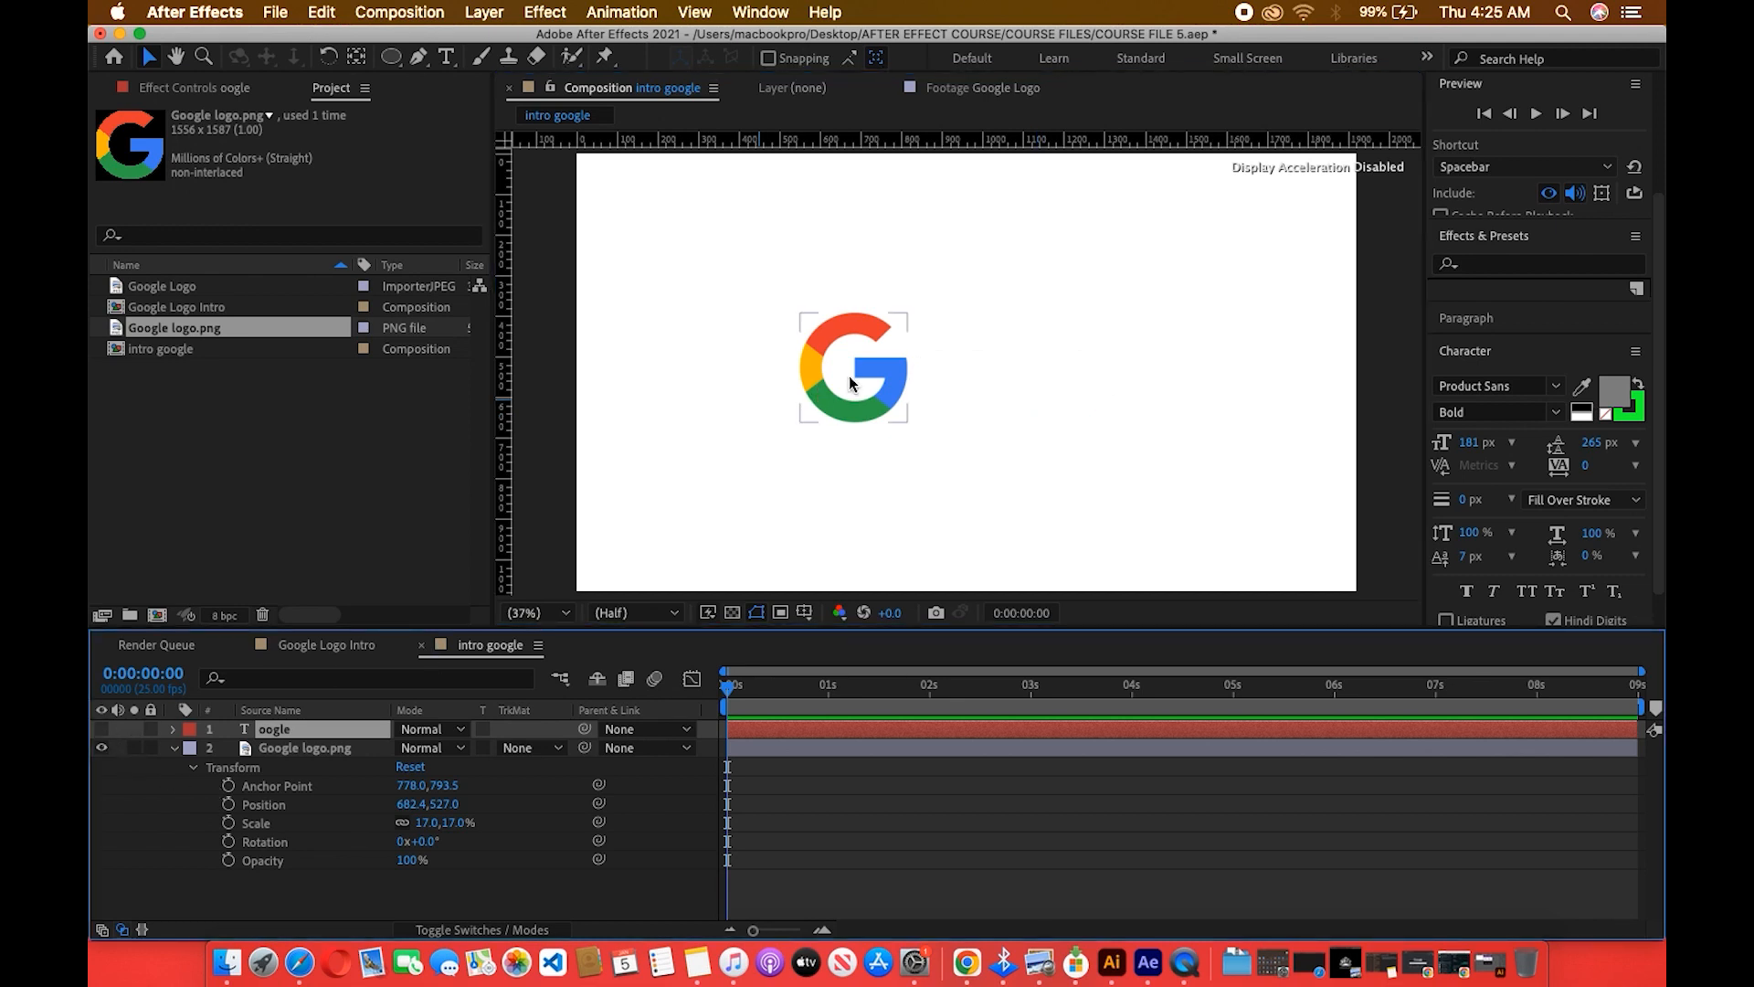
left_click_drag(880, 380, 986, 382)
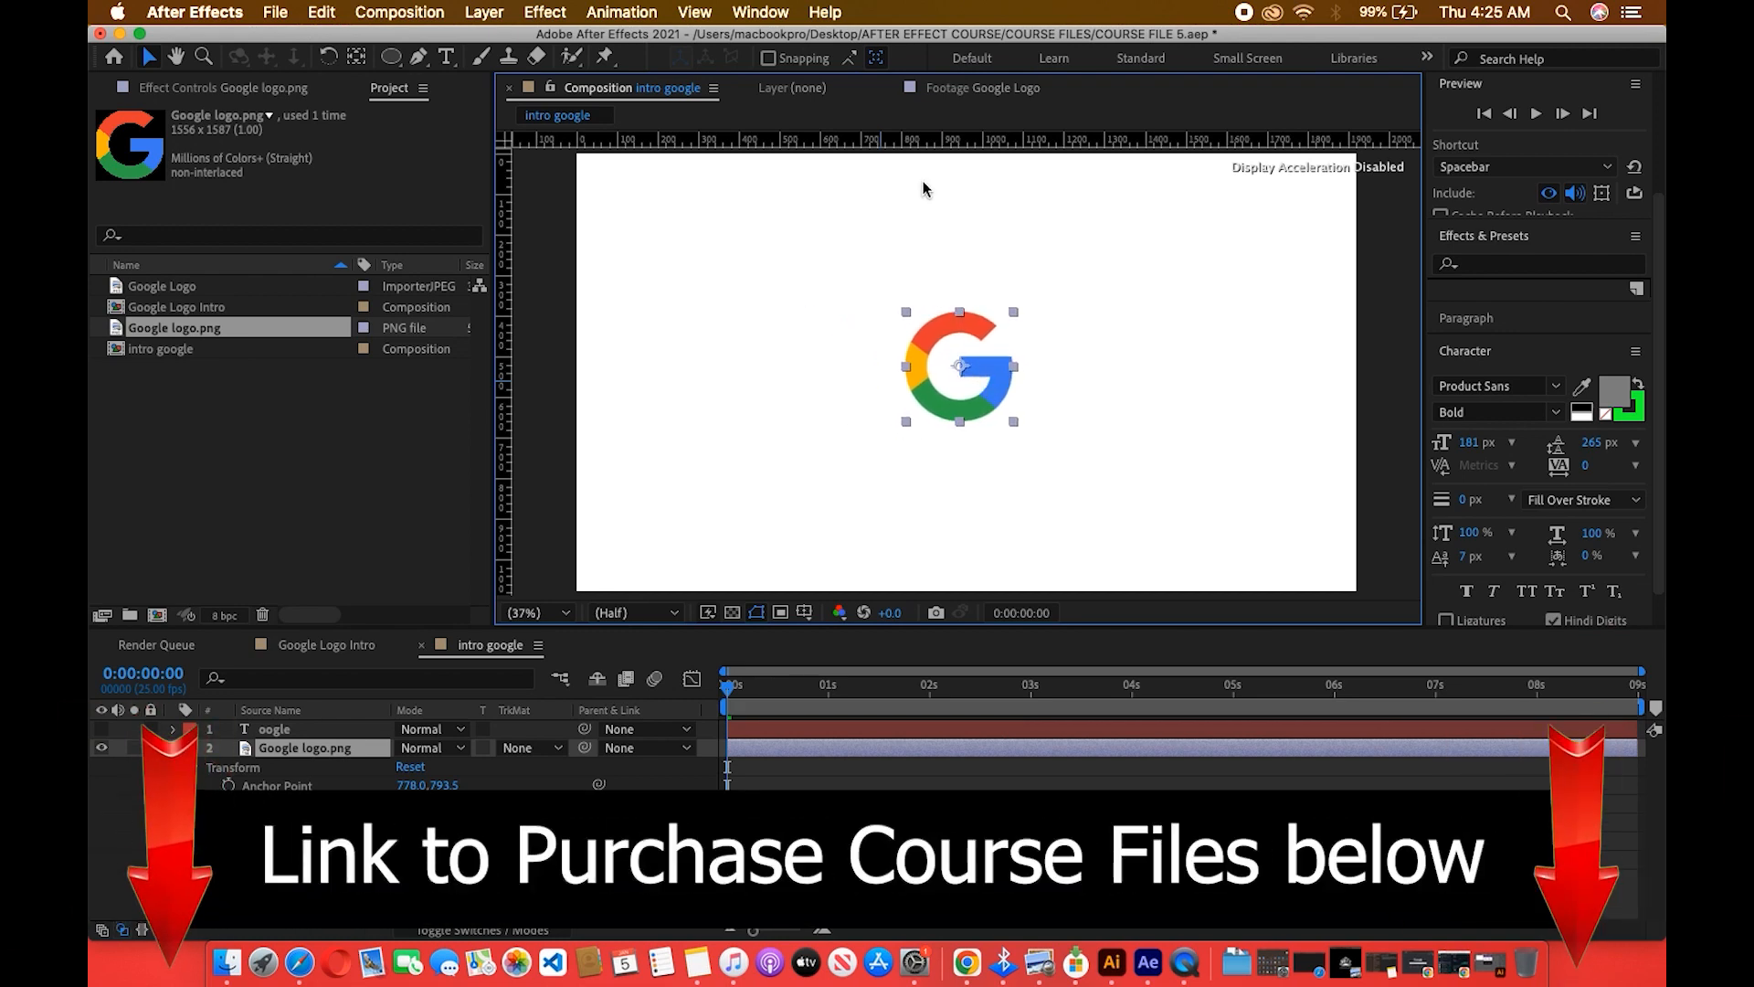
Place two horizontal and two vertical guides around the G logo, then lower the bottom guide slightly.
left_click_drag(915, 142, 912, 302)
left_click_drag(947, 150, 963, 459)
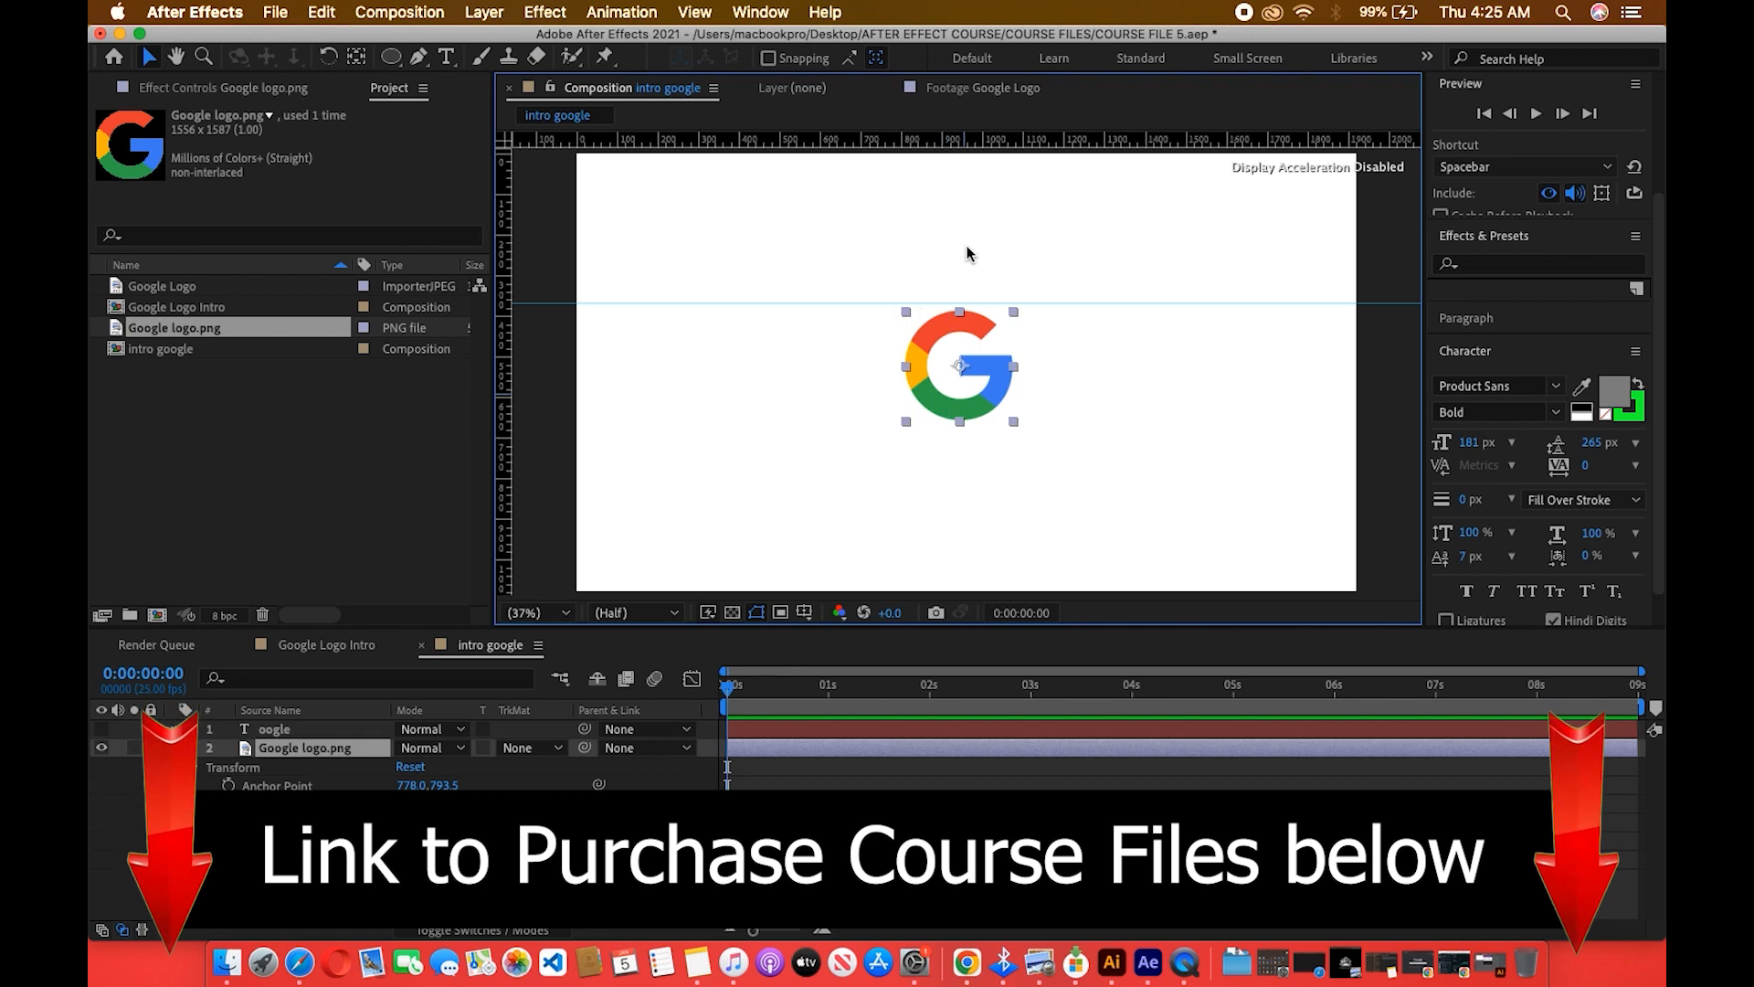
left_click_drag(941, 141, 978, 424)
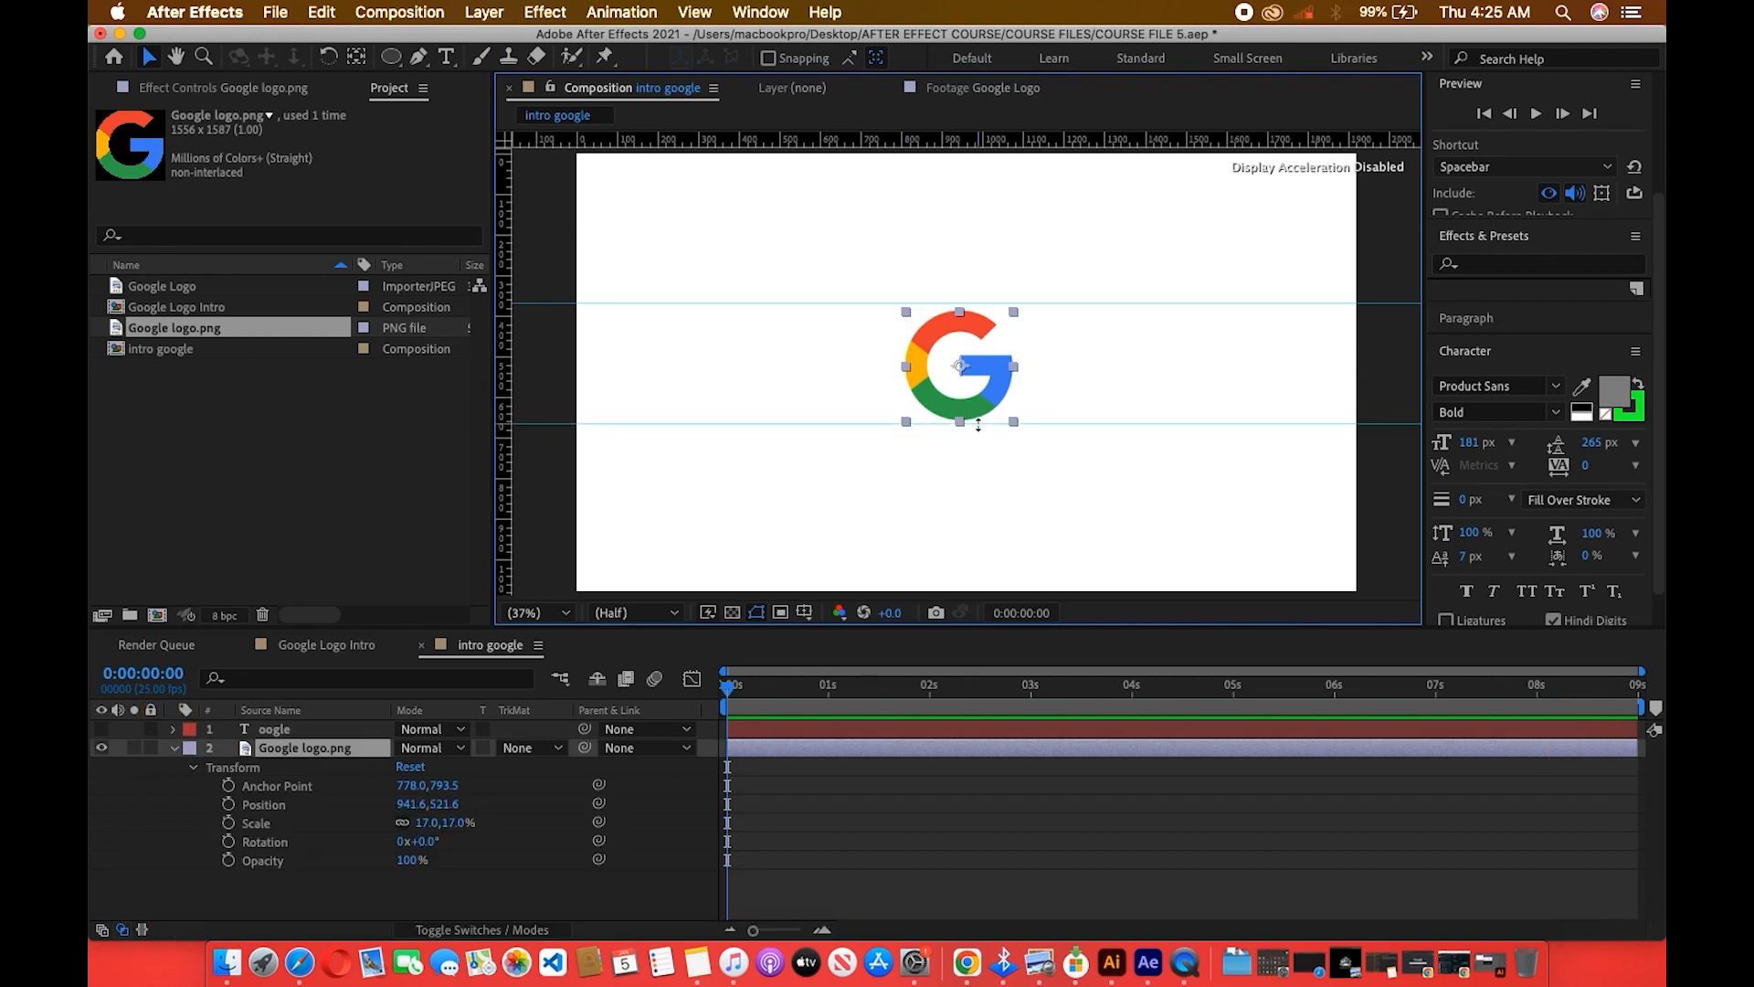
left_click_drag(505, 289, 897, 375)
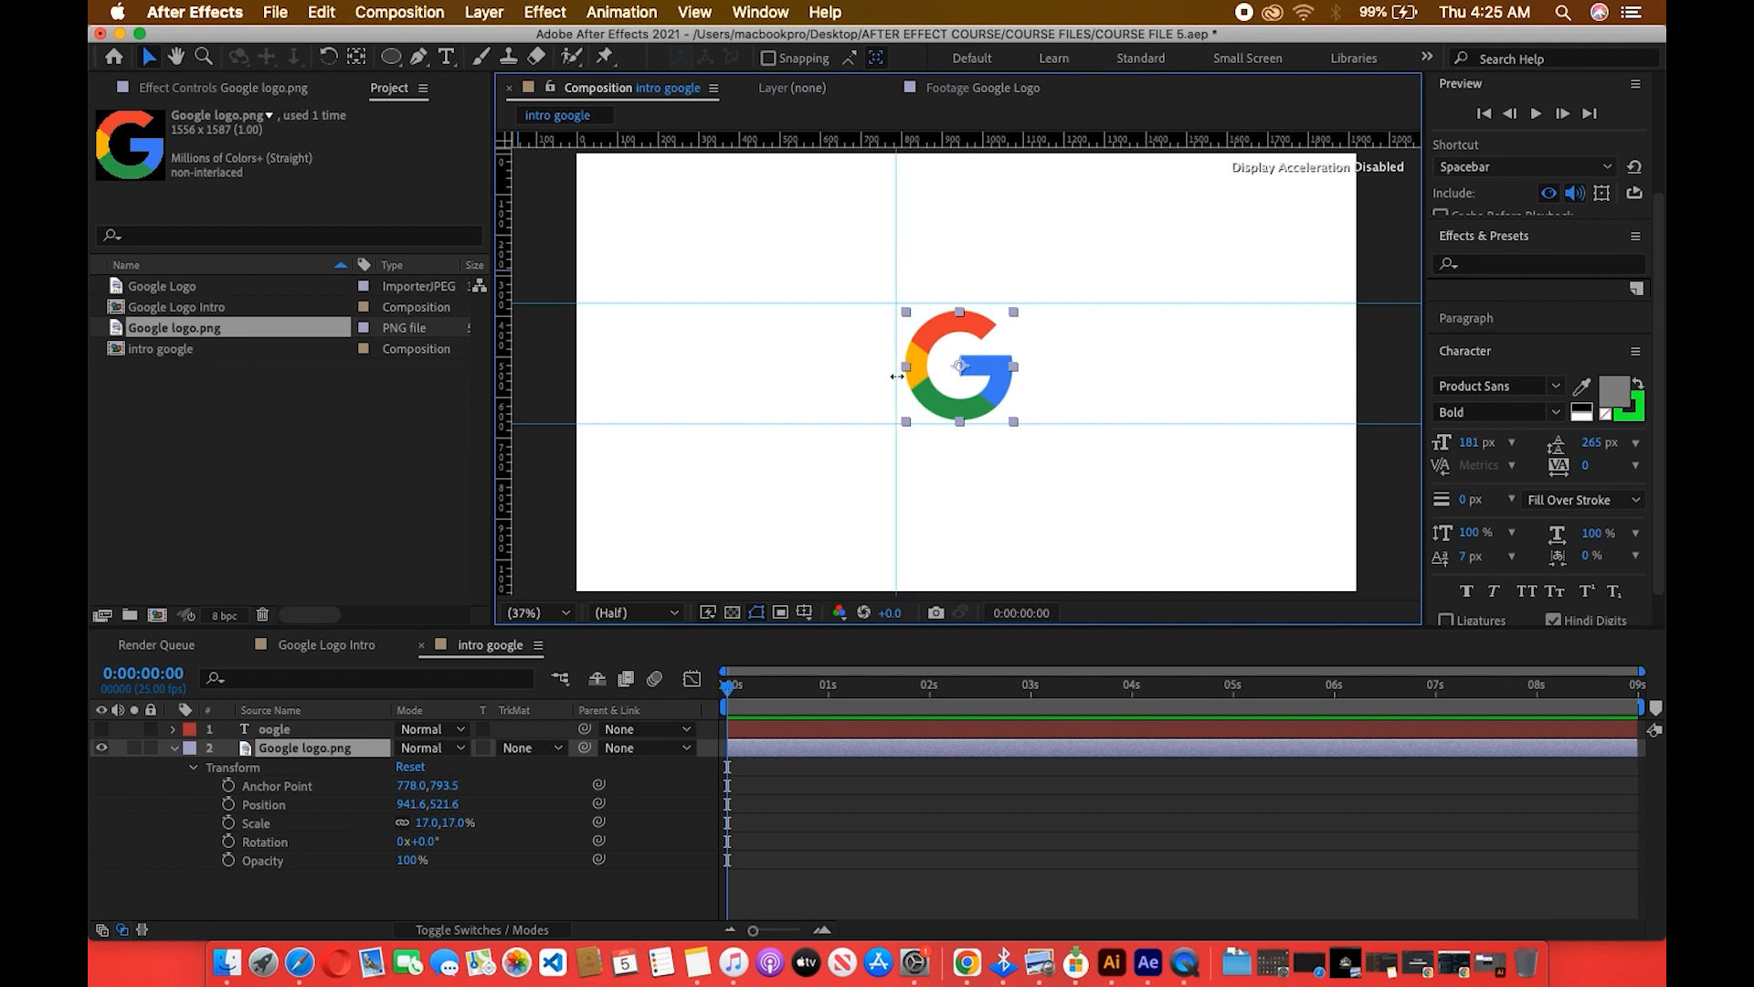
left_click_drag(505, 325, 1018, 375)
left_click(1235, 207)
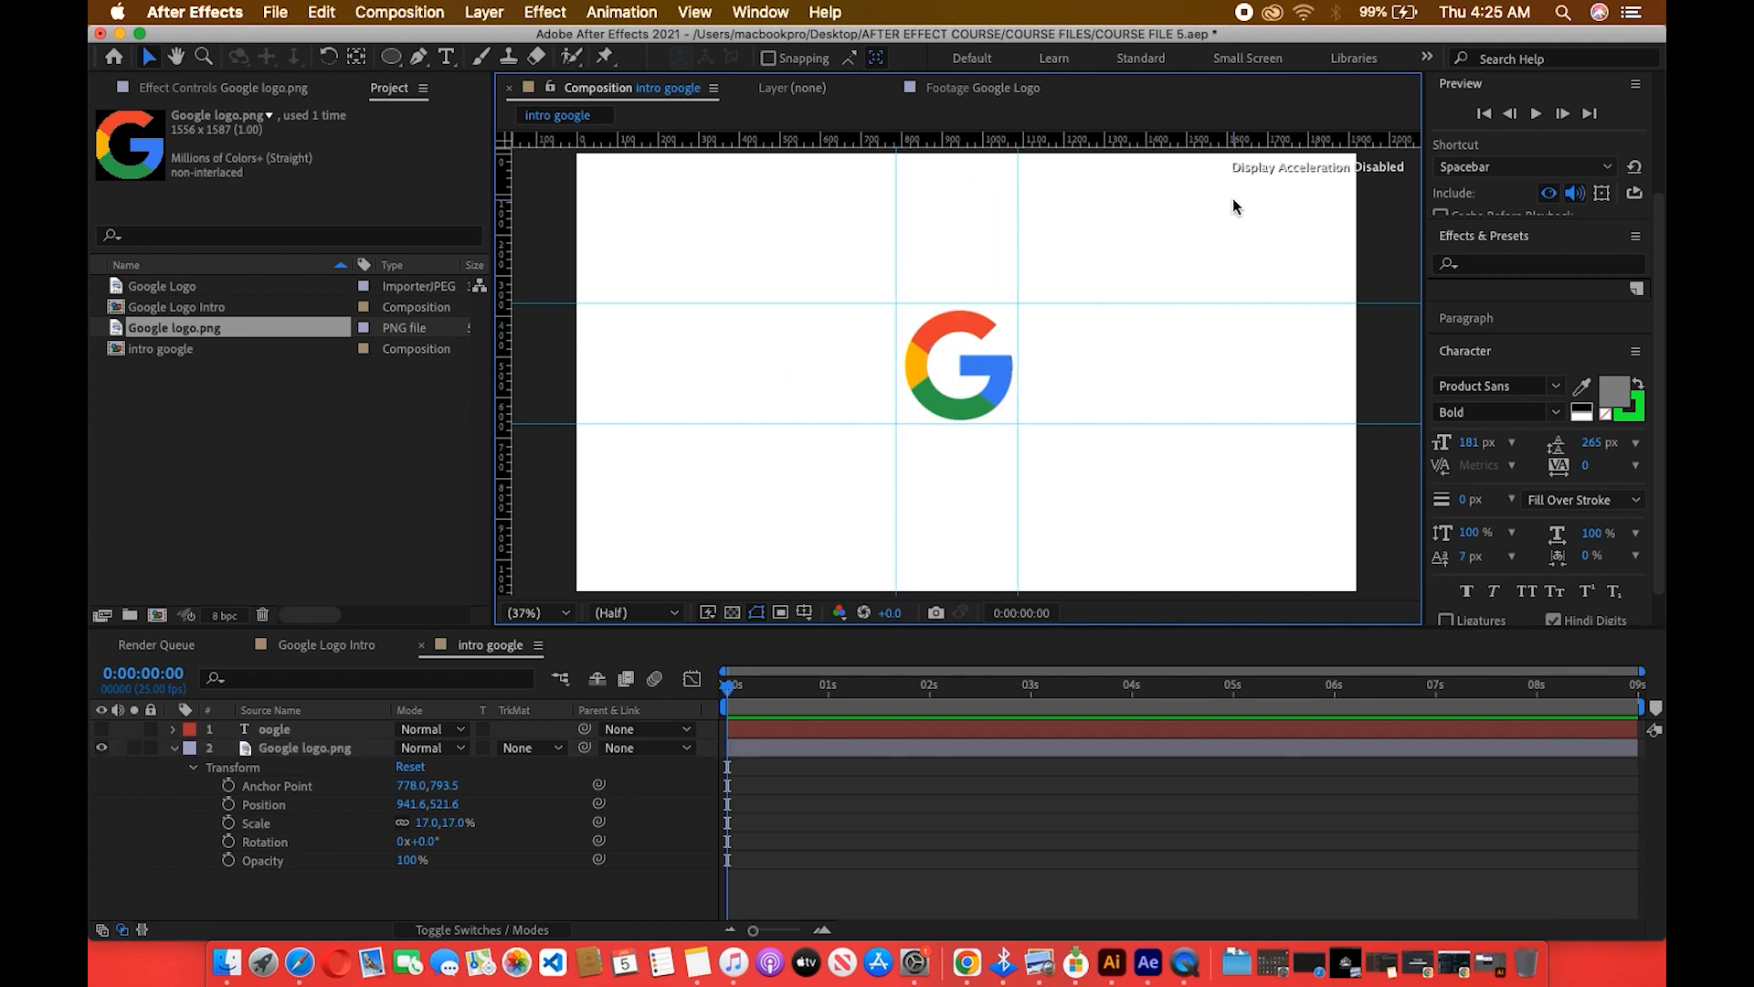
left_click(952, 385)
left_click(1099, 462)
left_click_drag(861, 425, 862, 427)
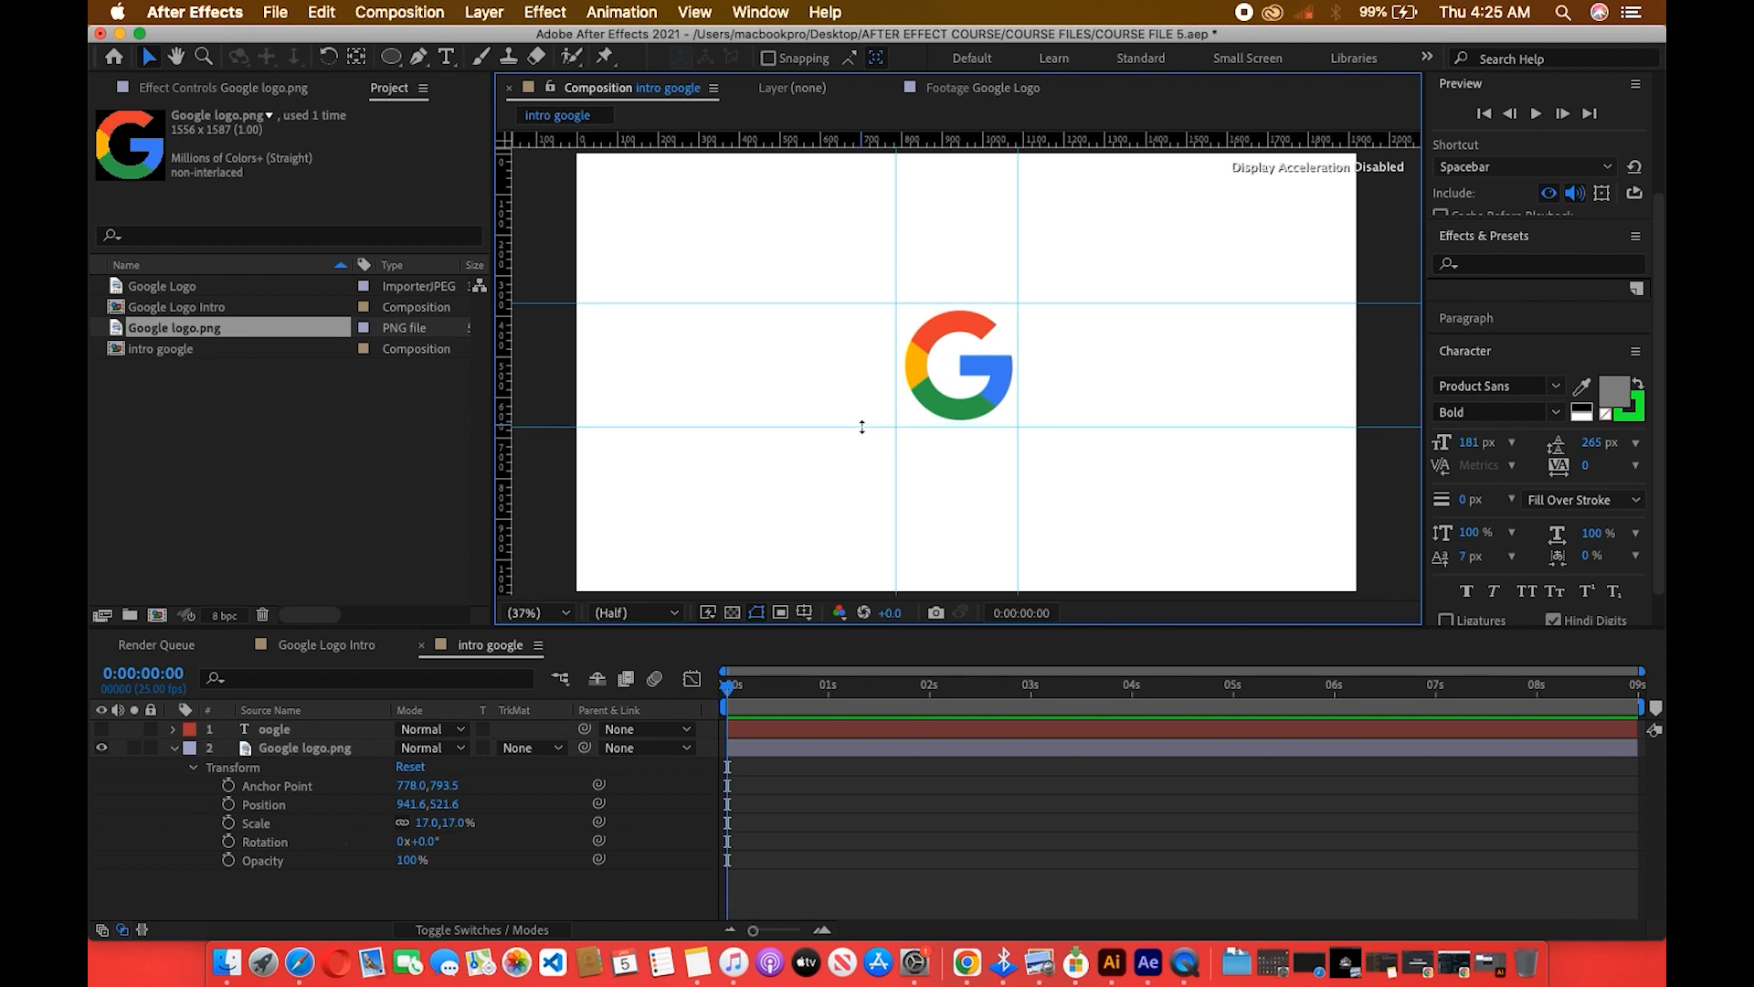
Draw a circle about 430 px wide on a new shape layer with the Ellipse tool and centre it over the G logo.
left_click(391, 58)
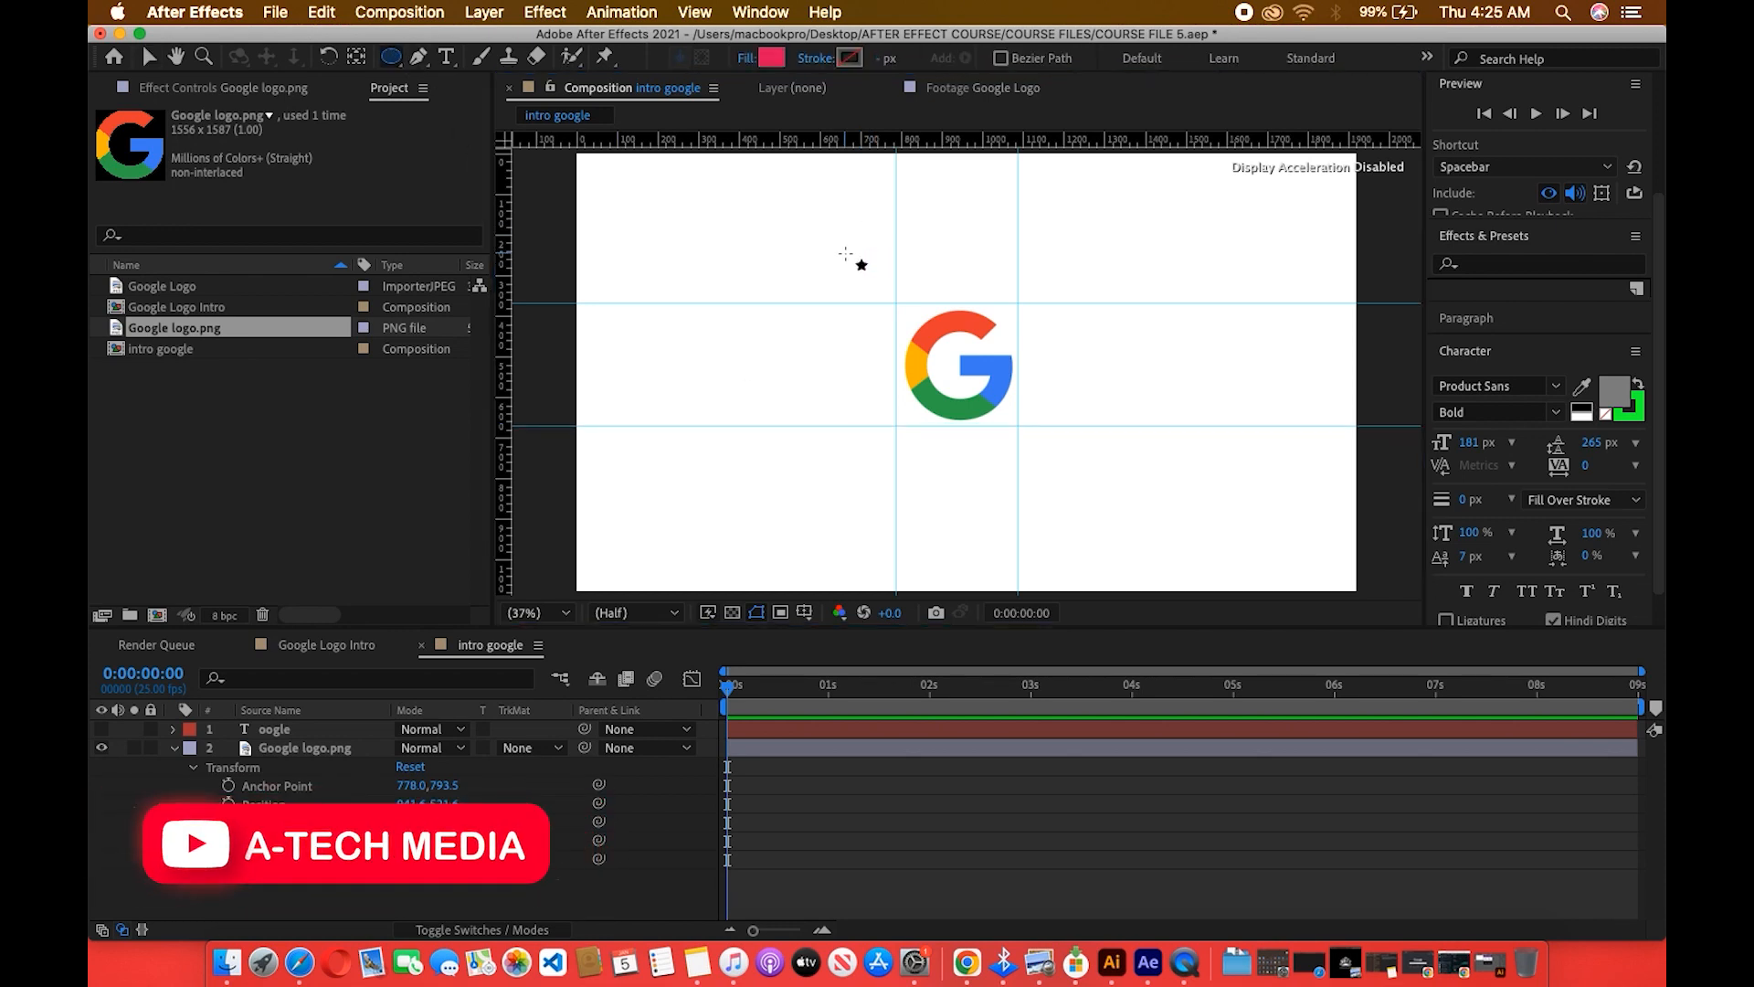
left_click_drag(846, 251, 1021, 427)
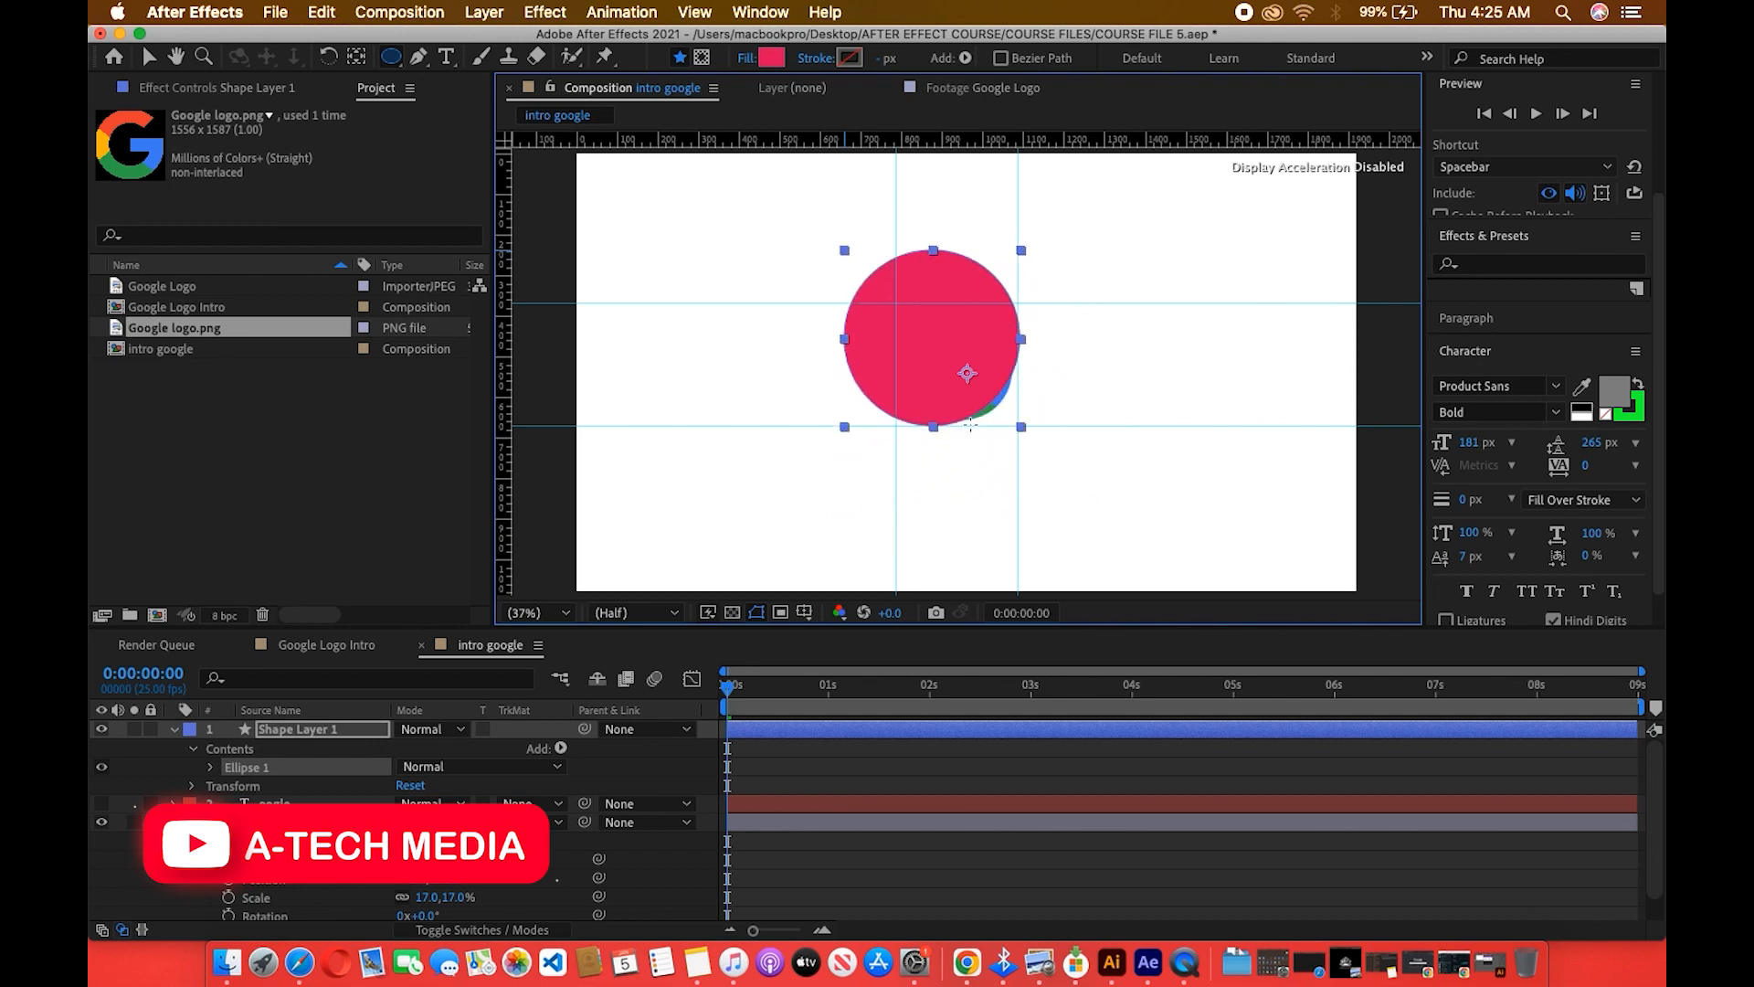
key("v")
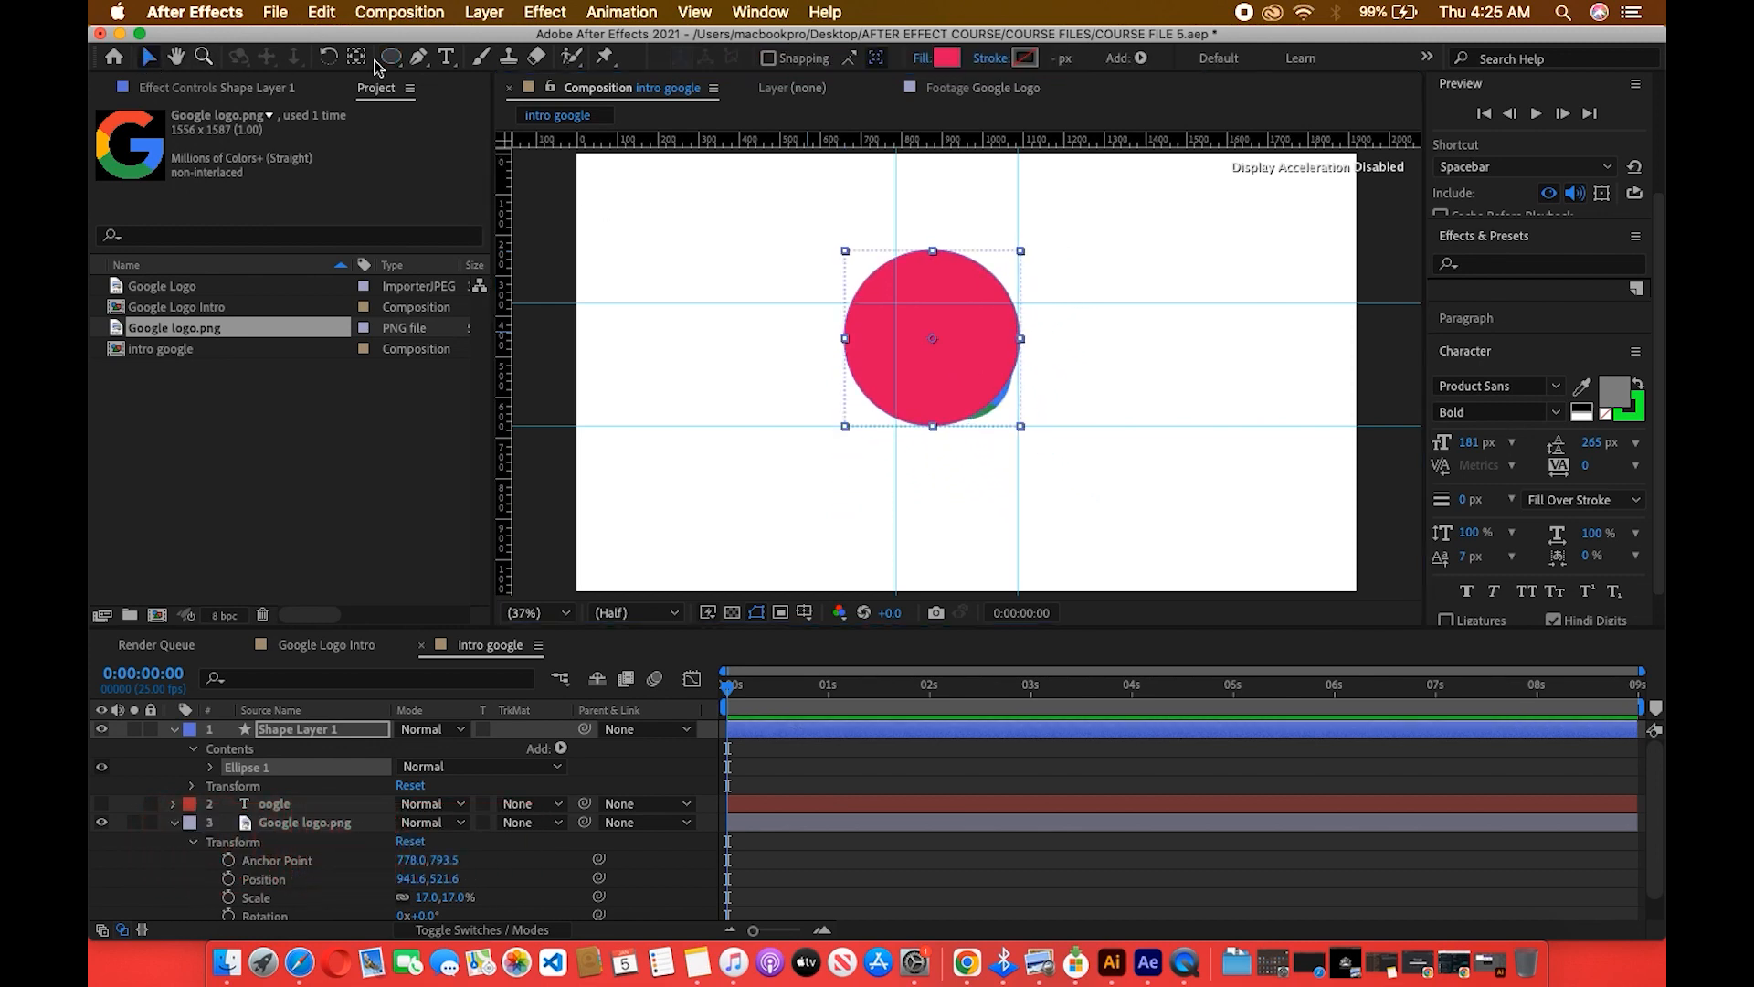
left_click_drag(958, 391, 984, 419)
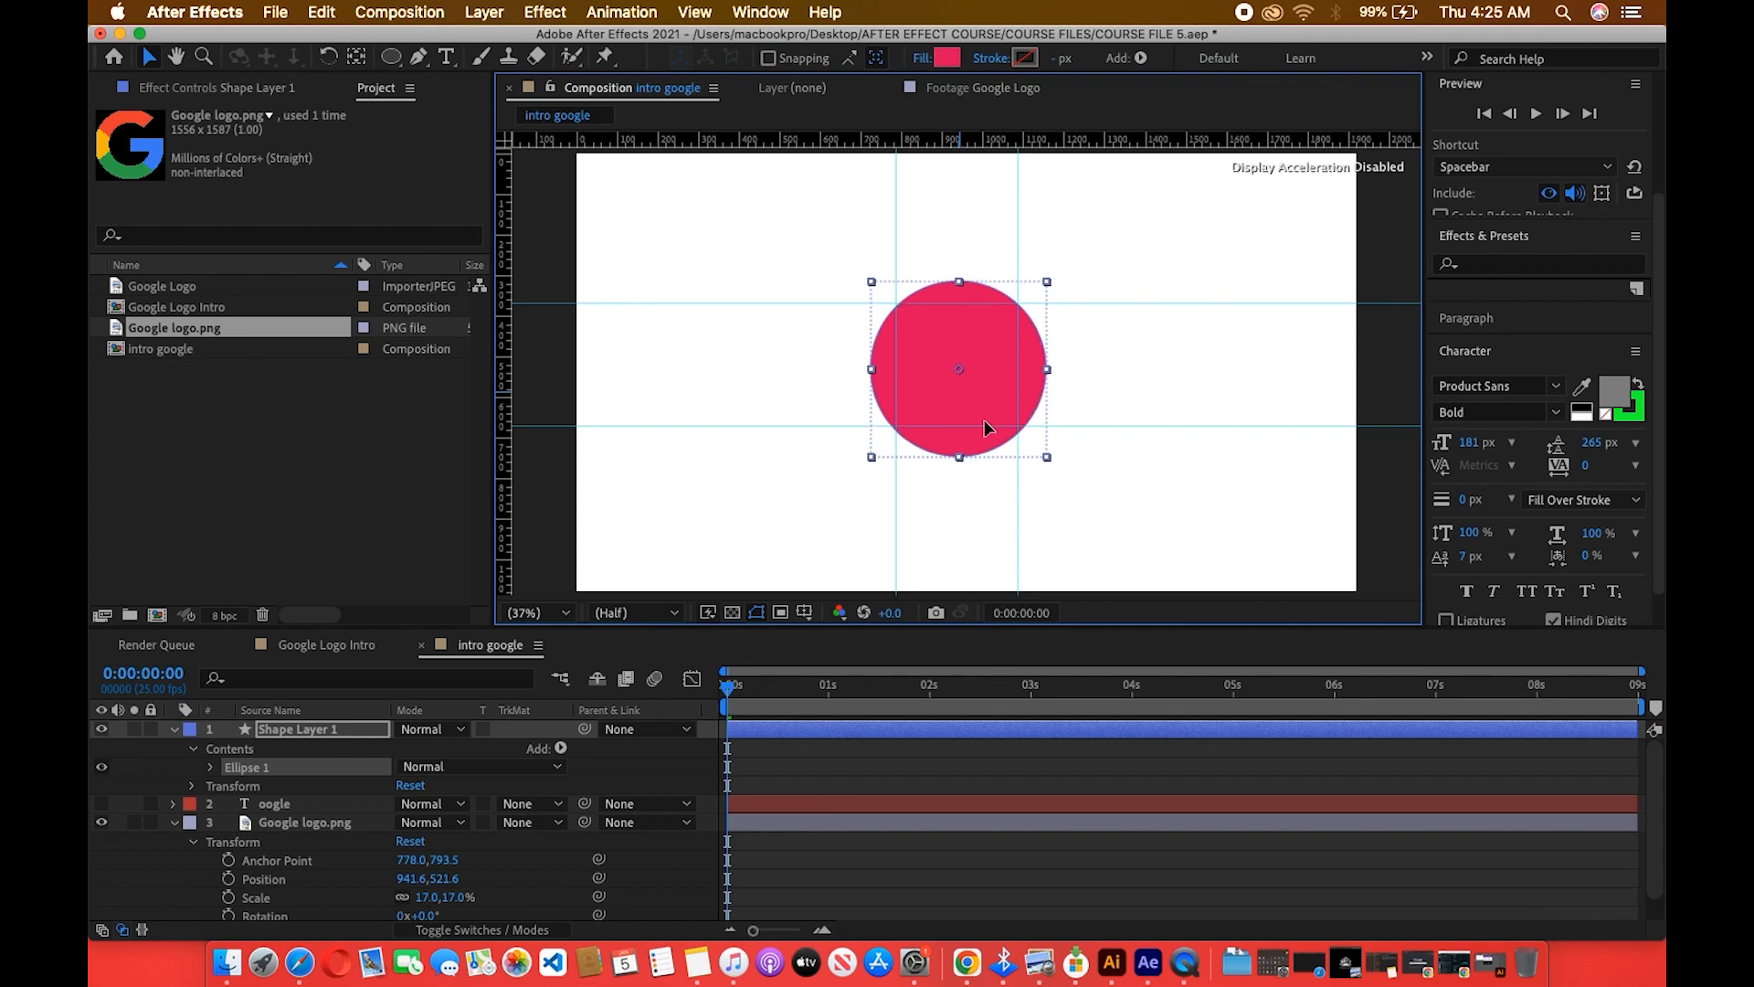
left_click(947, 58)
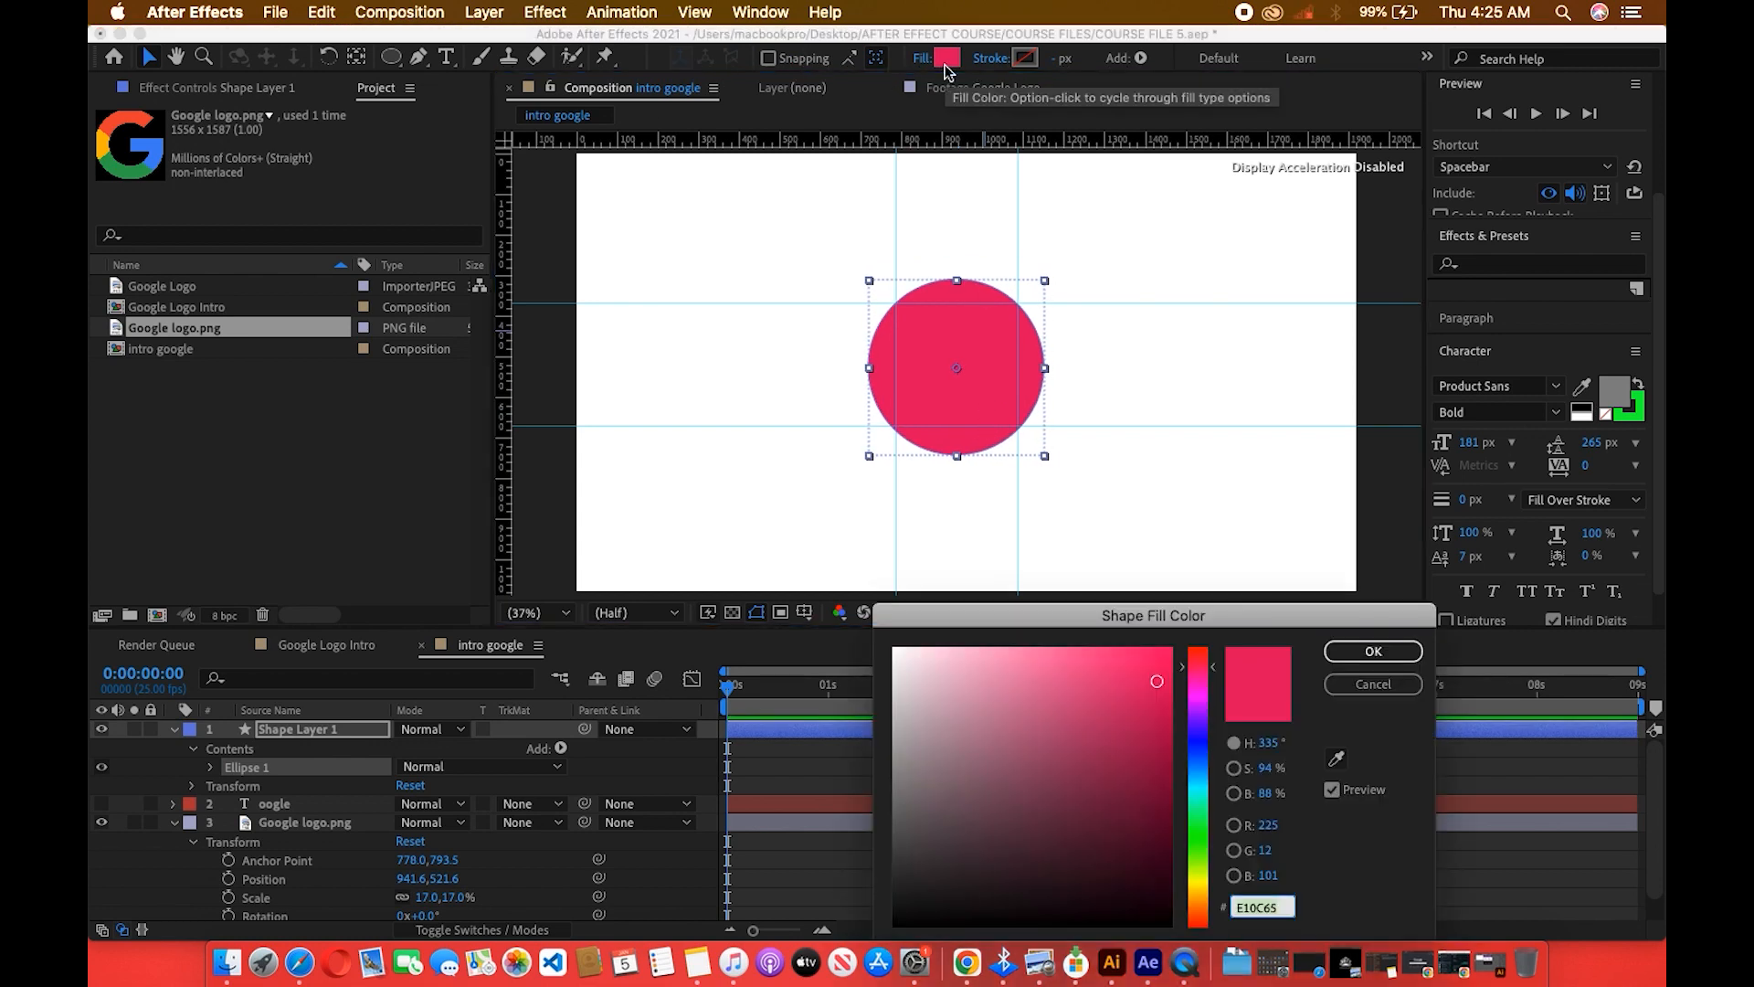
left_click_drag(984, 744, 918, 699)
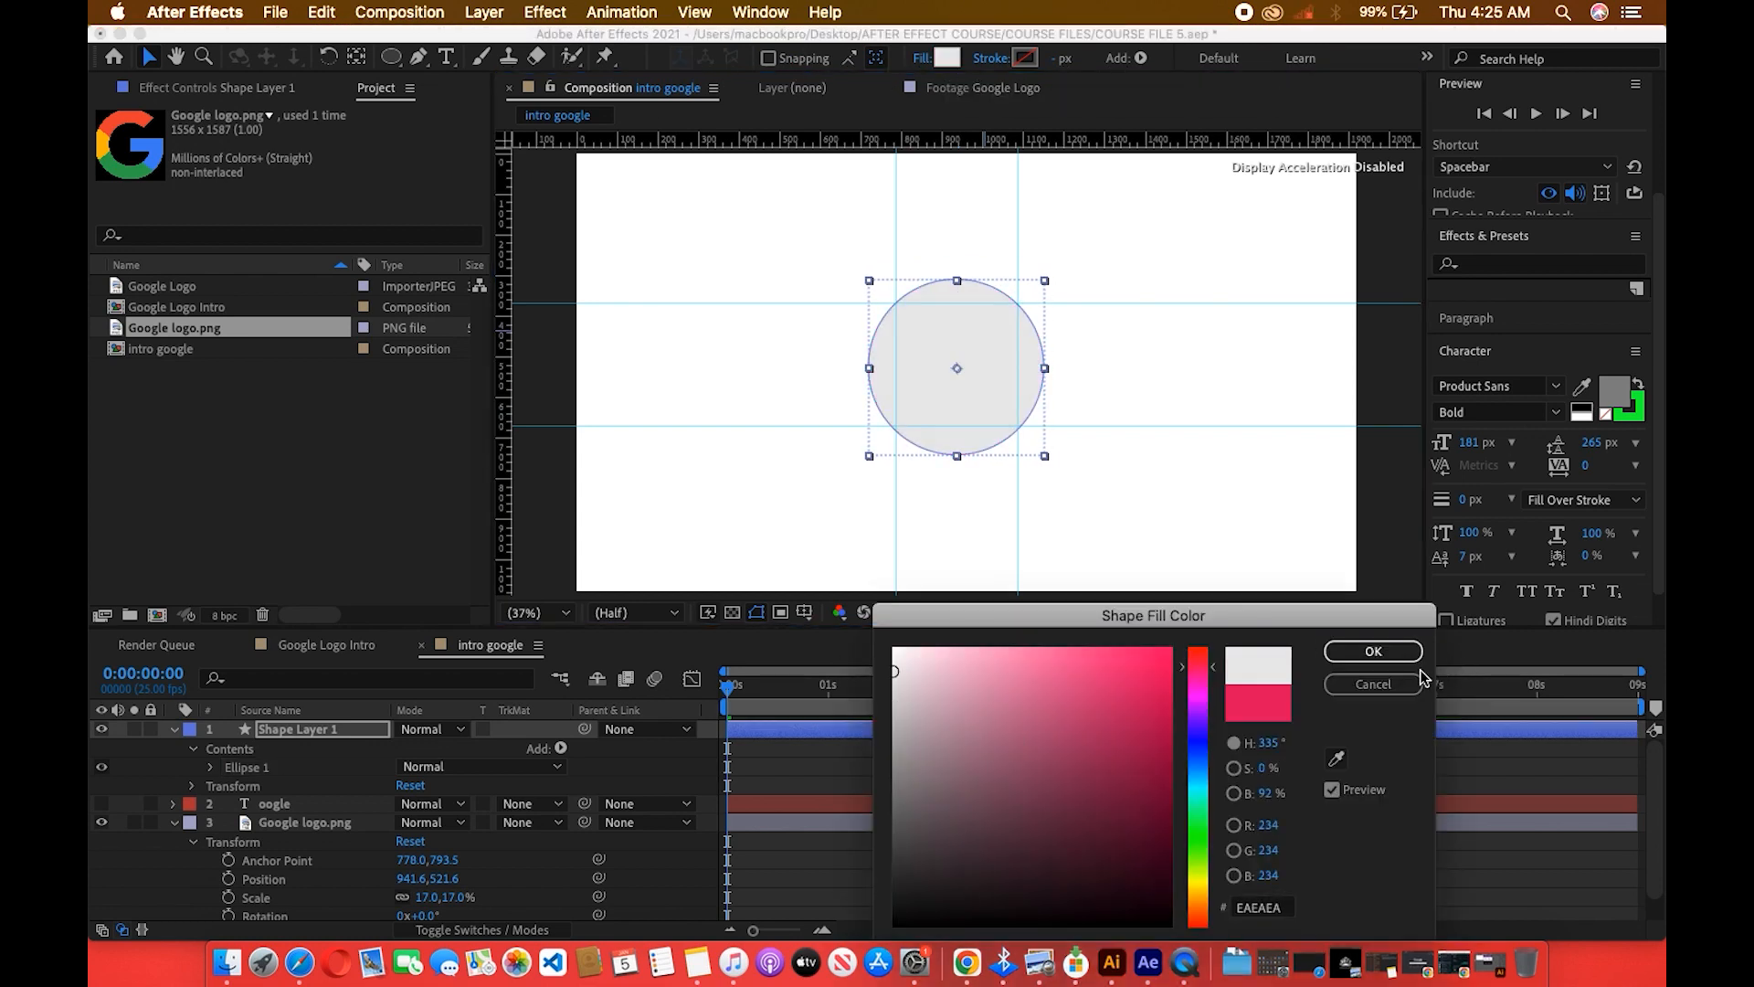
left_click(1373, 684)
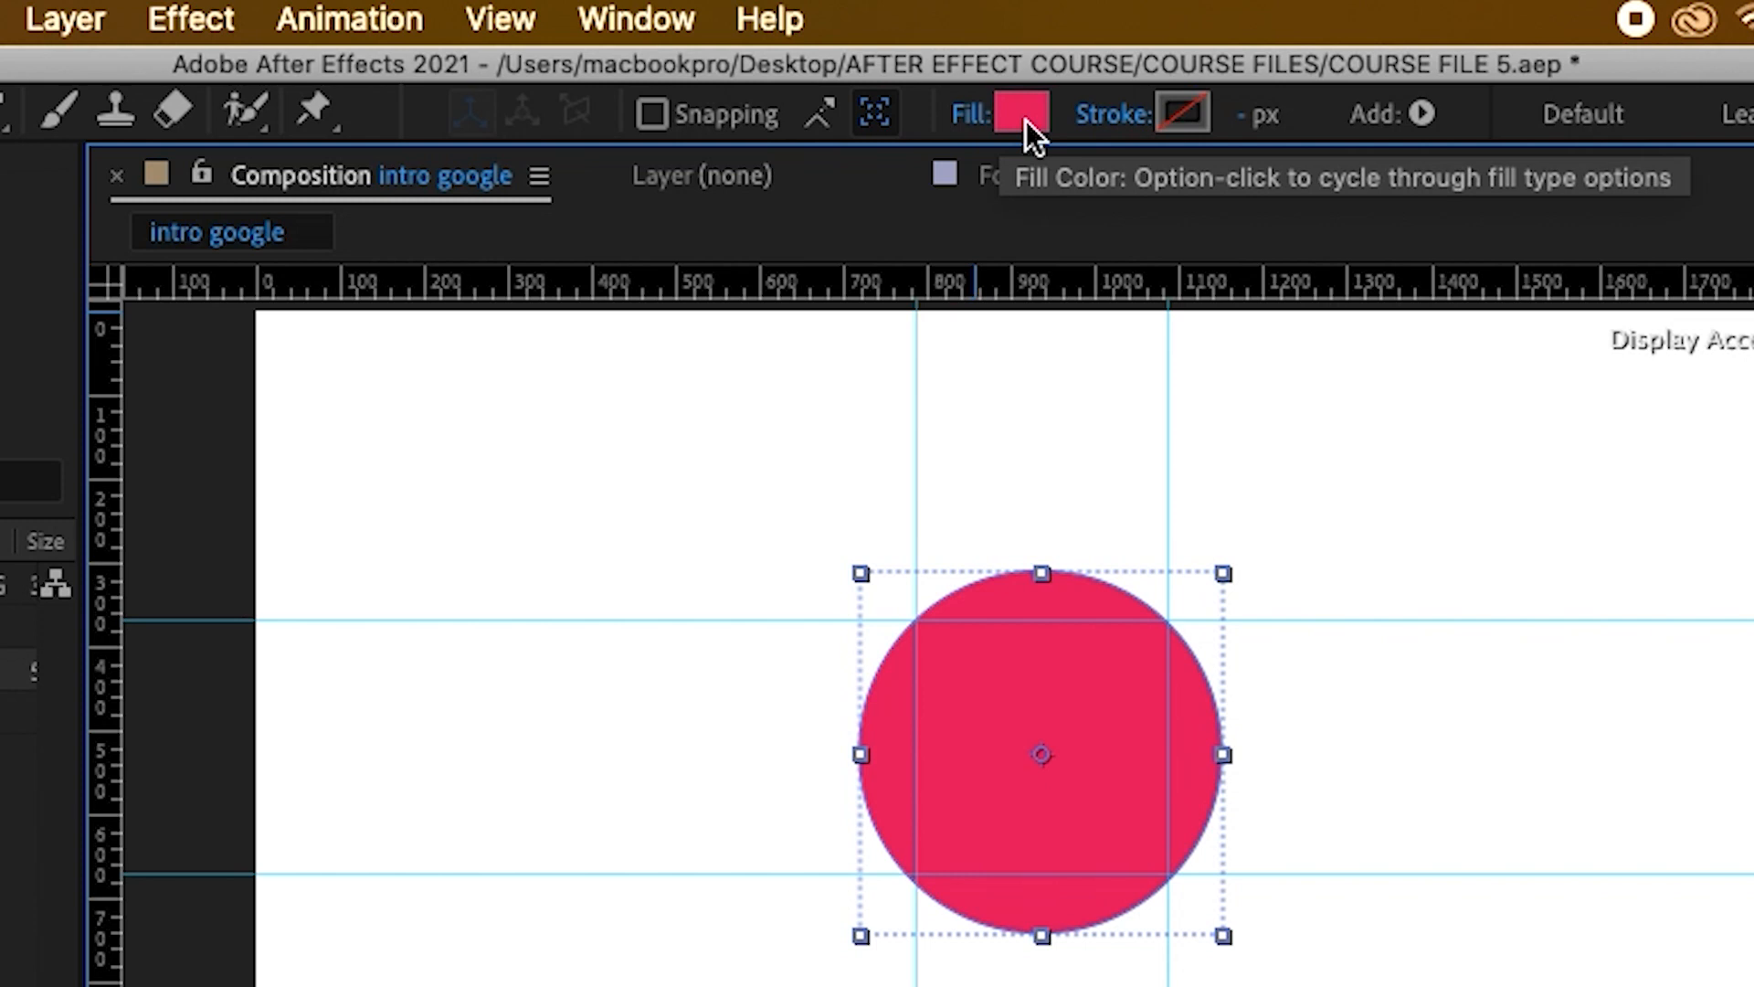
Set the circle's fill to None in its fill options.
left_click(972, 116)
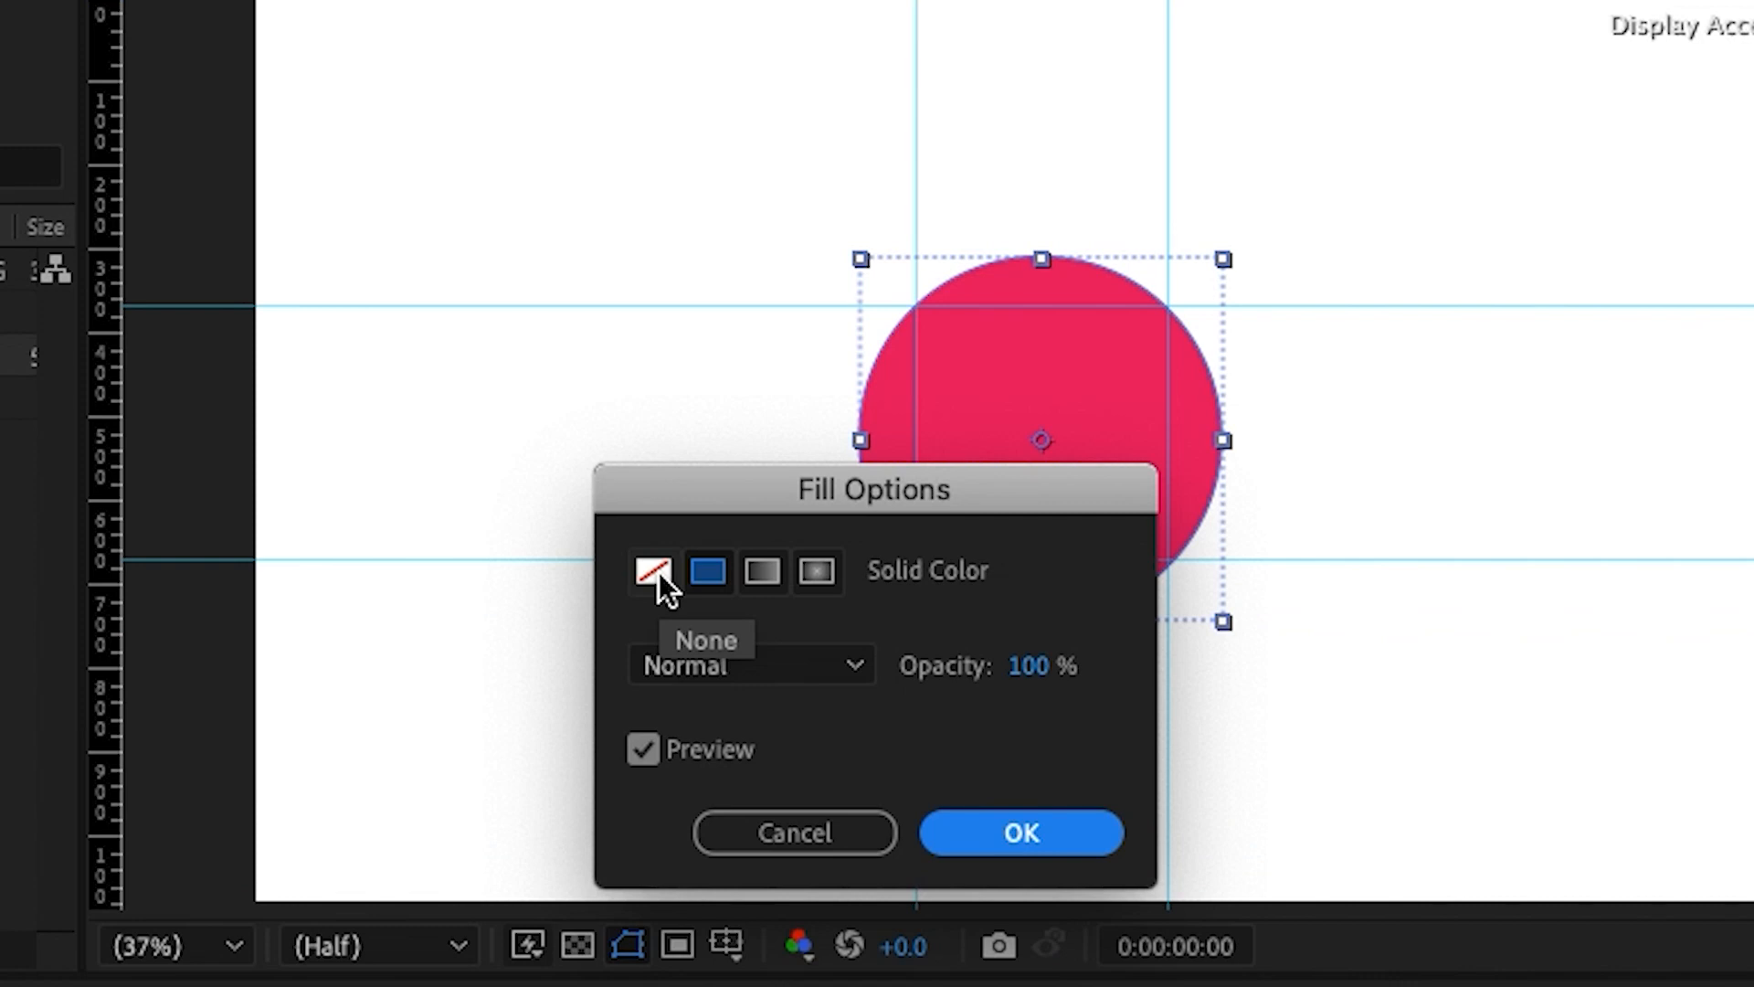
left_click(660, 572)
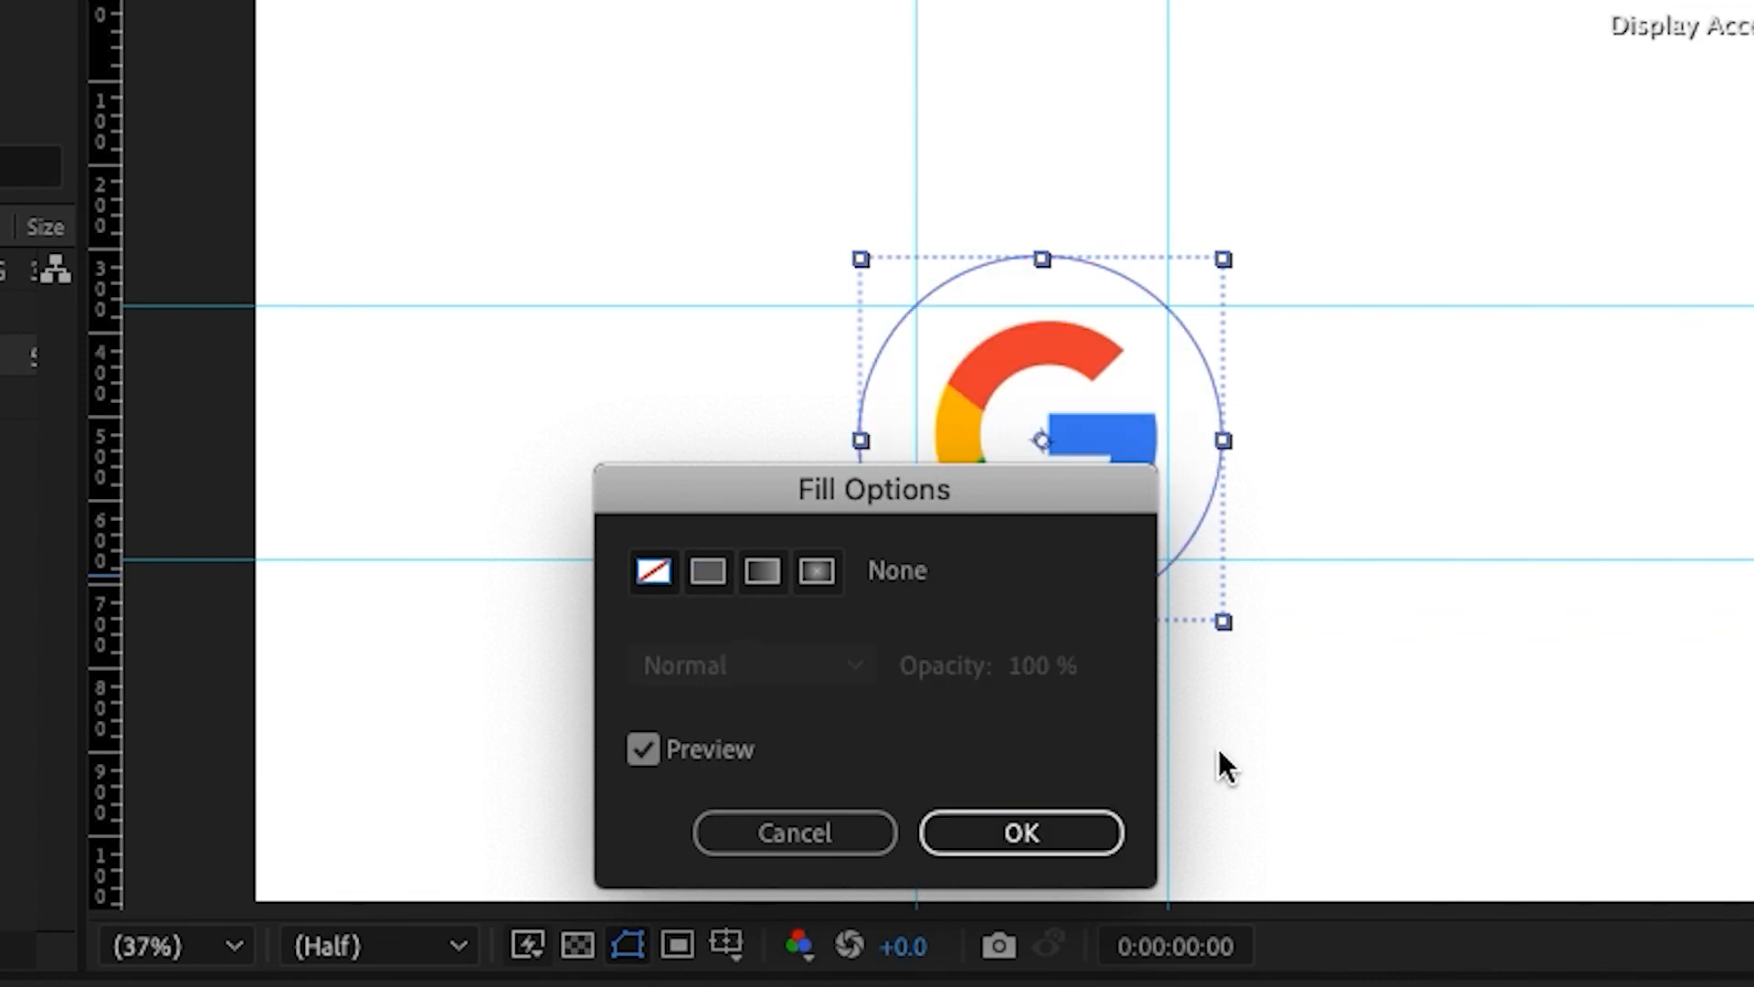
left_click(1078, 831)
Give the circle a stroke in red EB4335 sampled from the G logo's upper arc and set its width to 10 px.
left_click(1025, 58)
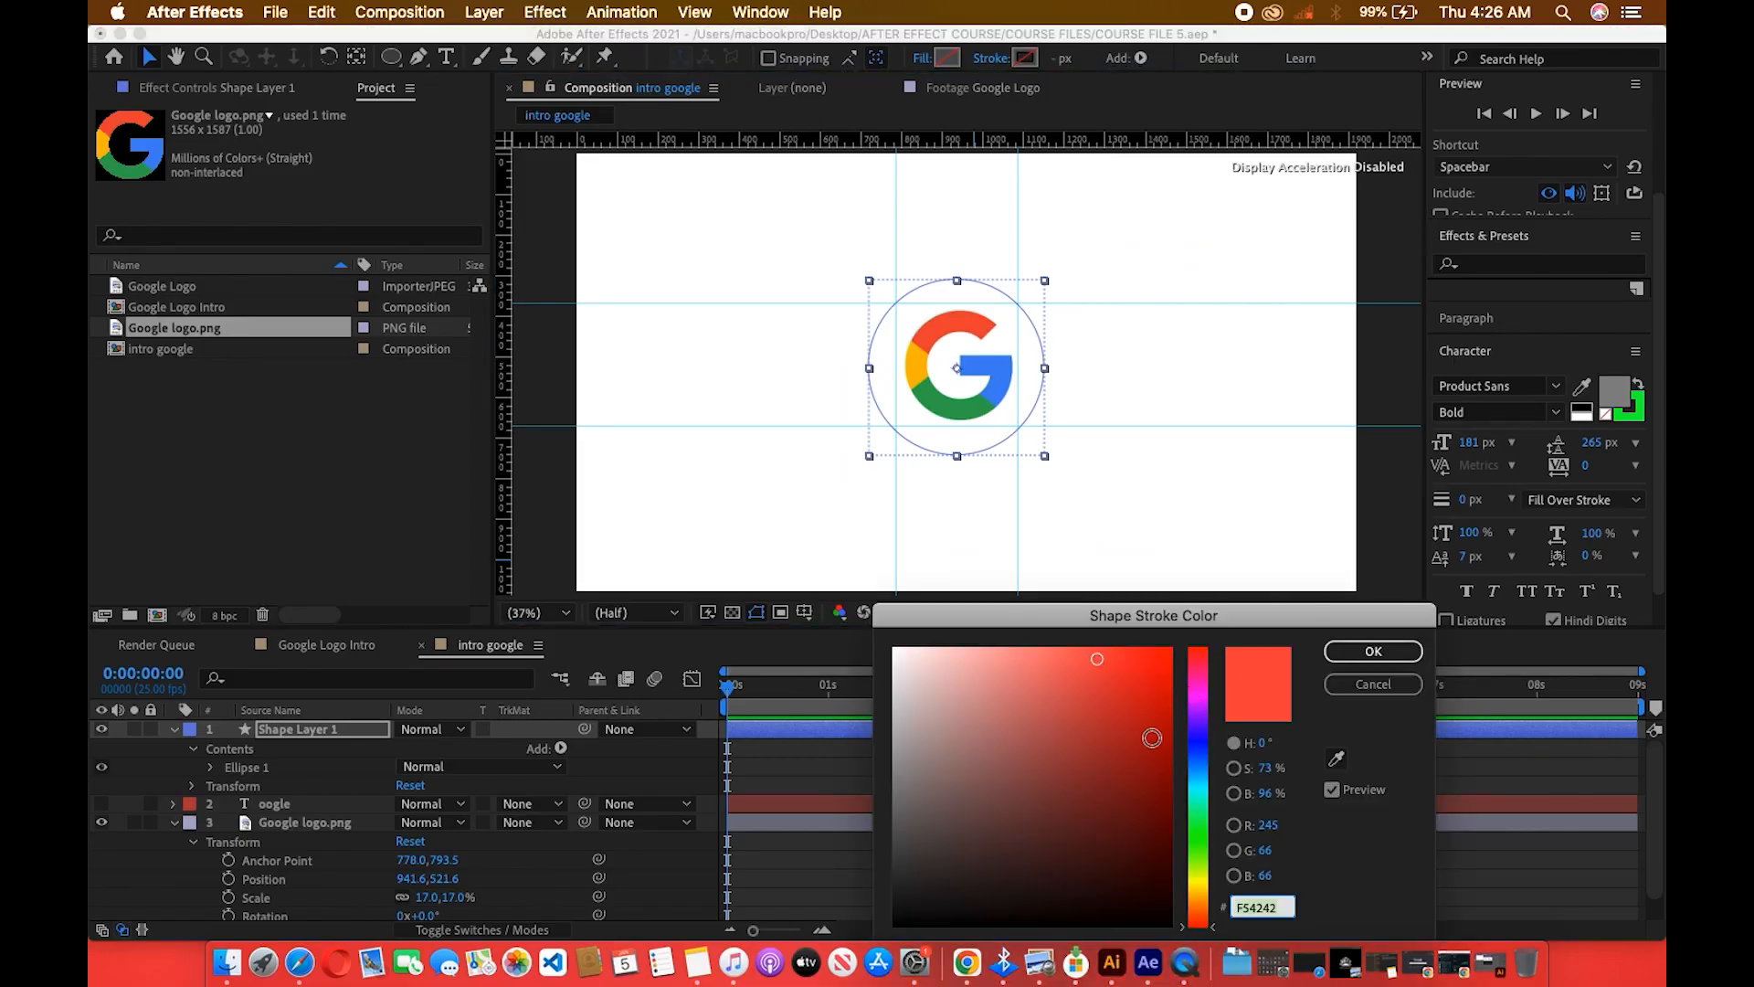
left_click_drag(1058, 736, 1280, 544)
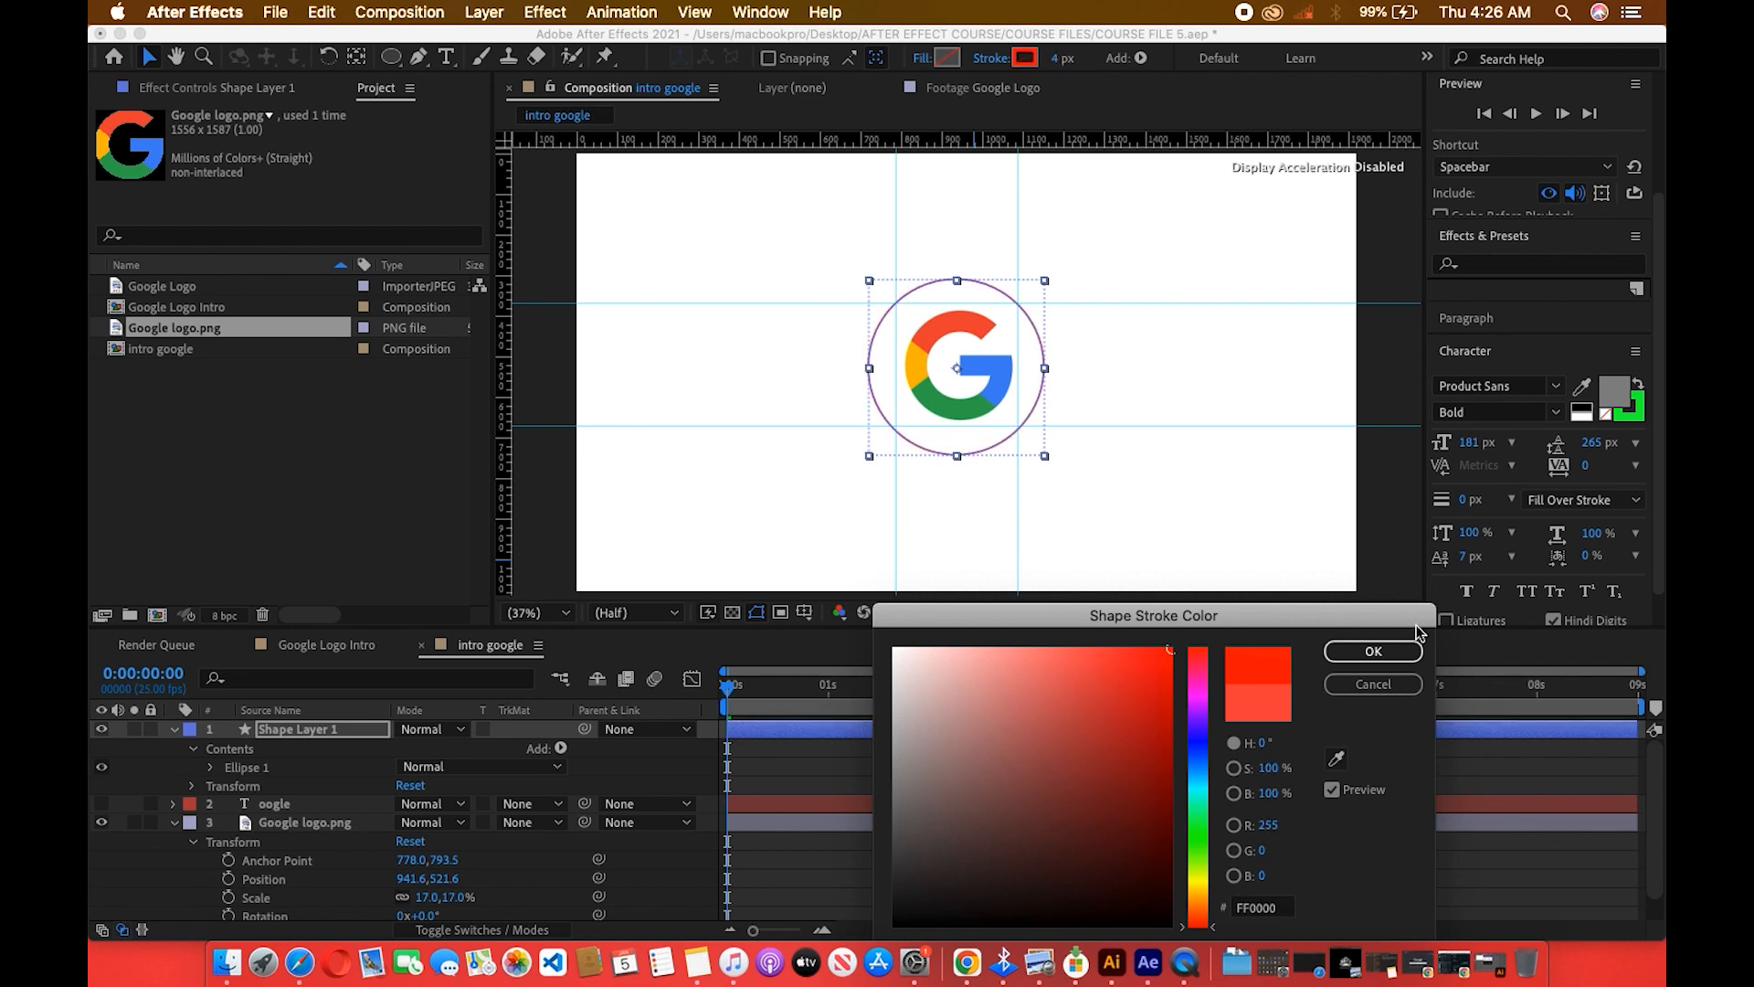
left_click(1337, 760)
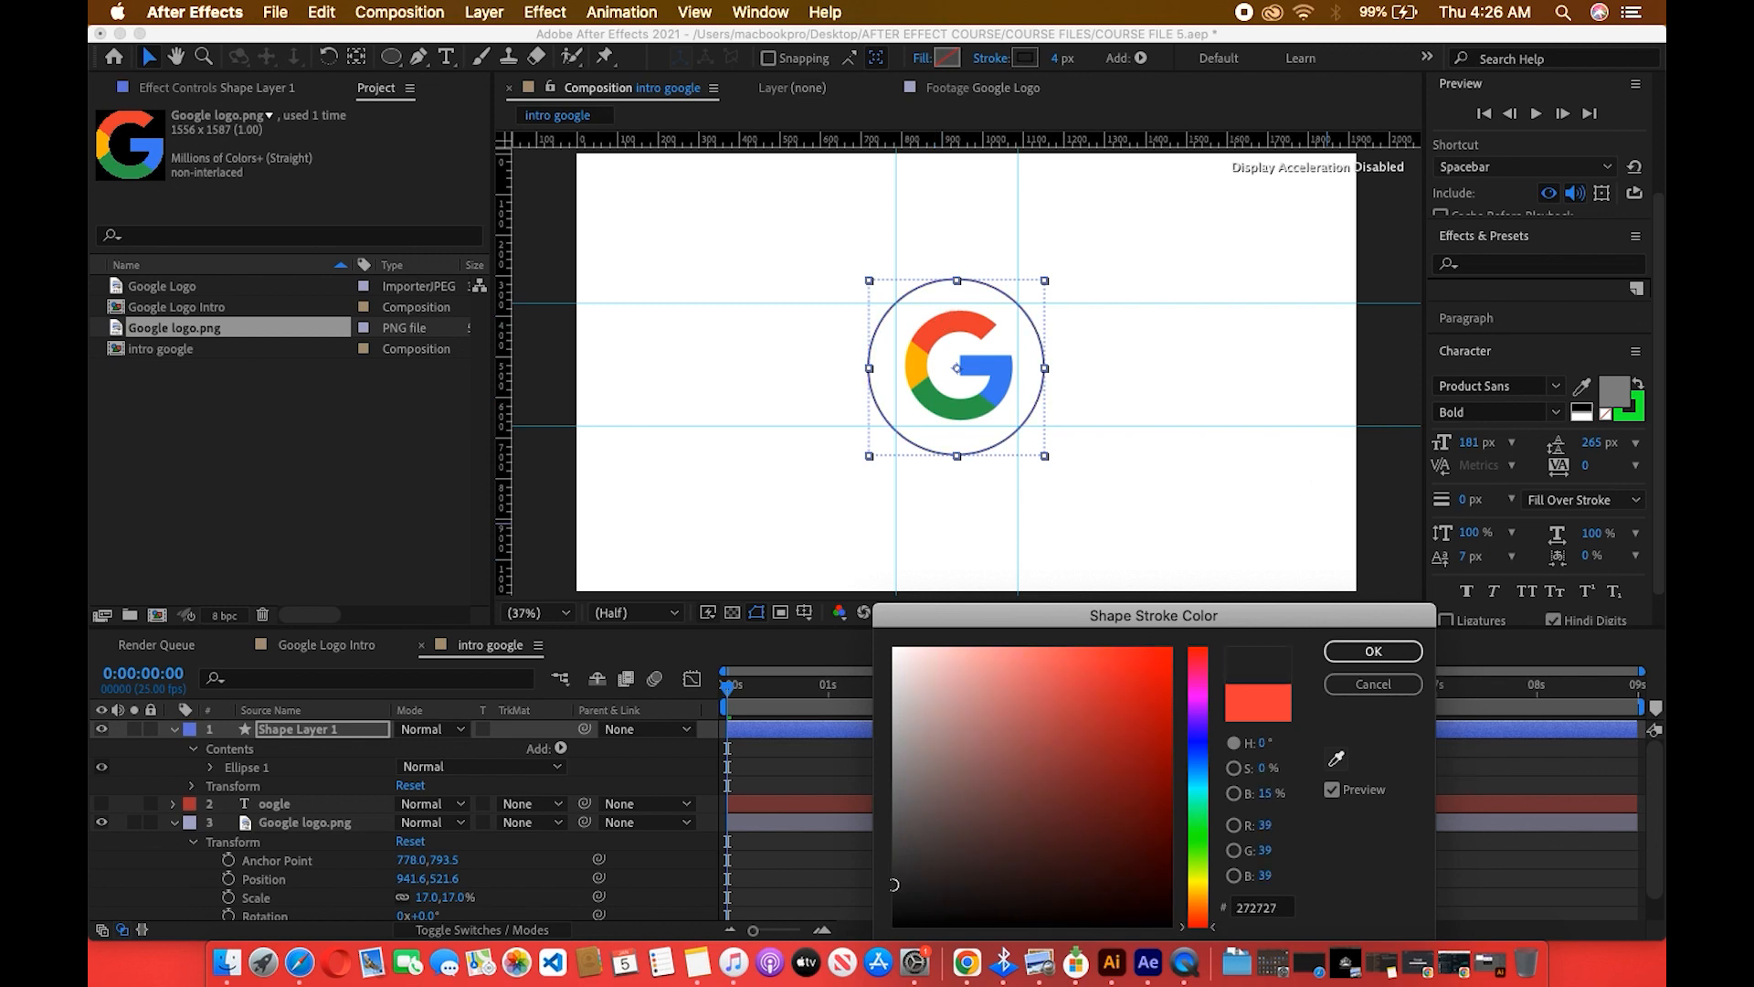
left_click(965, 331)
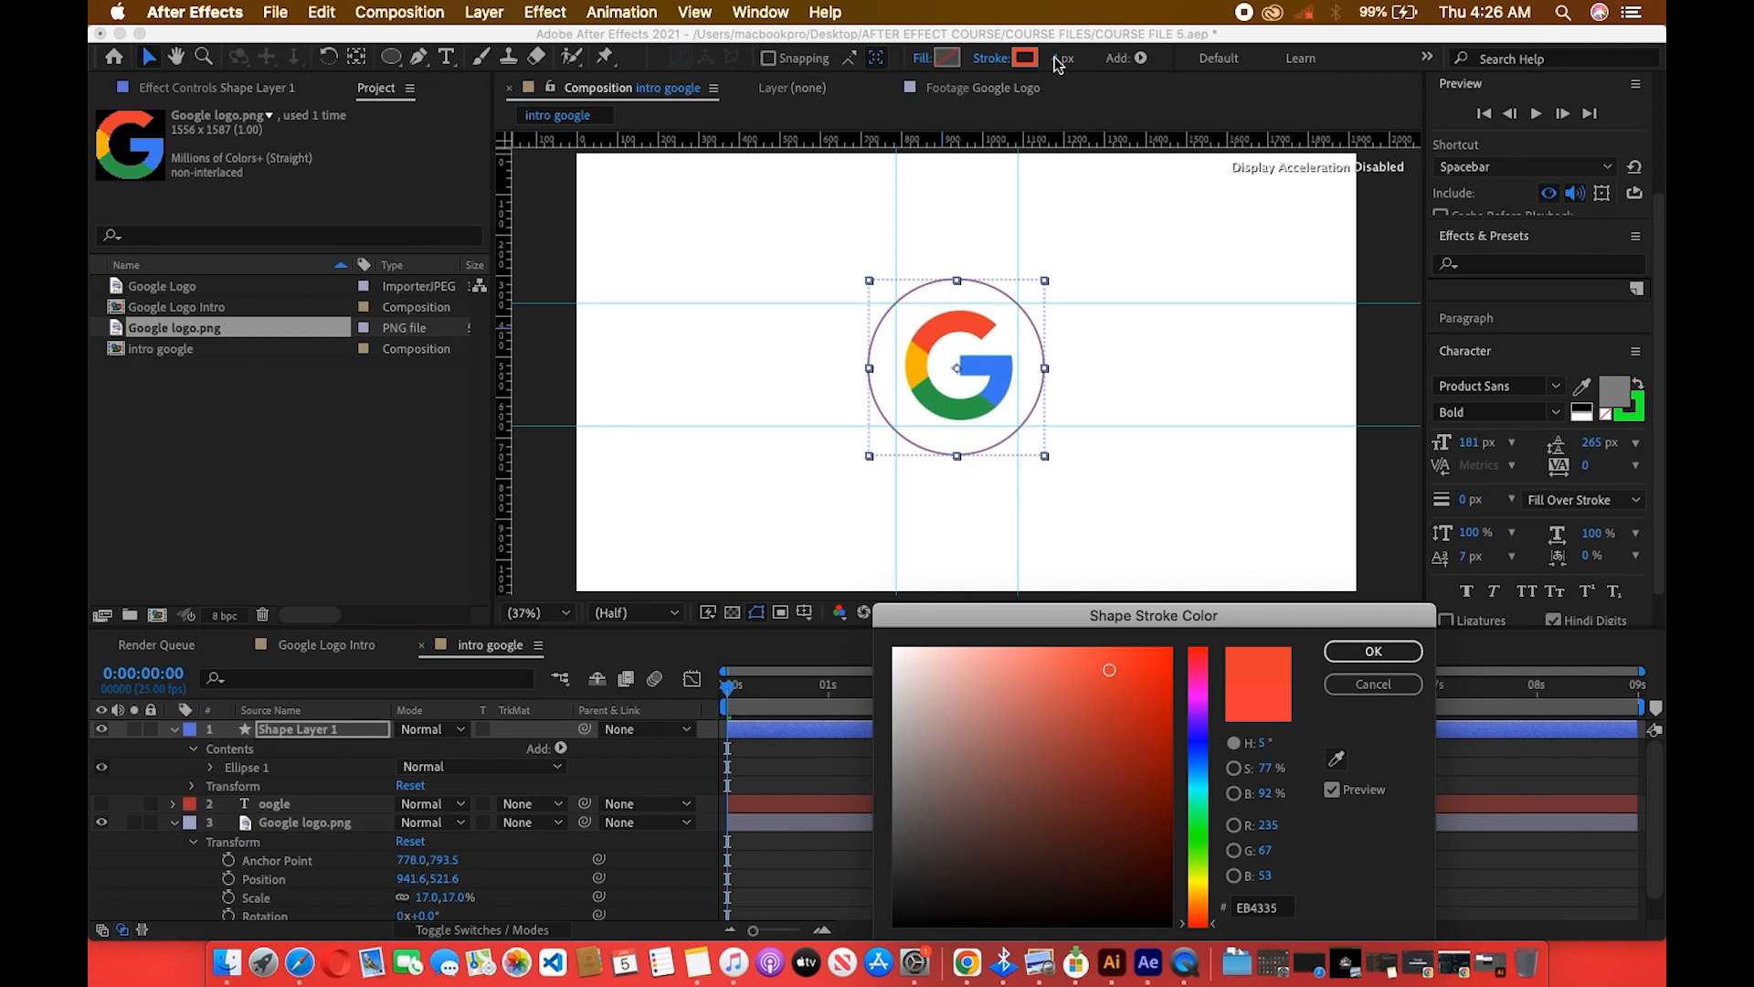
left_click(1373, 650)
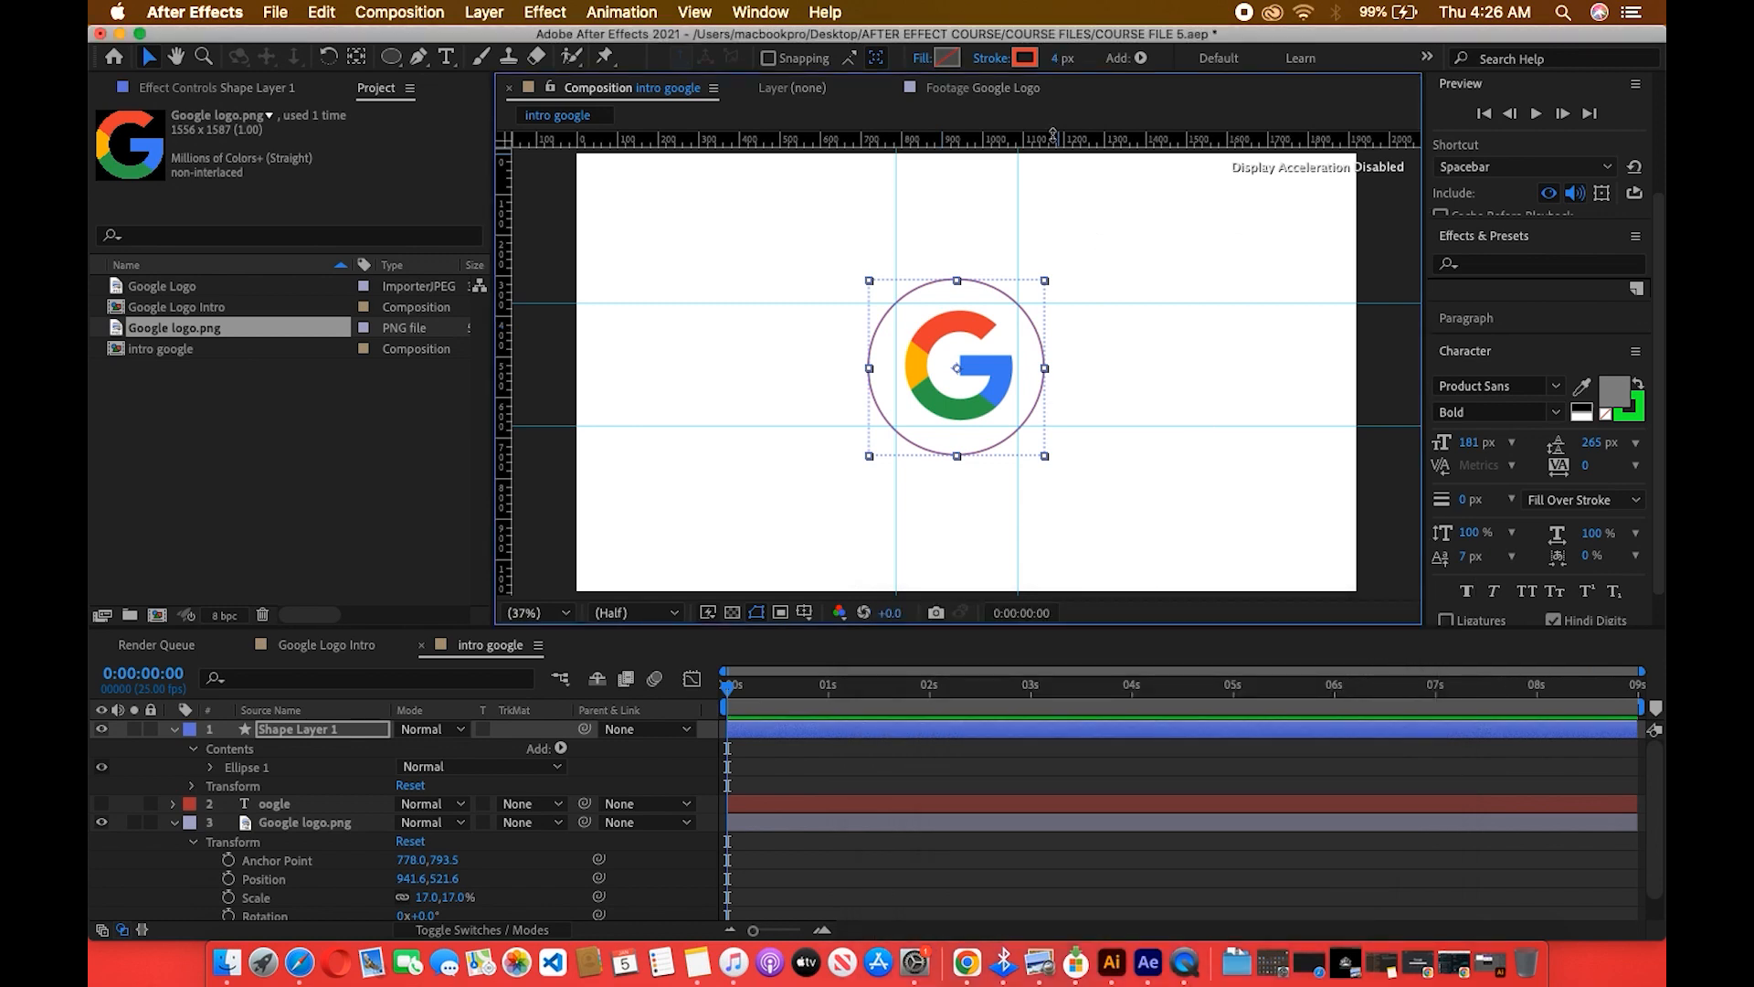
left_click_drag(1062, 61, 1070, 60)
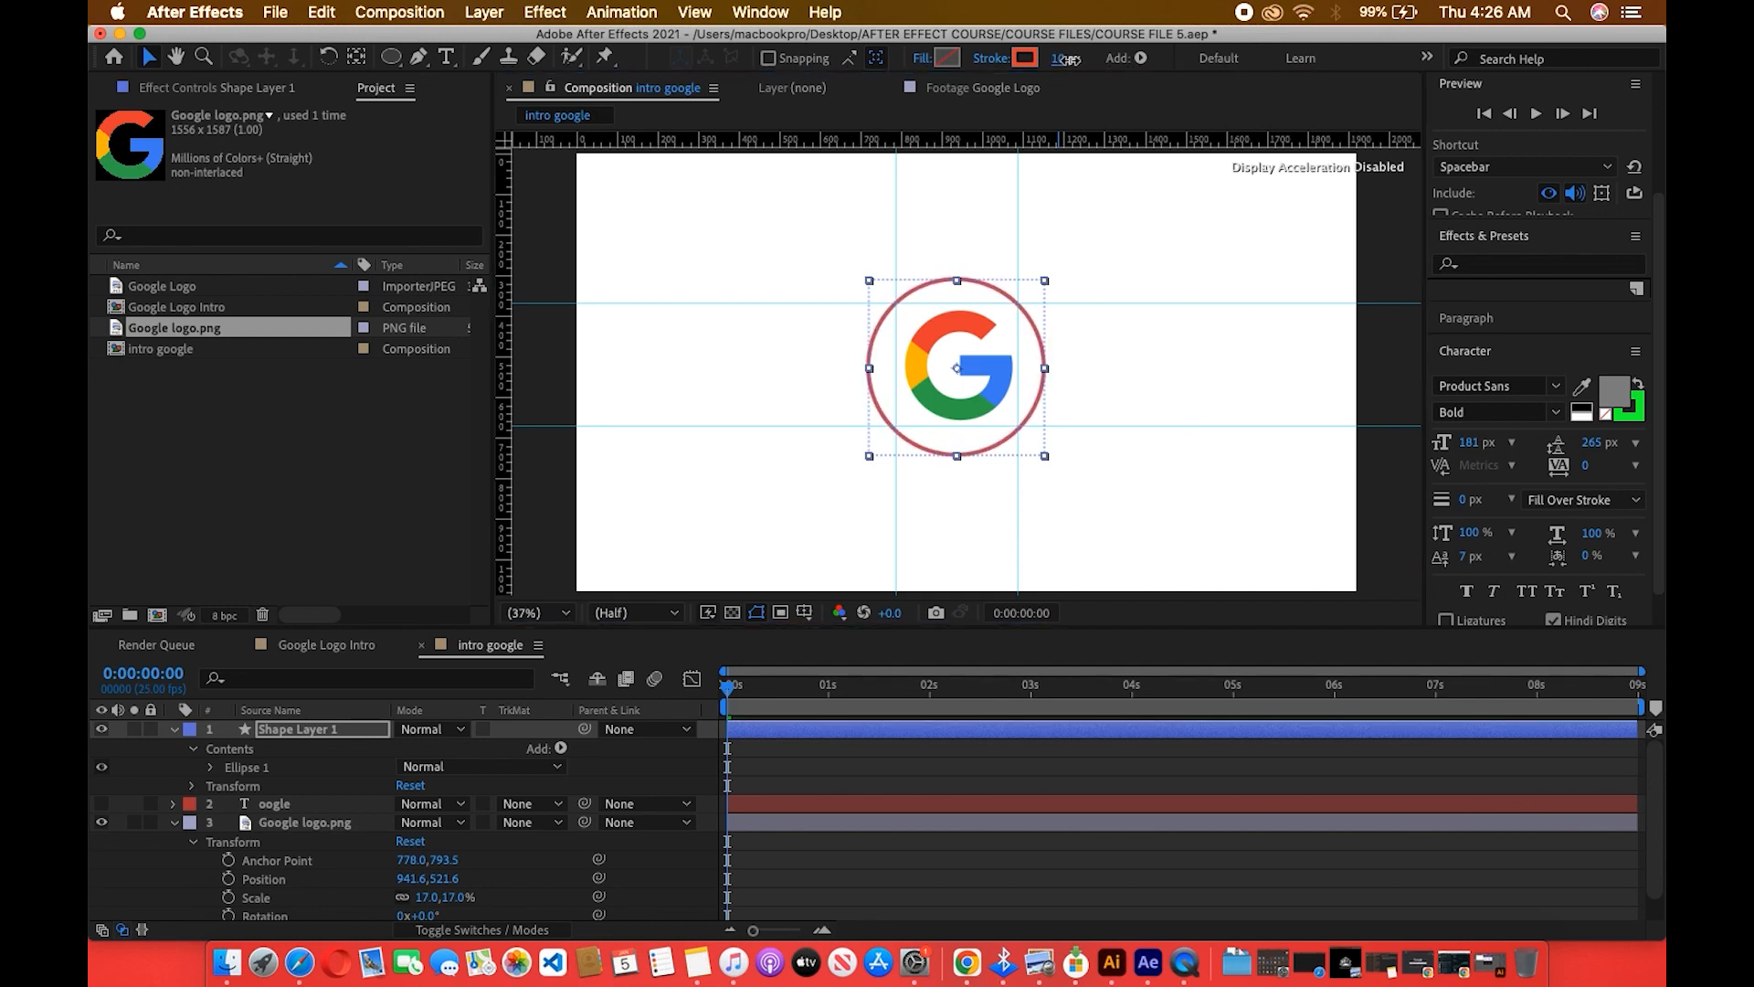
left_click(1204, 316)
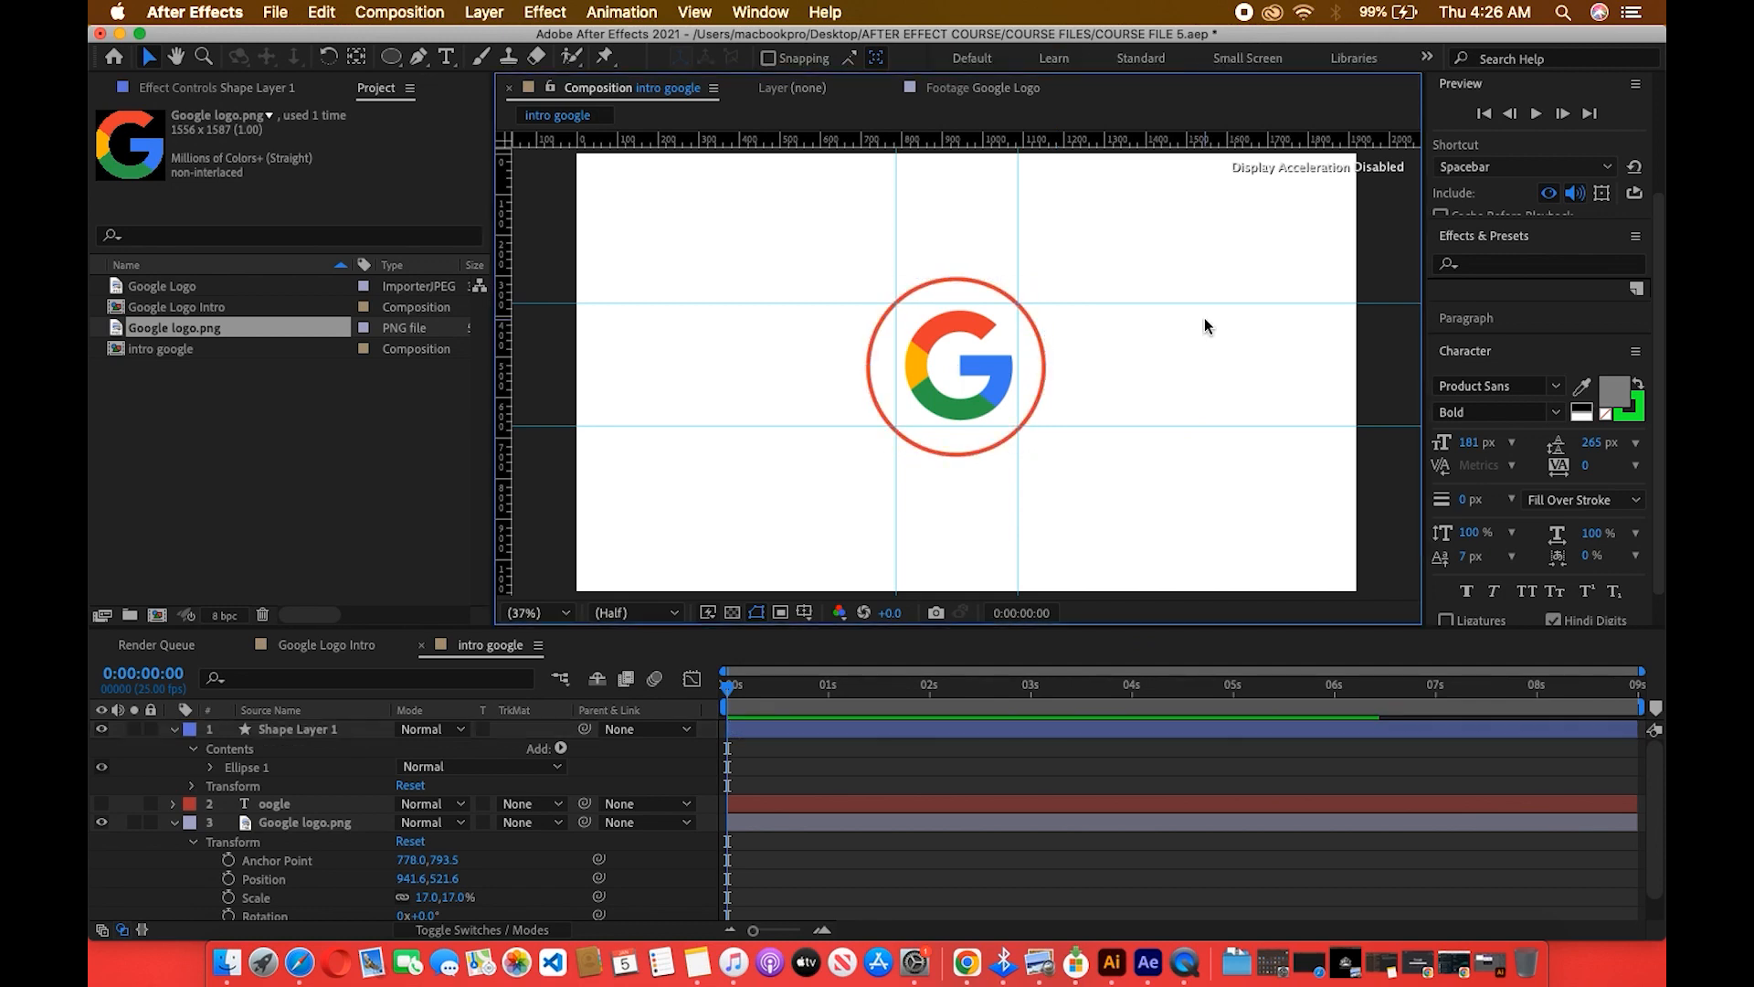
Rename the circle's shape layer to red and collapse the properties of that layer and the Google logo layer.
left_click(1040, 385)
left_click(310, 729)
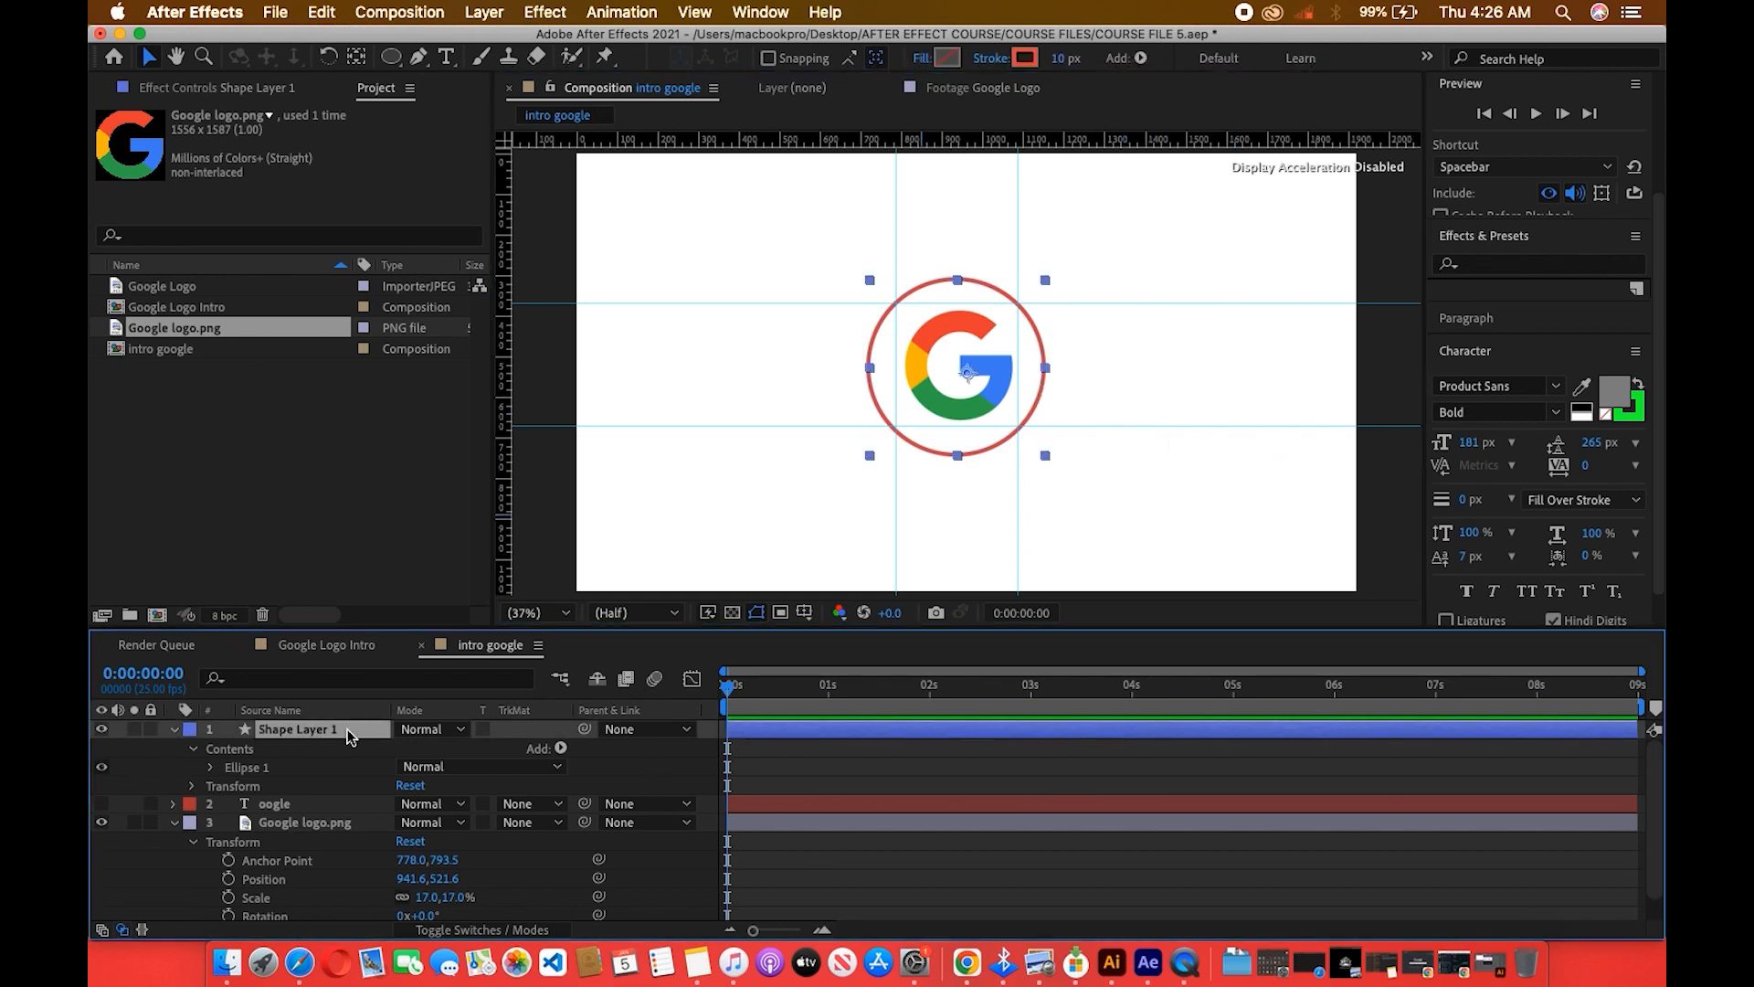
right_click(301, 725)
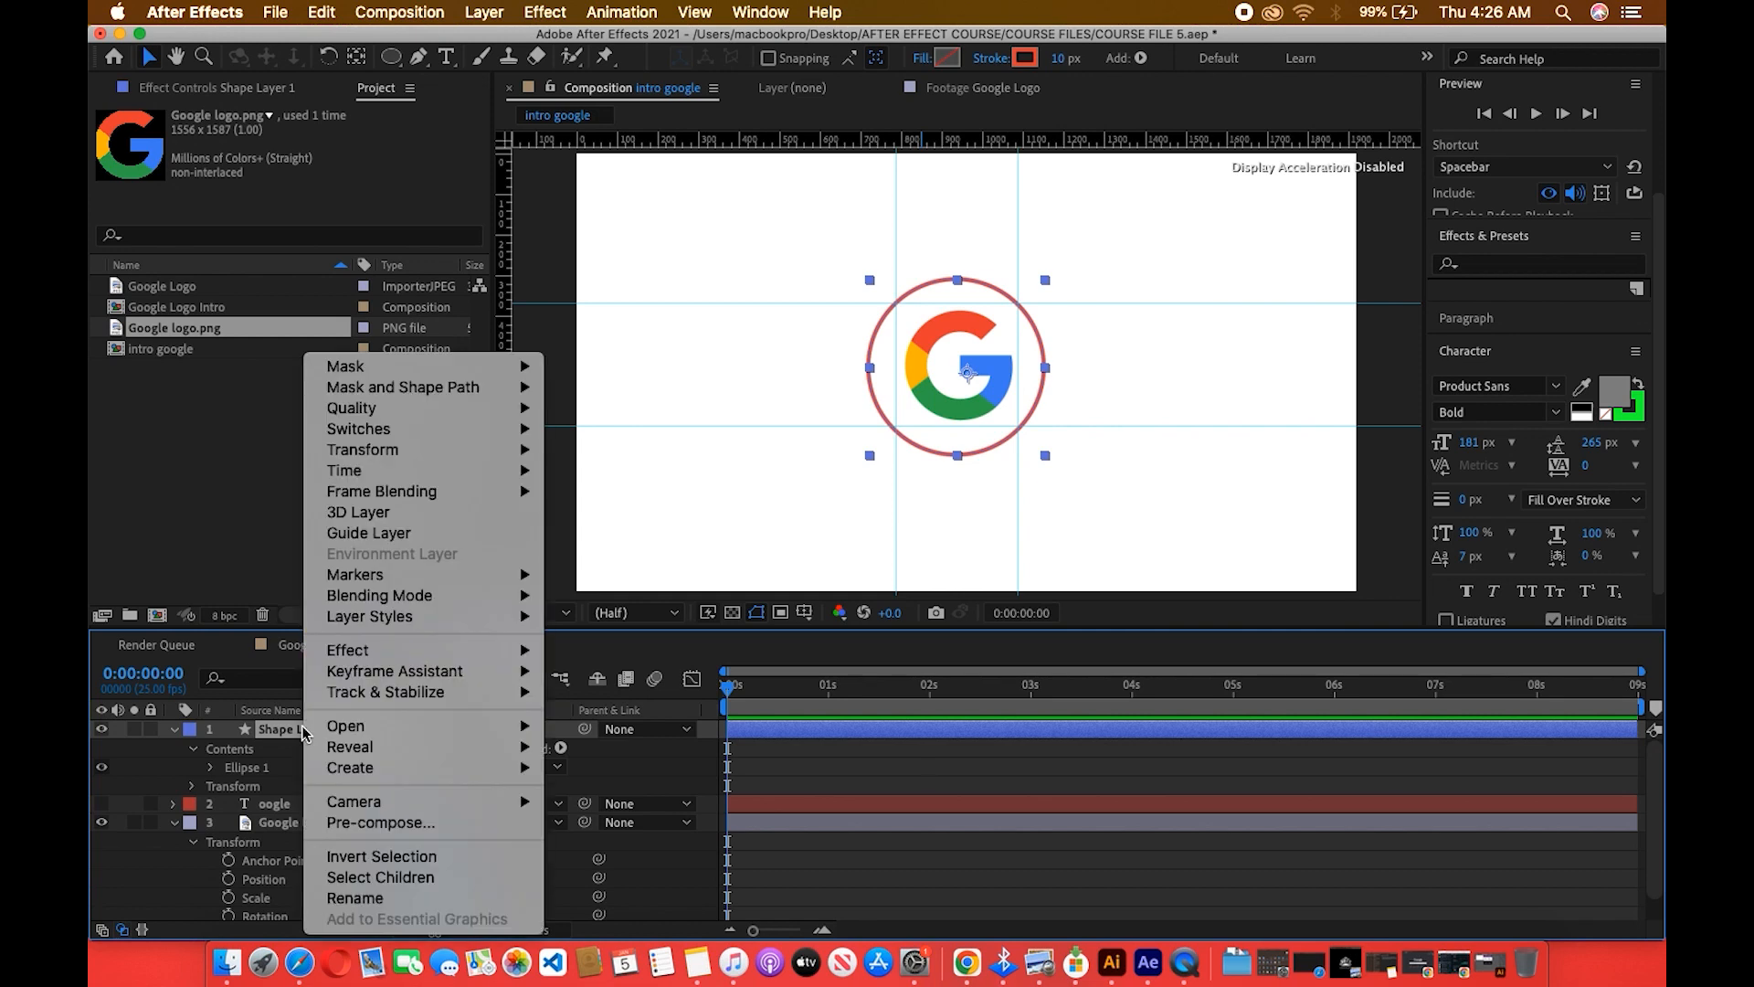
left_click(347, 899)
type("red")
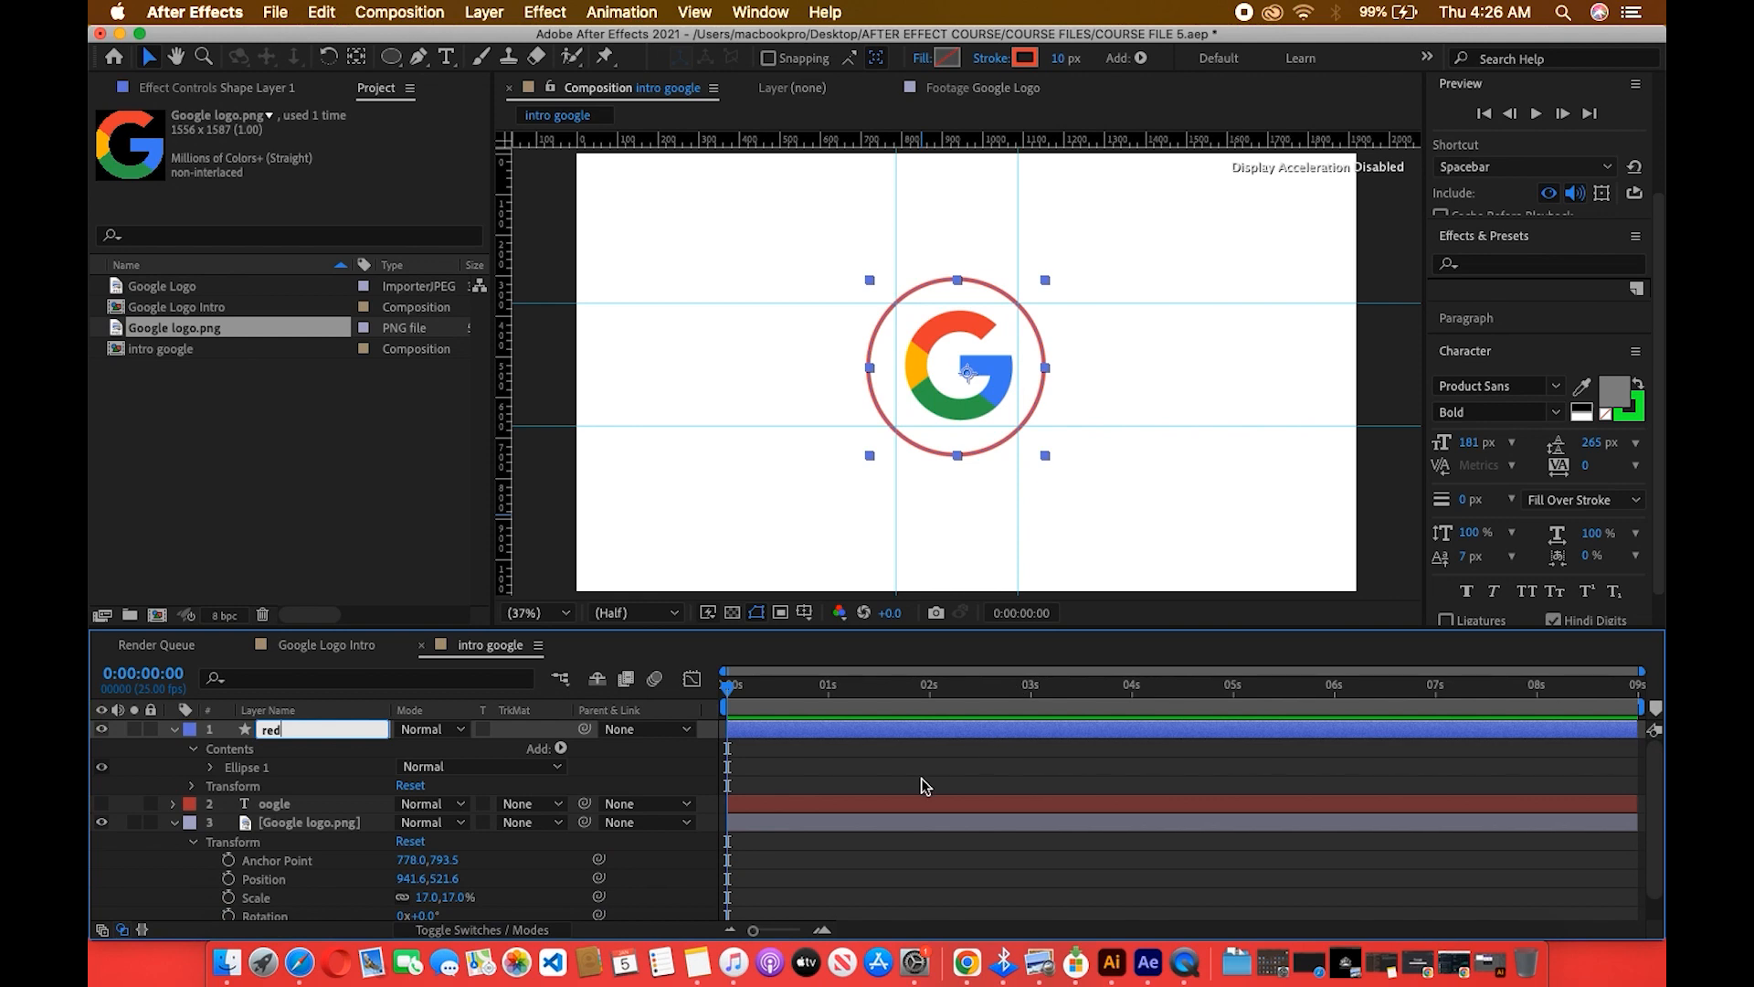
key("Return")
left_click(338, 724)
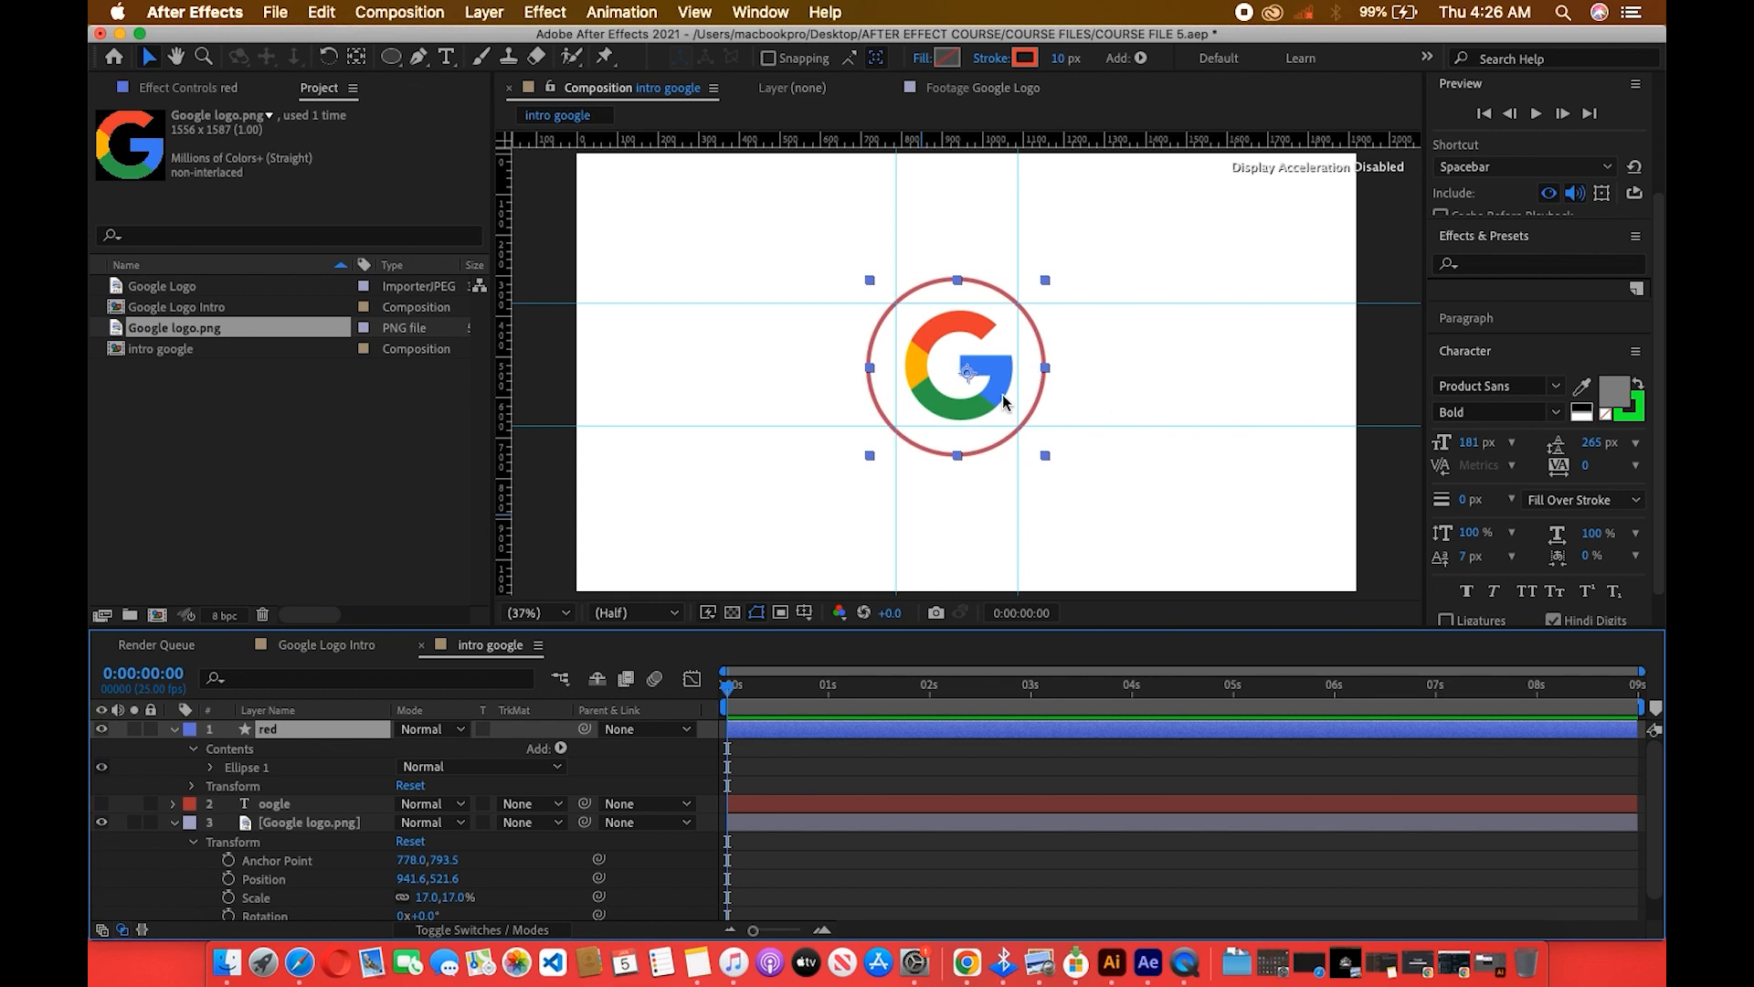
left_click(174, 729)
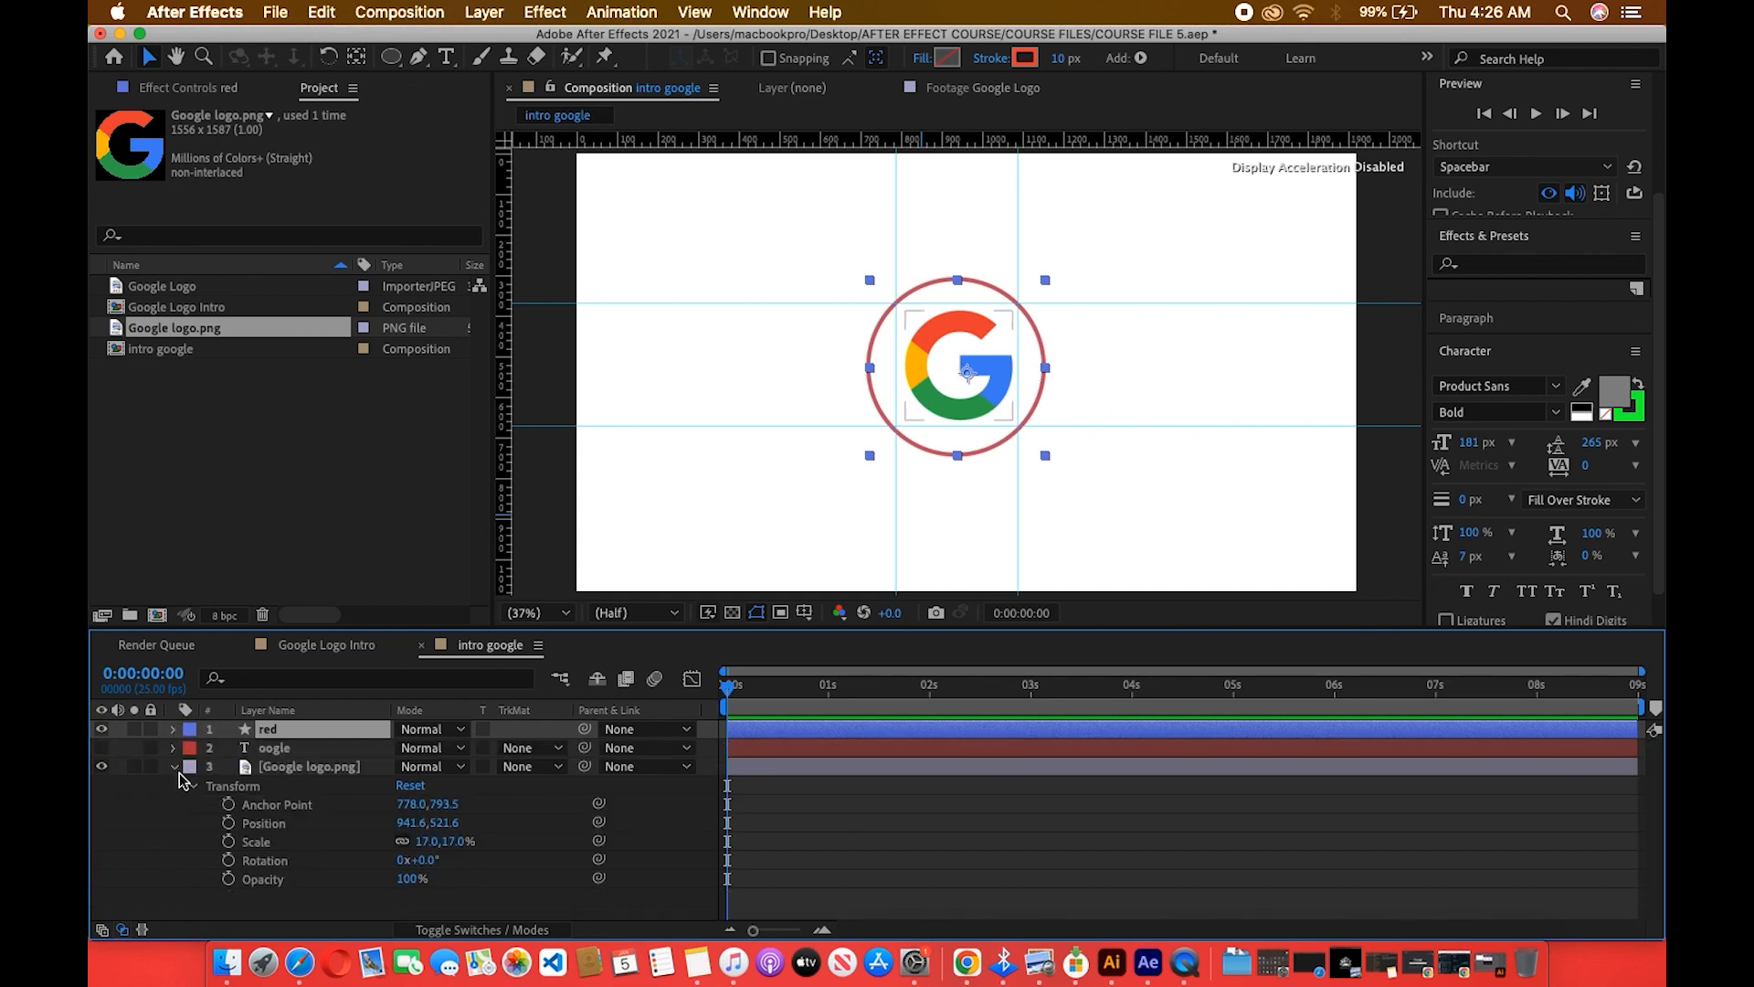
left_click(174, 767)
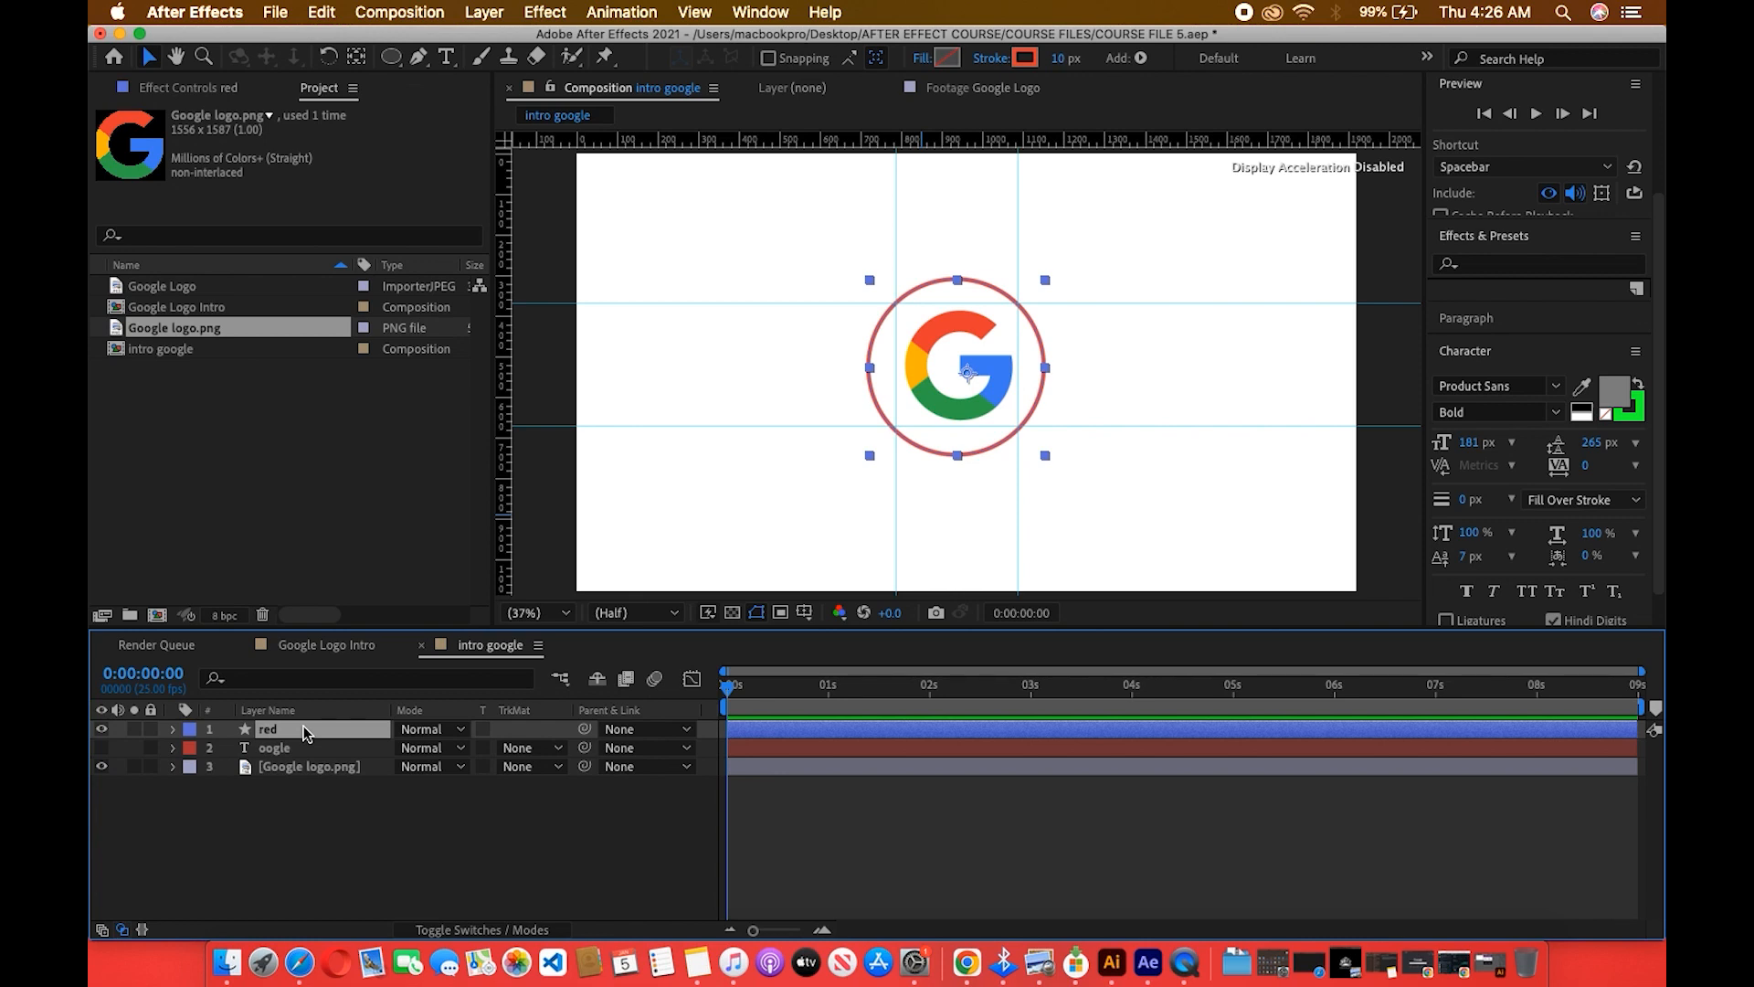
key("super+d")
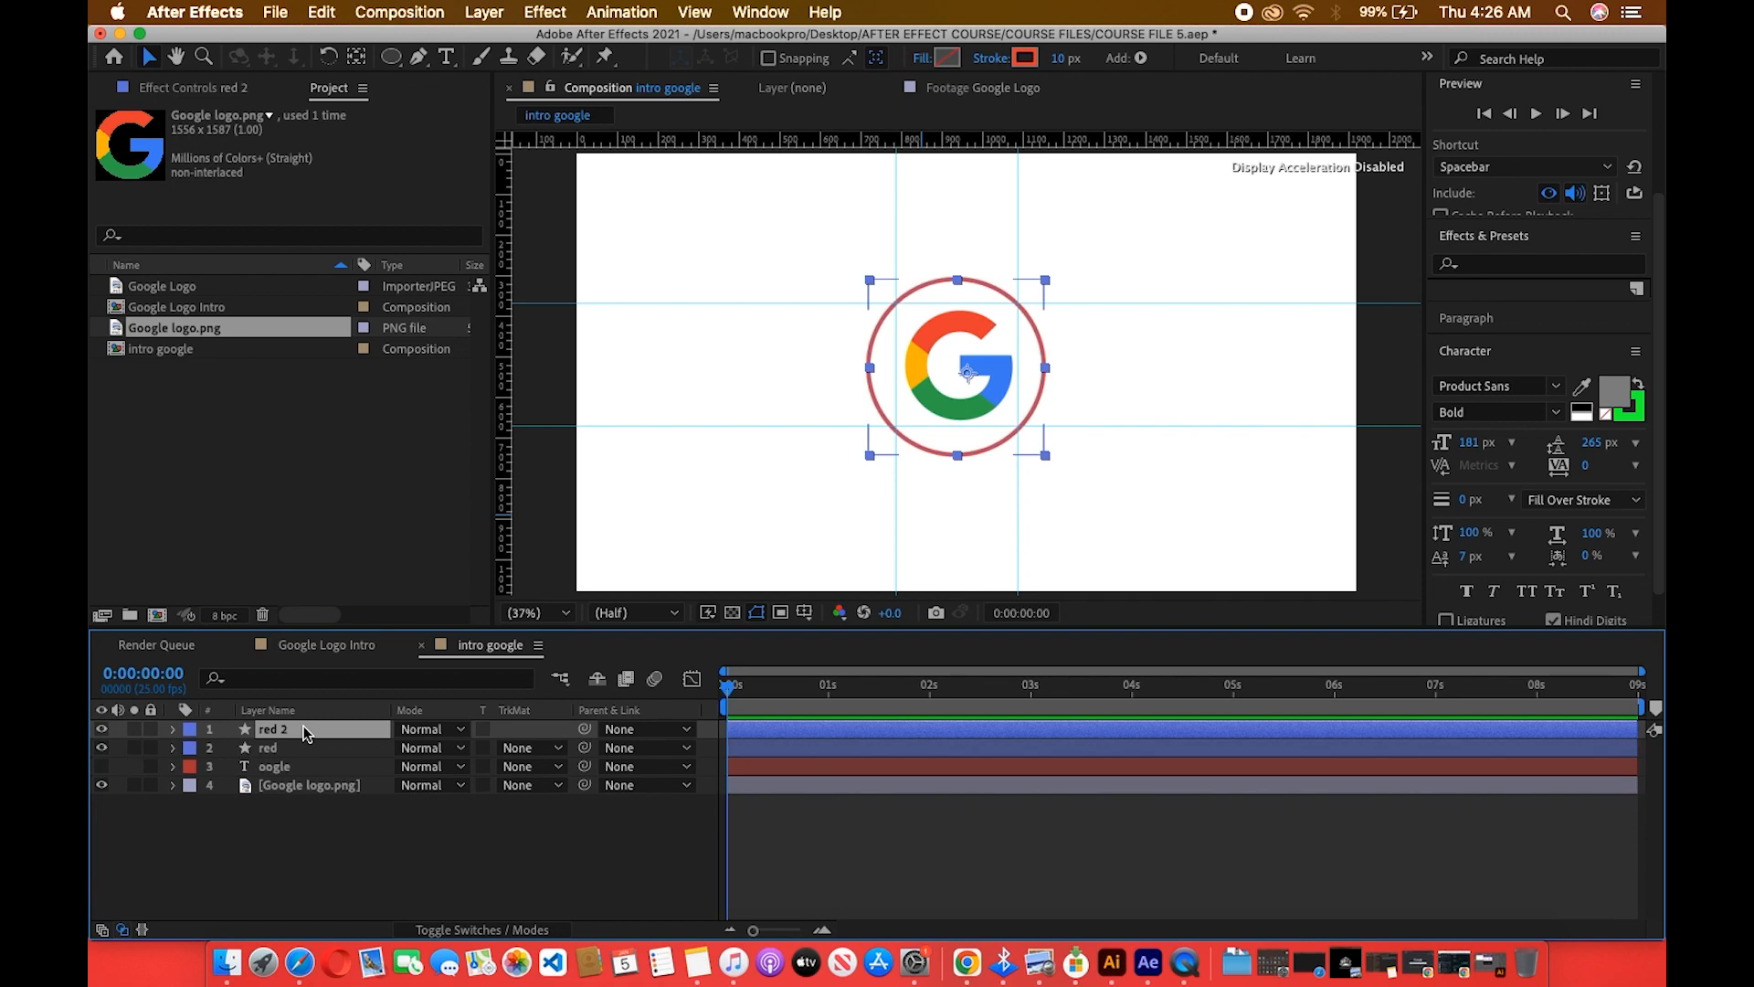
key("super+d")
key("super+d")
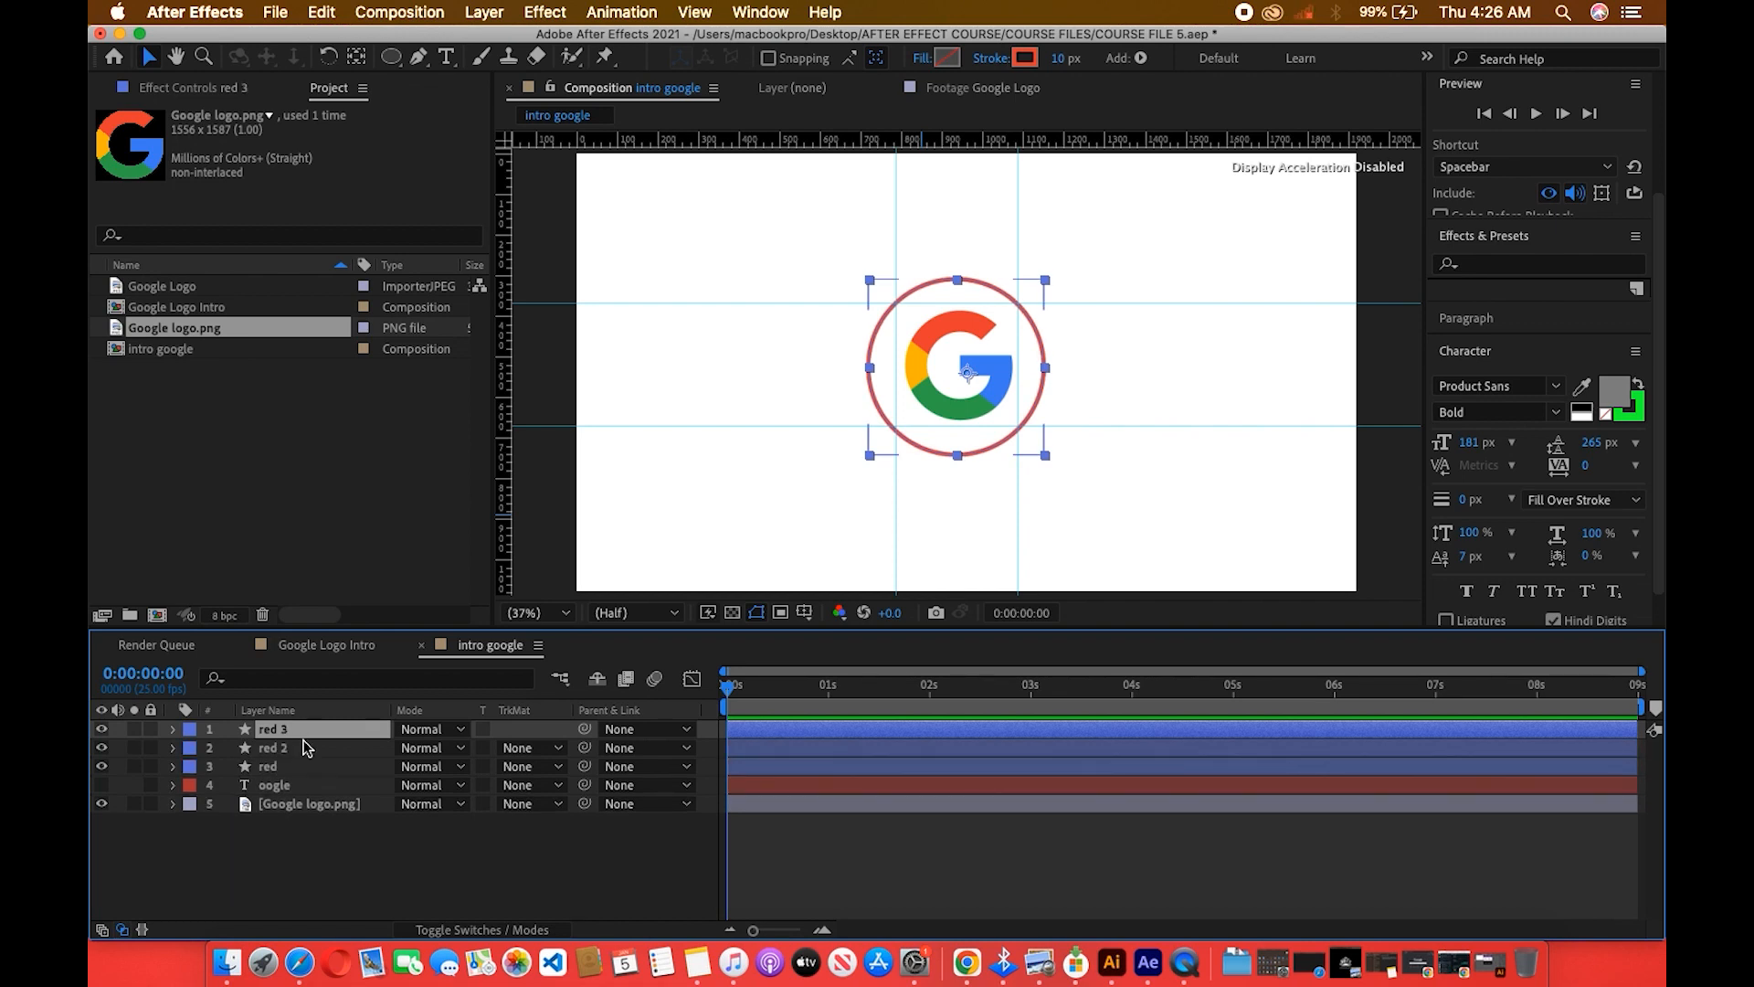
left_click(290, 770)
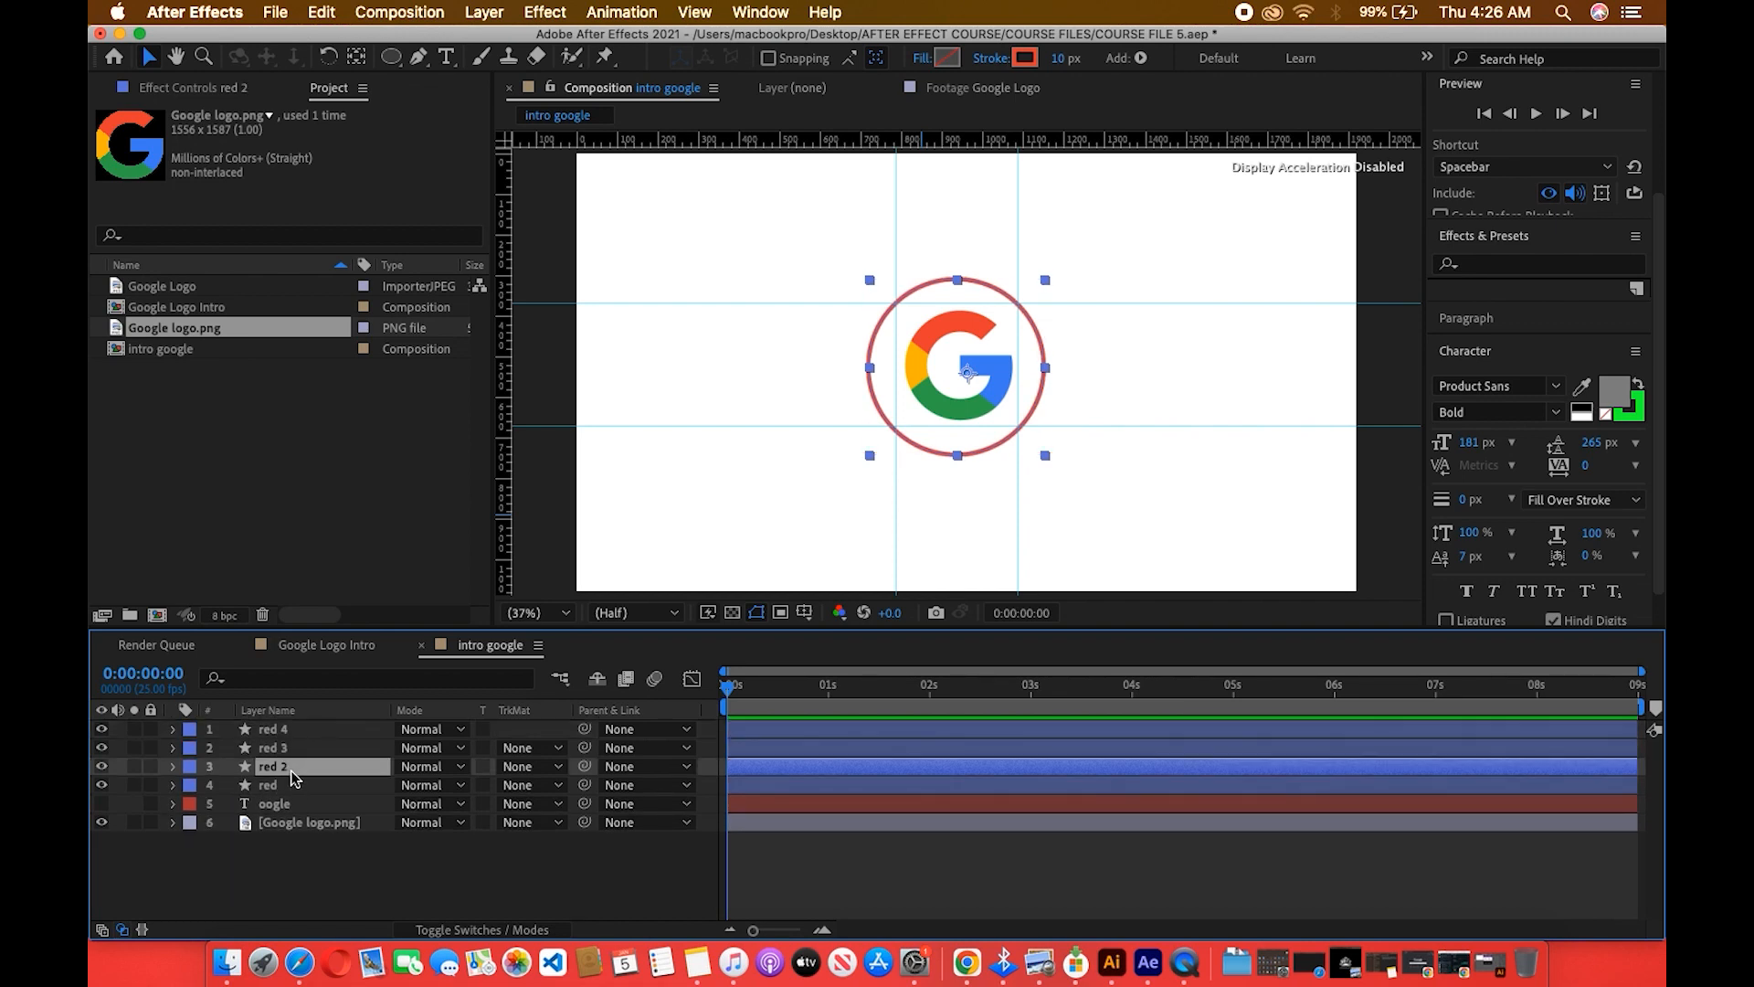
right_click(283, 770)
left_click(267, 770)
left_click(173, 767)
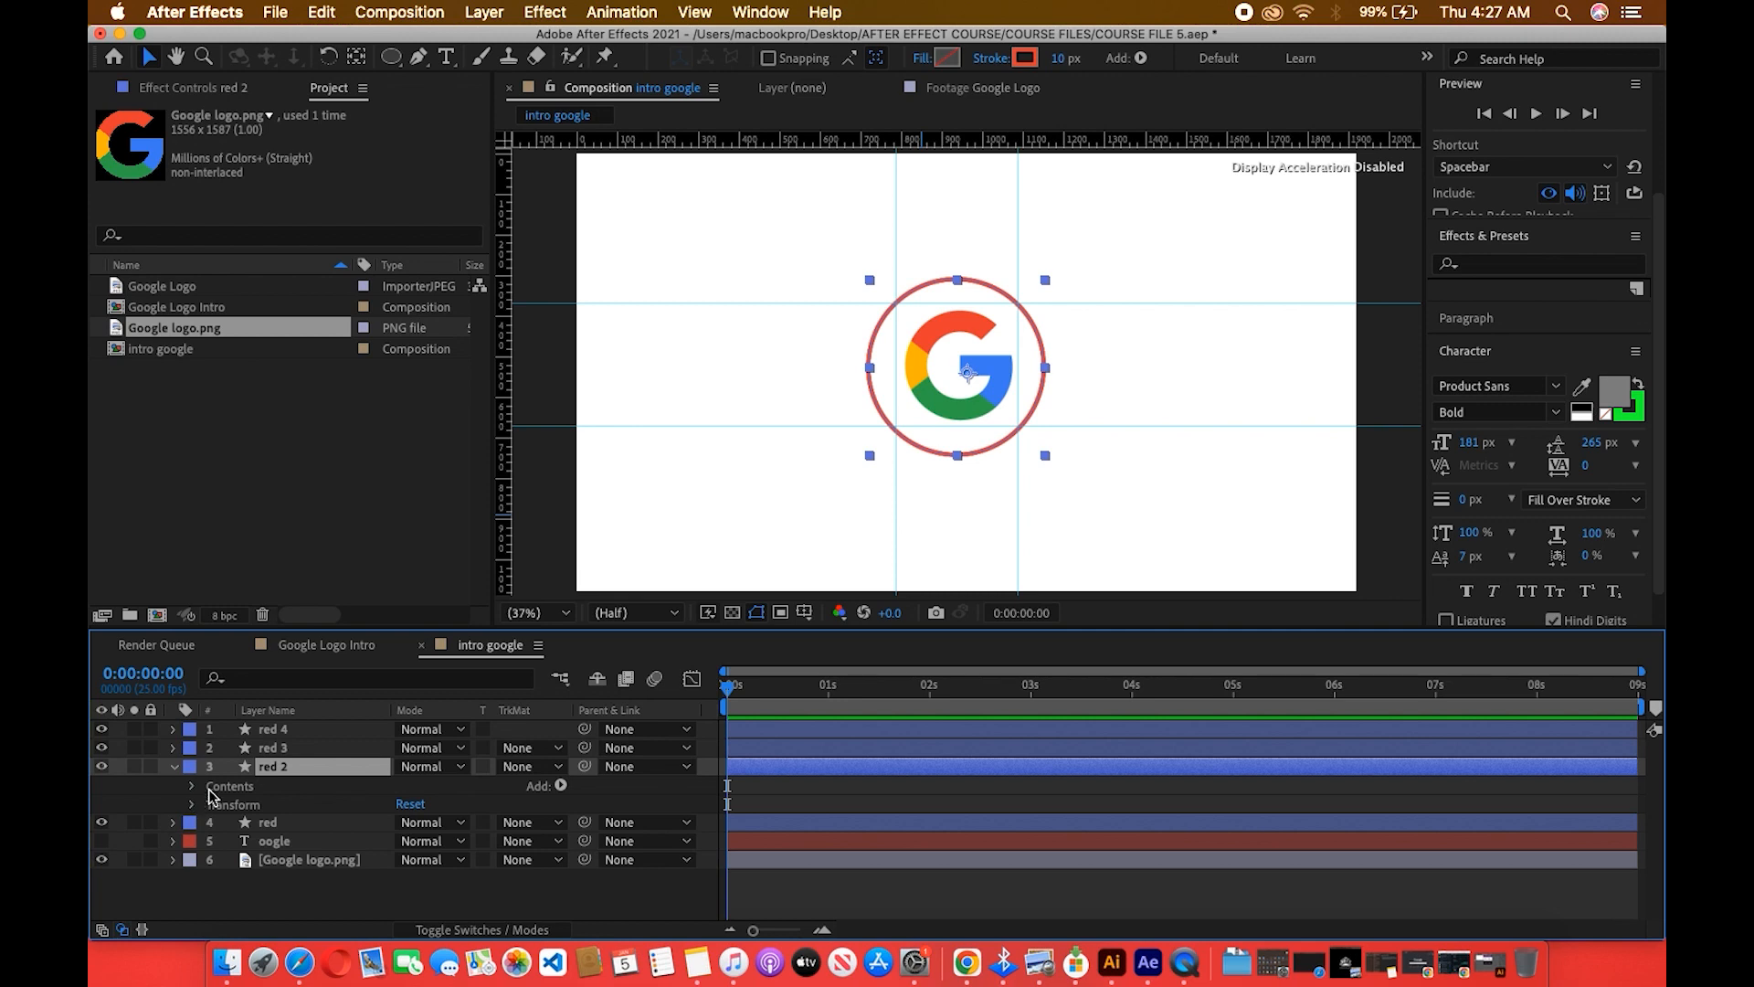
key("super+z")
key("super+z")
key("super+z")
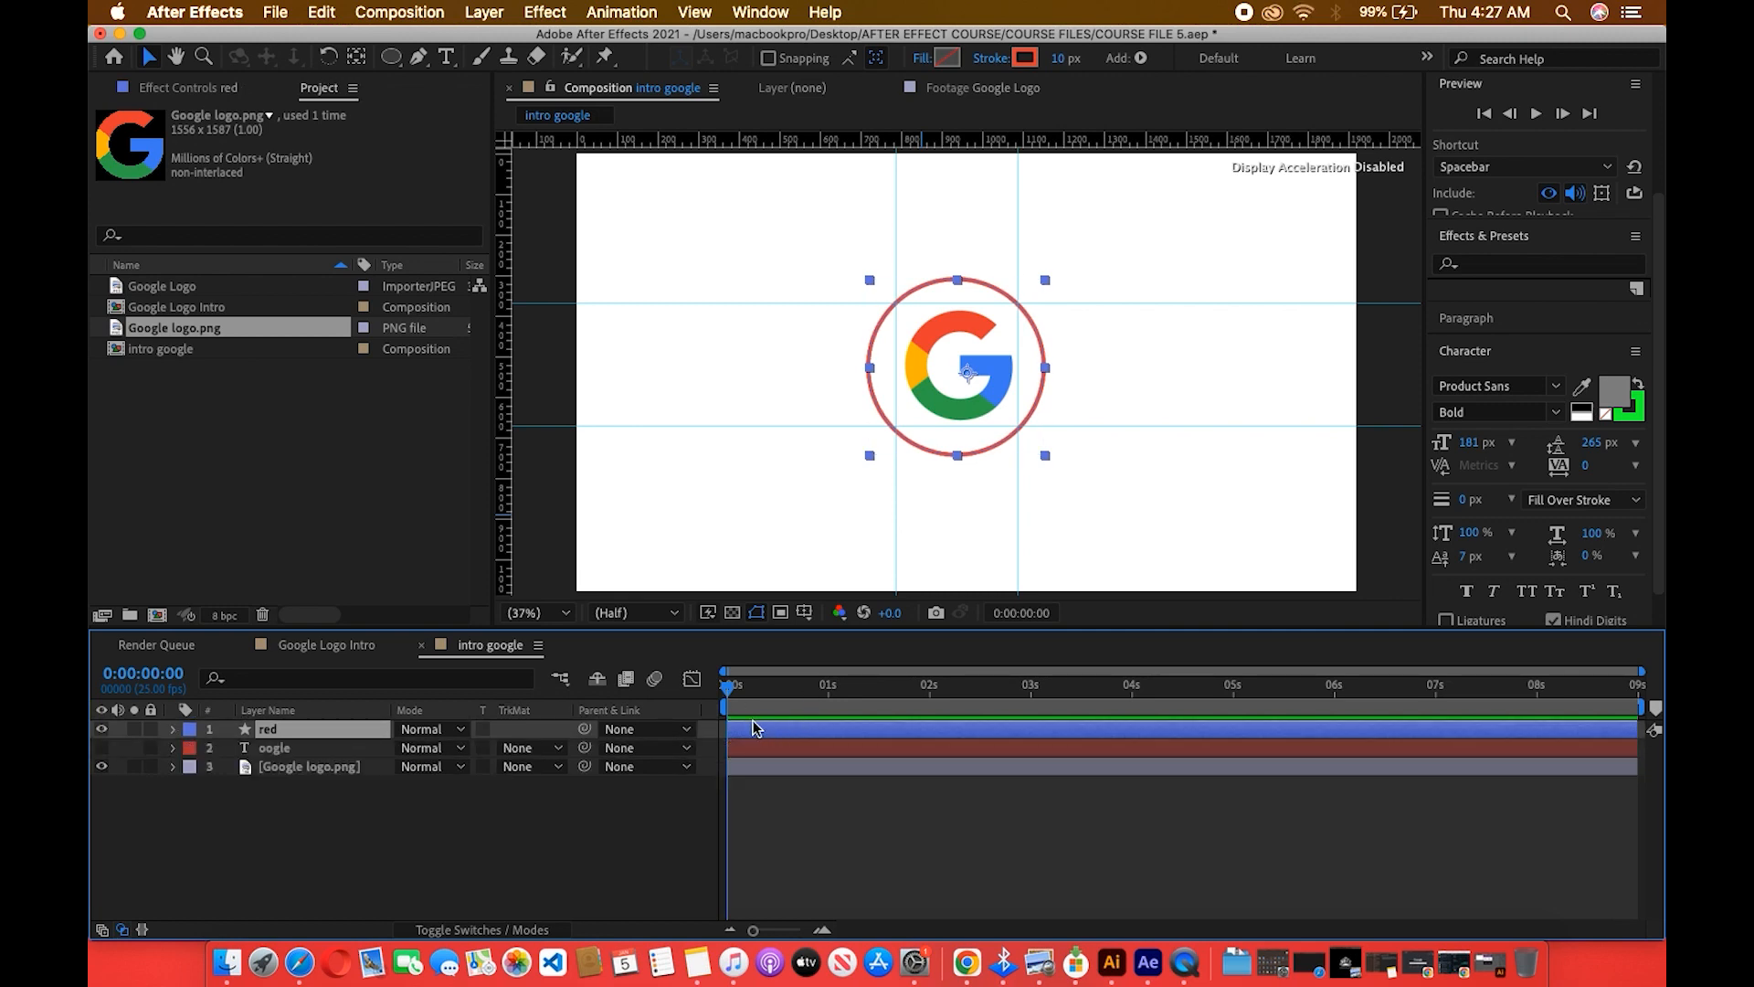
Set the red circle layer's anchor point to -20, -4 and its position to 945, 532 to centre it on the G.
left_click(174, 747)
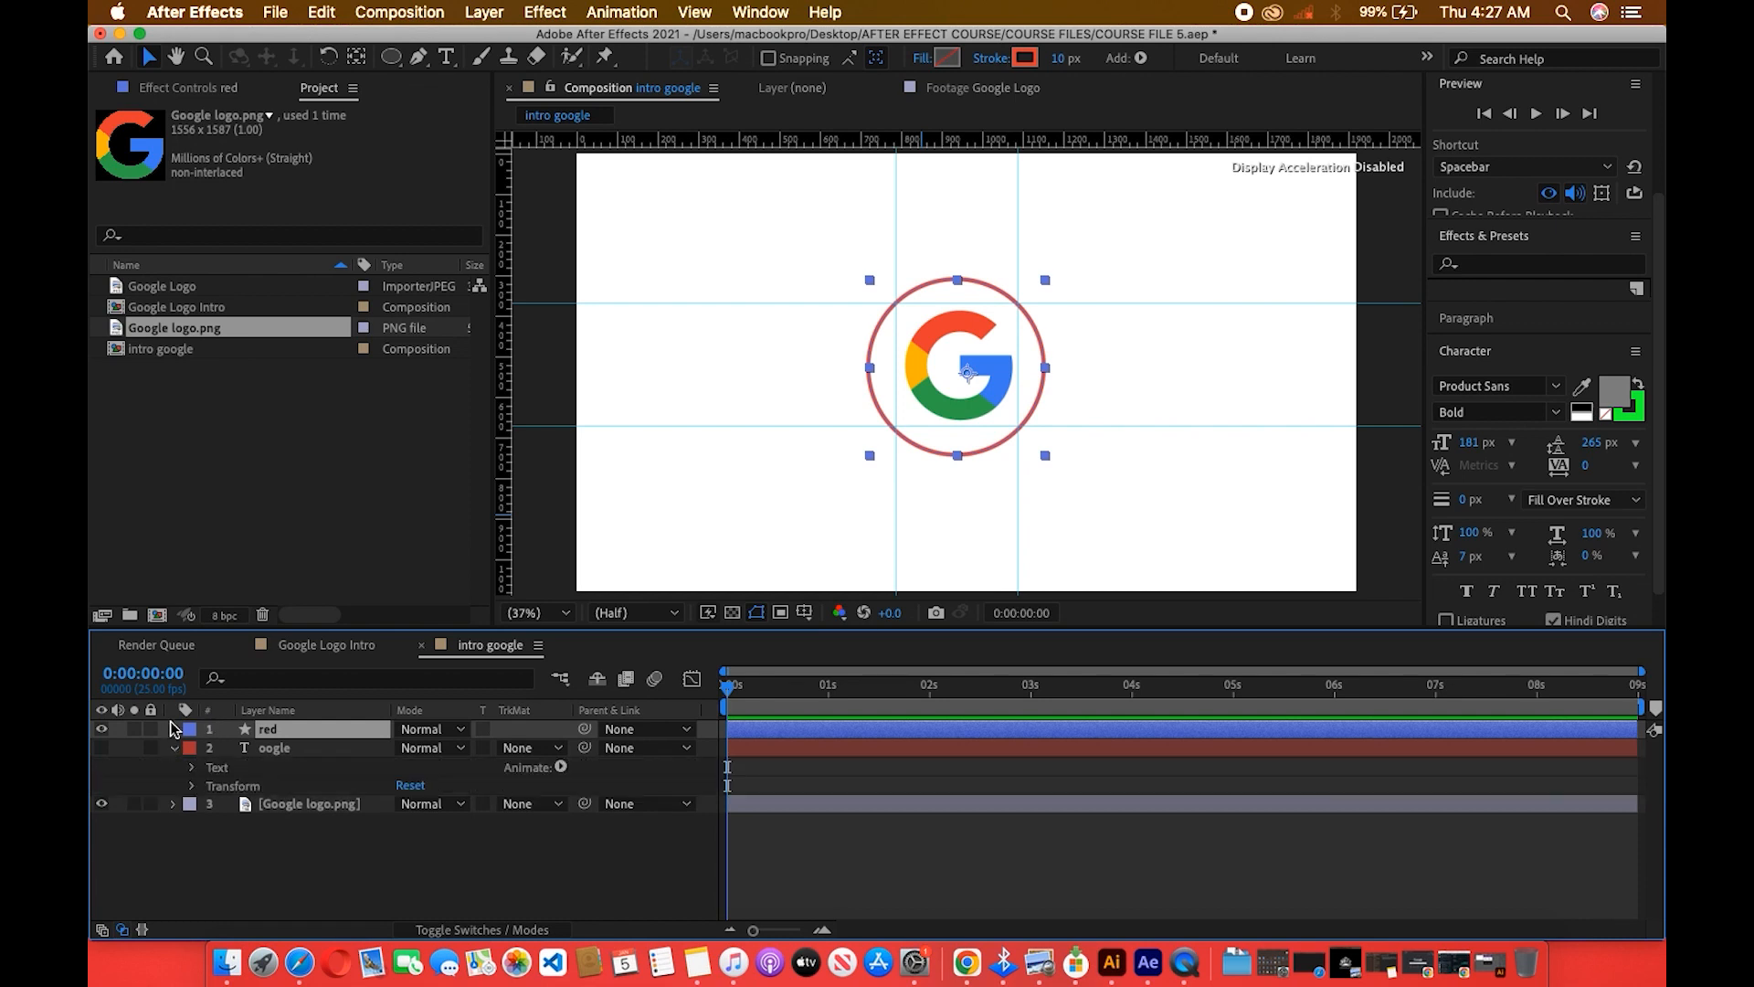
left_click(173, 728)
left_click(206, 787)
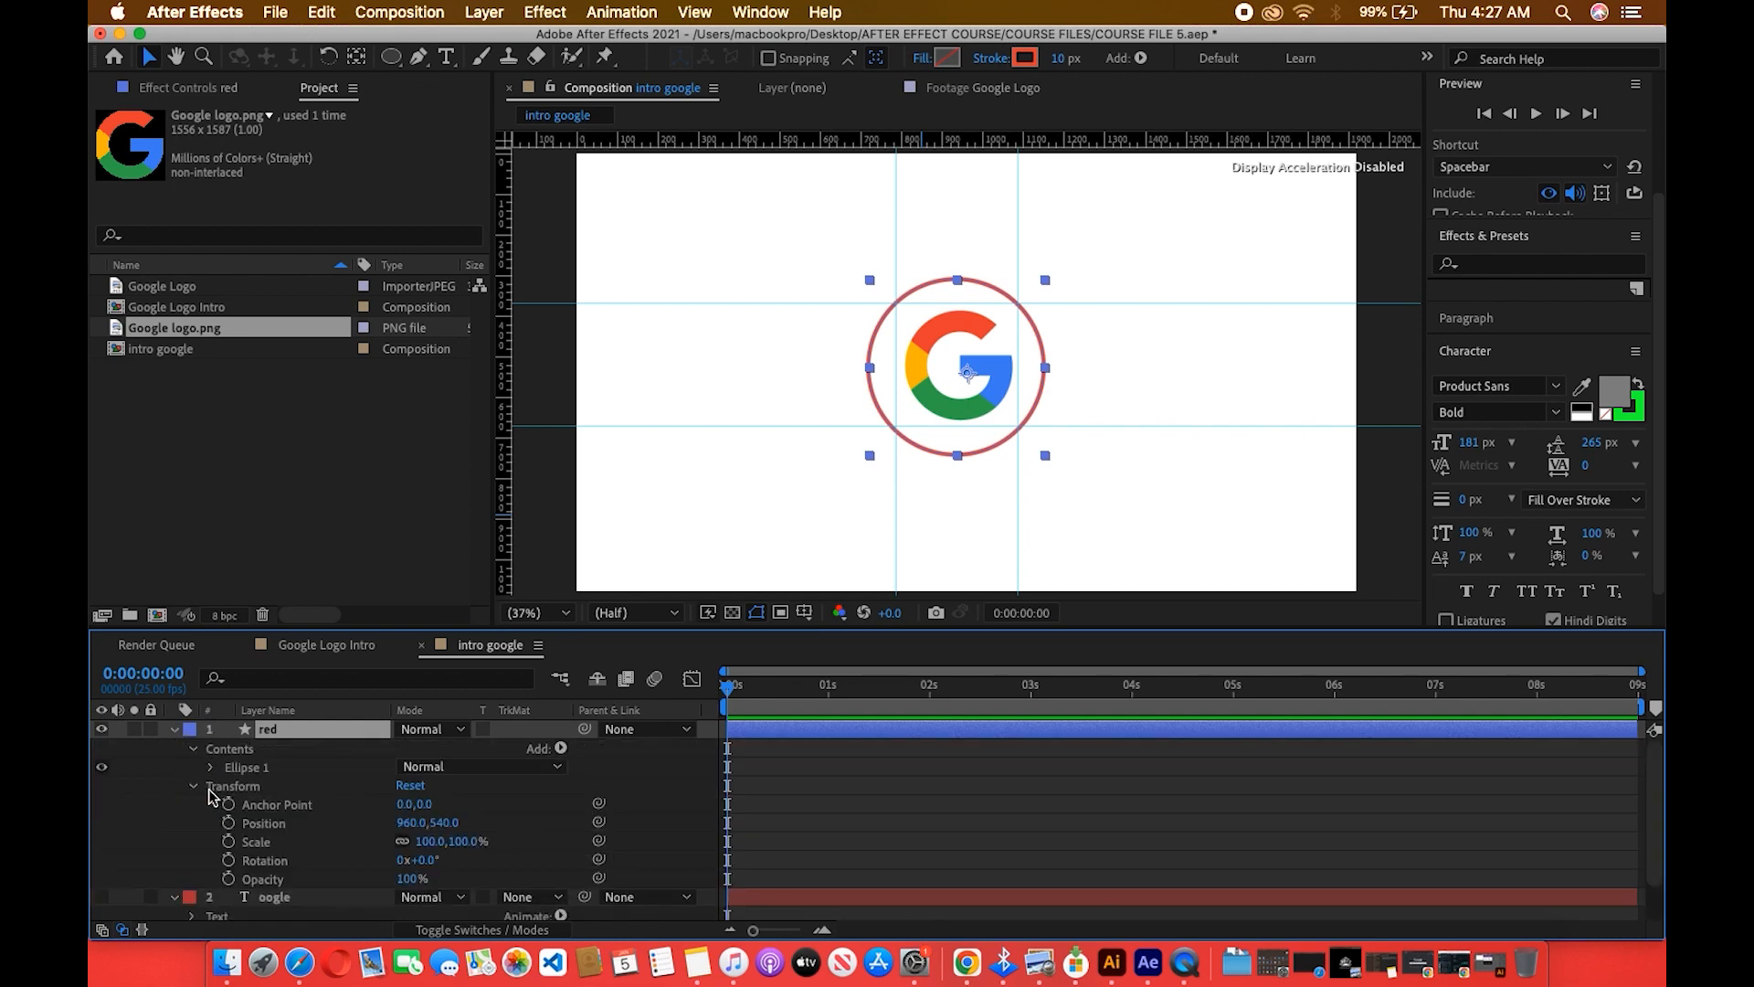
left_click_drag(401, 804, 381, 804)
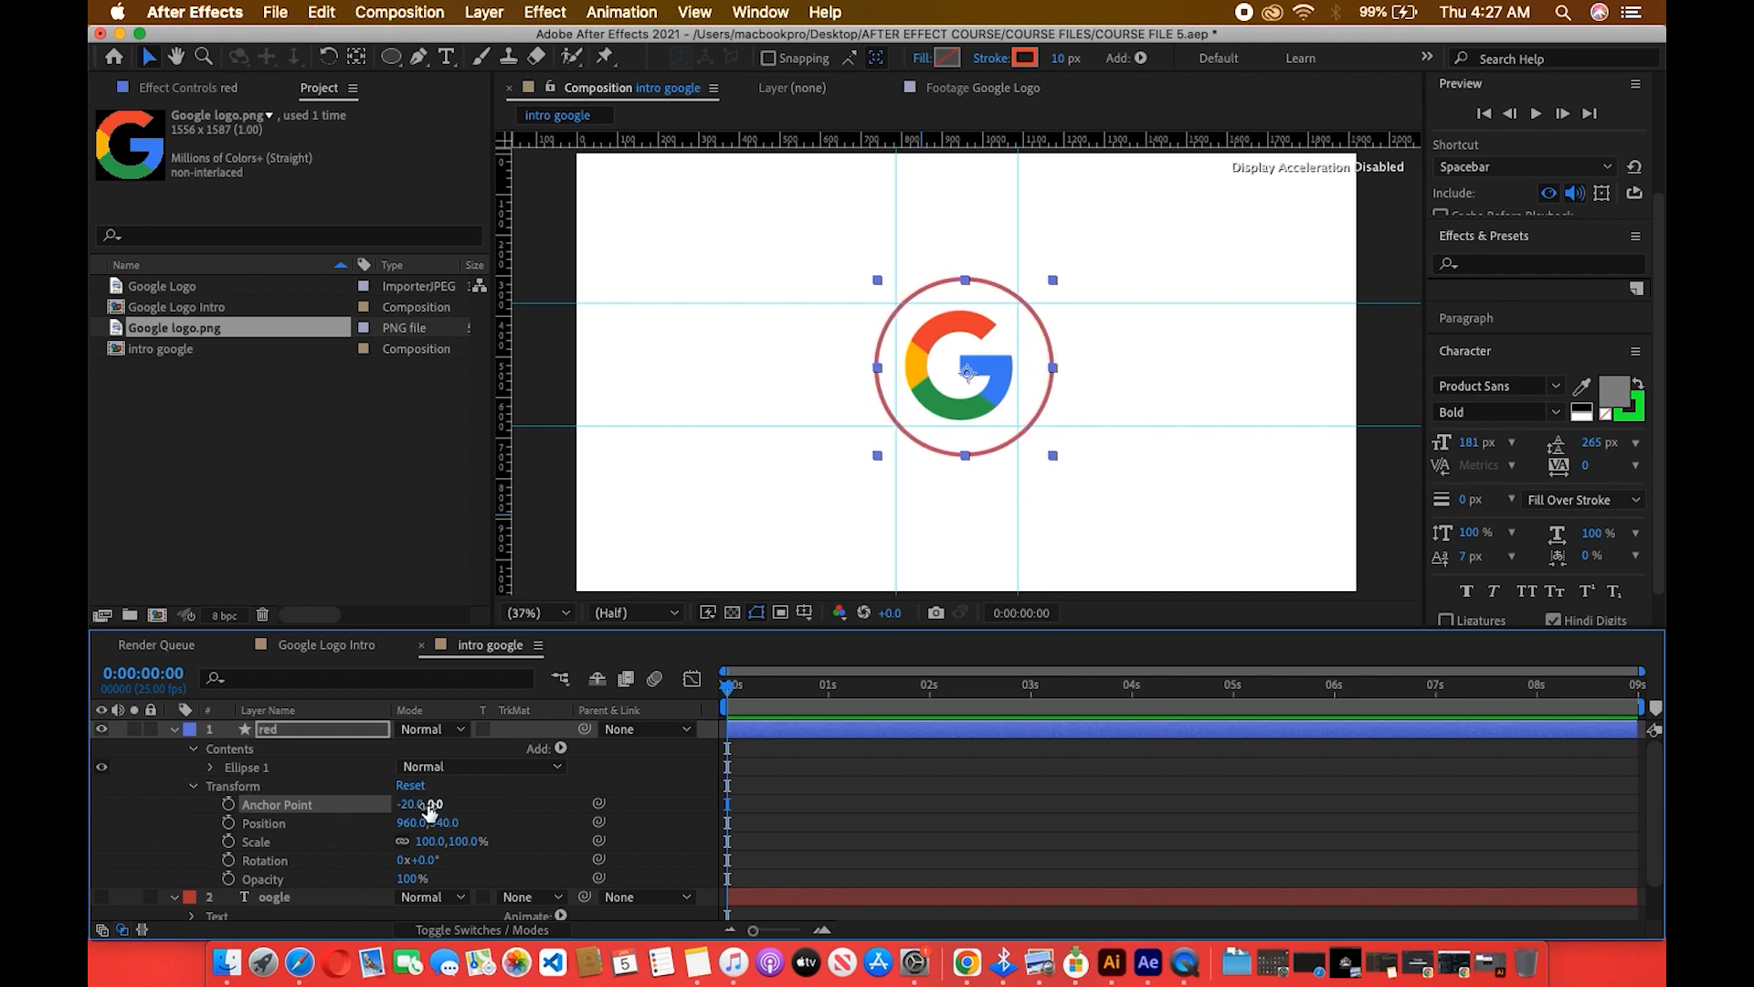
mouse_move(427, 808)
left_mouse_down()
mouse_move(387, 826)
mouse_move(427, 826)
left_mouse_up()
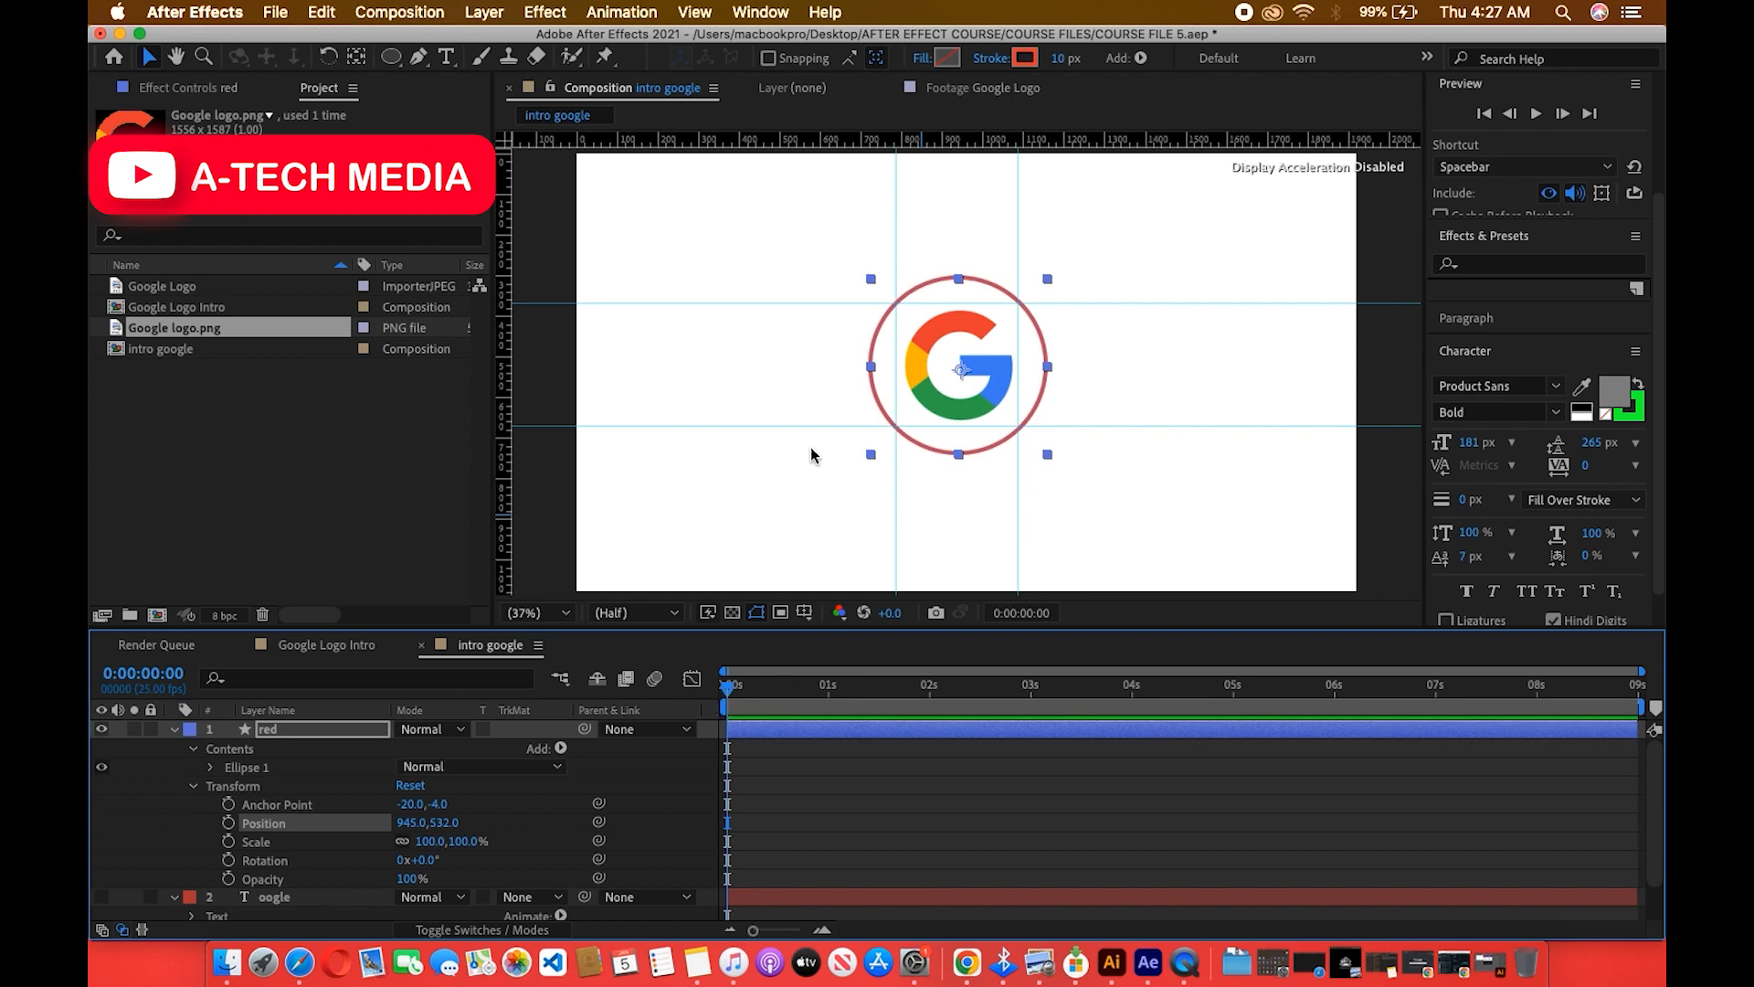
left_click(175, 729)
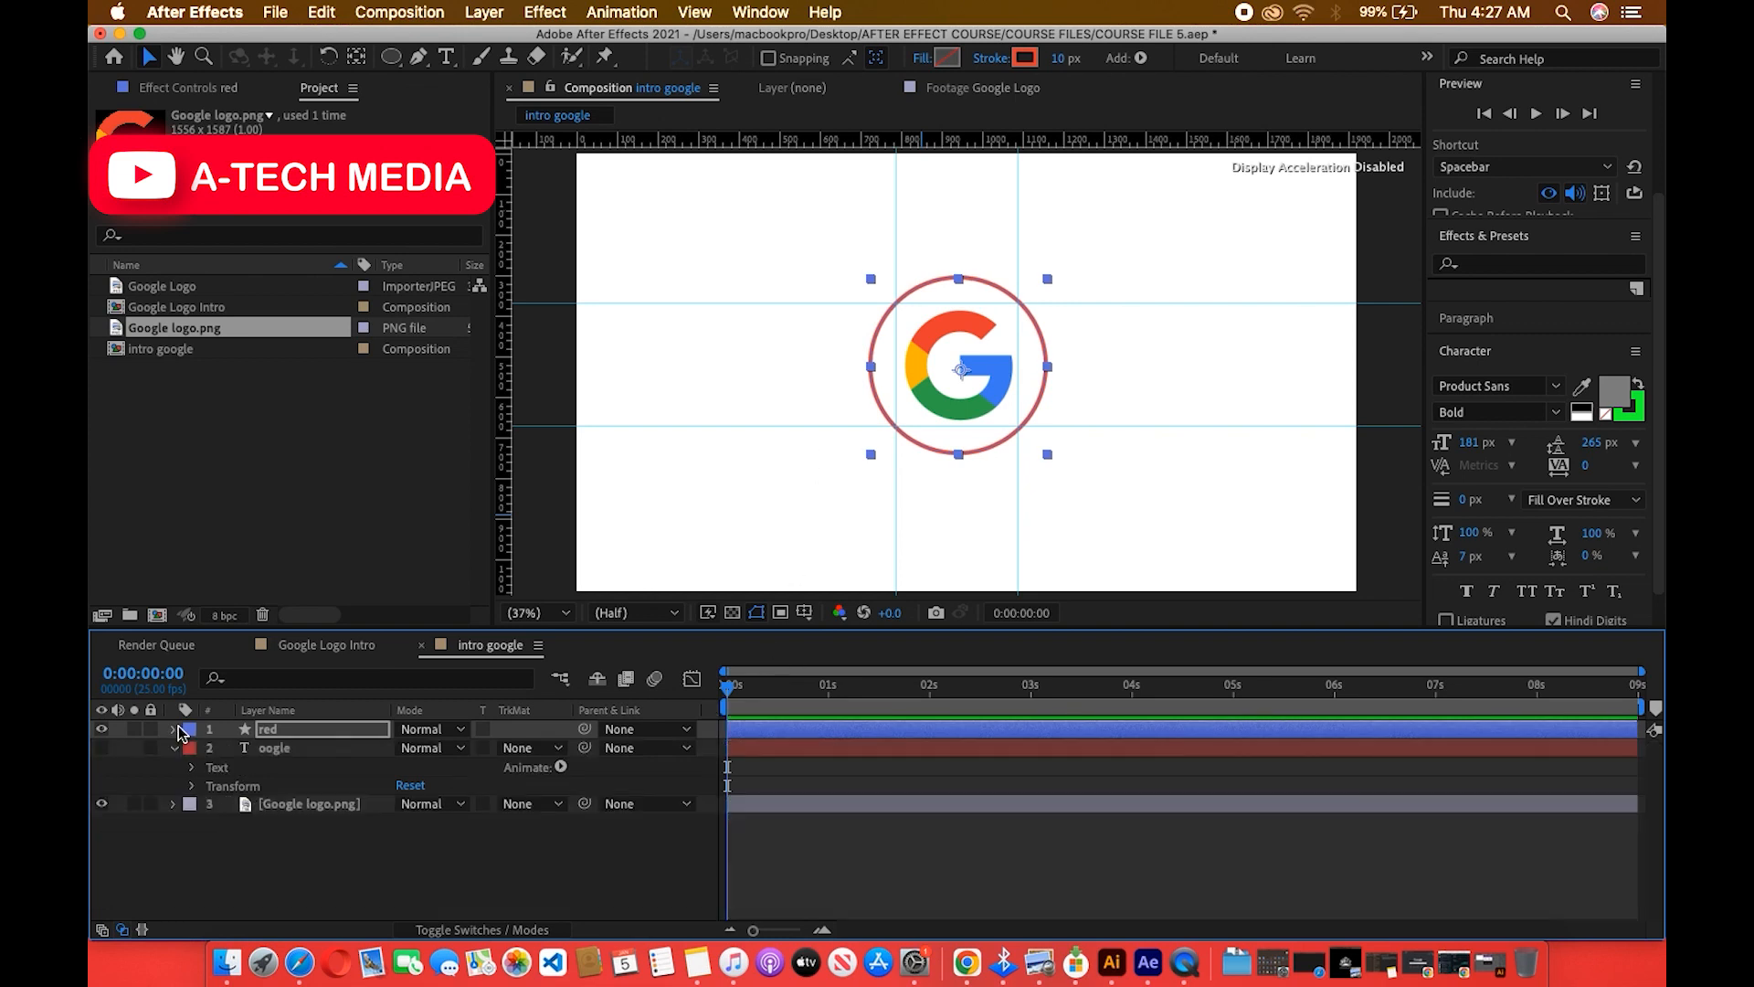
left_click(868, 818)
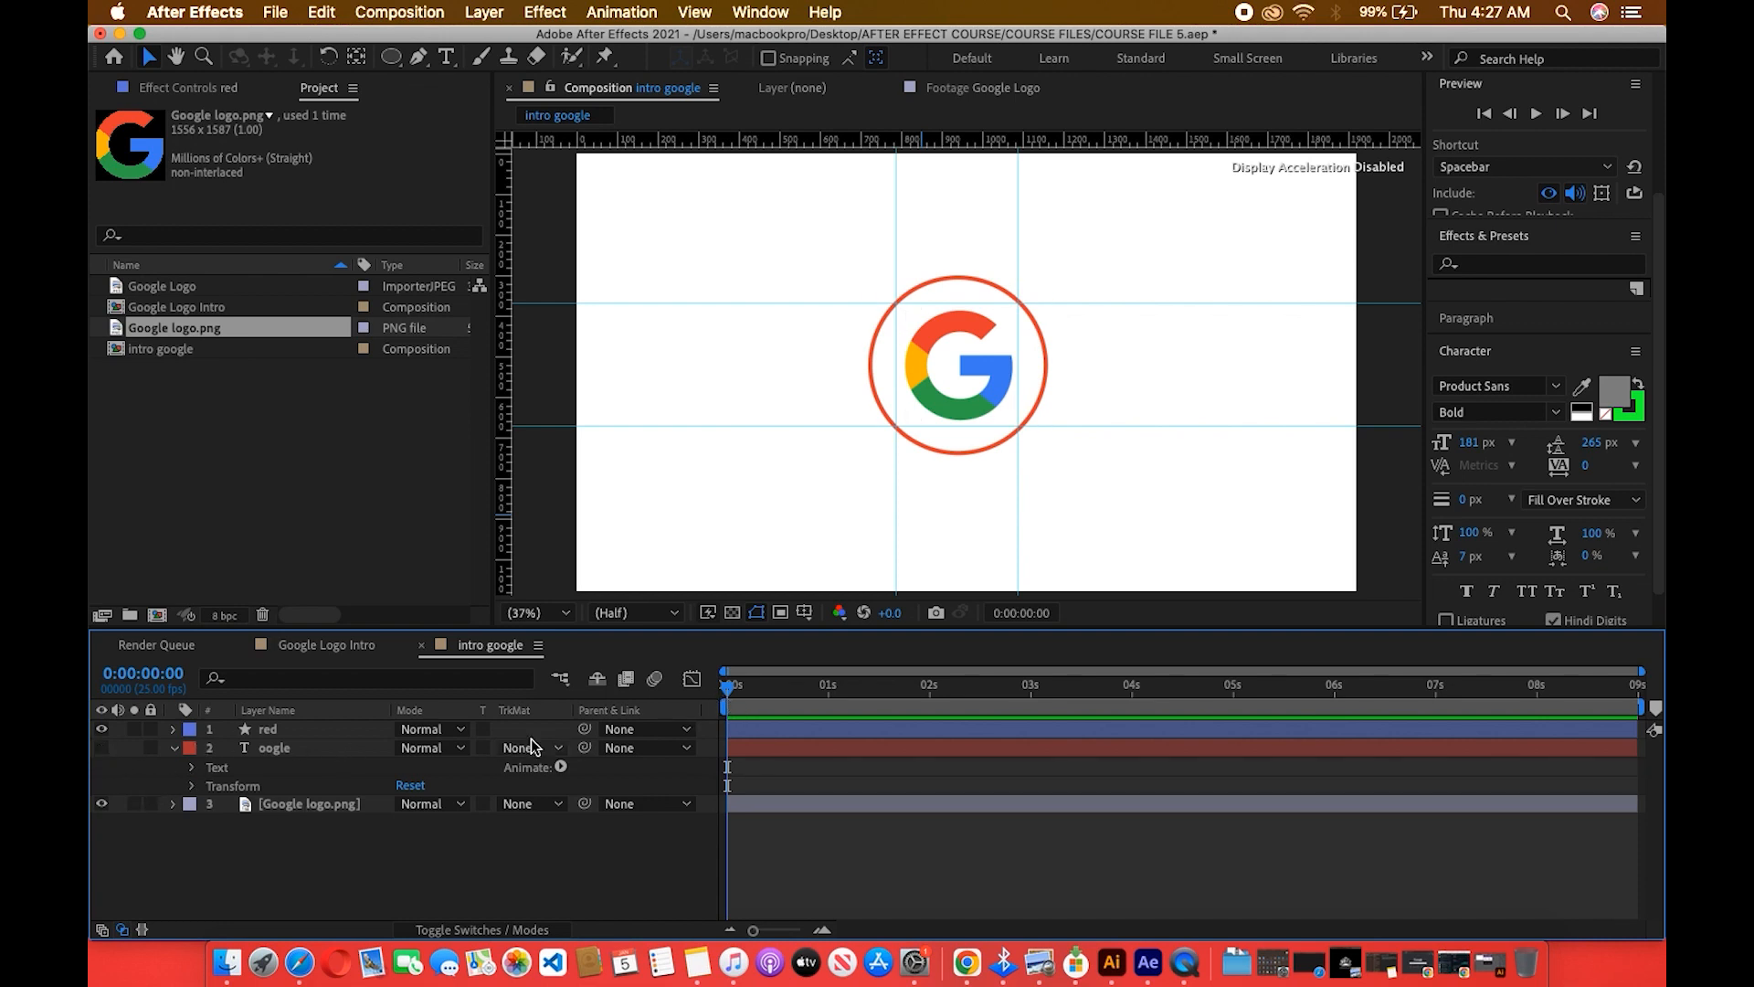
Duplicate the red circle layer three times.
left_click(326, 729)
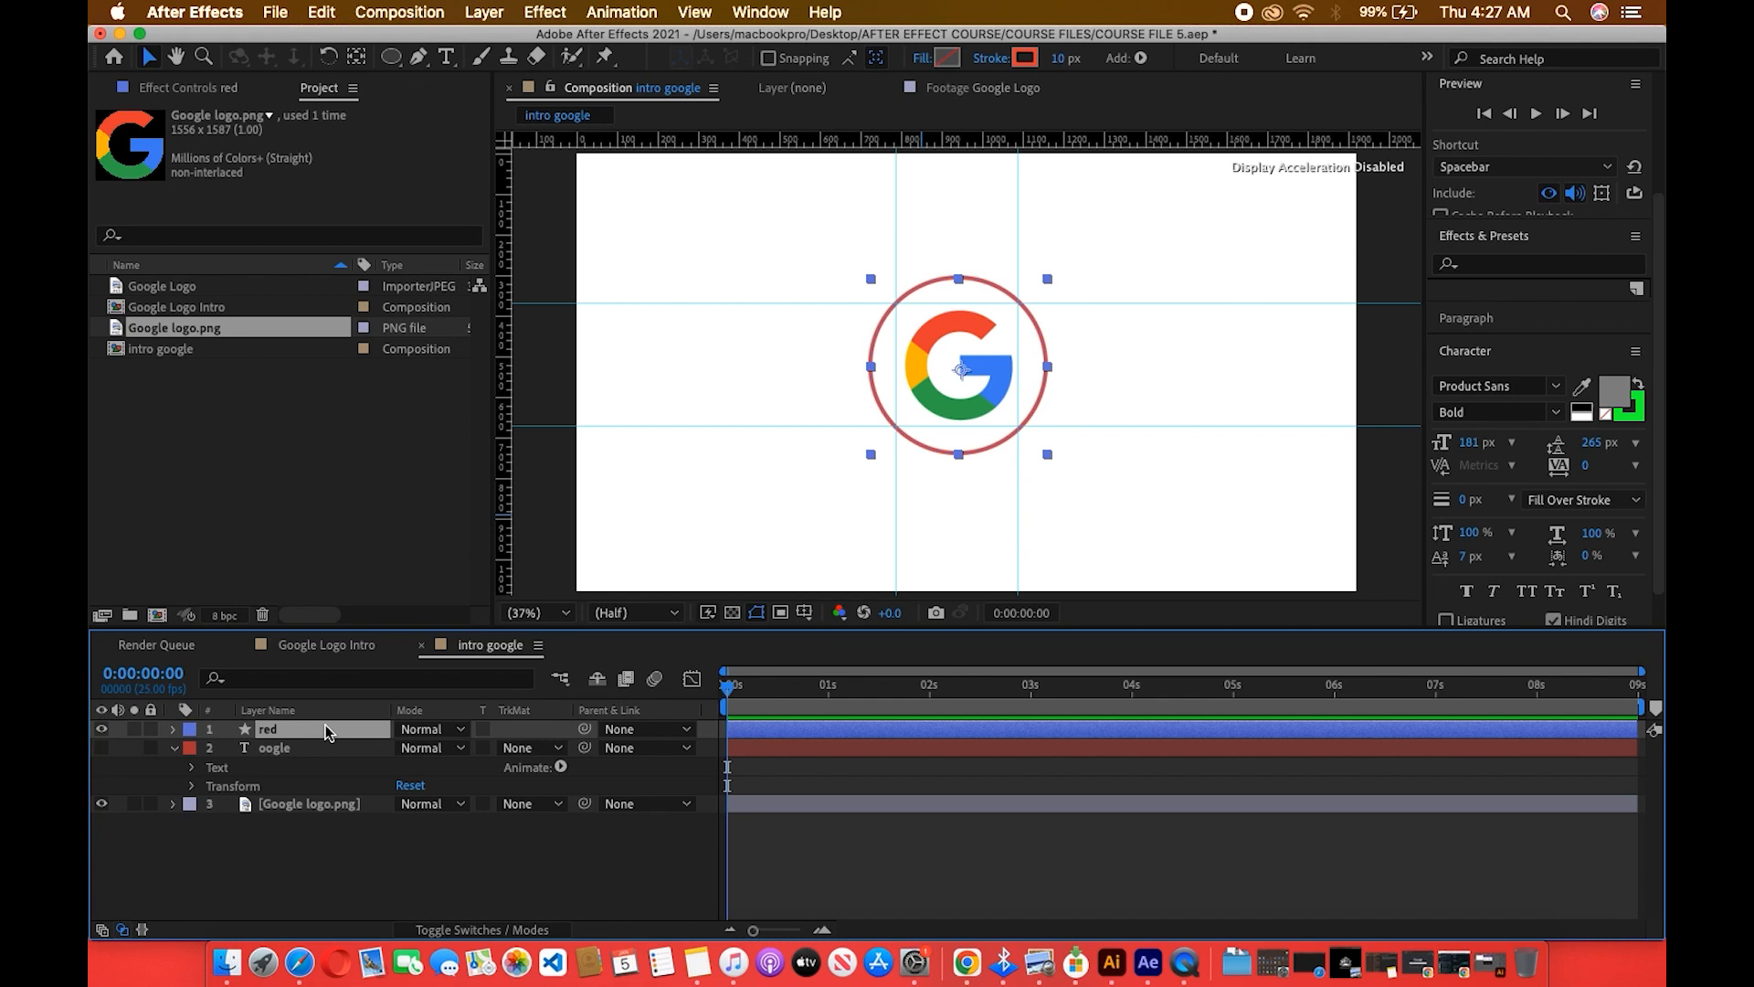
right_click(325, 728)
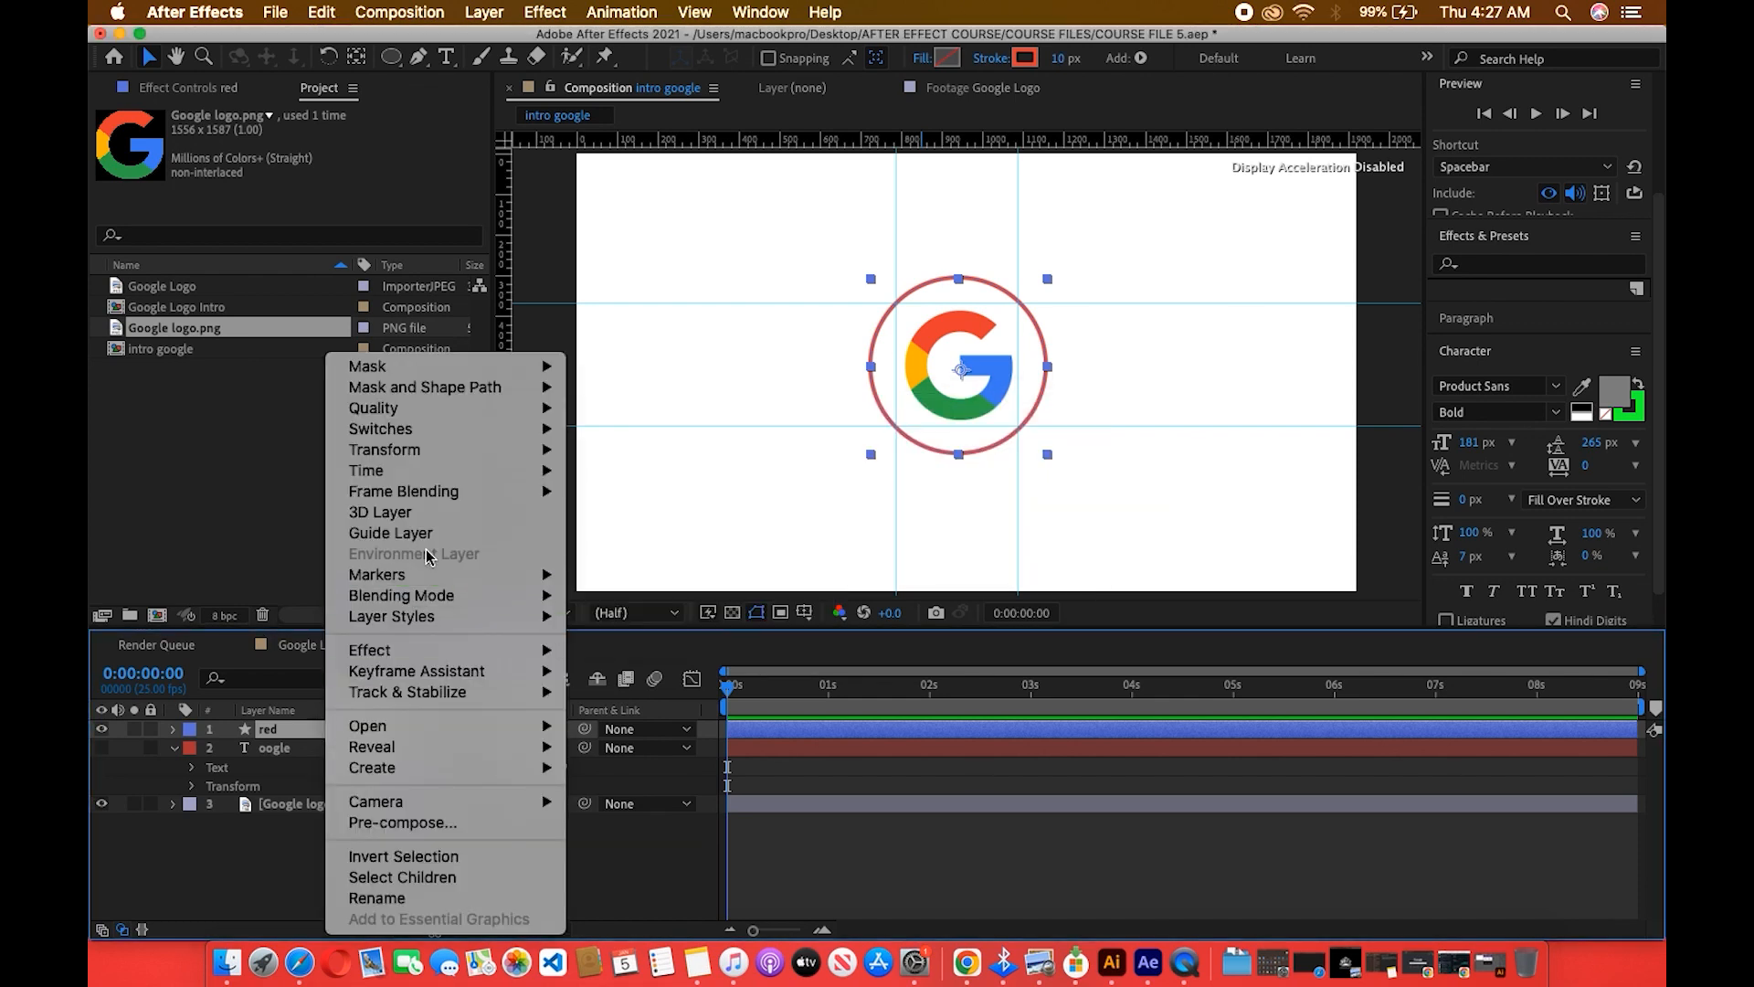
left_click(305, 741)
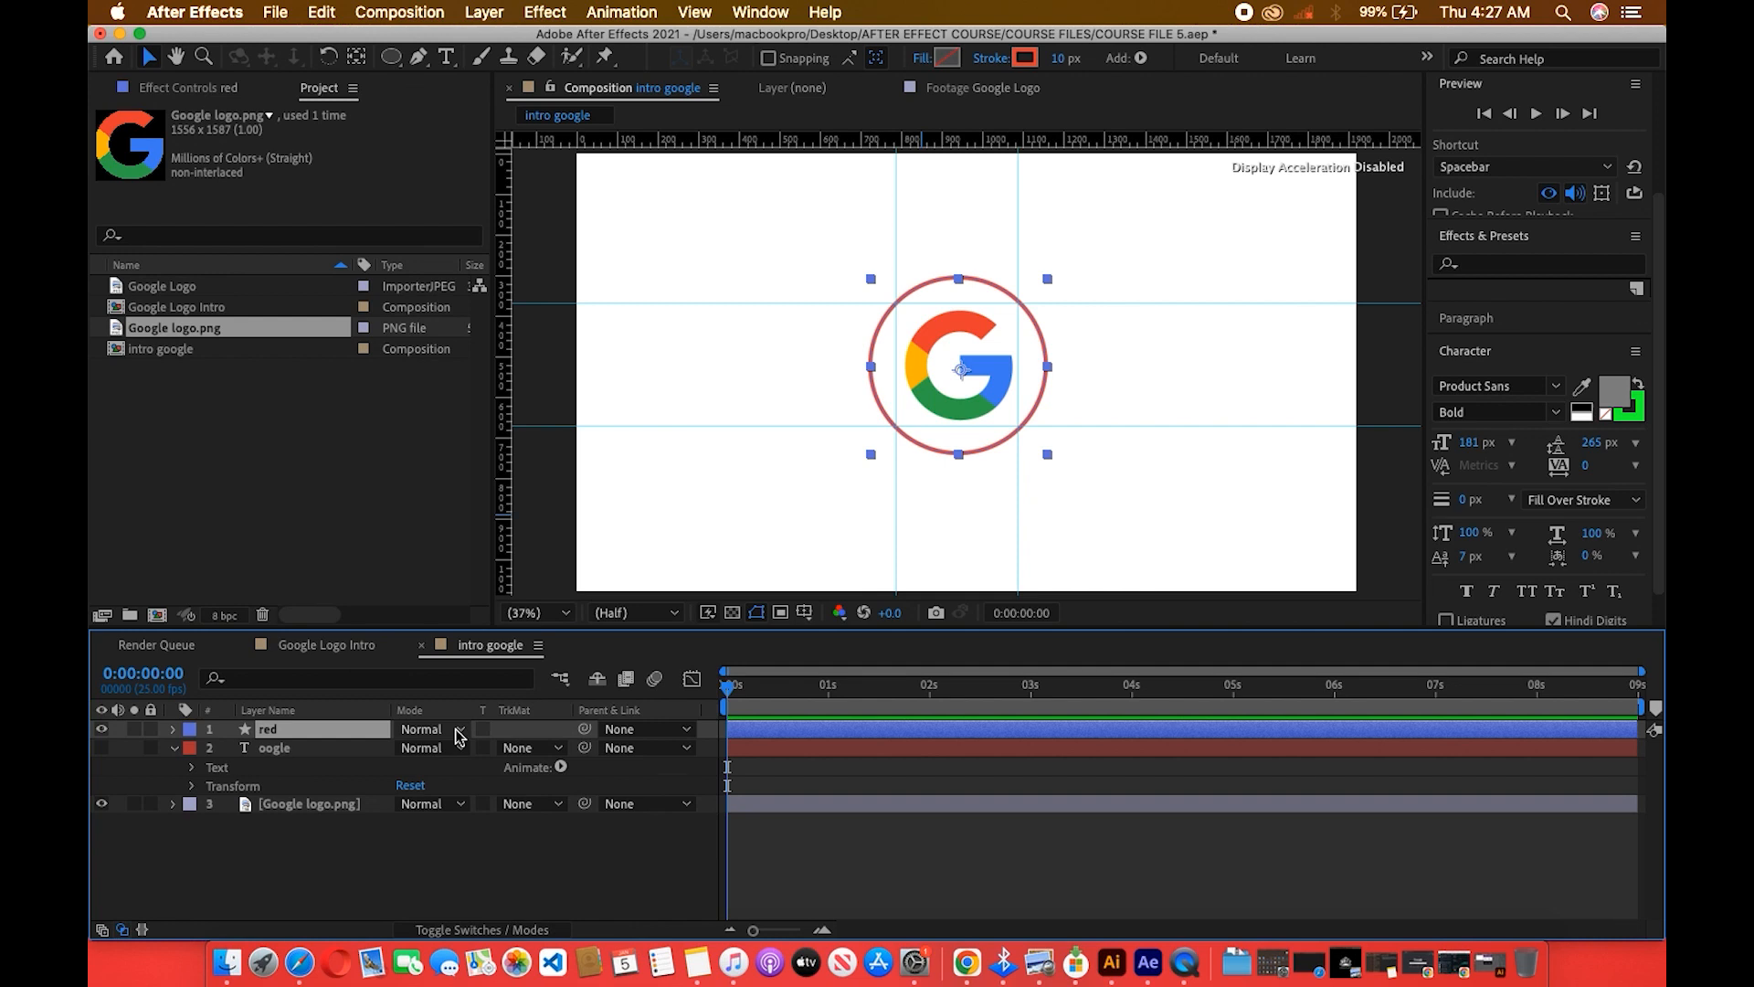
key("super+d")
key("super+d")
key("super+d")
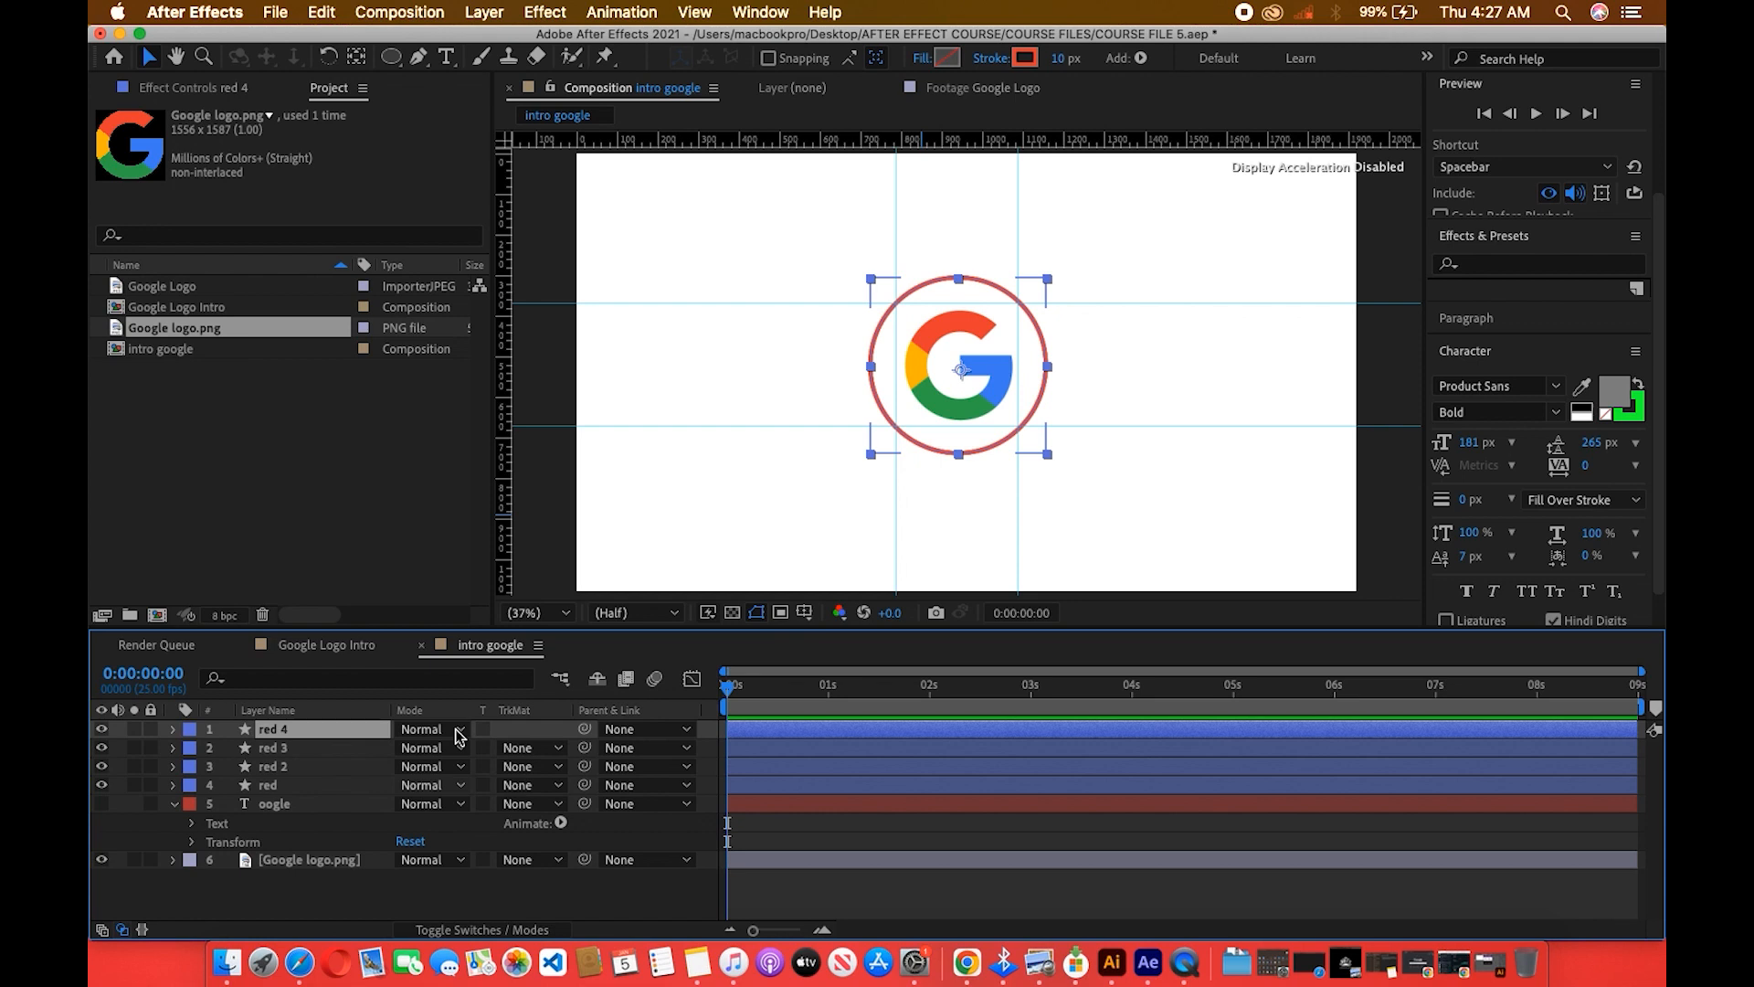
Rename the red 2 circle layer to green.
left_click(274, 768)
right_click(274, 767)
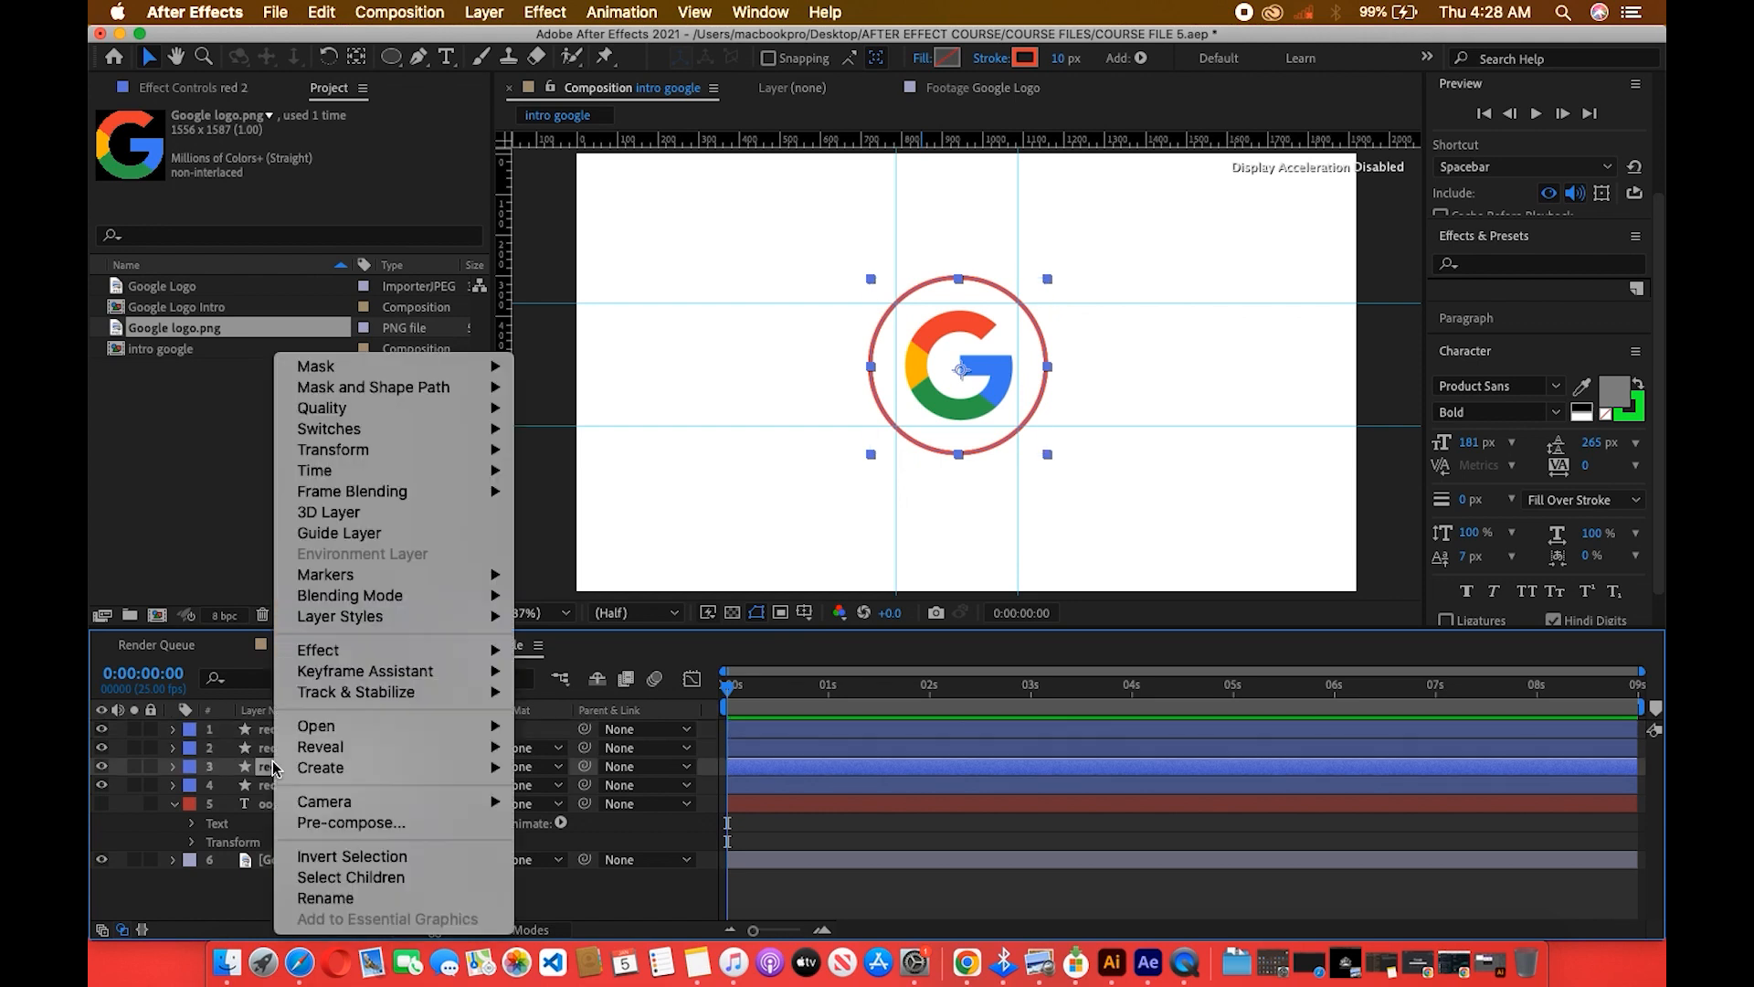
left_click(325, 898)
type("green")
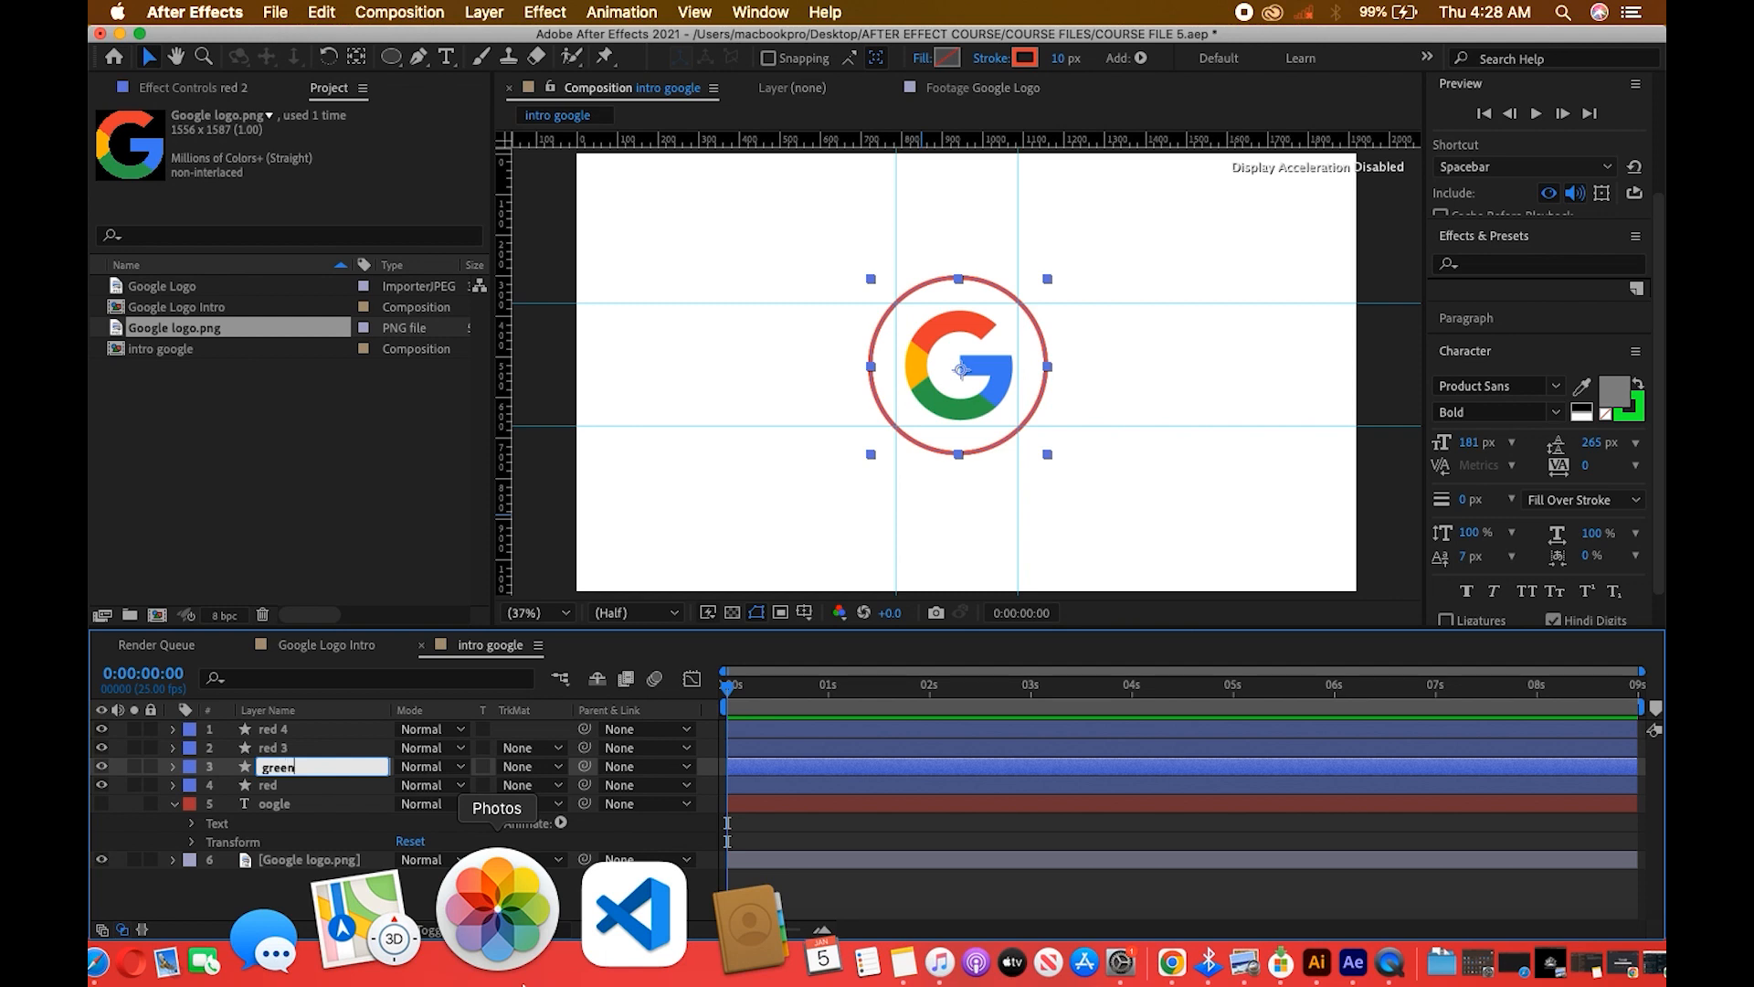
Rename the red 3 circle layer to yellow.
left_click(358, 747)
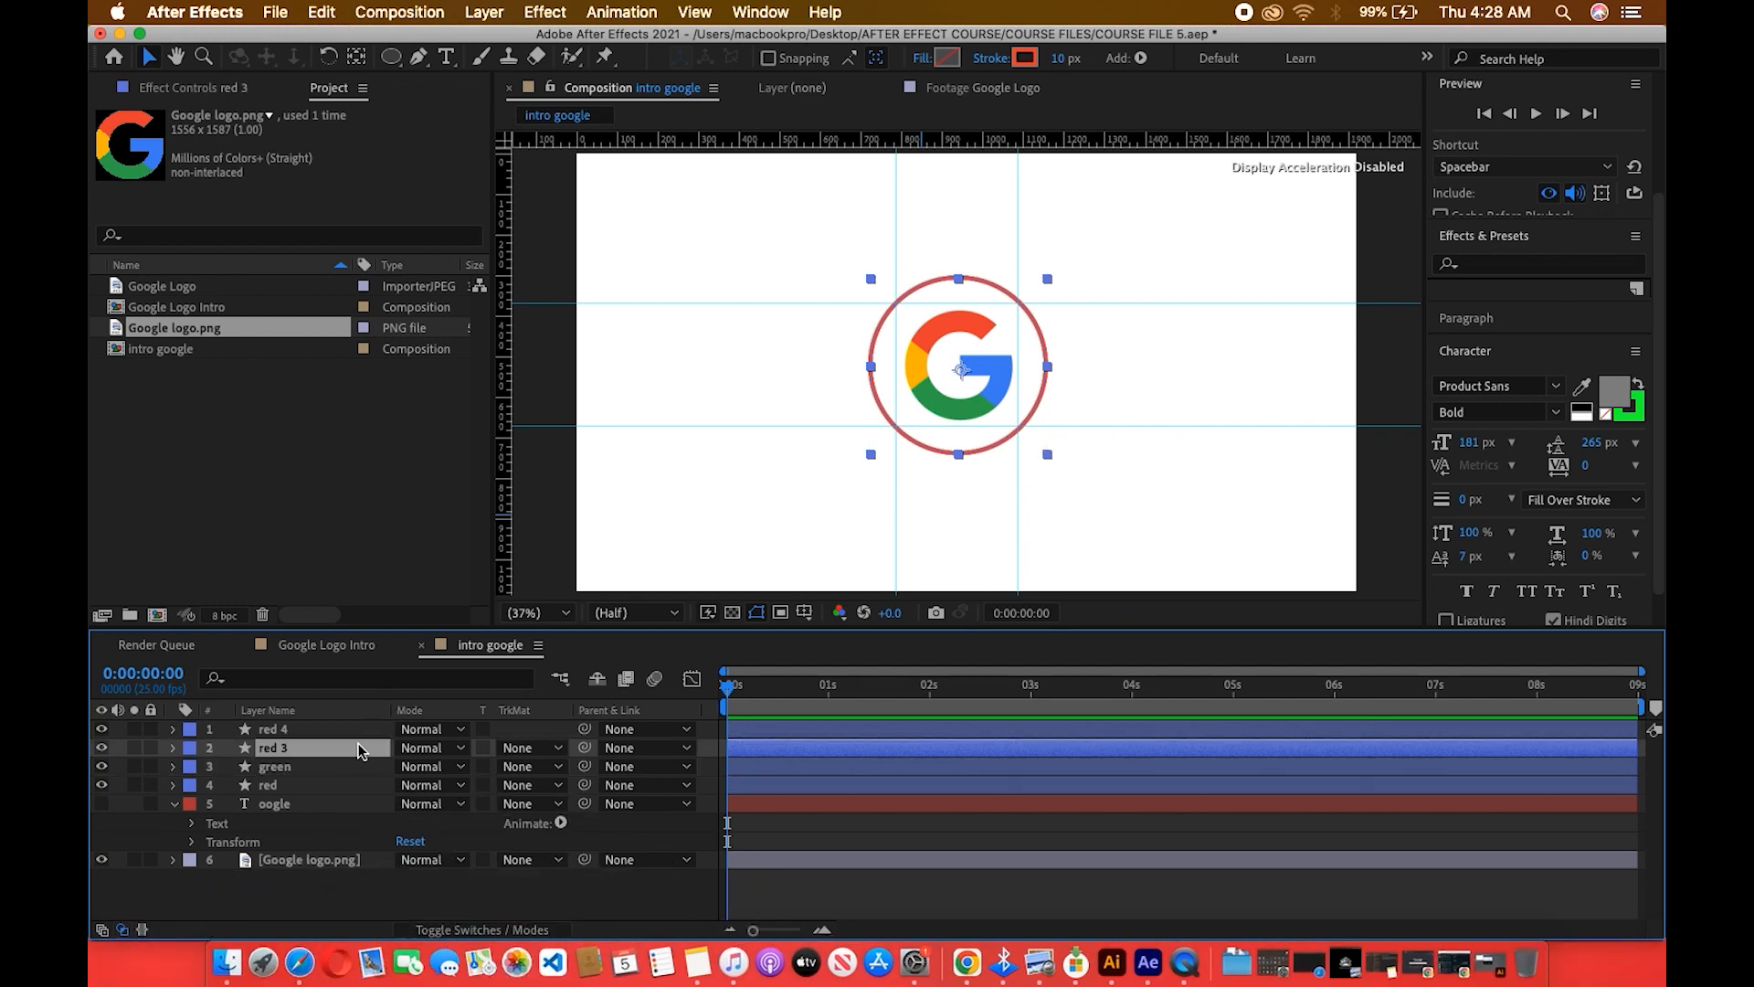
right_click(358, 747)
left_click(423, 899)
type("yellow")
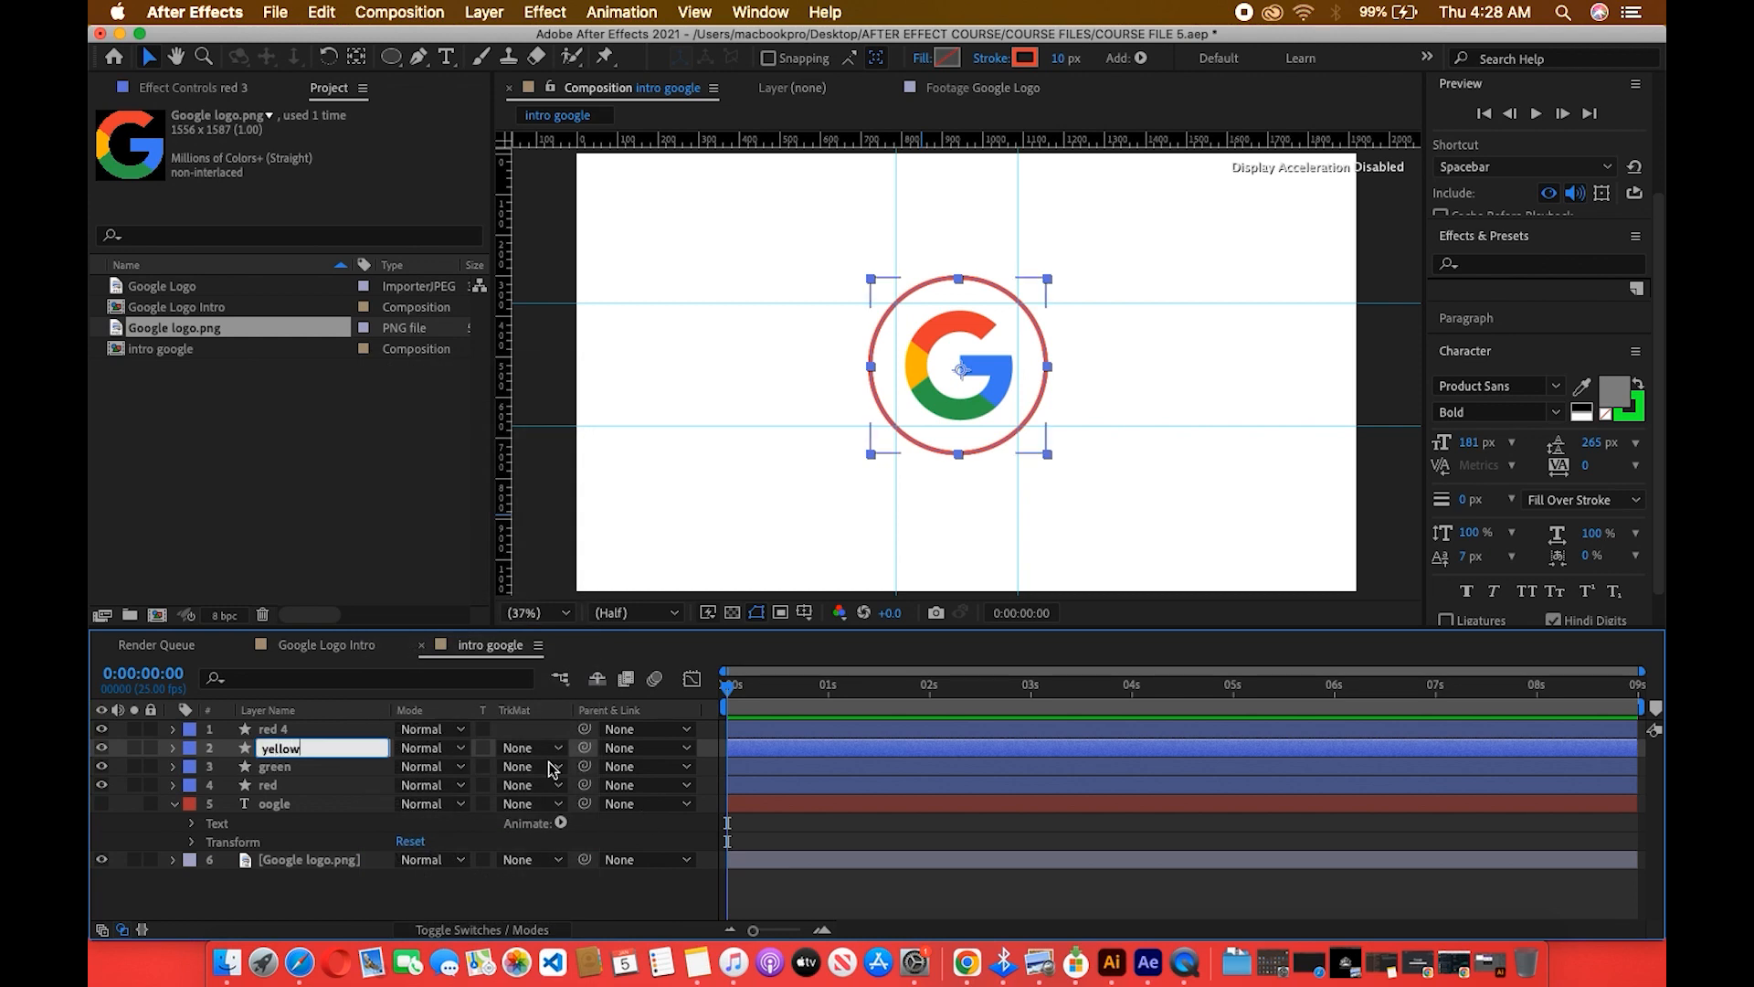
Rename the red 4 circle layer to blue and select the yellow layer.
left_click(327, 732)
right_click(327, 731)
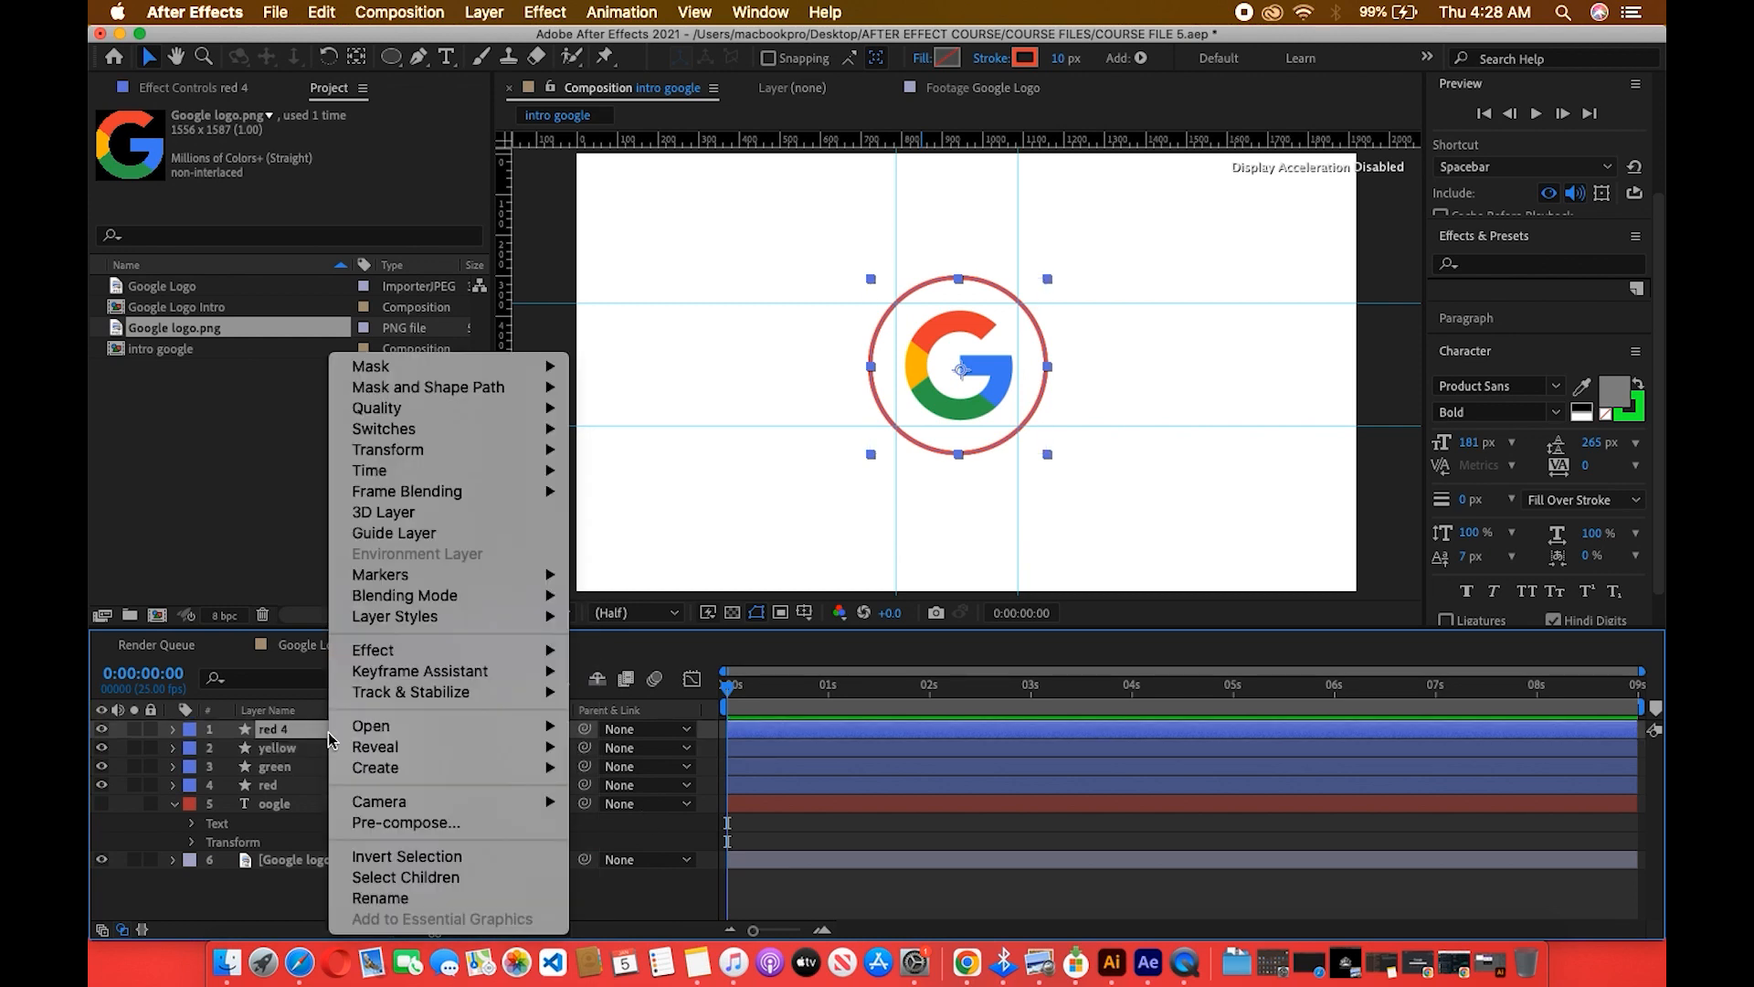
left_click(423, 897)
type("b")
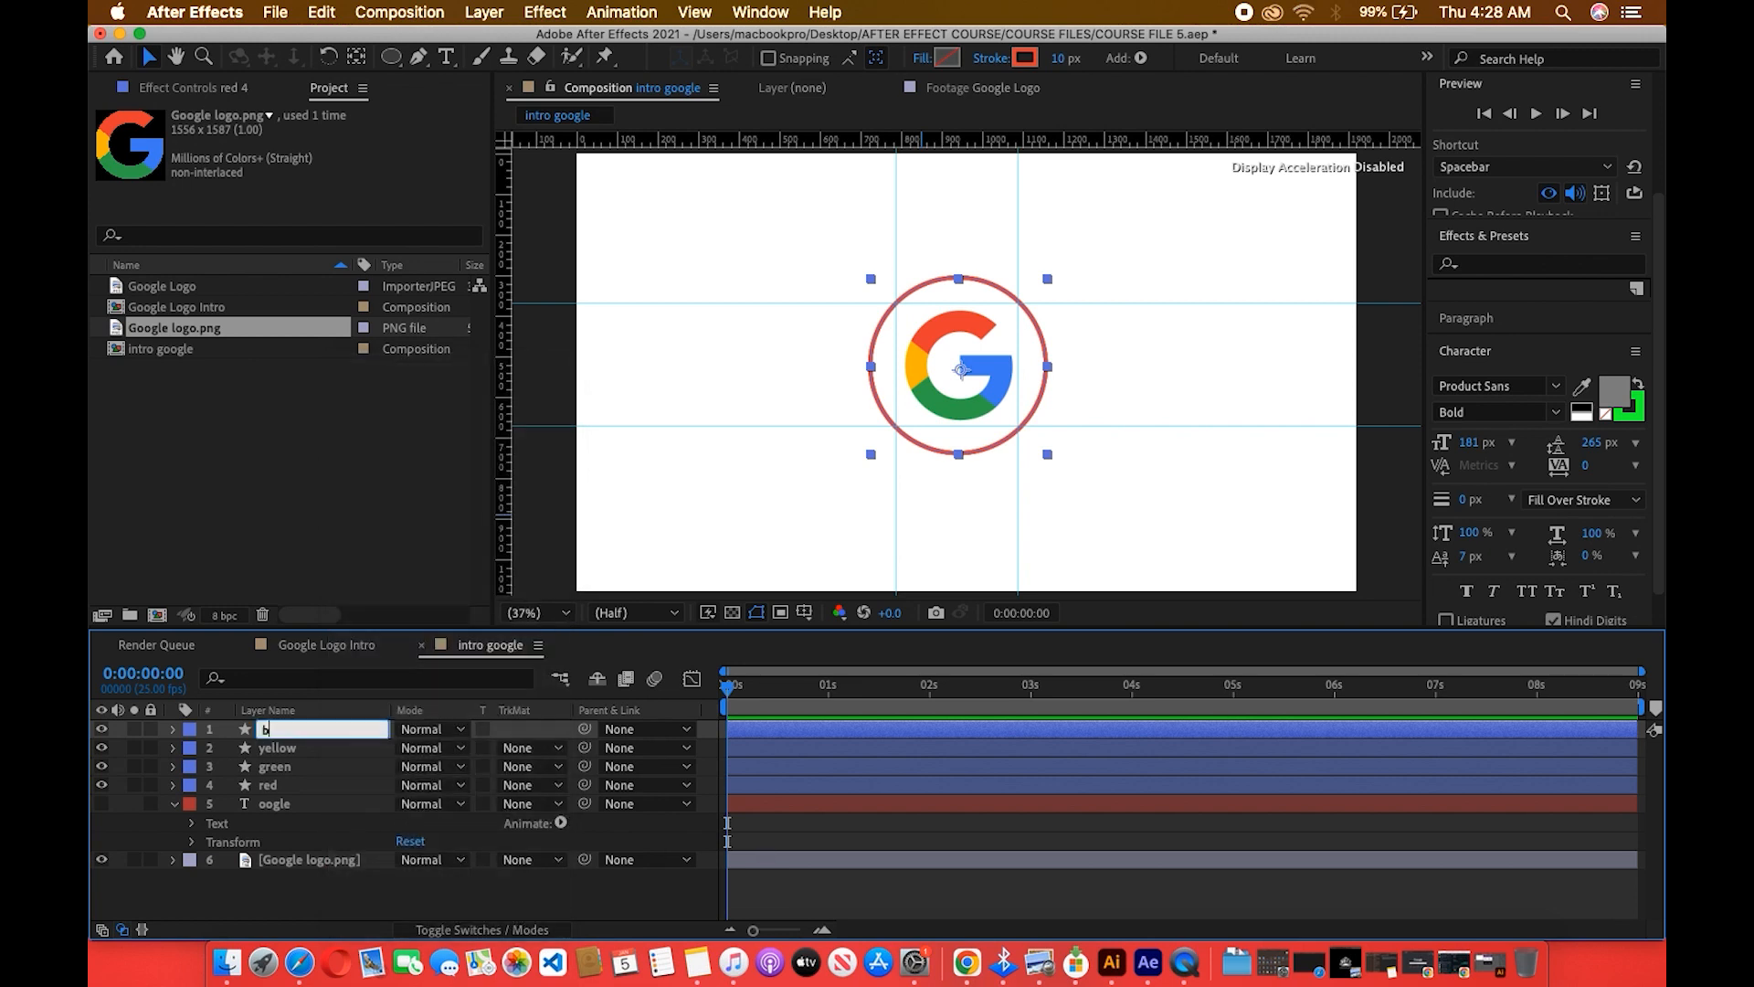
type("lue")
left_click(335, 747)
Compare the circle sizes and layers of the finished Google Logo Intro composition with those in the intro google composition.
double_click(195, 350)
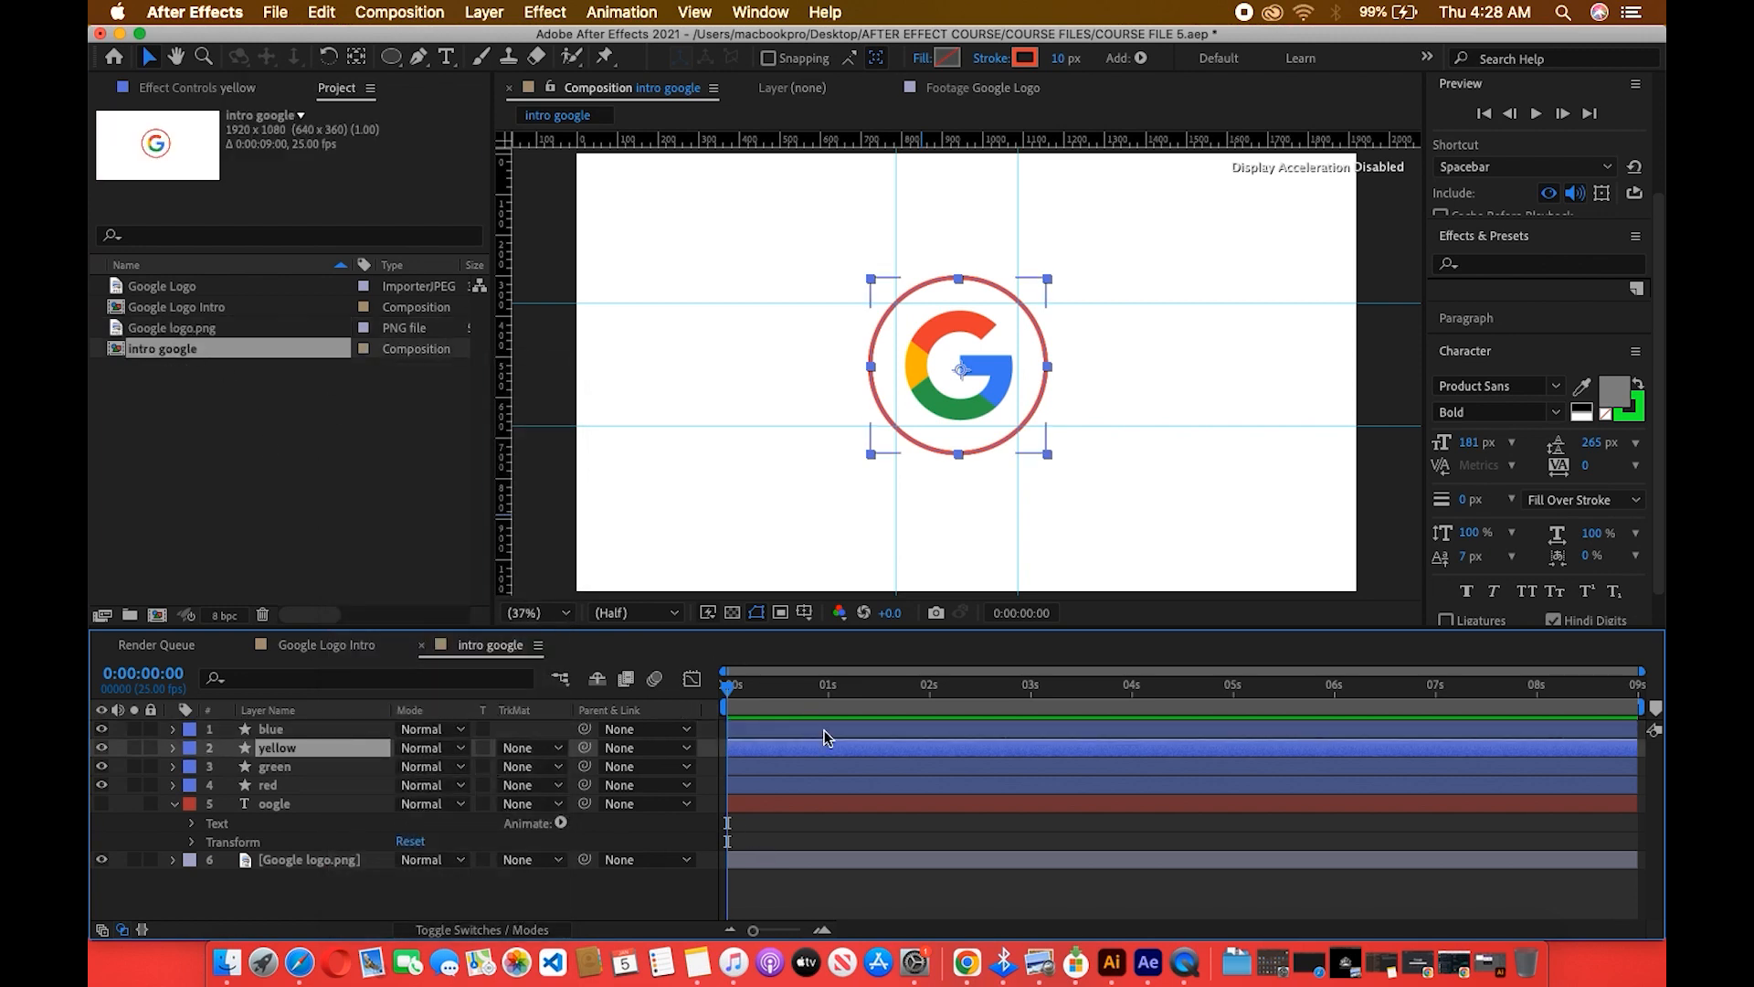
double_click(210, 308)
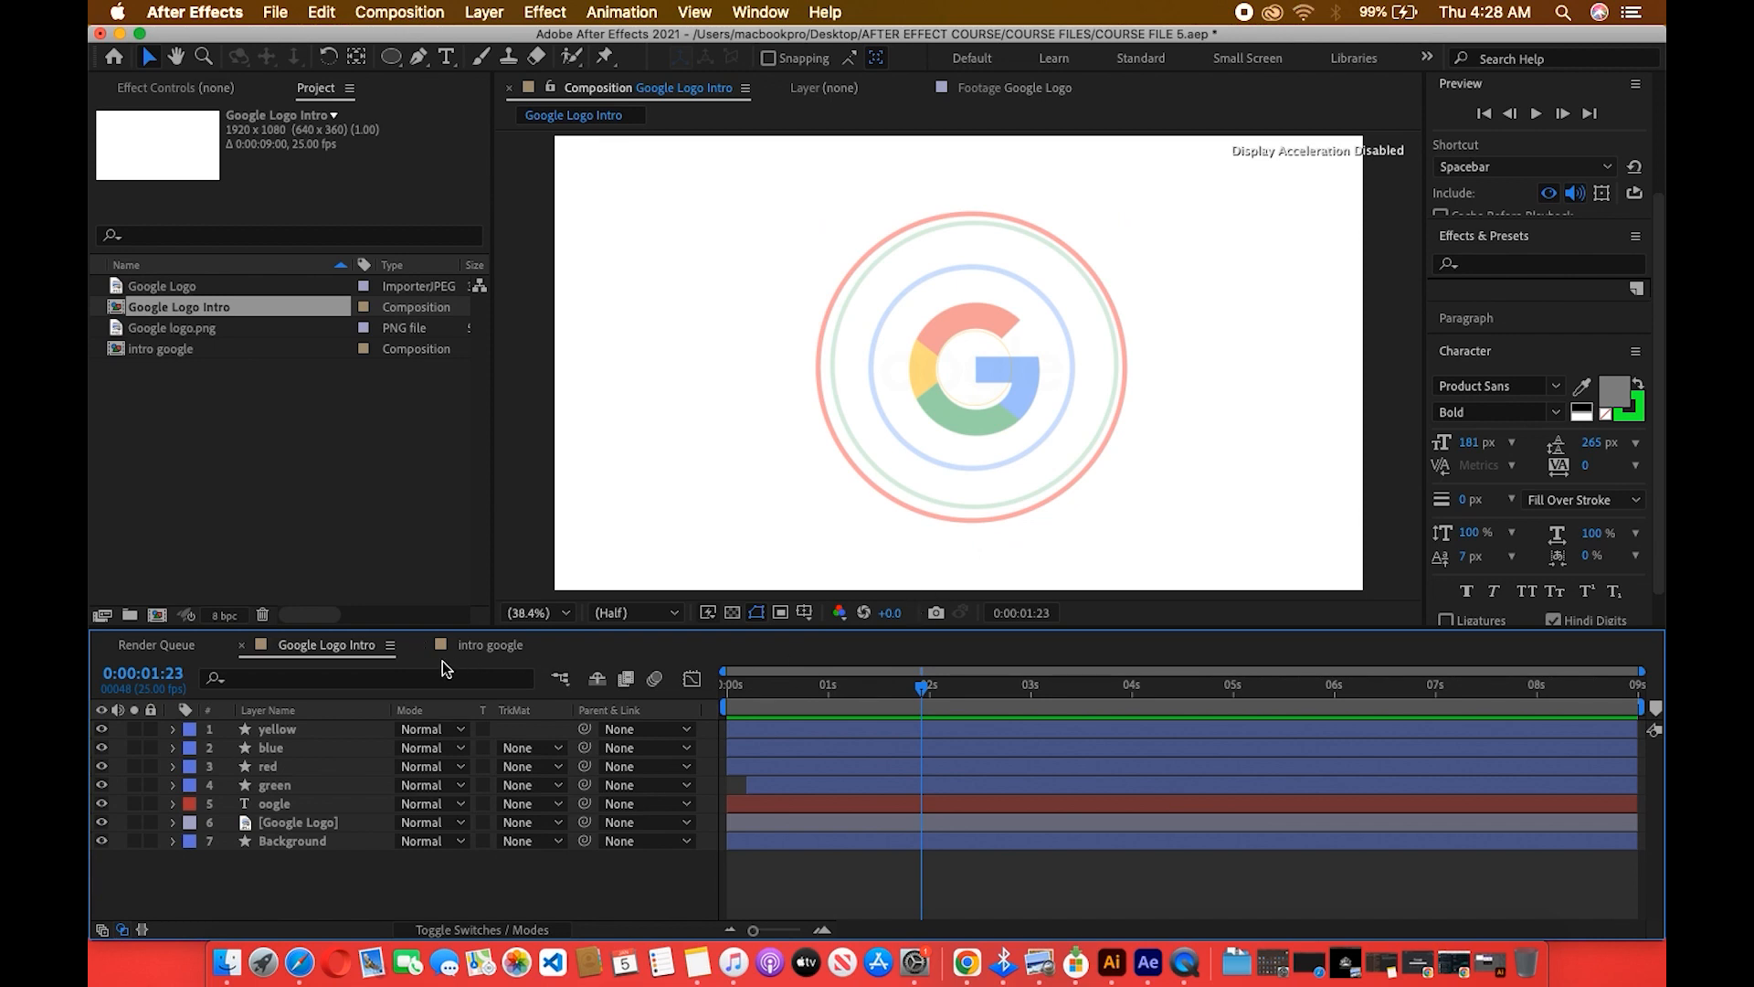
left_click(463, 651)
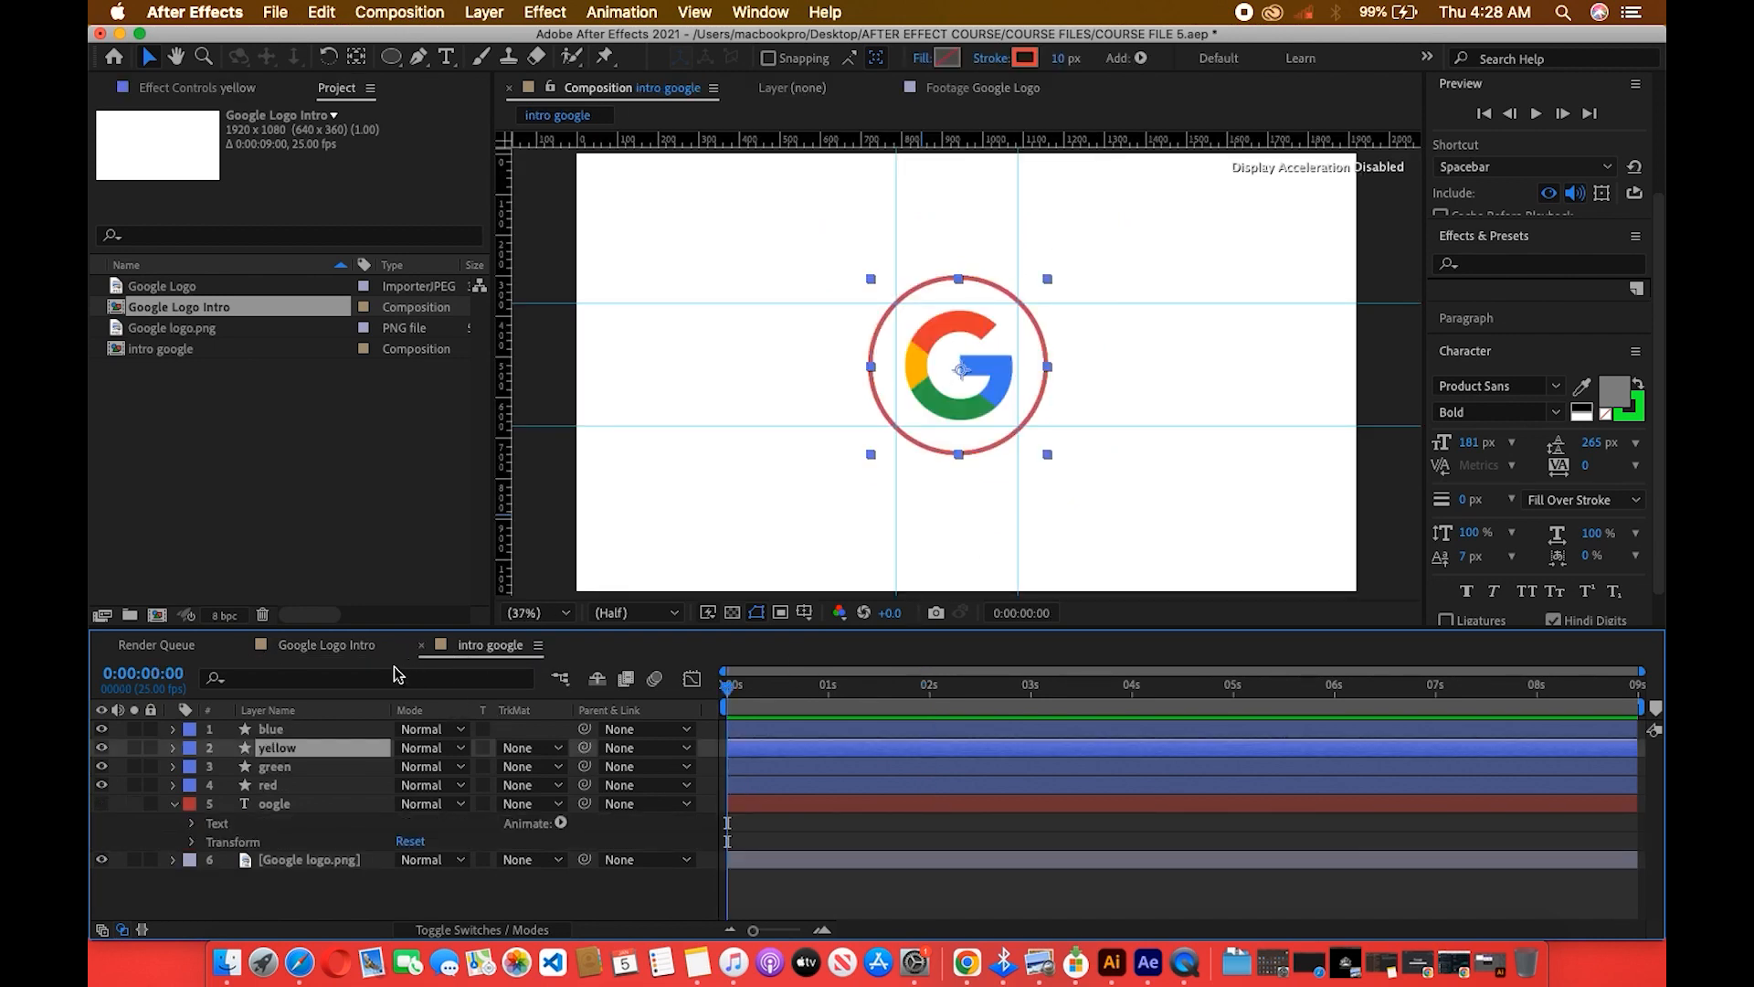
left_click(344, 648)
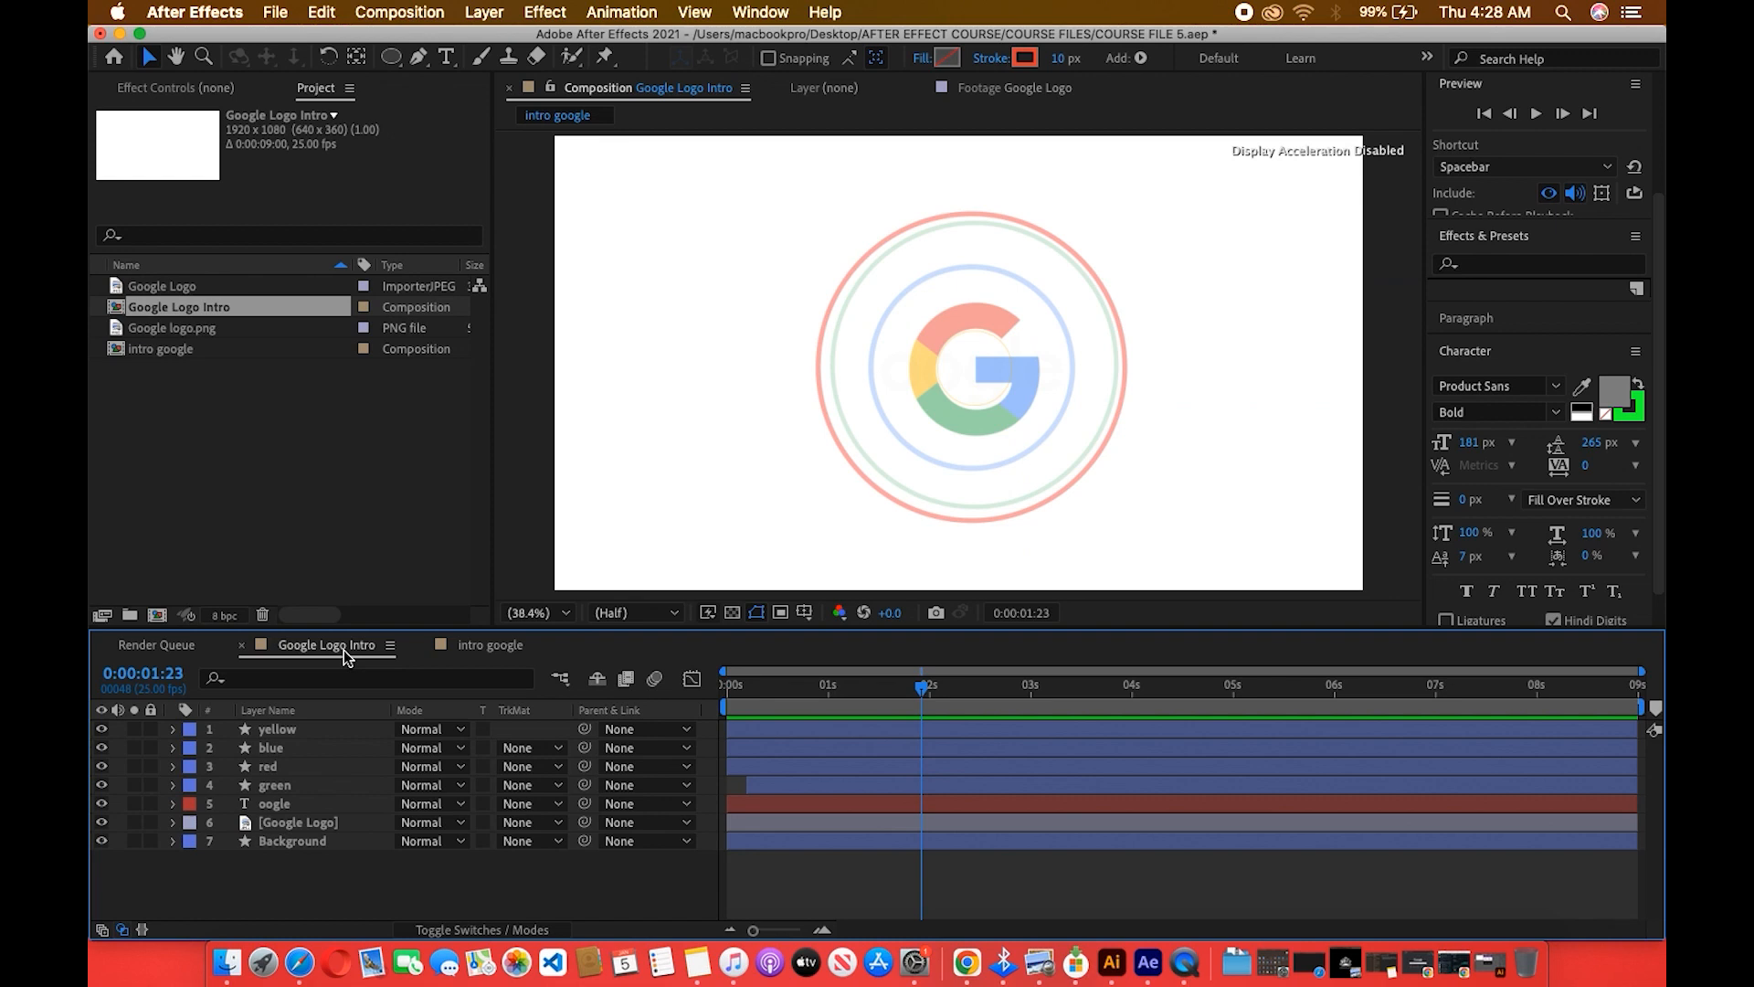
left_click(459, 645)
left_click(344, 649)
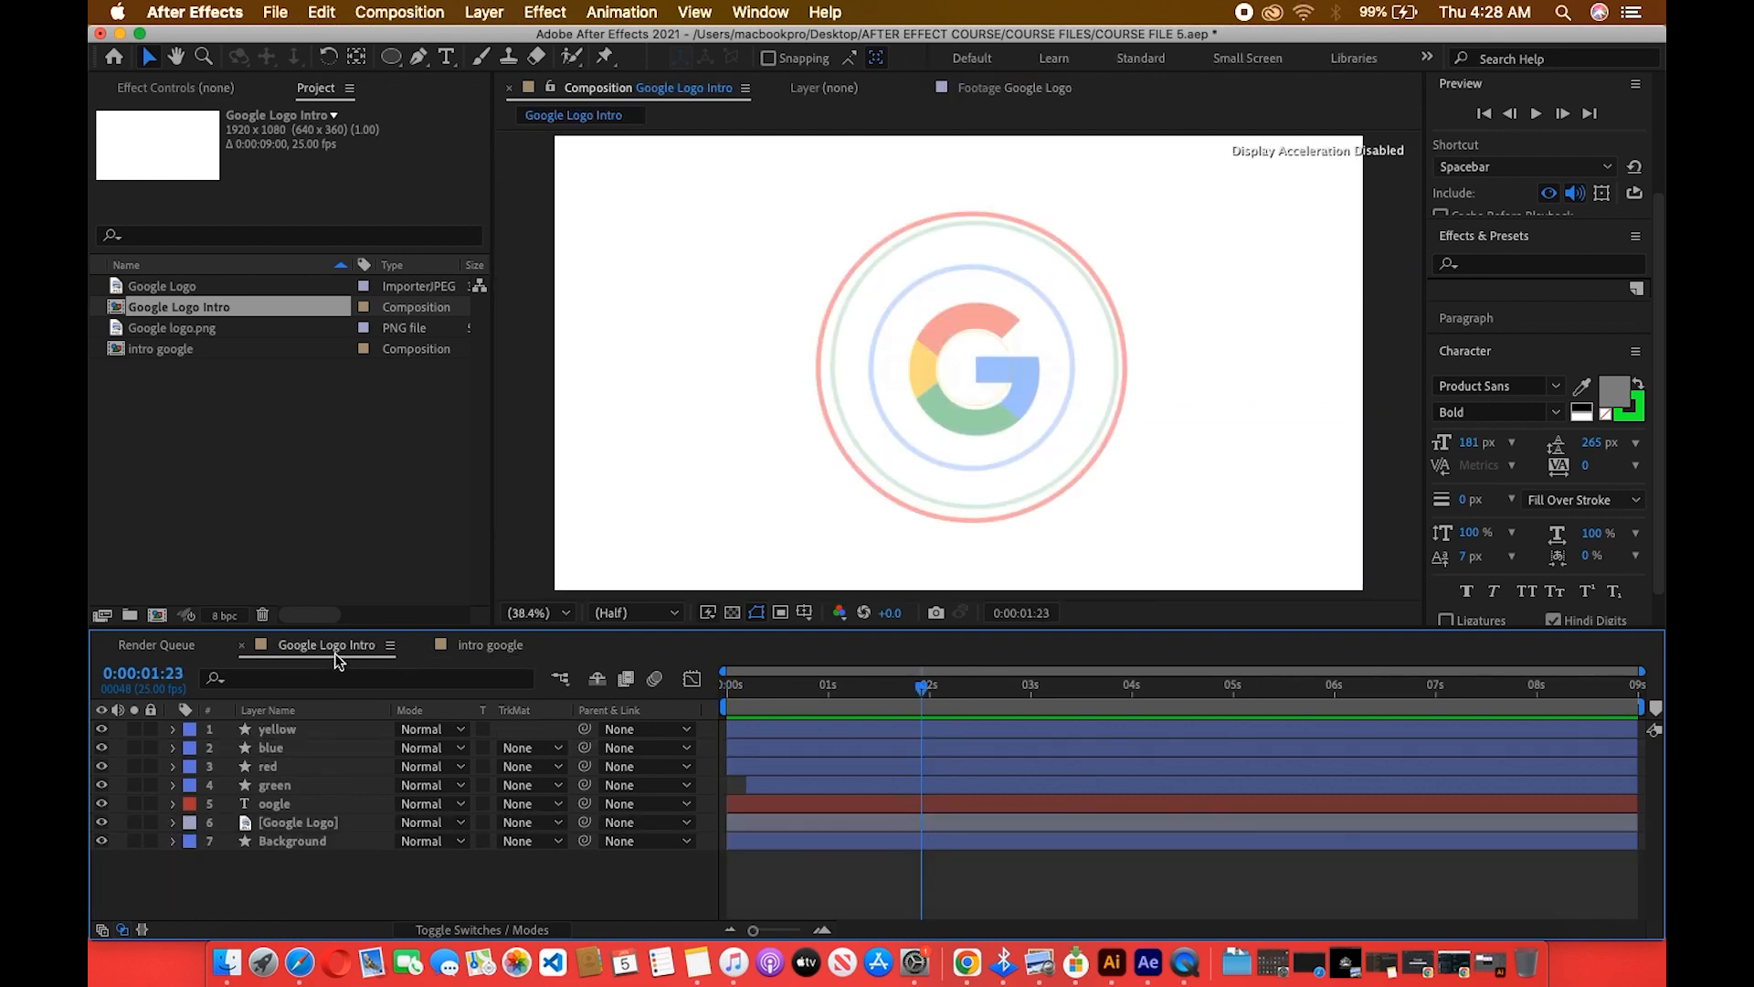
left_click(478, 645)
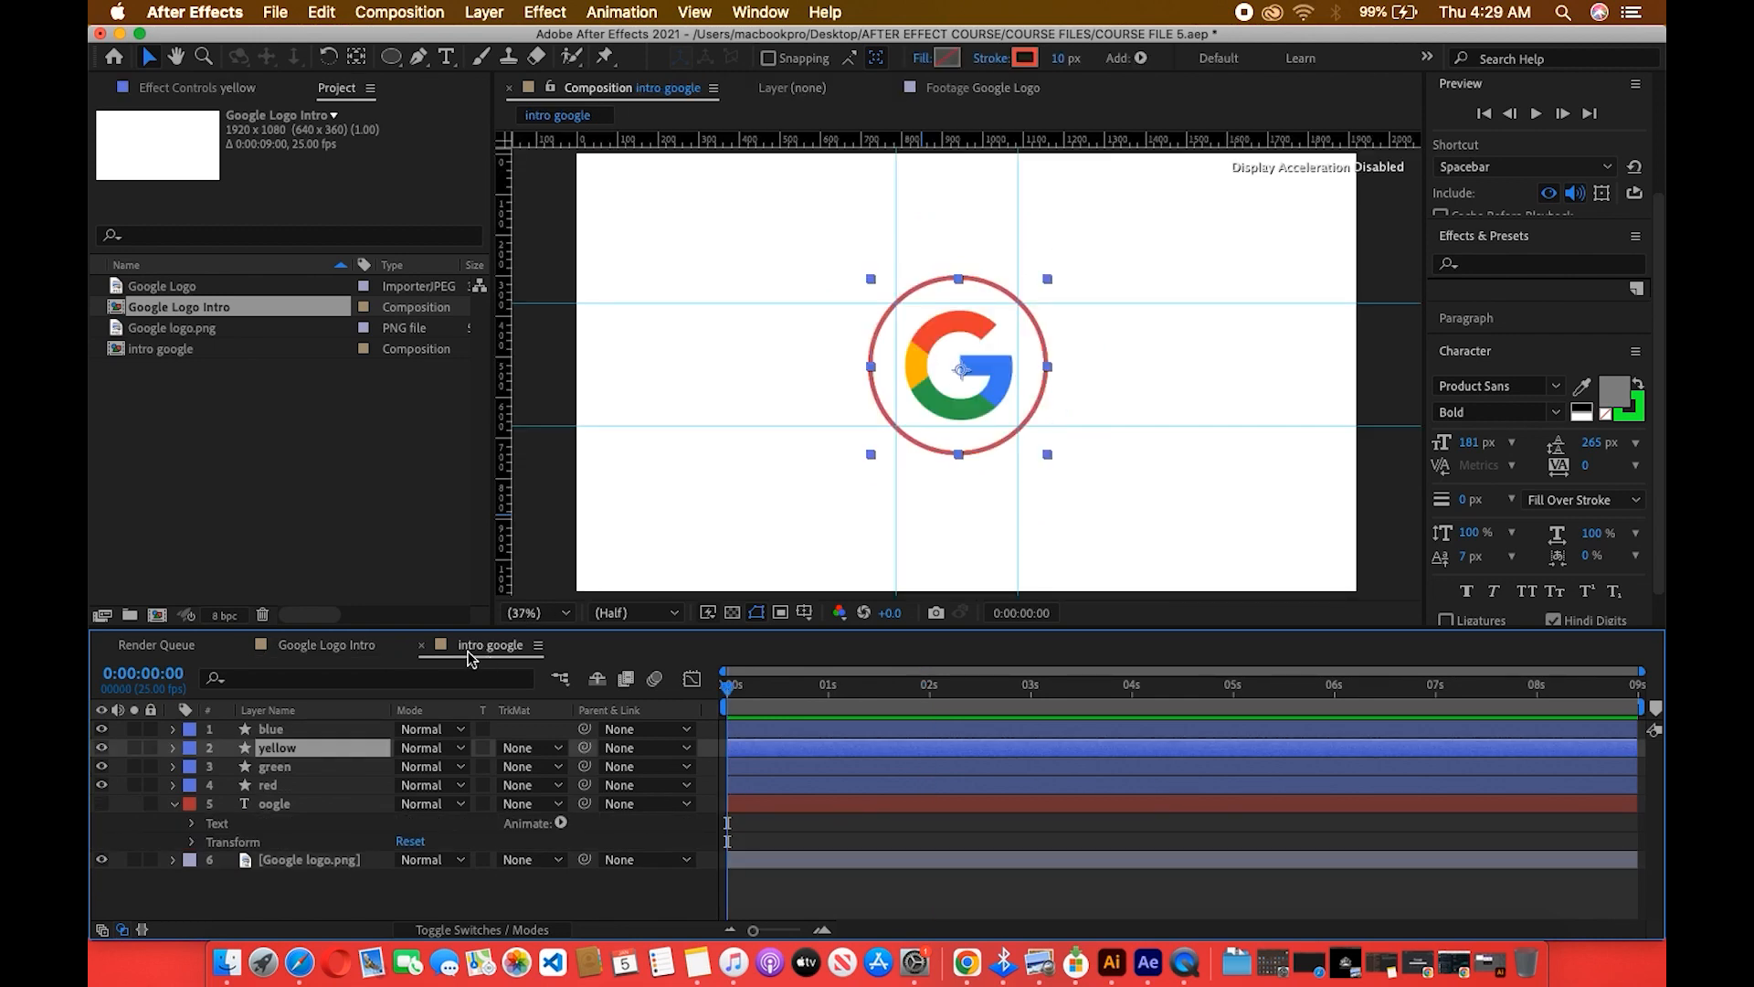
left_click(324, 648)
left_click(460, 648)
Scale the yellow circle layer down to 75% in its transform properties.
left_click(174, 747)
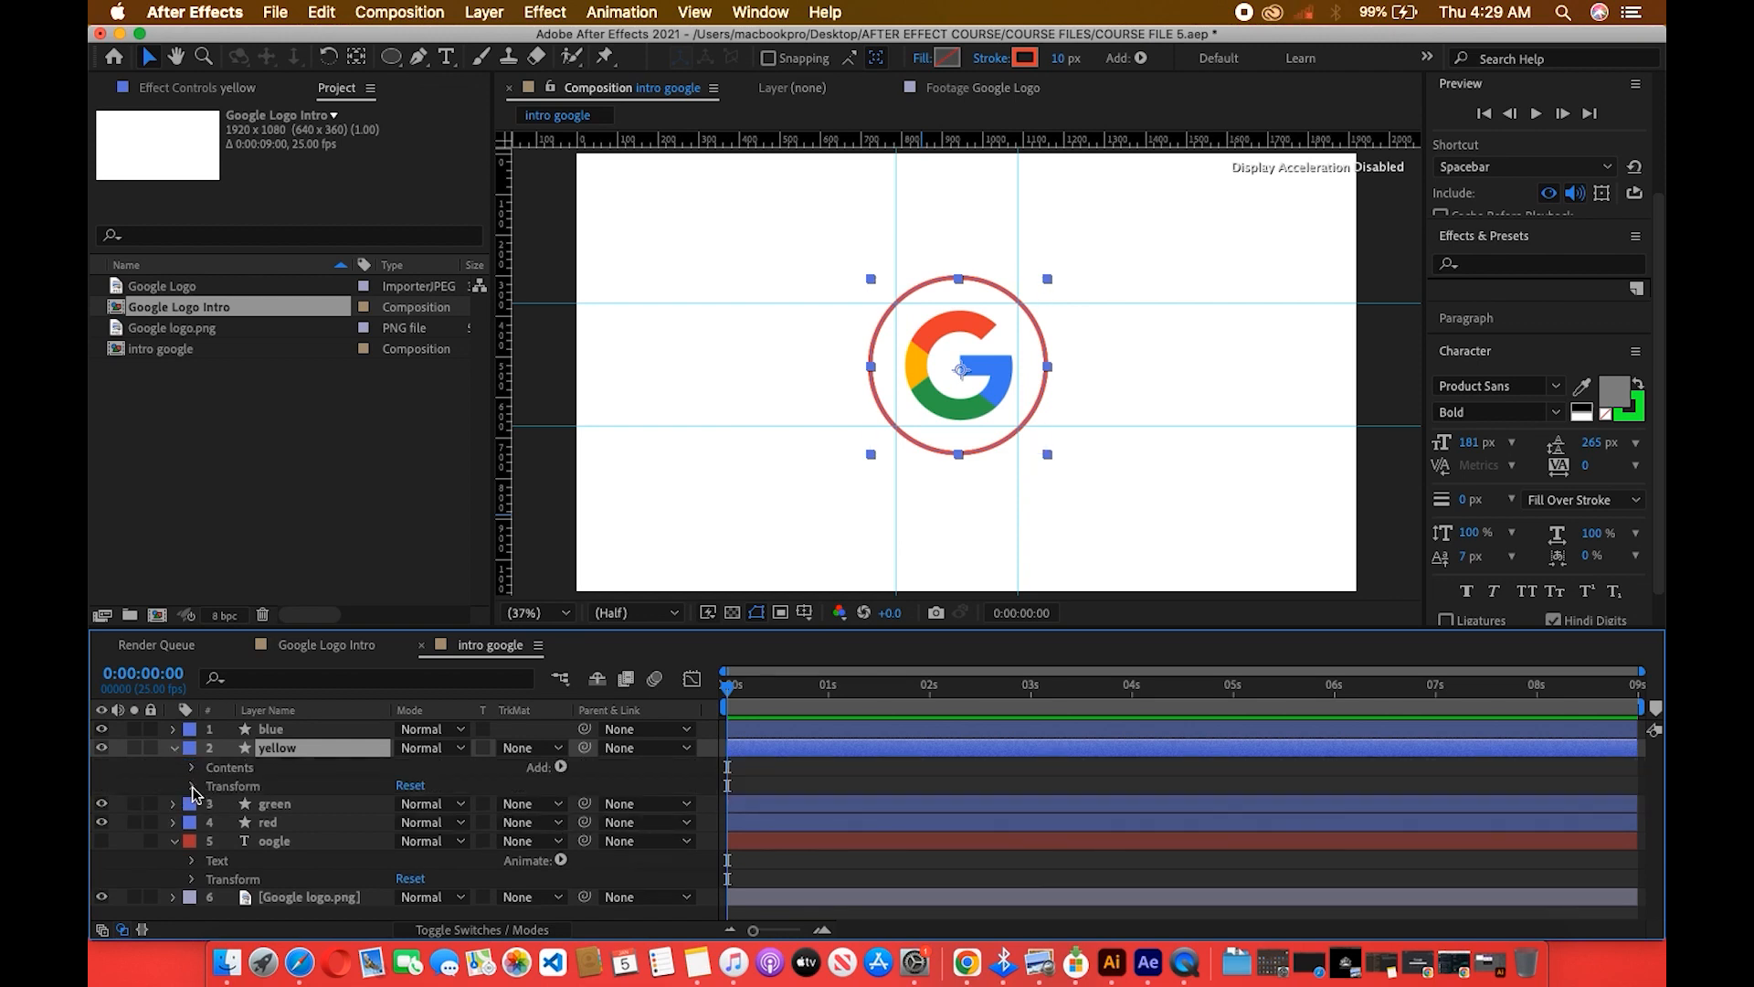
left_click(193, 785)
left_click_drag(428, 841, 402, 845)
Set the yellow circle's stroke colour to FBBC05, matching the logo's yellow, and its stroke width to 4 px.
left_click(1024, 57)
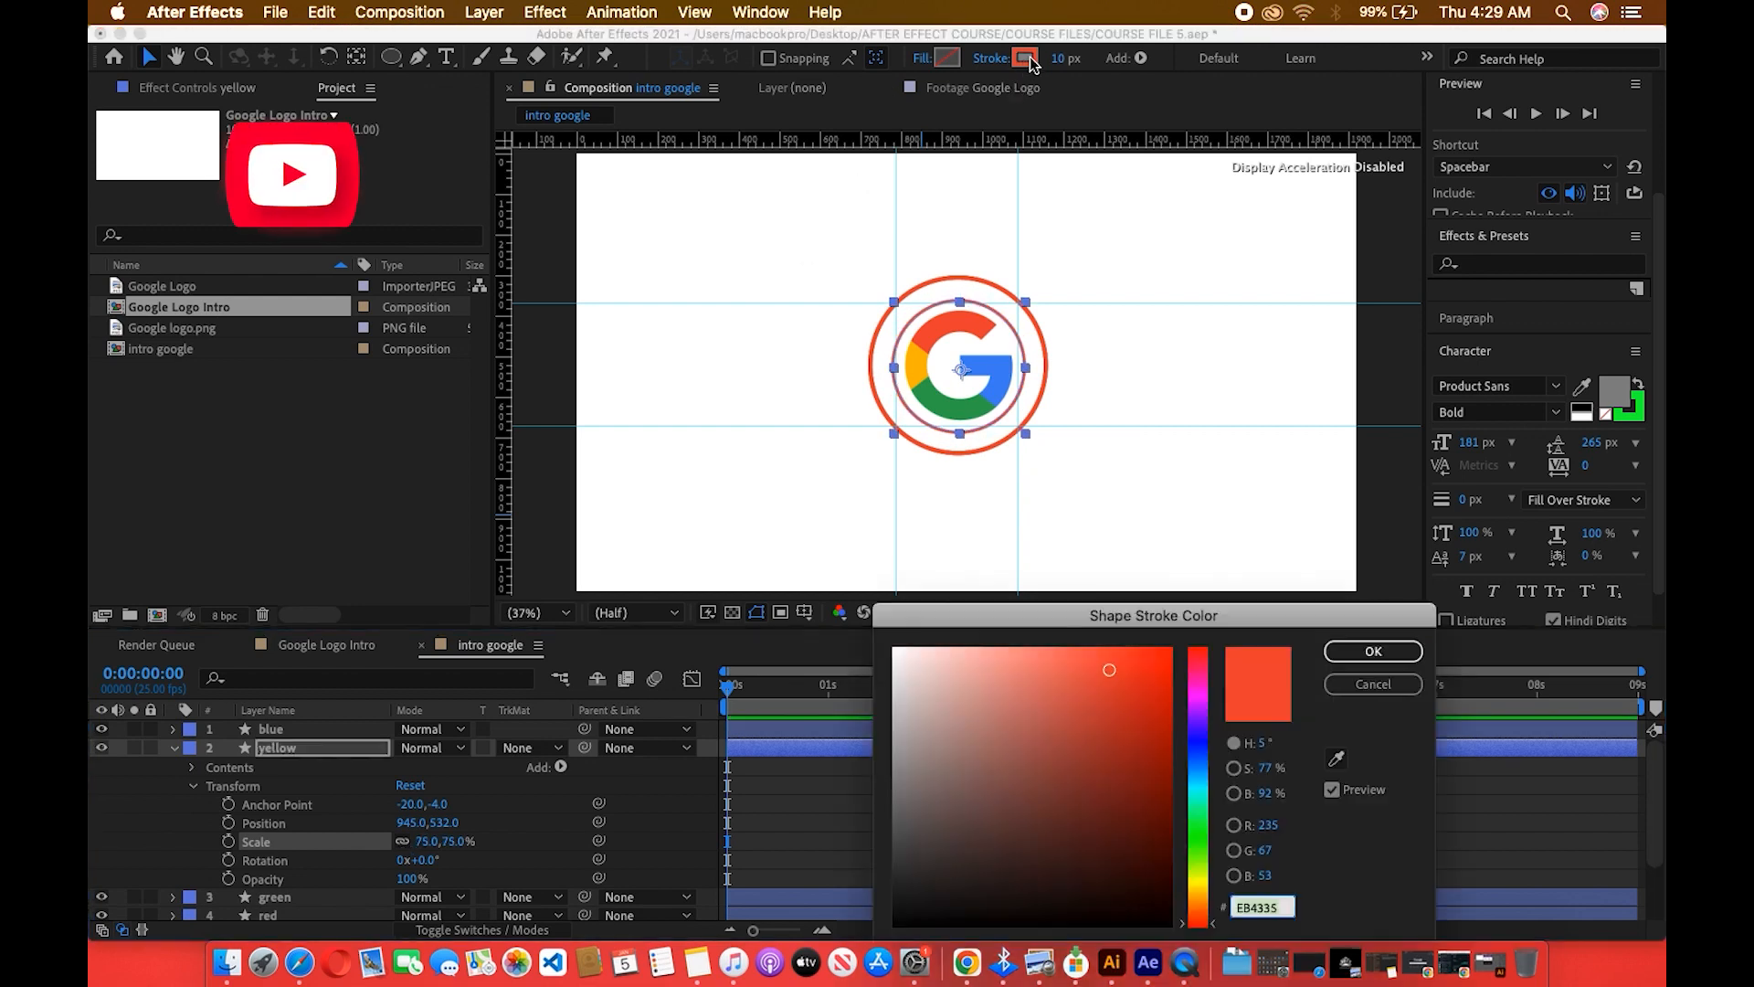
type("FBBC05")
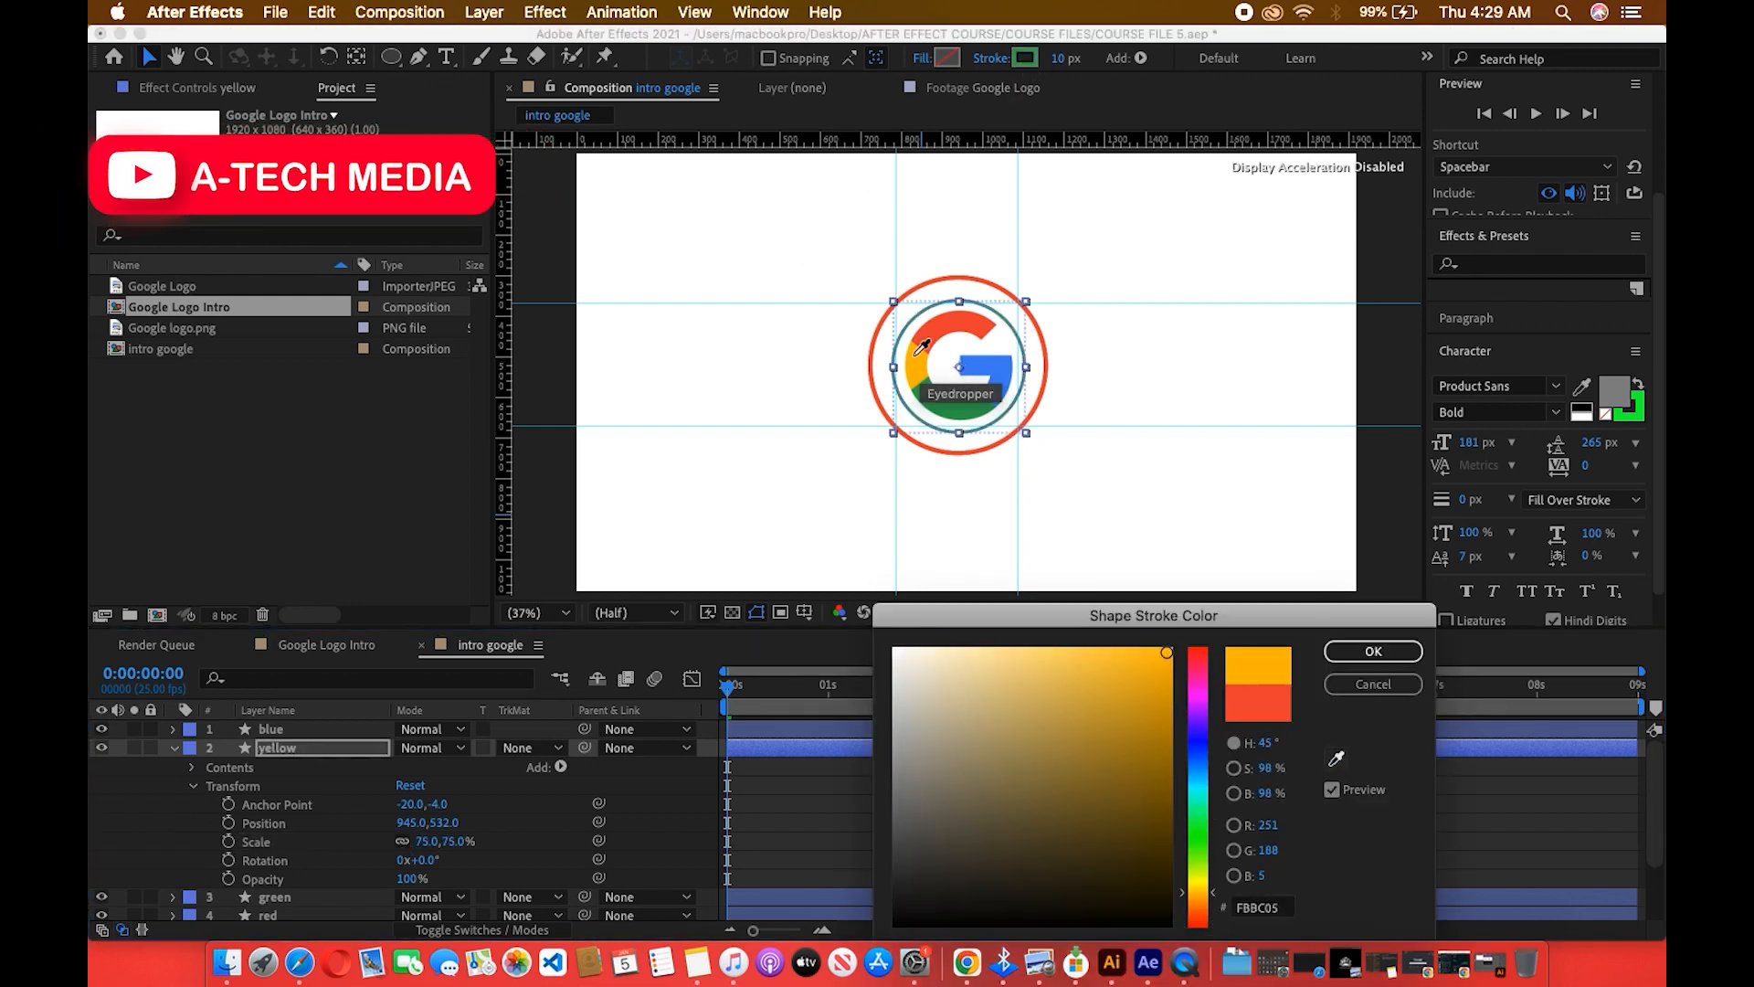
left_click(1373, 650)
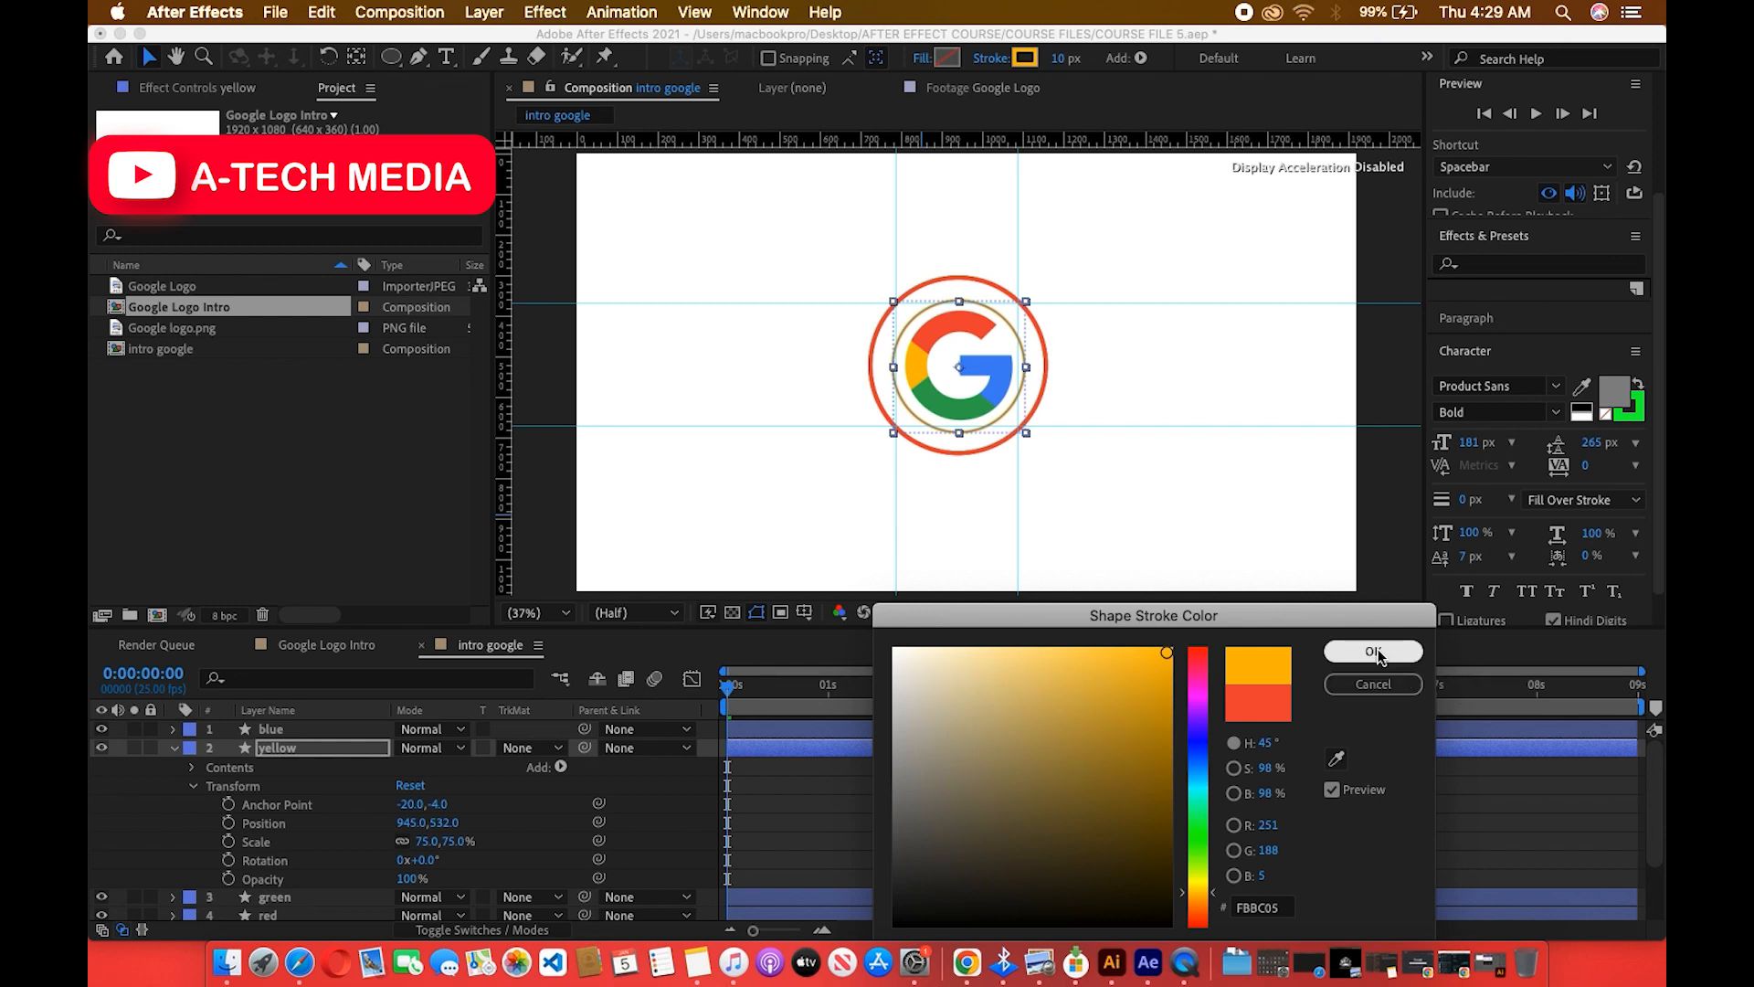
left_click_drag(1059, 69, 1050, 64)
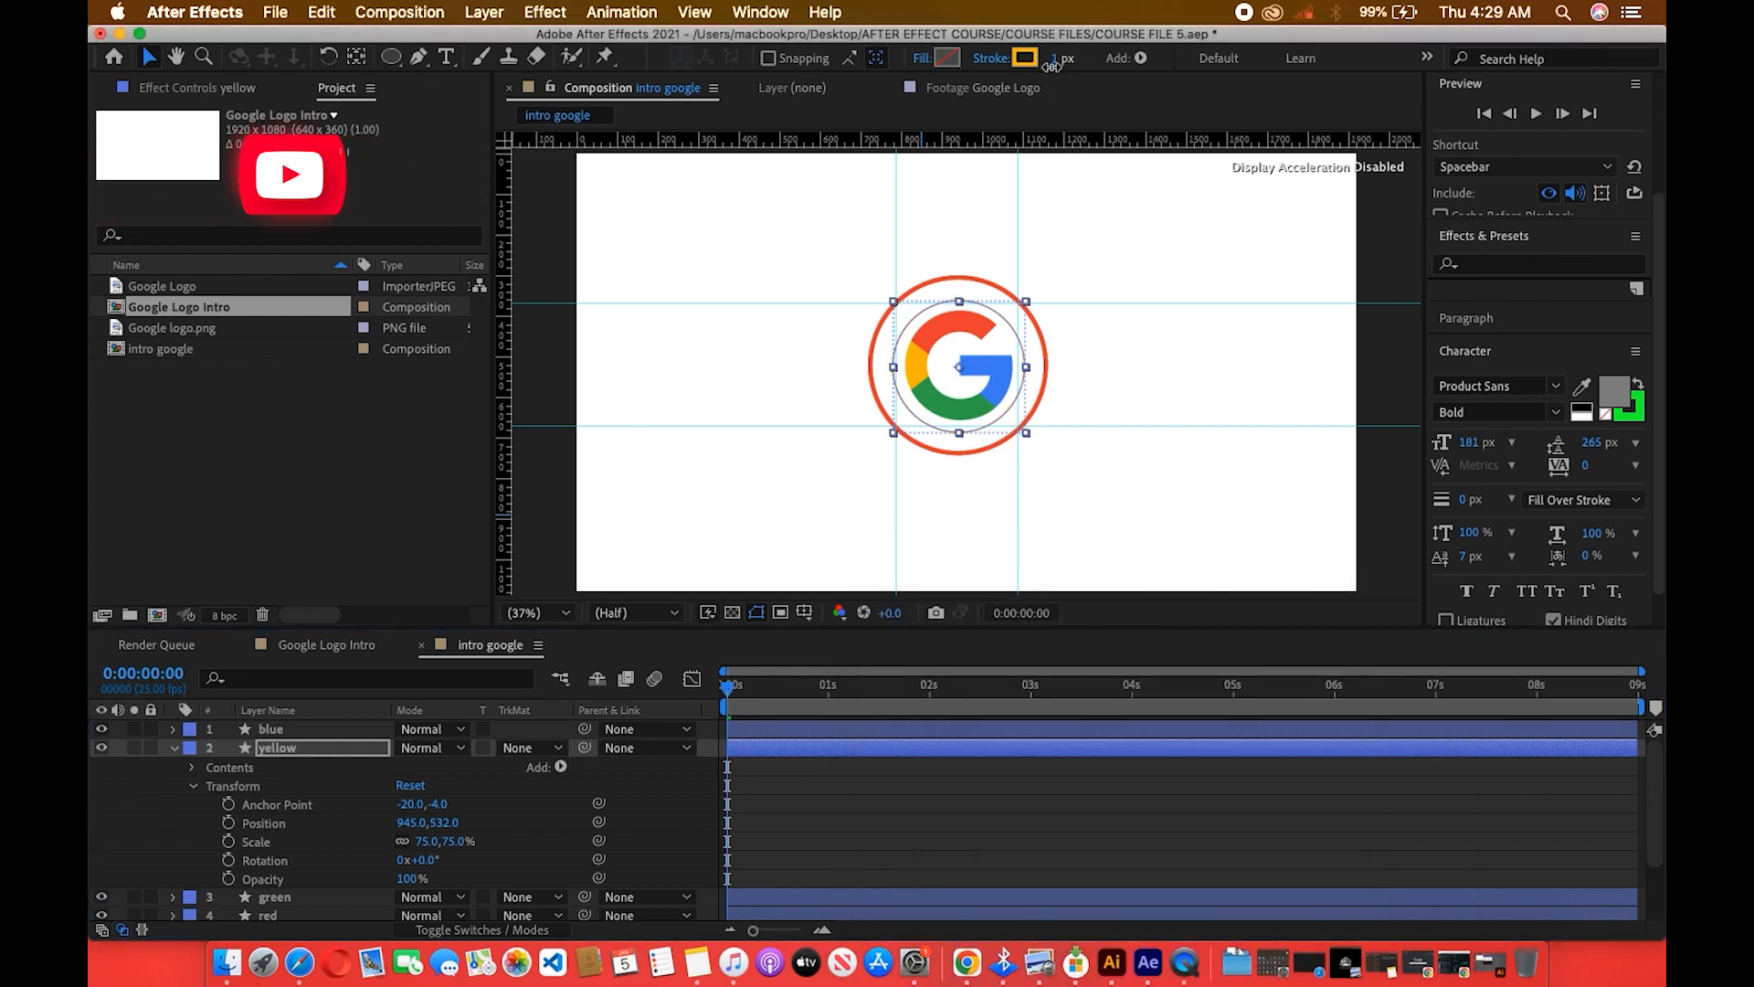
left_click(1058, 59)
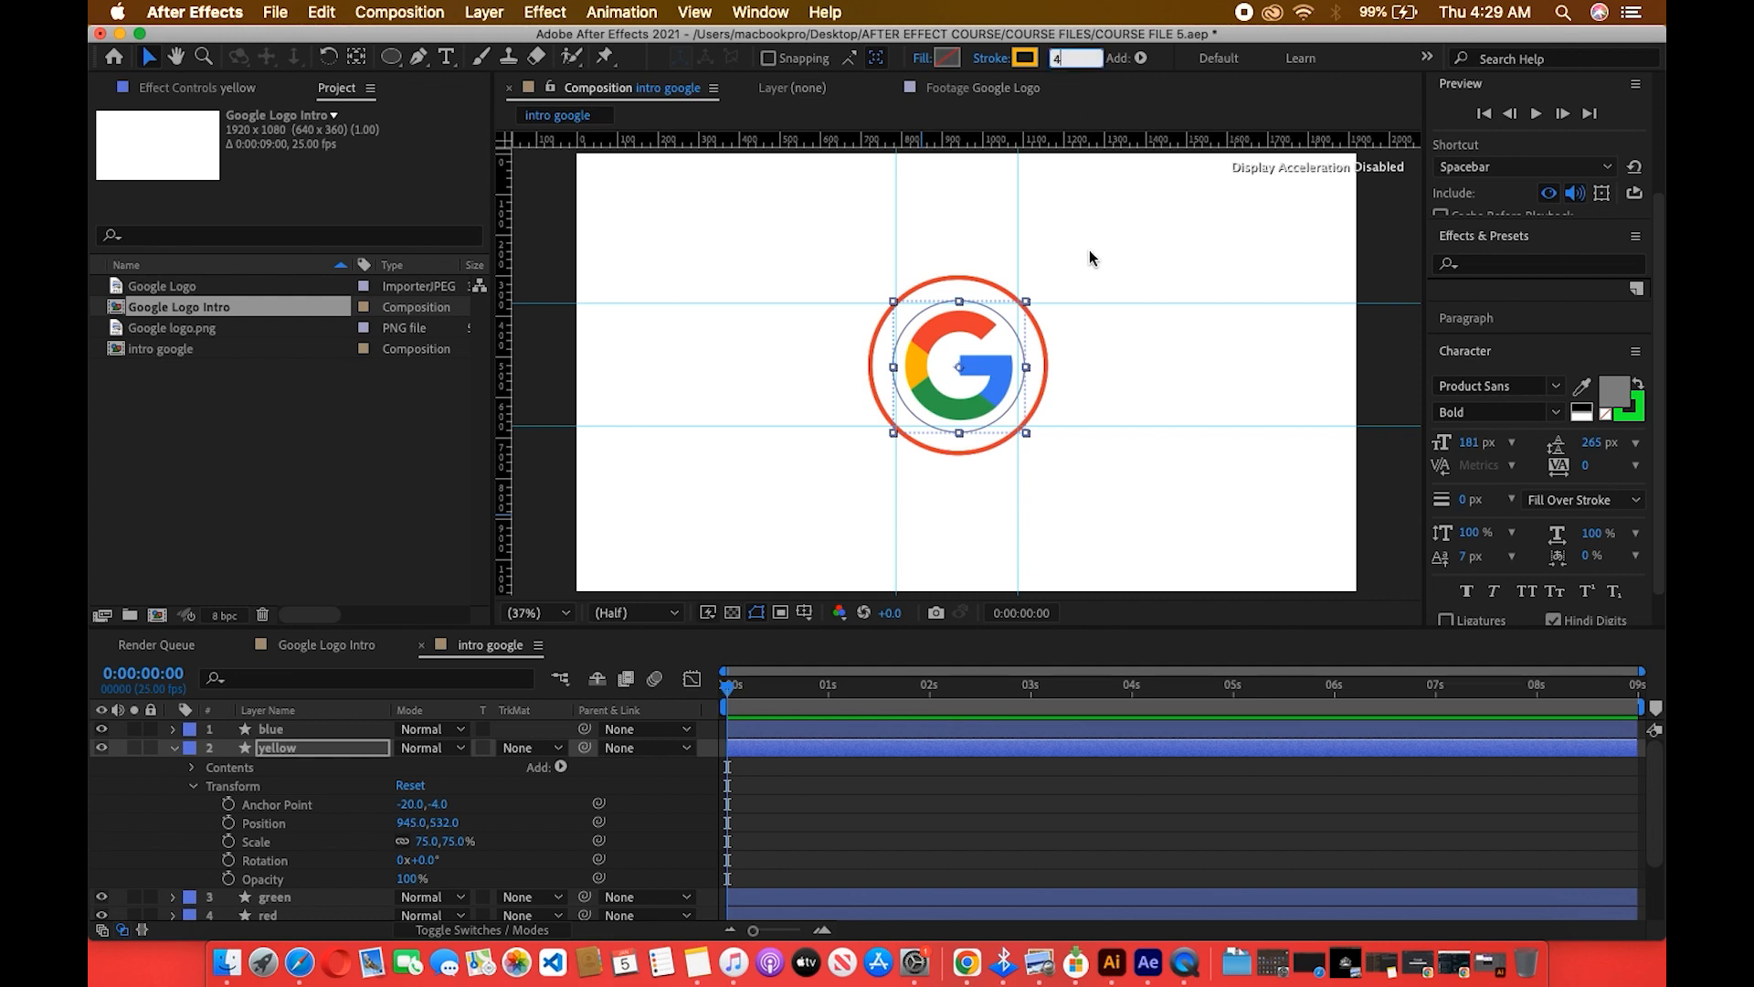
left_click(1077, 482)
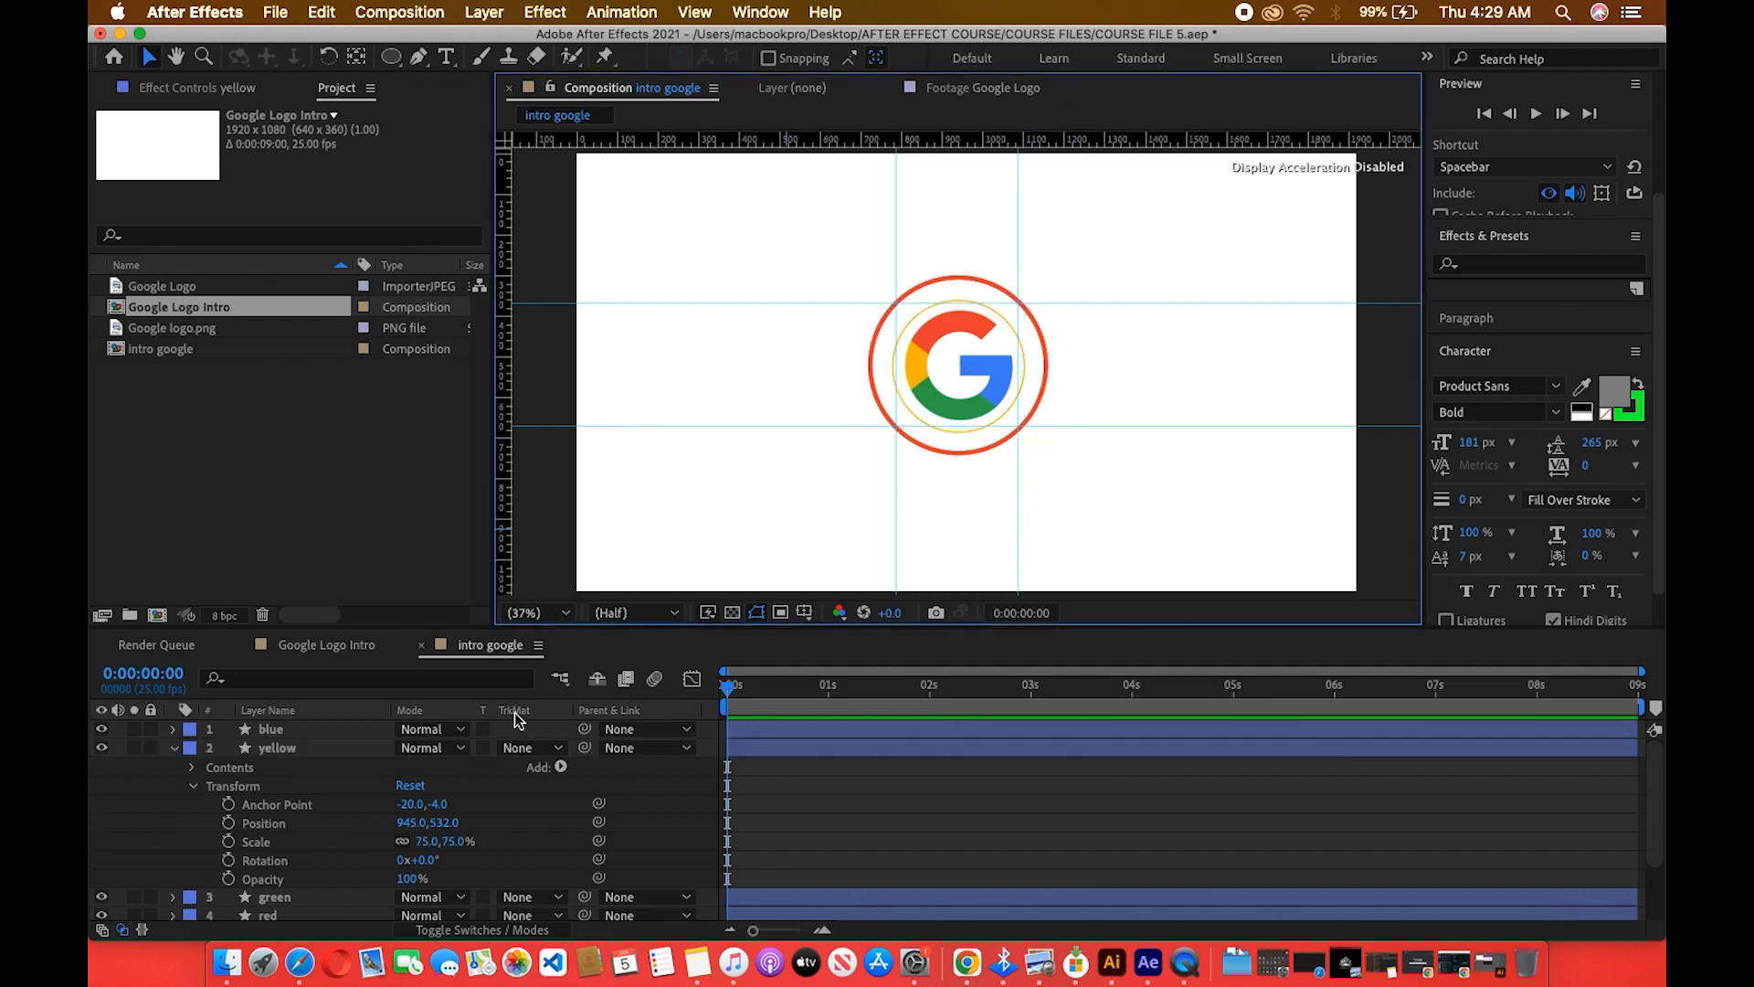
left_click(171, 751)
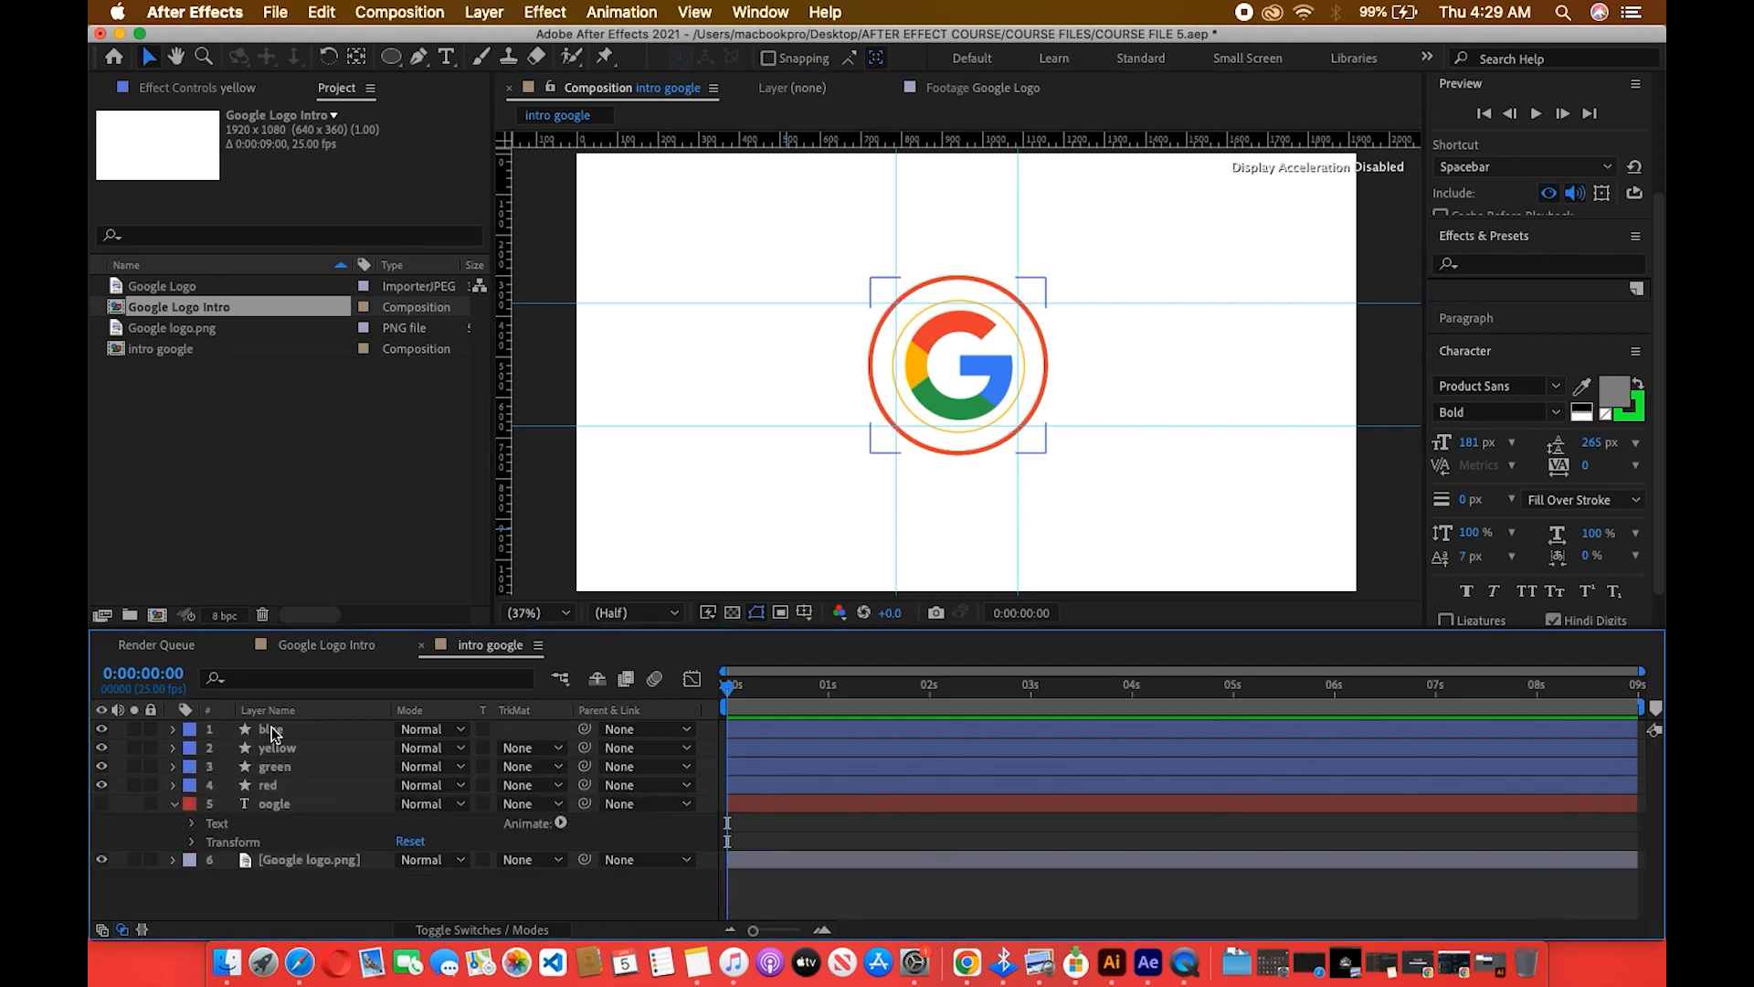
Change the blue layer's circle stroke to the G logo's blue, 4285F4, by sampling it with the eyedropper.
left_click(271, 728)
left_click(1024, 57)
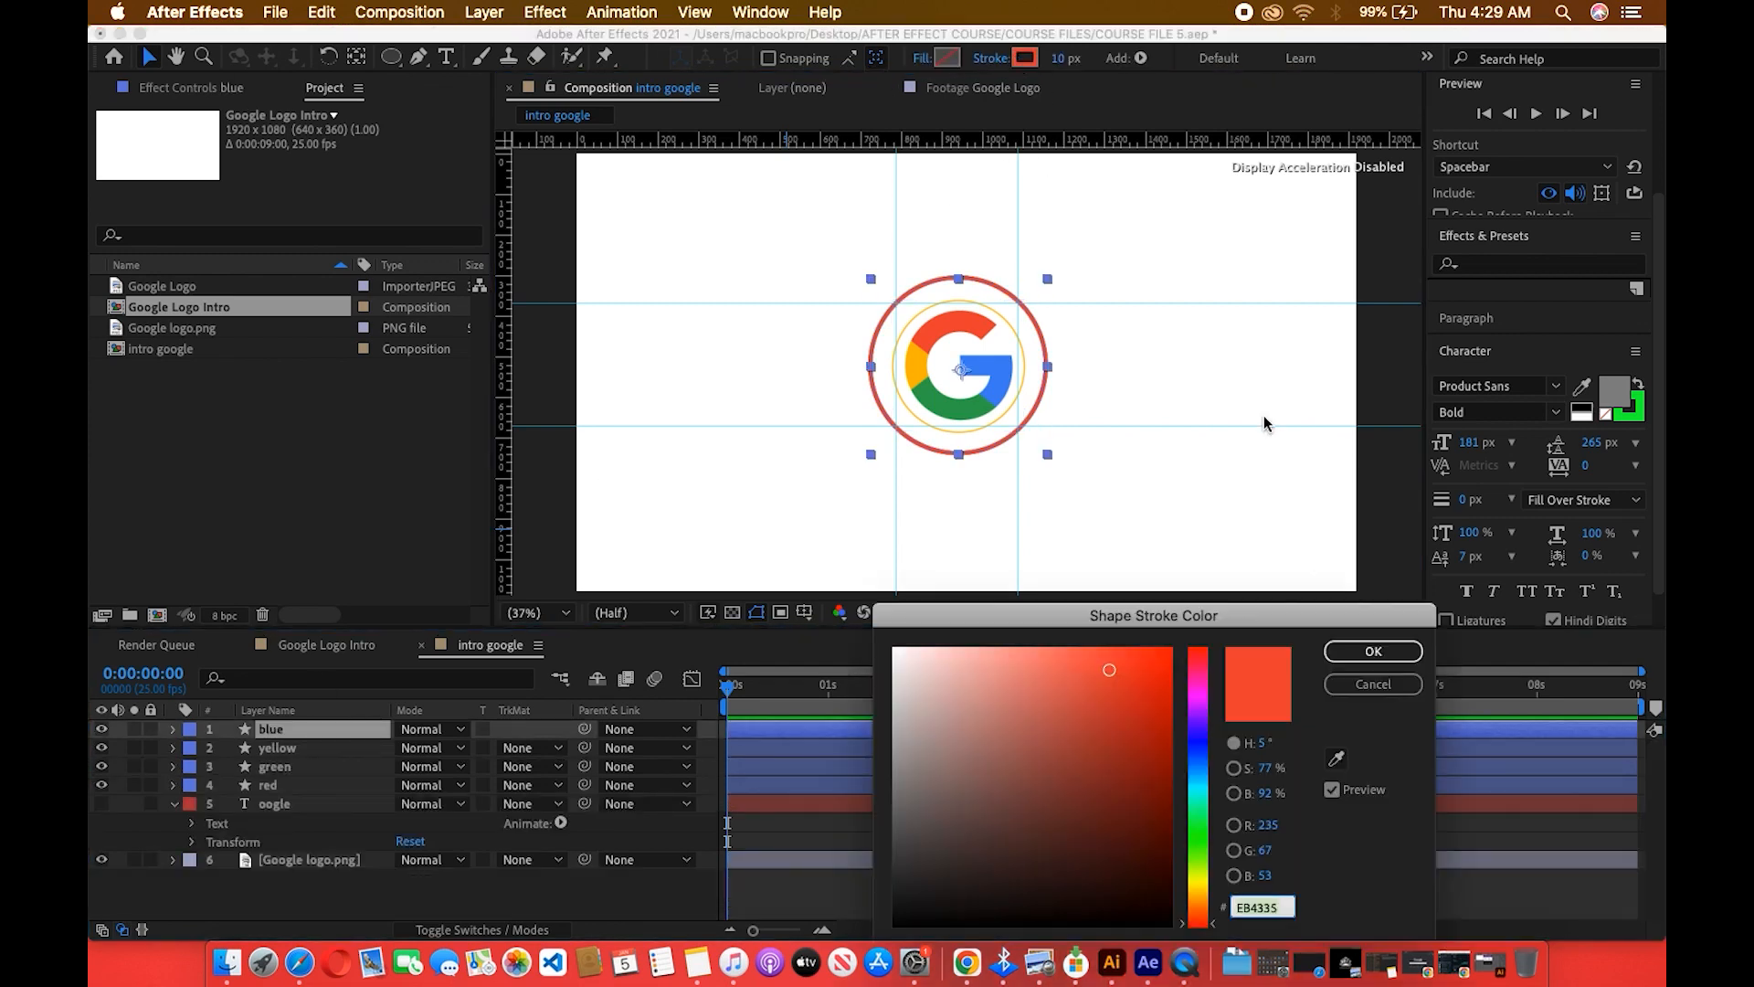
left_click(1335, 760)
left_click(997, 372)
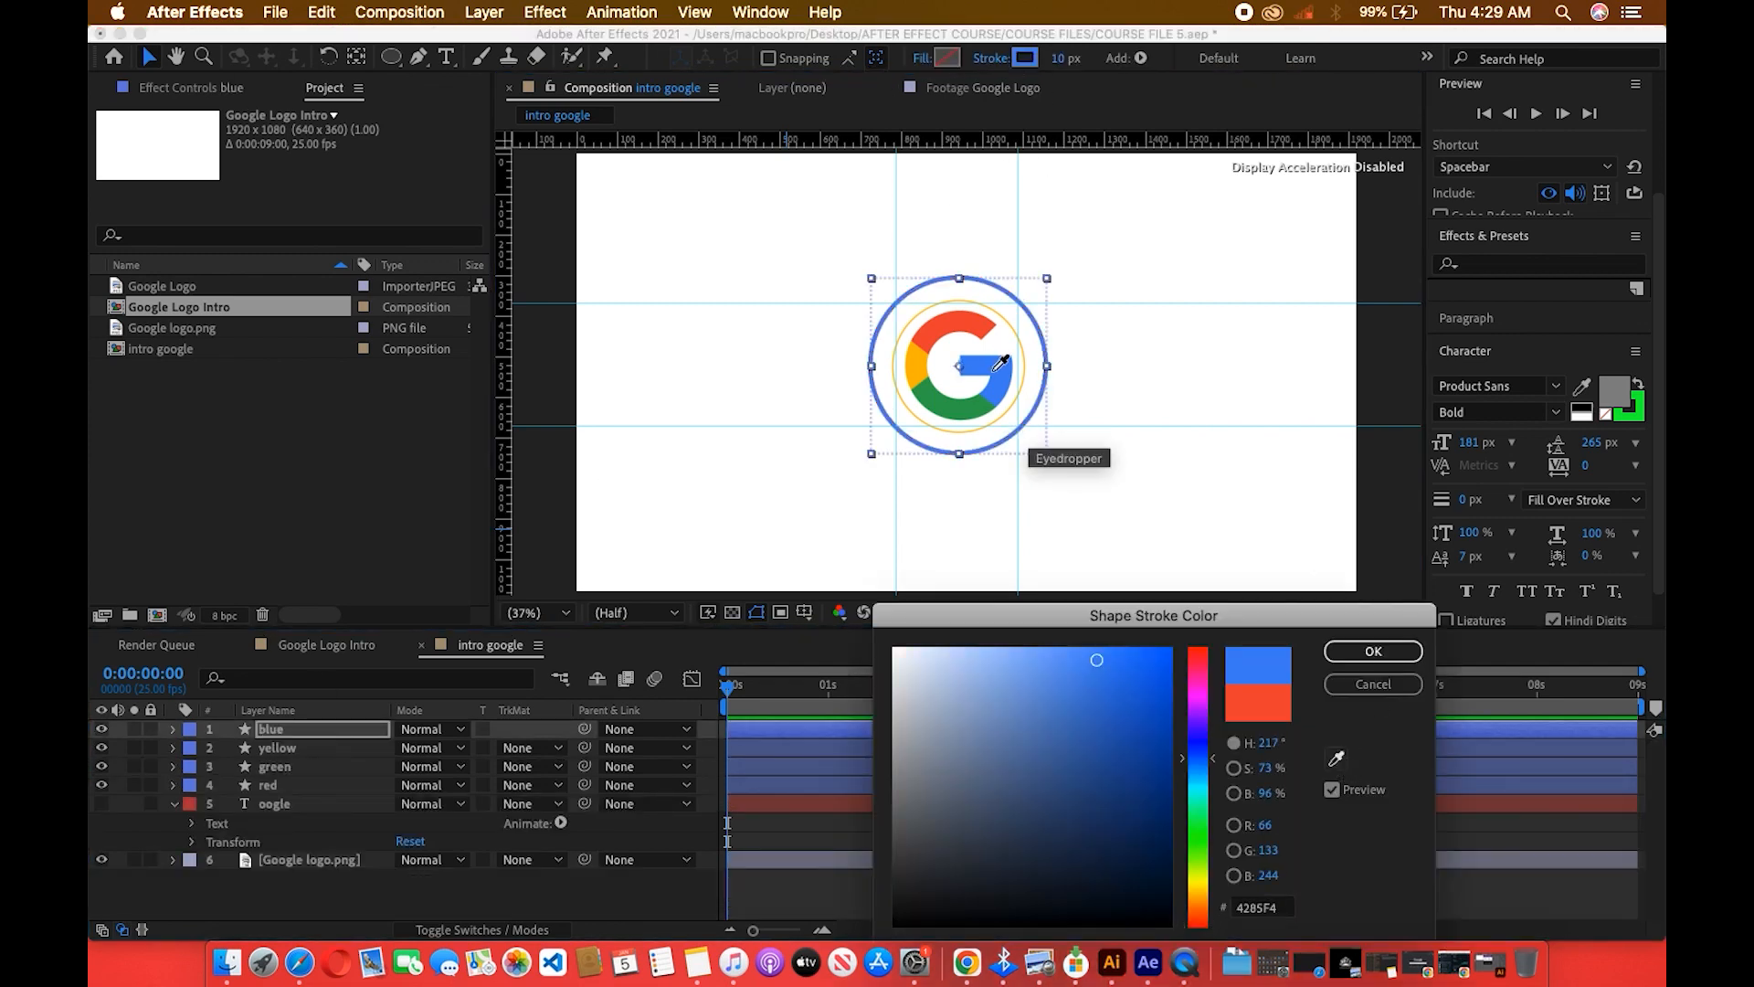
left_click(1372, 651)
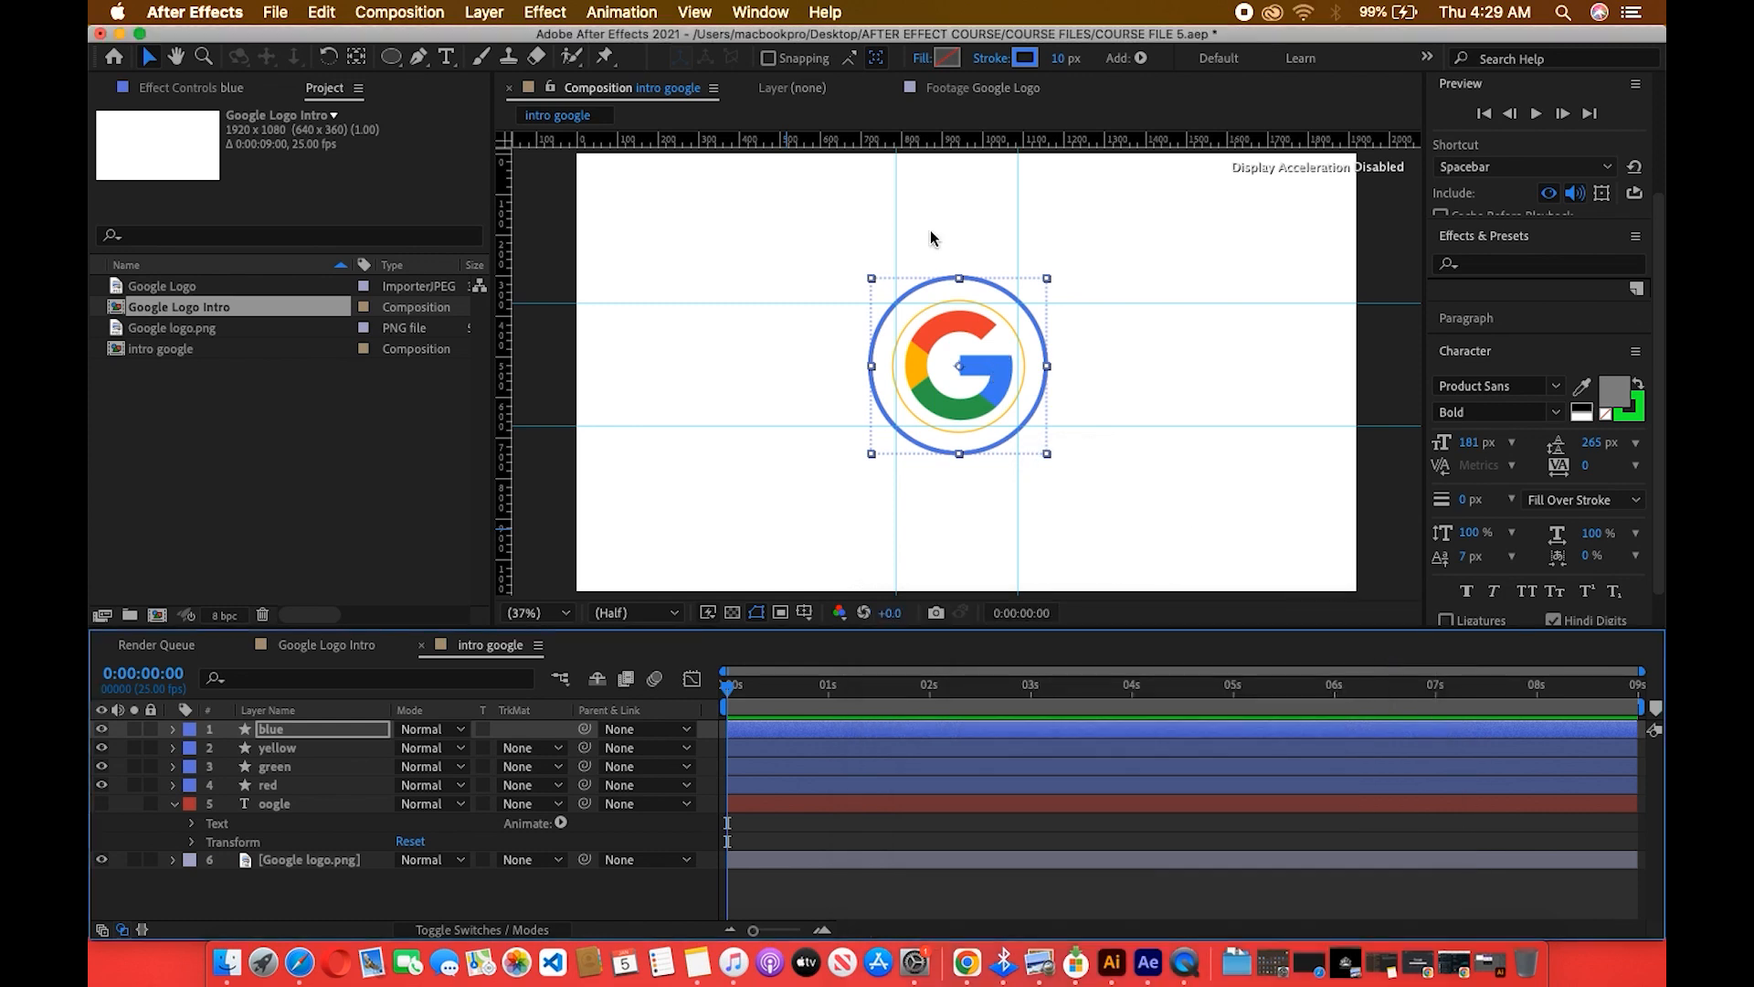
Scale the blue circle layer up to 121% in its transform properties.
left_click(173, 729)
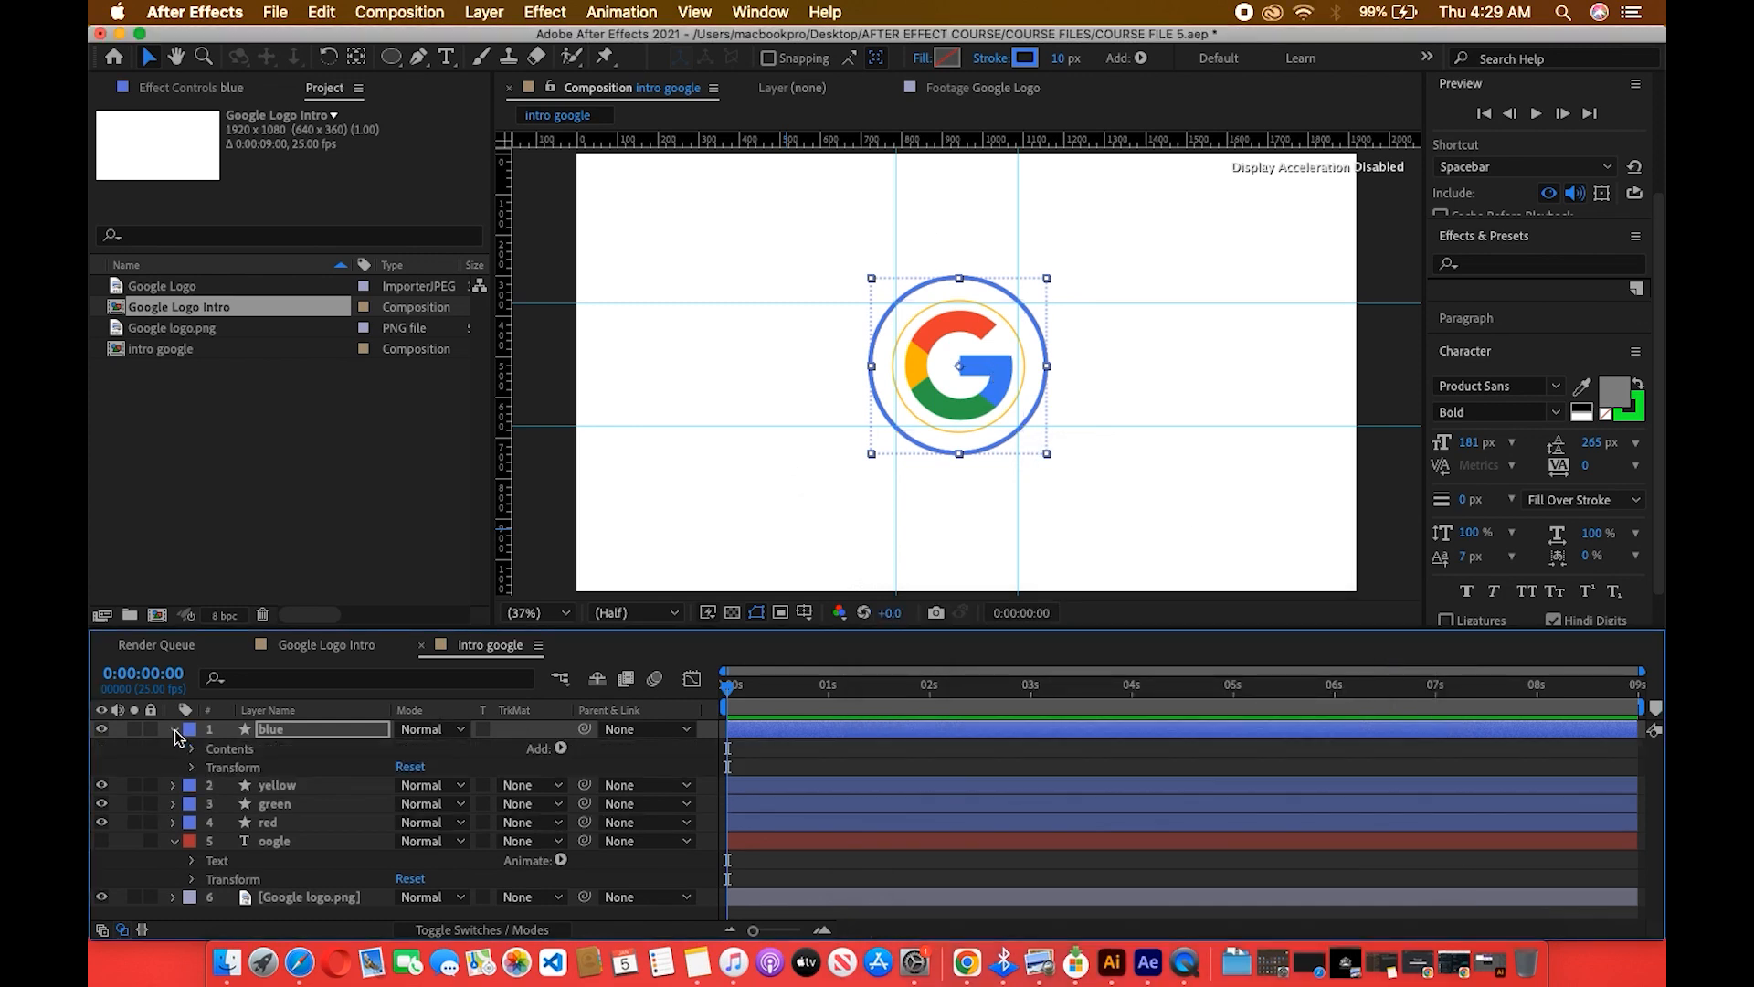
left_click(190, 768)
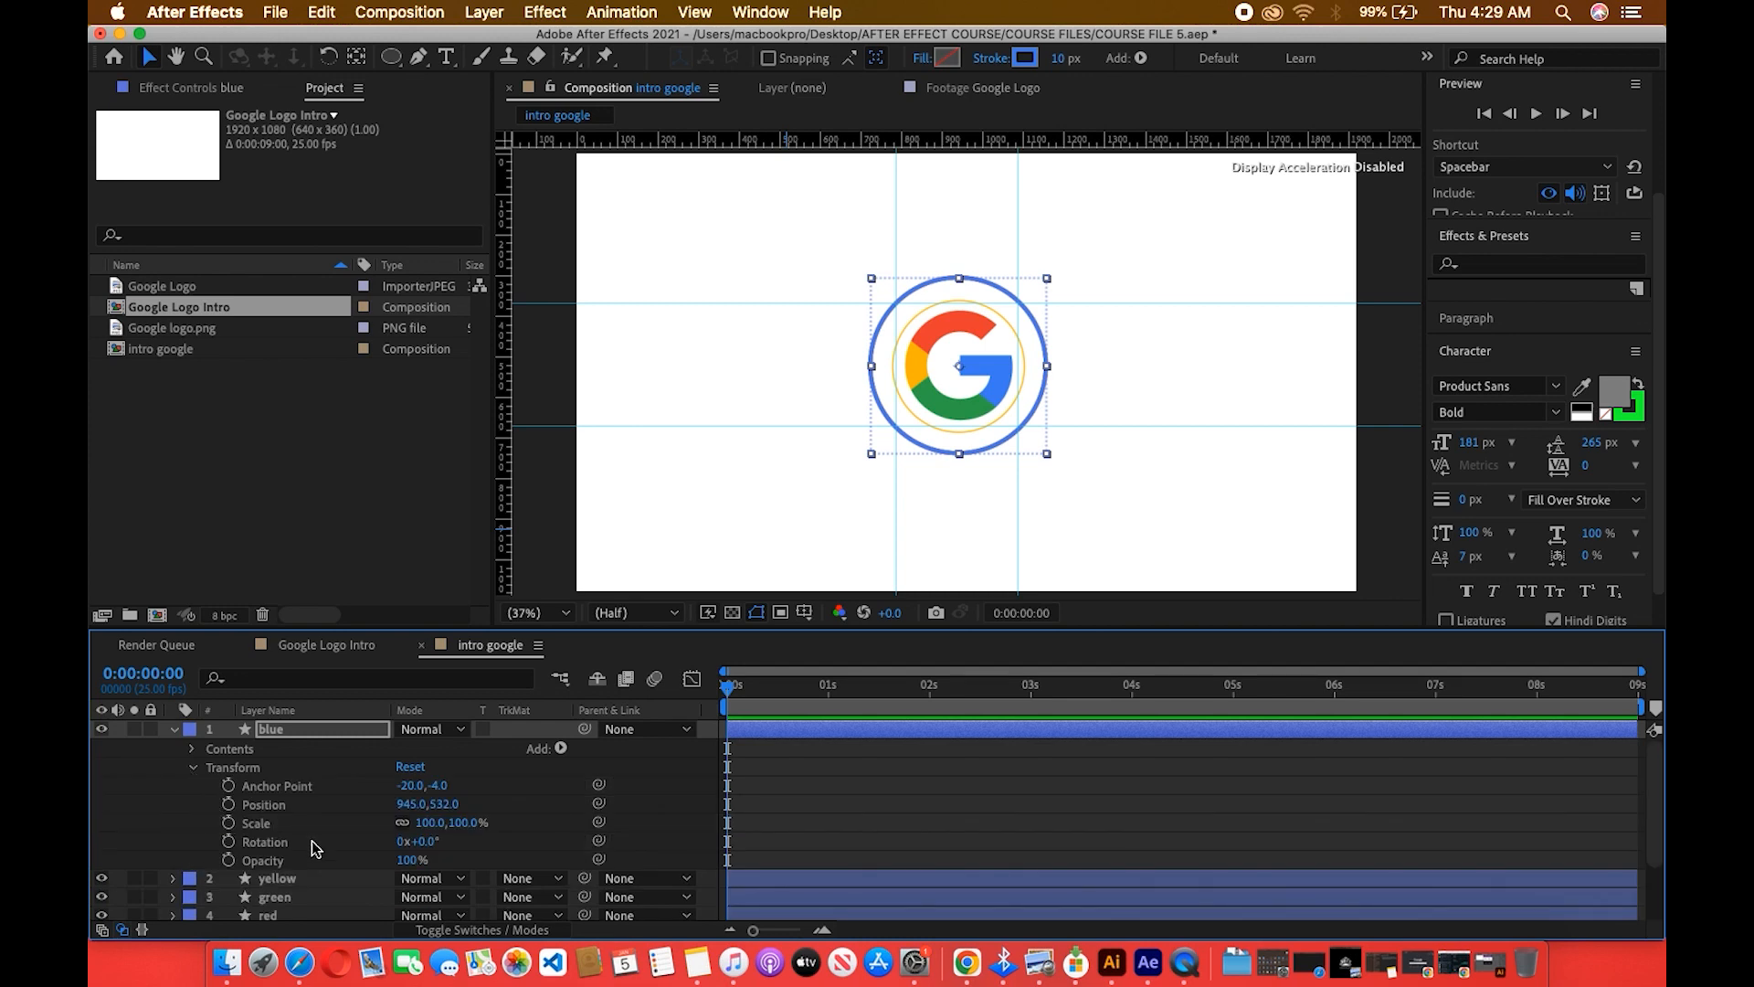
left_click_drag(430, 823, 448, 823)
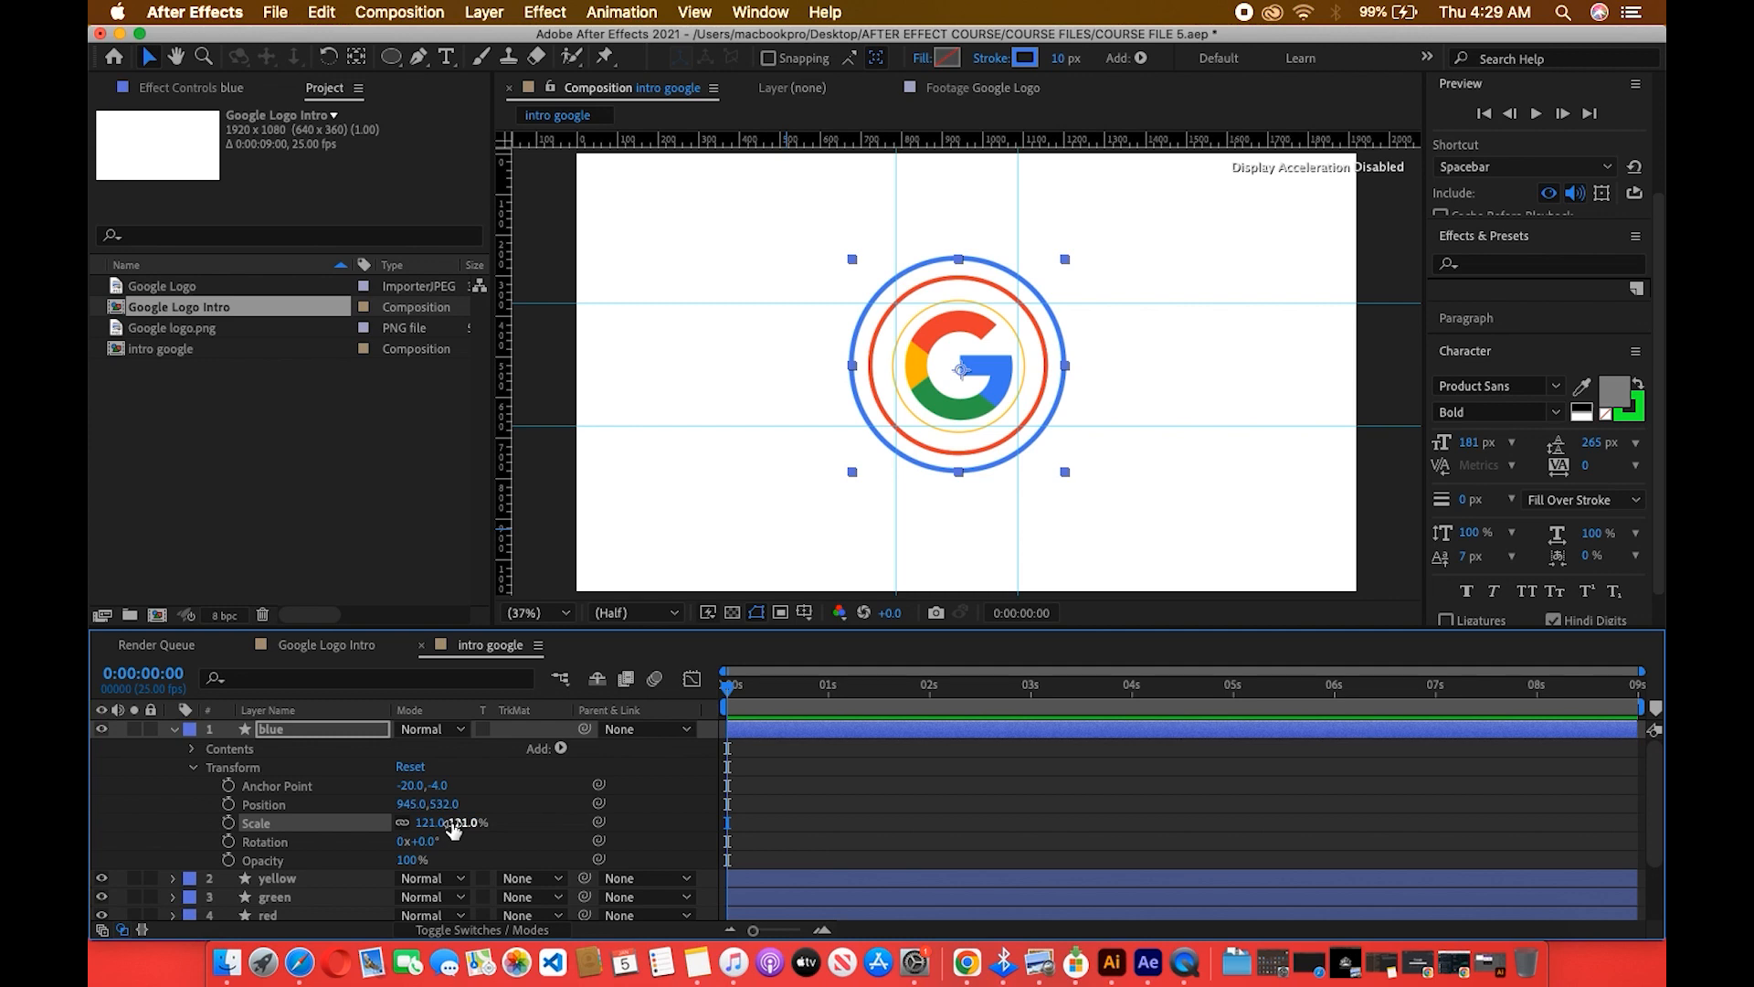
left_click(174, 728)
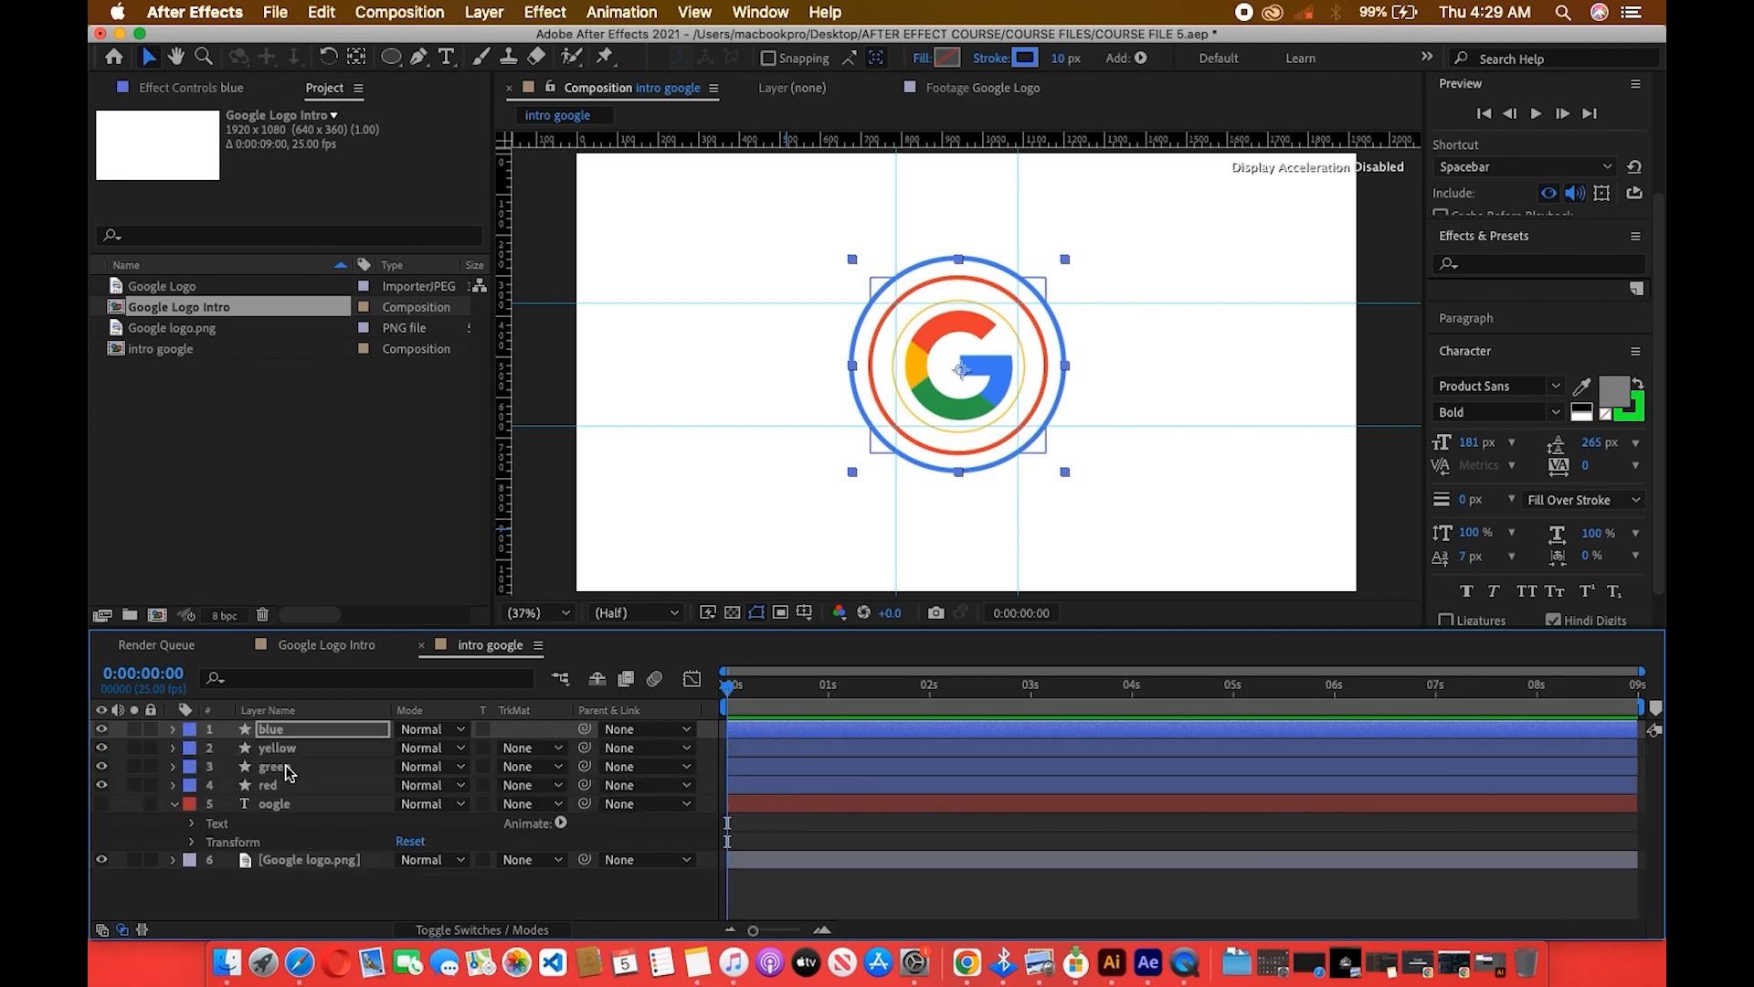
Examine the Google logo.png footage and the circle animation in the finished Google Logo Intro composition, and return to intro google at 0 s.
left_click(286, 768)
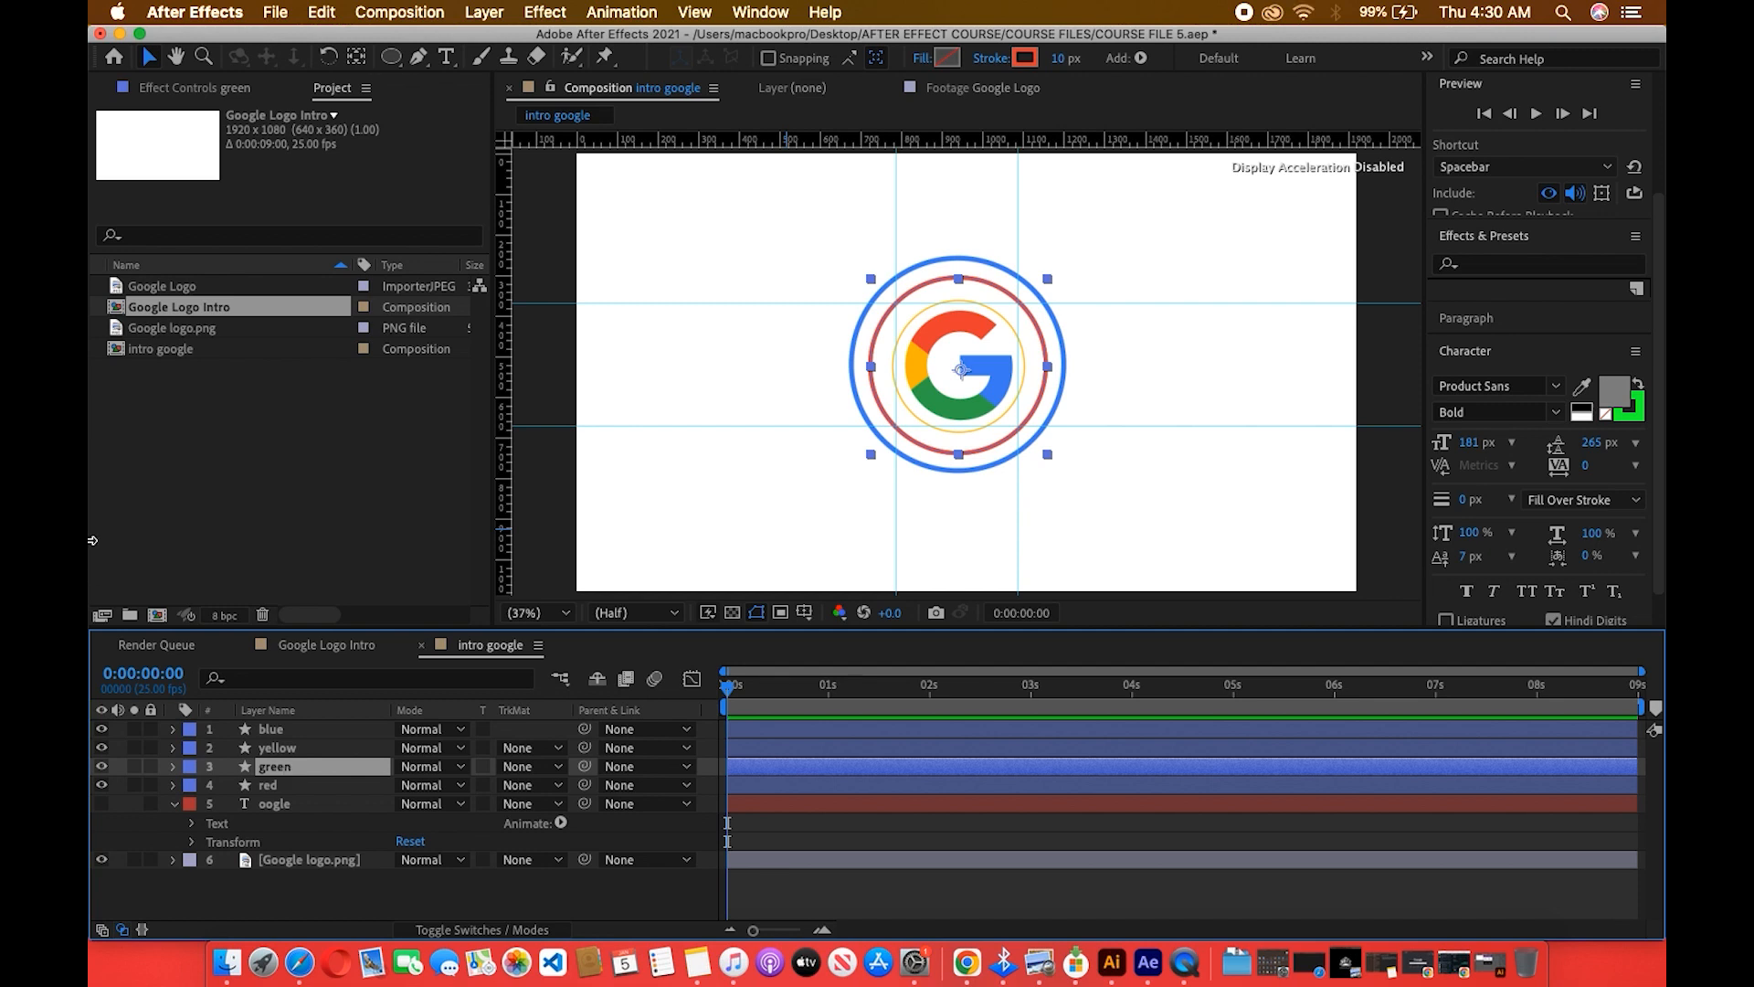
left_click(192, 331)
left_click(166, 348)
left_click(162, 331)
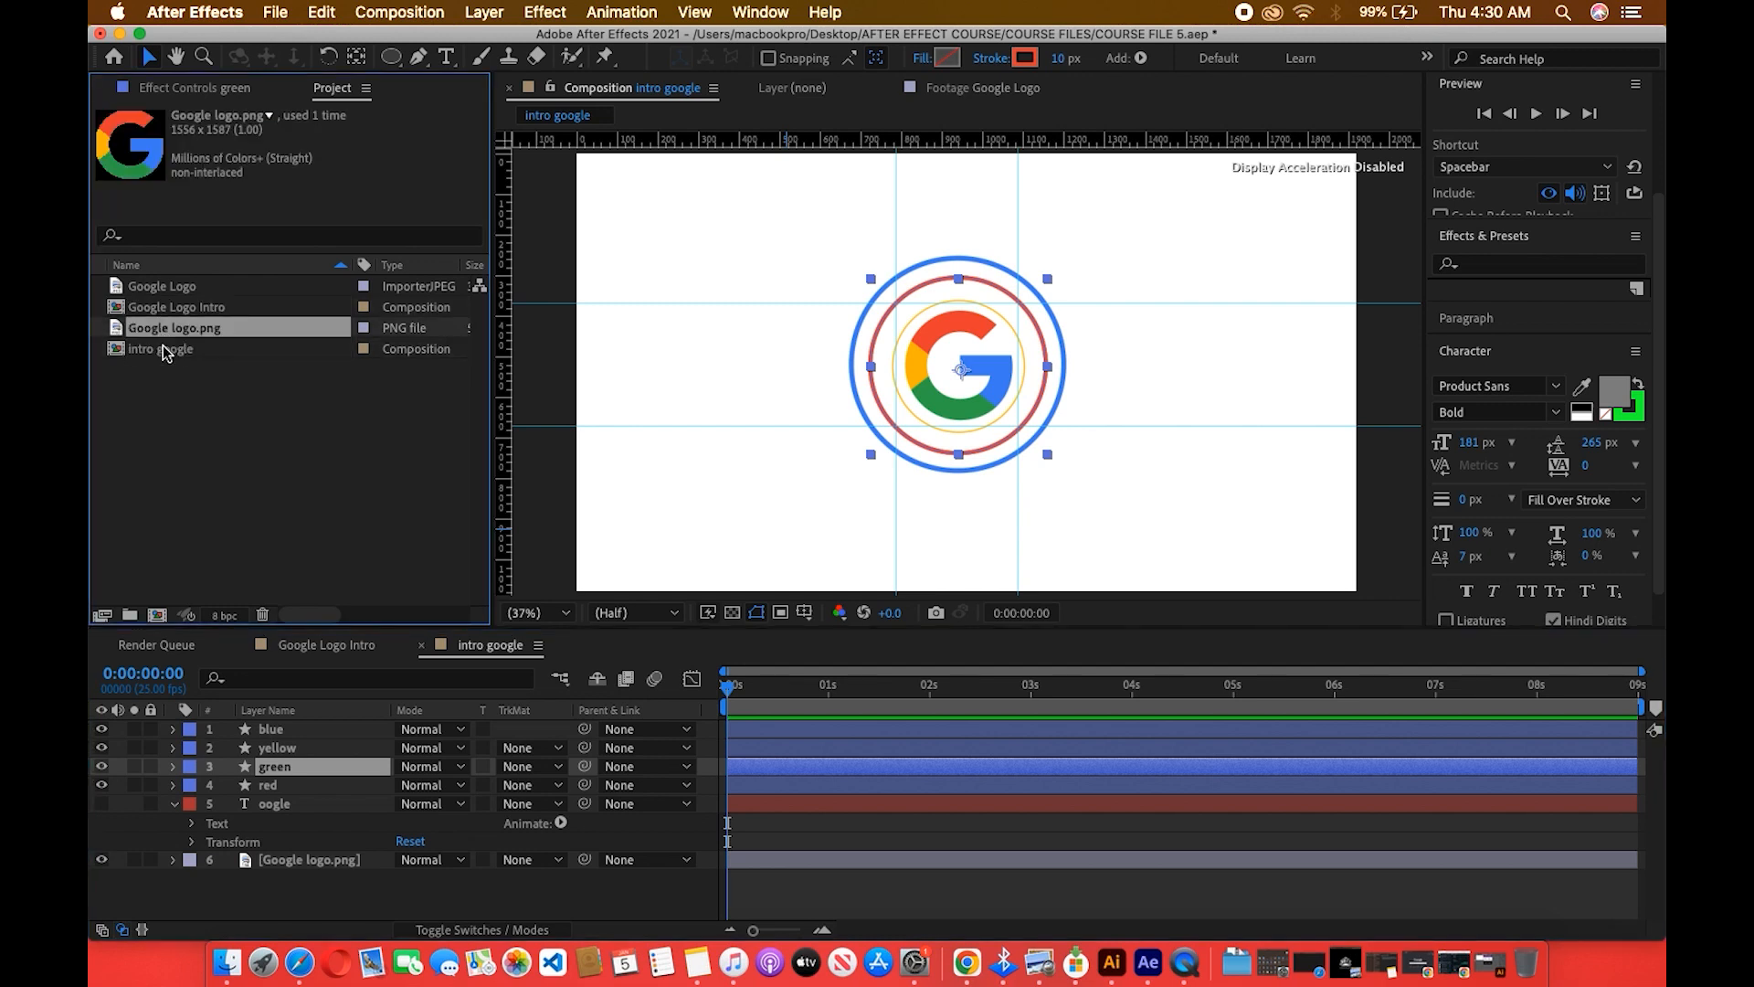
left_click(168, 348)
double_click(166, 331)
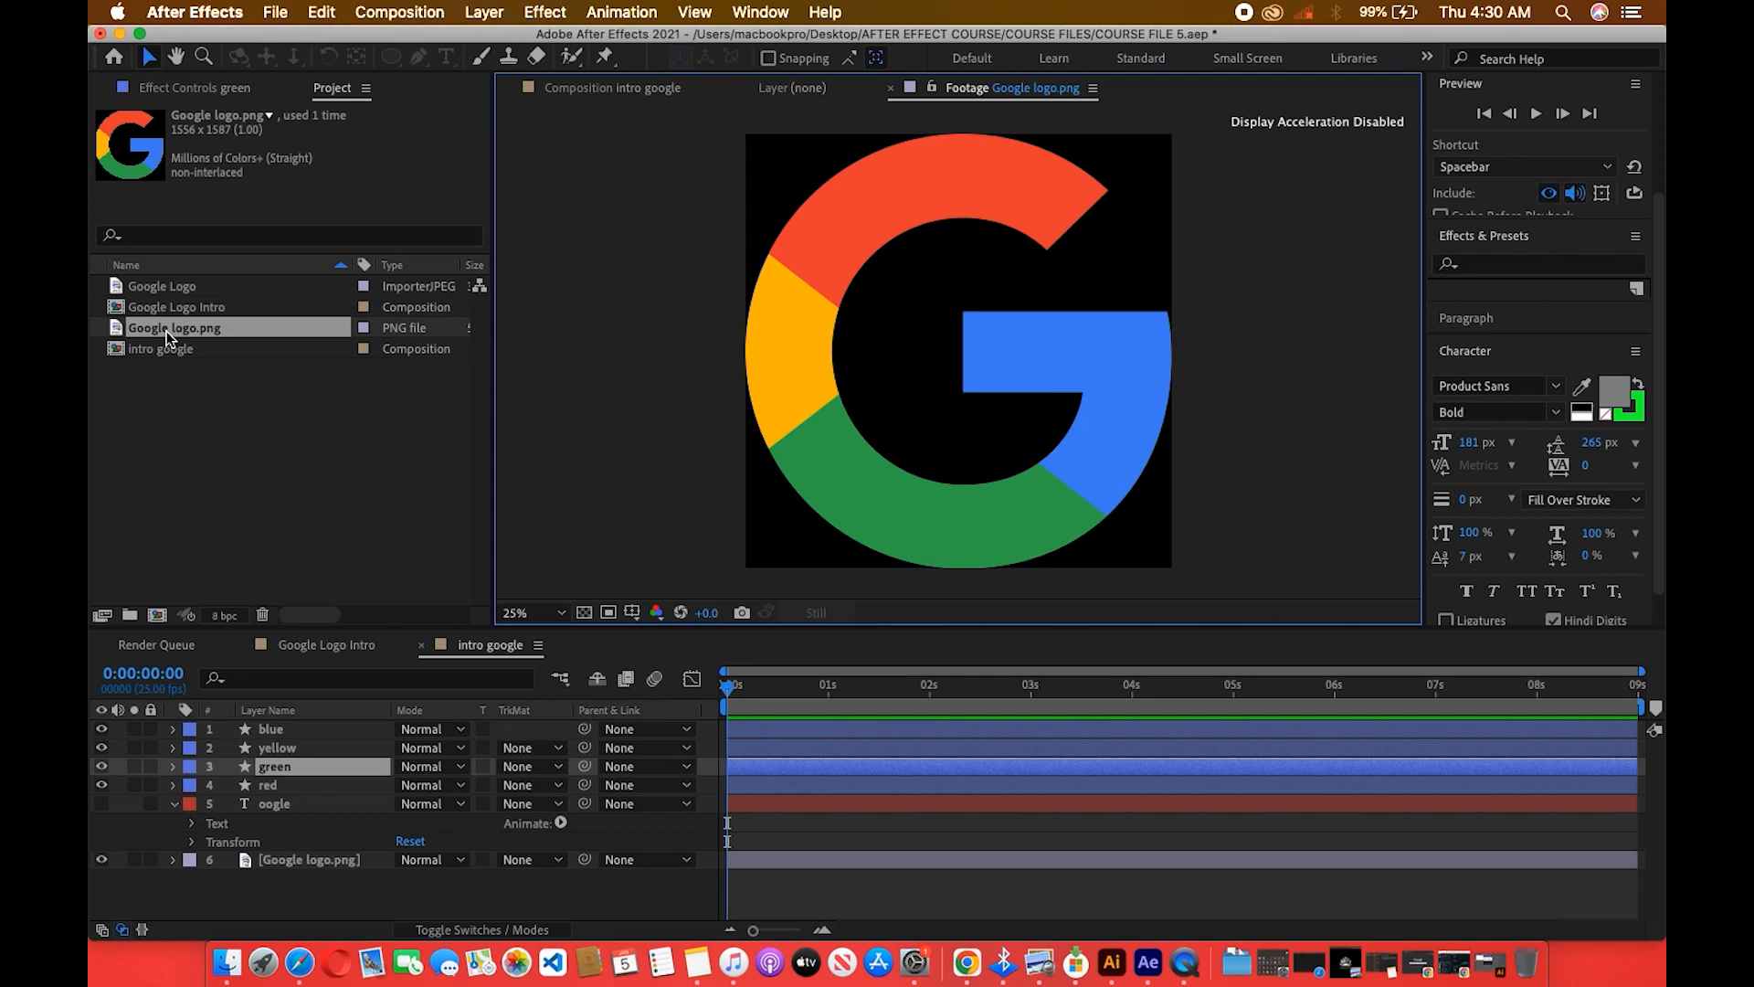
double_click(155, 310)
mouse_move(921, 688)
left_mouse_down()
mouse_move(887, 693)
mouse_move(946, 709)
mouse_move(917, 715)
left_mouse_up()
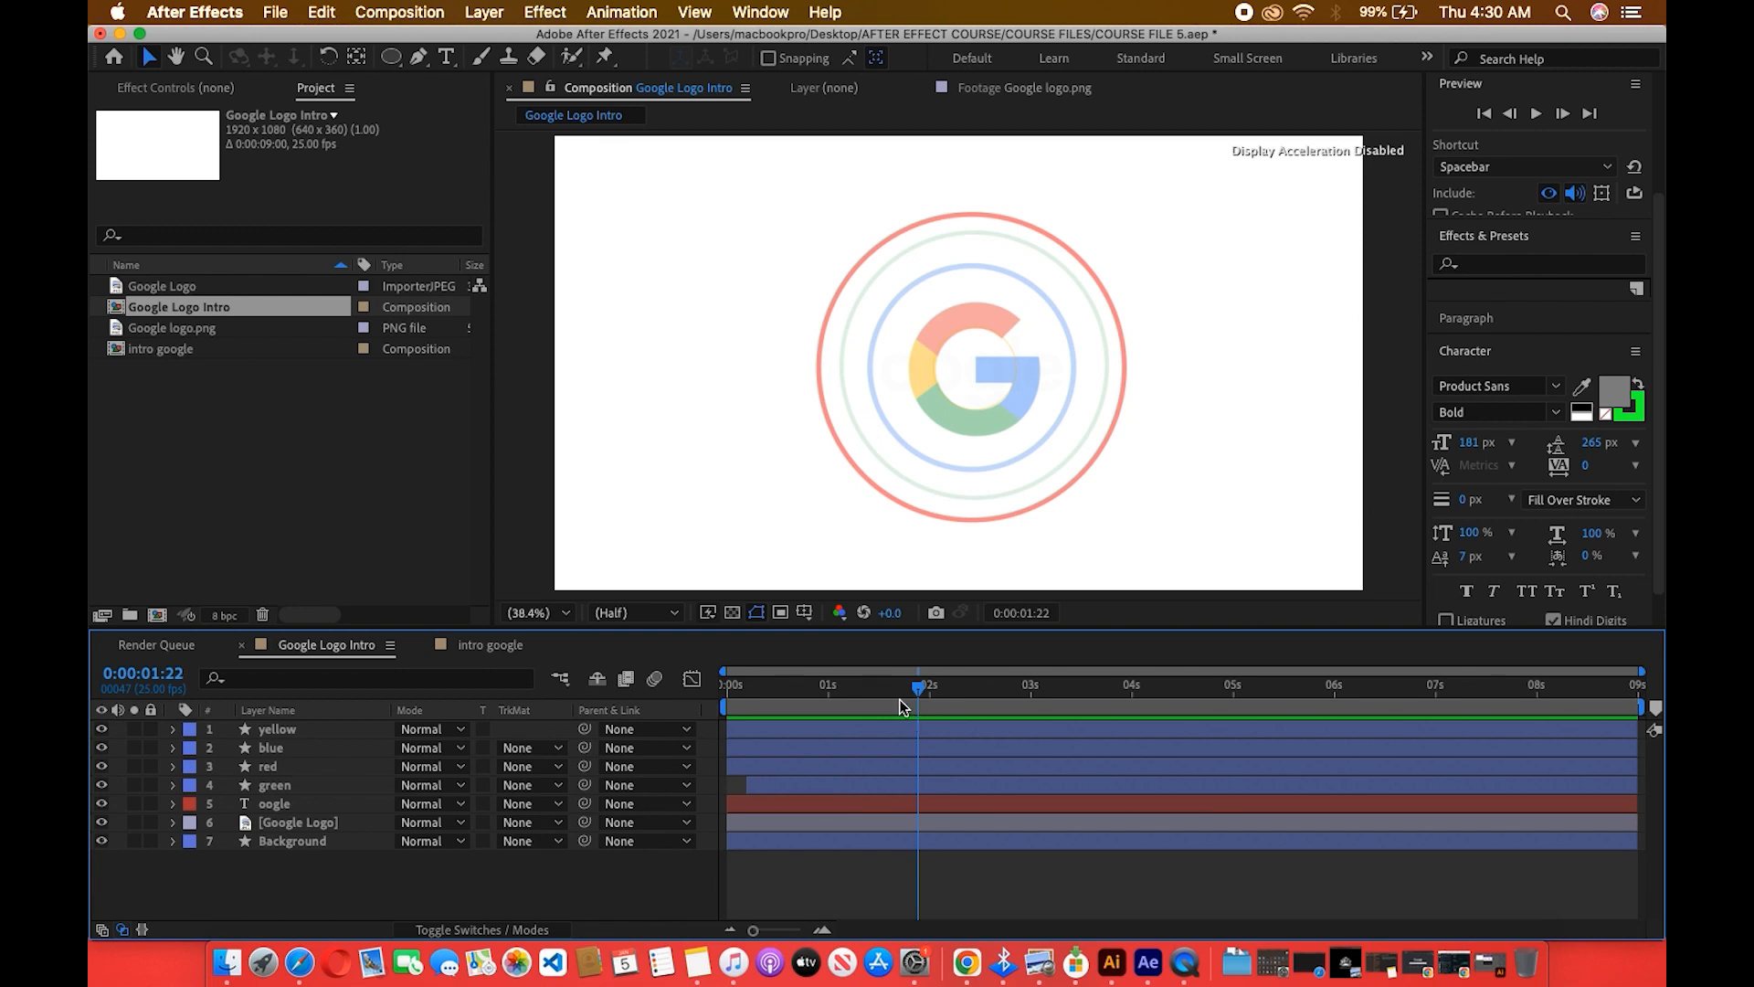
left_click(825, 700)
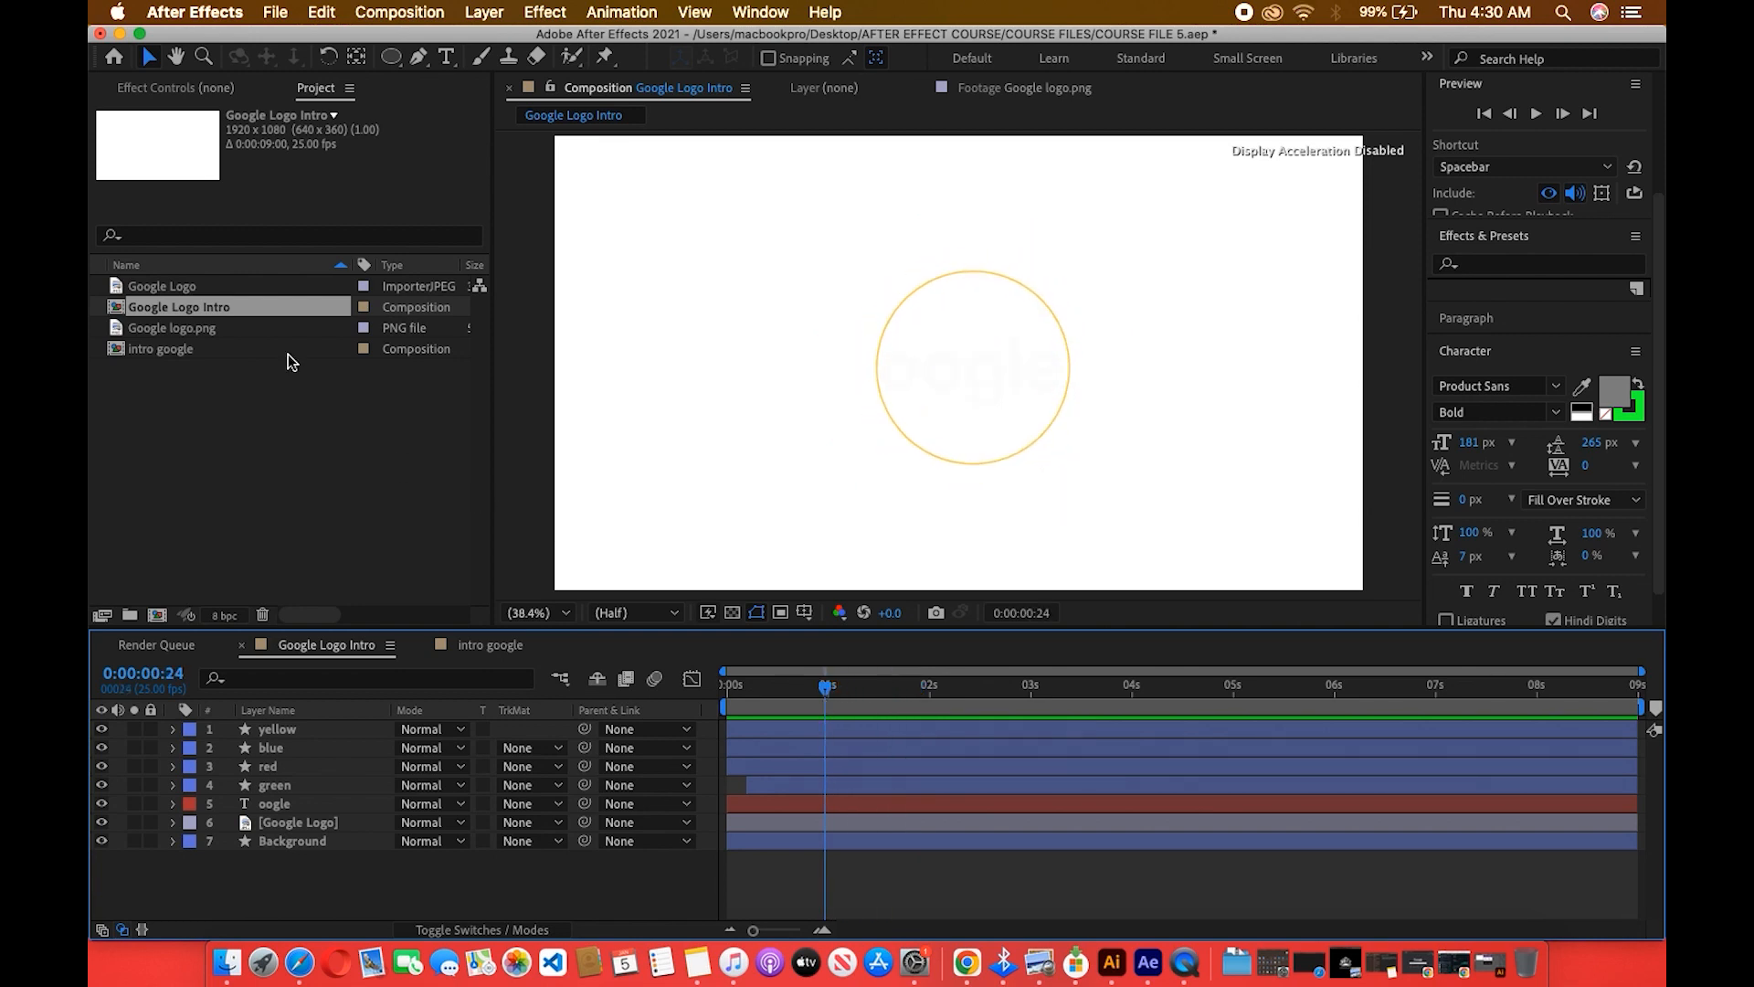
double_click(155, 312)
left_click(457, 643)
mouse_move(728, 691)
left_mouse_down()
mouse_move(834, 706)
mouse_move(725, 709)
left_mouse_up()
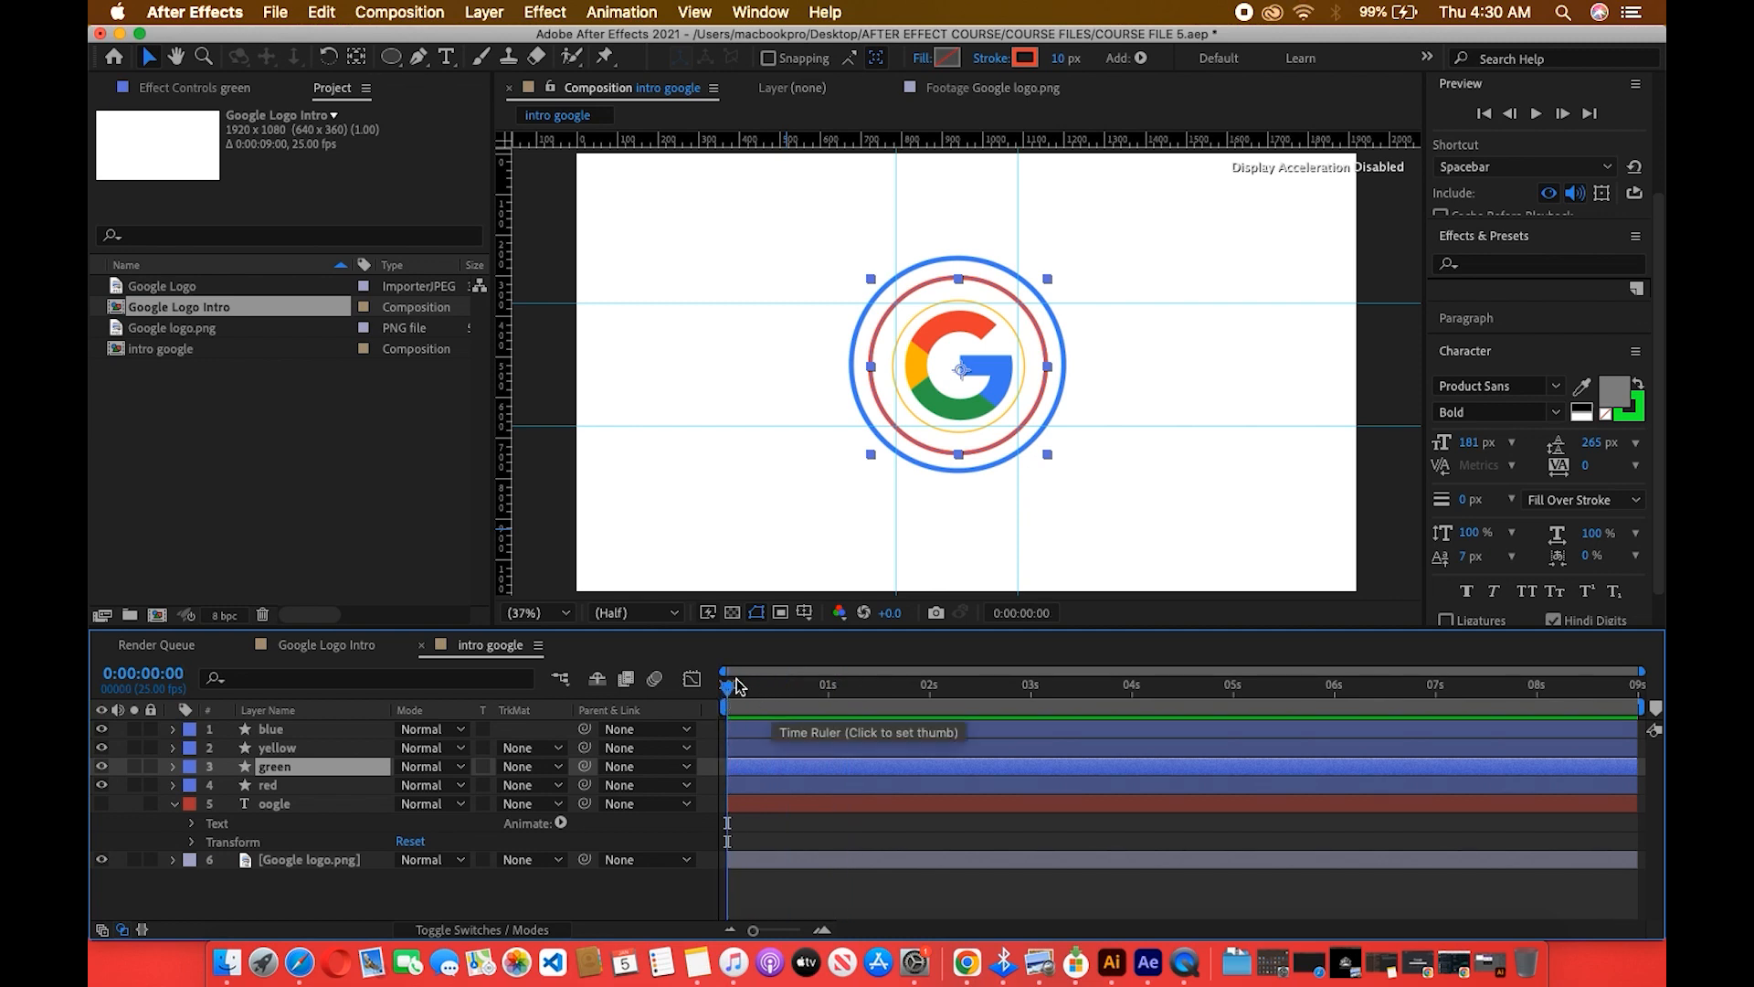
Collapse the oogle layer's properties and delete the green circle layer from the intro google composition.
left_click(174, 767)
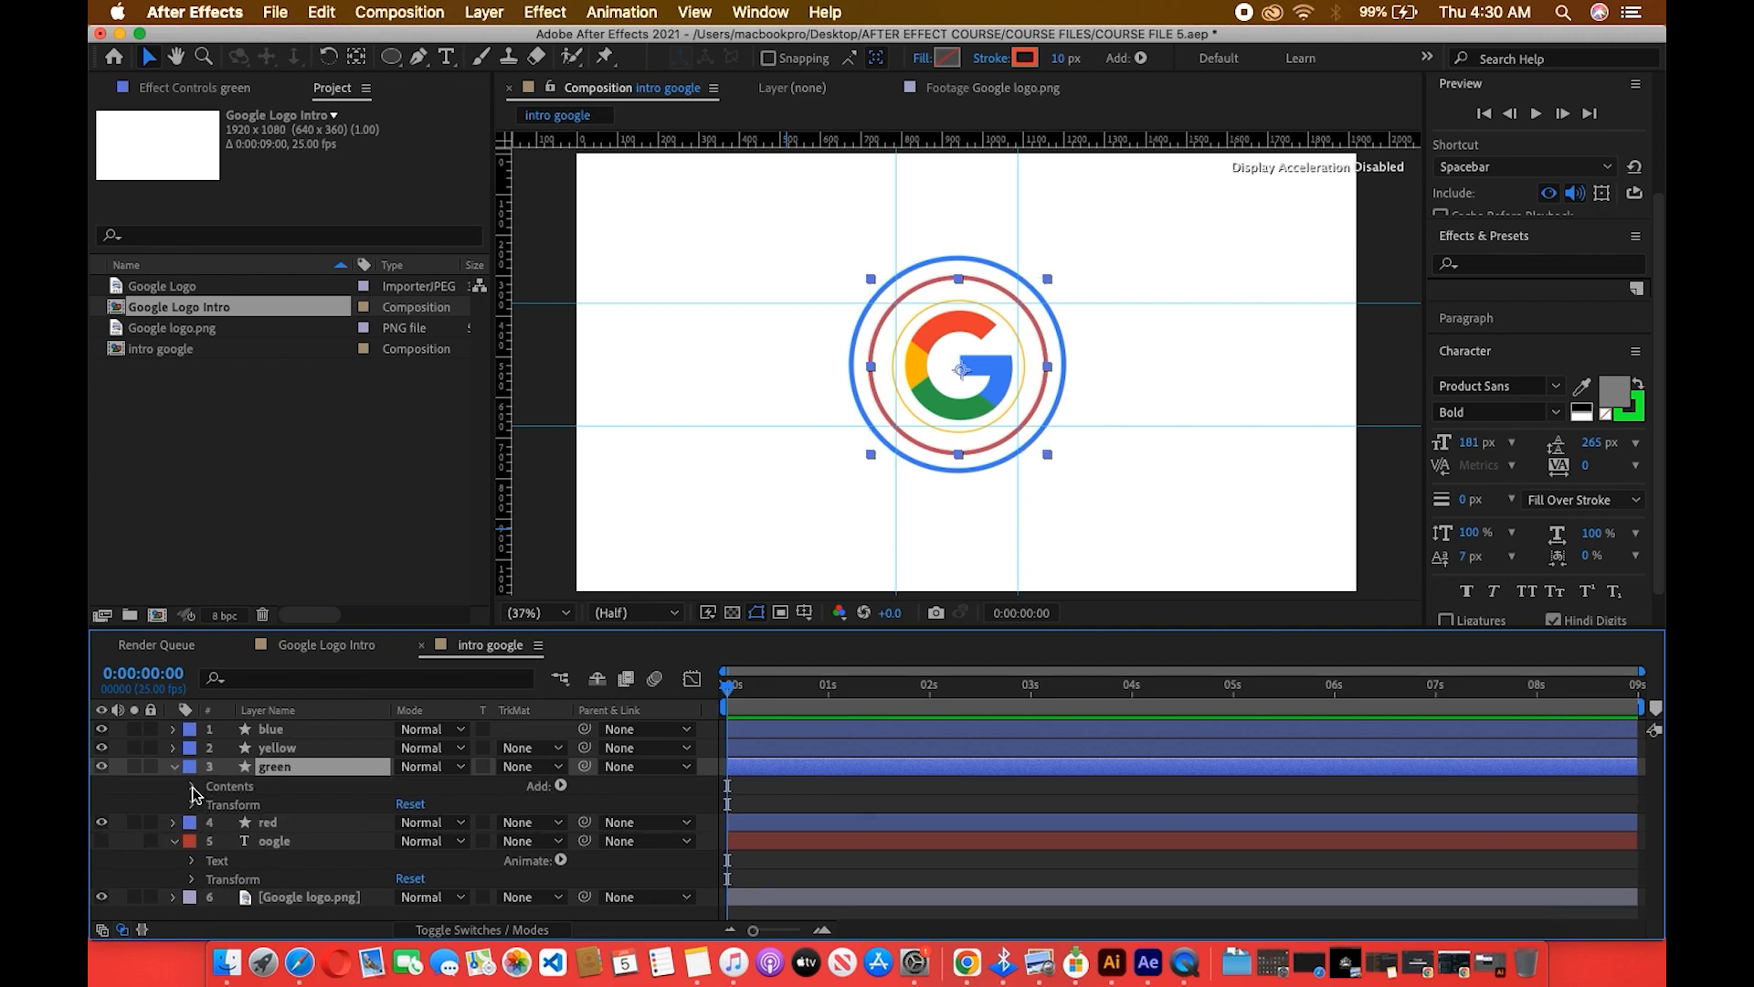
left_click(177, 842)
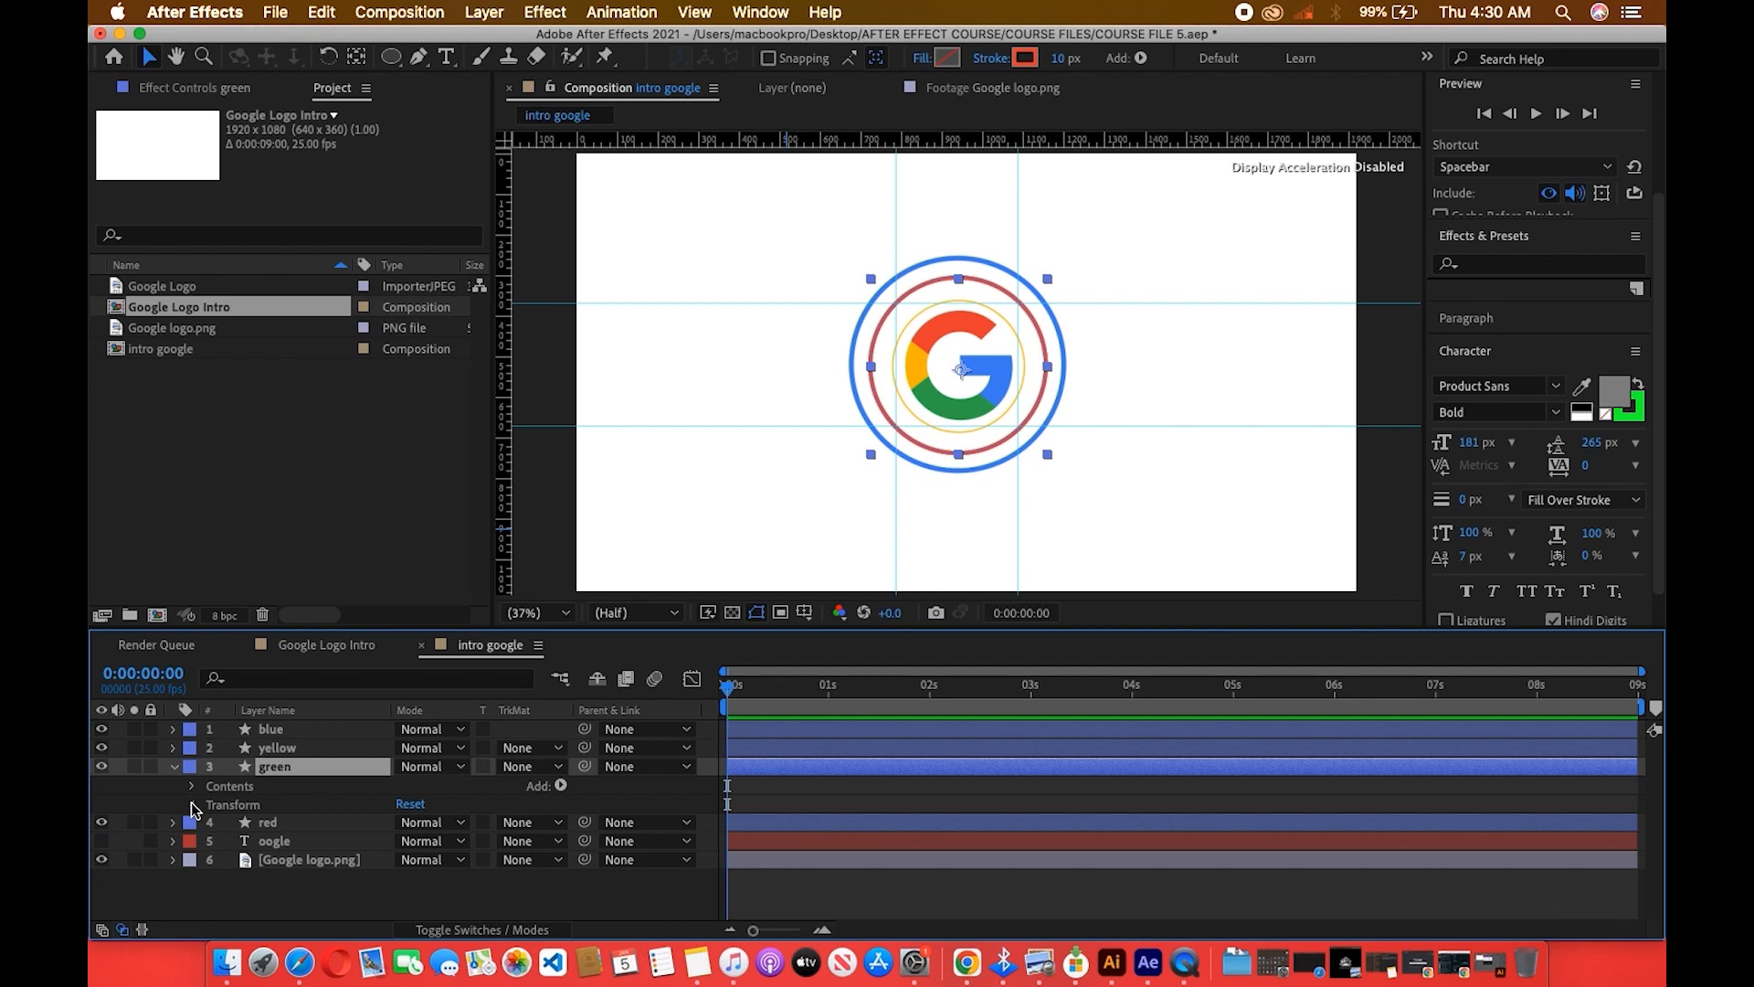
left_click(193, 805)
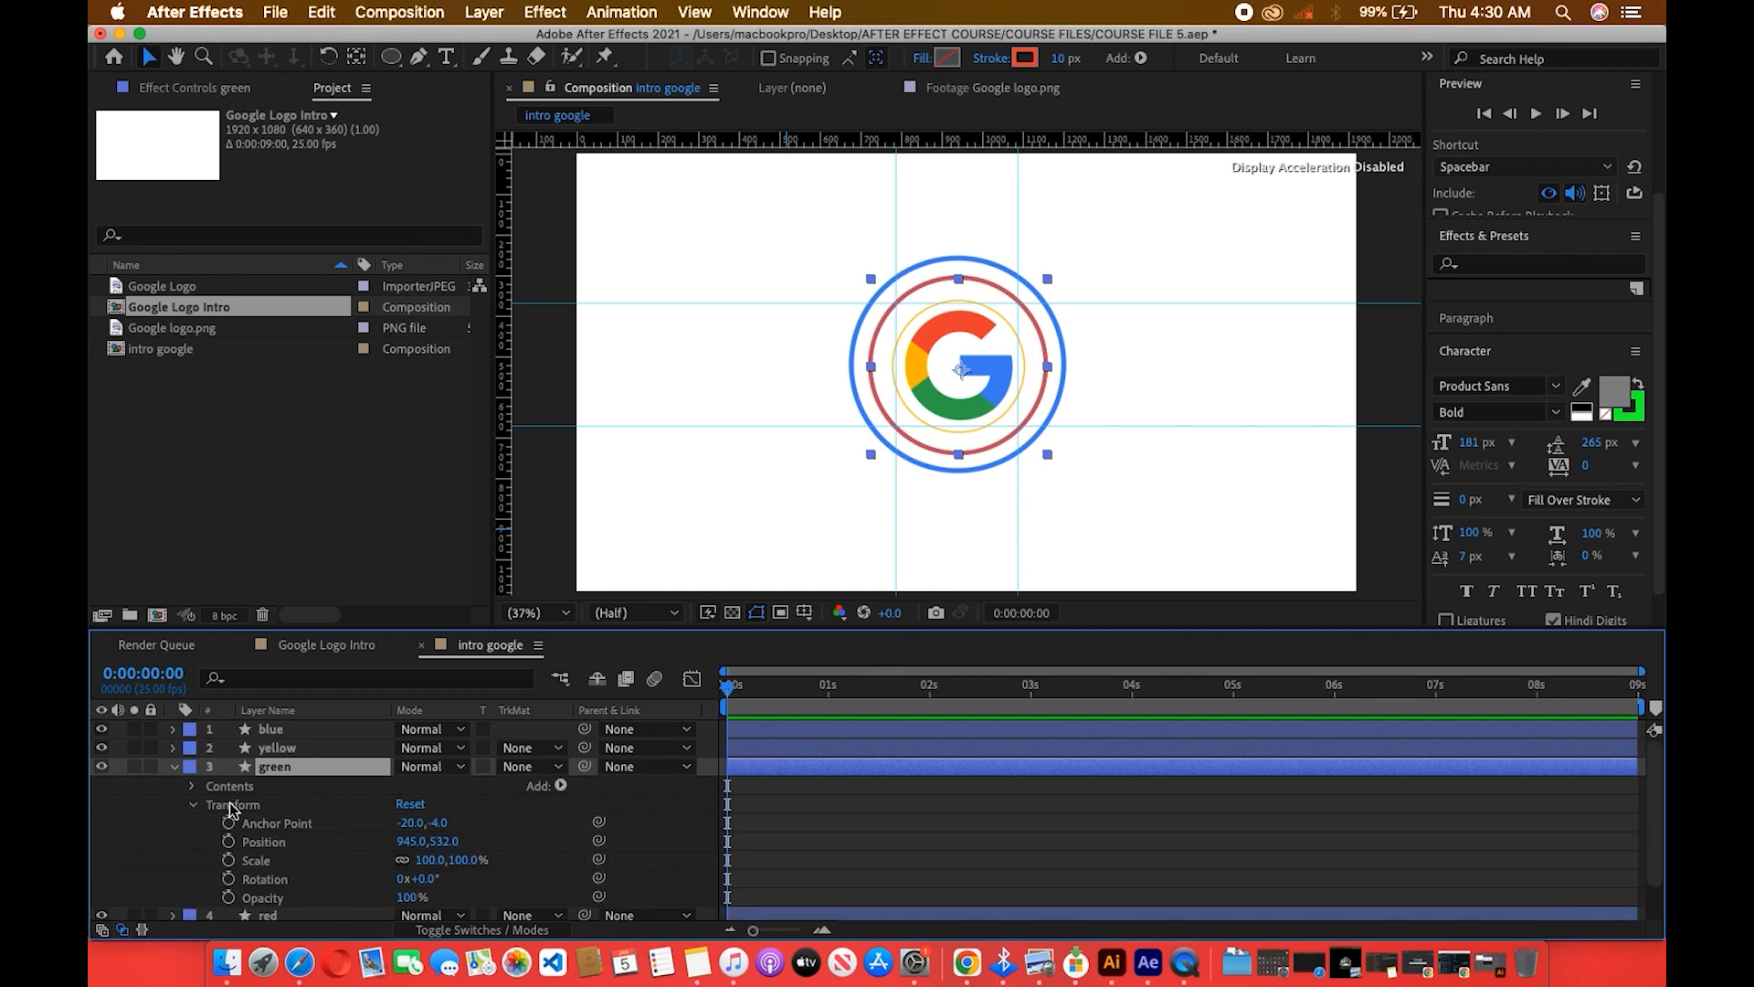
left_click(173, 766)
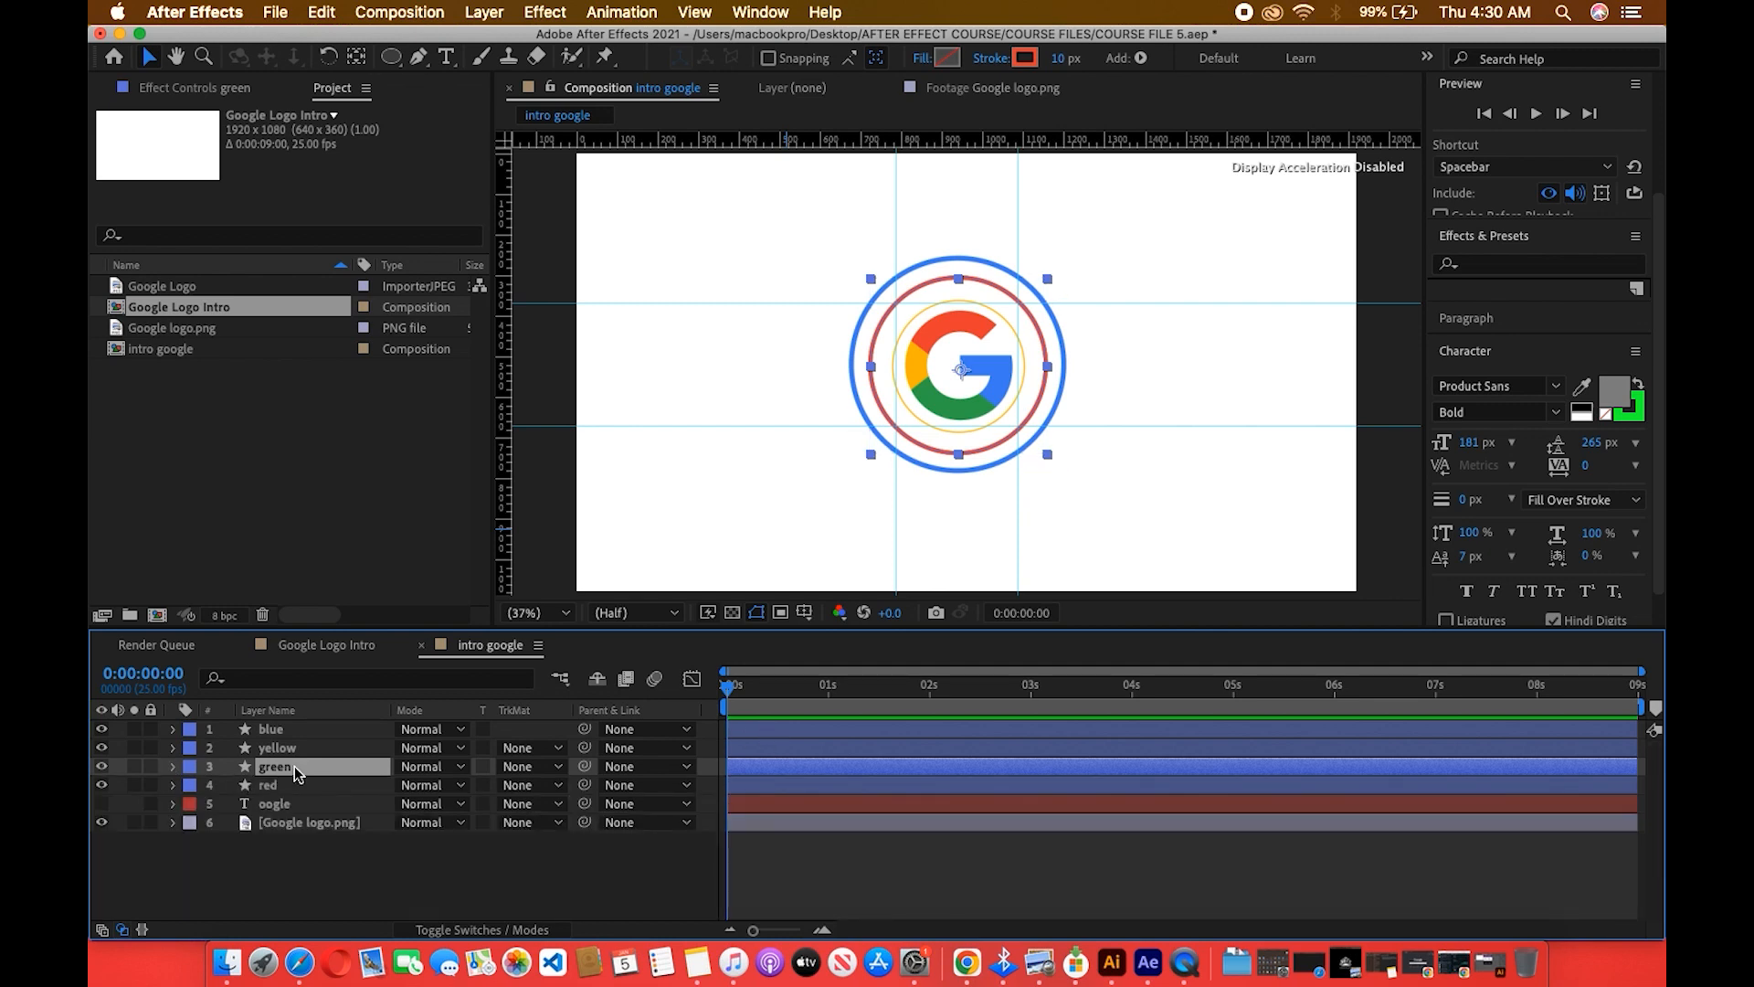
key("Delete")
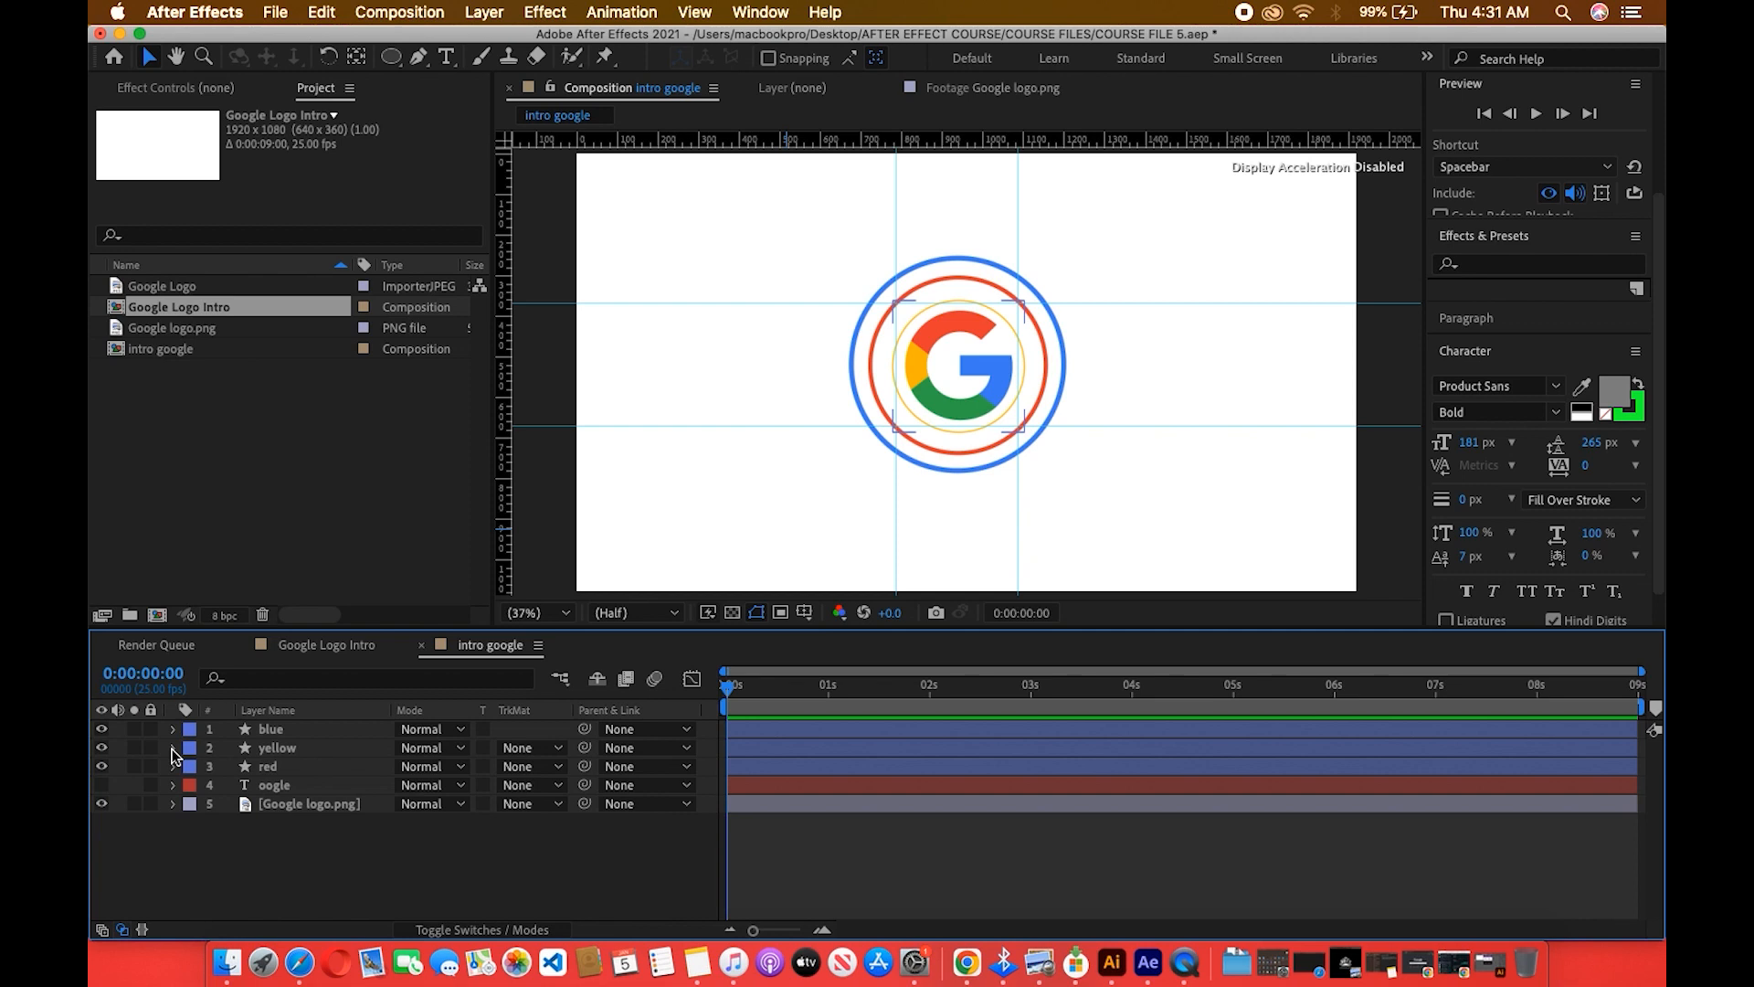
Select the blue, yellow and red circle layers together.
left_click(259, 772)
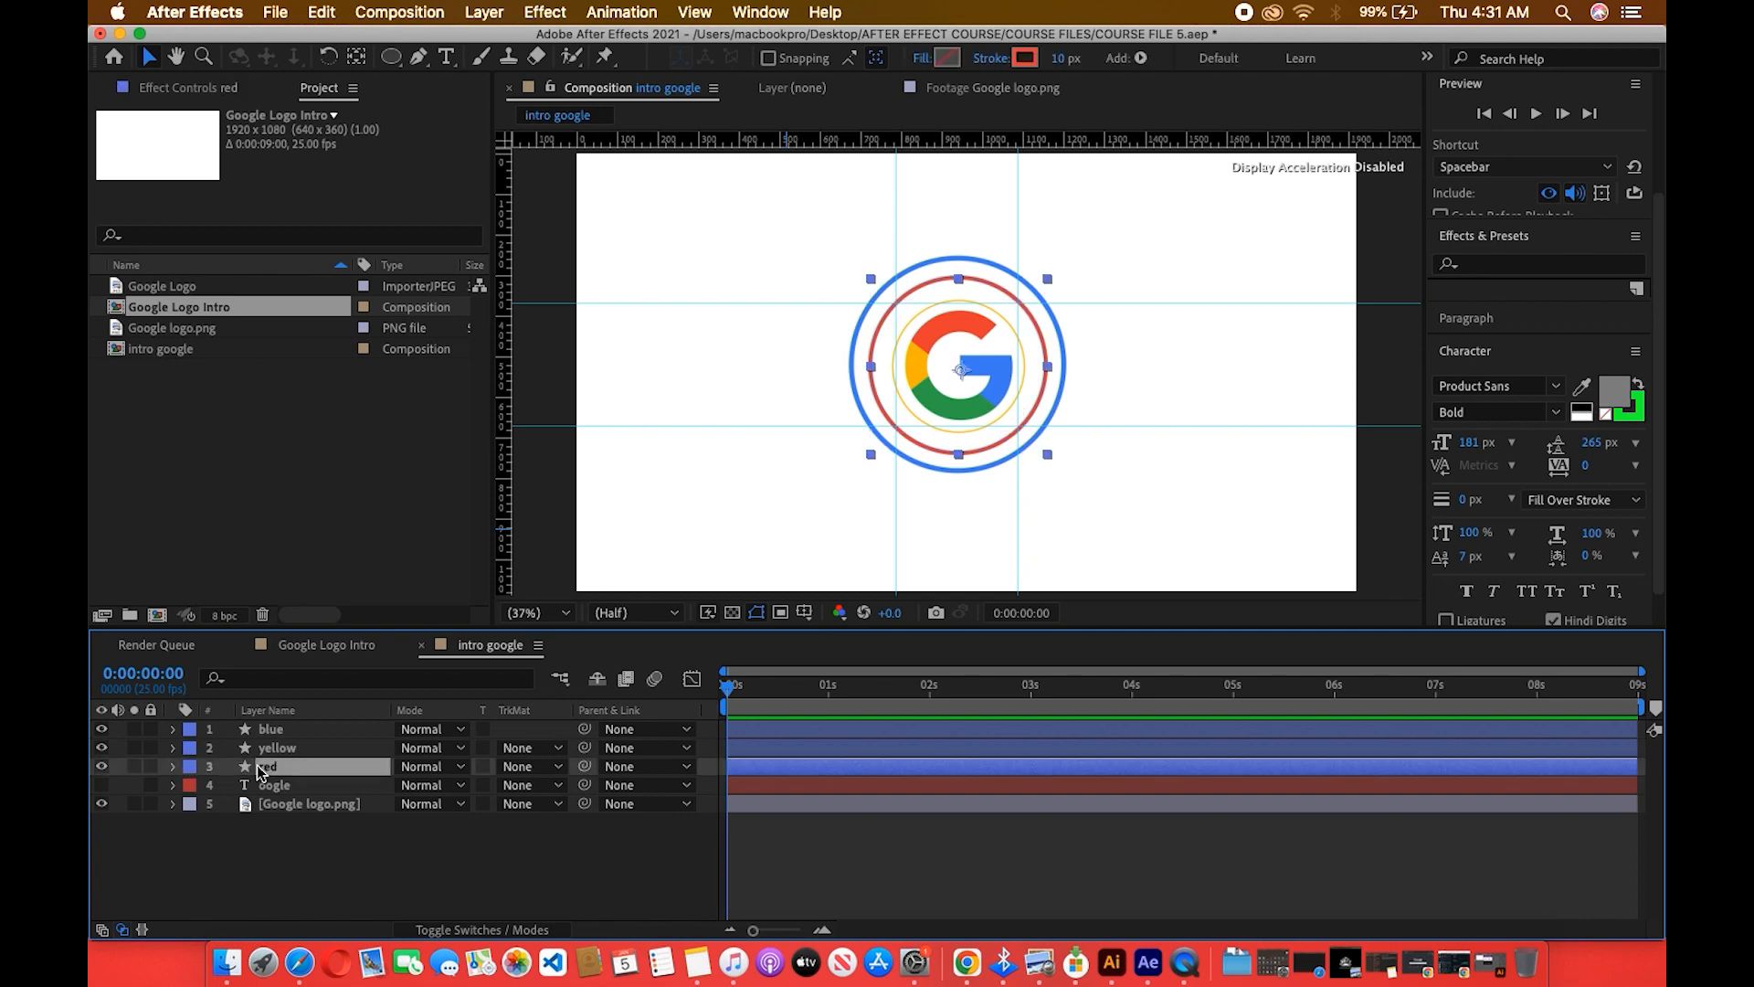
left_click(174, 767)
left_click(173, 762)
left_click(333, 733)
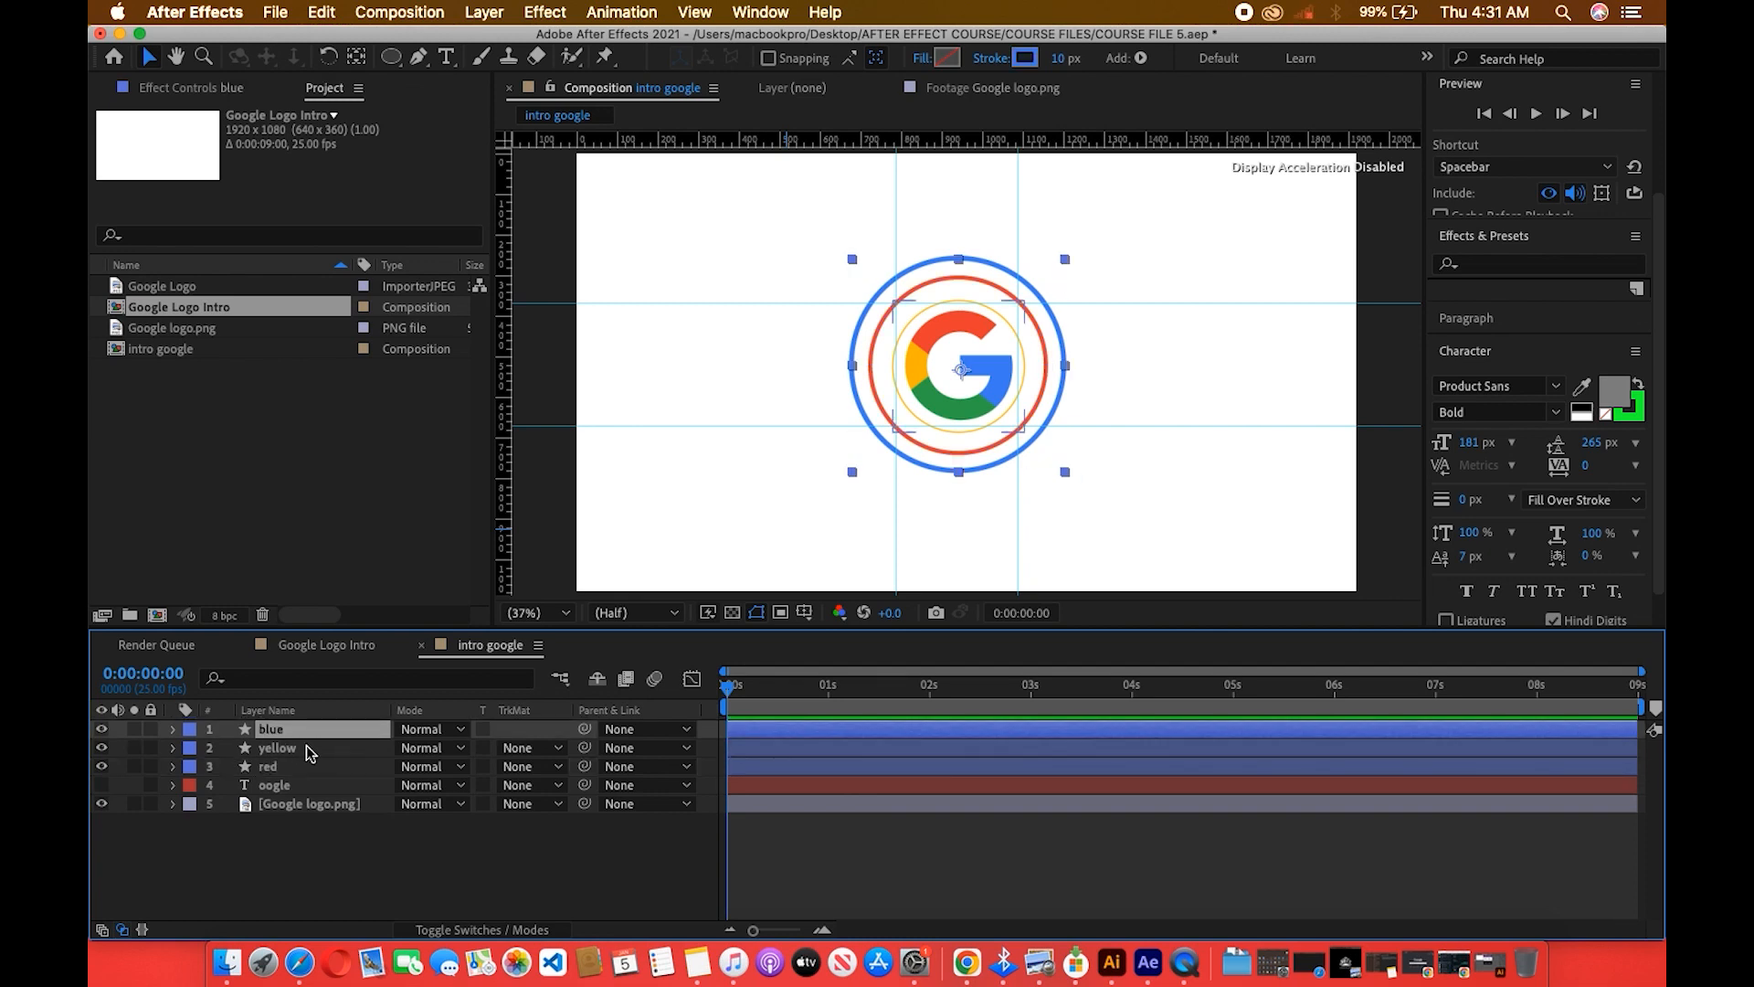
left_click(305, 744)
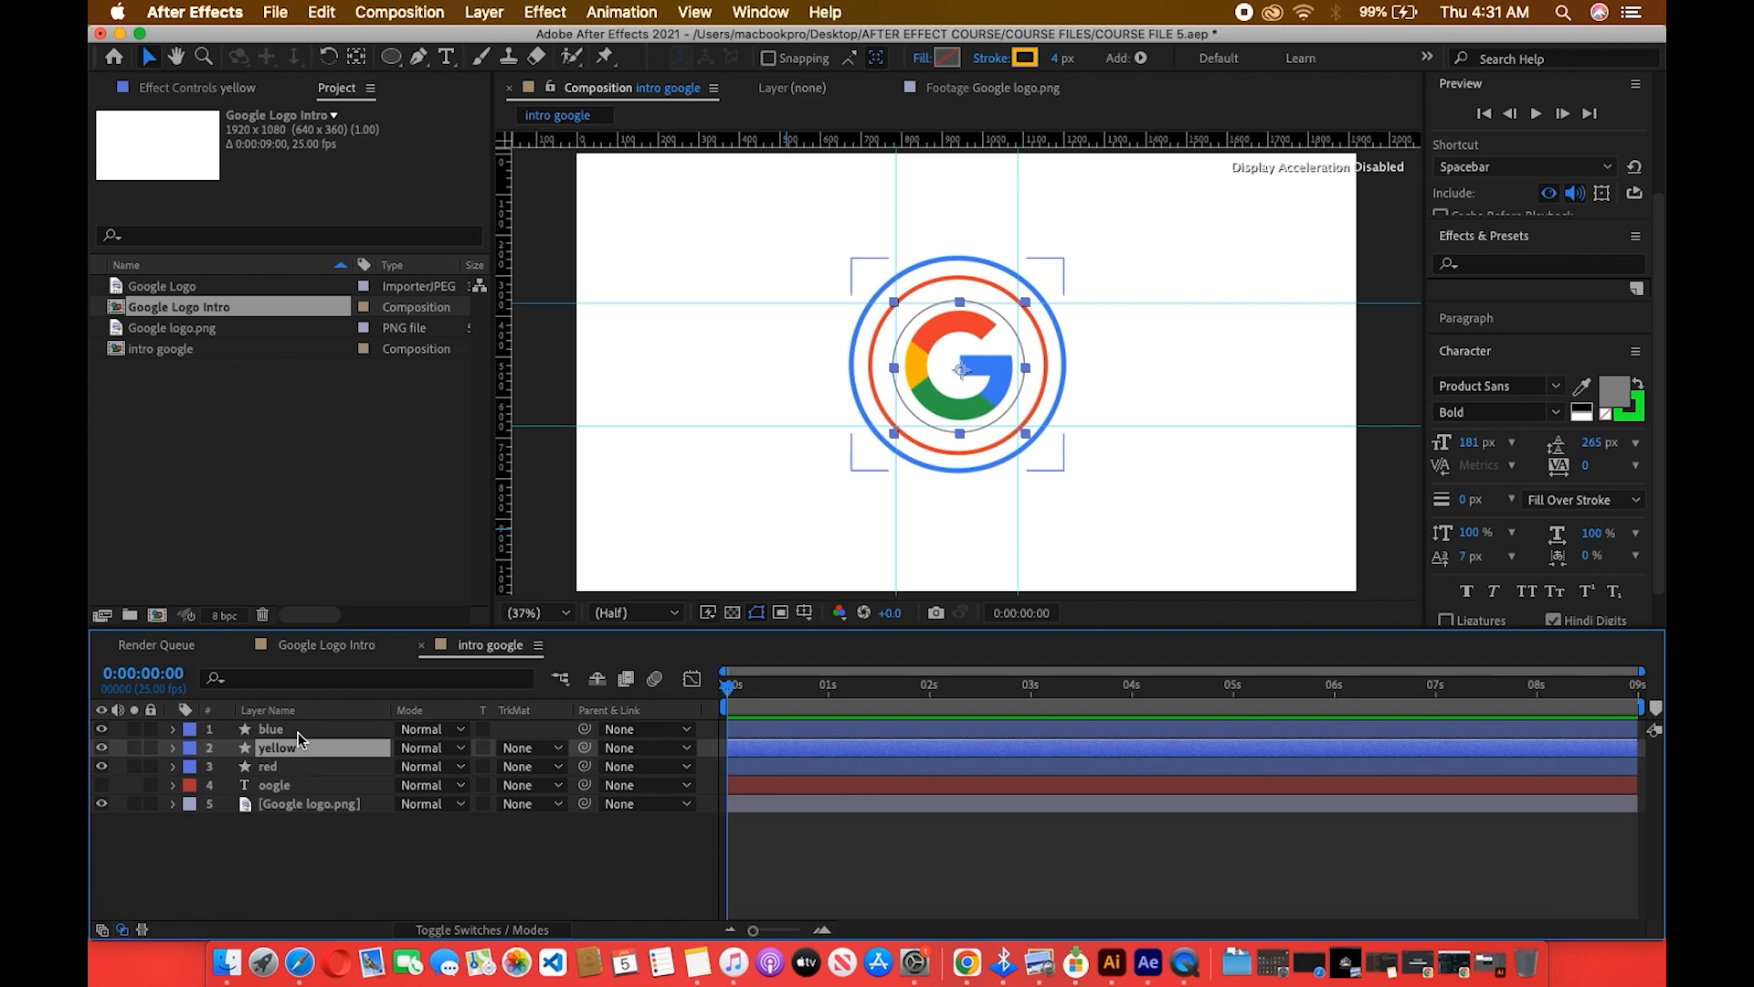
left_click(299, 733)
left_click(299, 744, "shift")
left_click(299, 762, "shift")
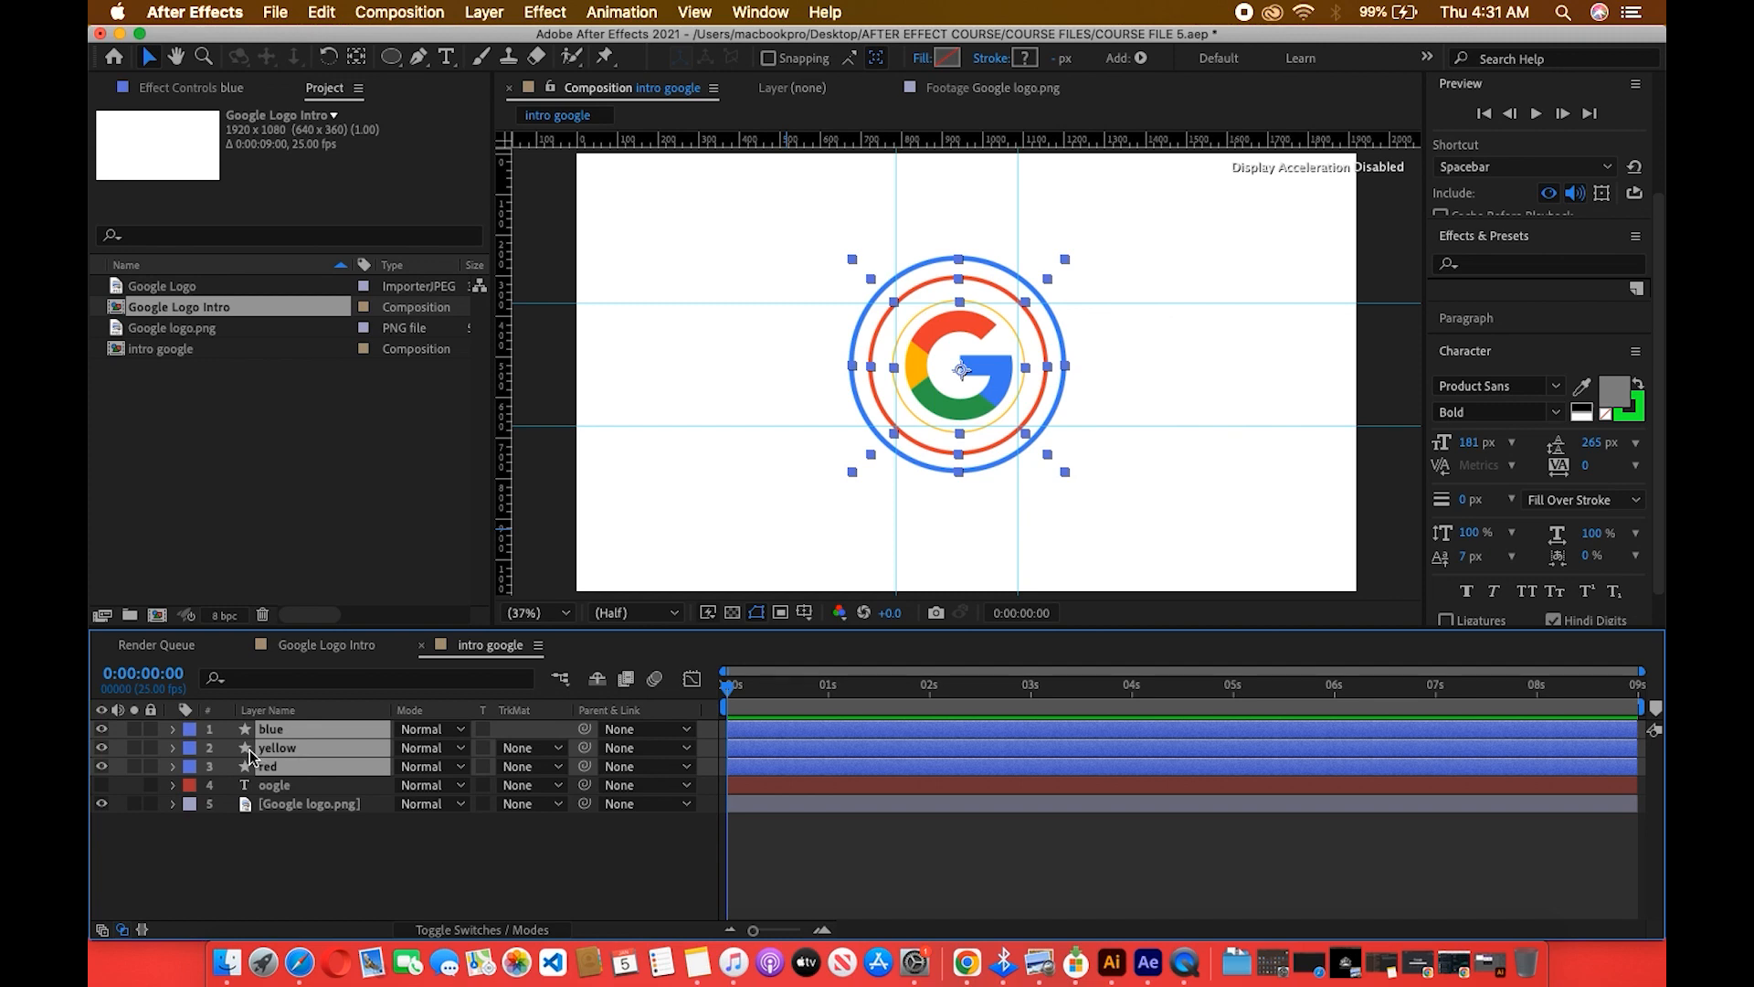
Add opacity keyframes at 0 s on the blue, yellow and red circle layers and set their opacity to 0%.
left_click(171, 729)
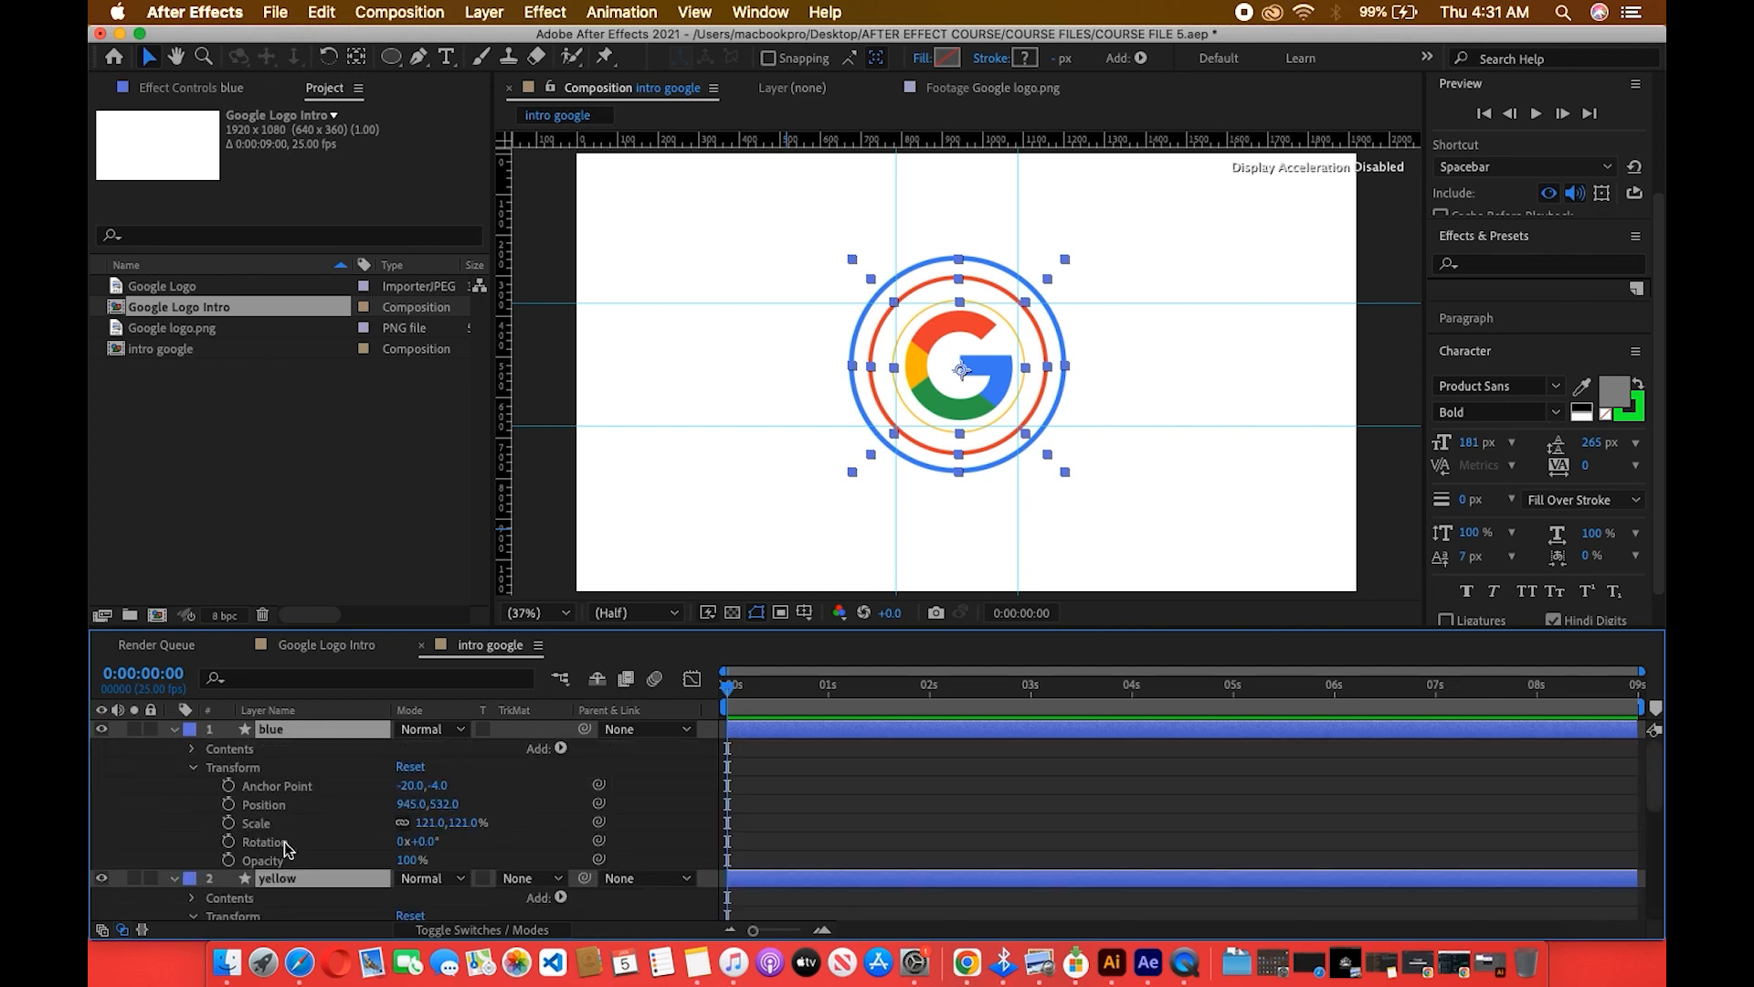
left_click(228, 859)
scroll(233, 864, "down", 3)
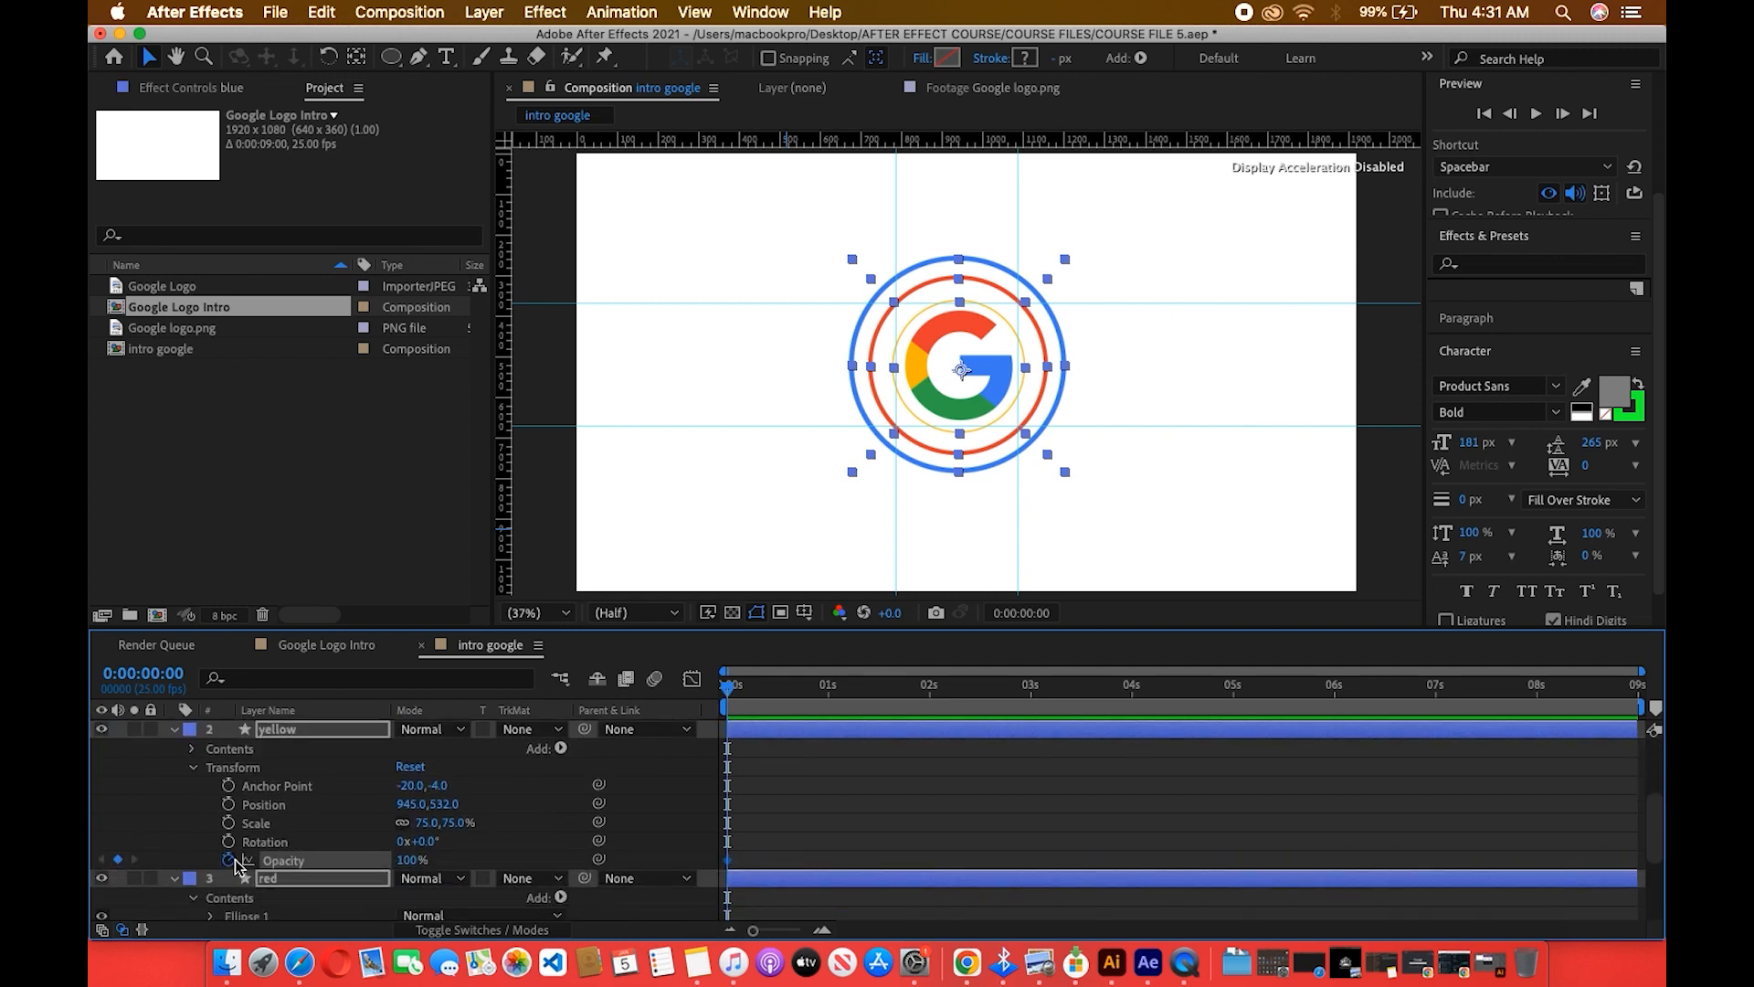
scroll(261, 864, "down", 3)
scroll(245, 795, "up", 2)
scroll(252, 882, "down", 2)
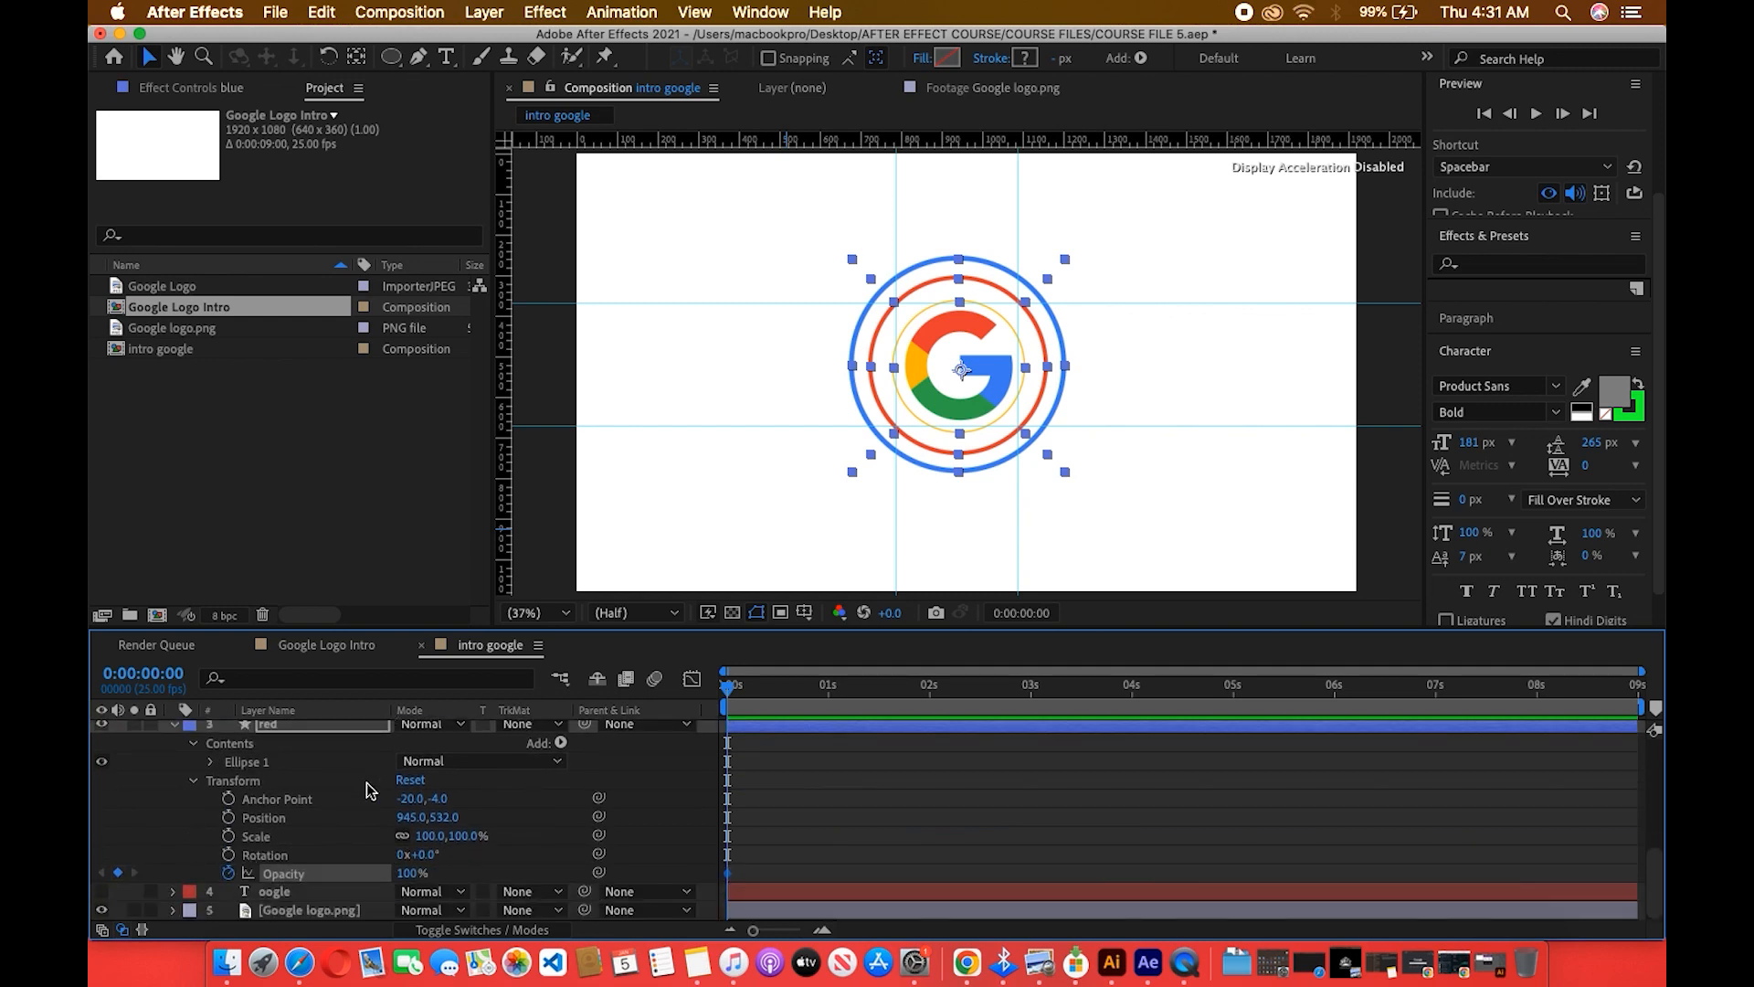
scroll(370, 785, "up", 5)
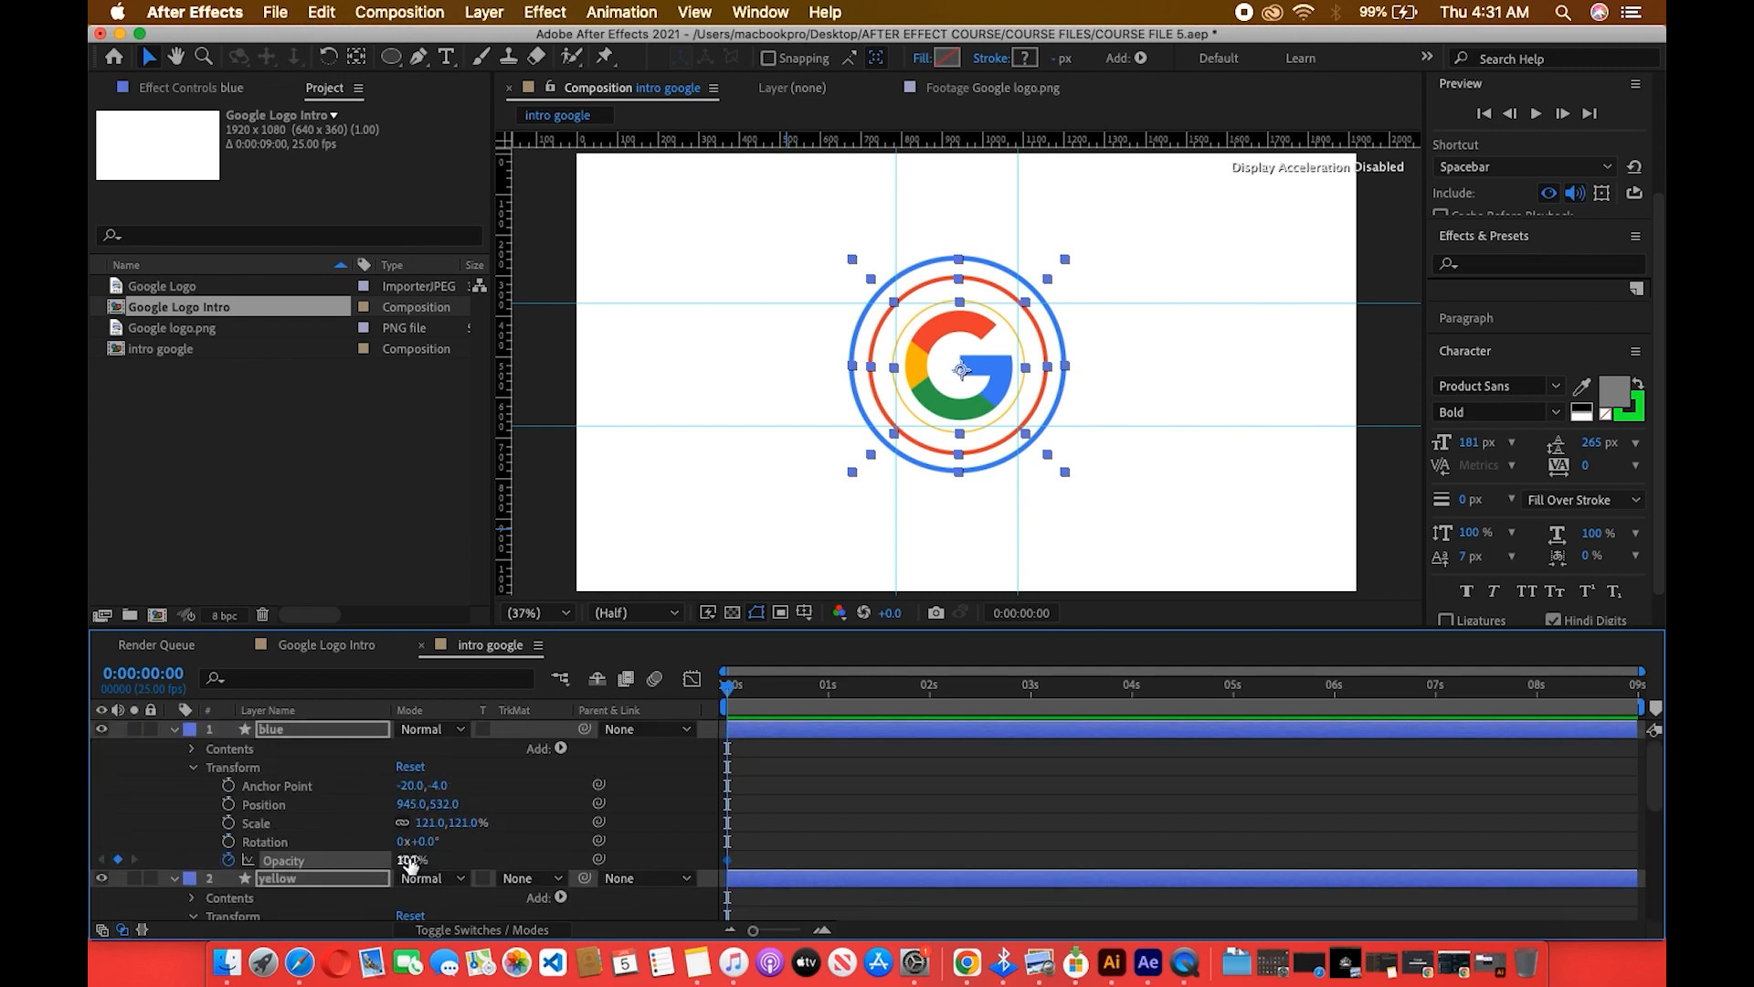
left_click_drag(409, 862, 134, 868)
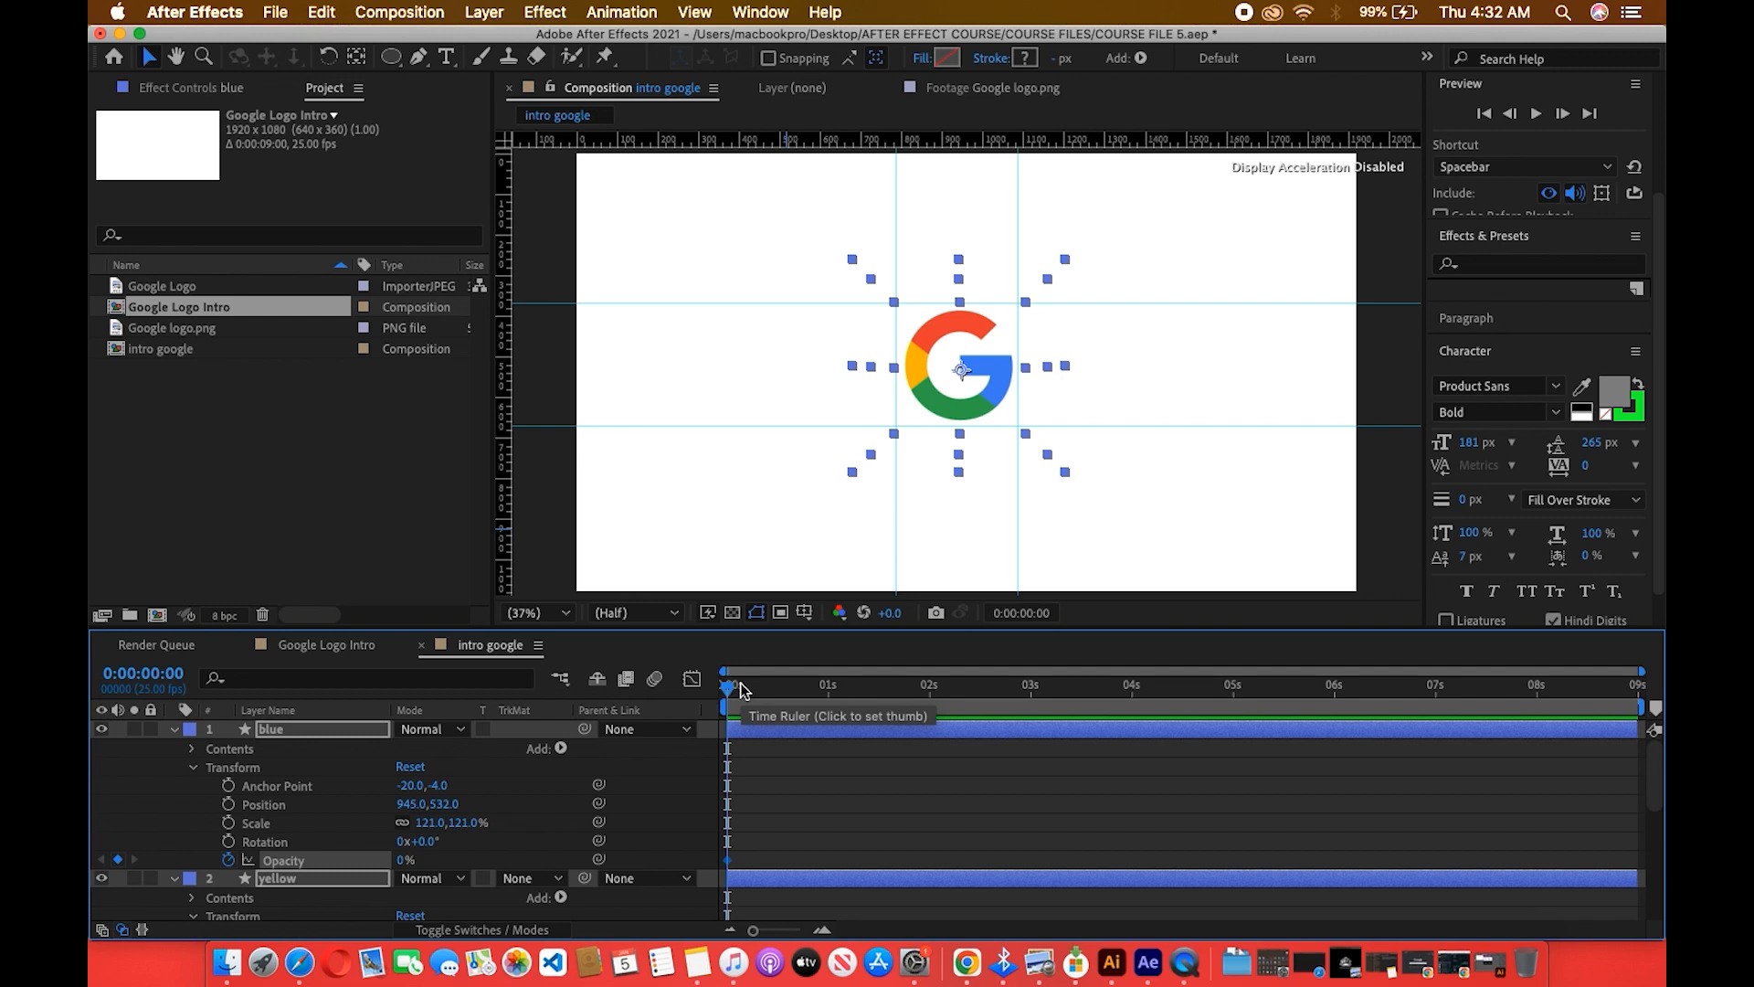
Collapse the blue layer's properties, examine the circle animation around 1 s in the Google Logo Intro composition, and return to intro google.
left_click_drag(740, 681, 782, 689)
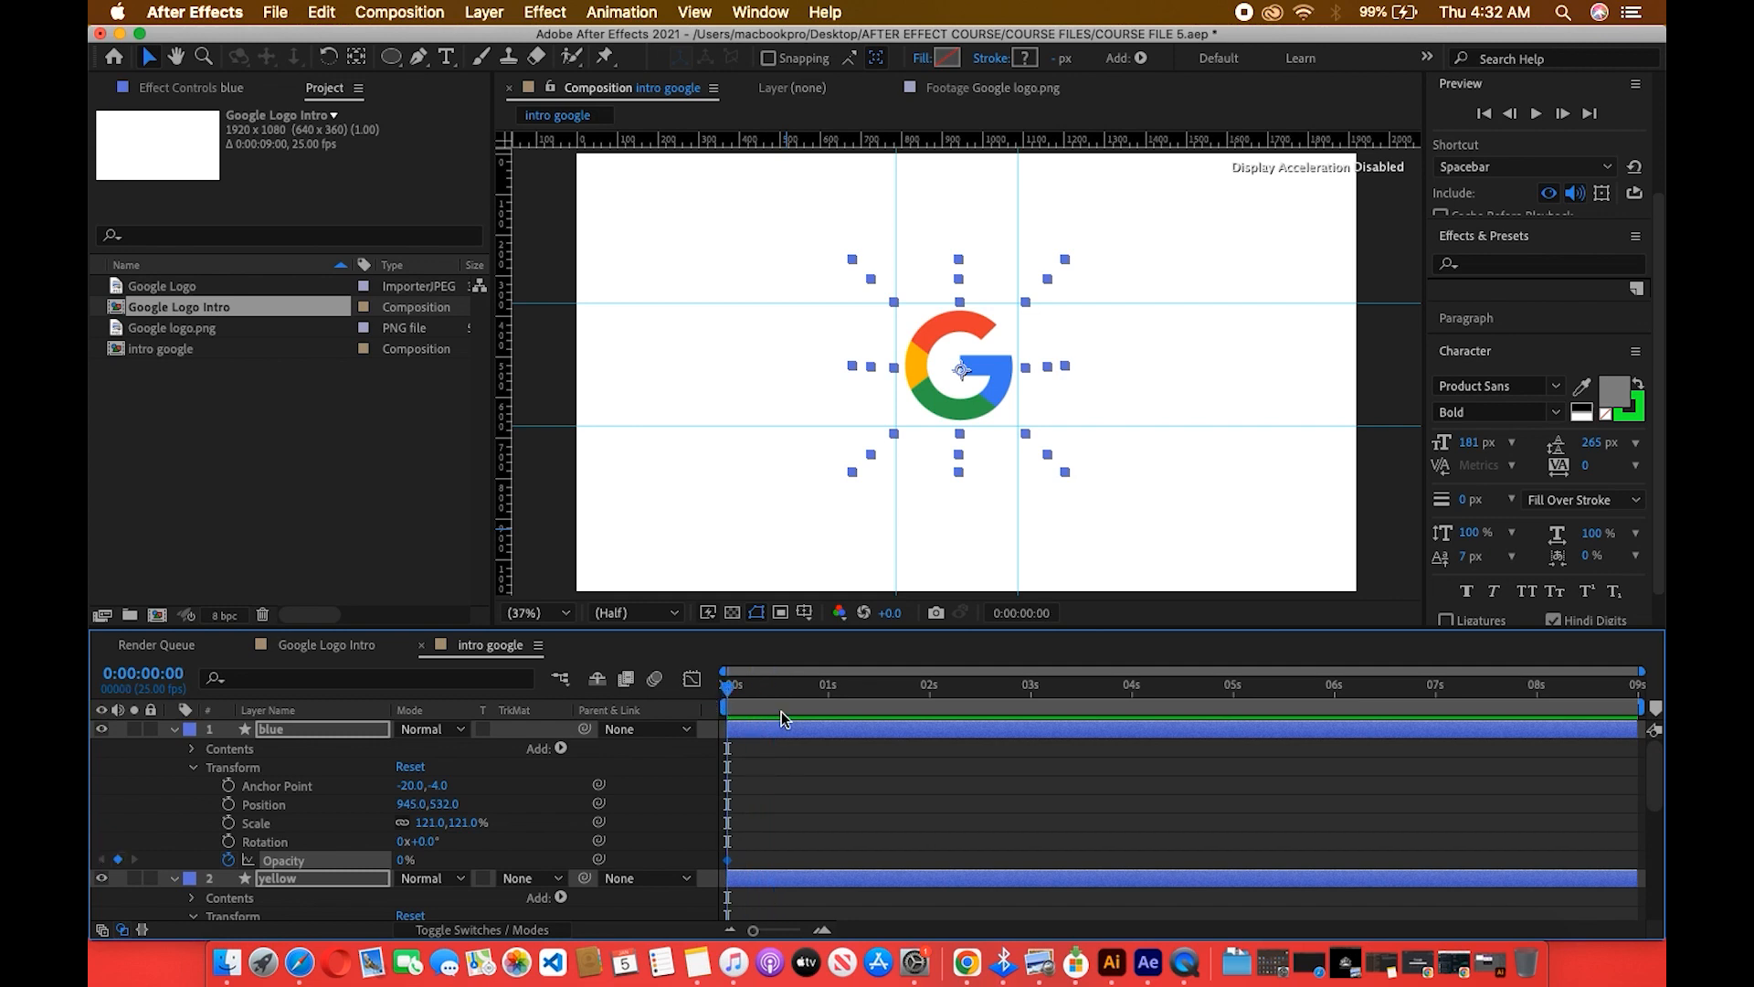
left_click(919, 744)
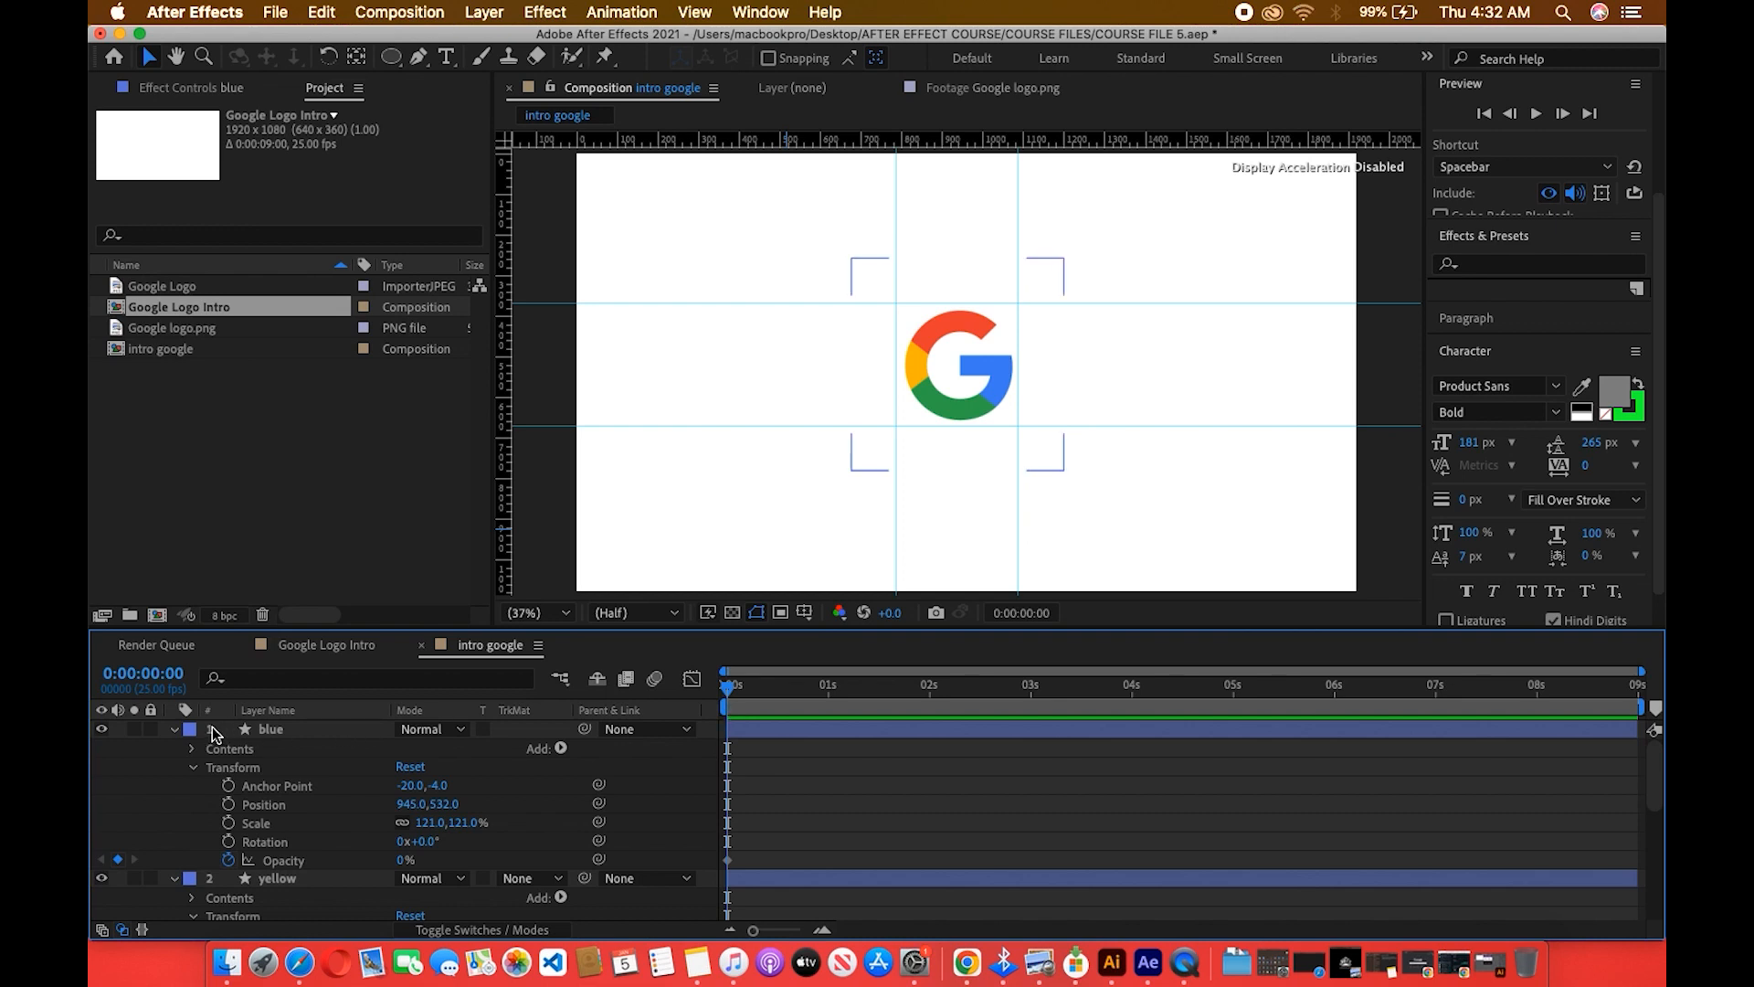
left_click(175, 730)
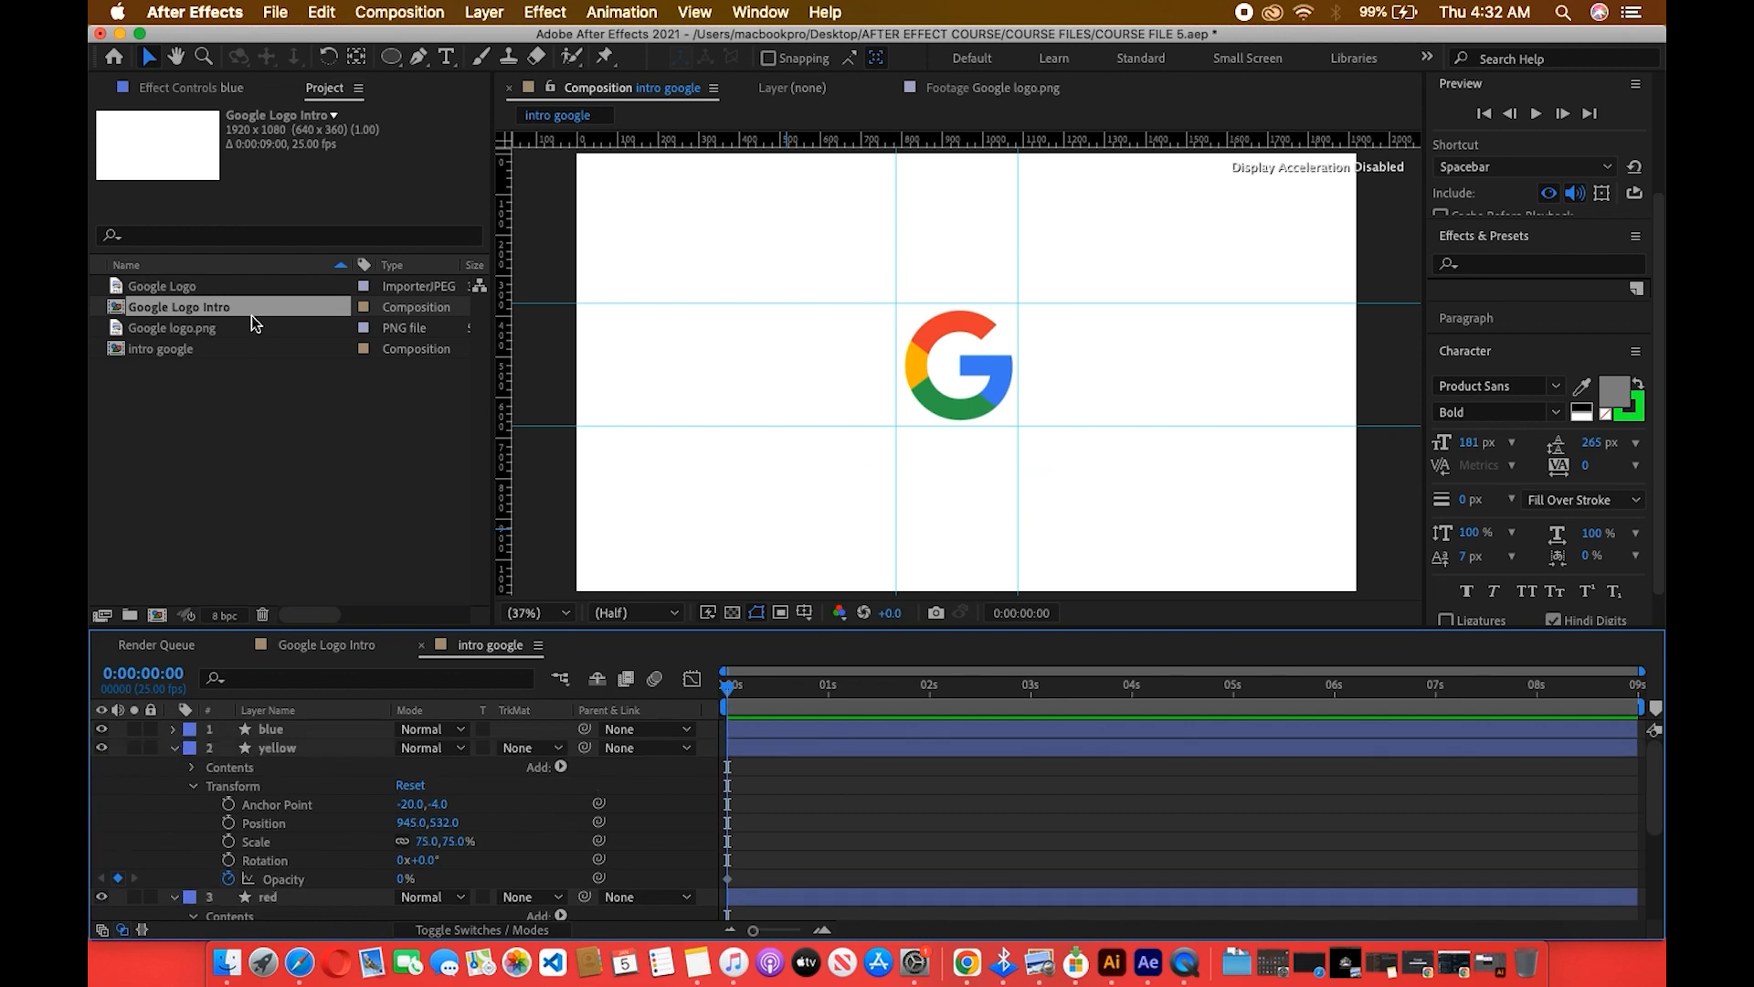
left_click(162, 351)
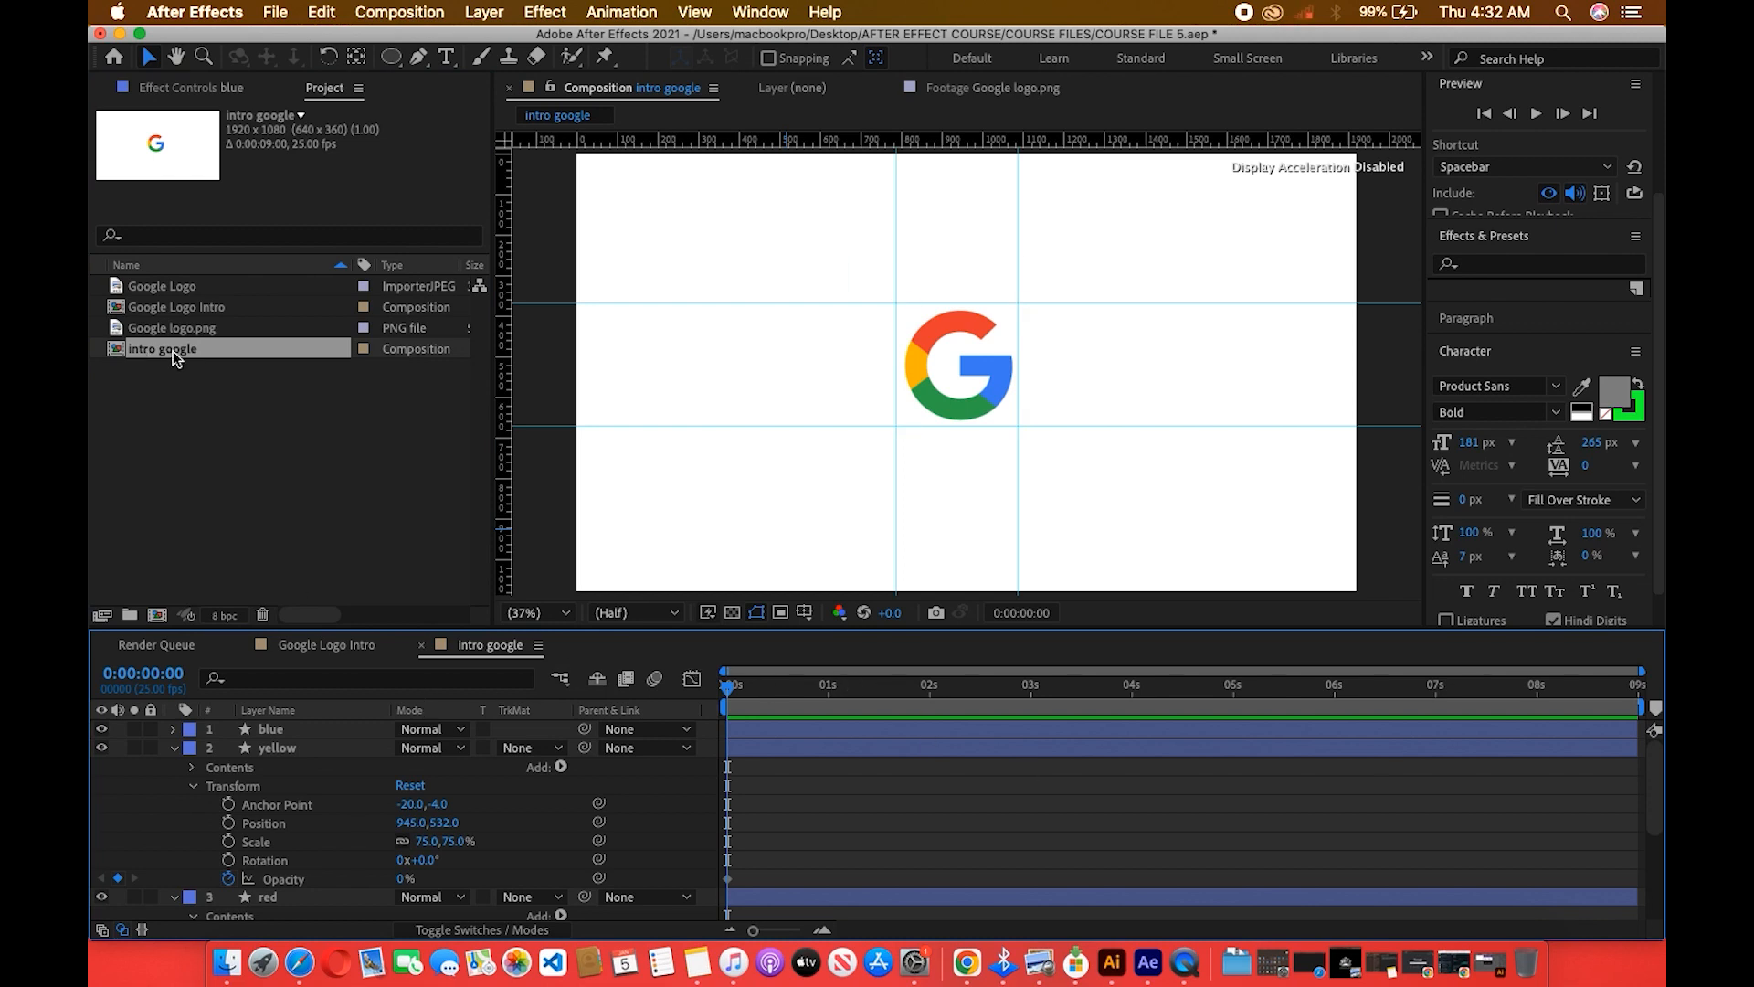
double_click(151, 308)
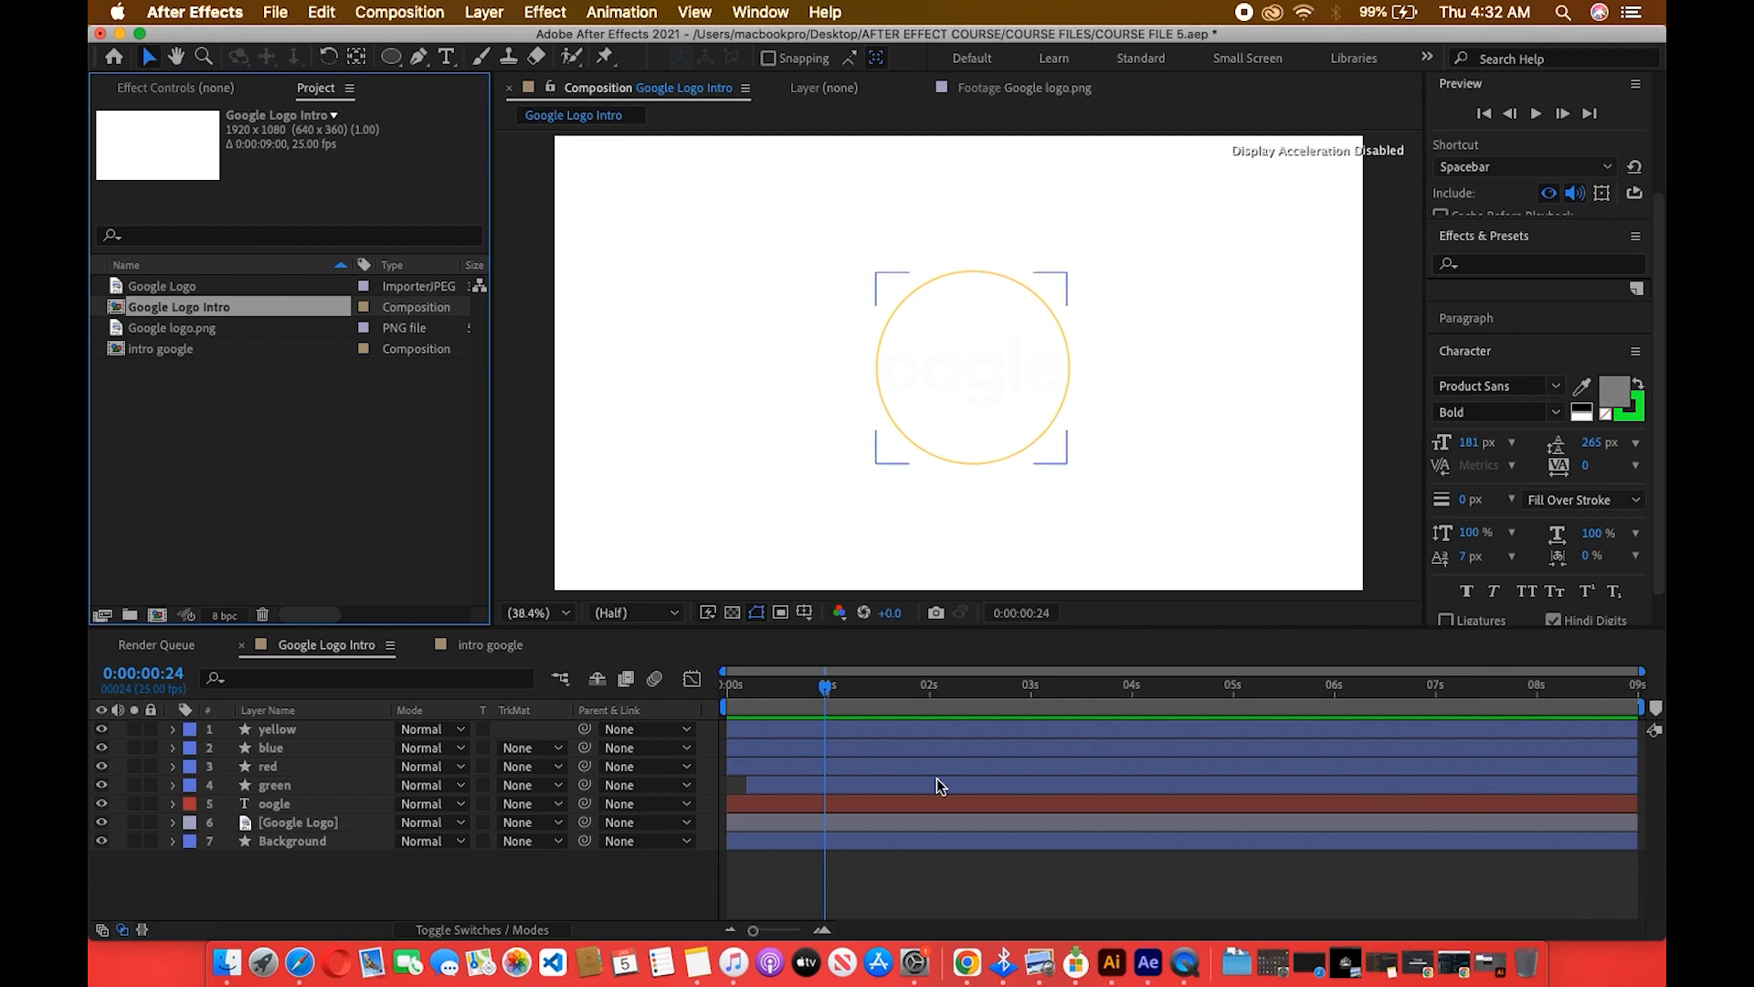
left_click_drag(1020, 690, 827, 767)
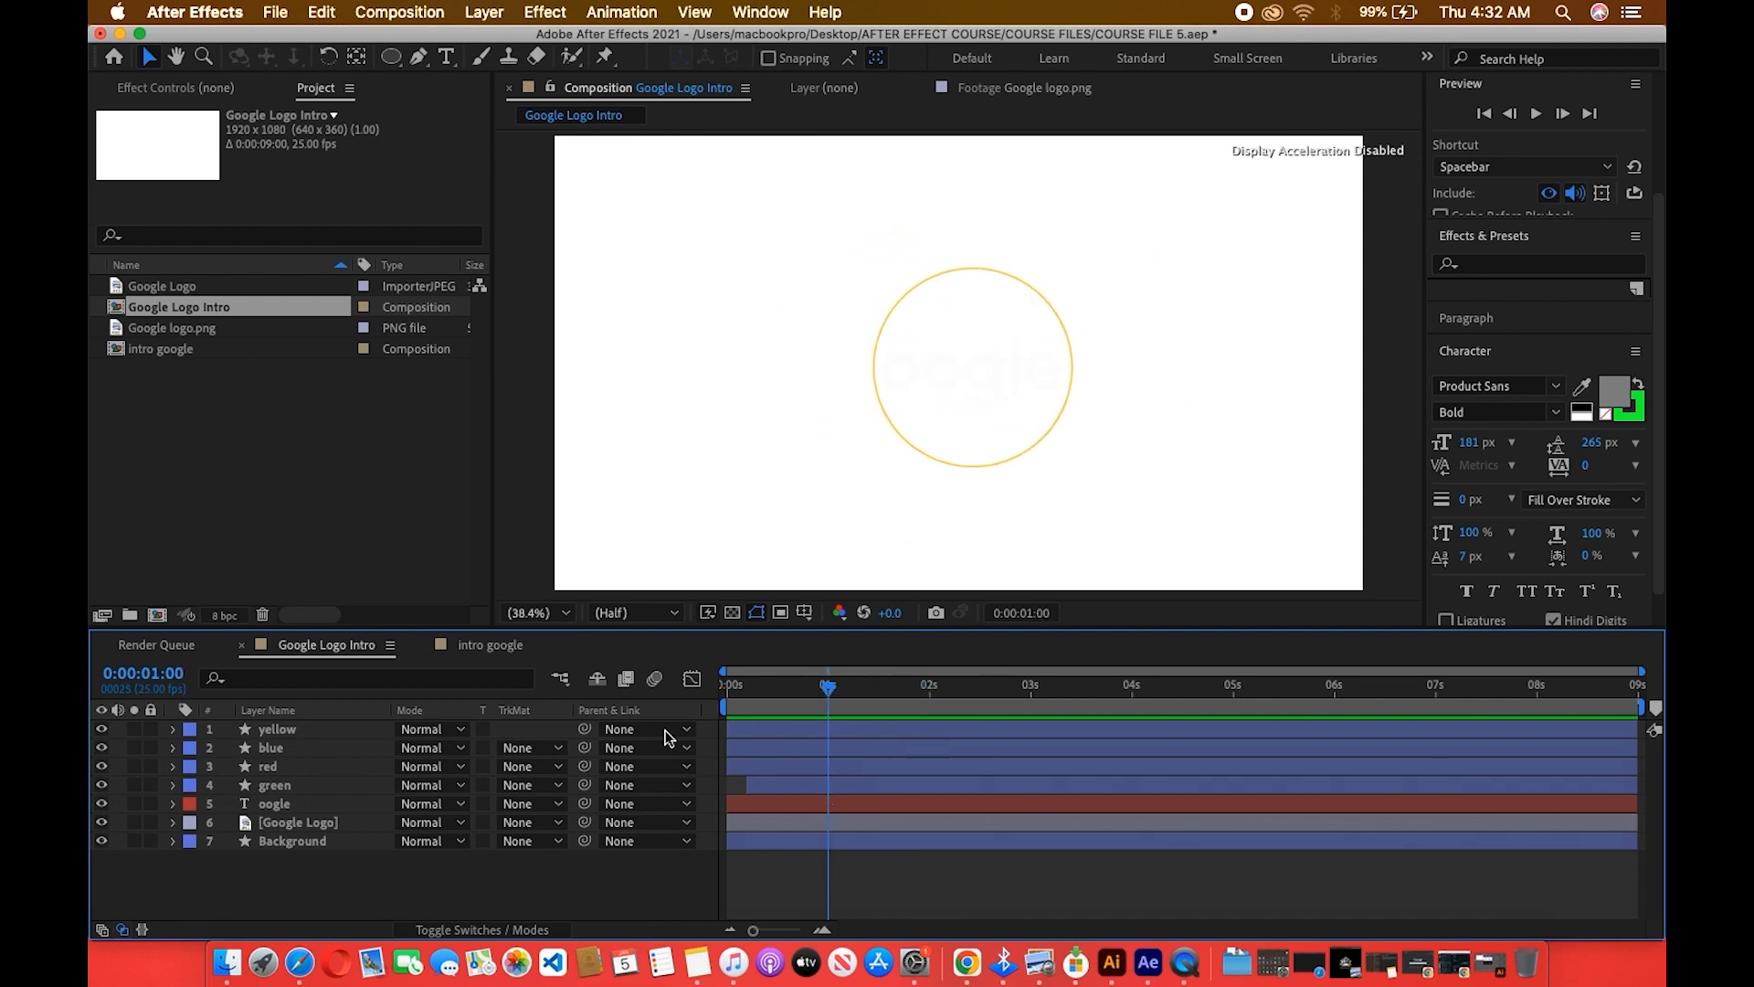
left_click(435, 646)
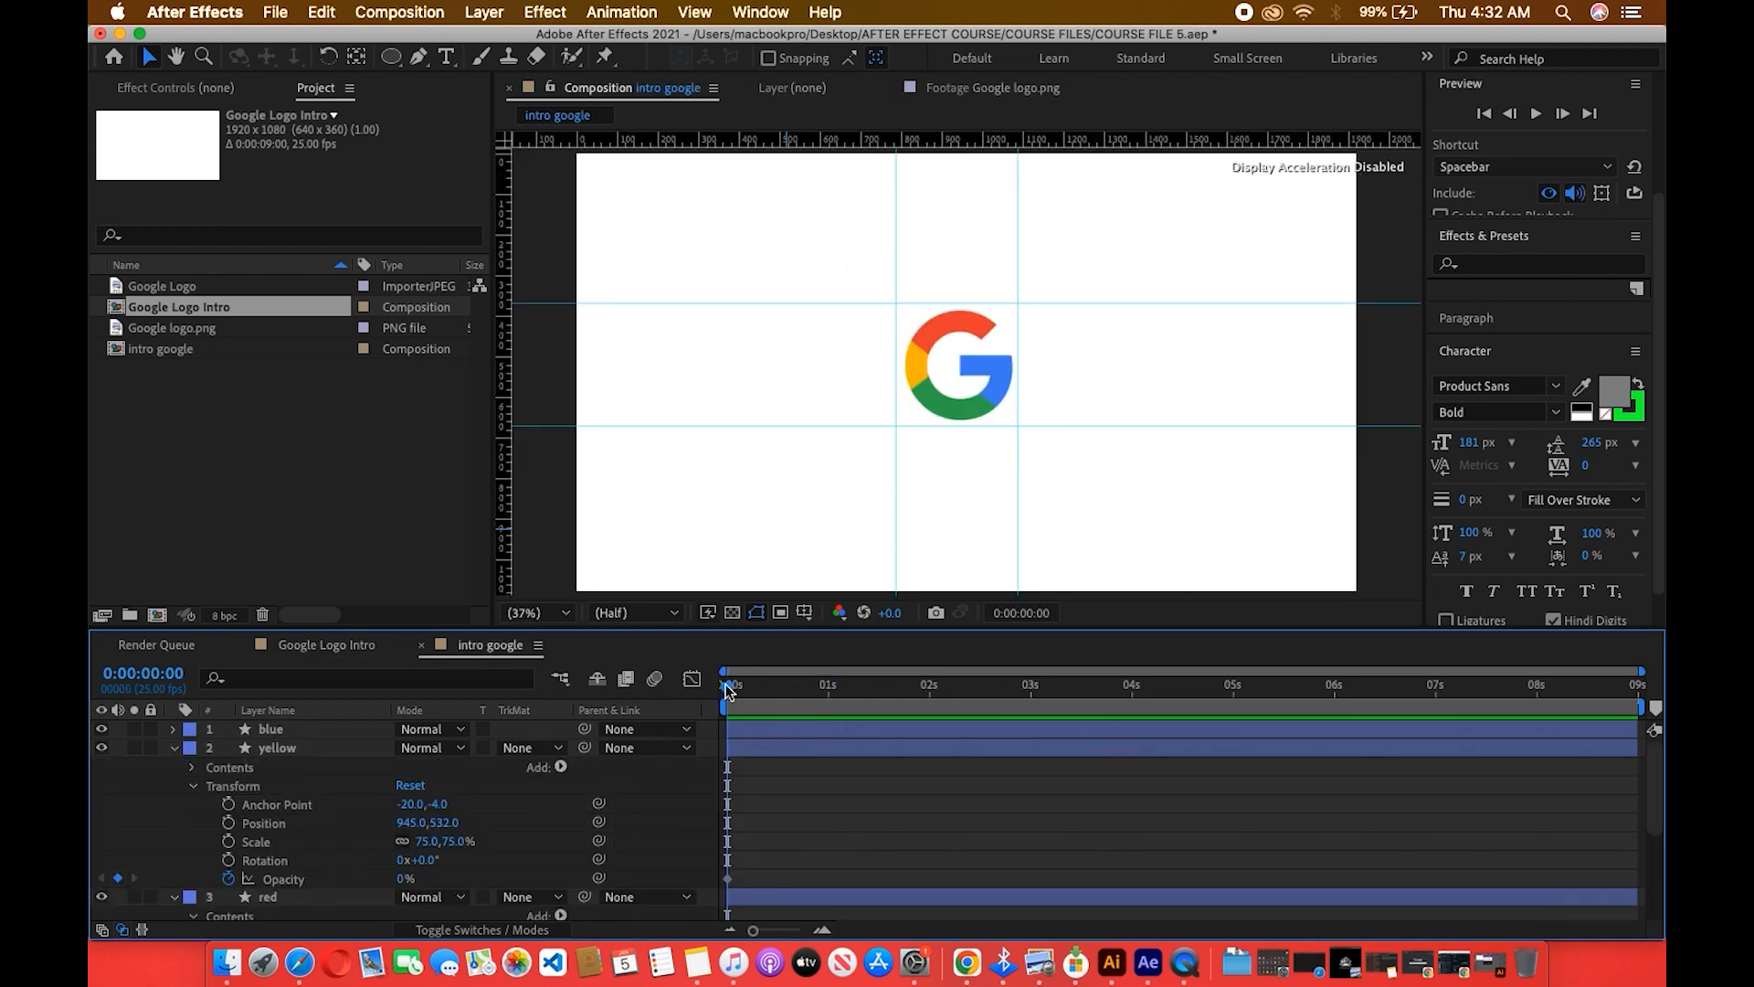
Undo the 0% opacity change on the blue, yellow and red circle layers and move the current time to 0:00:00:24.
left_click_drag(726, 690, 812, 687)
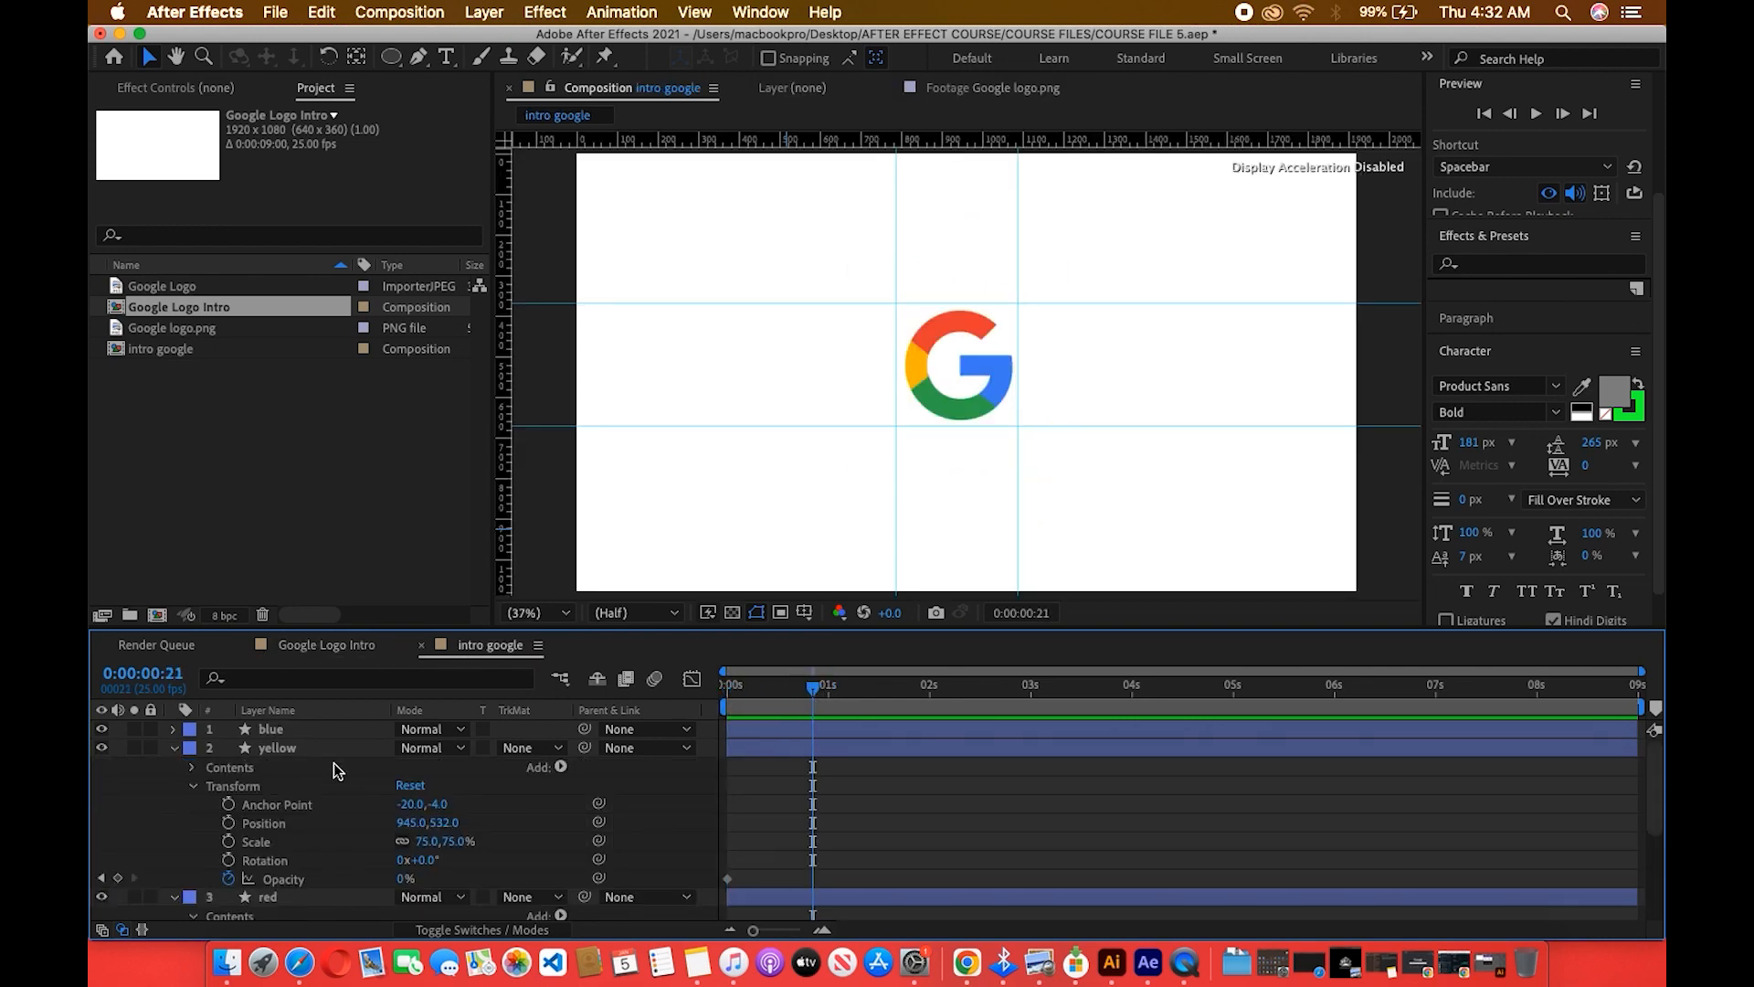
key("super+a")
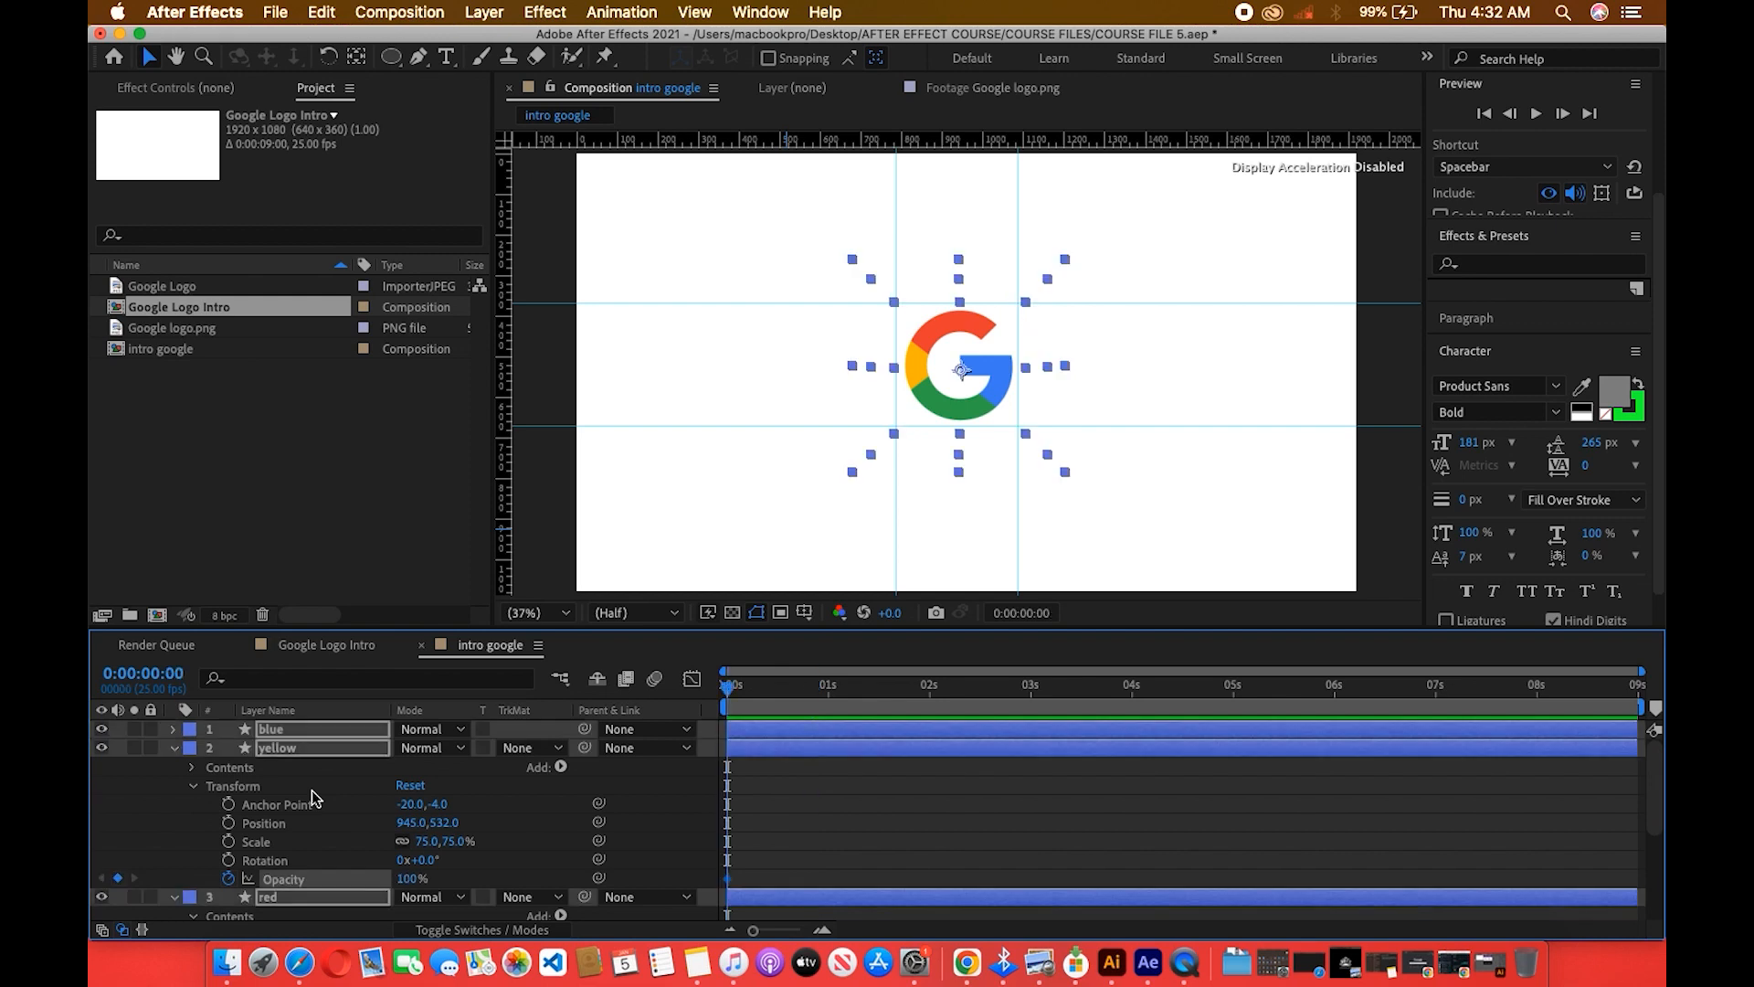
key("Home")
left_click_drag(770, 700, 932, 720)
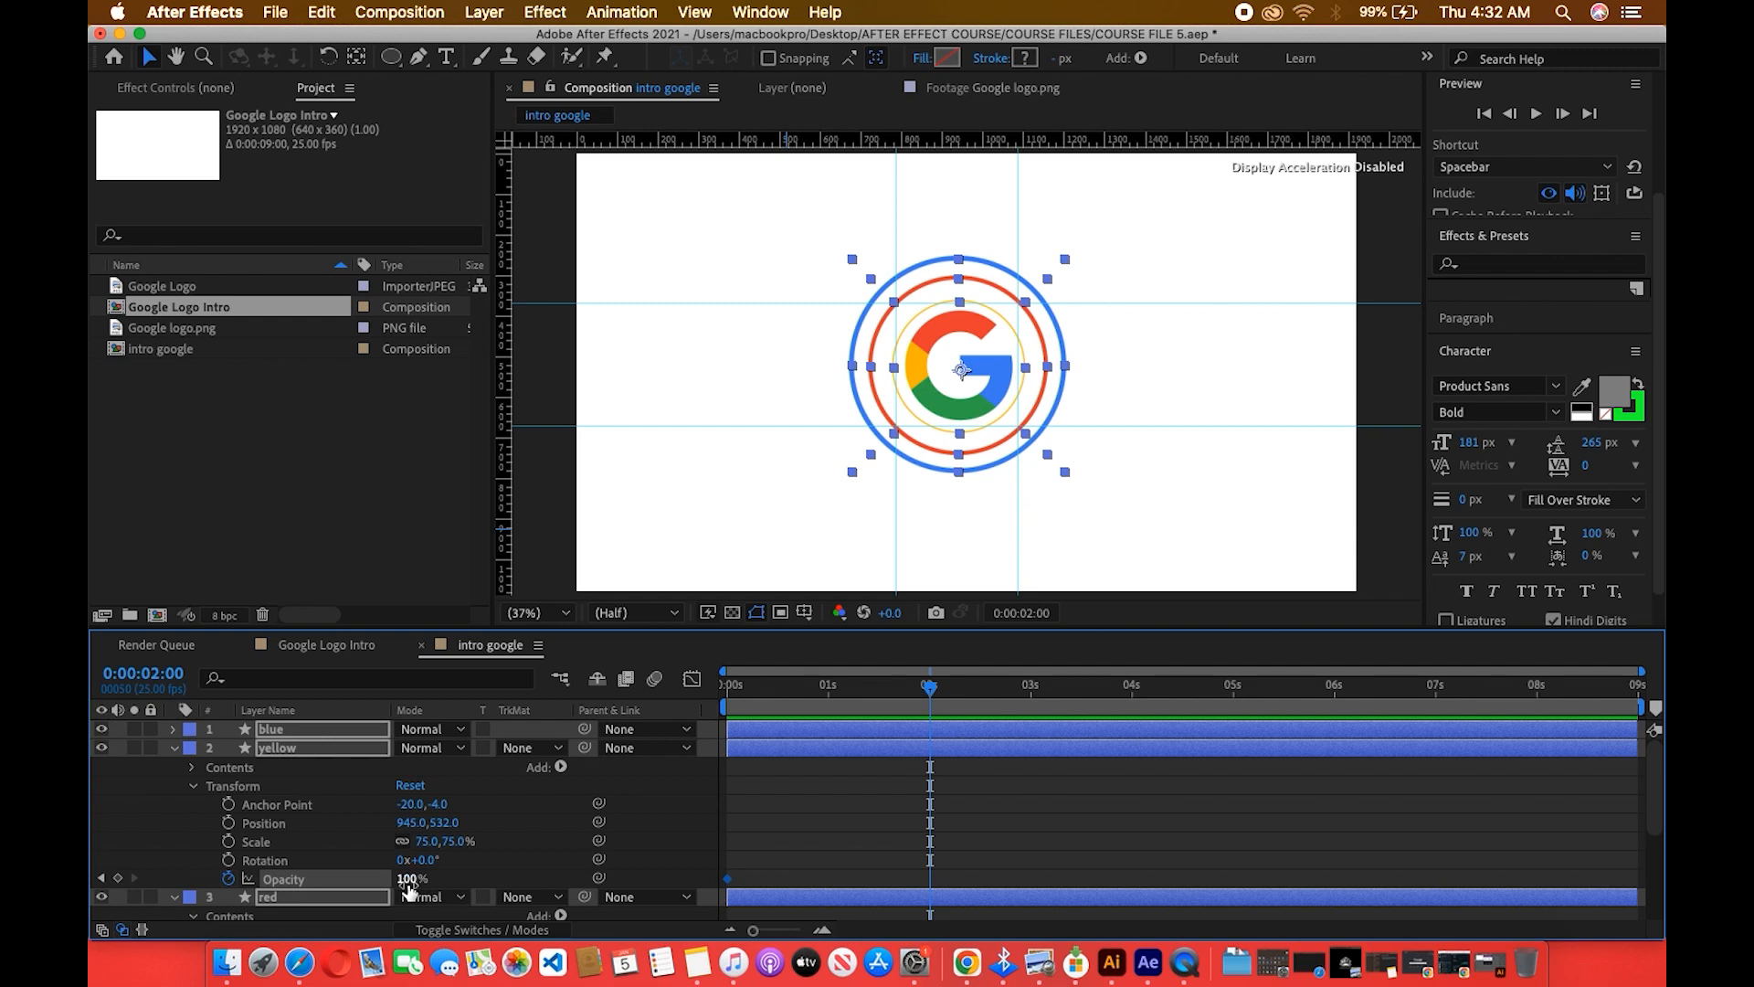
left_click_drag(849, 692, 825, 691)
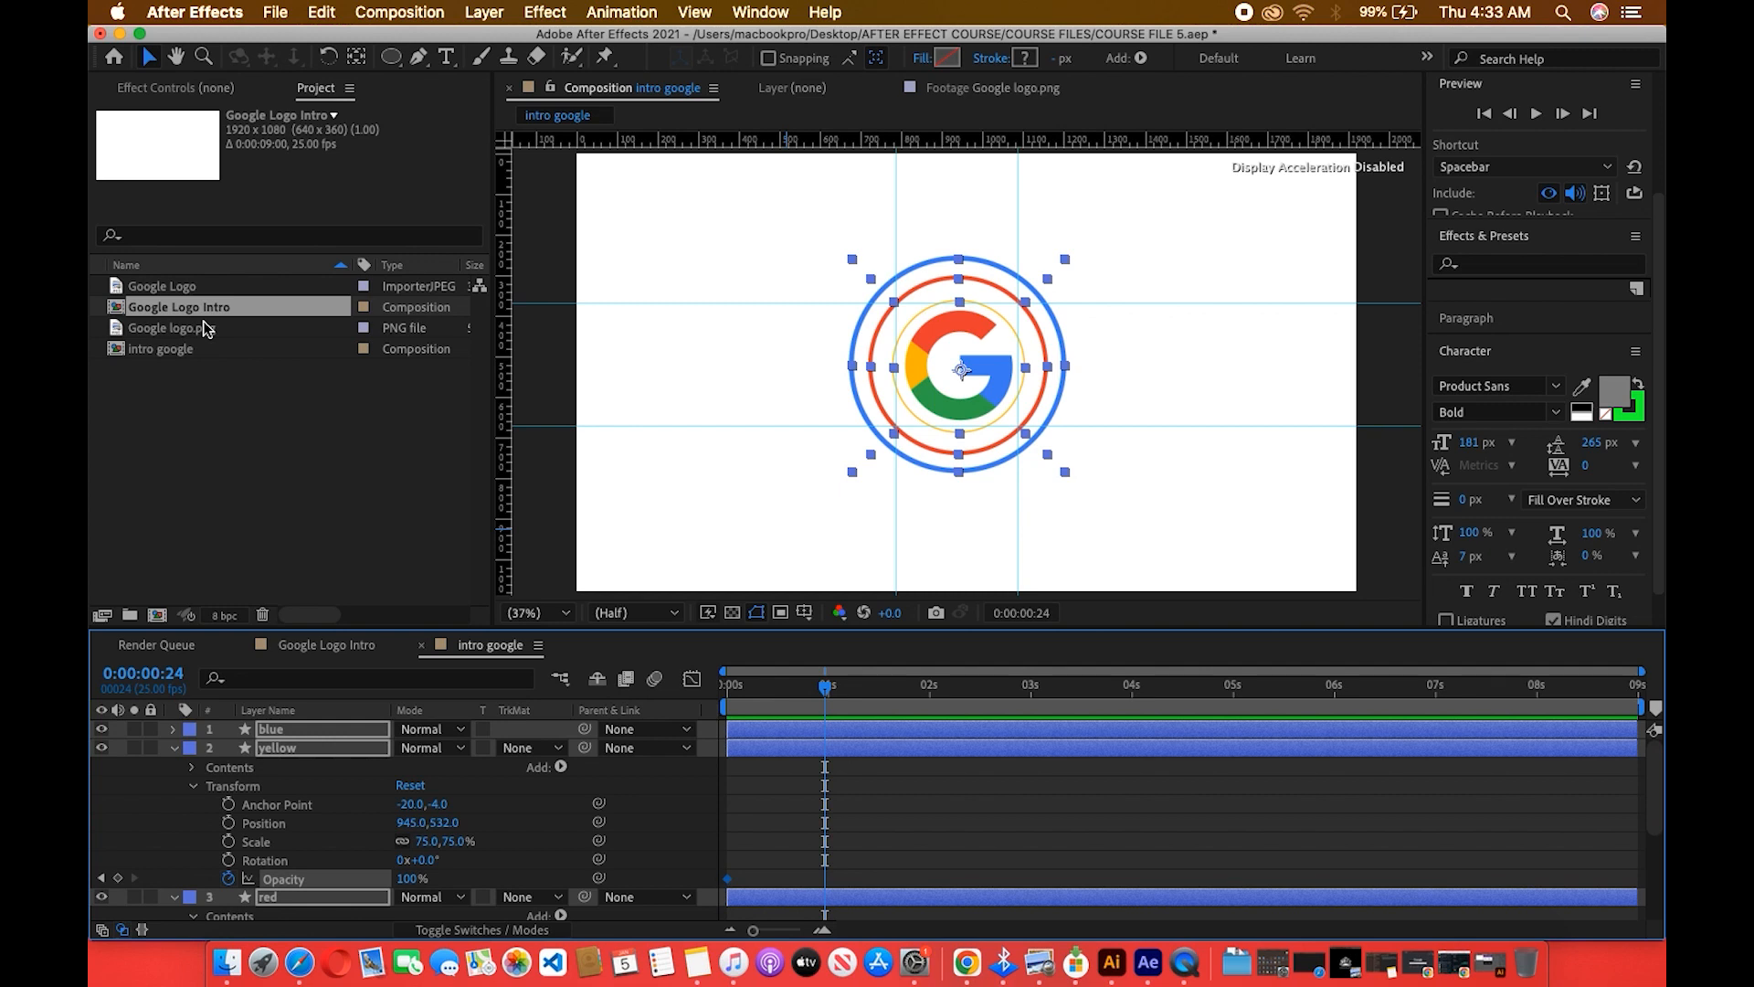
Review the circle animation up to about 2 s in Google Logo Intro, and return to intro google at 1 s.
left_click(177, 351)
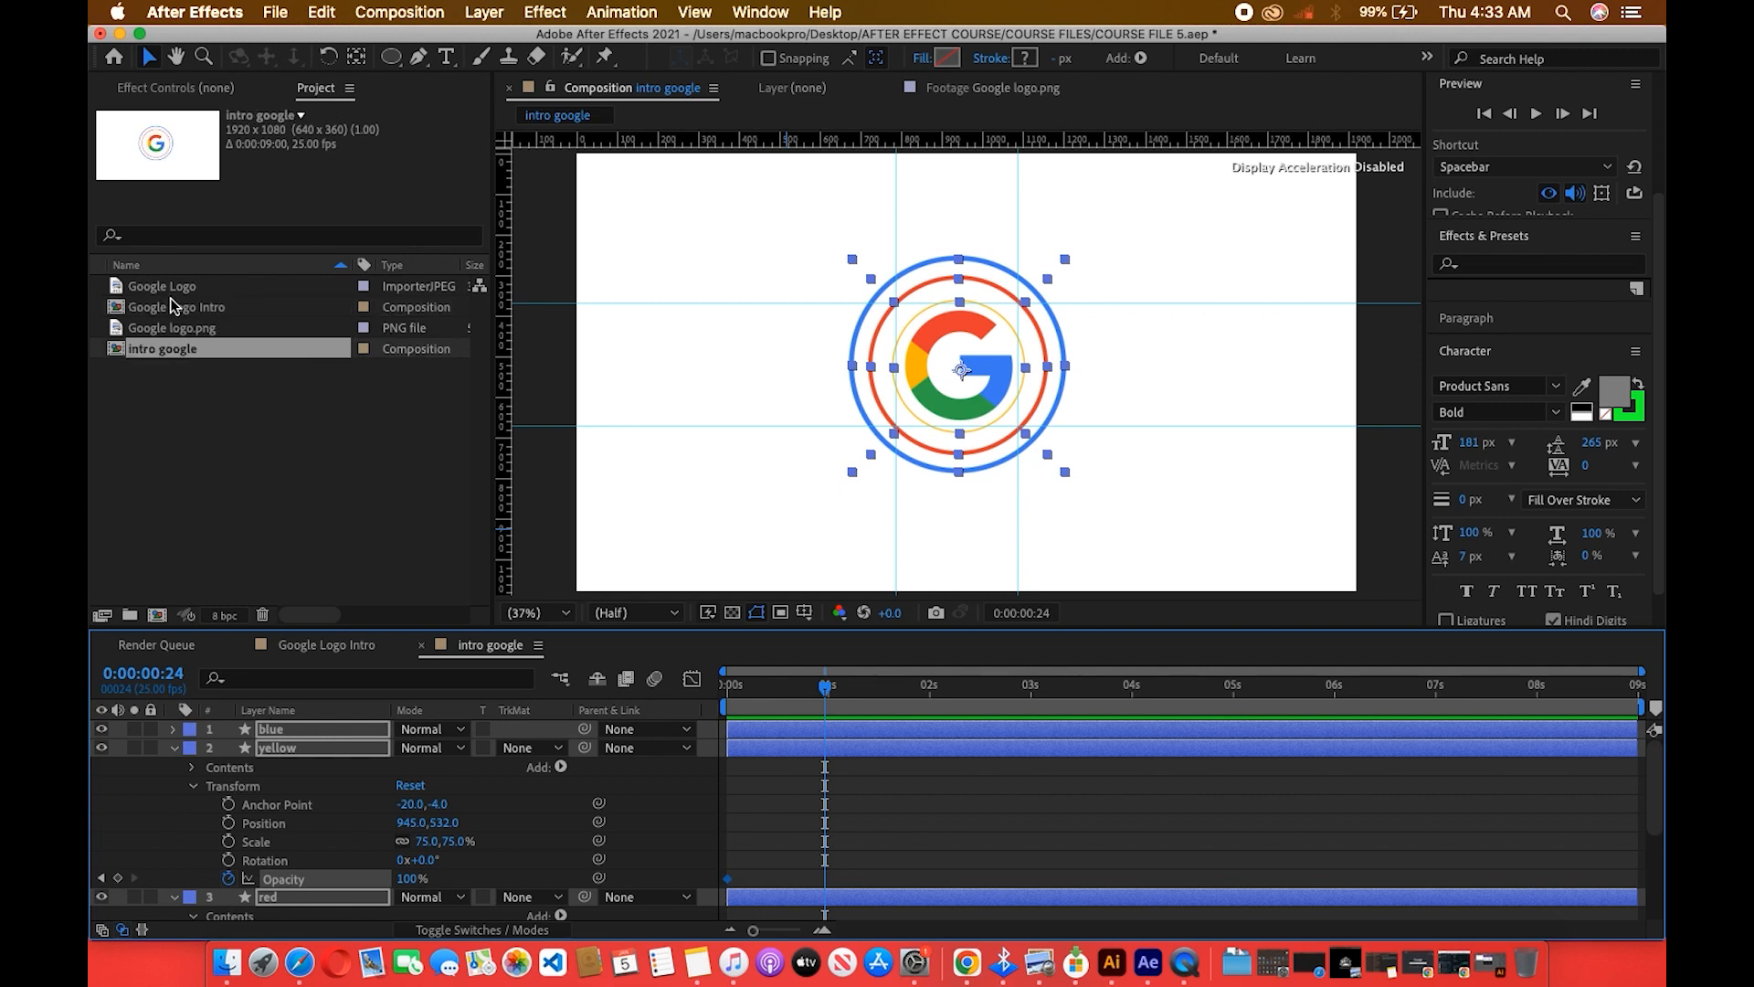
double_click(170, 304)
left_click_drag(804, 696, 950, 731)
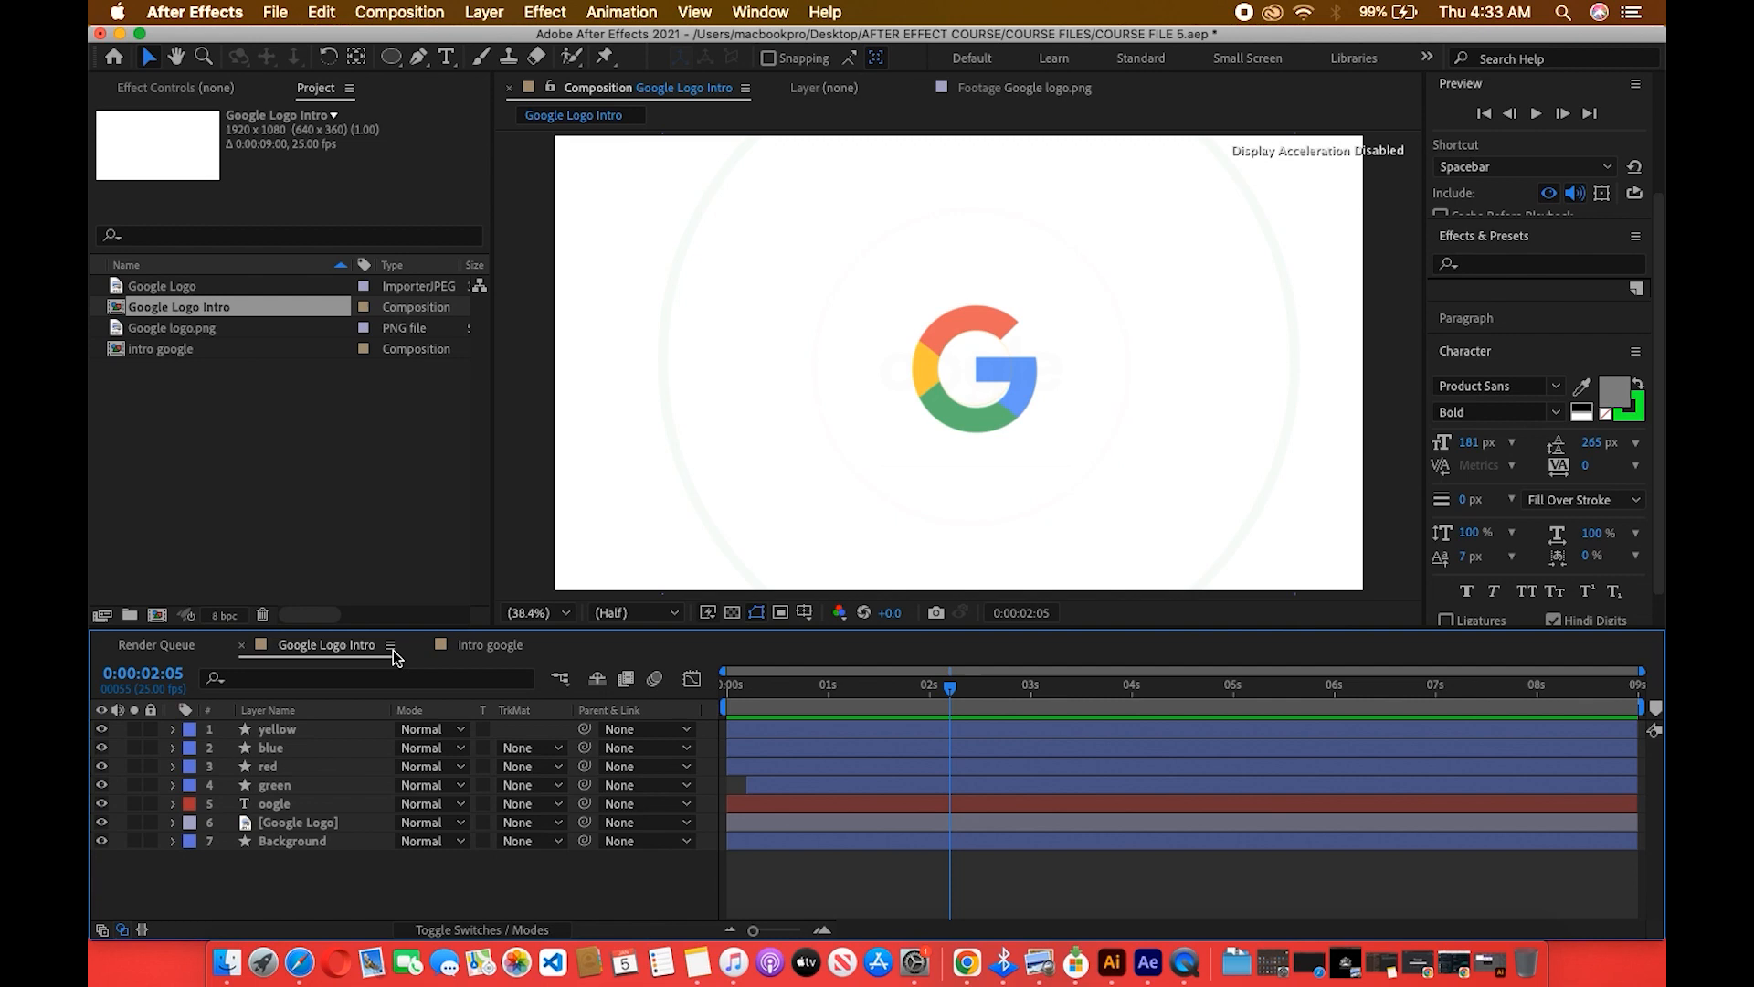
left_click(493, 645)
left_click_drag(766, 706, 833, 721)
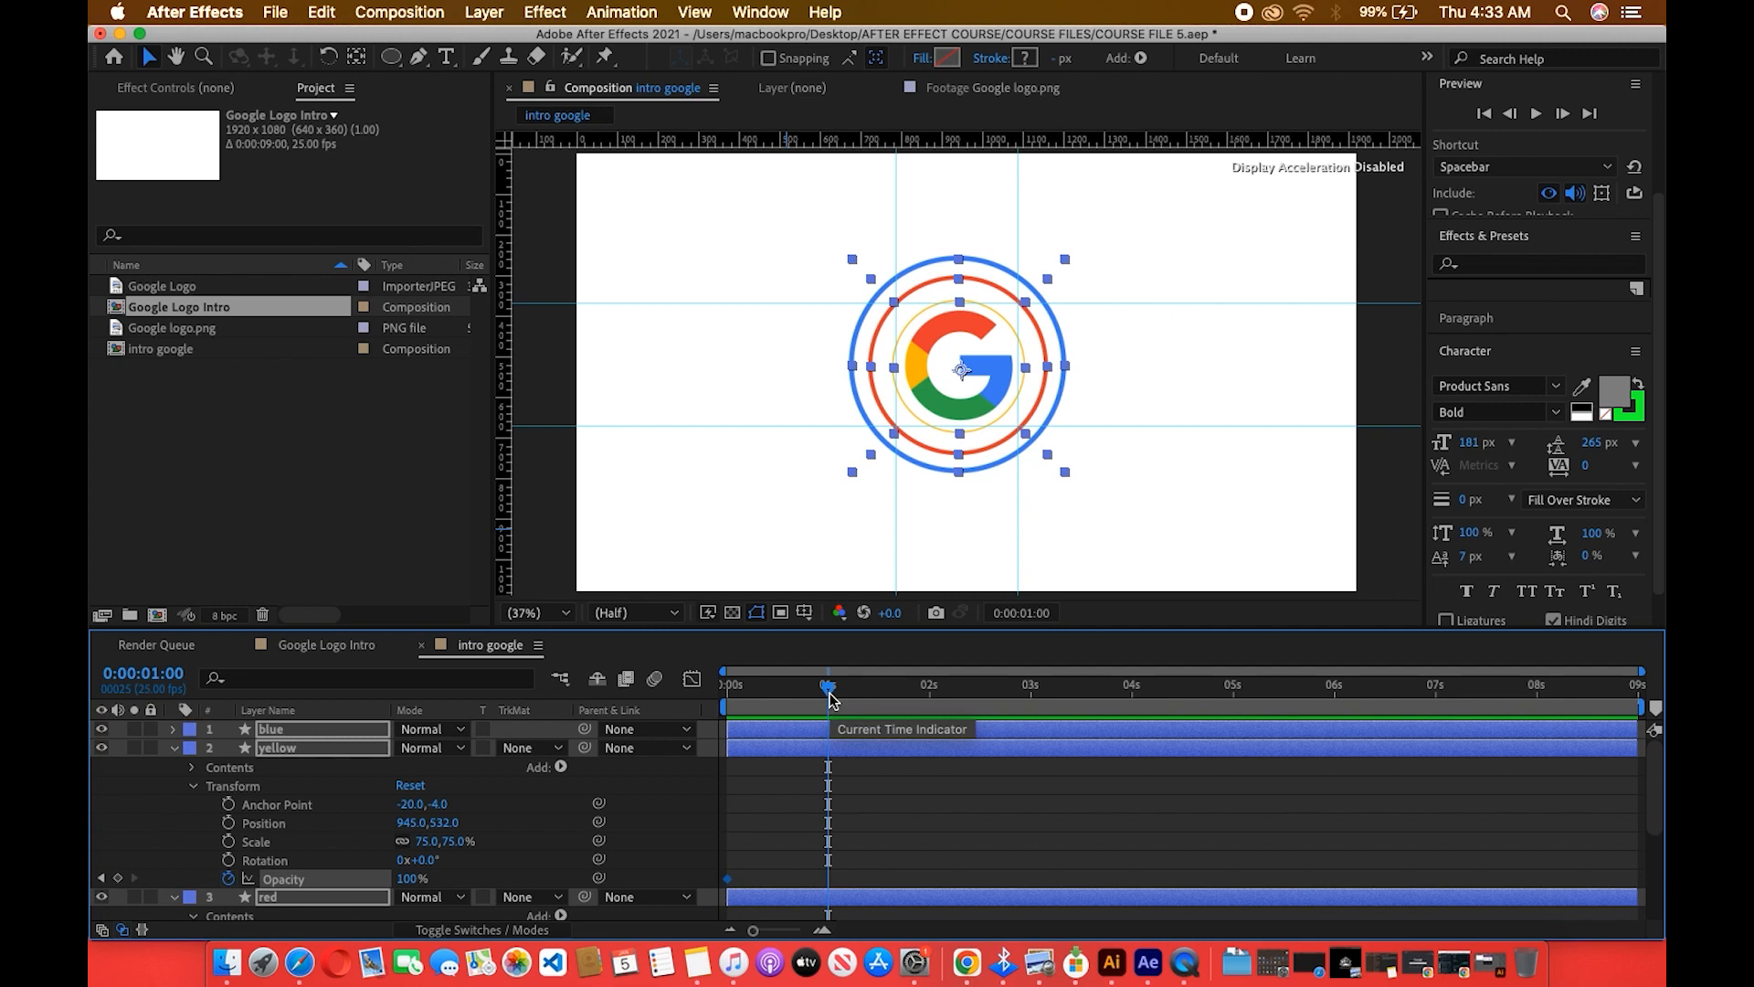
left_click_drag(825, 697, 732, 692)
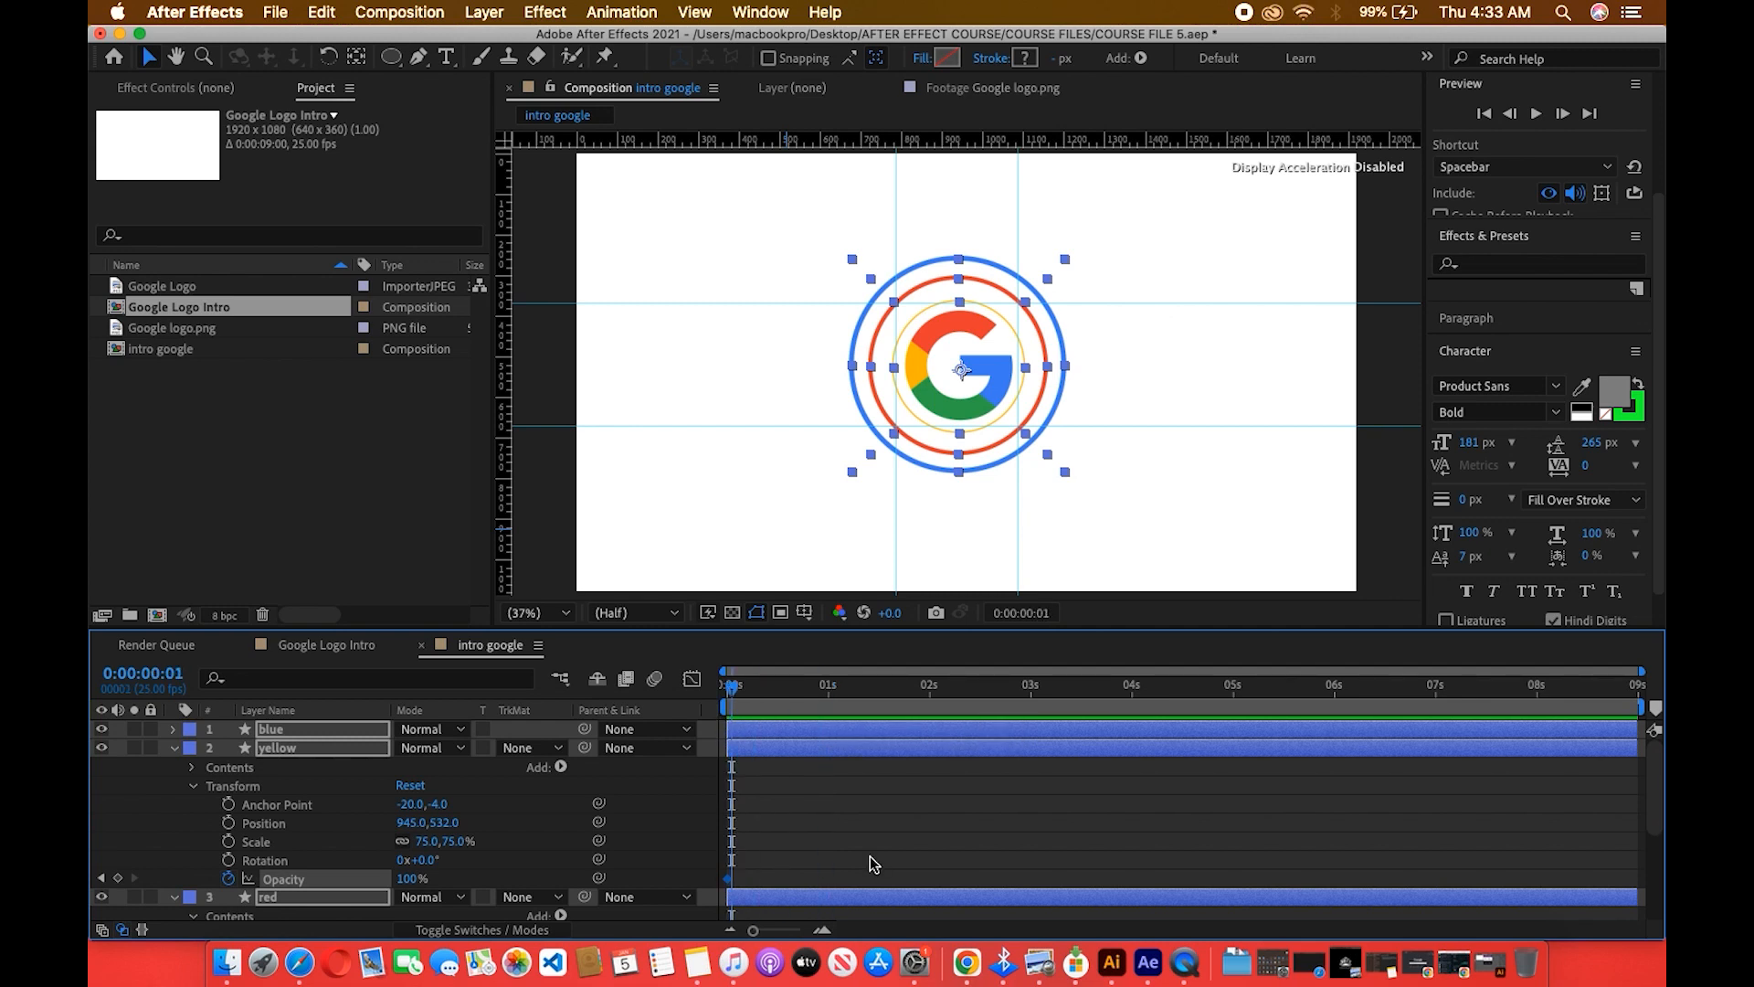
scroll(869, 856, "down", 4)
scroll(869, 857, "up", 4)
left_click_drag(413, 881, 285, 880)
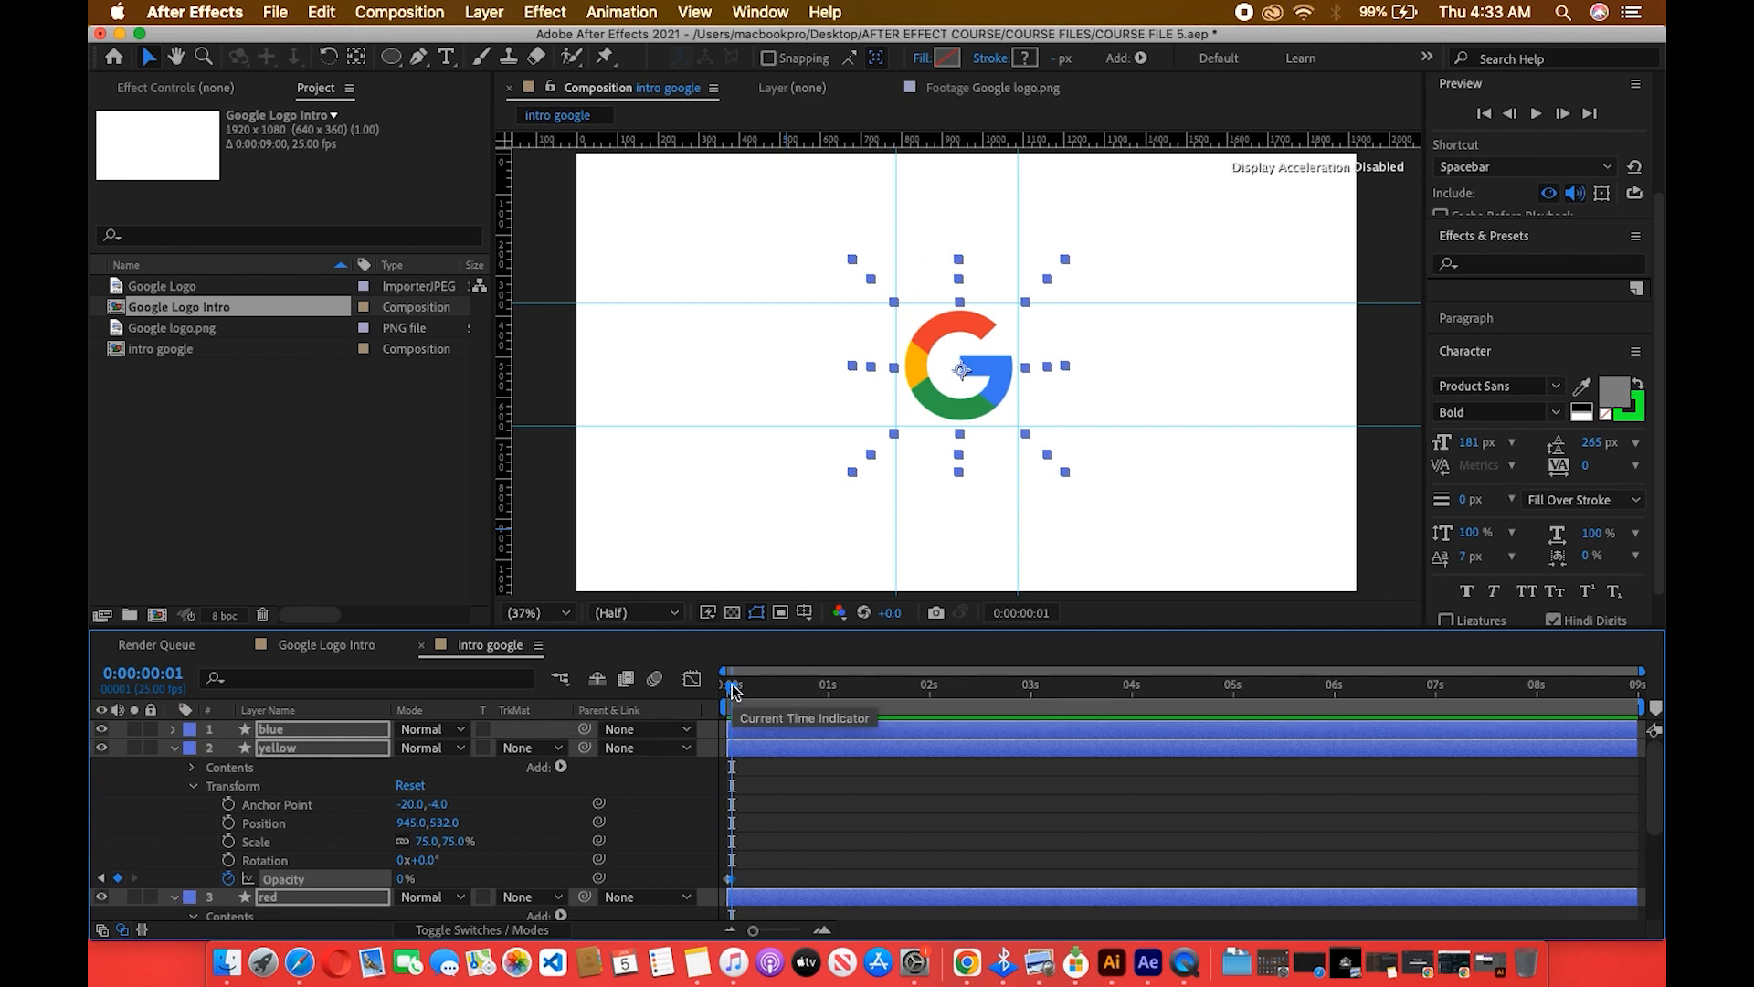
left_click_drag(733, 691, 829, 691)
left_click_drag(402, 878, 597, 877)
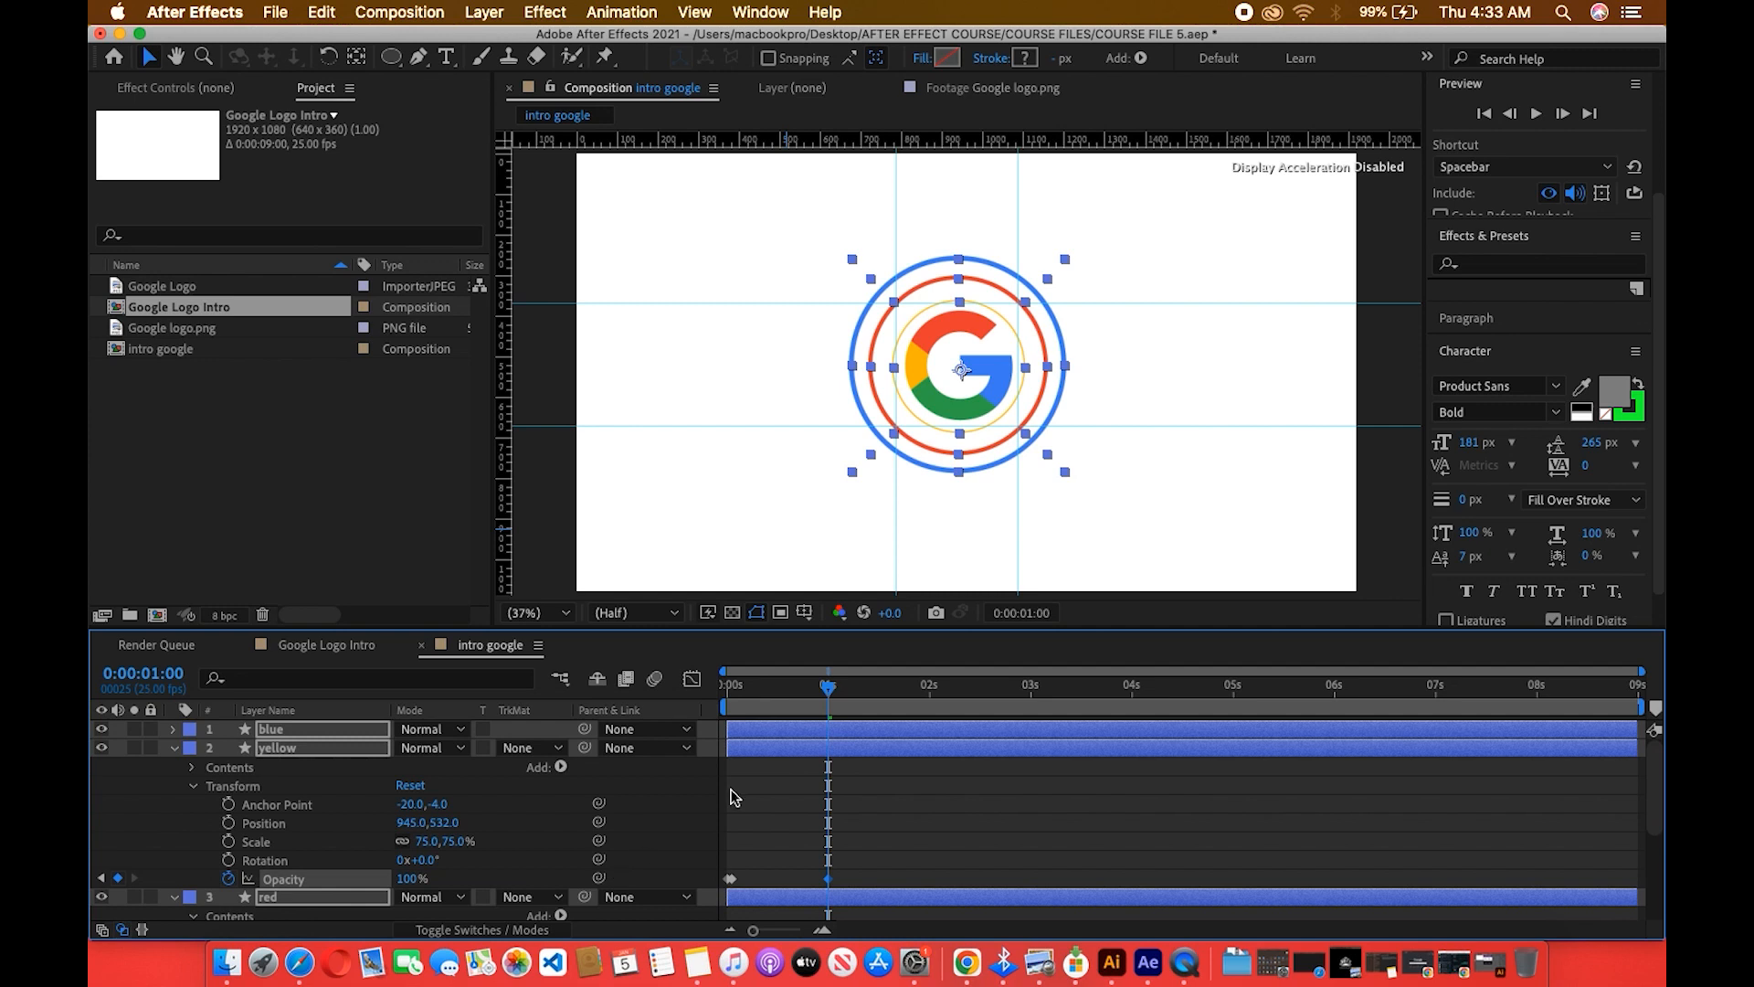
key("super+z")
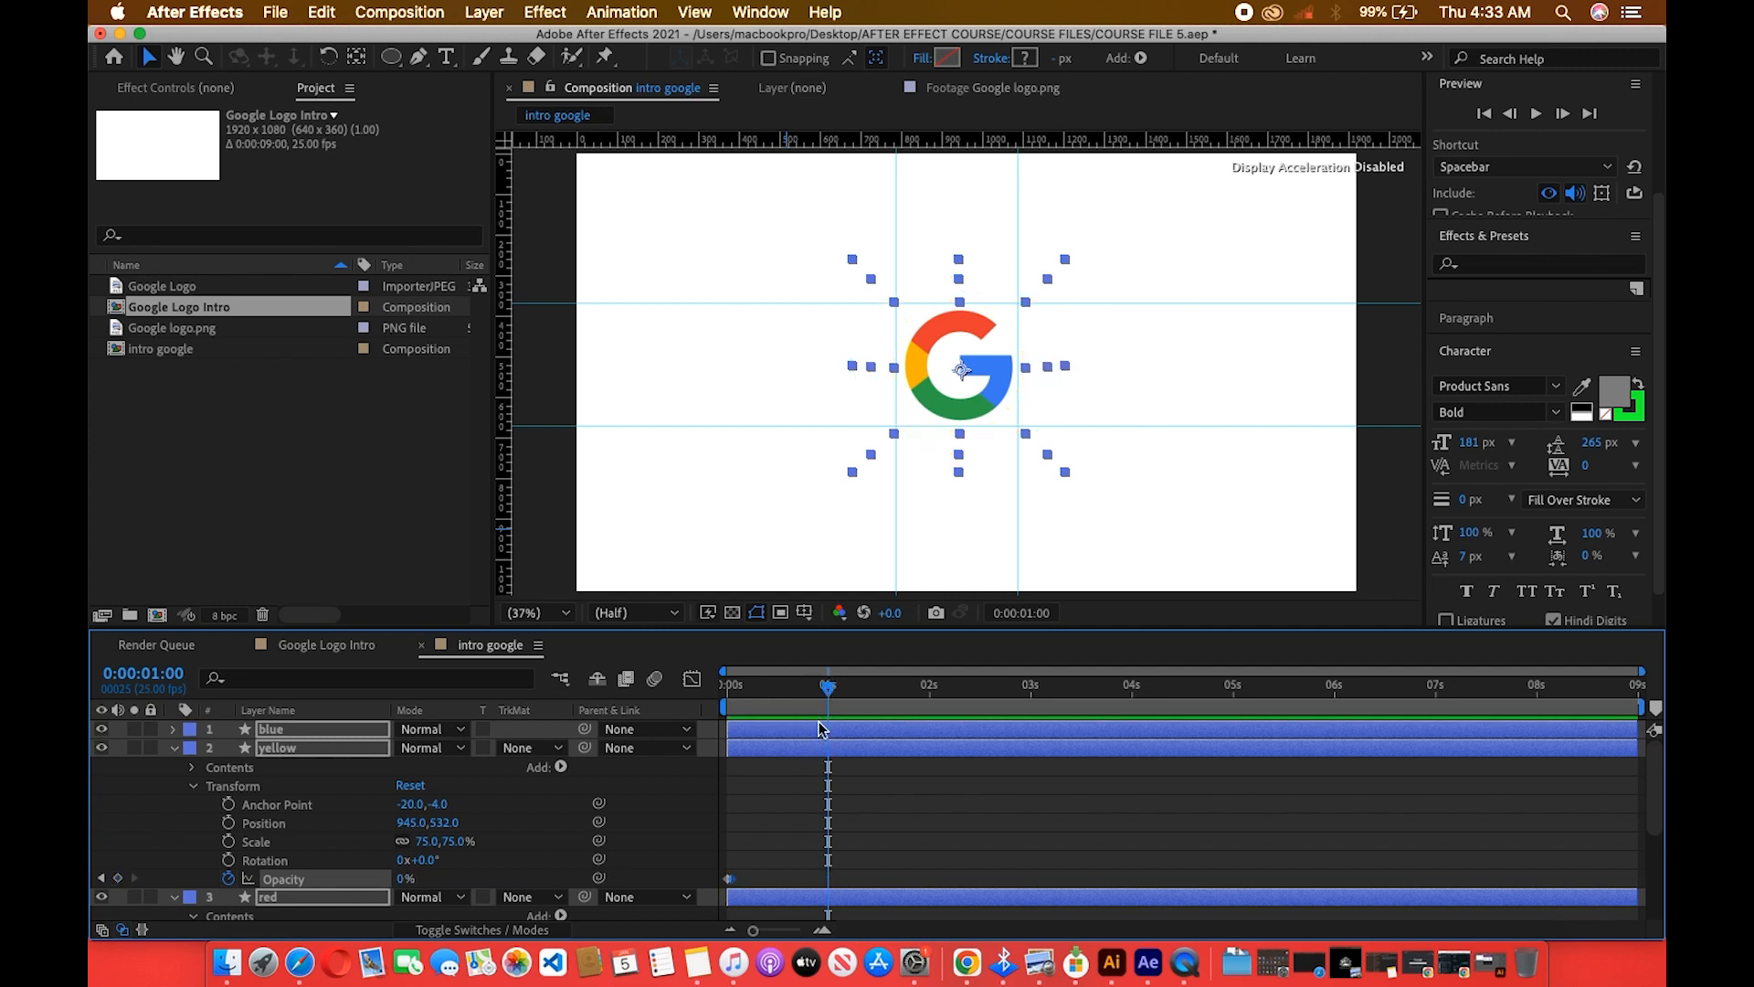
key("super+z")
Set the opacity of the selected blue, yellow and red circle layers to 0% at 0 s.
left_click_drag(735, 699, 727, 696)
left_click(410, 878)
type("0")
key("Return")
Keyframe the three circle layers' opacity at 100% at 0:00:00:24 and 1% at 0:00:01:24.
left_click_drag(731, 695, 827, 702)
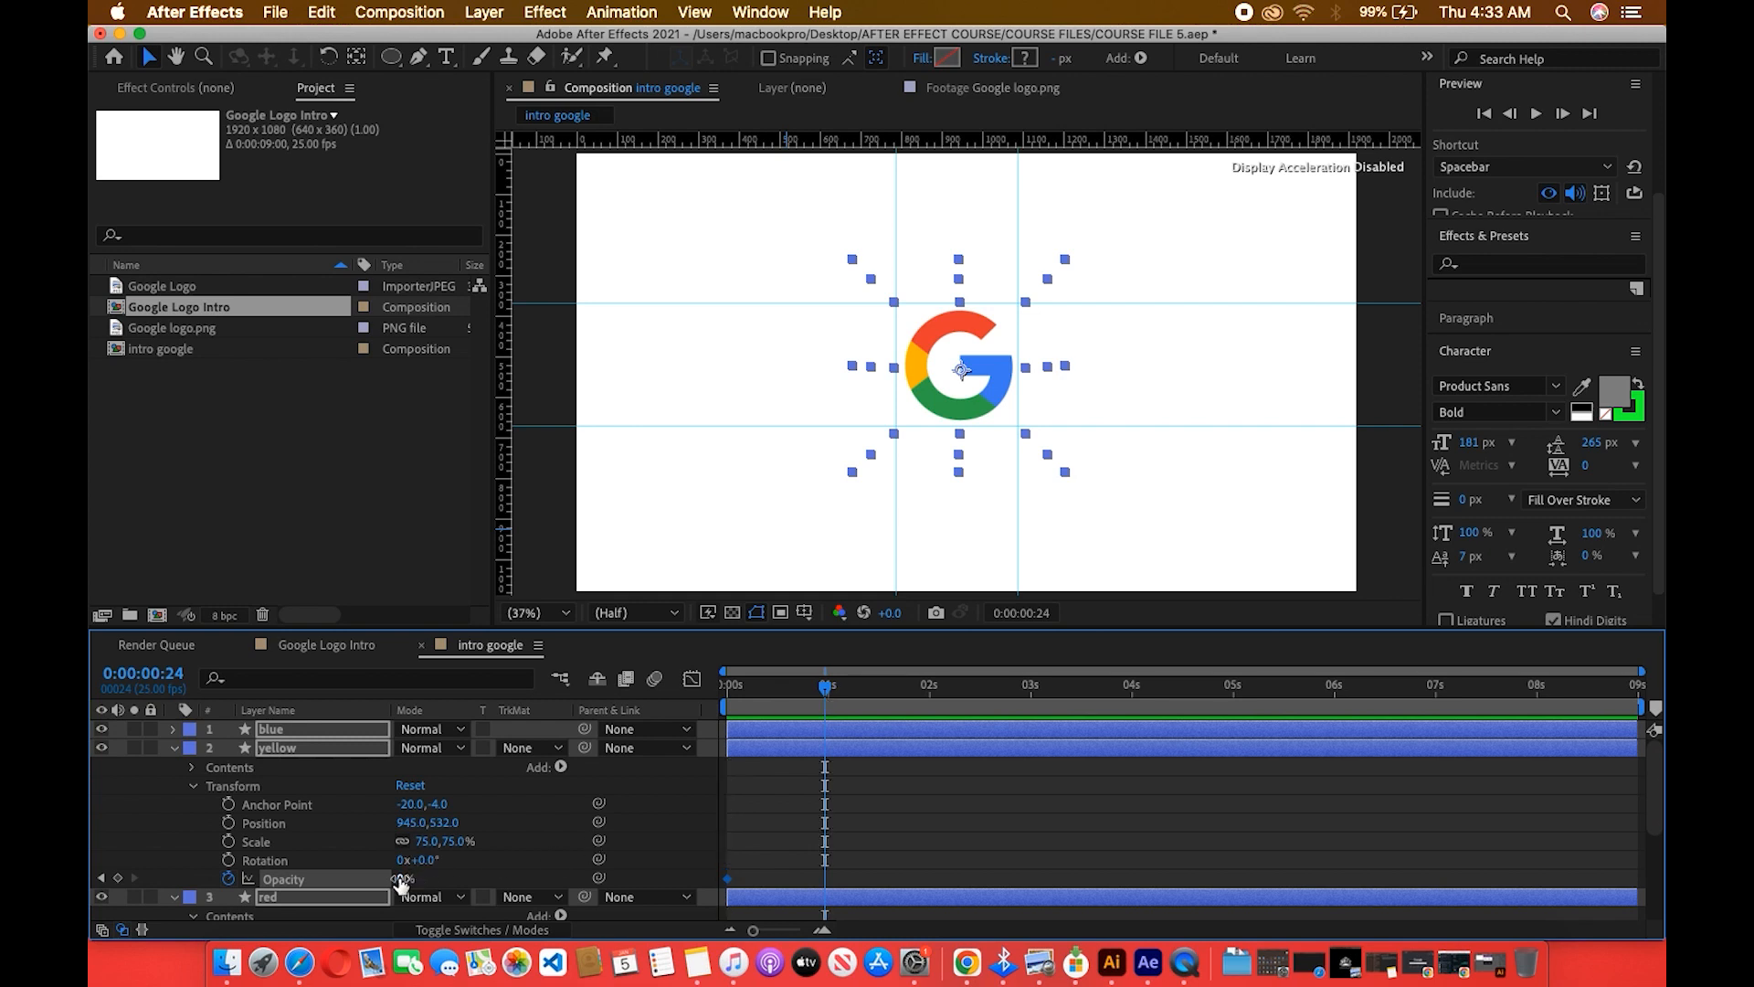
left_click_drag(403, 887, 693, 865)
left_click_drag(827, 696, 926, 709)
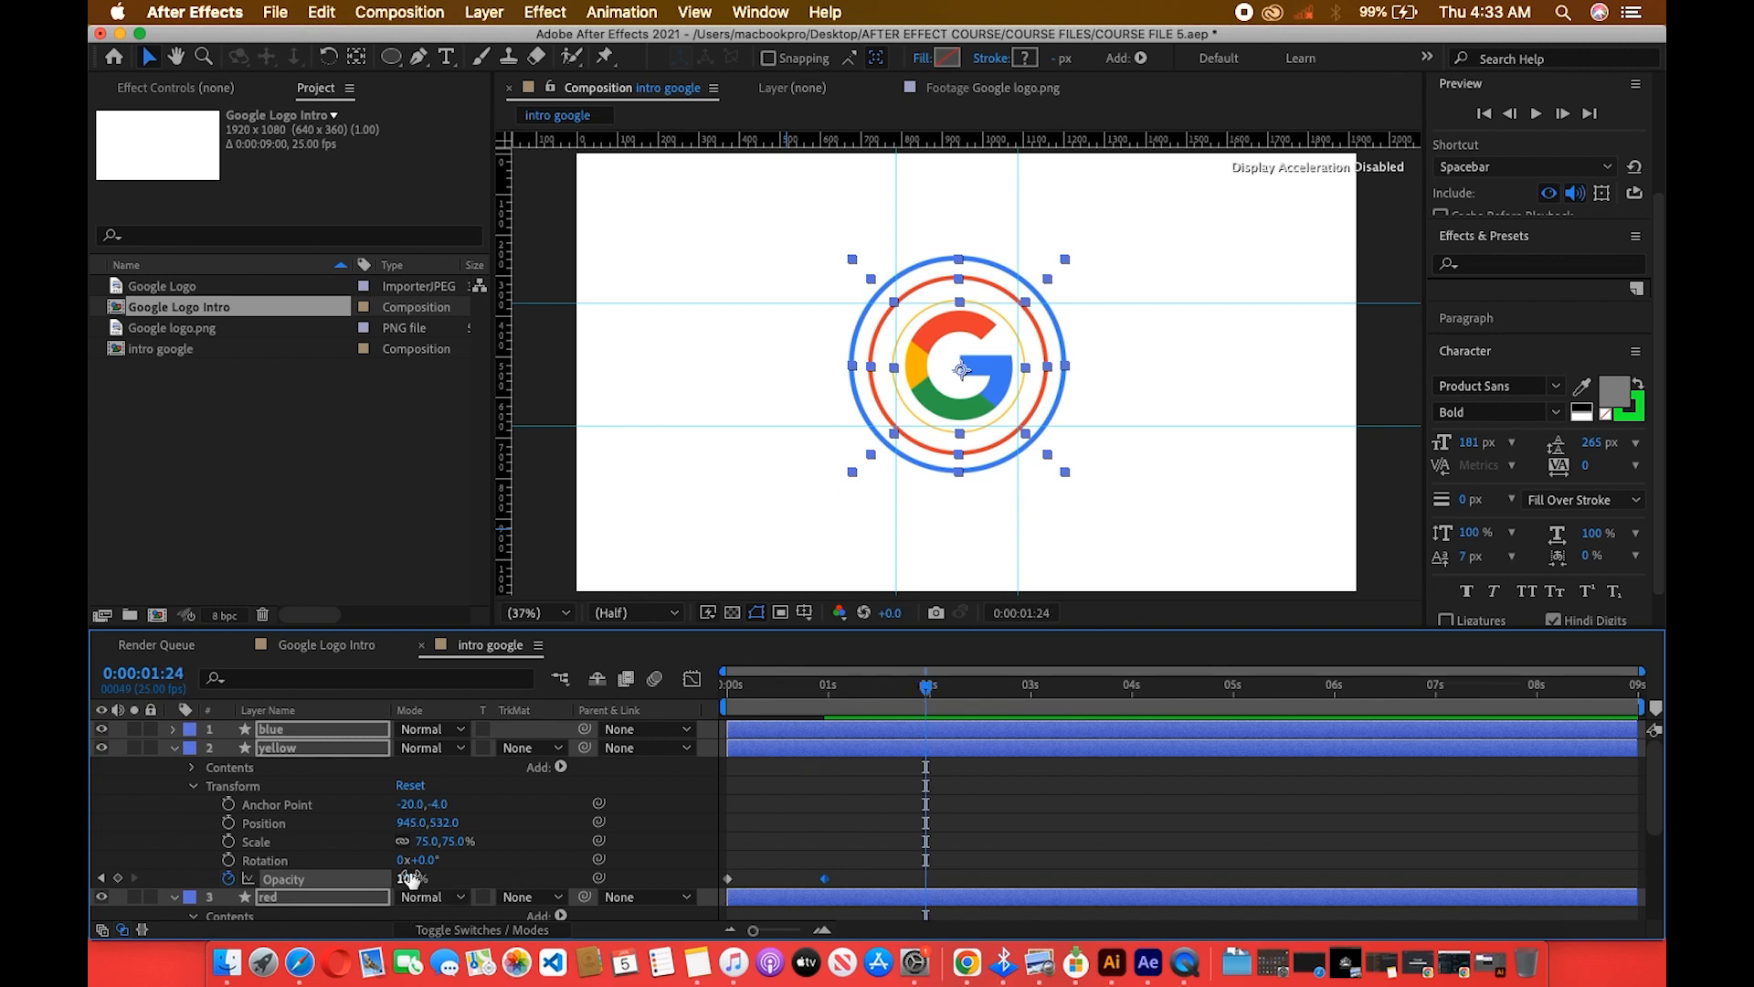
left_click_drag(390, 877, 94, 903)
Deselect the layers and preview the circles' fade-in and fade-out from 0 s.
left_click_drag(923, 693, 580, 740)
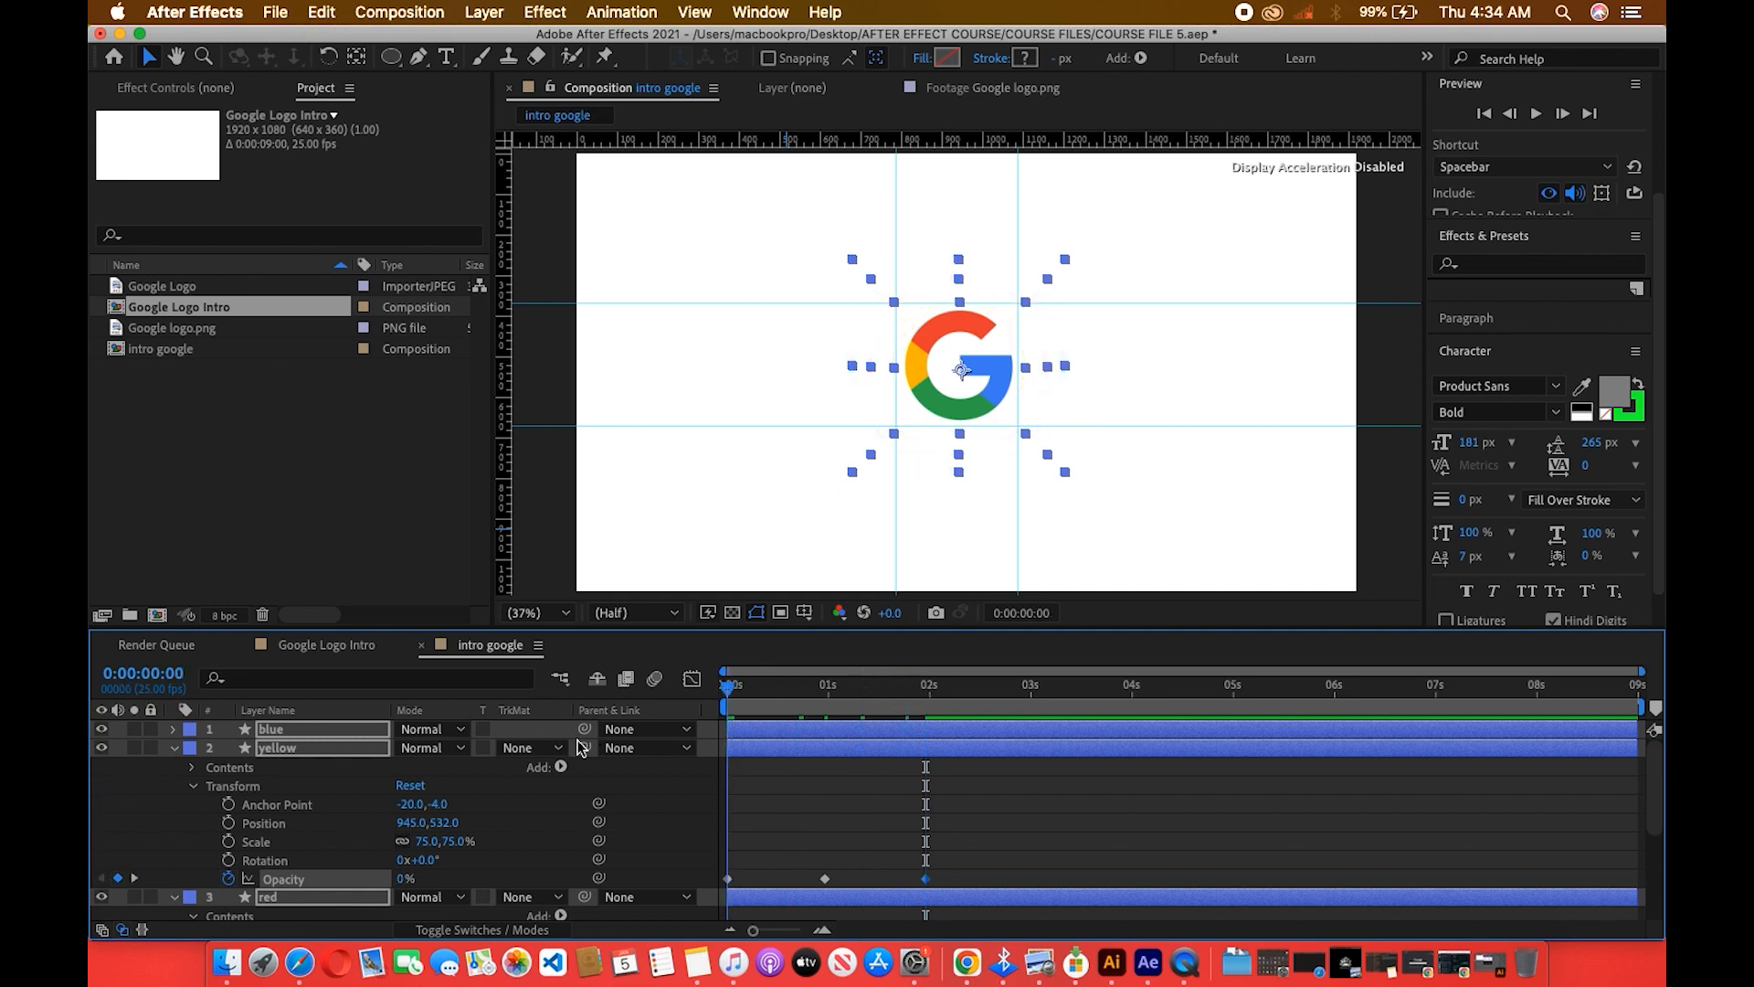
left_click(1015, 815)
key("space")
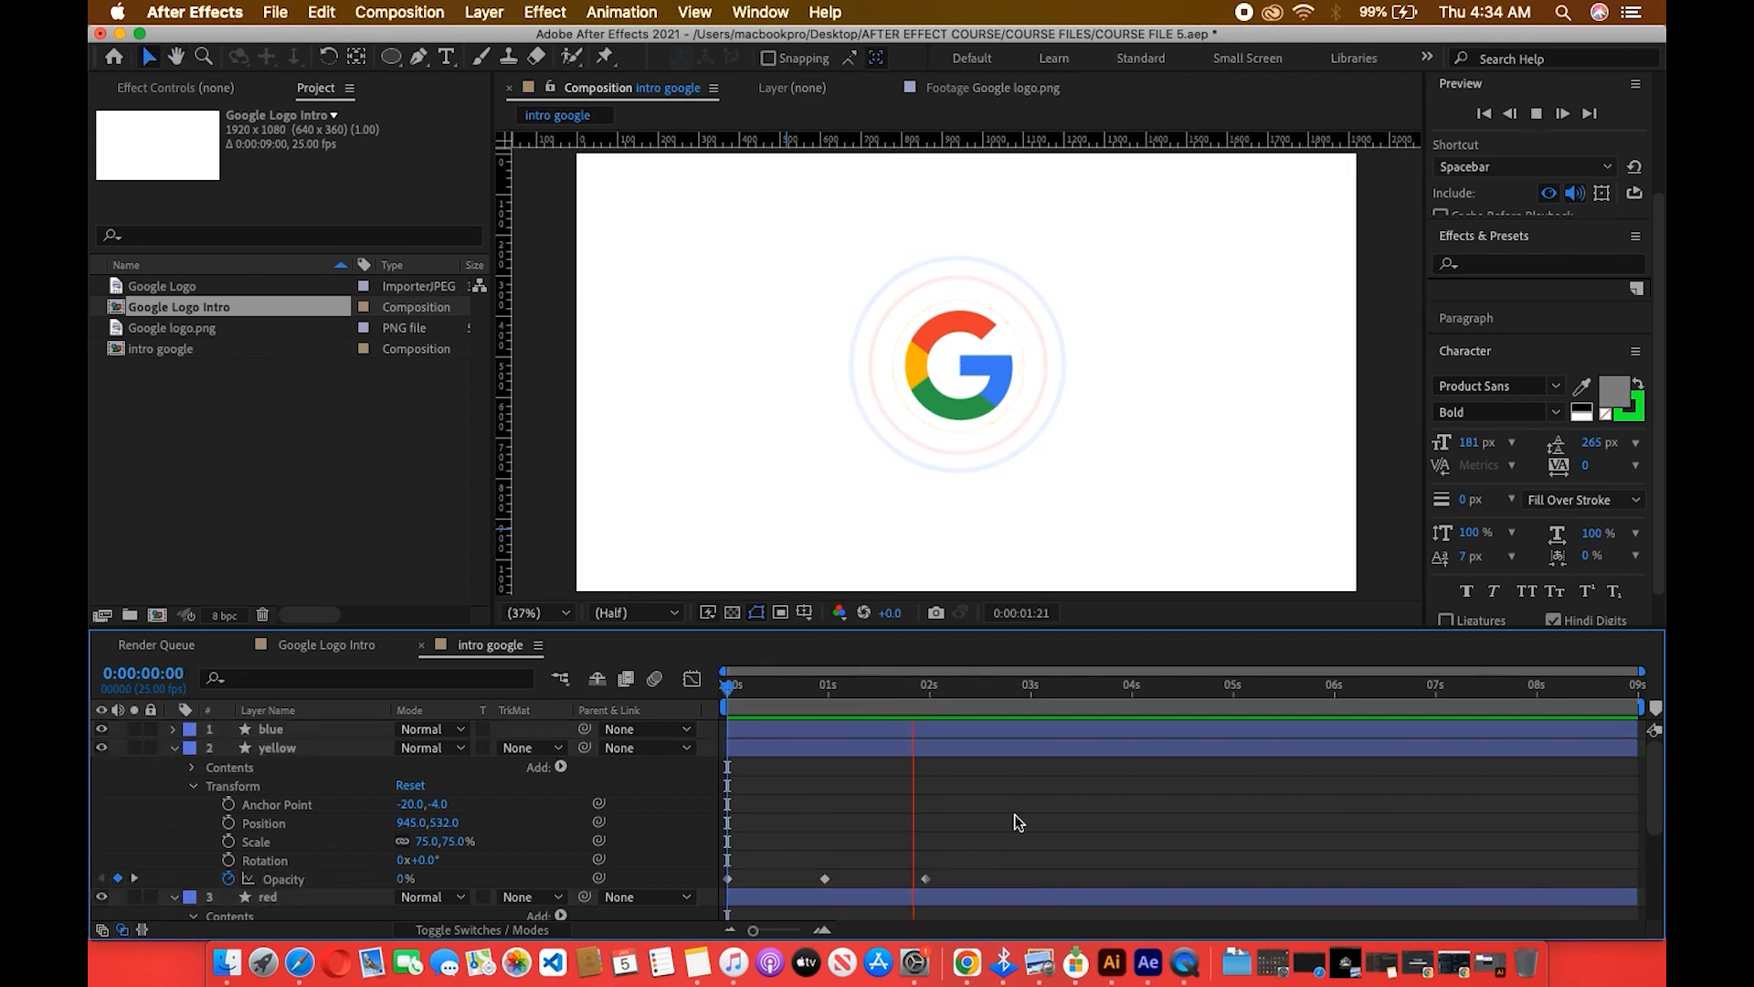
key("space")
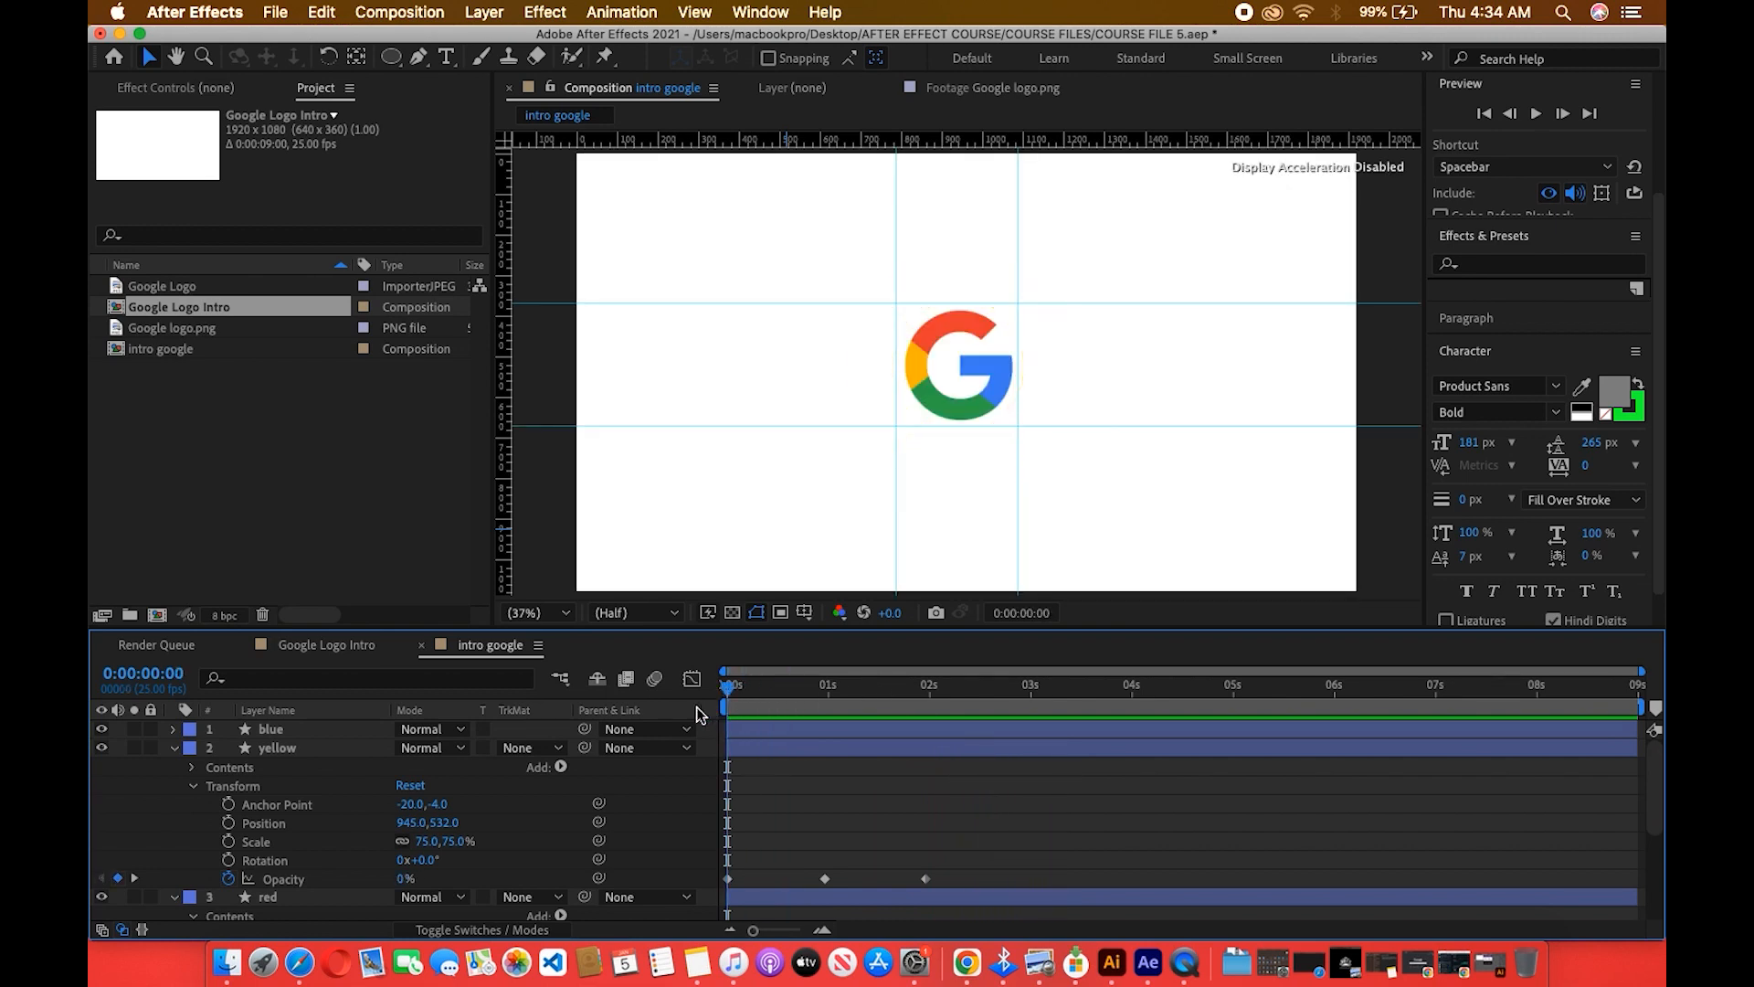
Reduce the yellow circle's scale to 52% and add a scale keyframe at 0 s.
left_click_drag(731, 684, 766, 695)
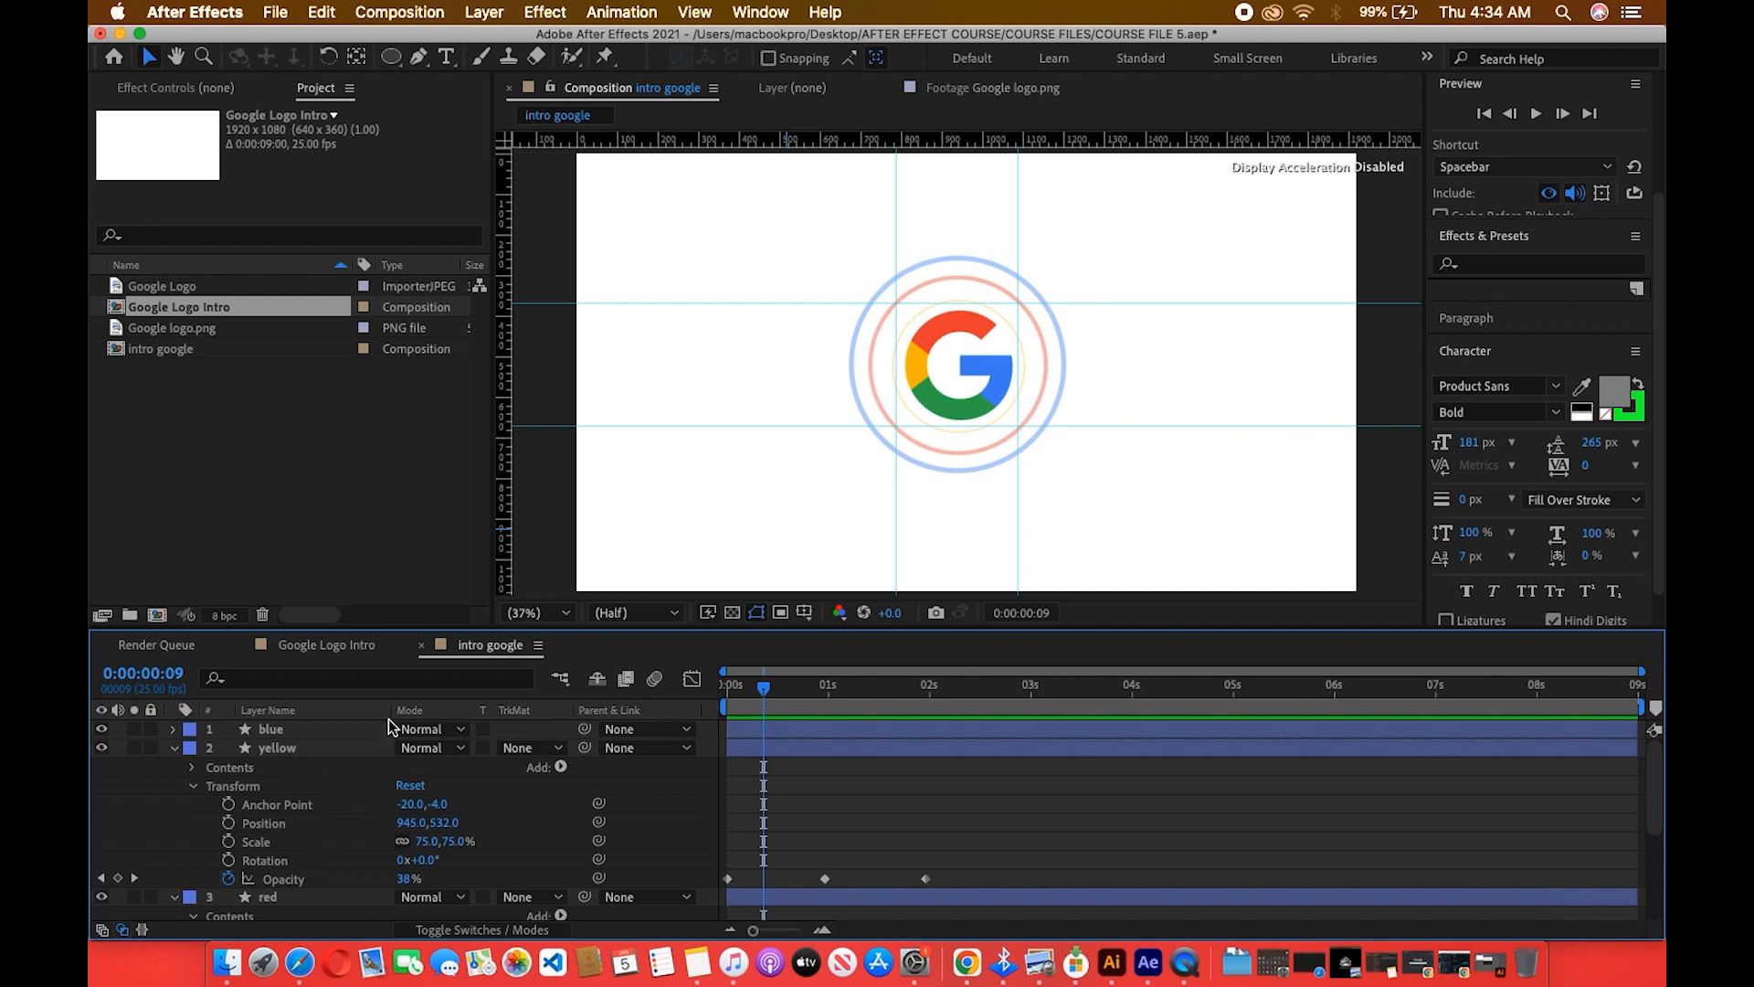
left_click_drag(425, 838, 405, 839)
left_click_drag(764, 692, 677, 707)
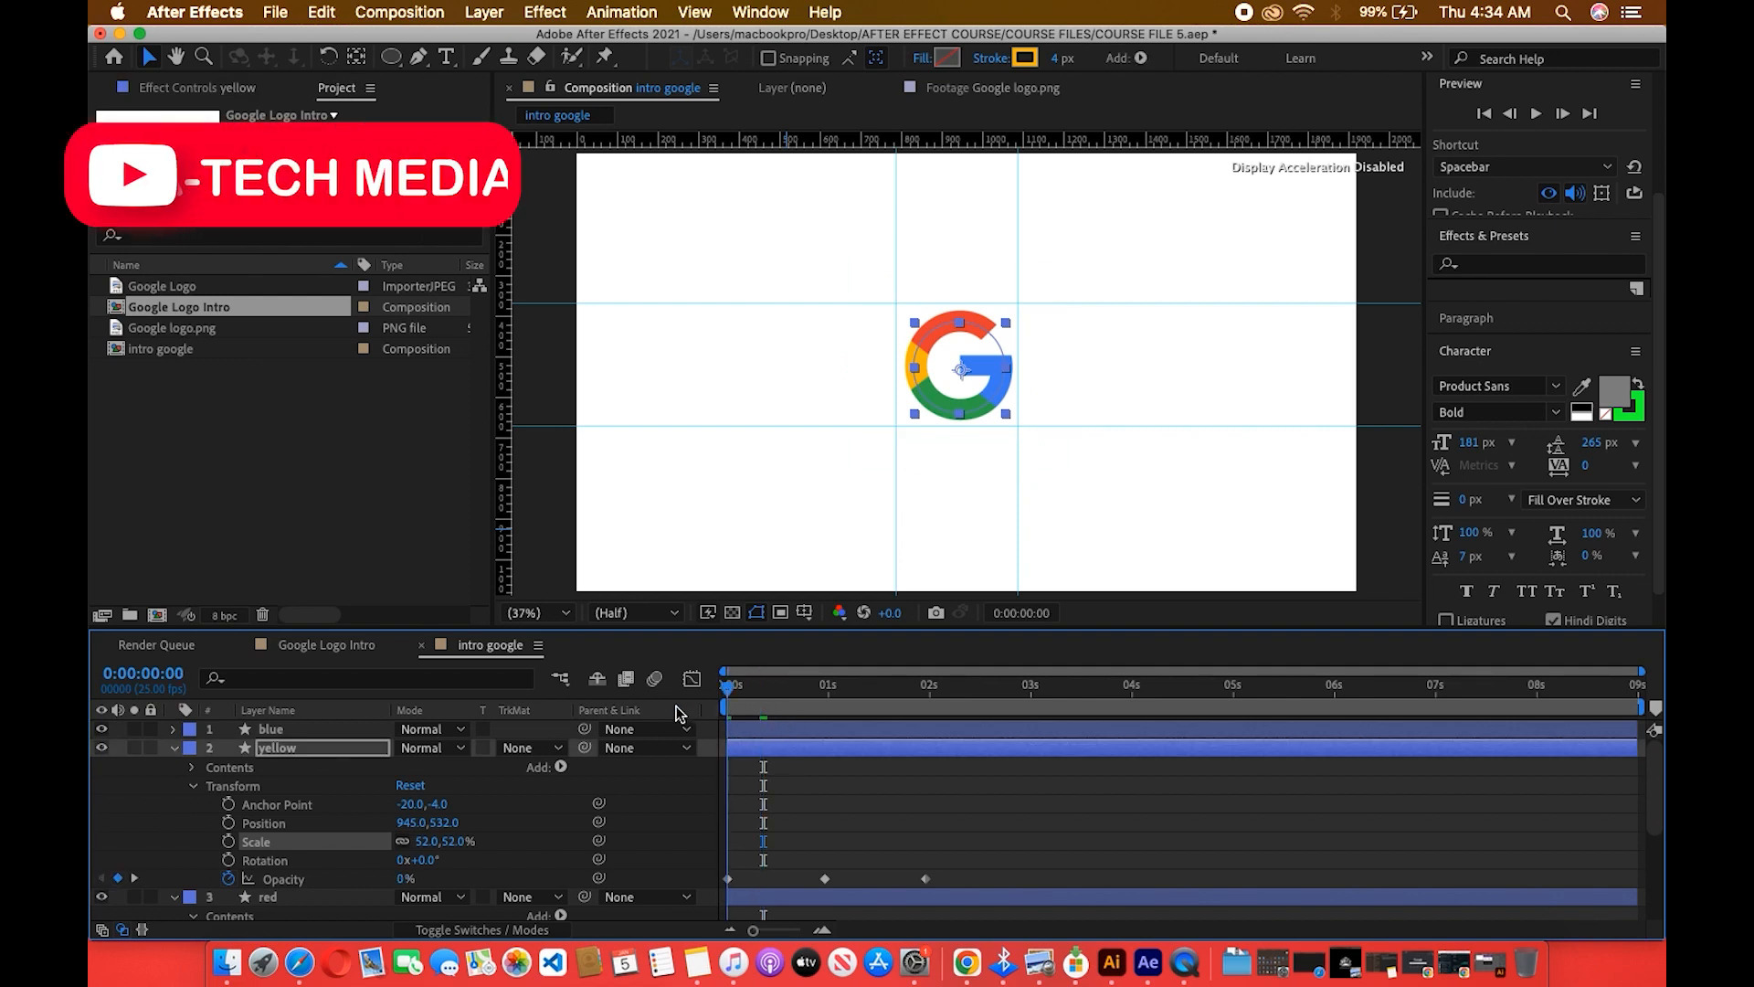
left_click(228, 841)
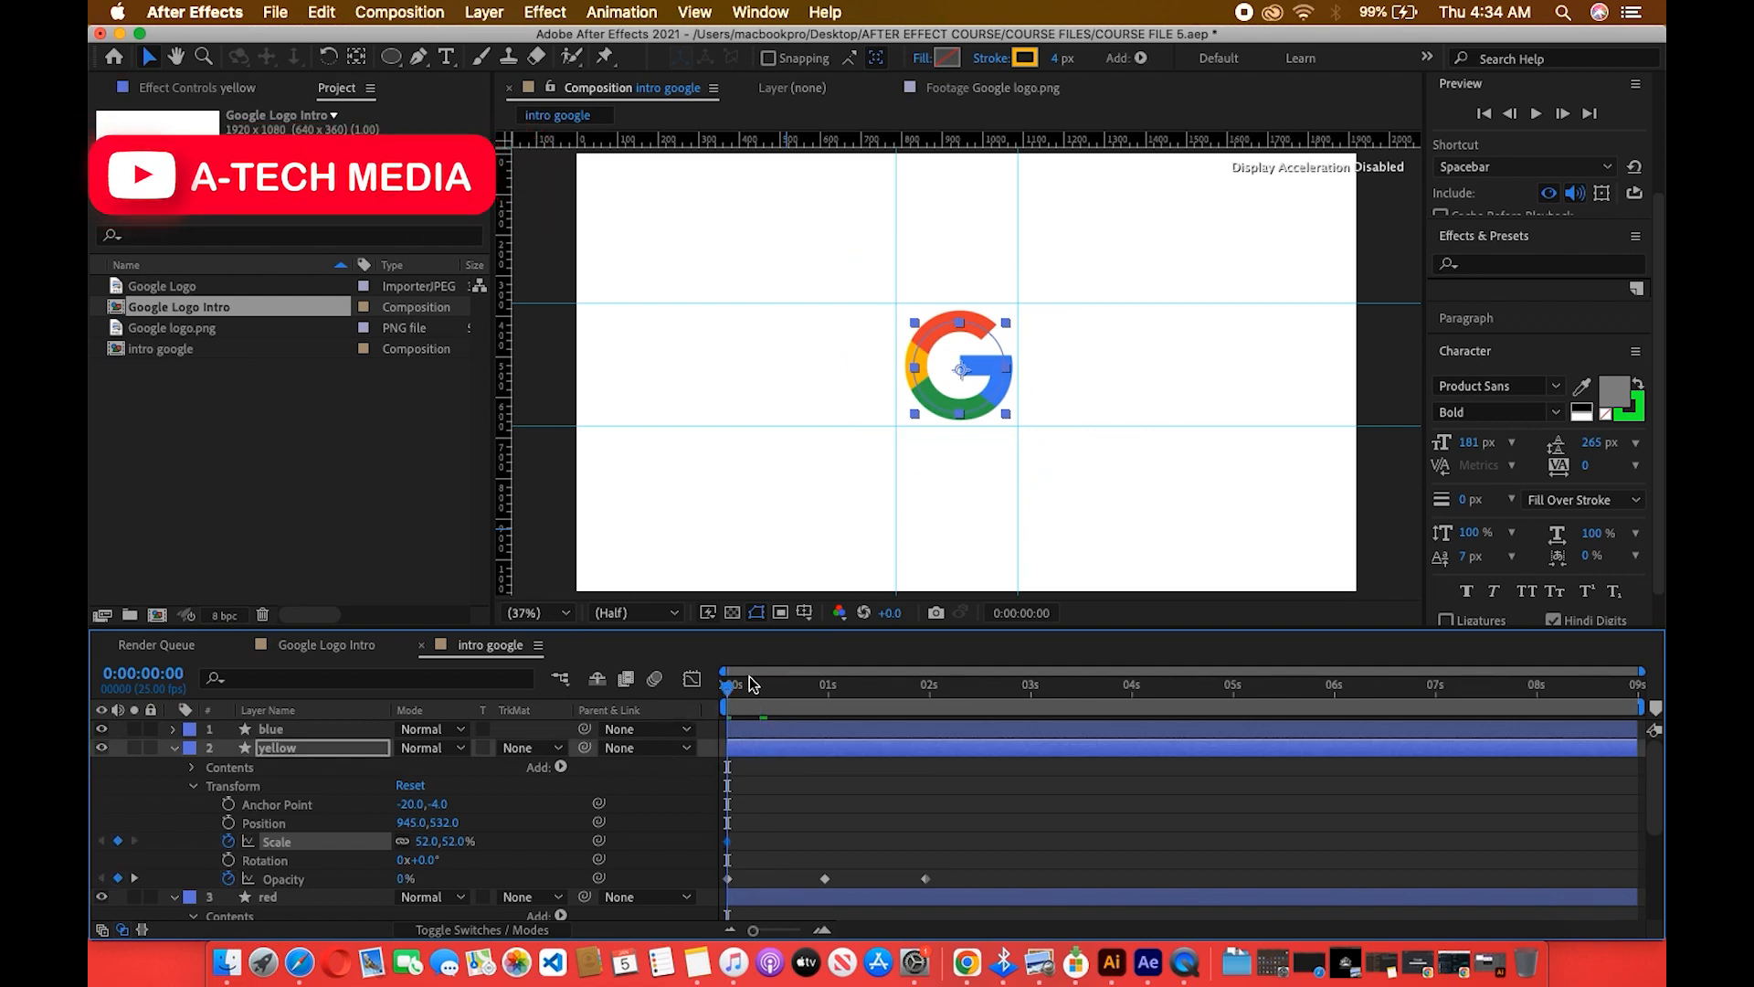
Keyframe the yellow circle's scale at 154% at 0:00:00:24 and 41% at 0:00:01:24.
left_click_drag(748, 691, 824, 706)
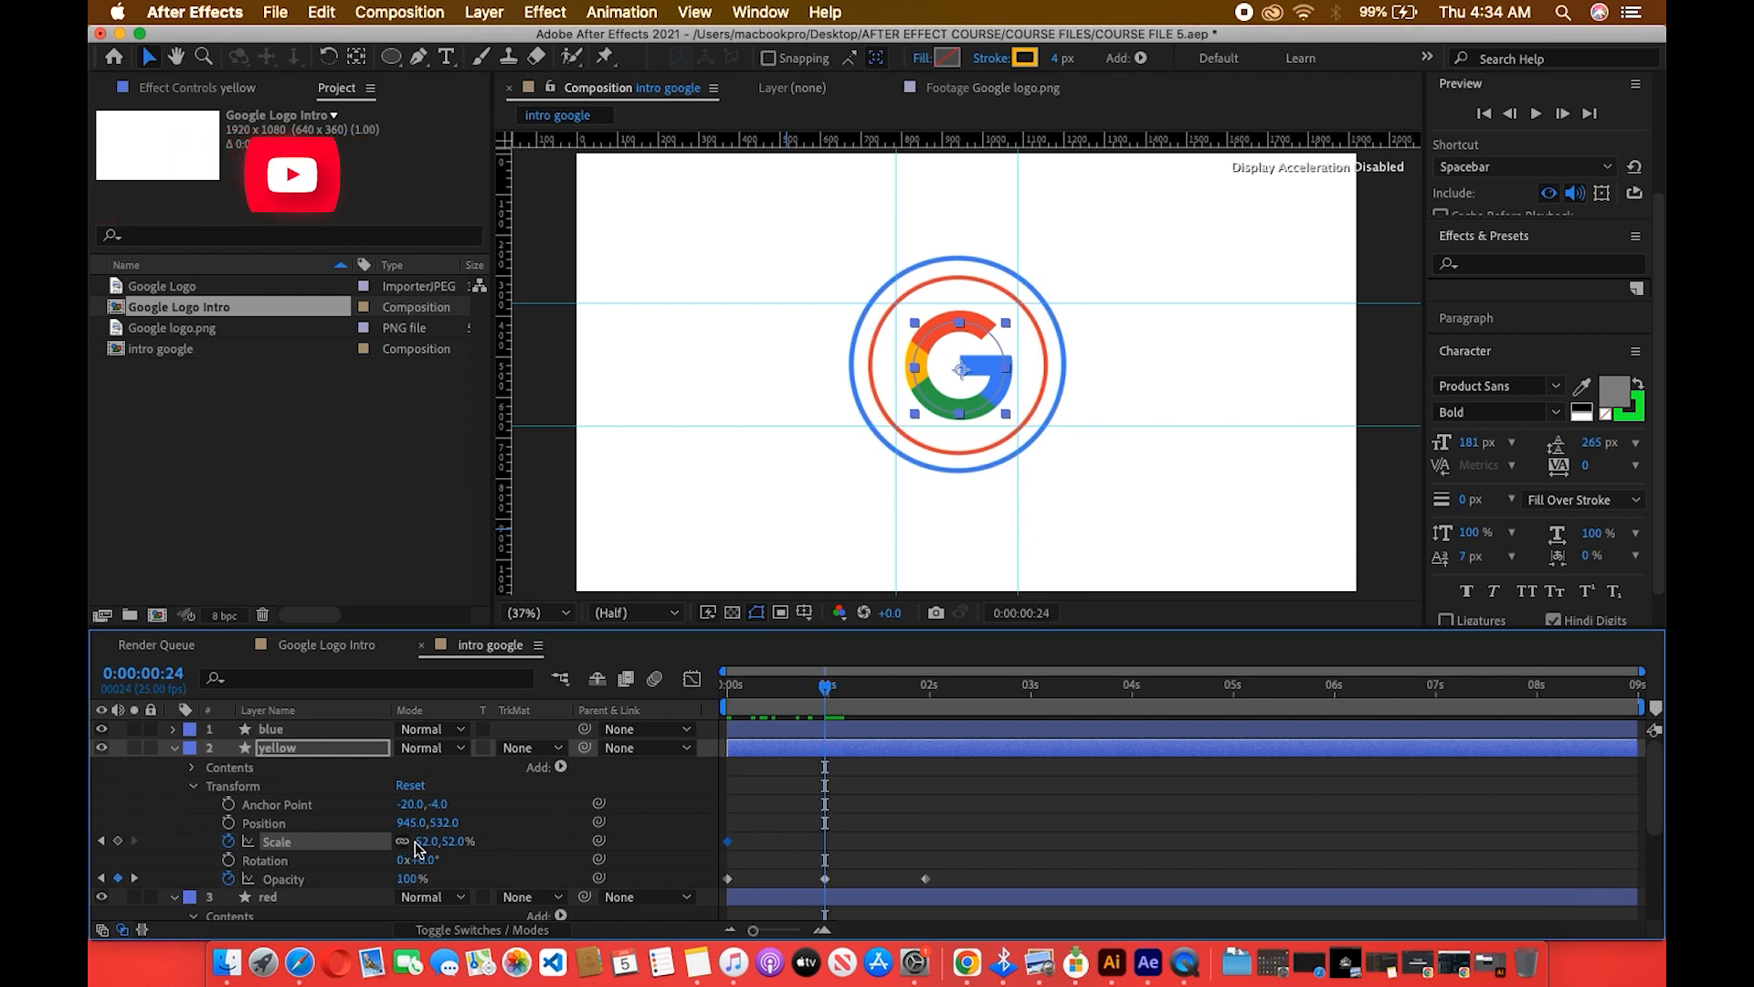
left_click_drag(420, 845, 541, 848)
left_click_drag(827, 698, 927, 724)
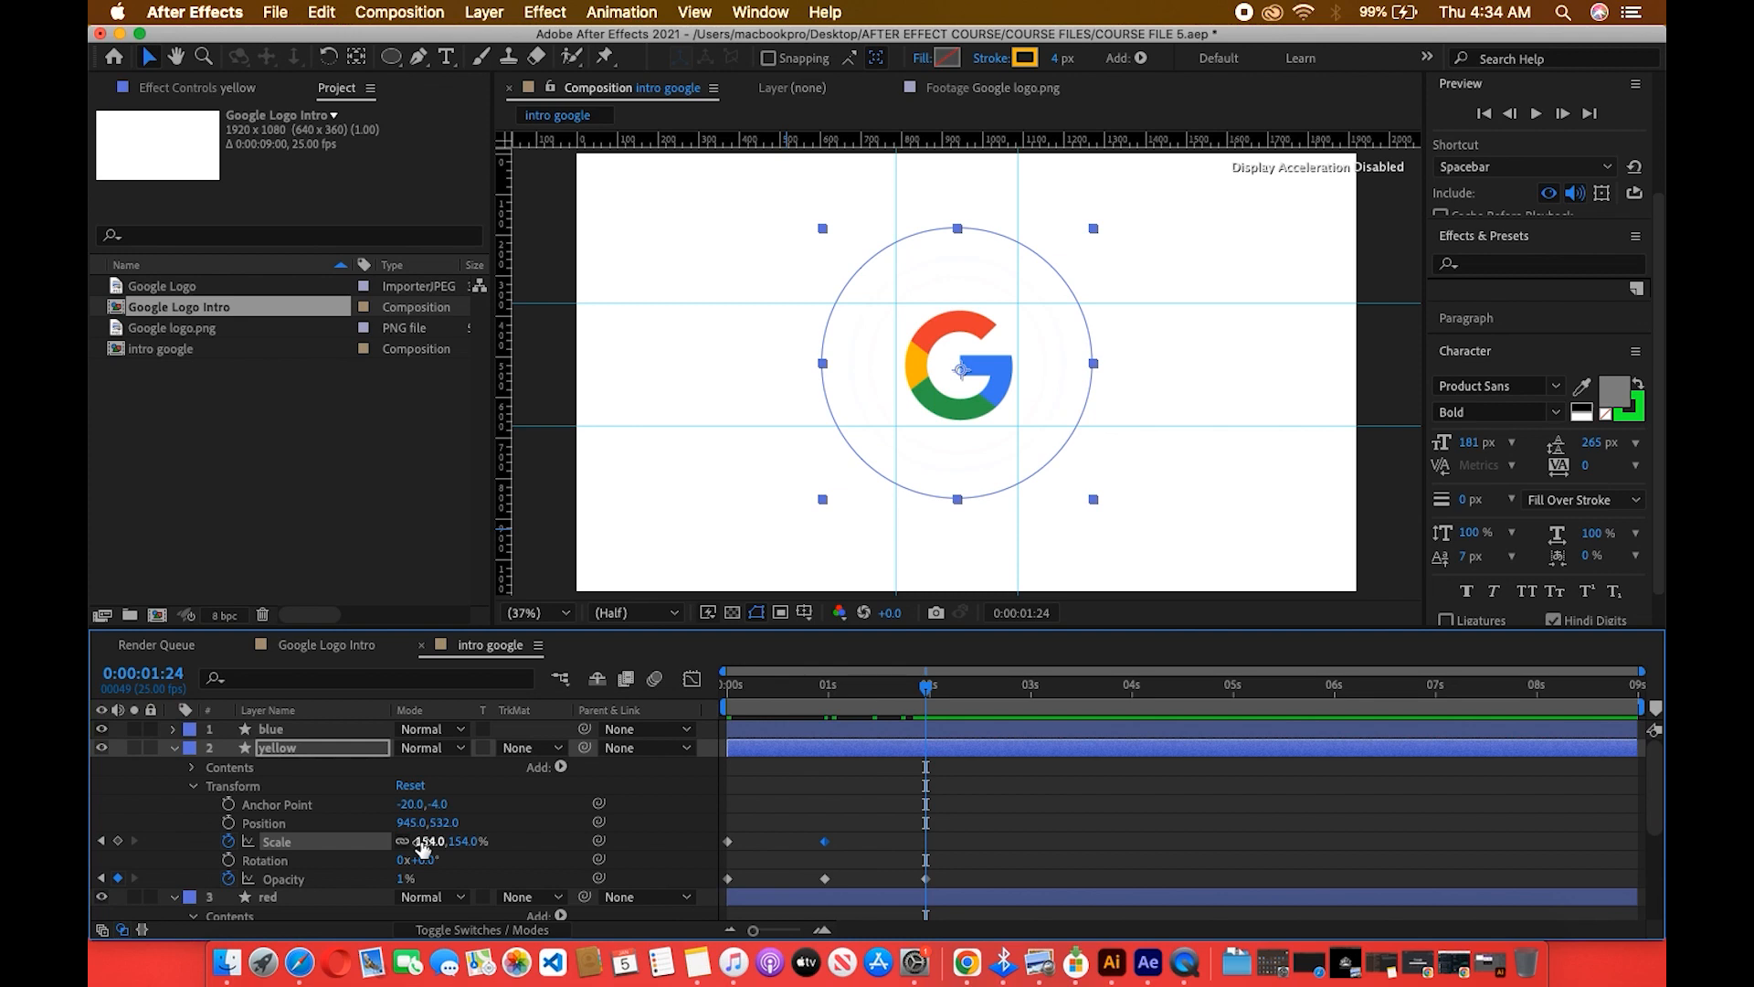
left_click_drag(420, 841, 335, 872)
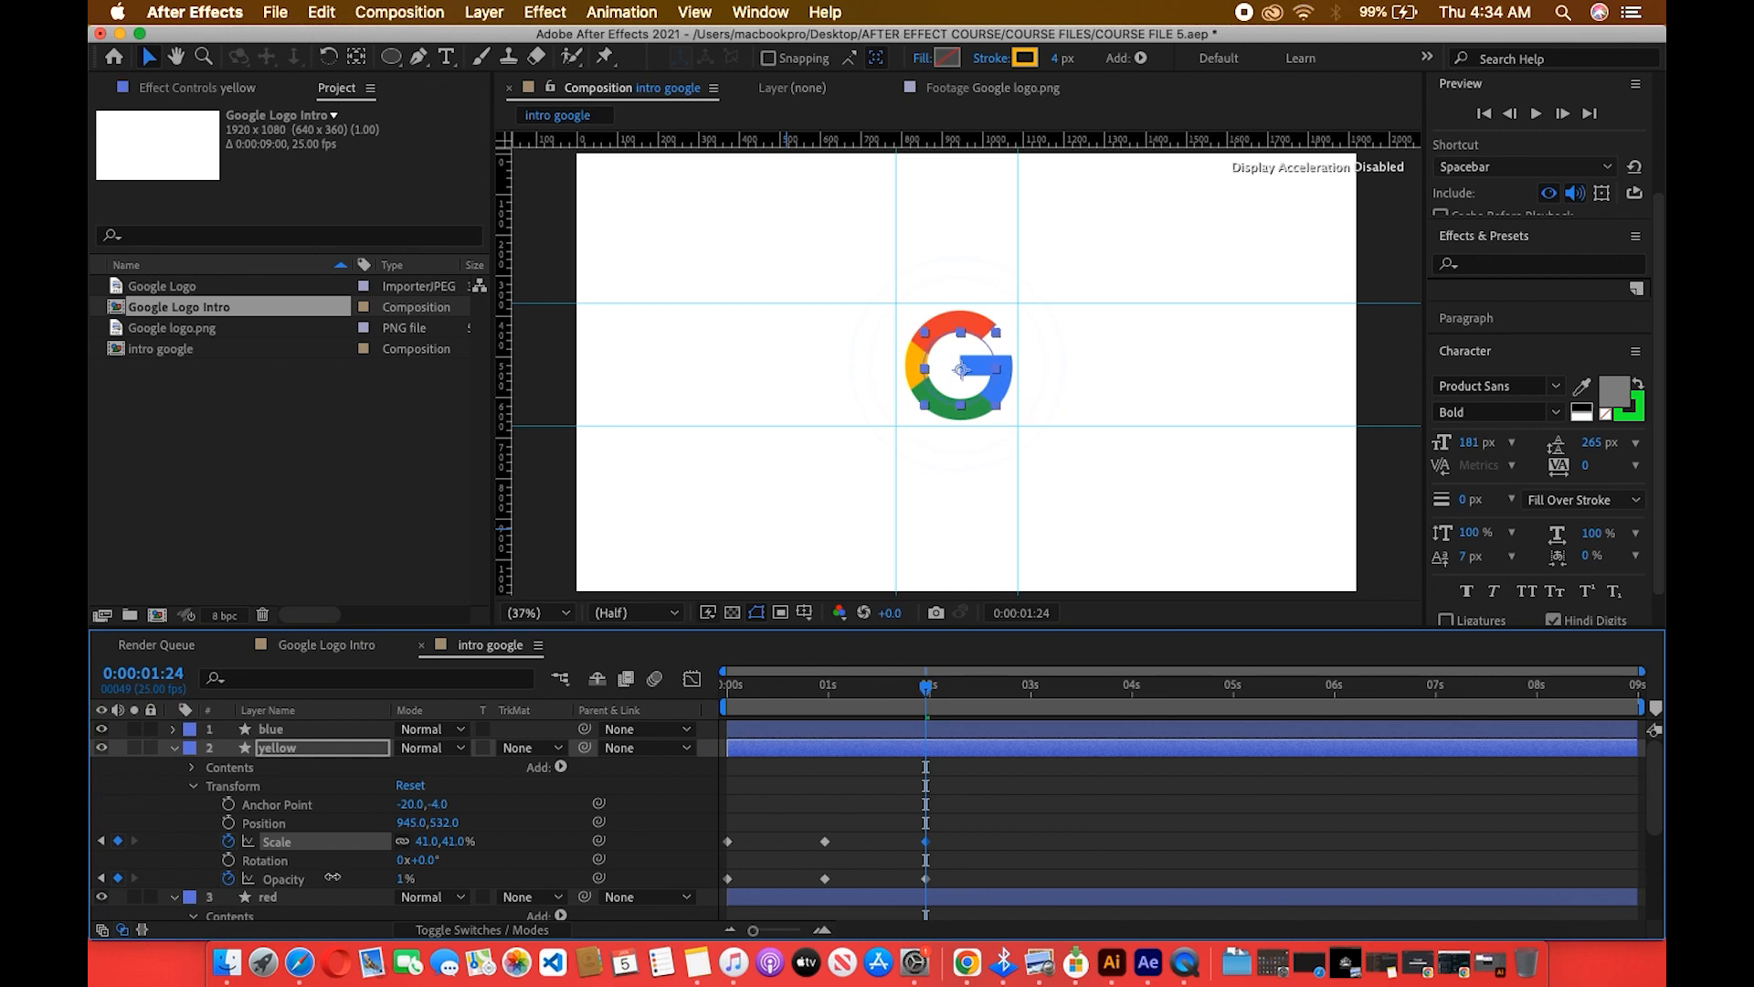
Preview the yellow circle's scale animation from 0 s and scrub through its first second.
left_click_drag(924, 686, 558, 754)
key("space")
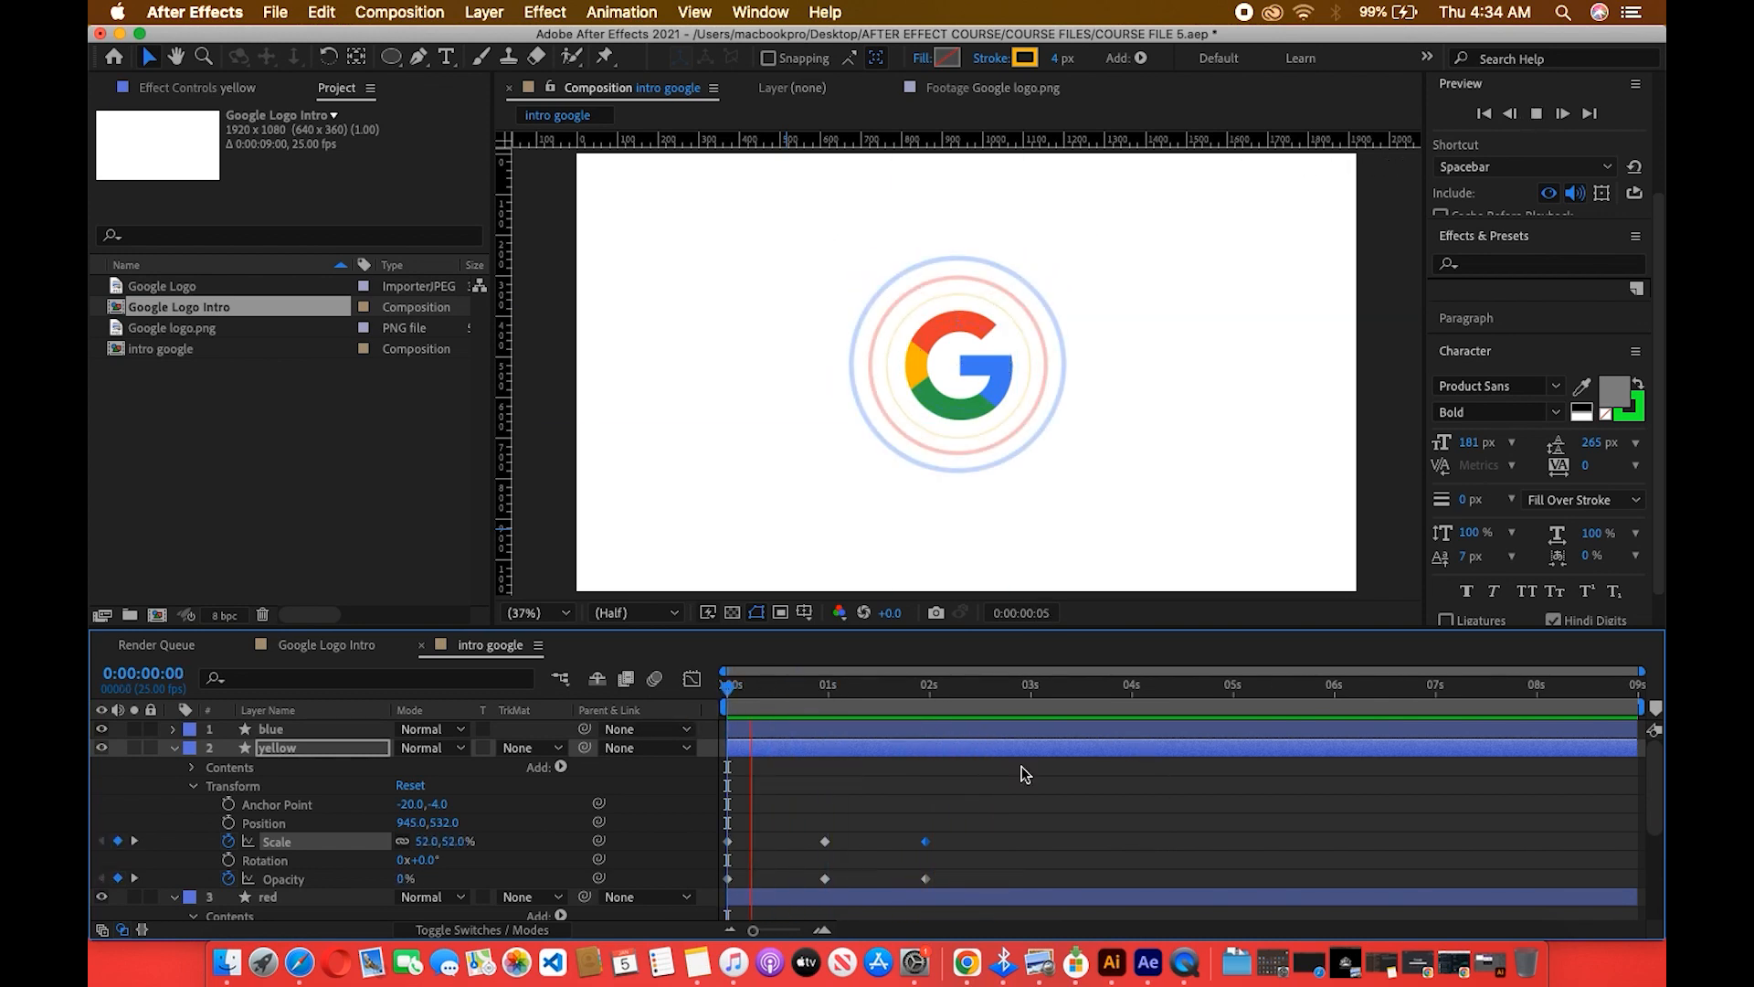
key("space")
left_click_drag(770, 716, 840, 851)
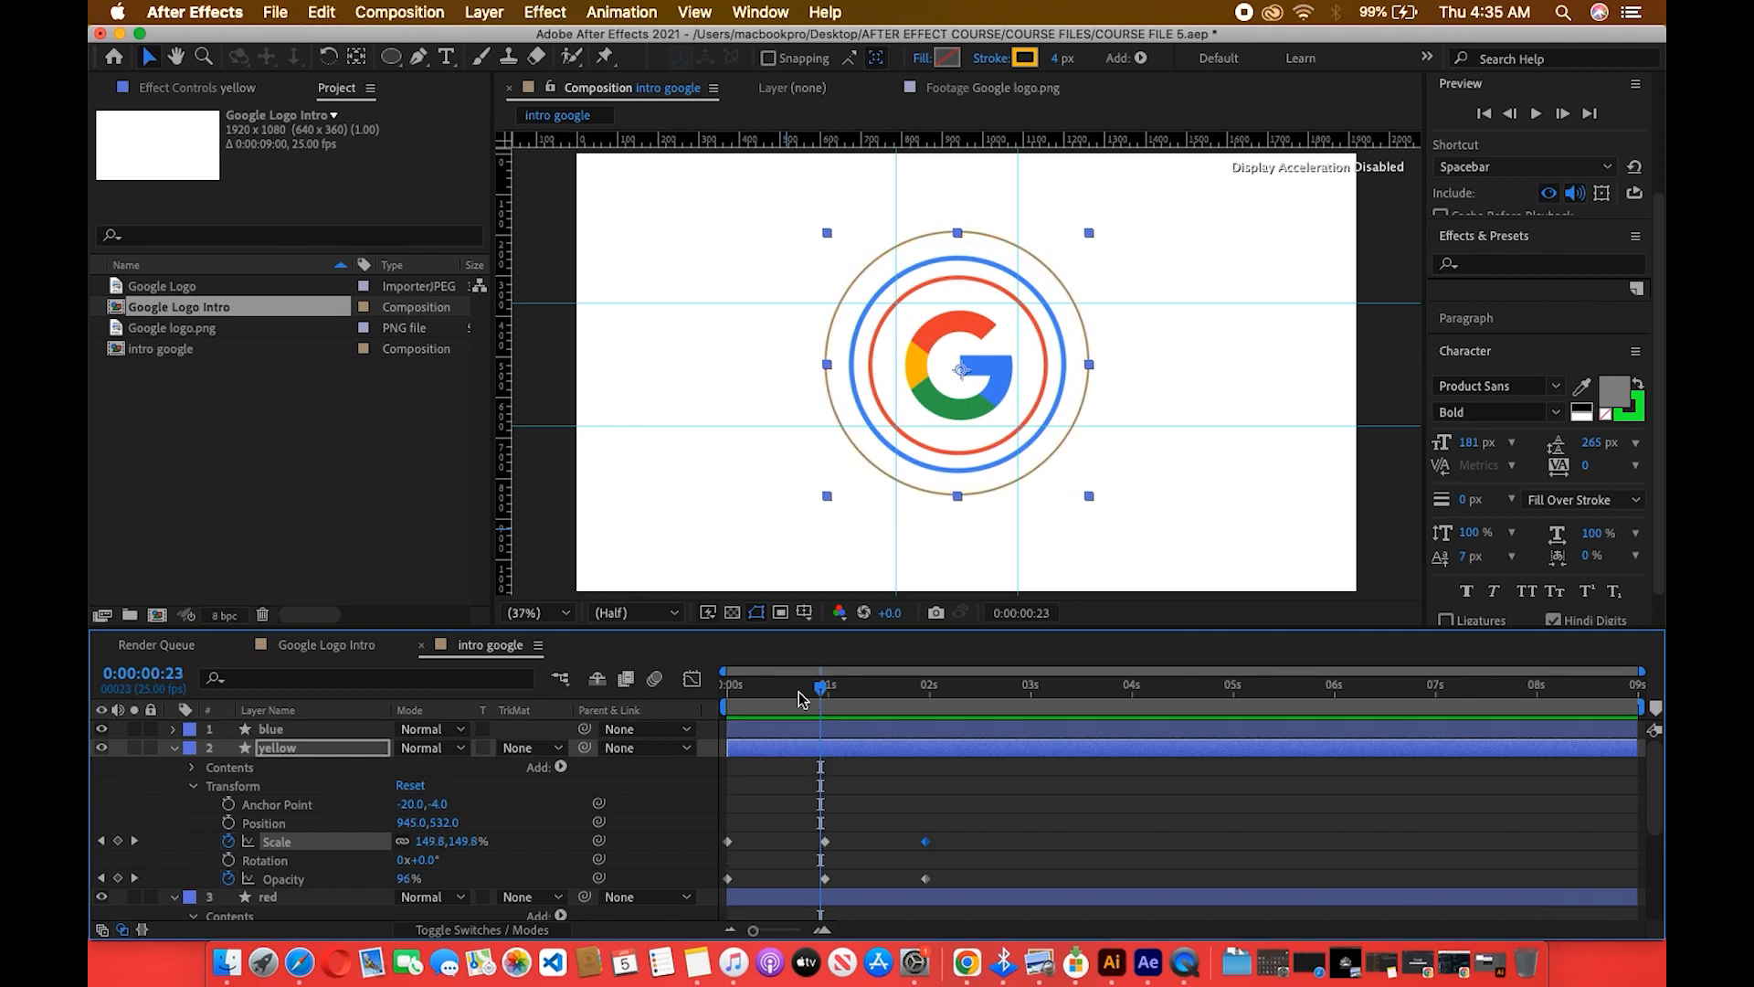
Collapse the yellow layer and keyframe the blue circle's scale at 71% at 0 s and 138% at 0:00:00:24.
left_click_drag(802, 694, 710, 708)
left_click(177, 750)
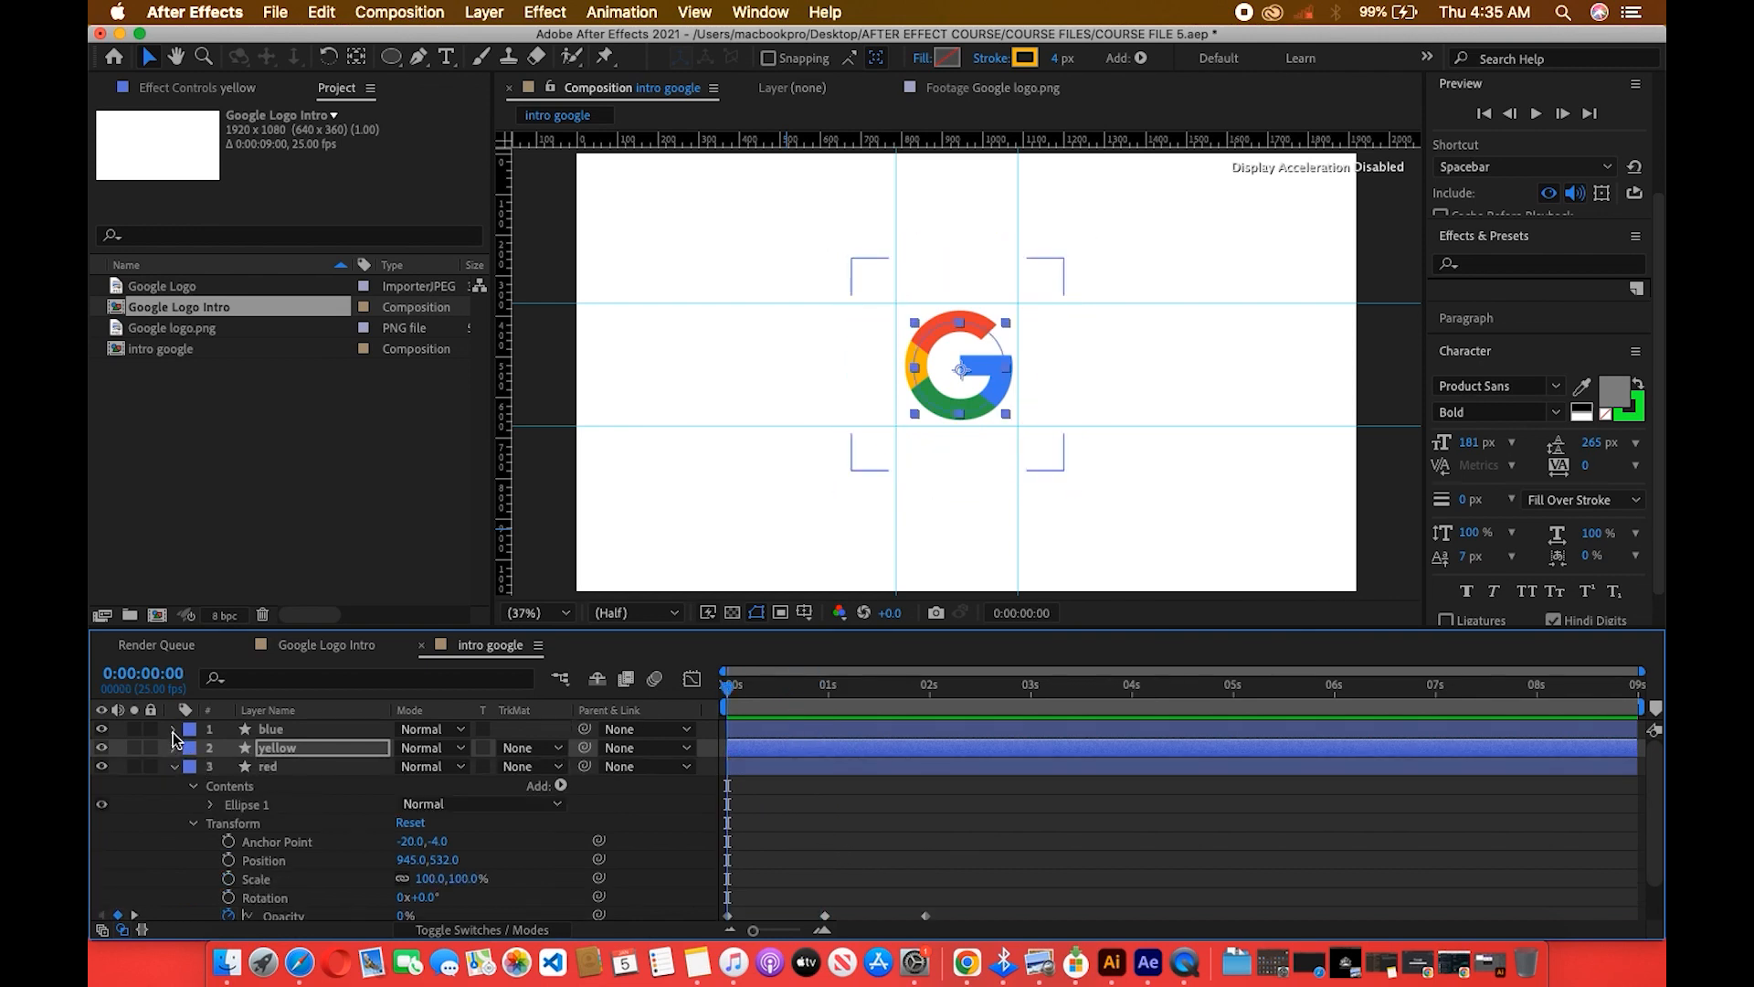
left_click(174, 730)
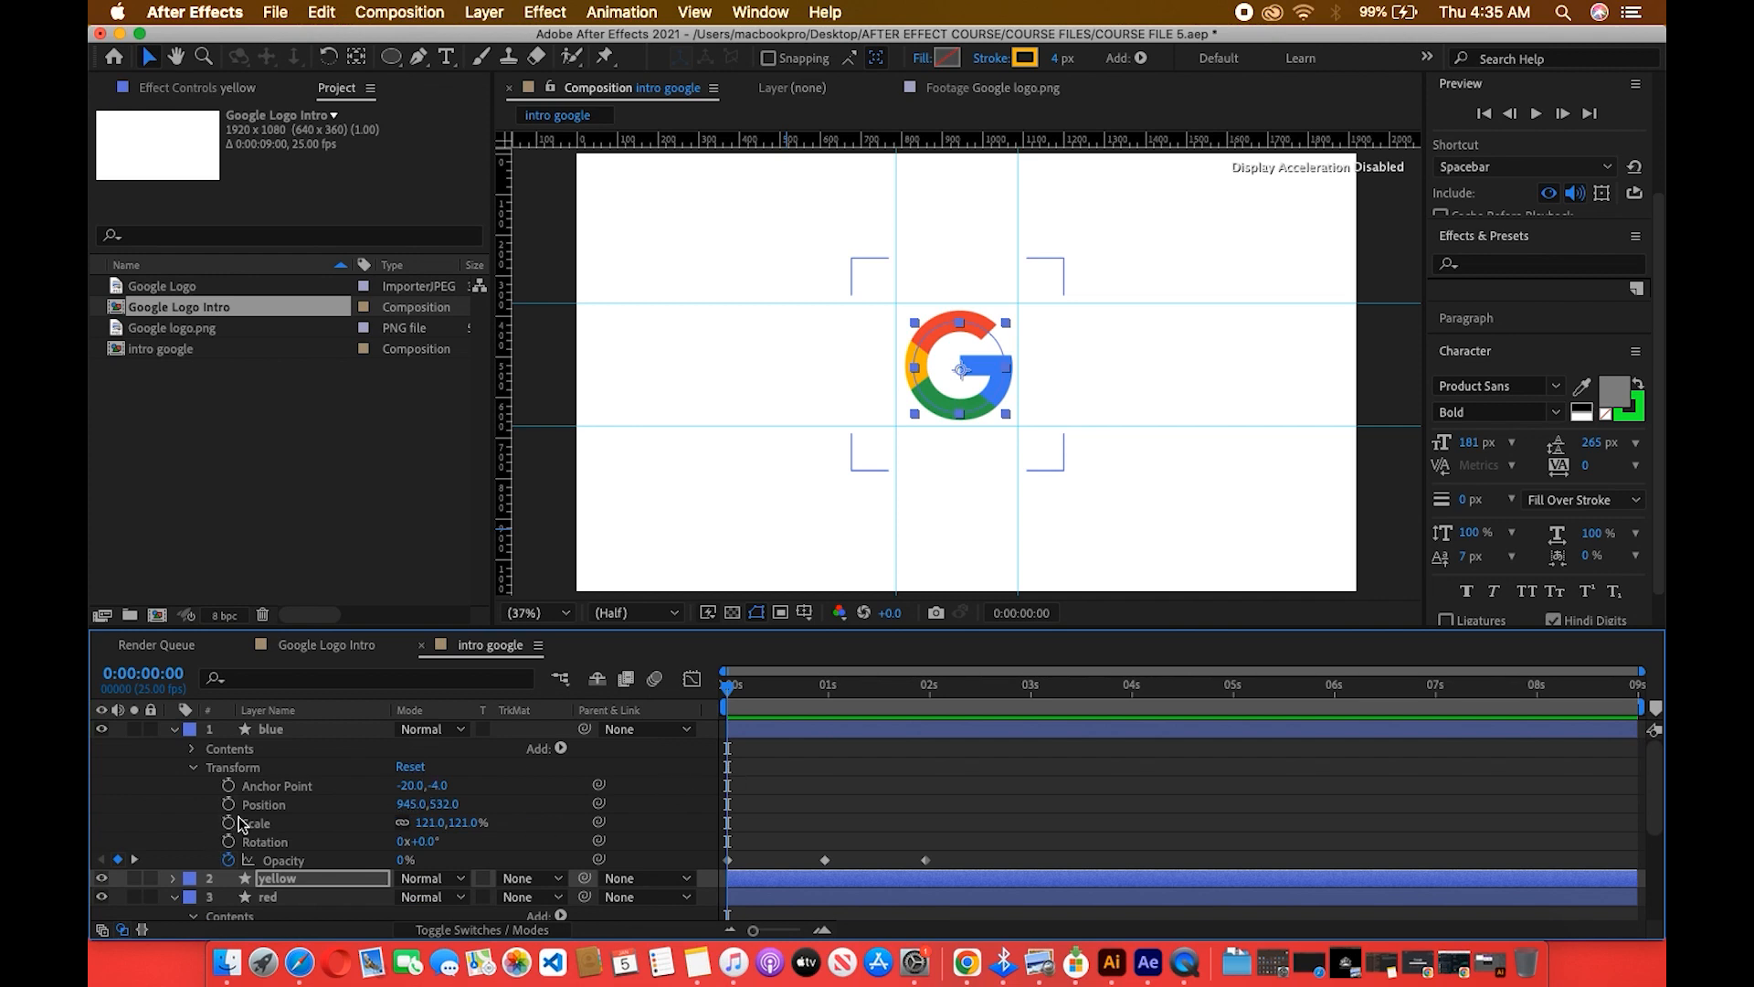
left_click_drag(430, 822, 379, 833)
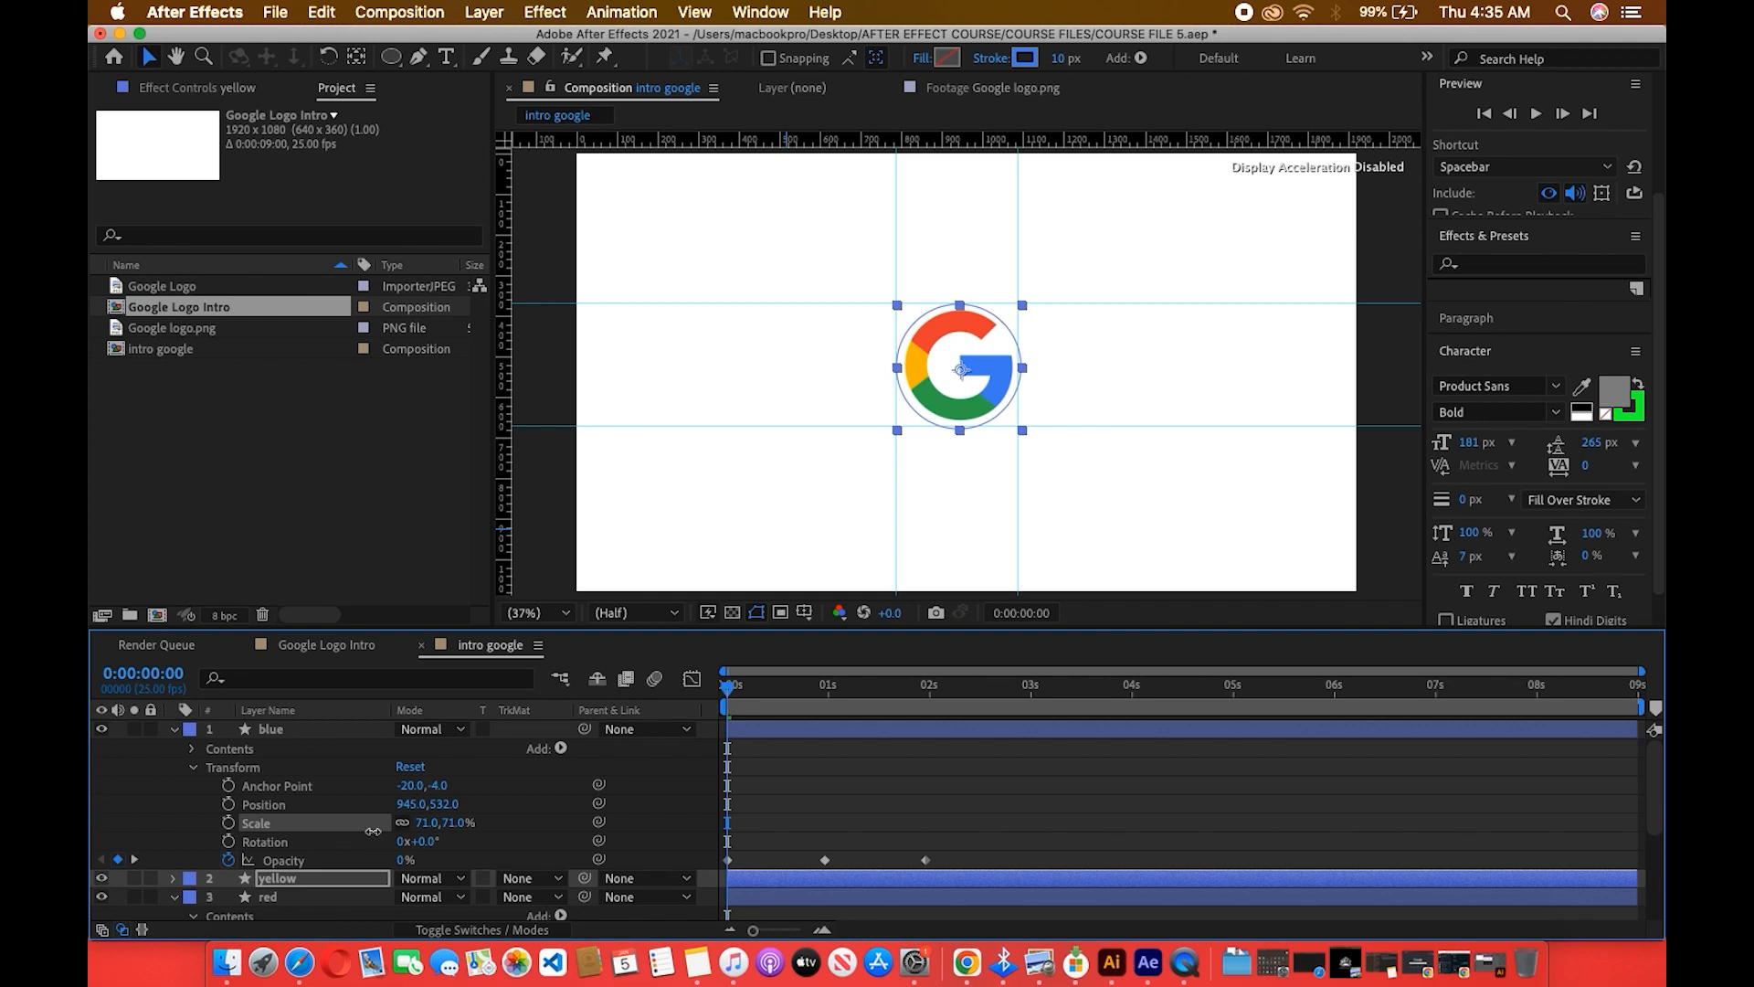
left_click(764, 721)
left_click(228, 823)
left_click_drag(738, 694, 825, 711)
left_click_drag(421, 833, 489, 825)
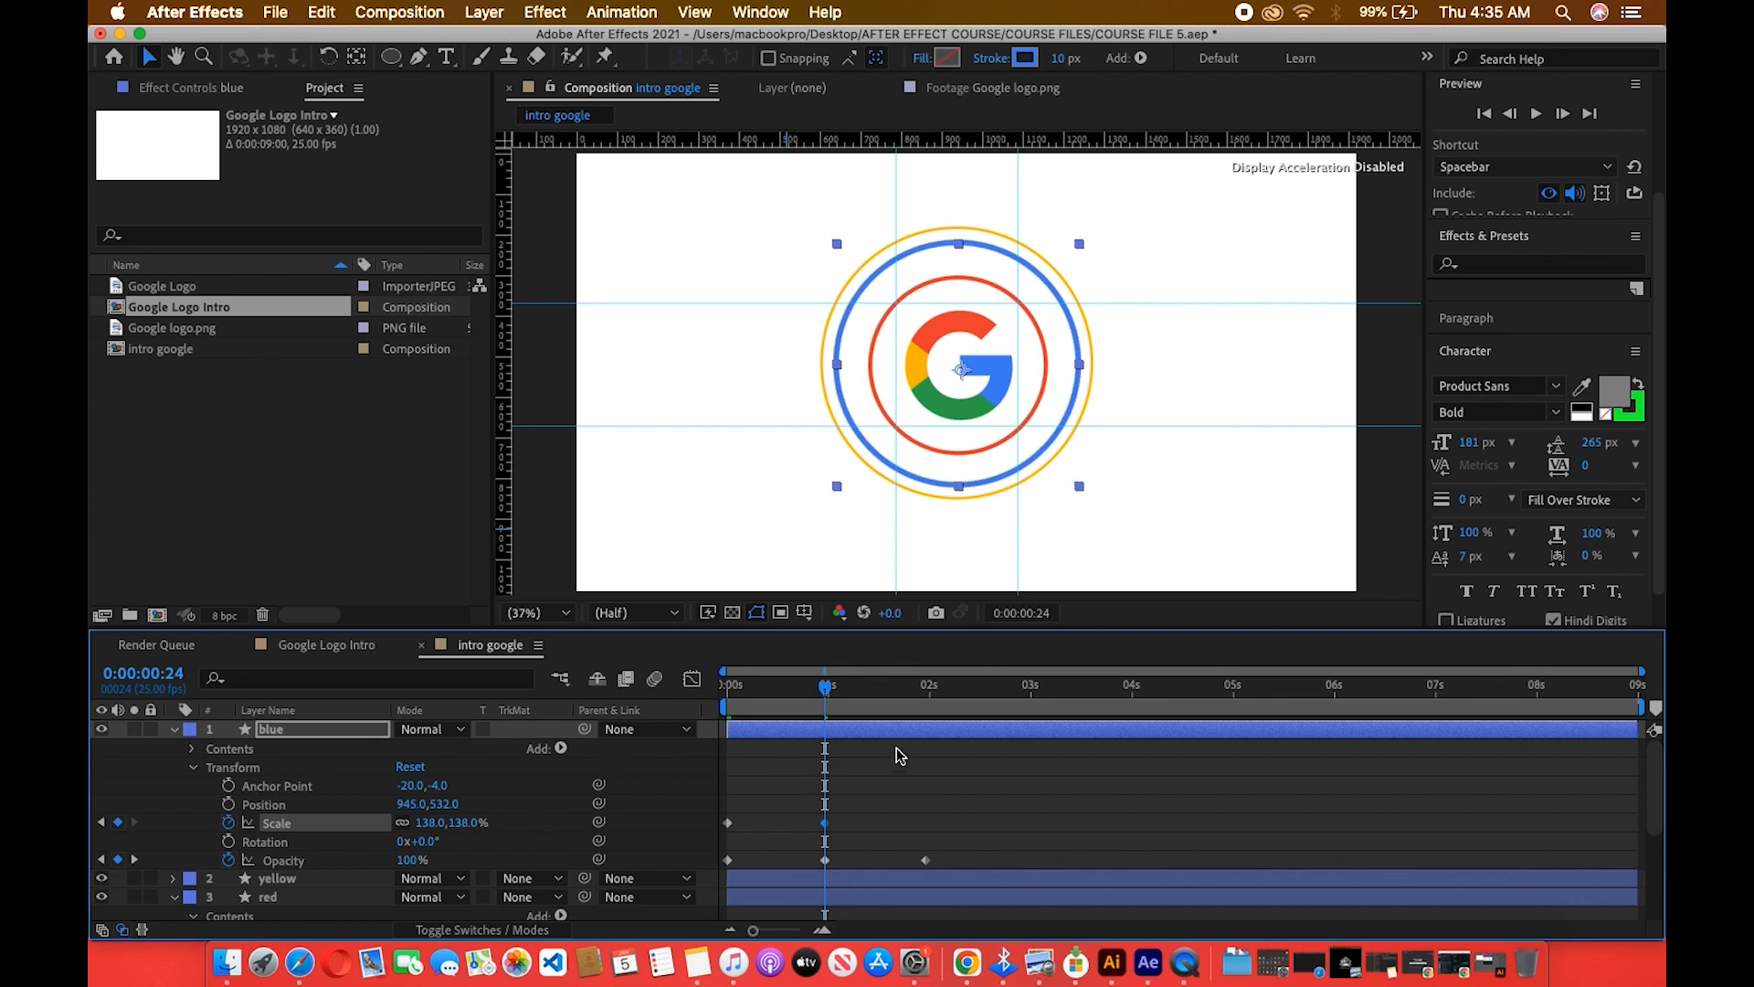
Add a third scale keyframe to the blue circle near 2 s with a reduced scale, and preview the animation.
left_click_drag(828, 711, 926, 708)
left_click_drag(430, 825, 375, 825)
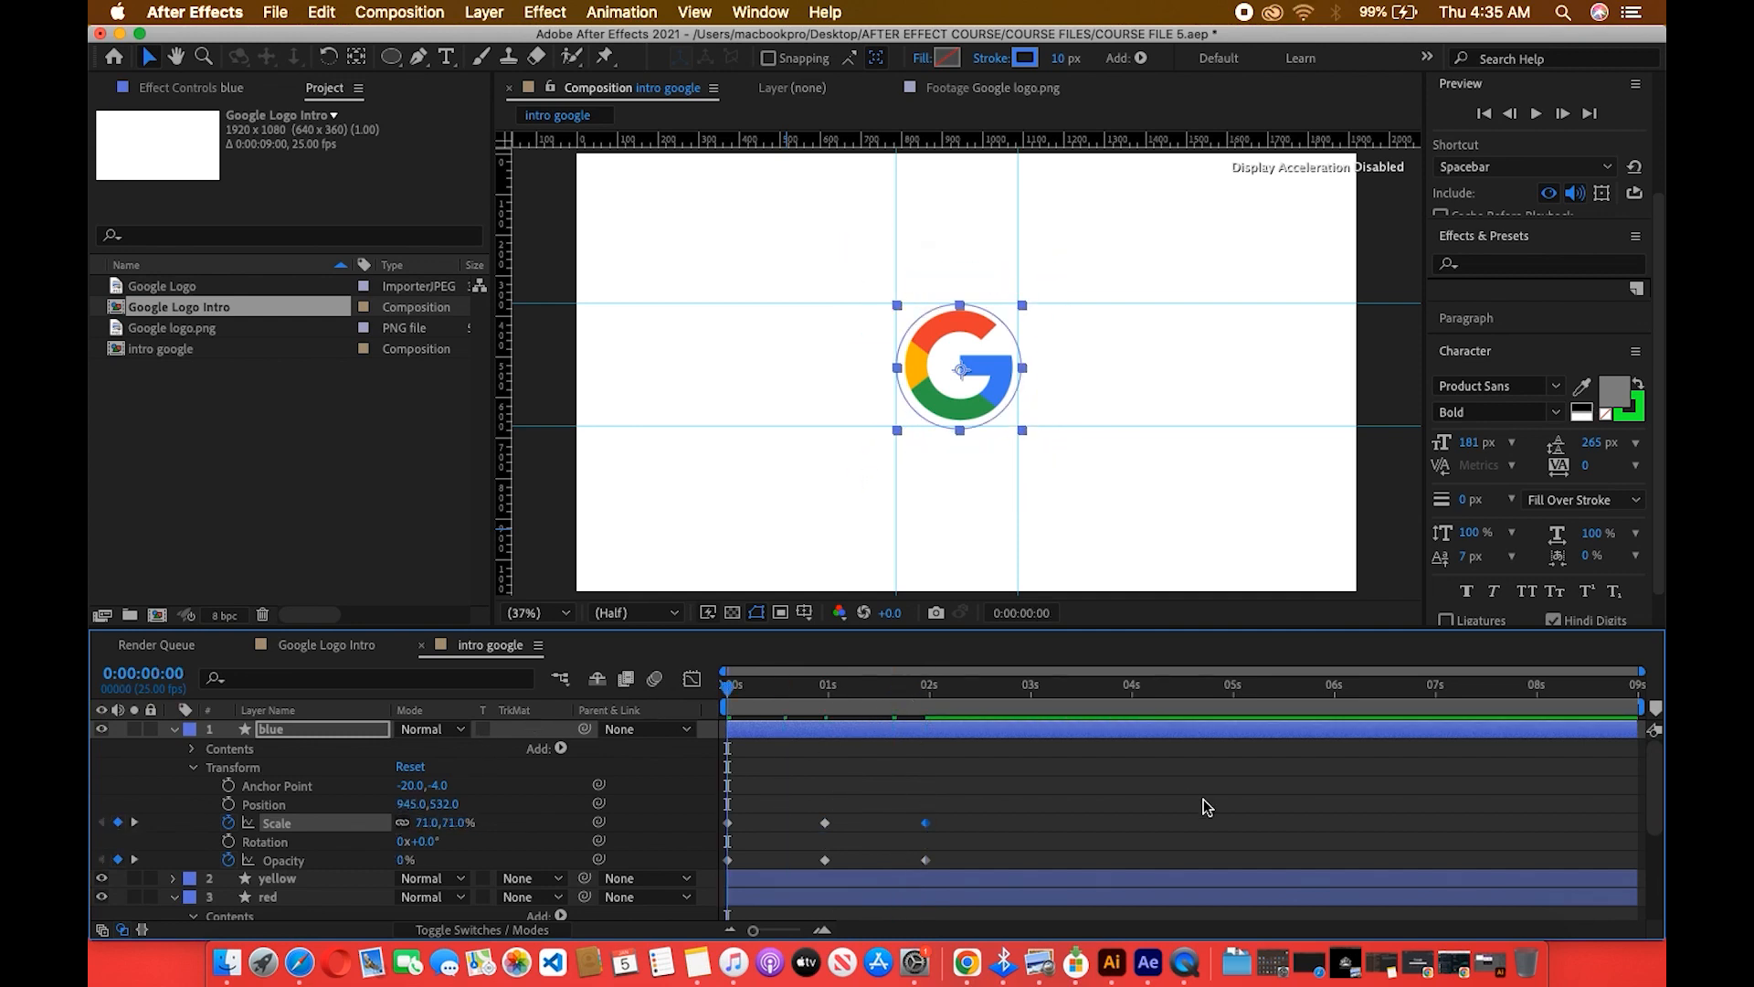
key("space")
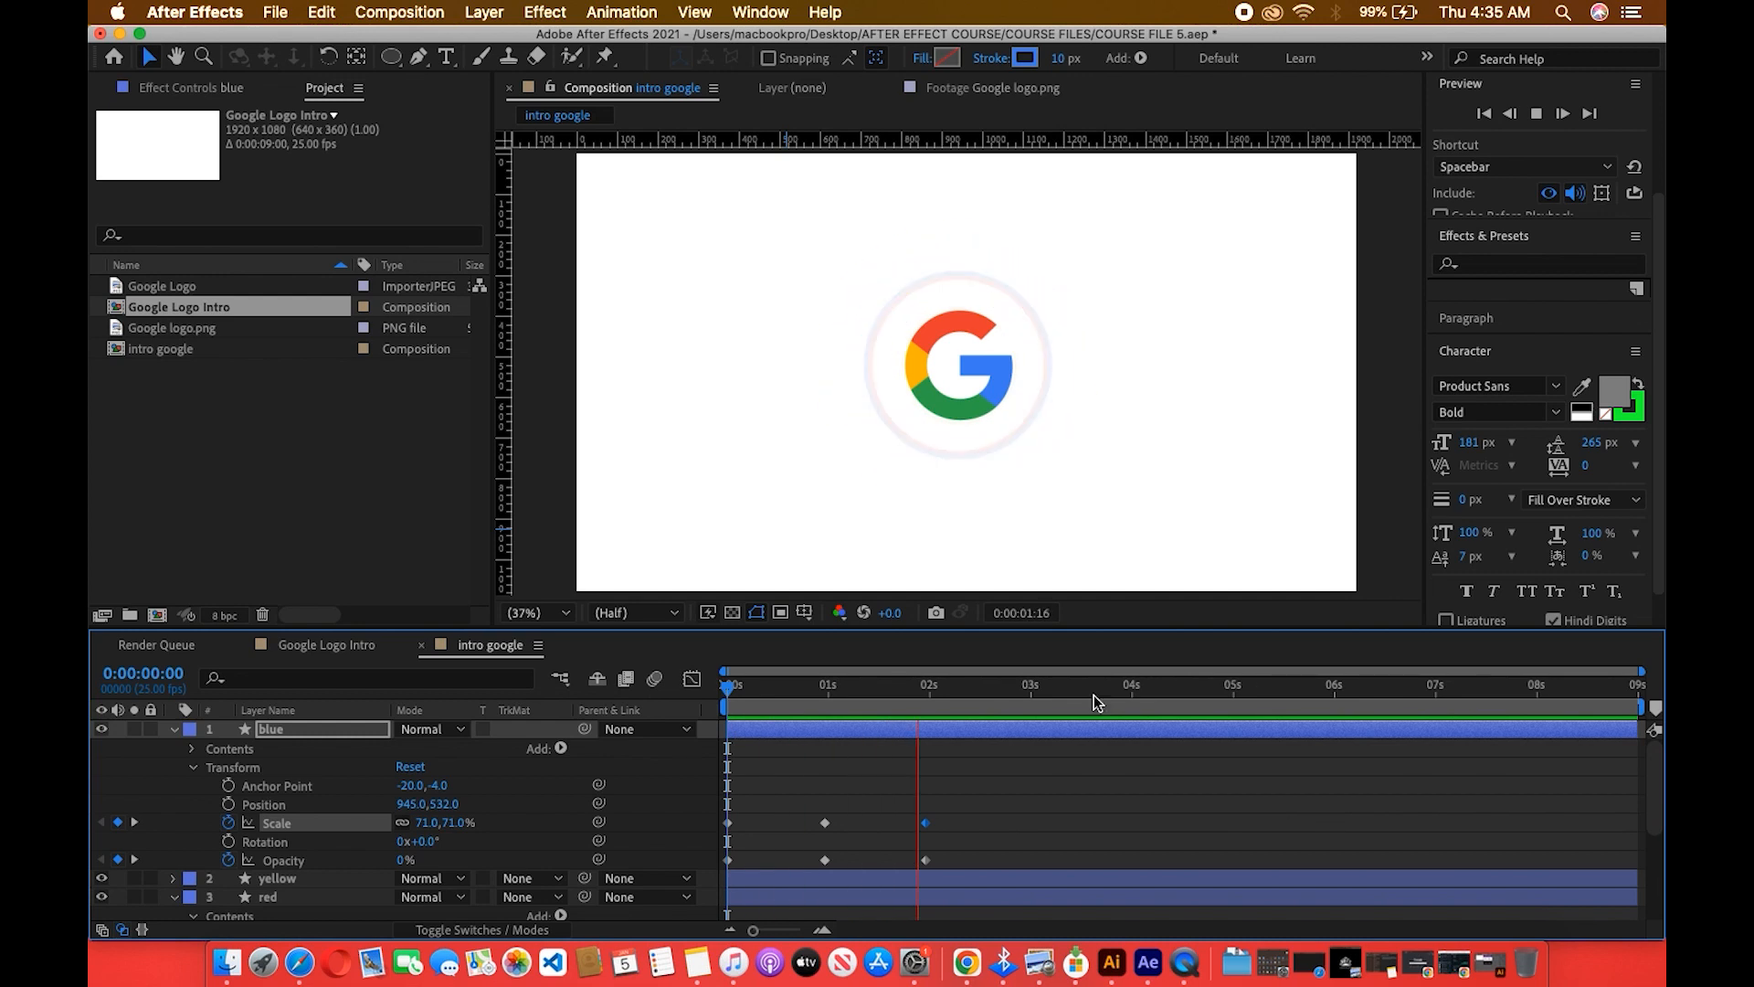
left_click(743, 695)
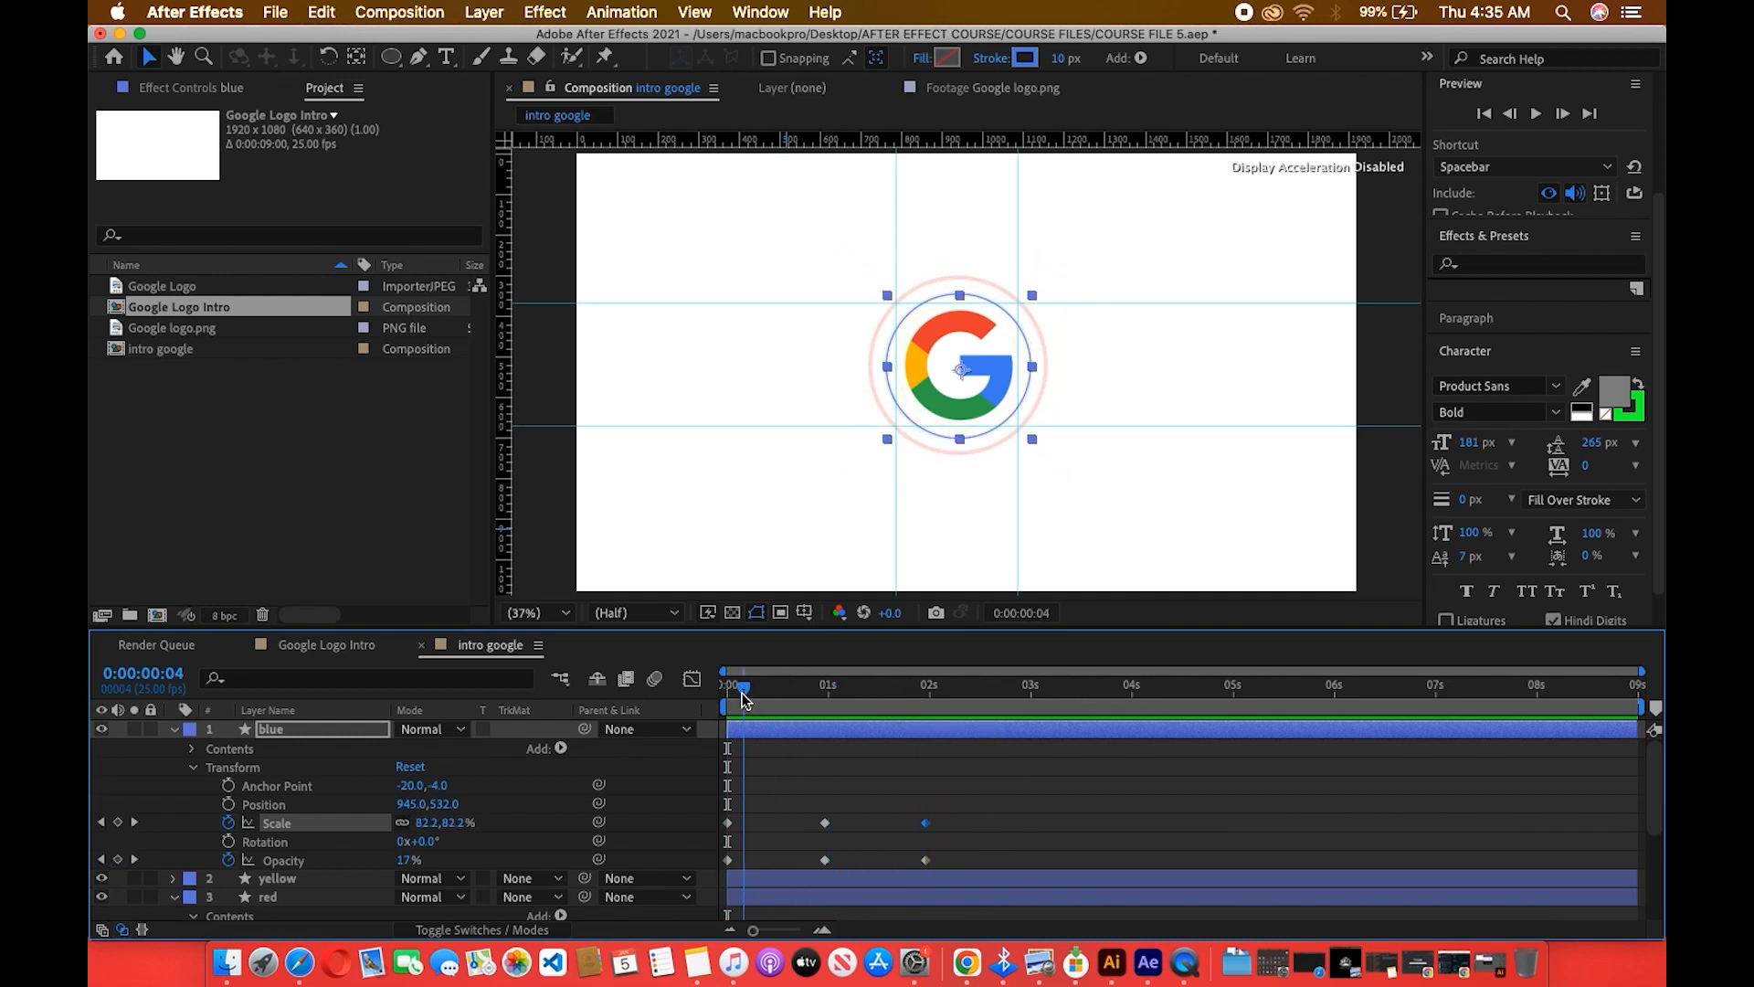
left_click_drag(743, 699, 860, 694)
Move the blue circle's middle scale keyframe earlier to about 0:00:00:08 and preview the animation from 0 s.
left_click_drag(849, 788, 809, 884)
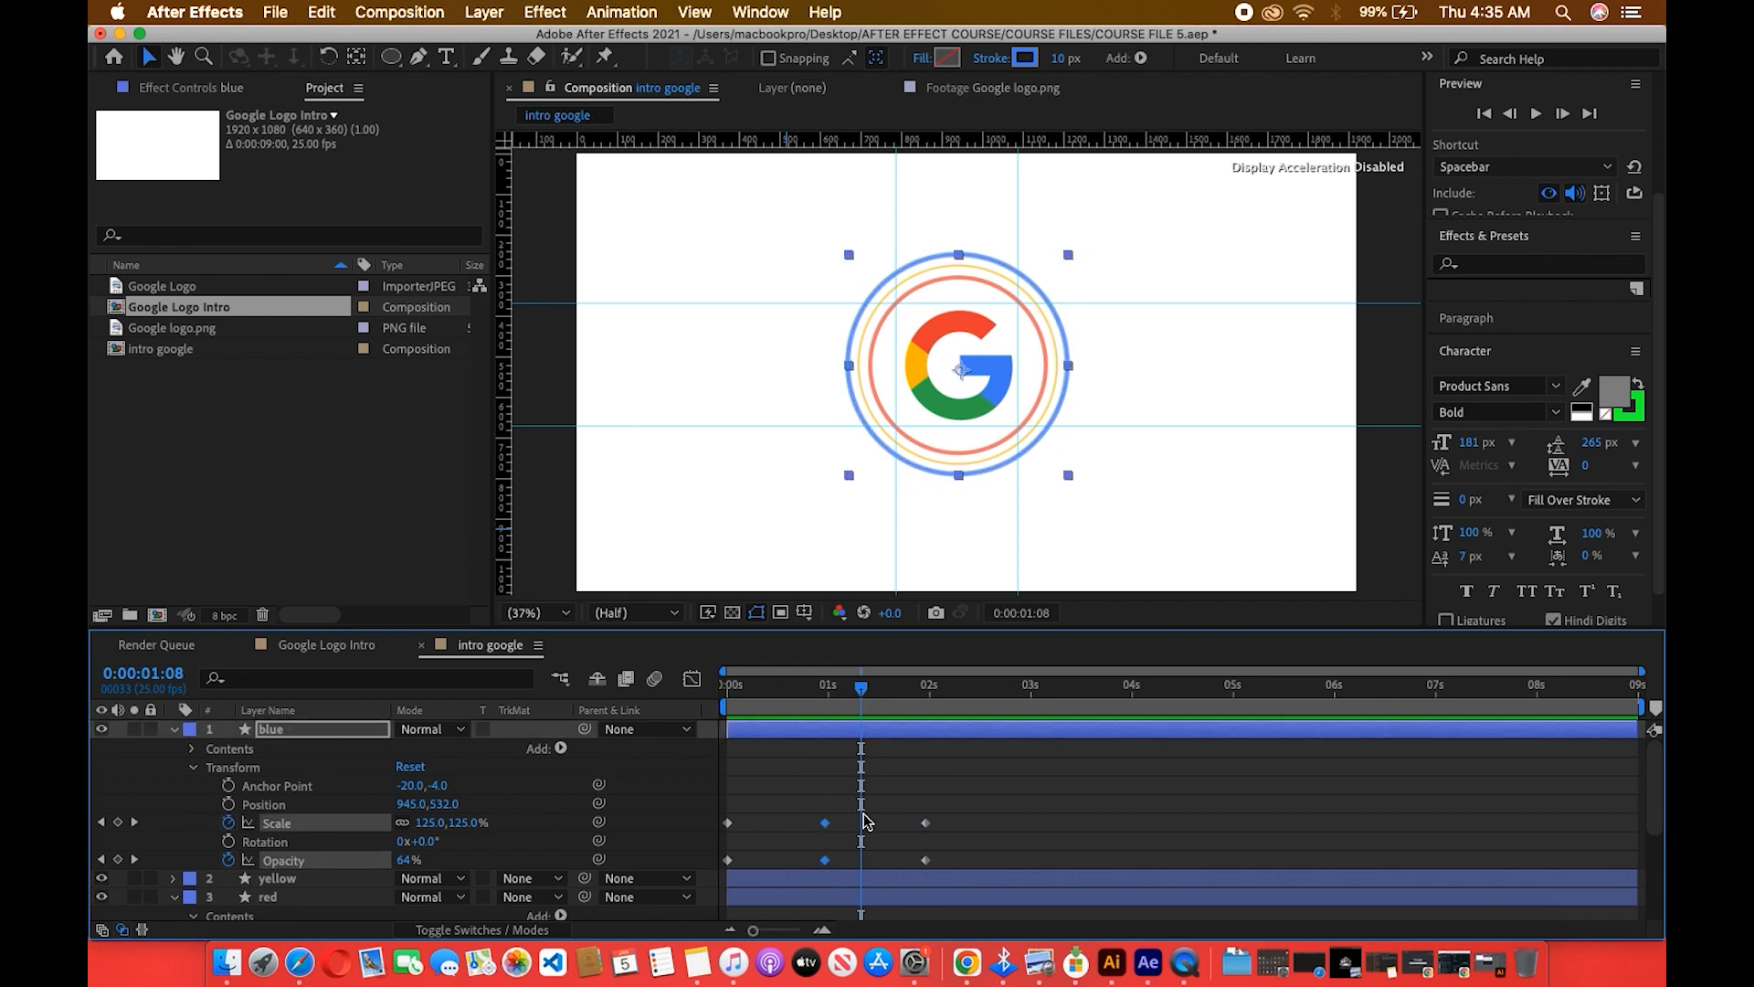
left_click(921, 808)
left_click_drag(825, 822, 761, 827)
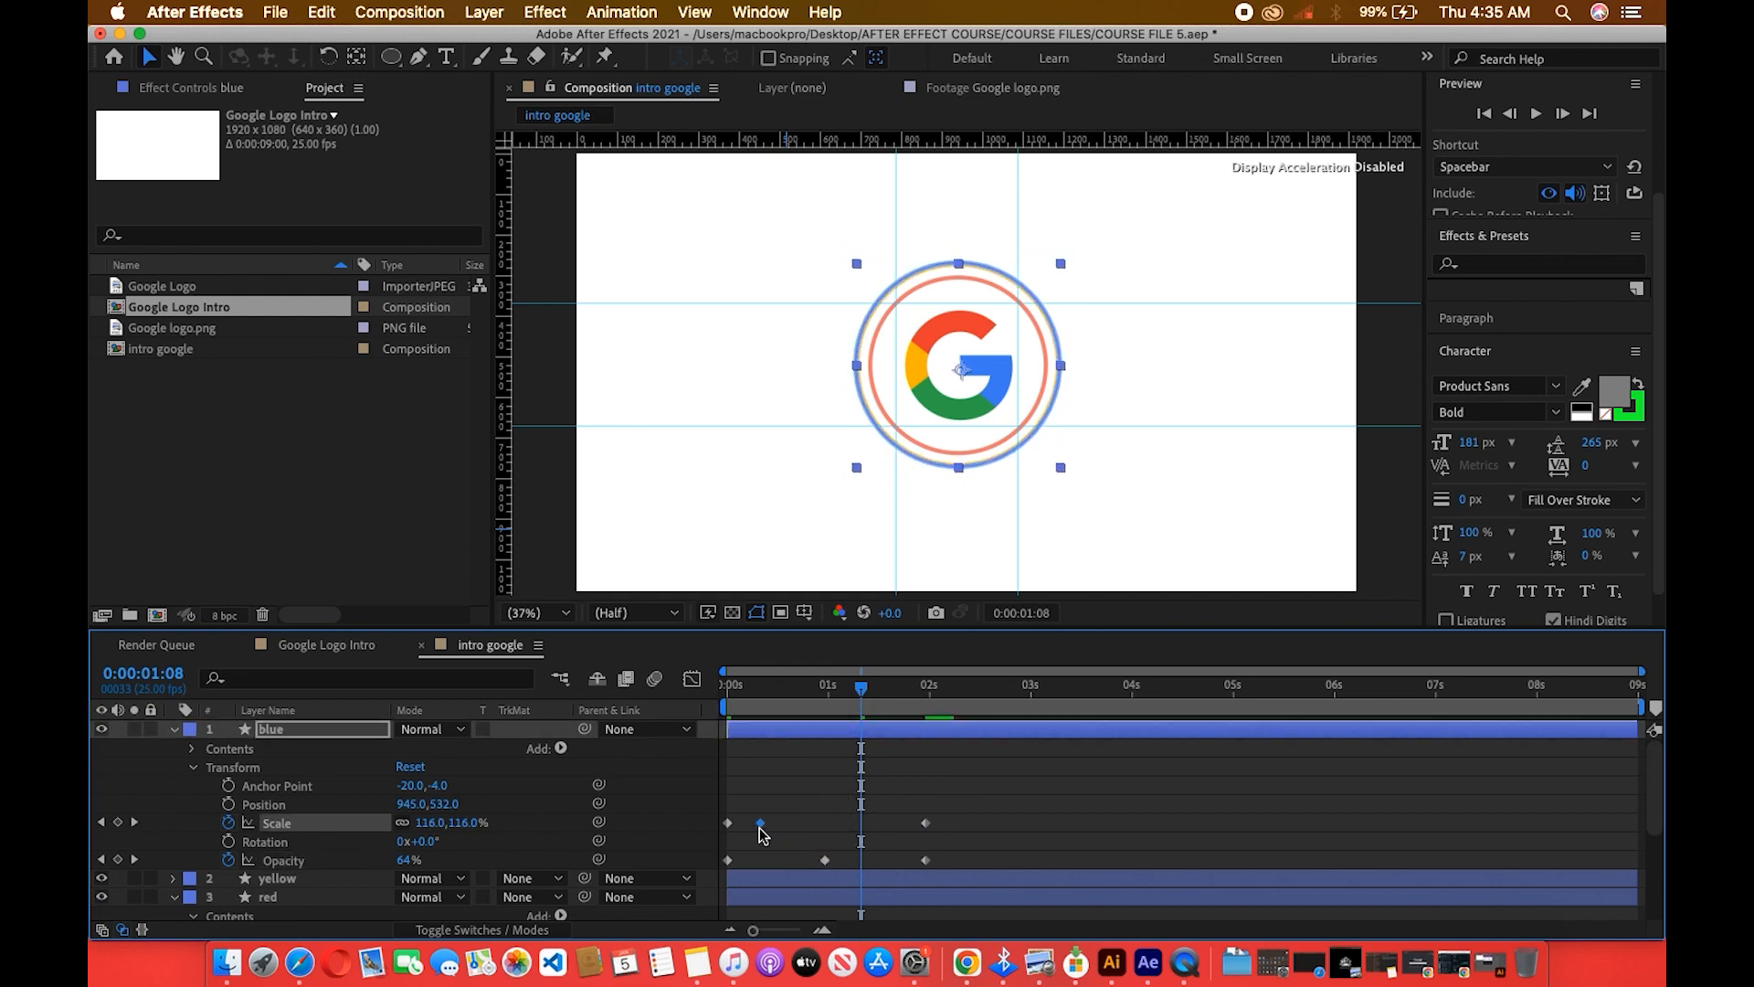
key("Home")
key("space")
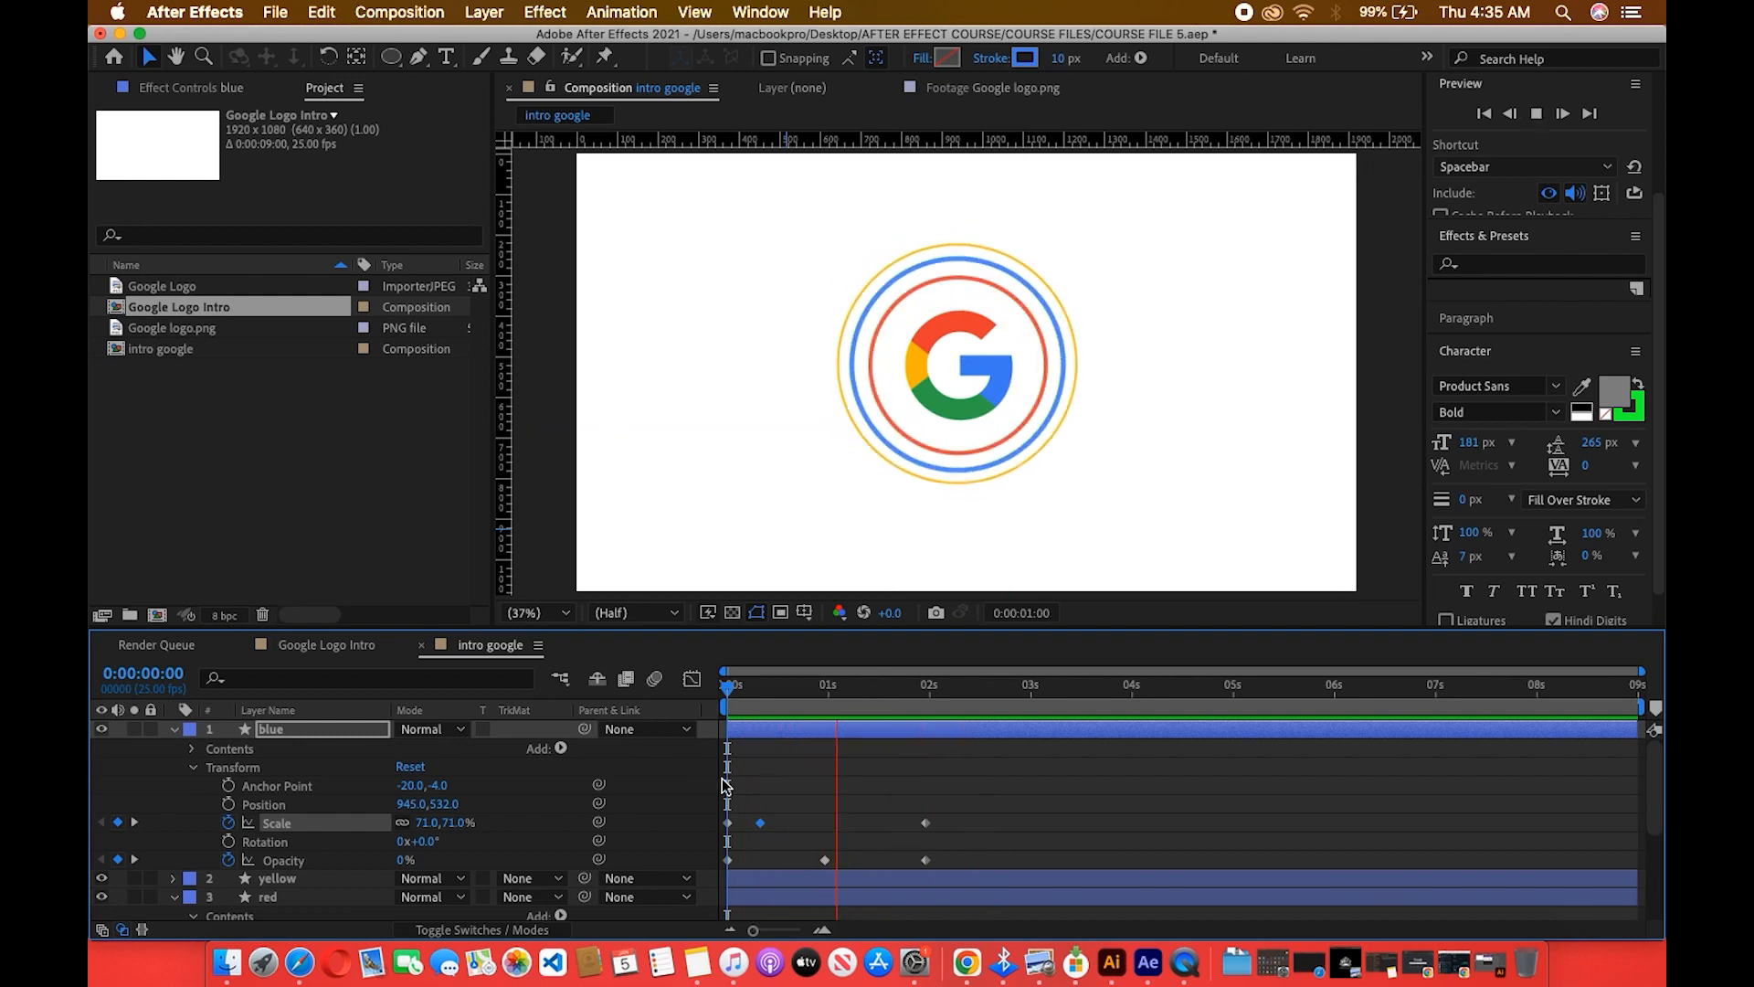
key("space")
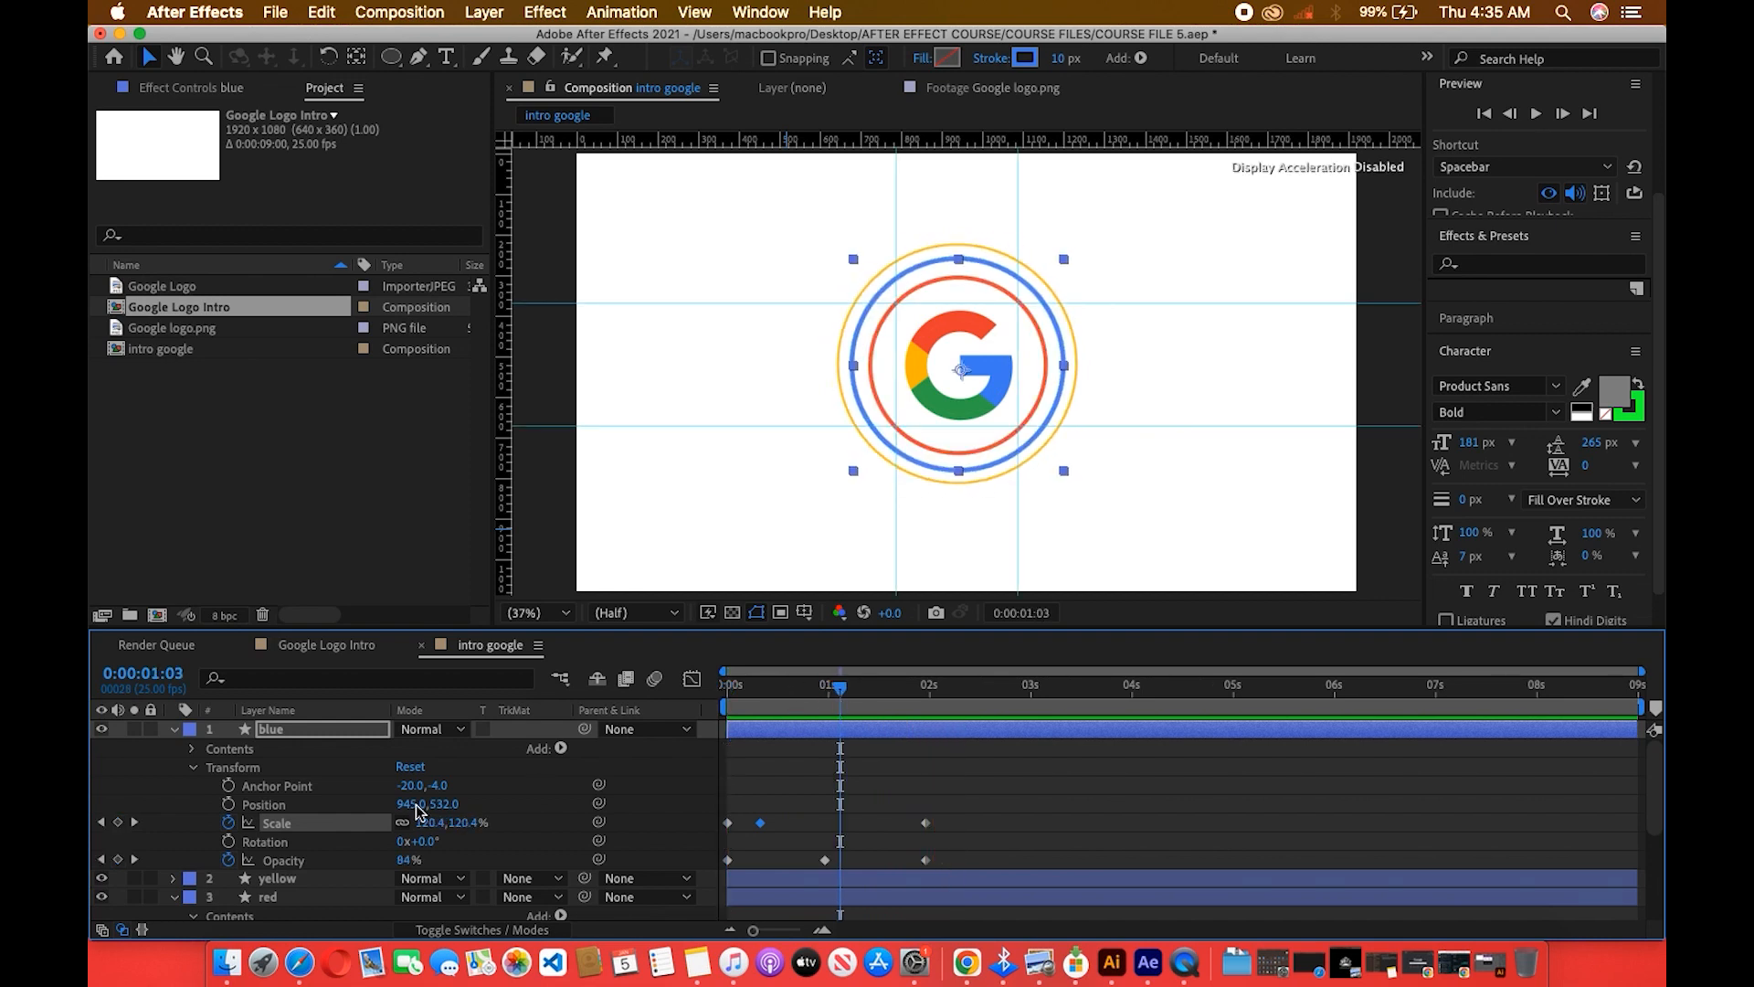
Collapse the blue layer and keyframe the red circle's scale at 100% at 0:00:00:05 and 177% at about 0:00:00:17.
left_click(174, 729)
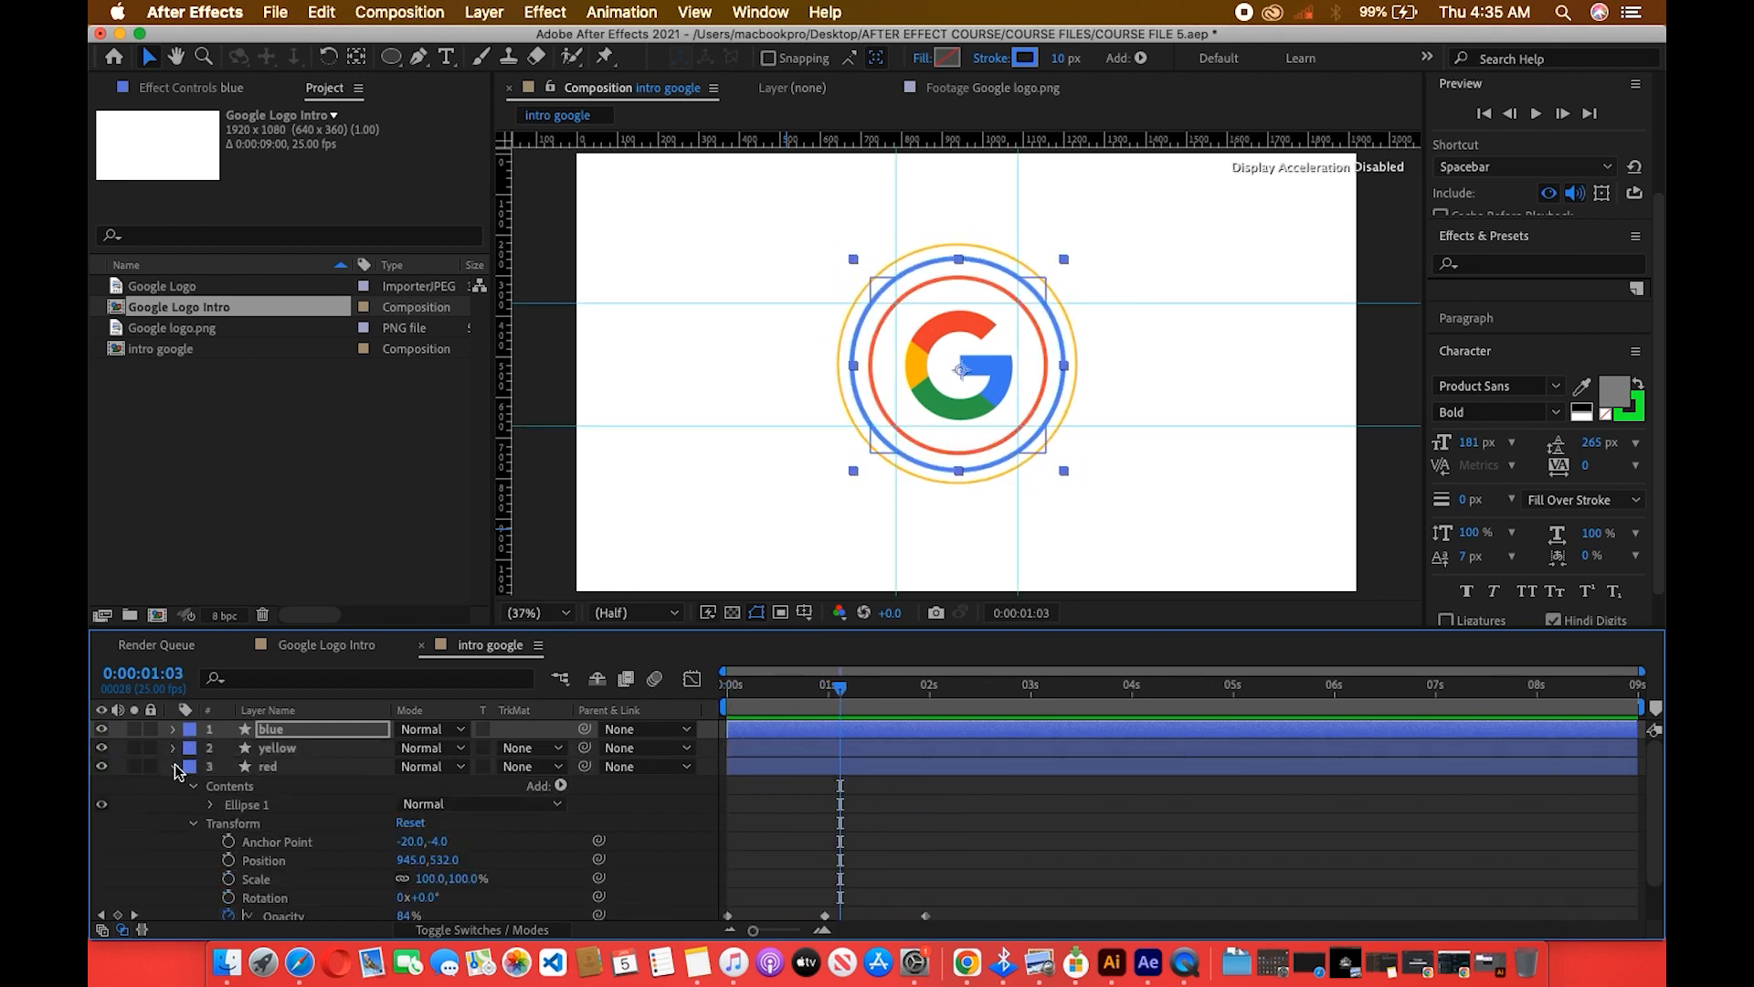
left_click_drag(809, 691, 748, 702)
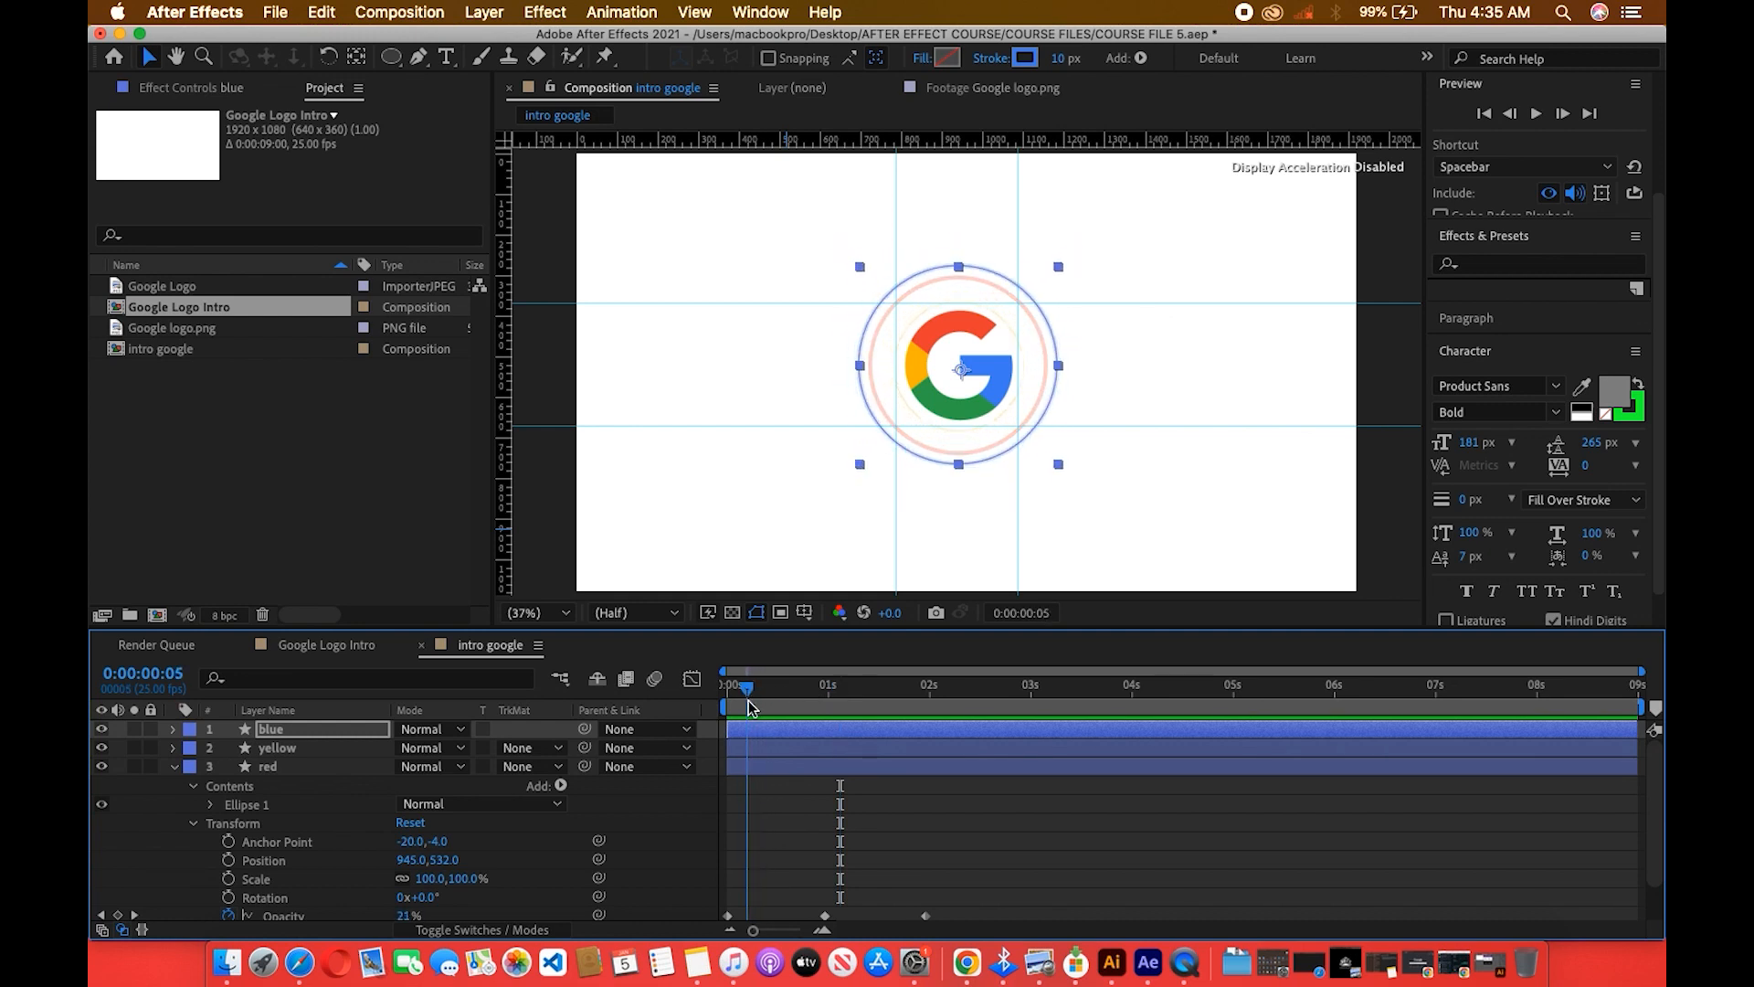
left_click(229, 879)
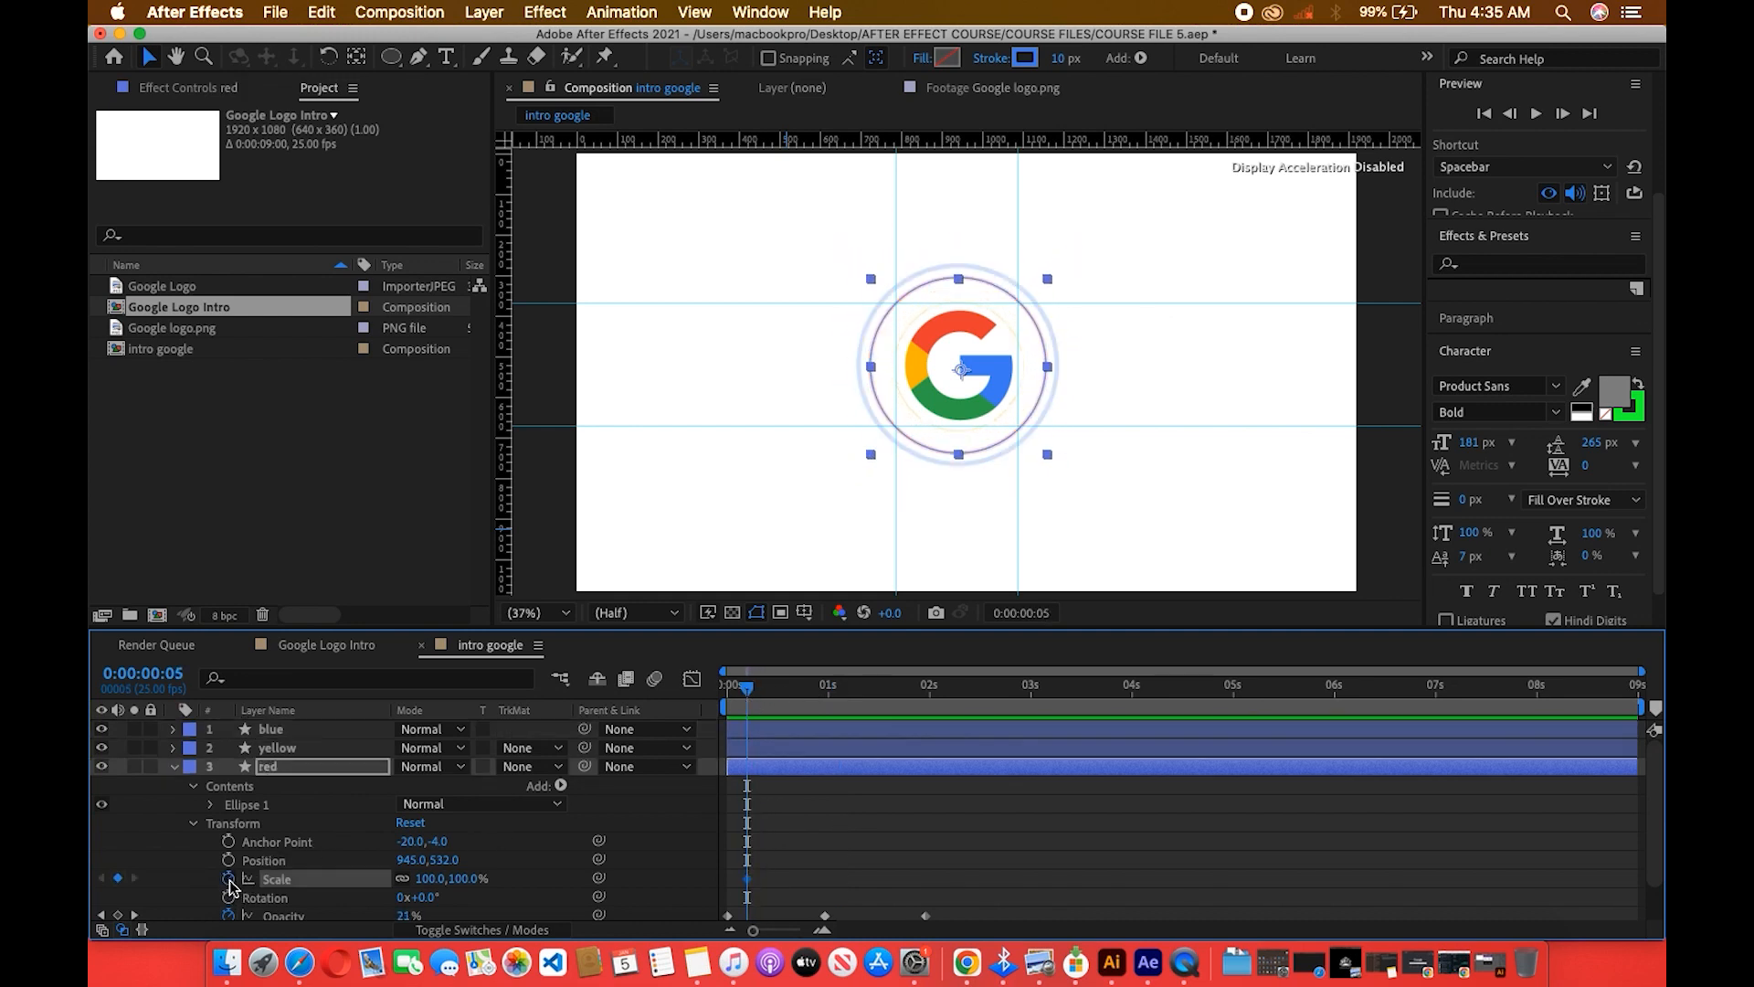
left_click(765, 688)
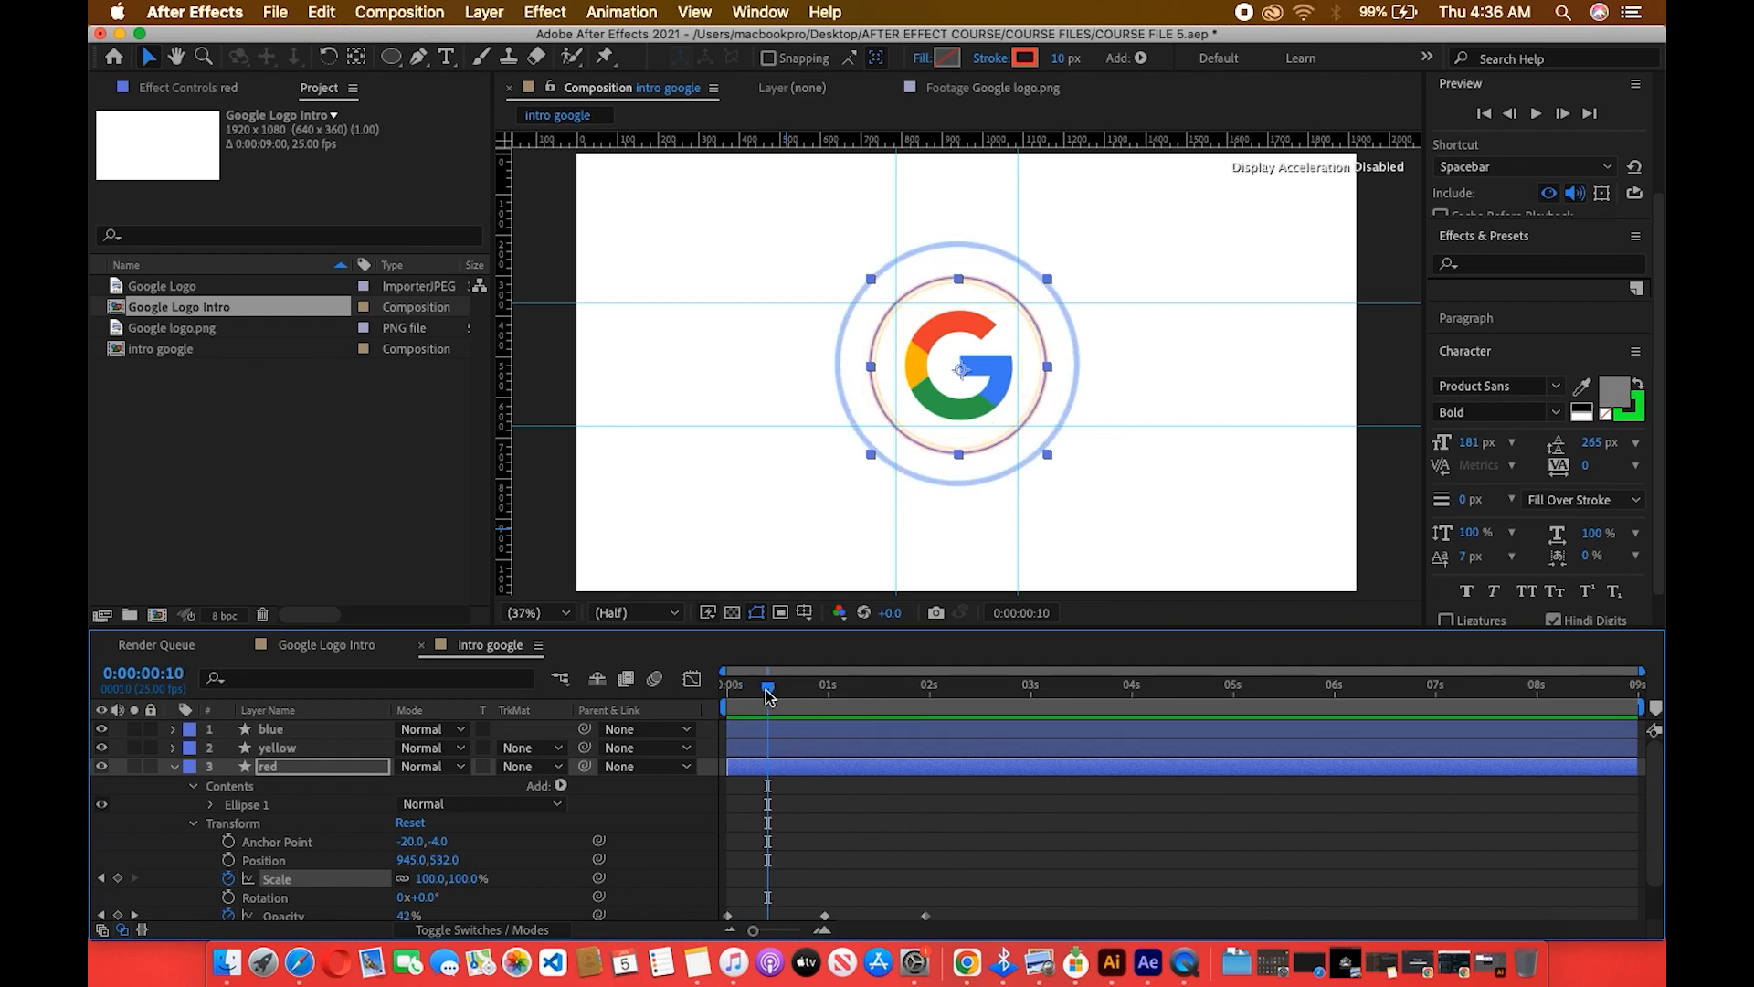
left_click_drag(767, 696, 796, 691)
left_click_drag(426, 879, 518, 880)
key("space")
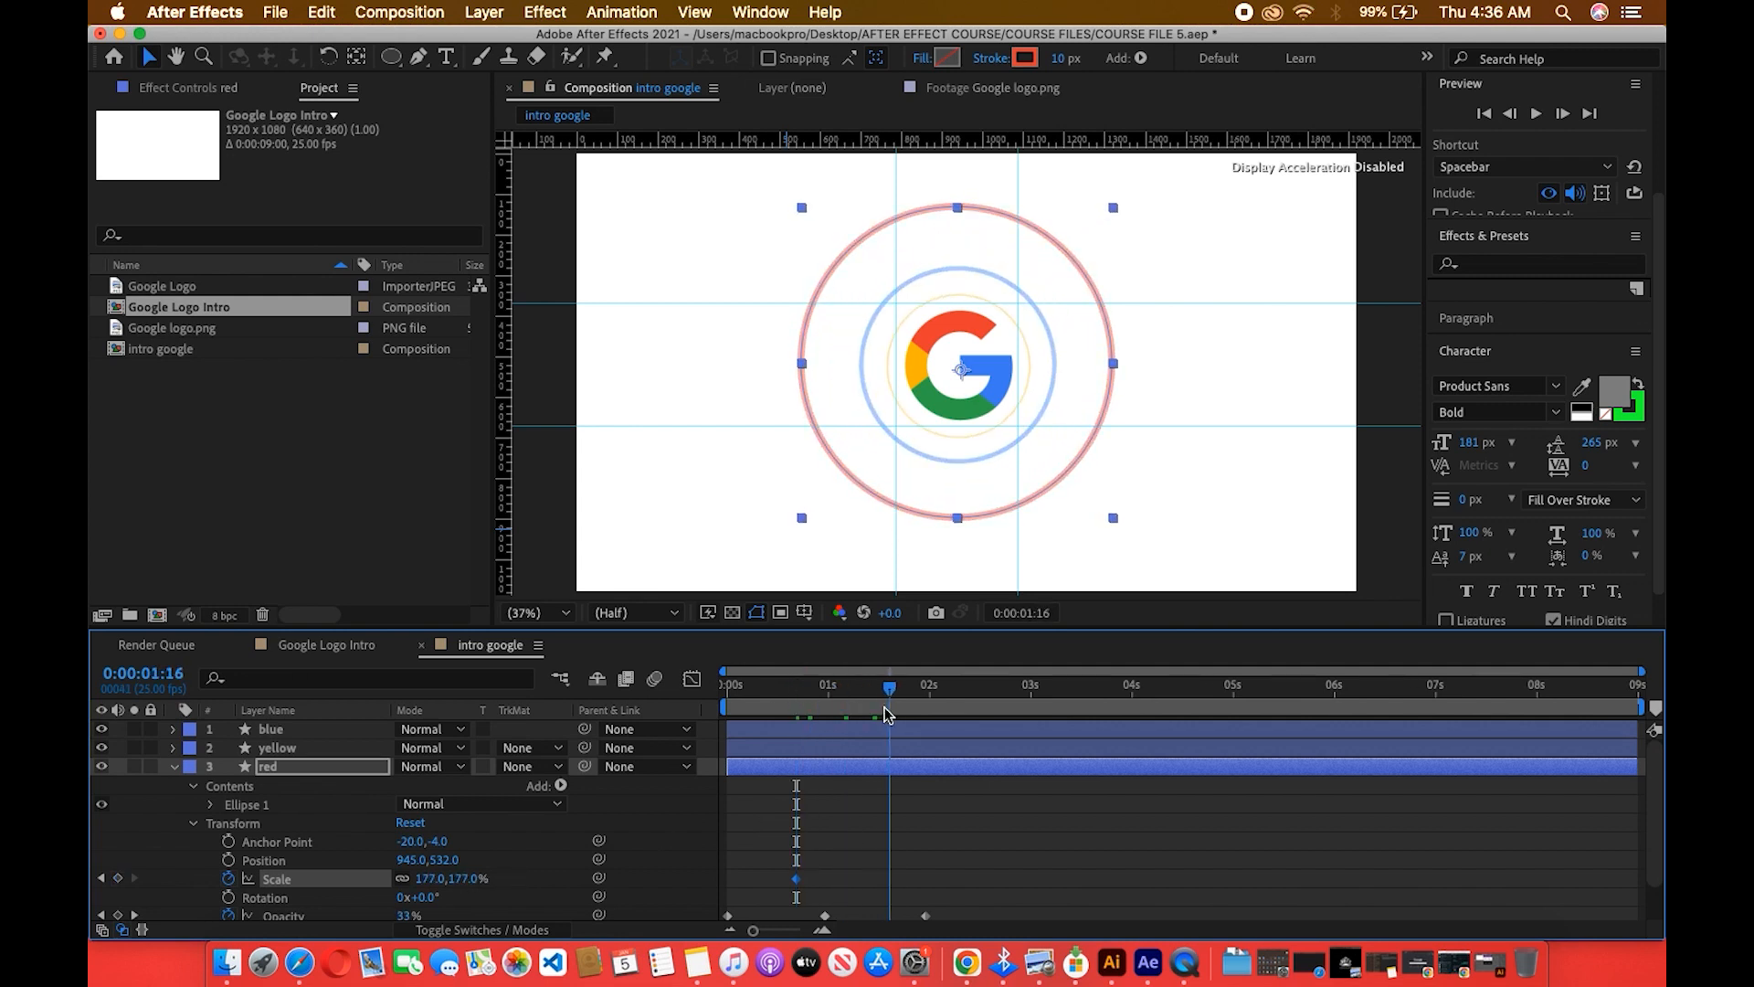
Keyframe the red circle's scale at 51% at 0:00:01:15 and preview the animation.
left_click_drag(429, 882, 307, 896)
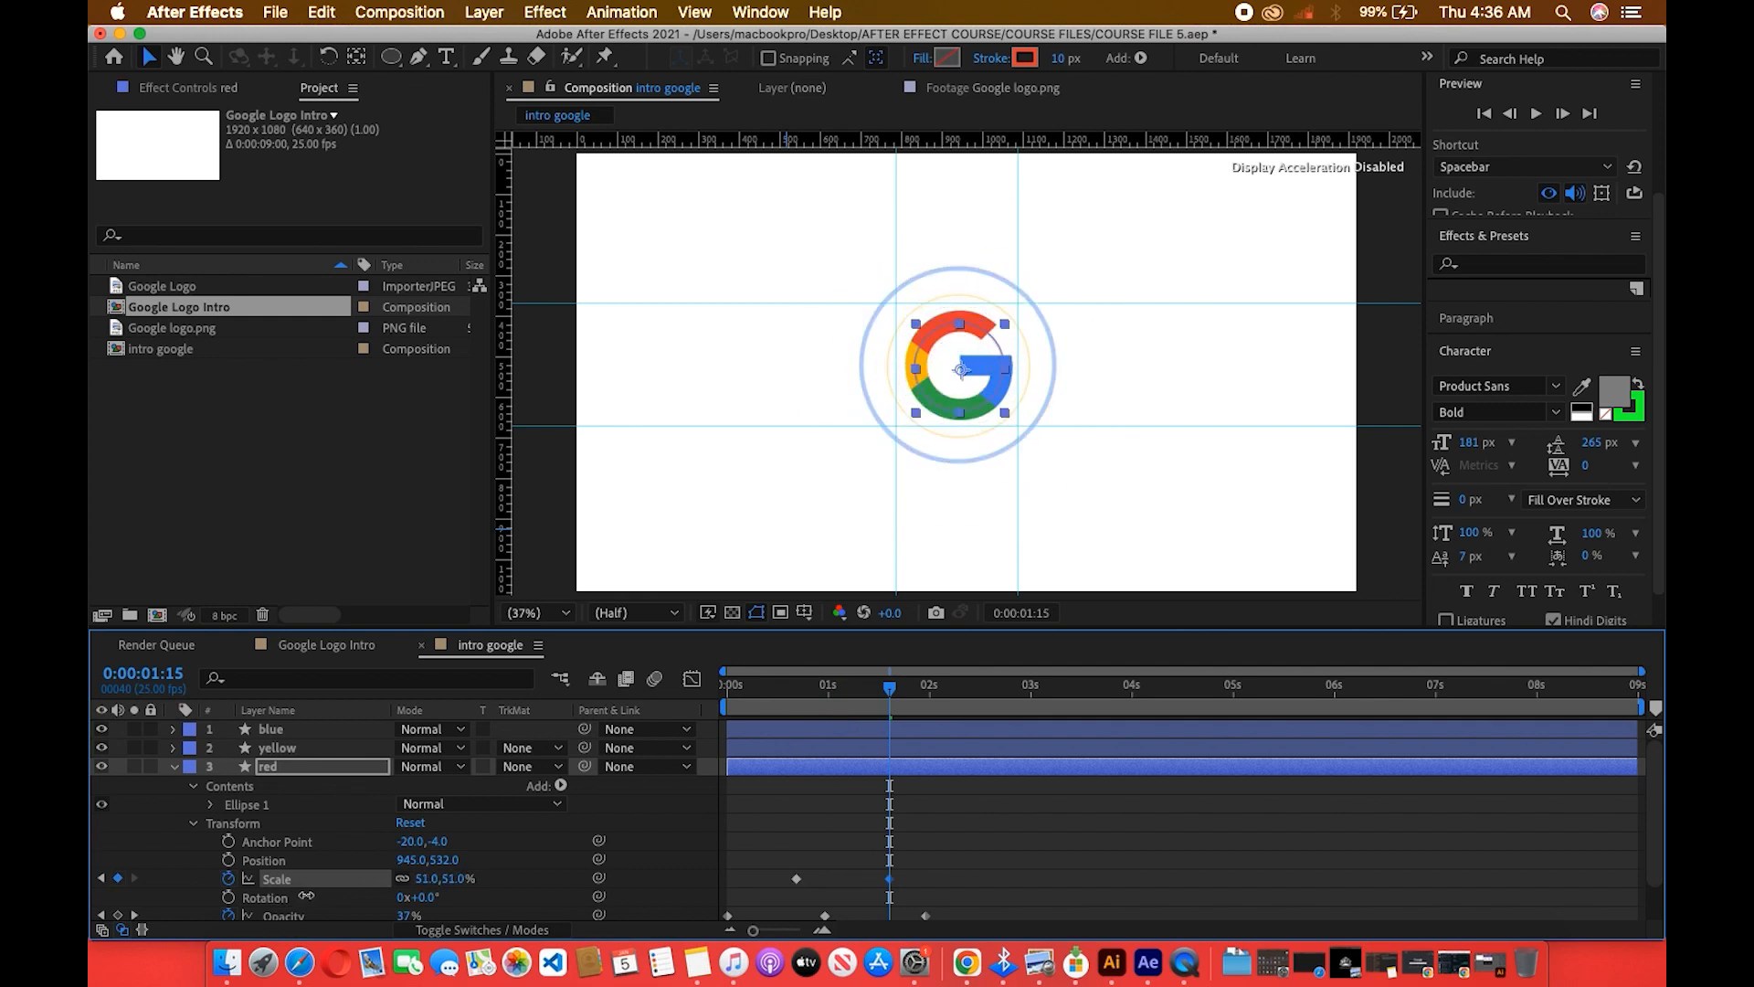
key("space")
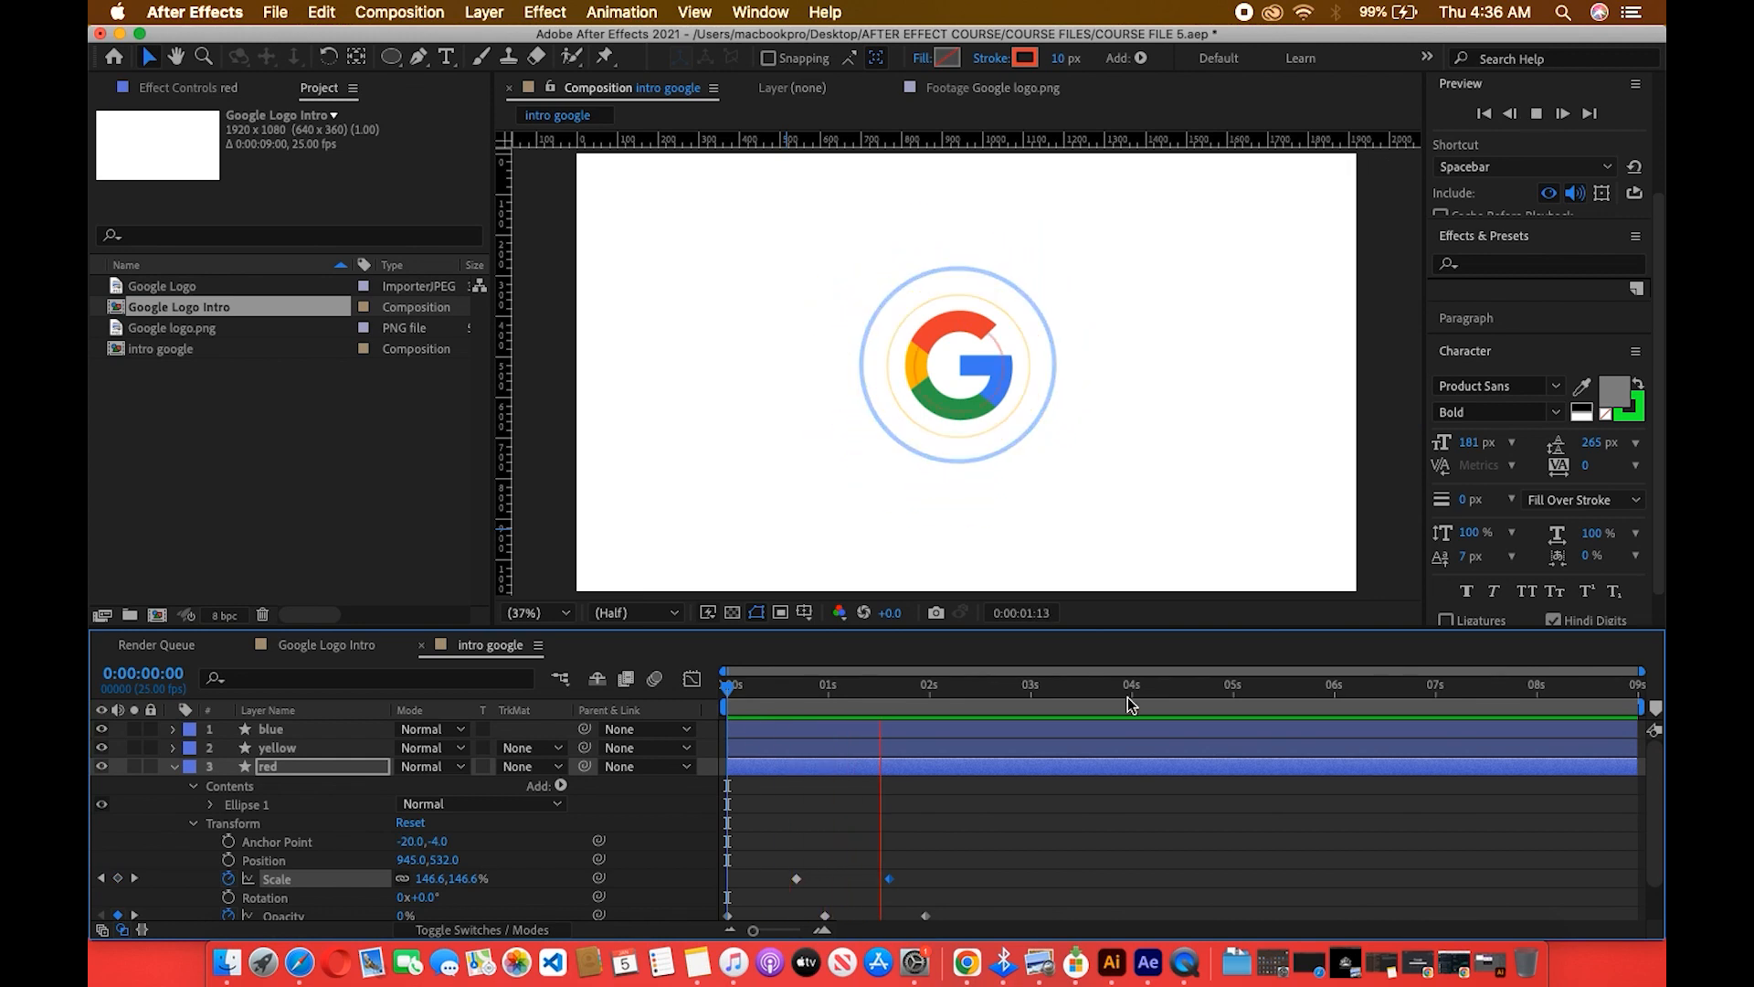
key("space")
key("space")
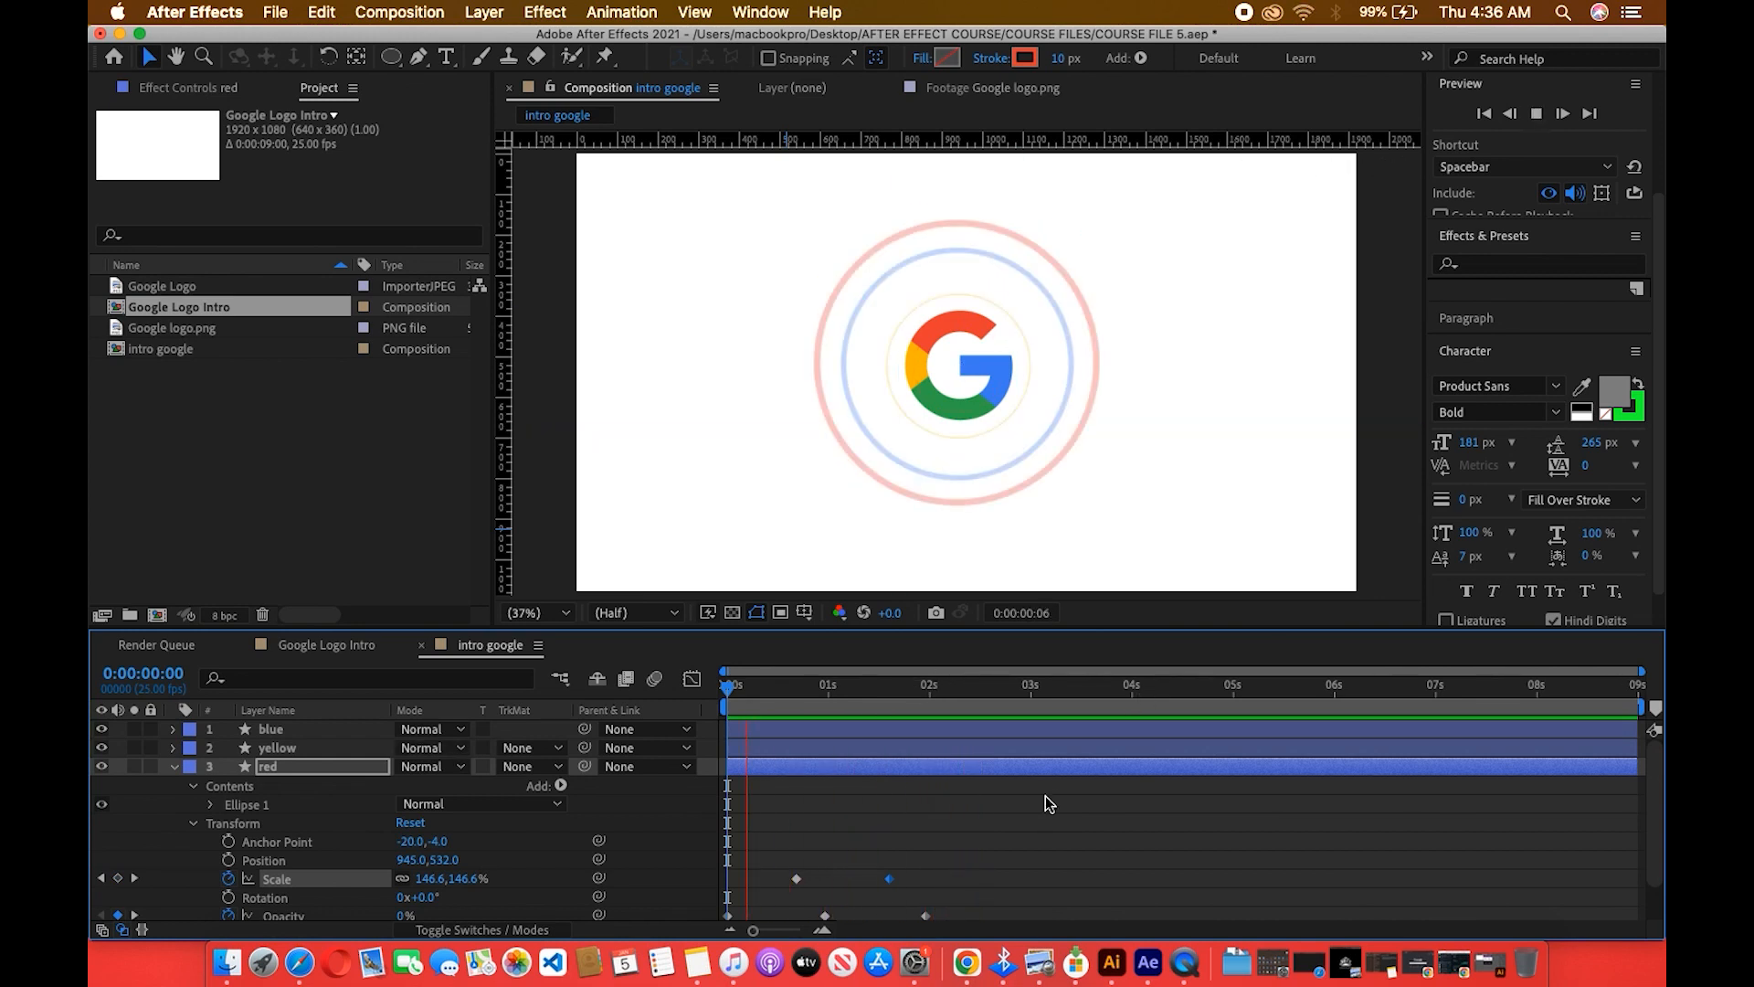
key("space")
Move the red circle's last opacity keyframe earlier to about 0:00:01:07 and preview the faster fade-out.
left_click(888, 692)
left_click_drag(926, 915, 856, 915)
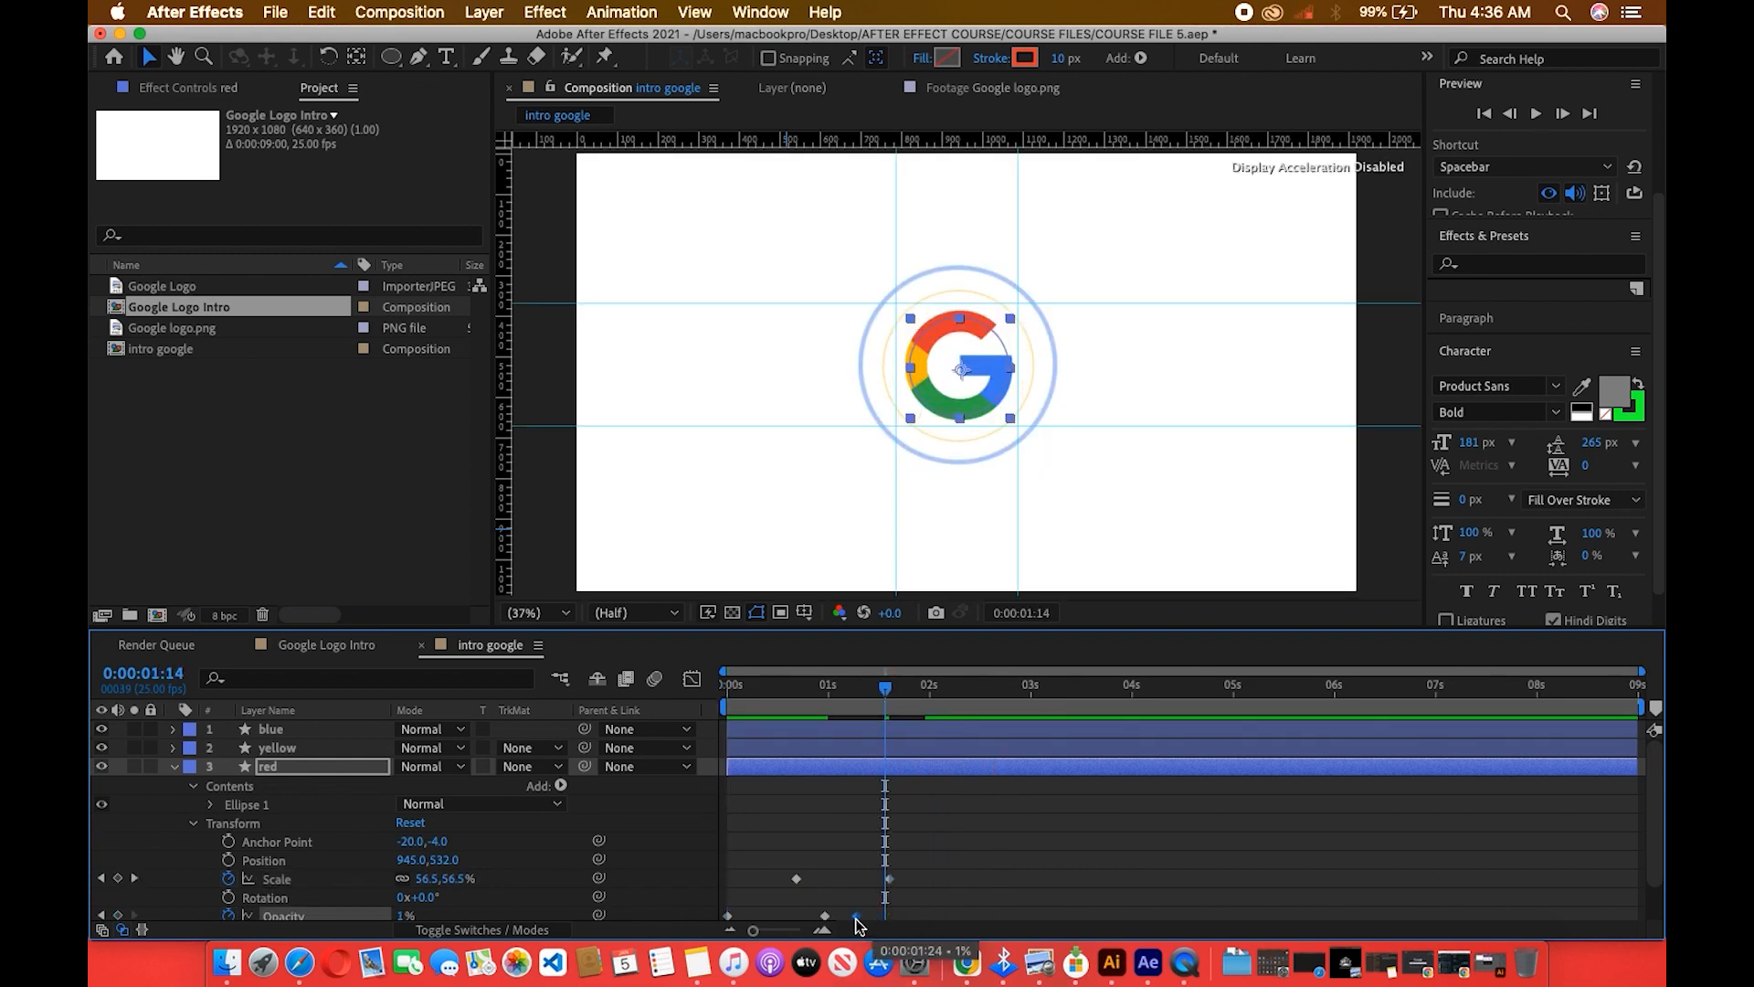
key("space")
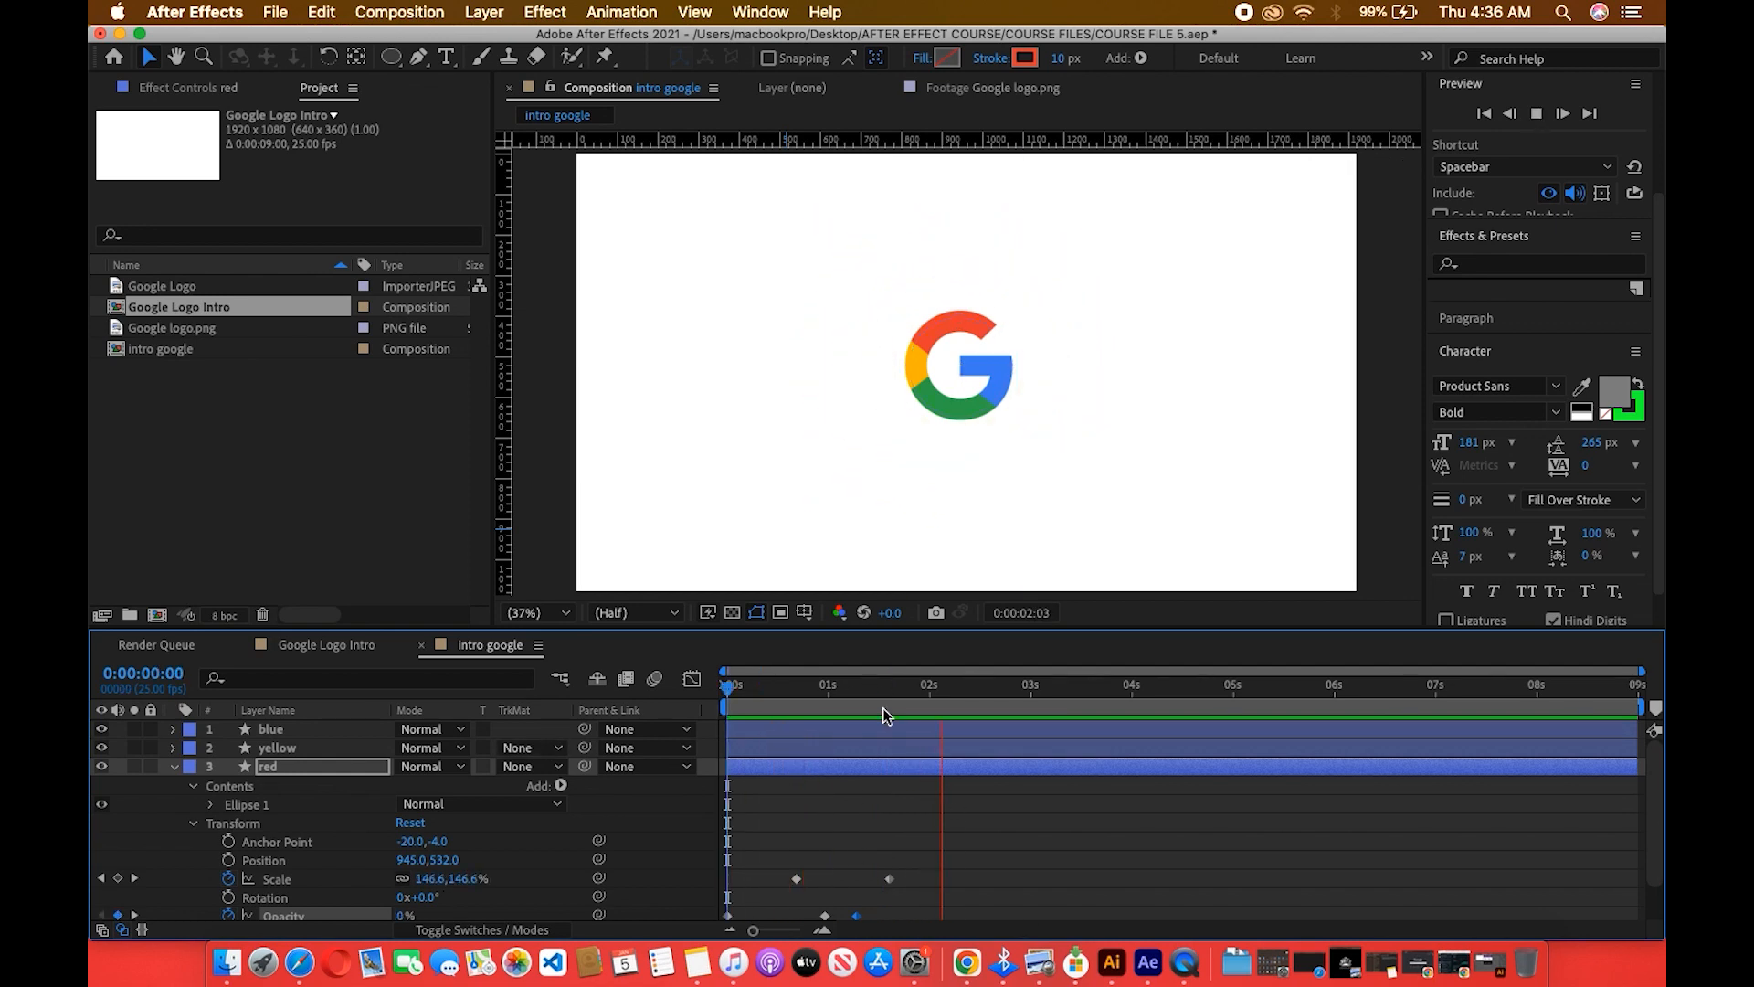
key("space")
key("space")
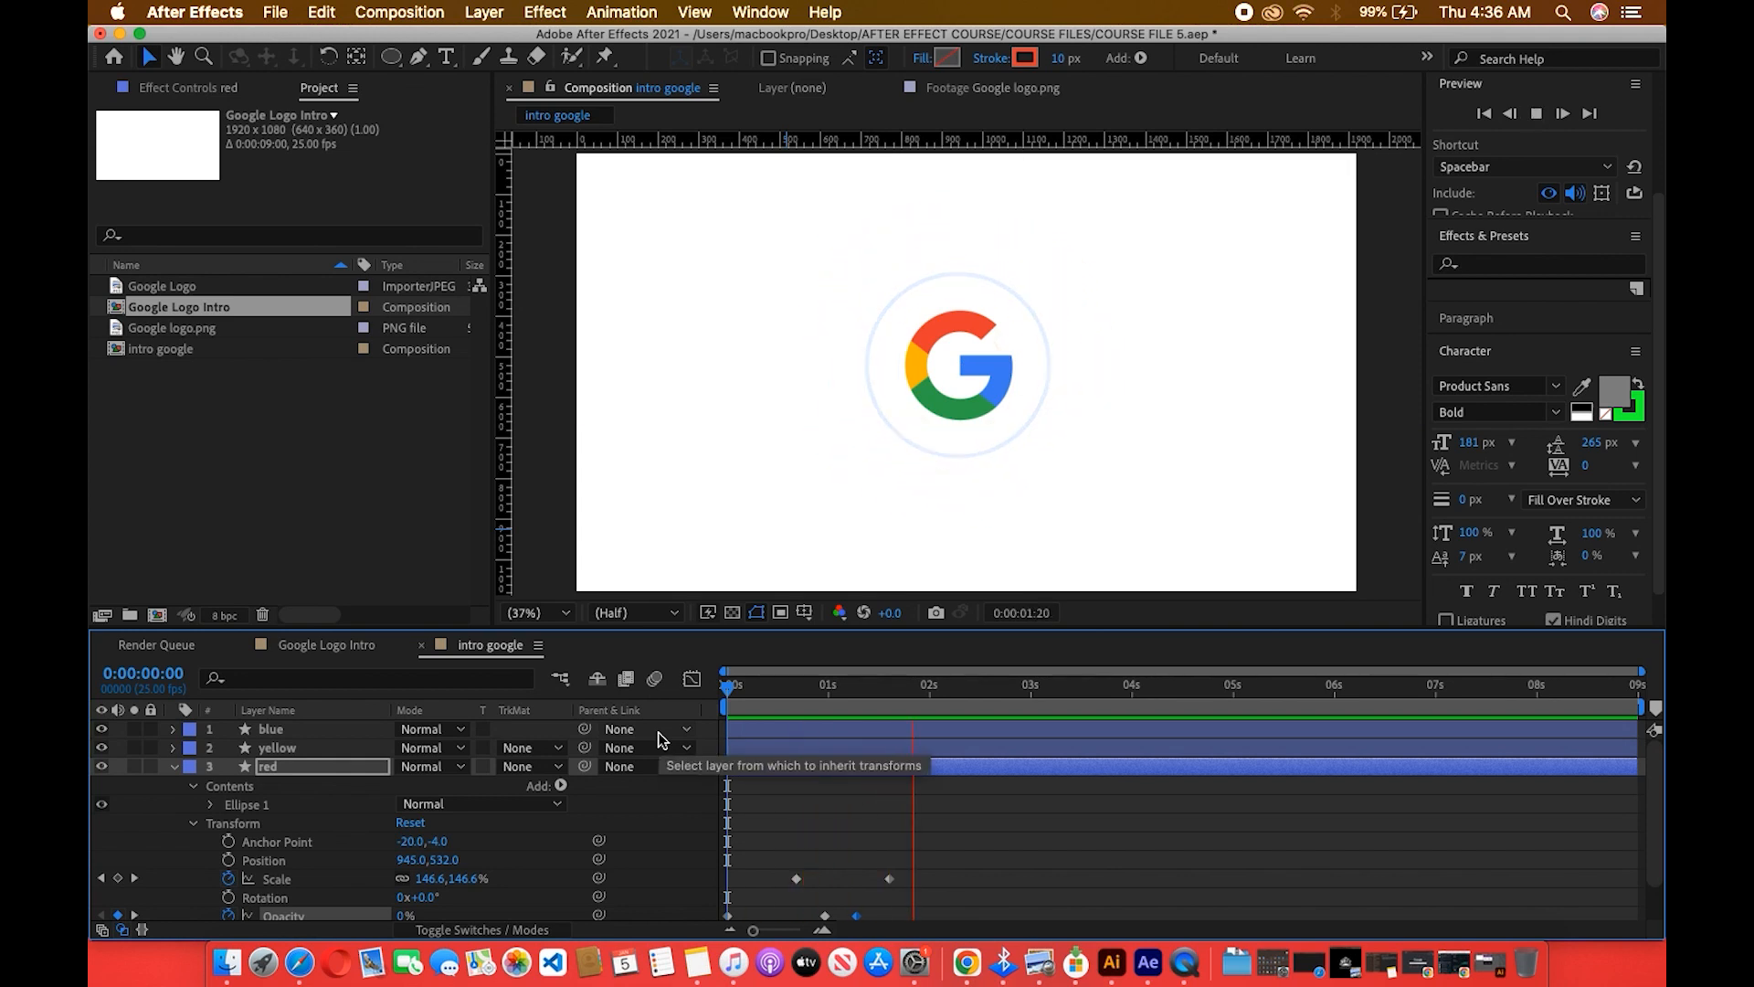
left_click_drag(822, 691, 723, 709)
key("space")
mouse_move(816, 687)
left_mouse_down()
mouse_move(791, 690)
mouse_move(843, 698)
left_mouse_up()
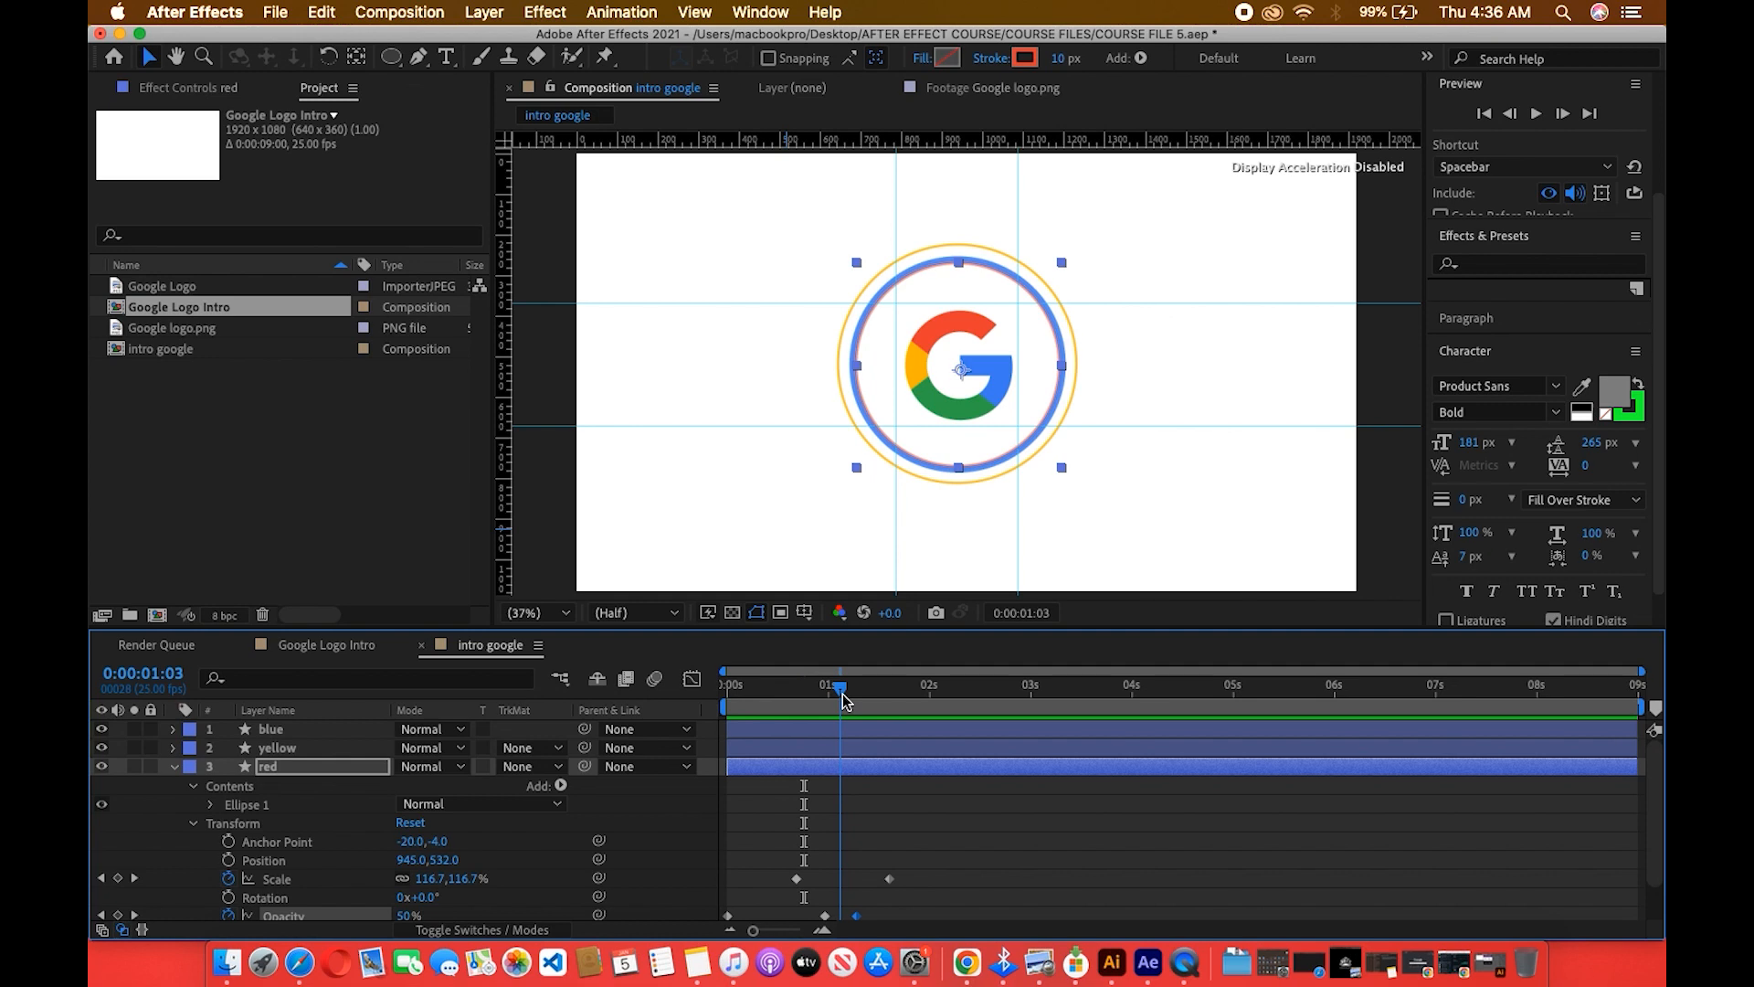
Collapse the red layer, duplicate the yellow circle layer and rename the original yellow layer green.
left_click(176, 769)
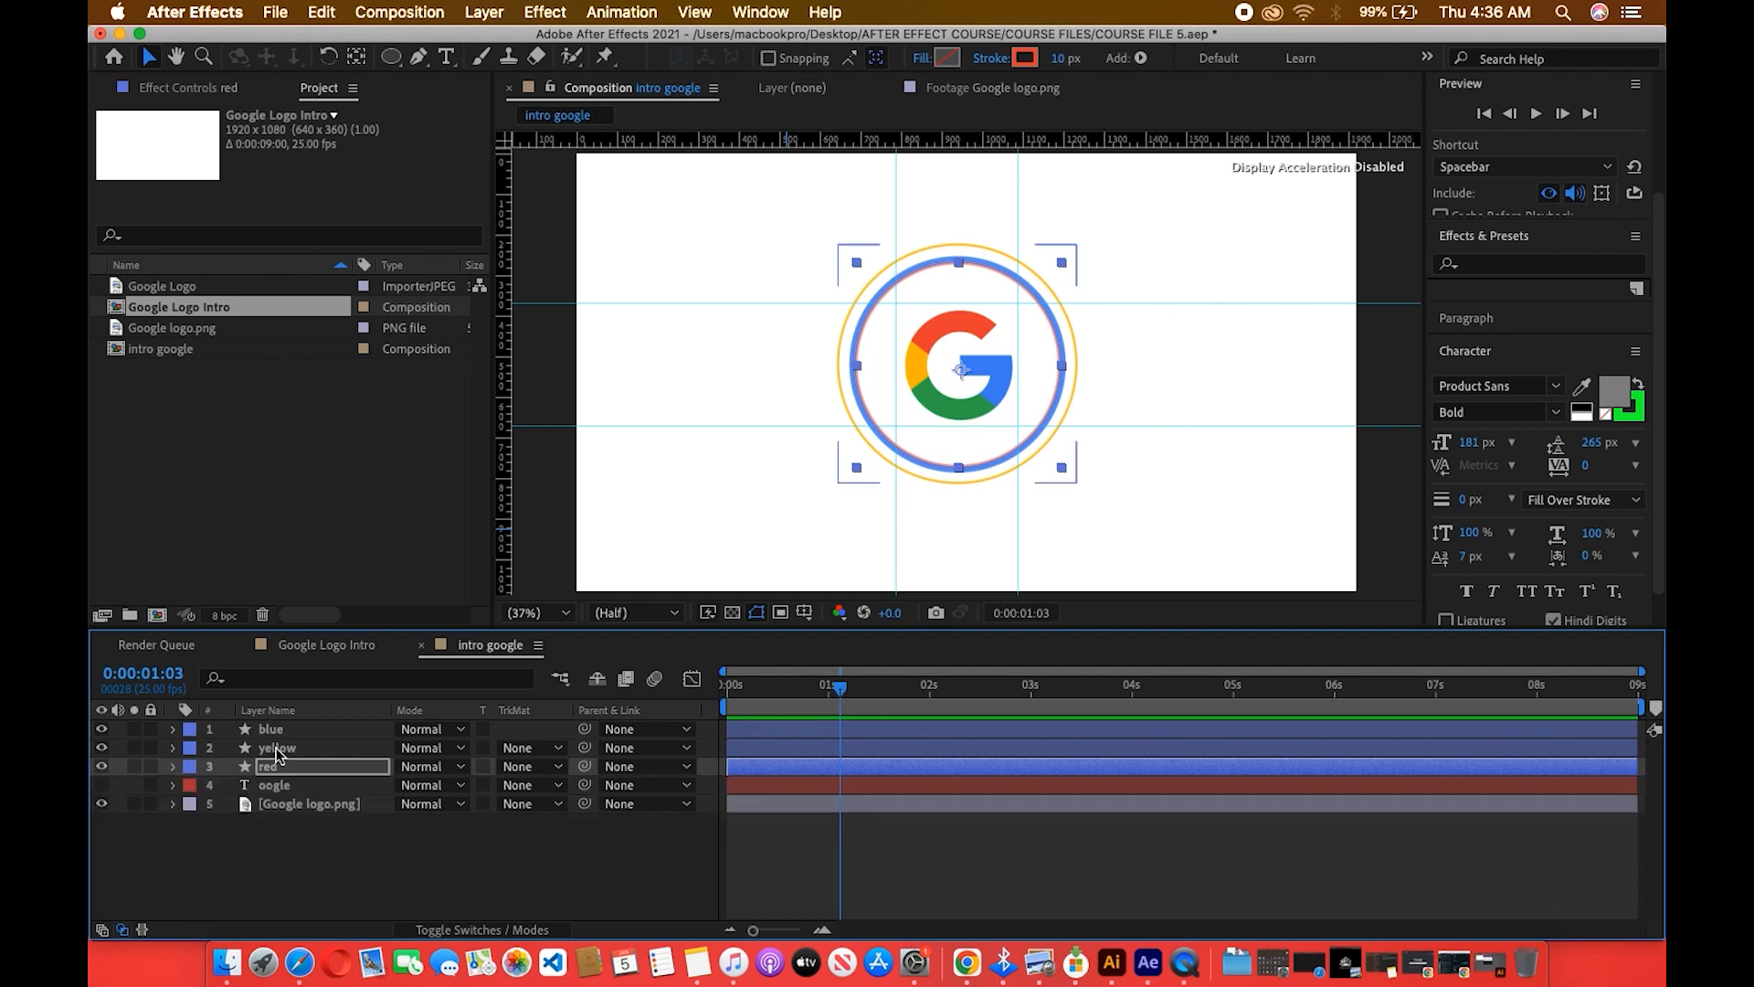
left_click(295, 755)
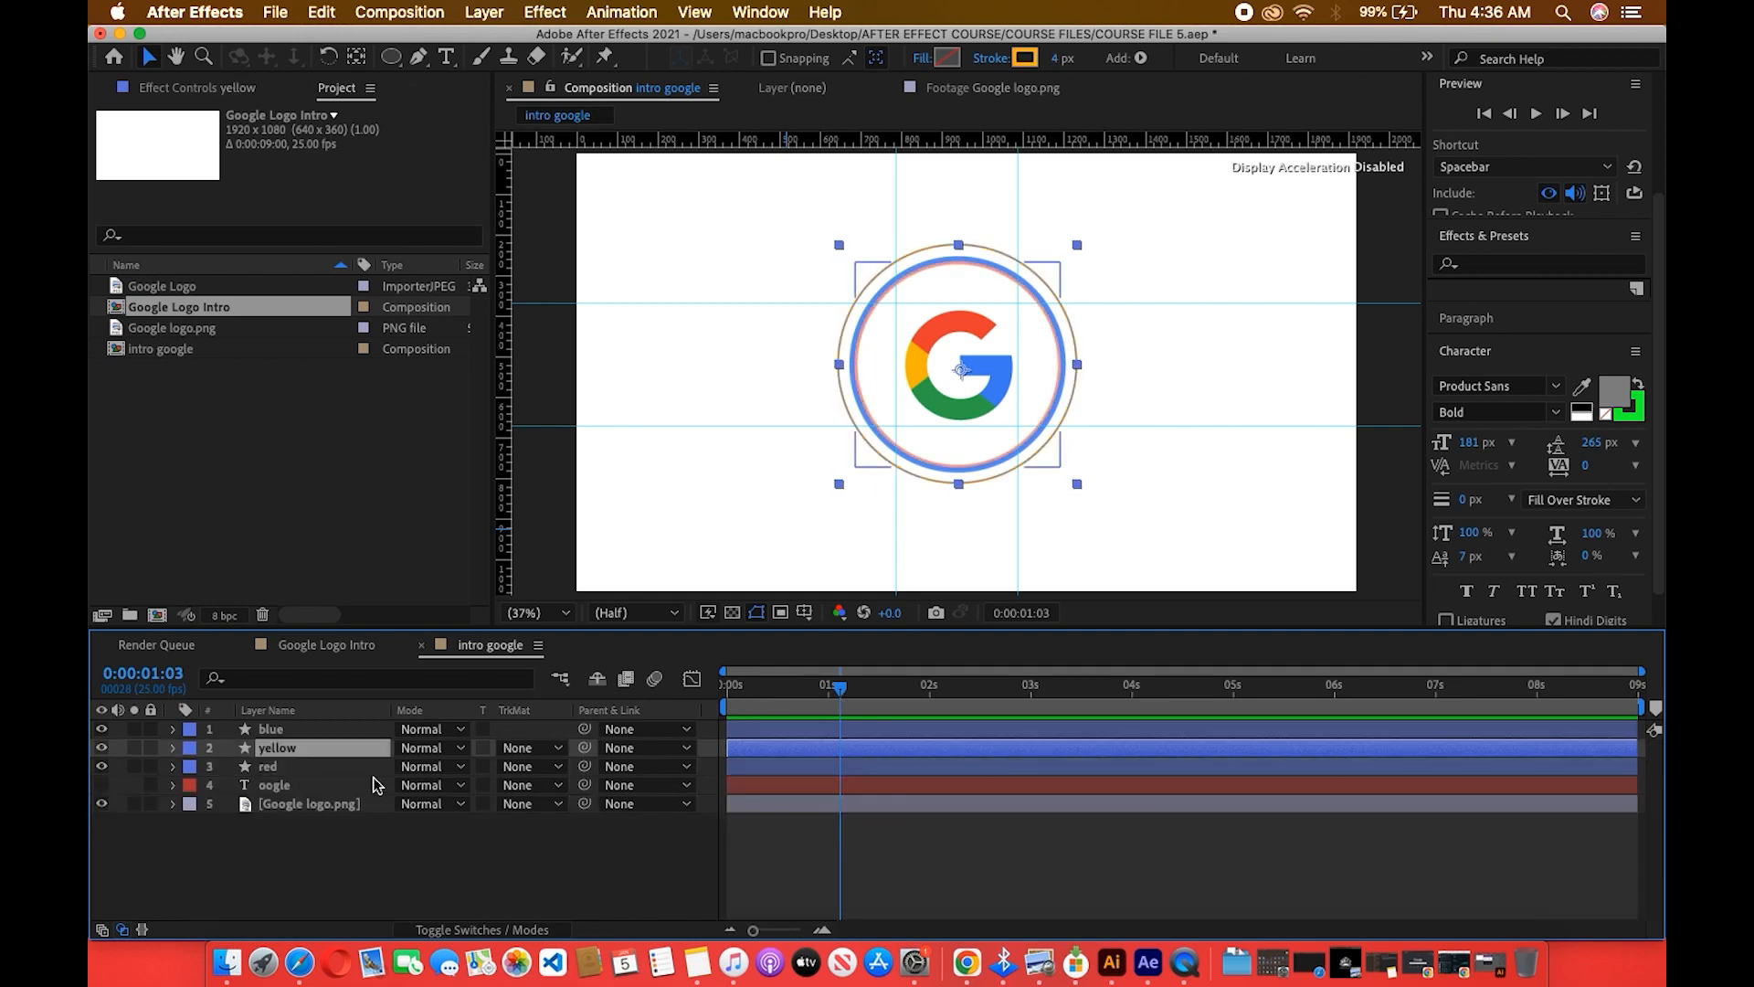
key("super+d")
left_click(267, 769)
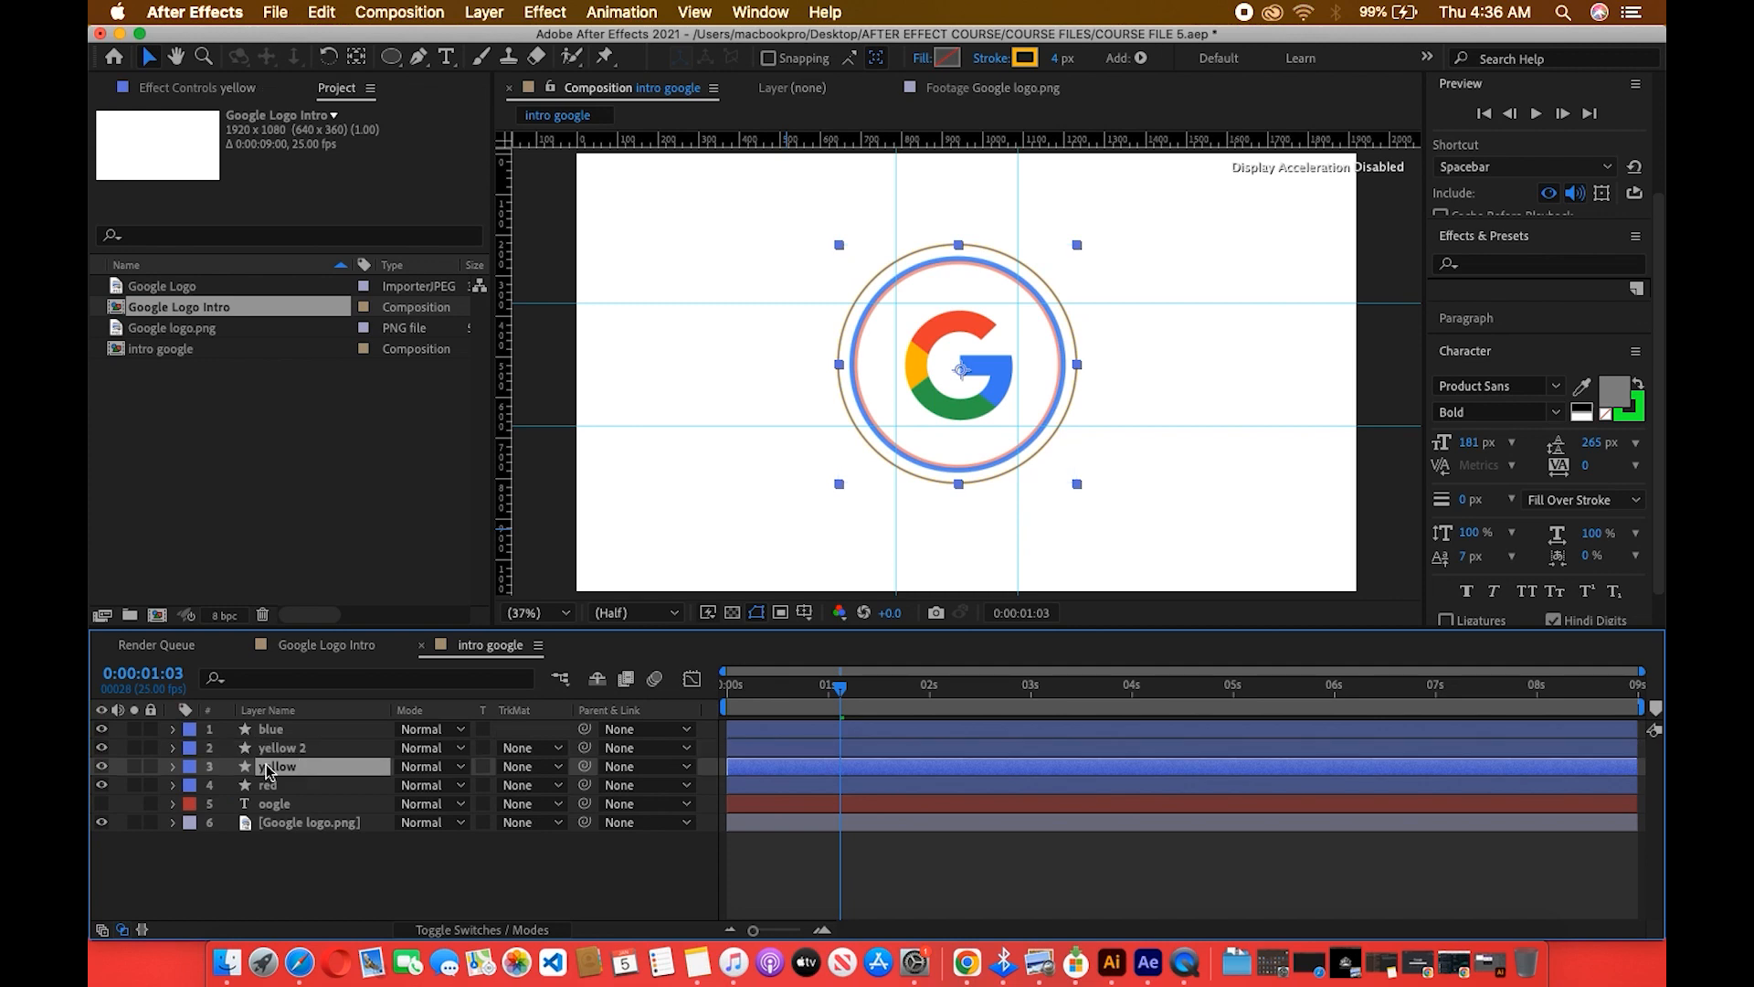
right_click(265, 764)
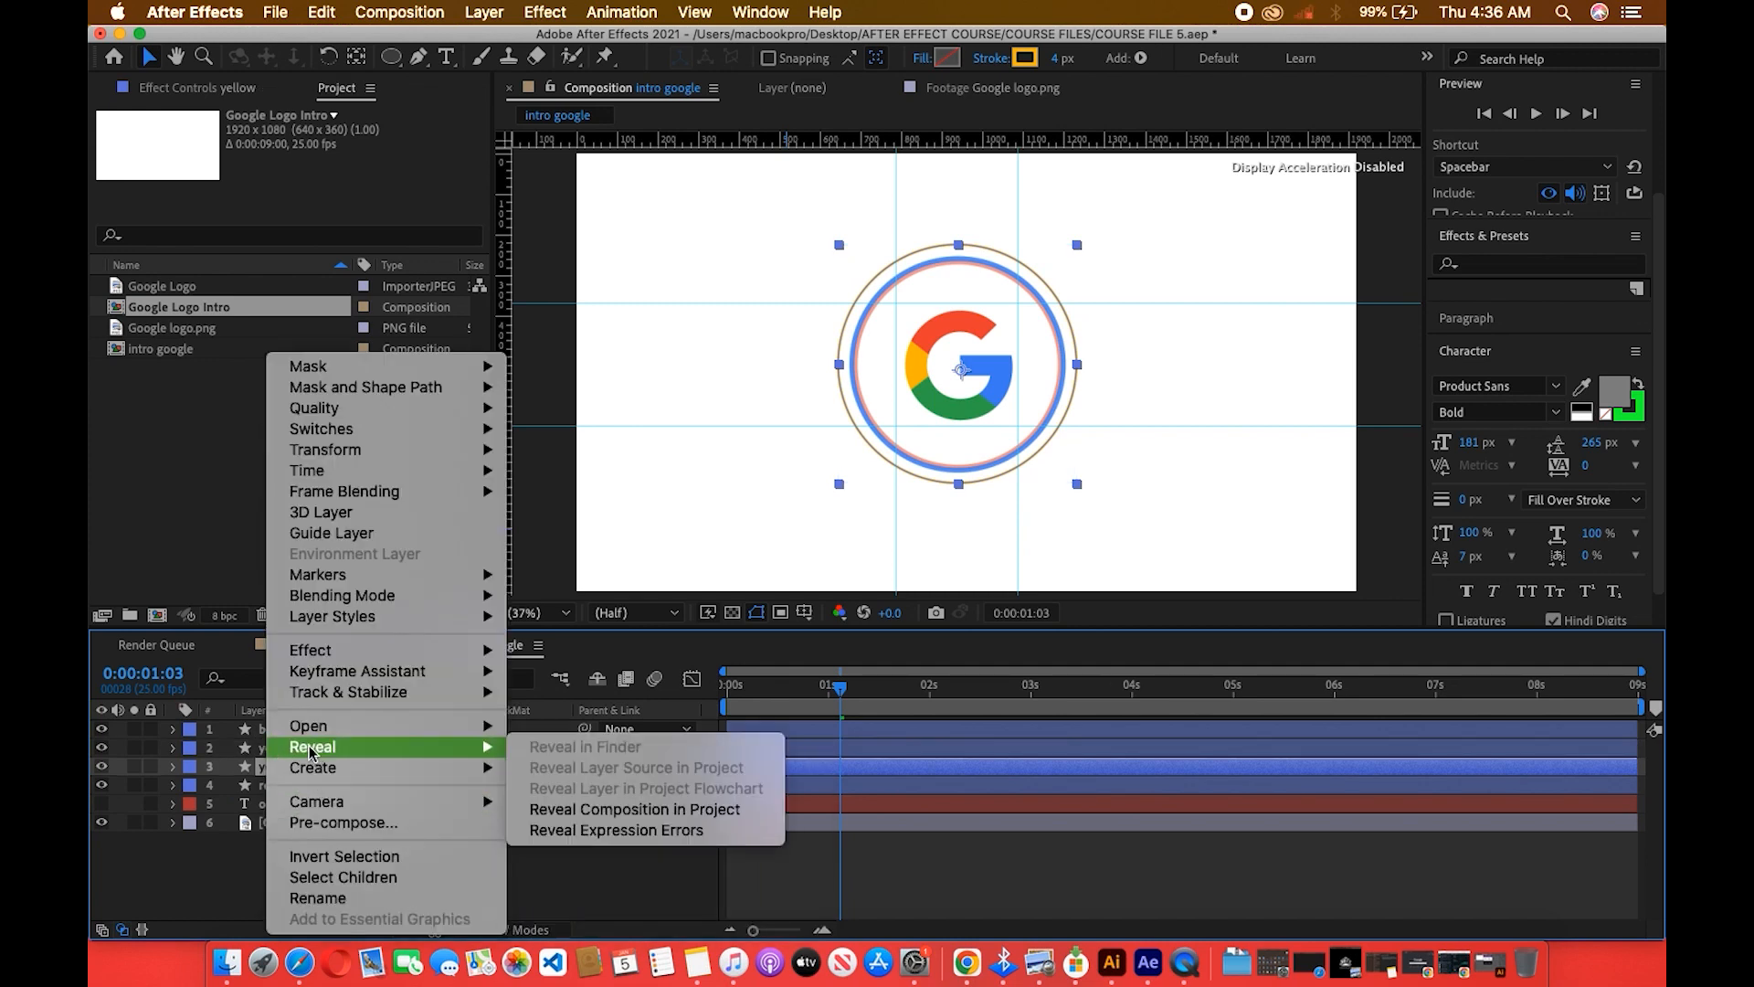
mouse_move(317, 803)
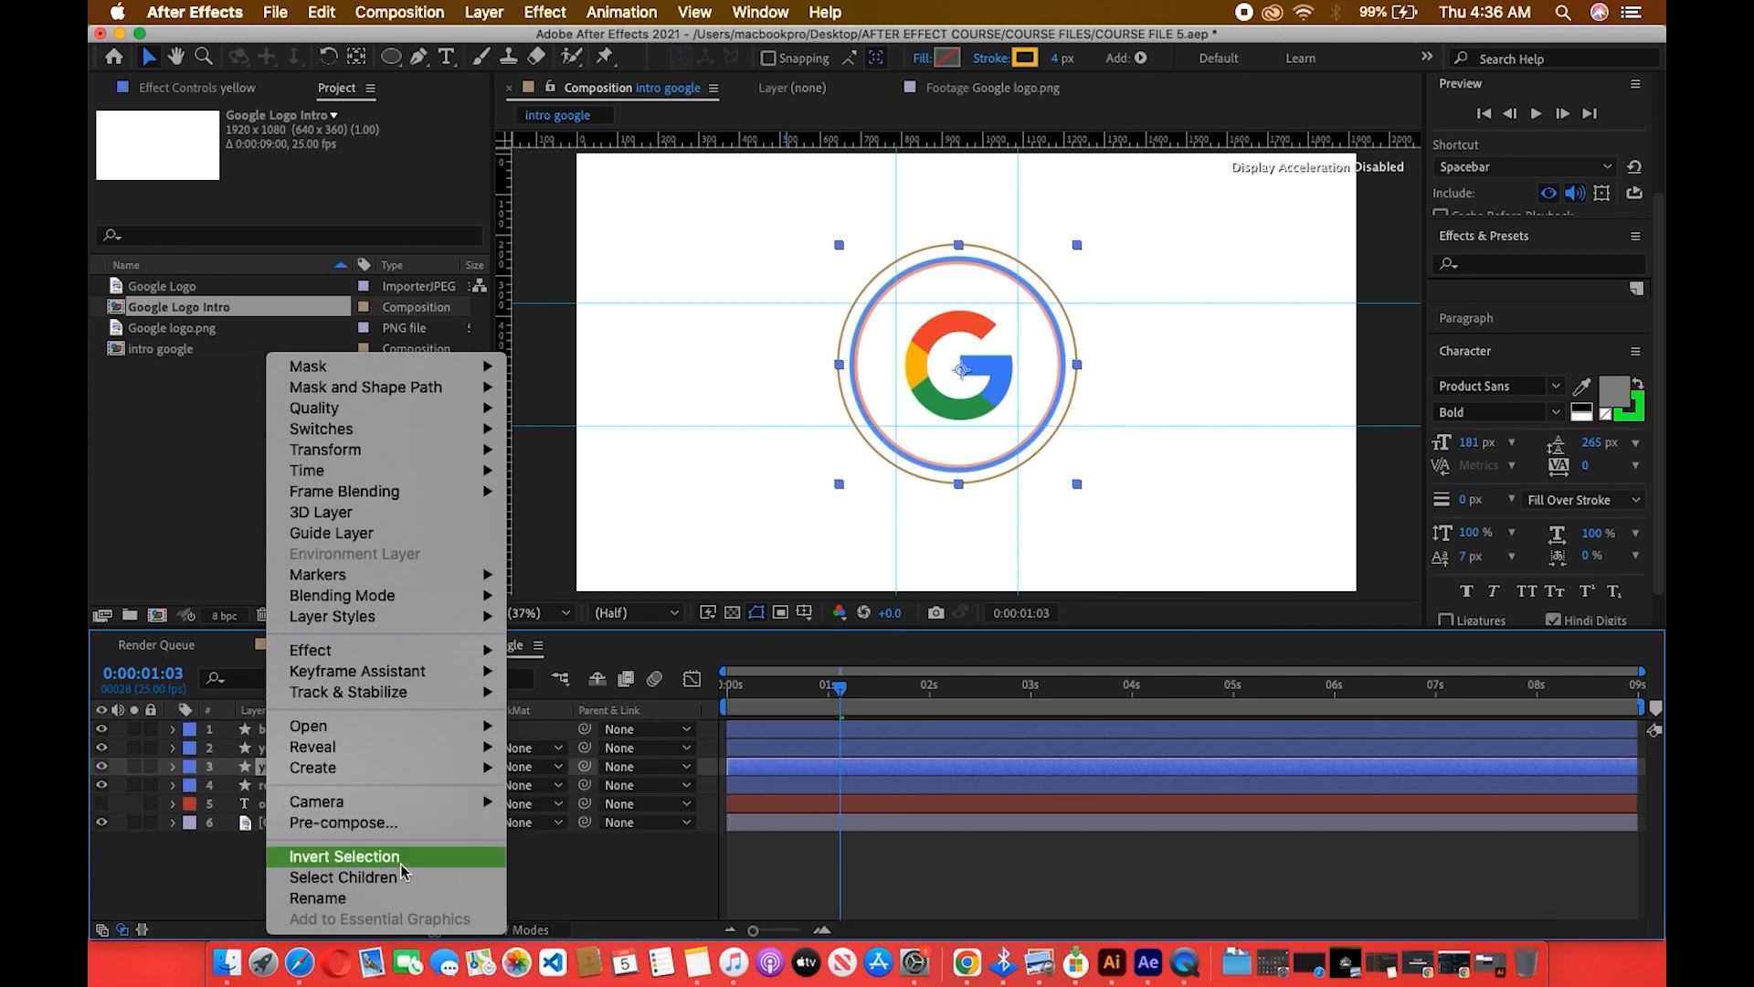
left_click(347, 899)
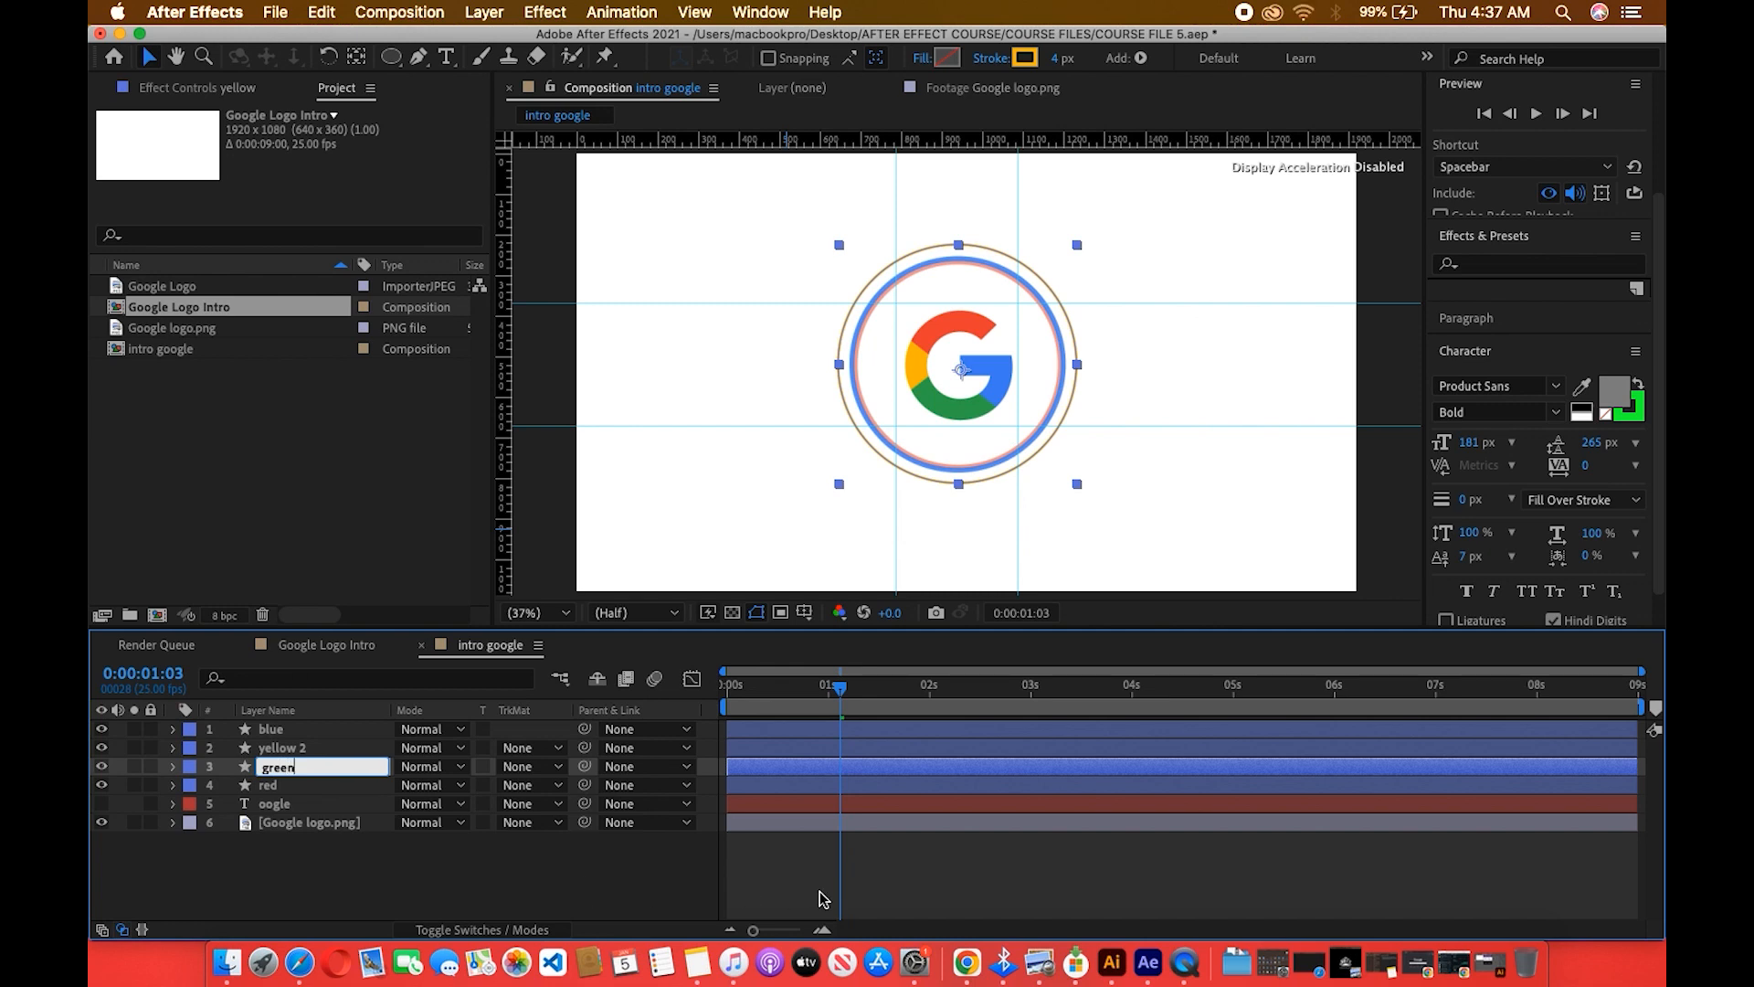
key("Return")
left_click(770, 786)
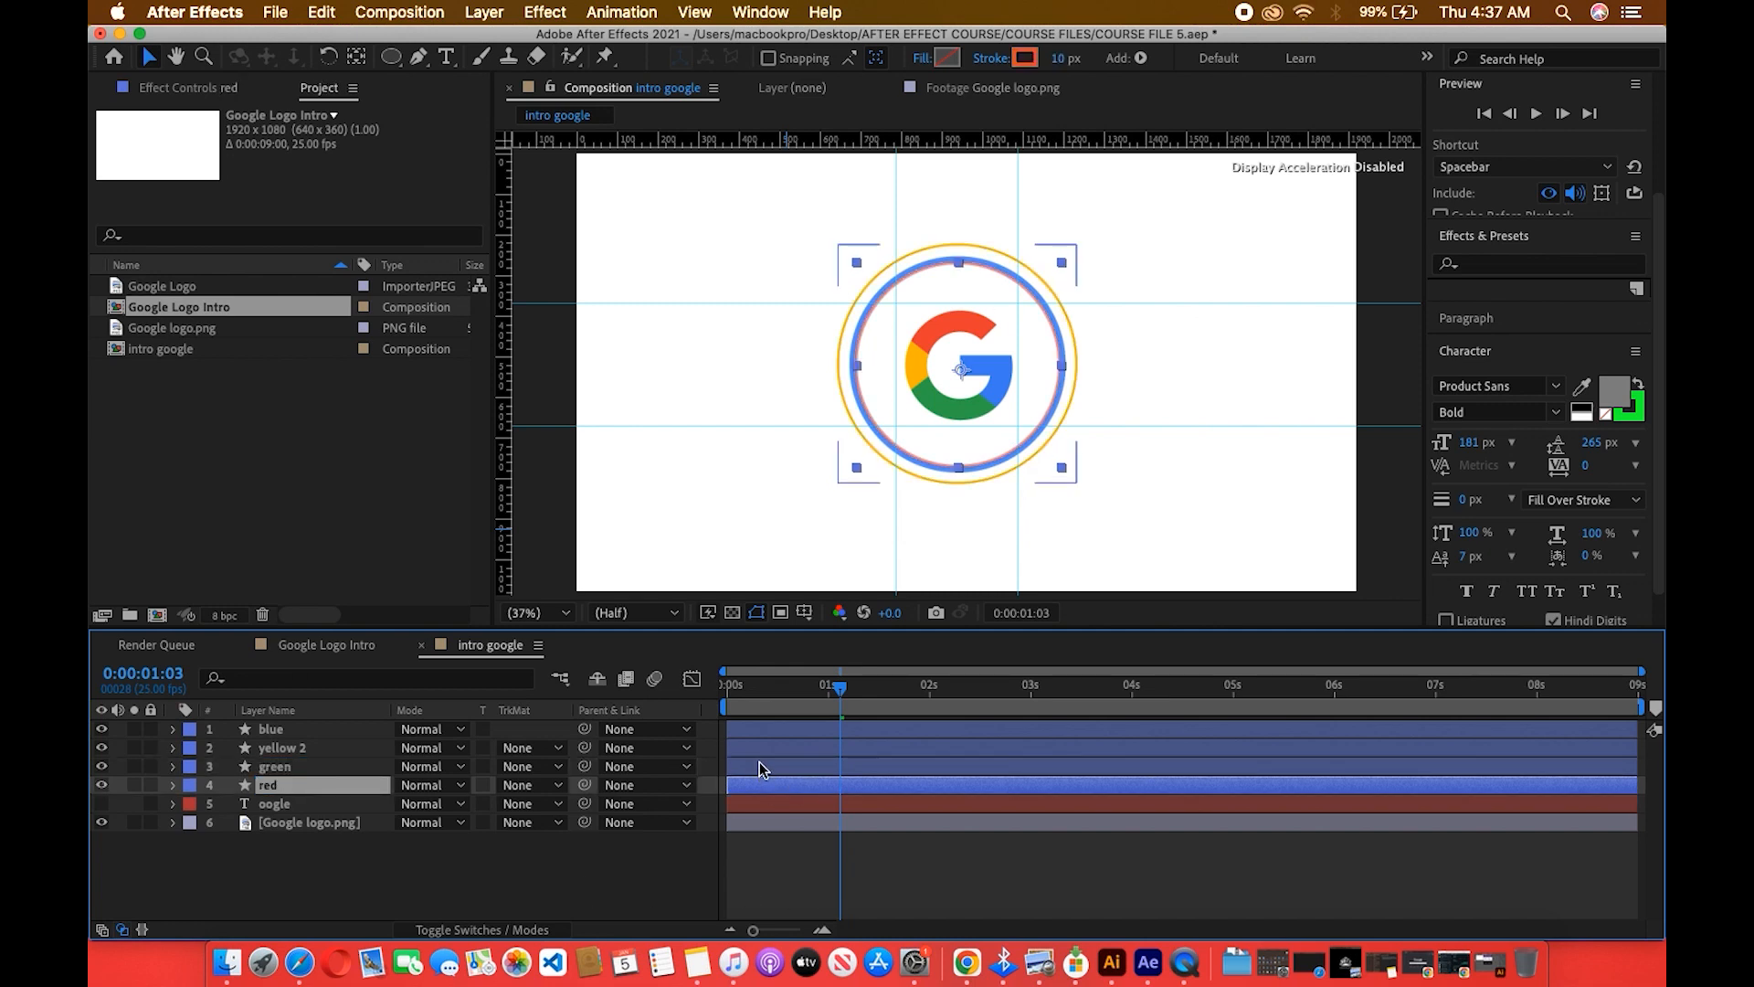
left_click(759, 764)
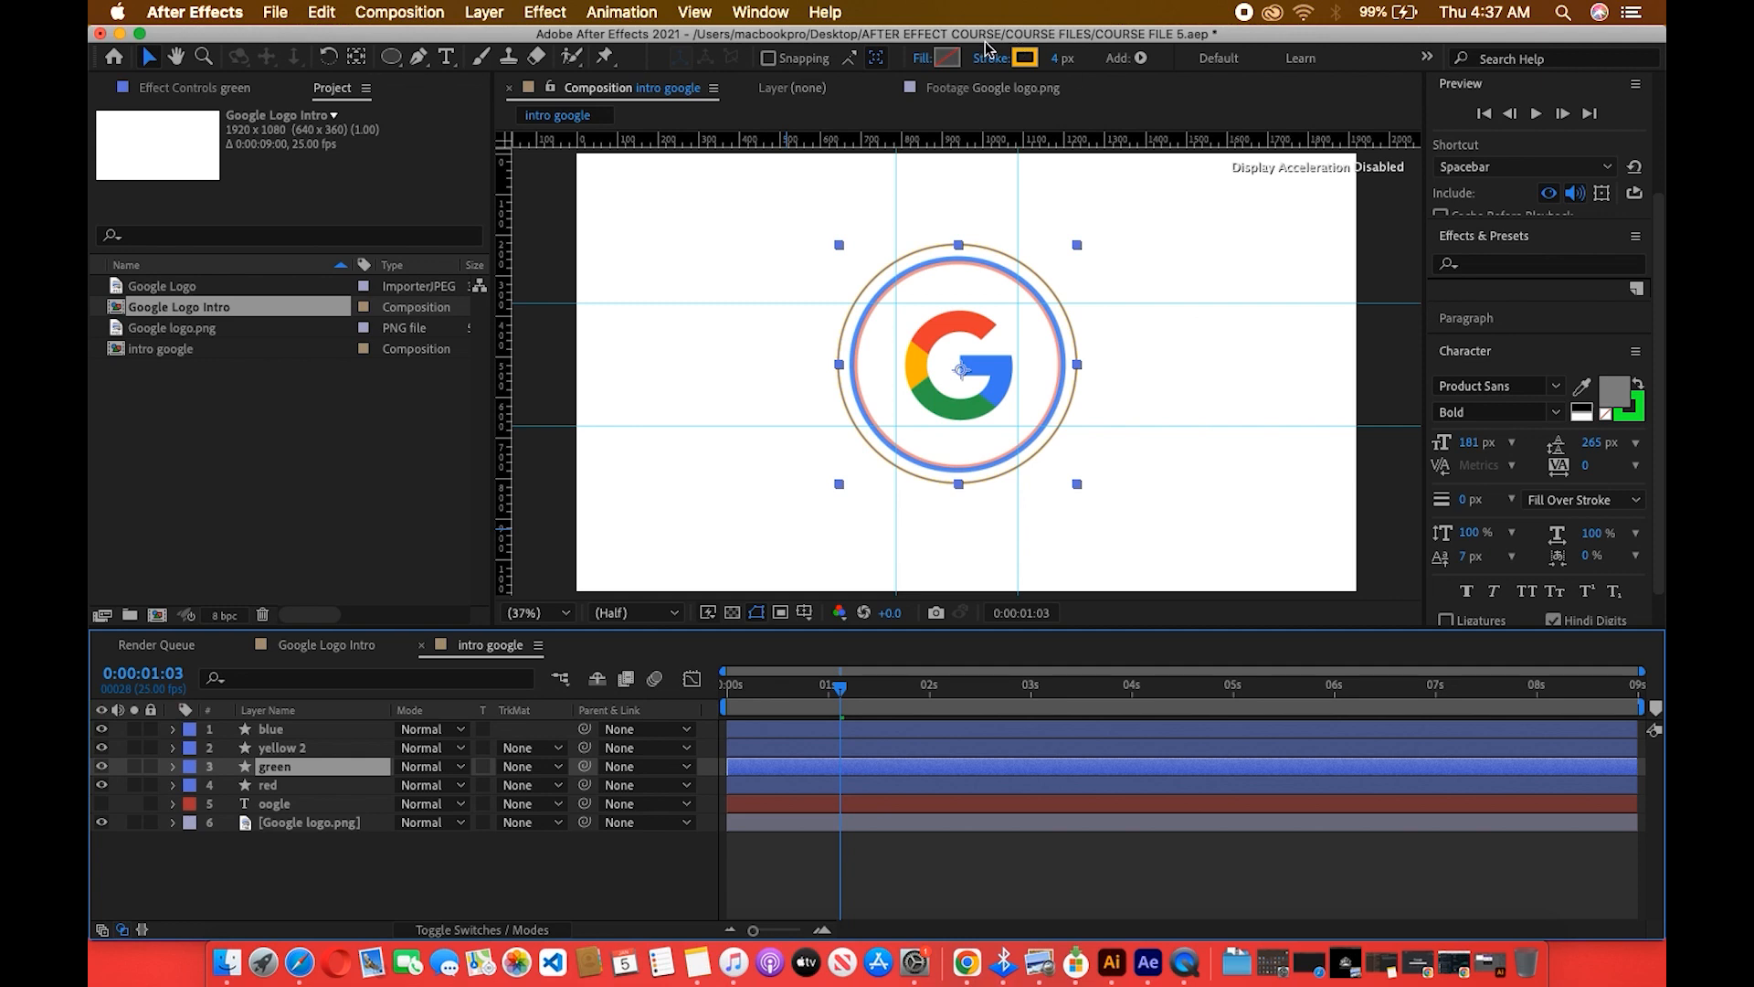
left_click(950, 58)
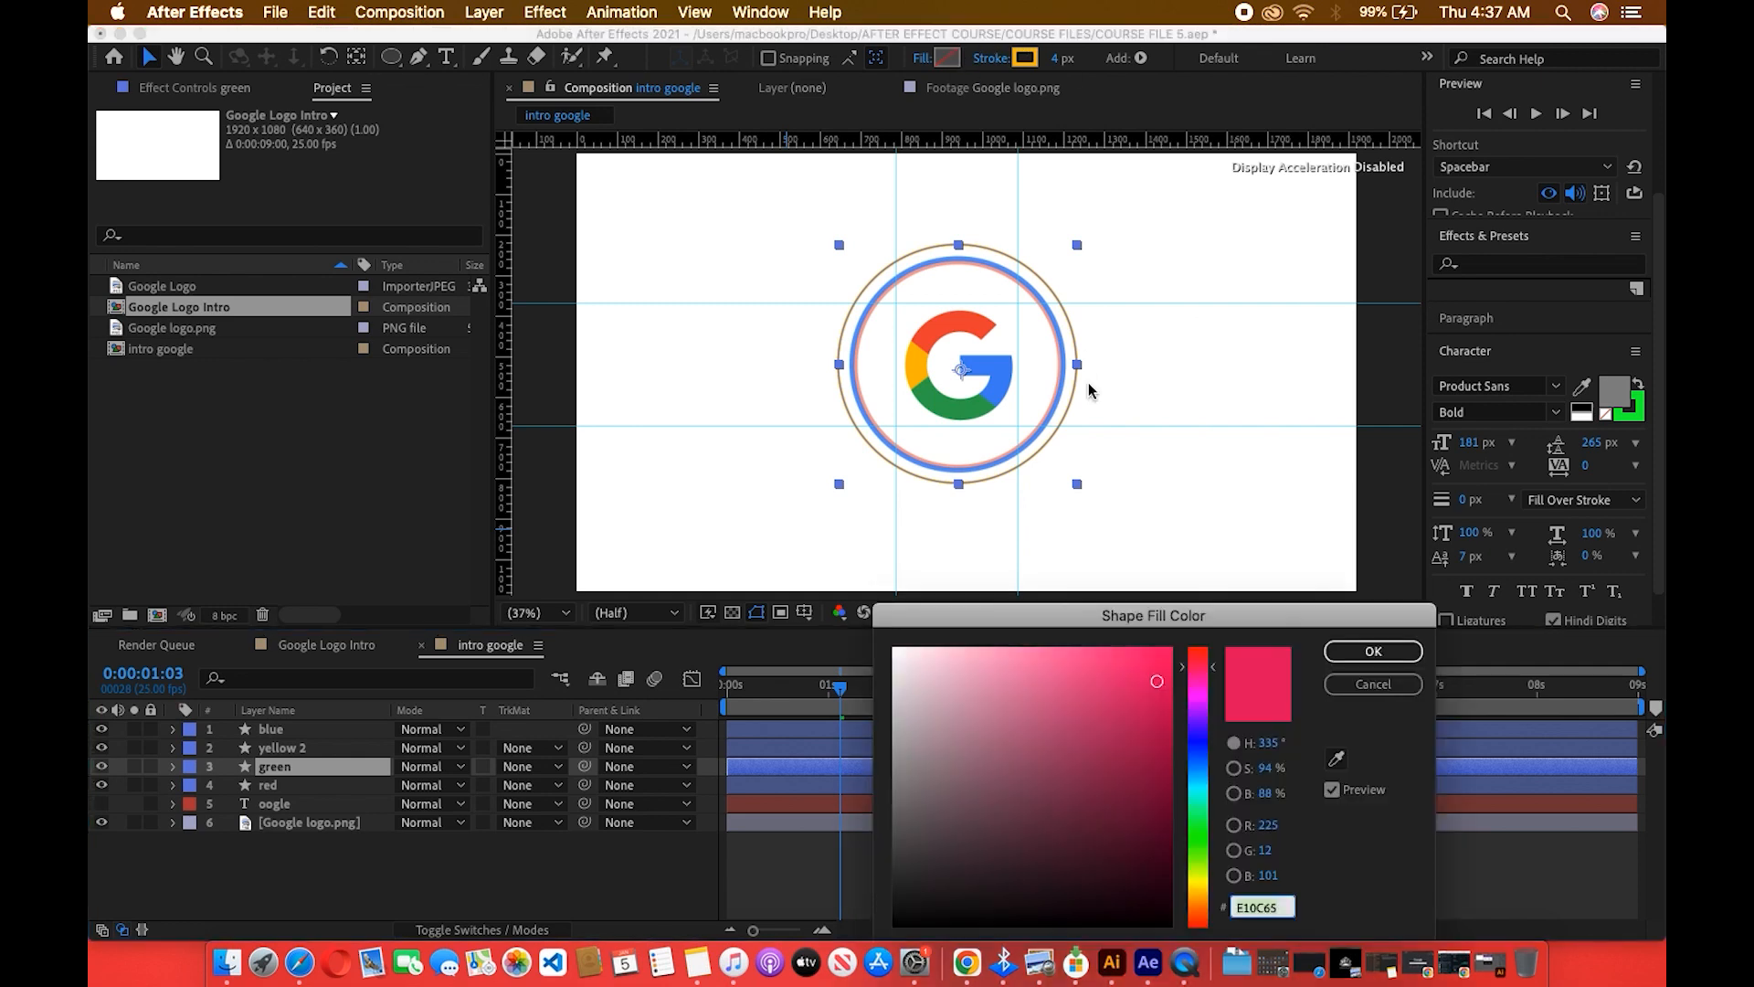
left_click(1339, 760)
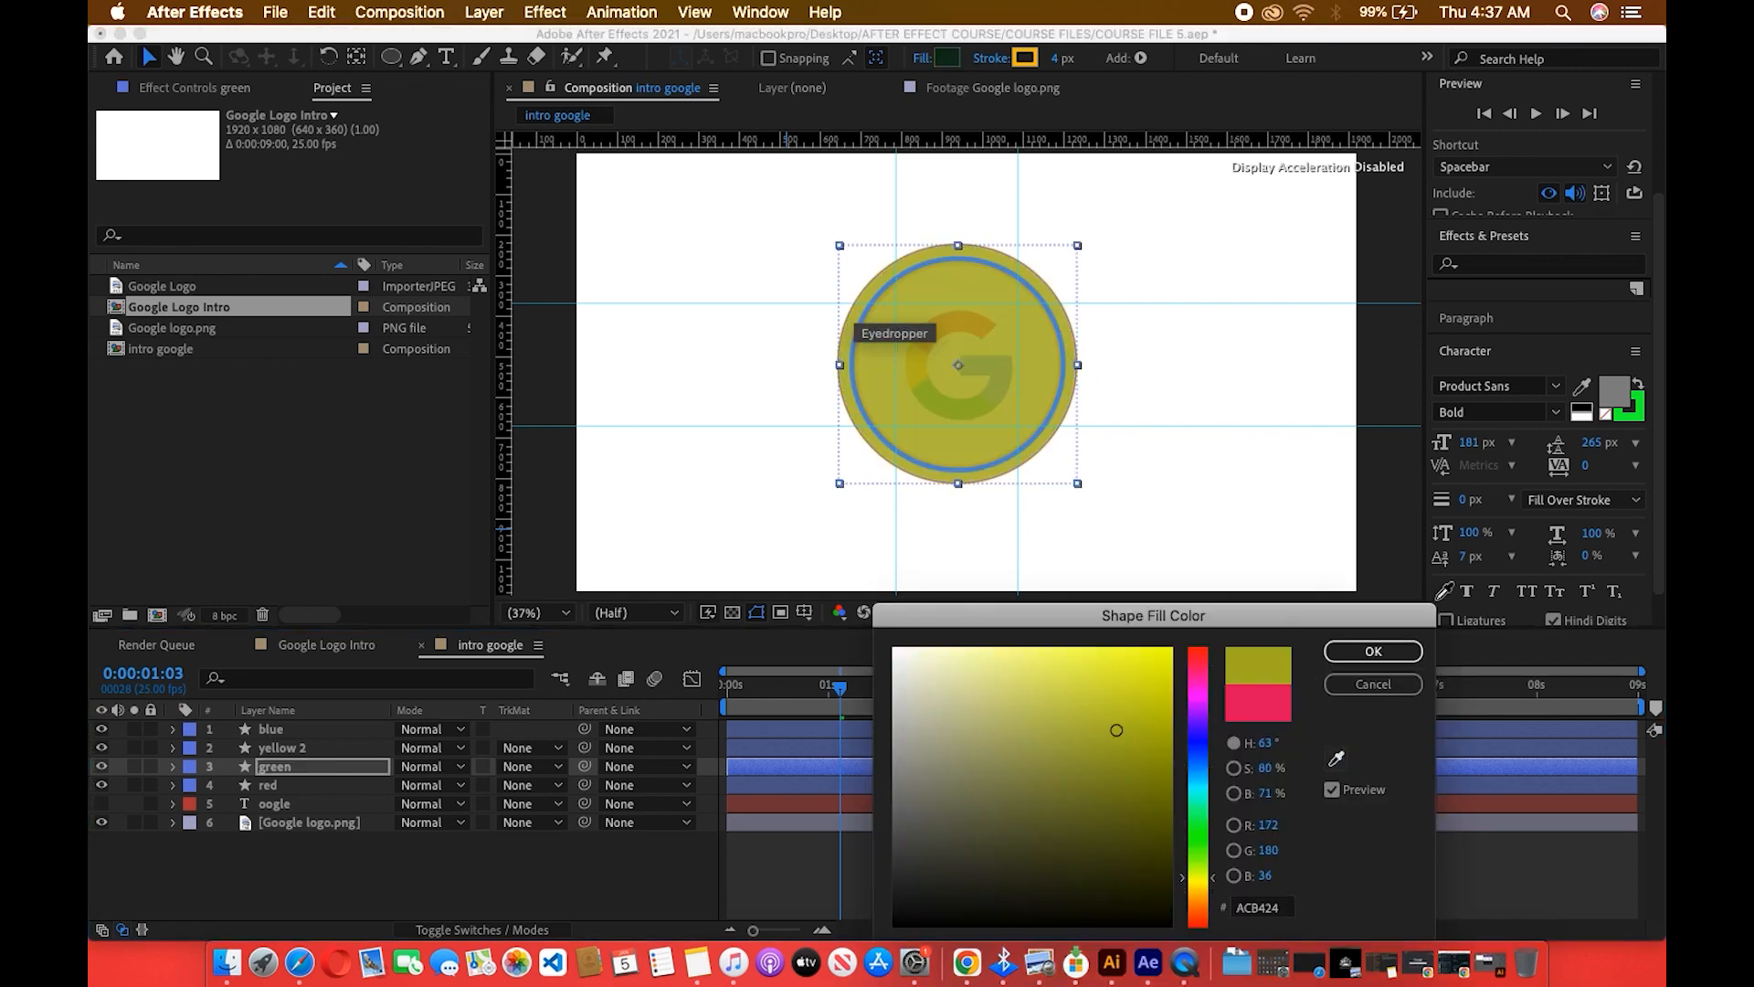
left_click(1375, 685)
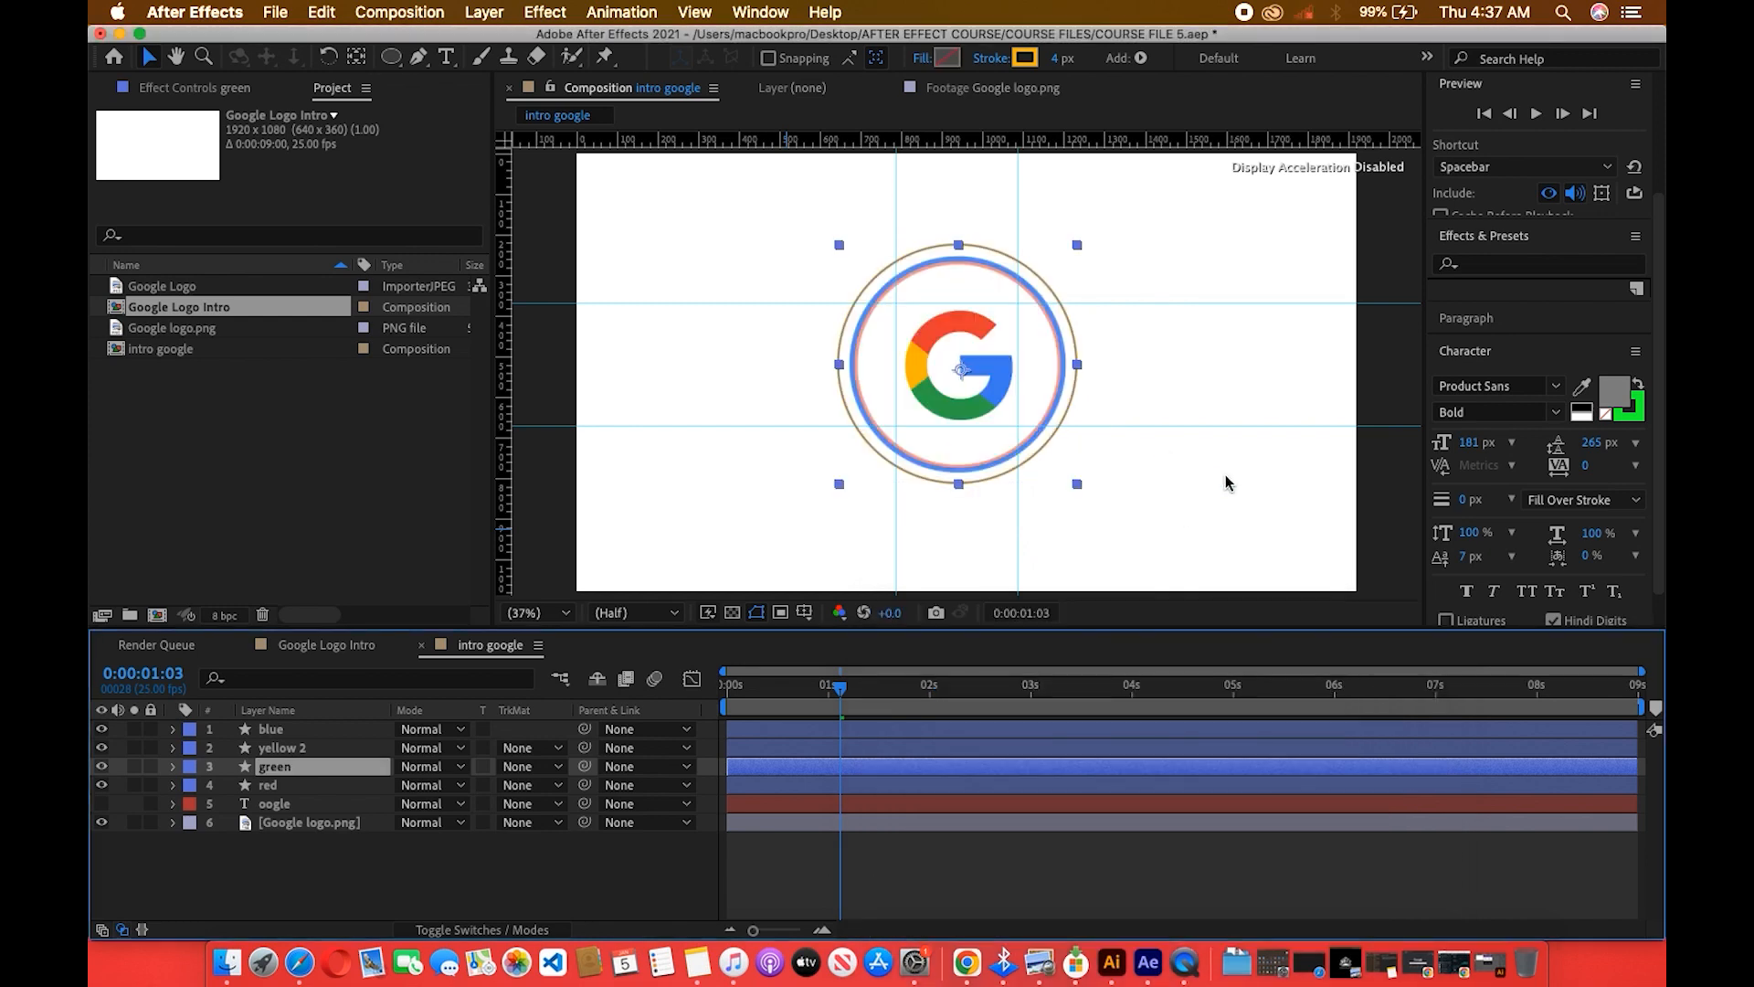
Set the green layer's stroke to the green sampled from the G logo and check the circles at 0:00:00:12.
left_click(1025, 59)
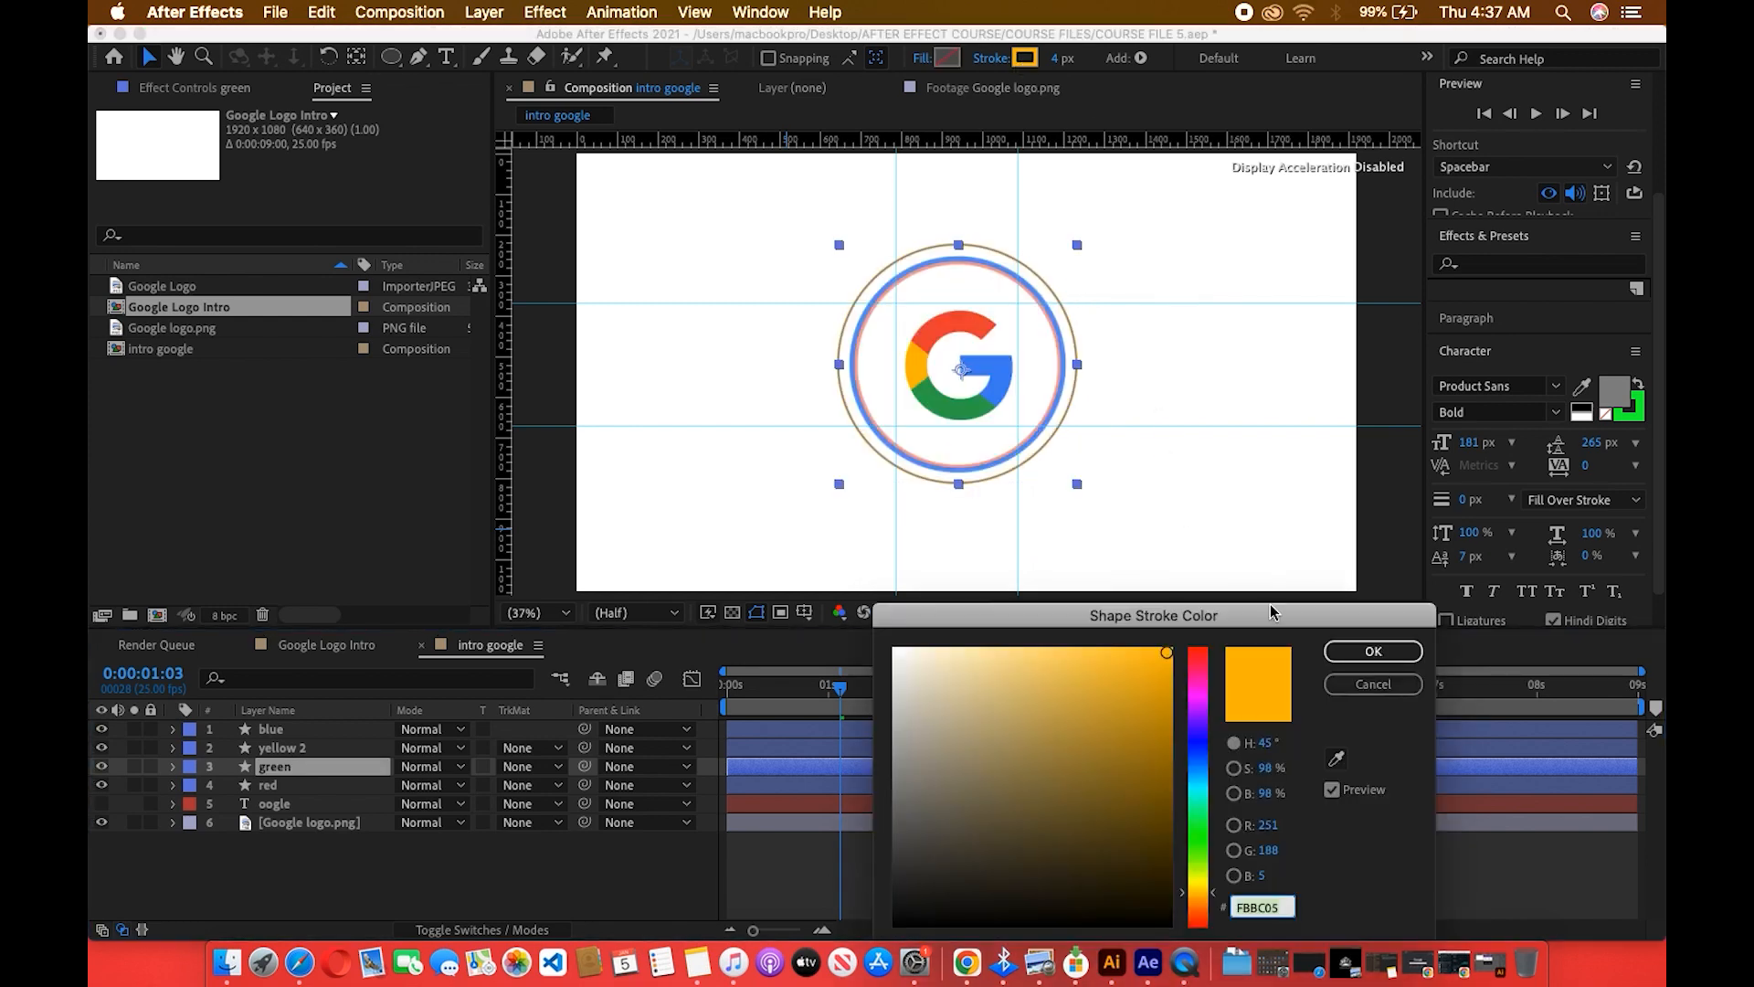
left_click(1341, 765)
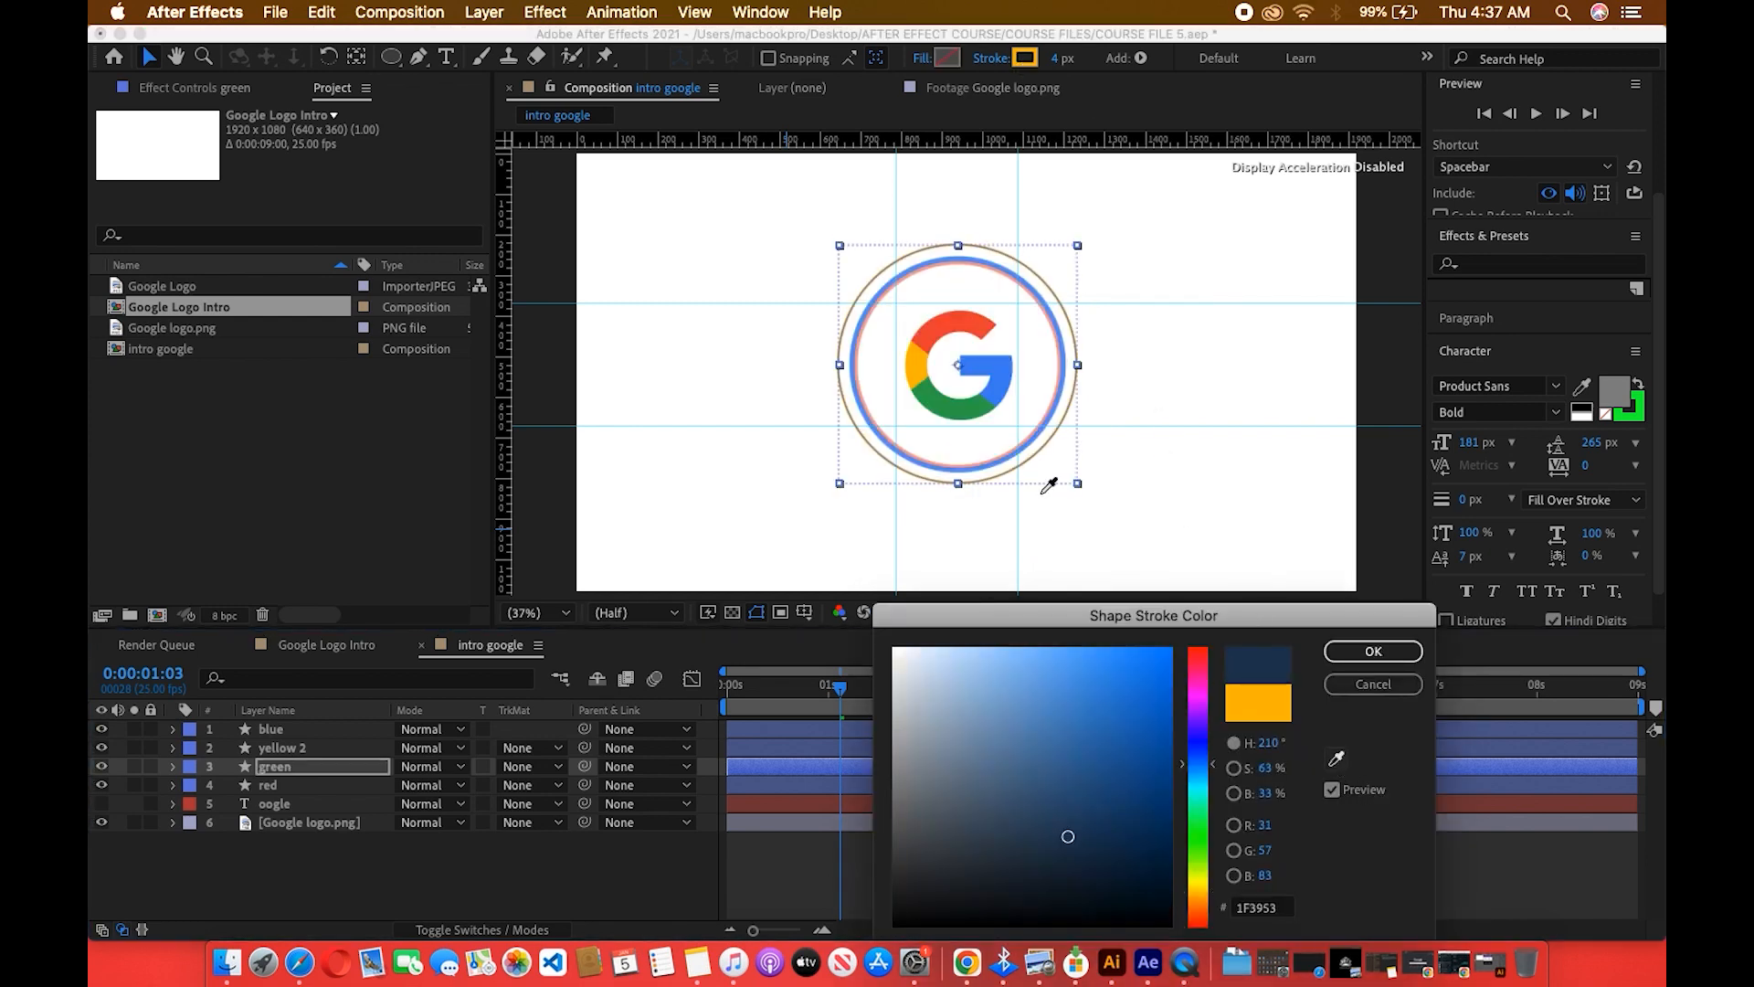
left_click(935, 416)
left_click(1385, 647)
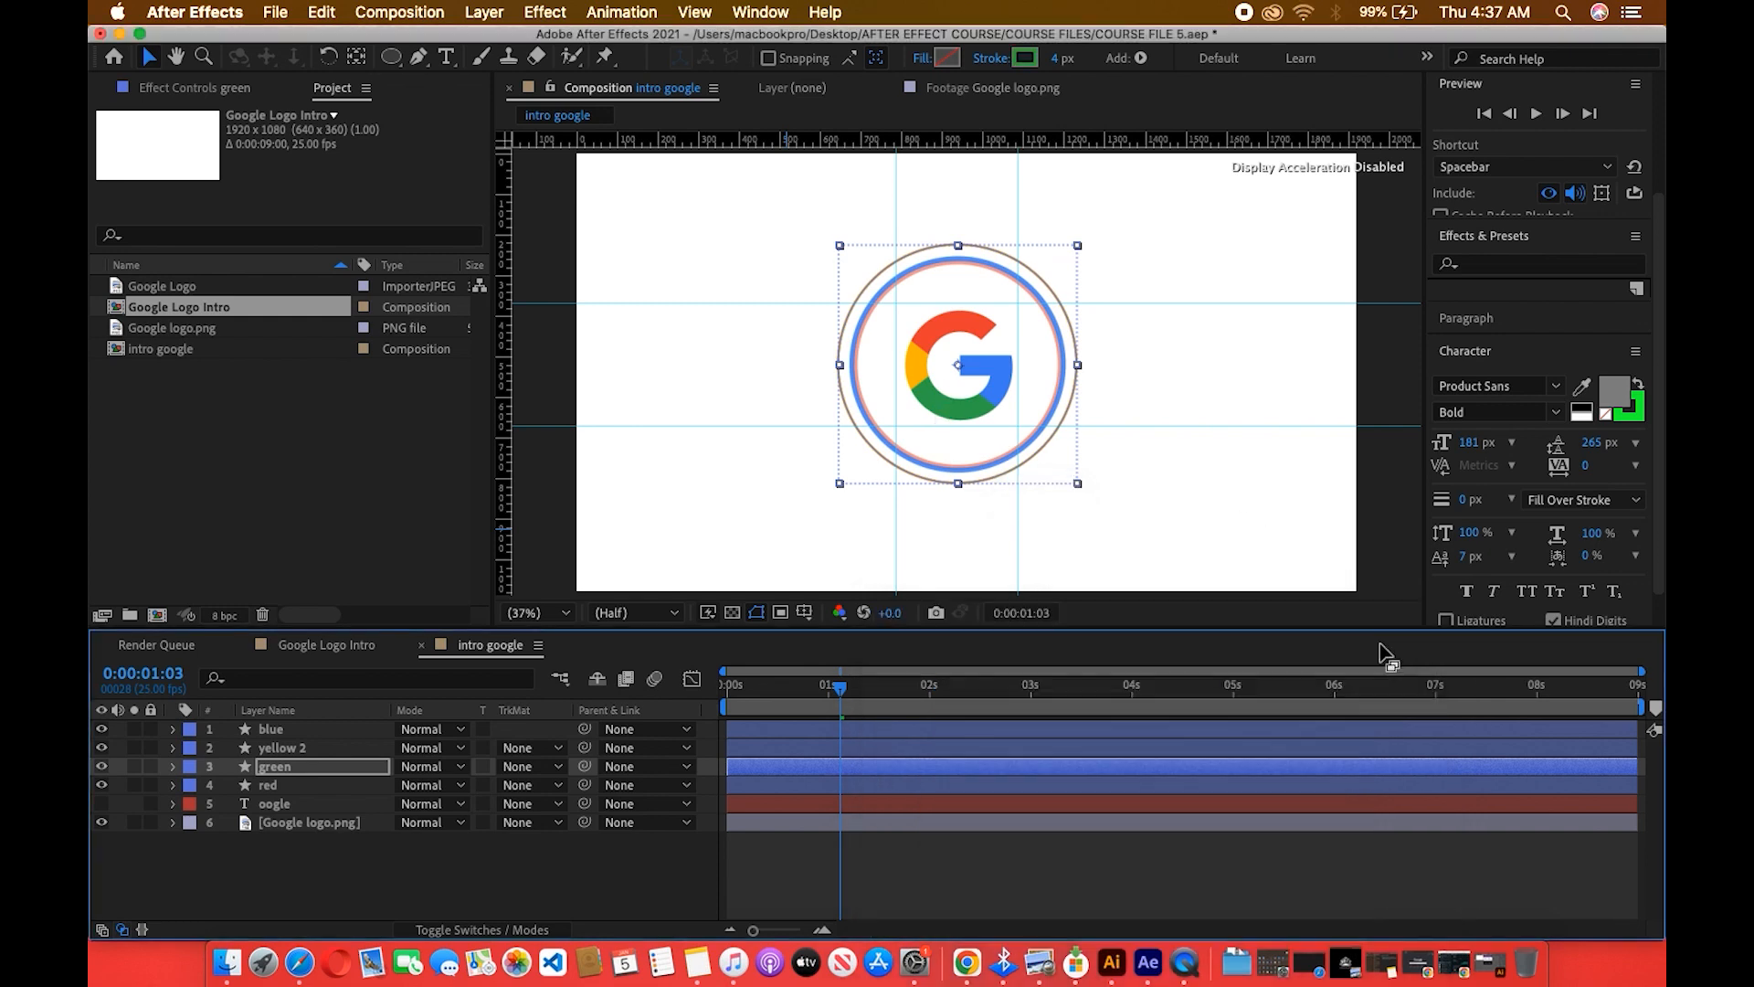
left_click_drag(845, 697, 784, 701)
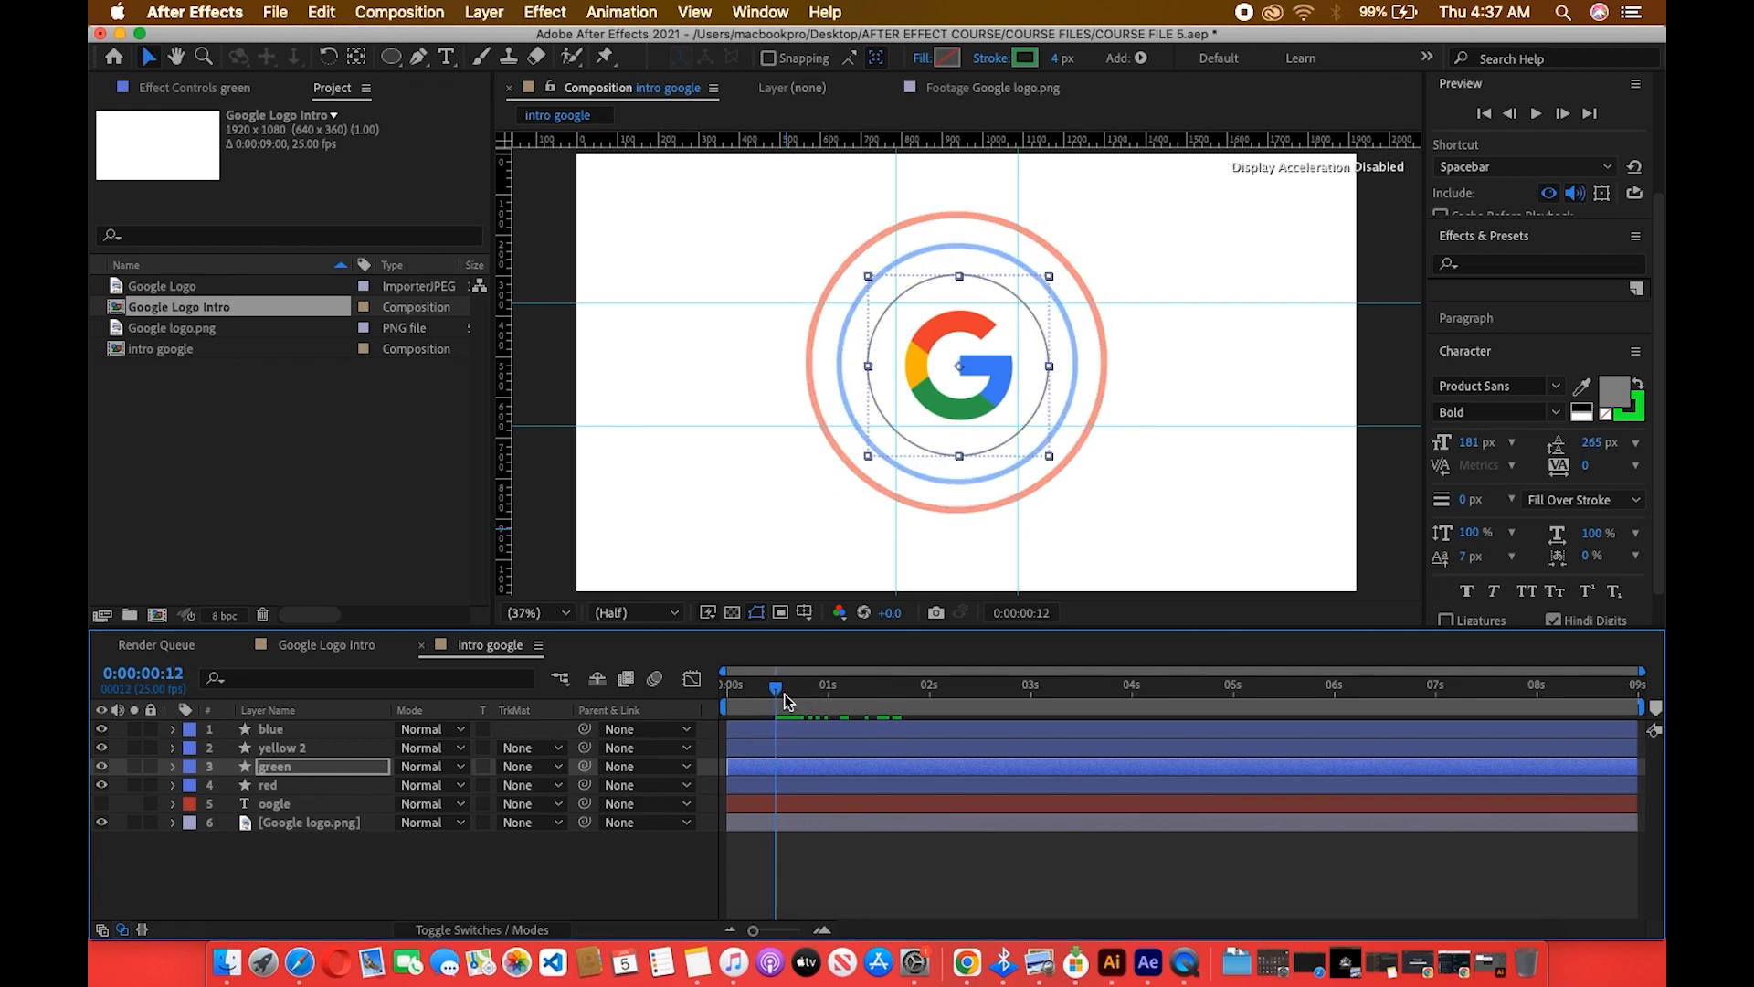
key("Return")
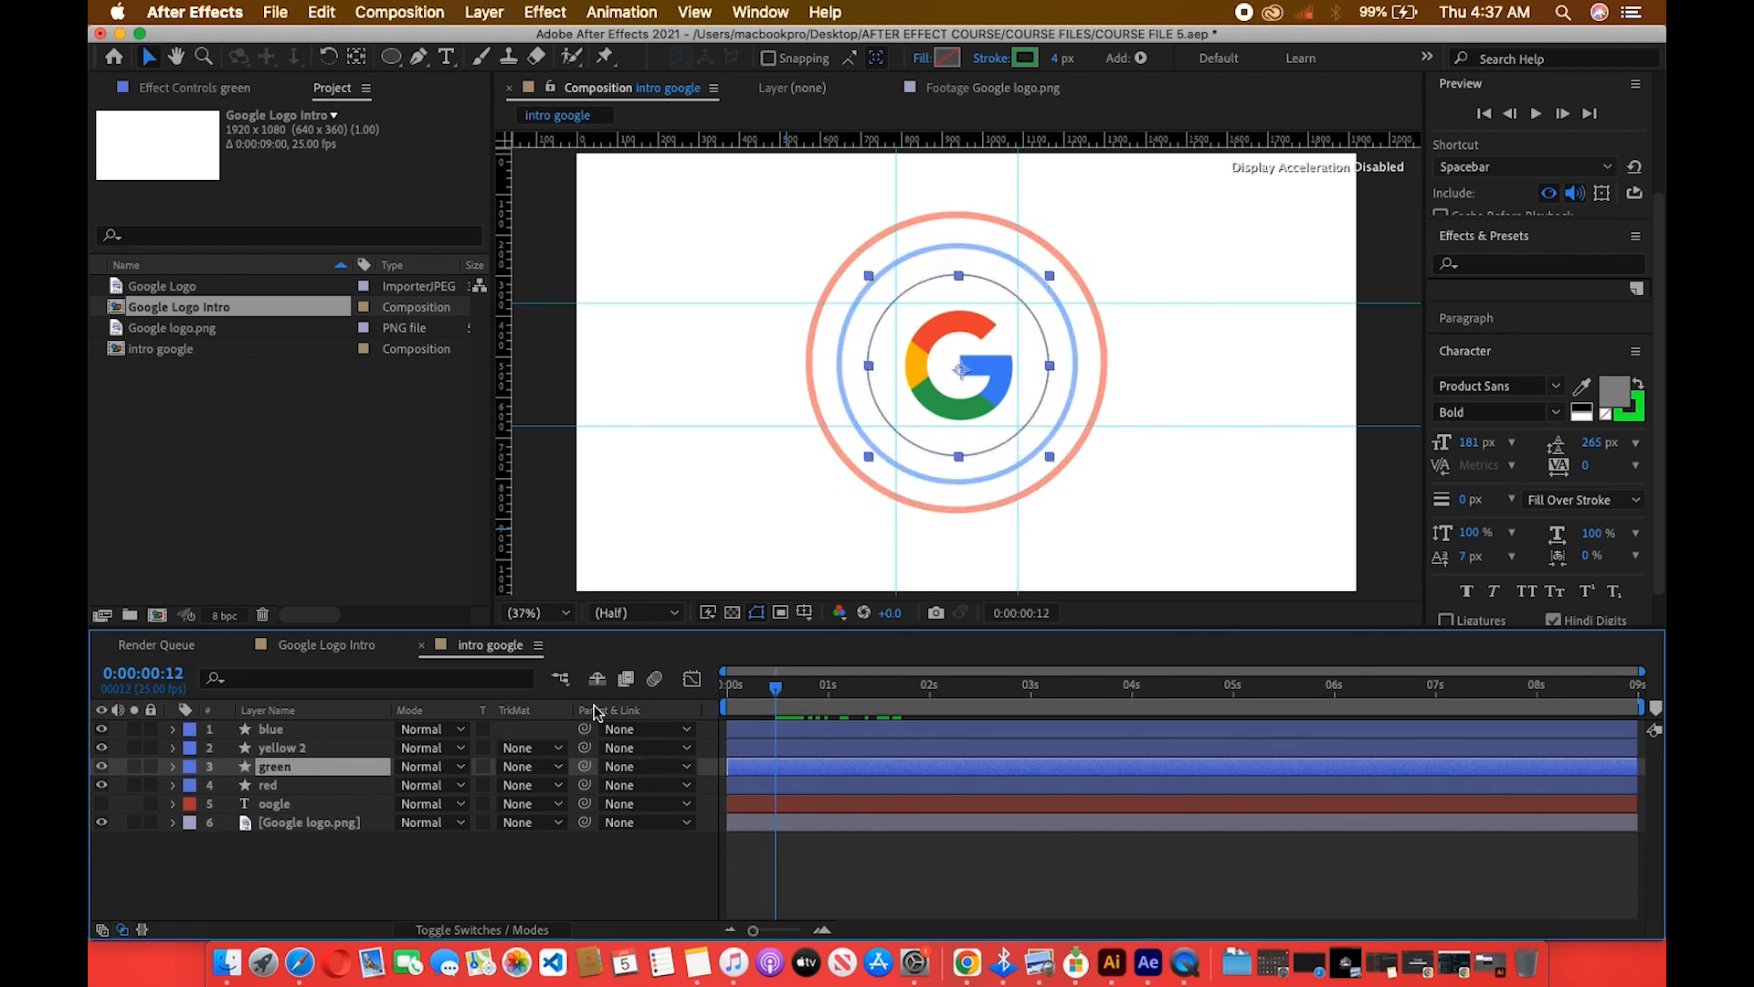
Move the green layer's first scale keyframe to about 0:00:00:18 and first opacity keyframe to about 0:00:00:16, and preview the animation.
left_click(171, 765)
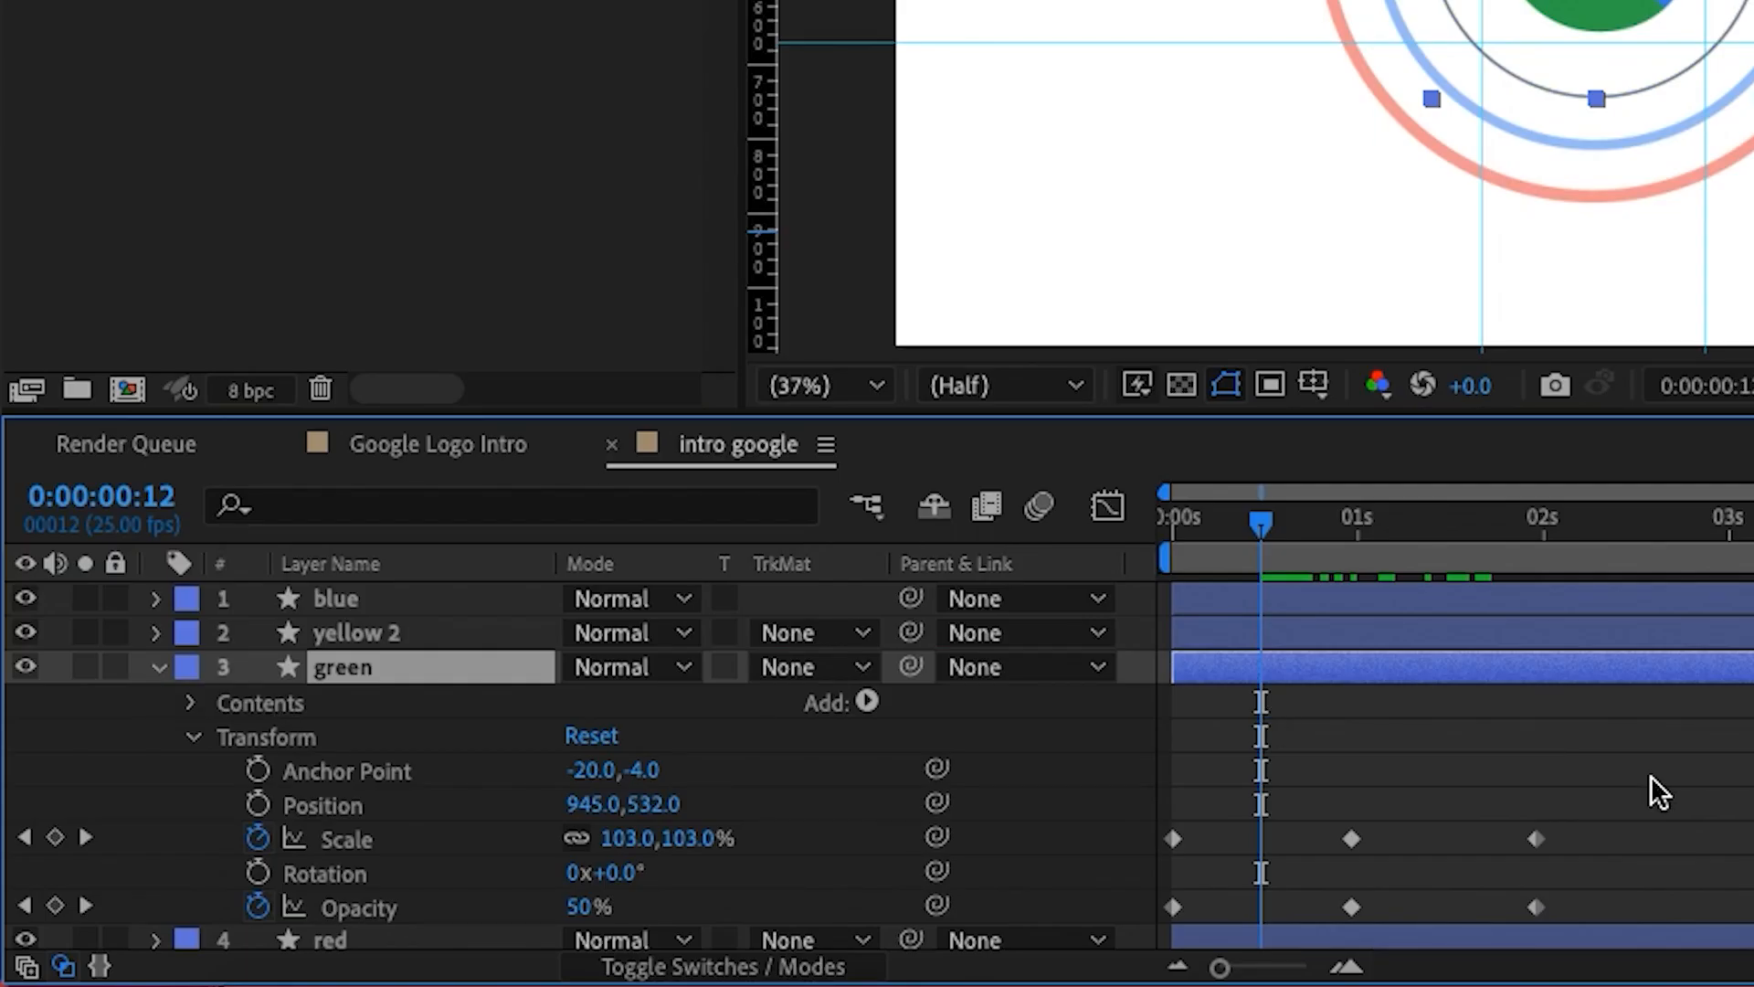
left_click_drag(1650, 776, 1125, 911)
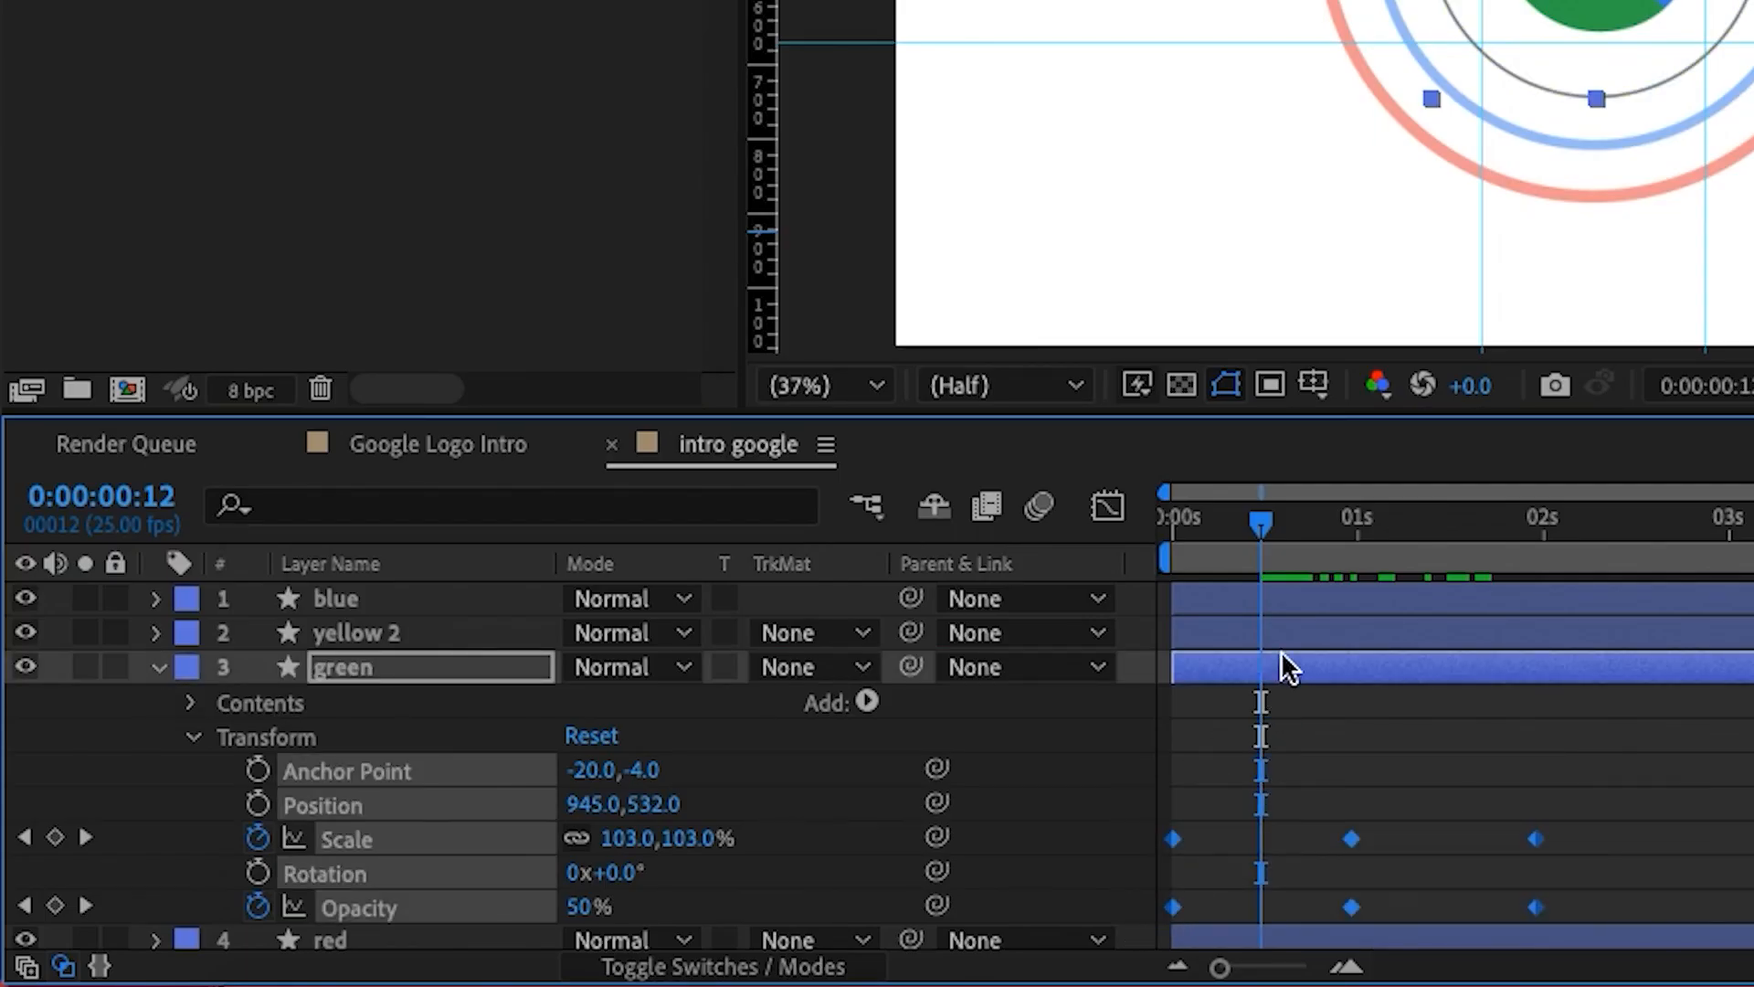
left_click_drag(1263, 522, 1198, 545)
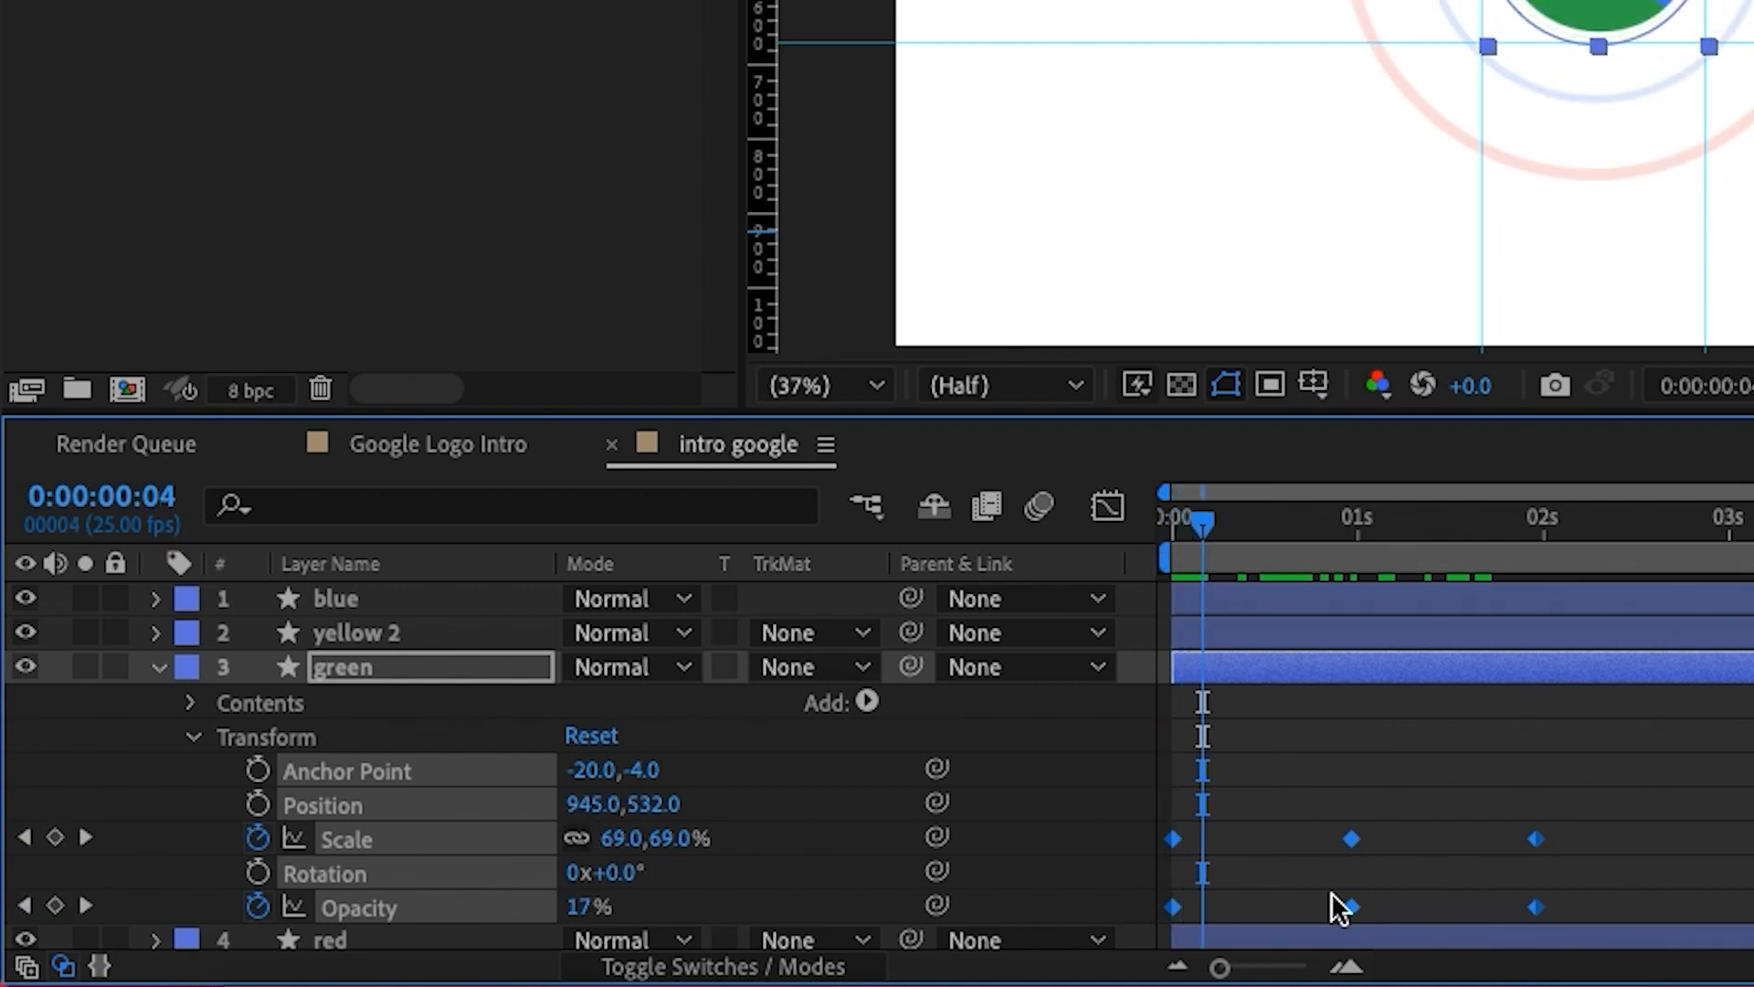
left_click(1277, 838)
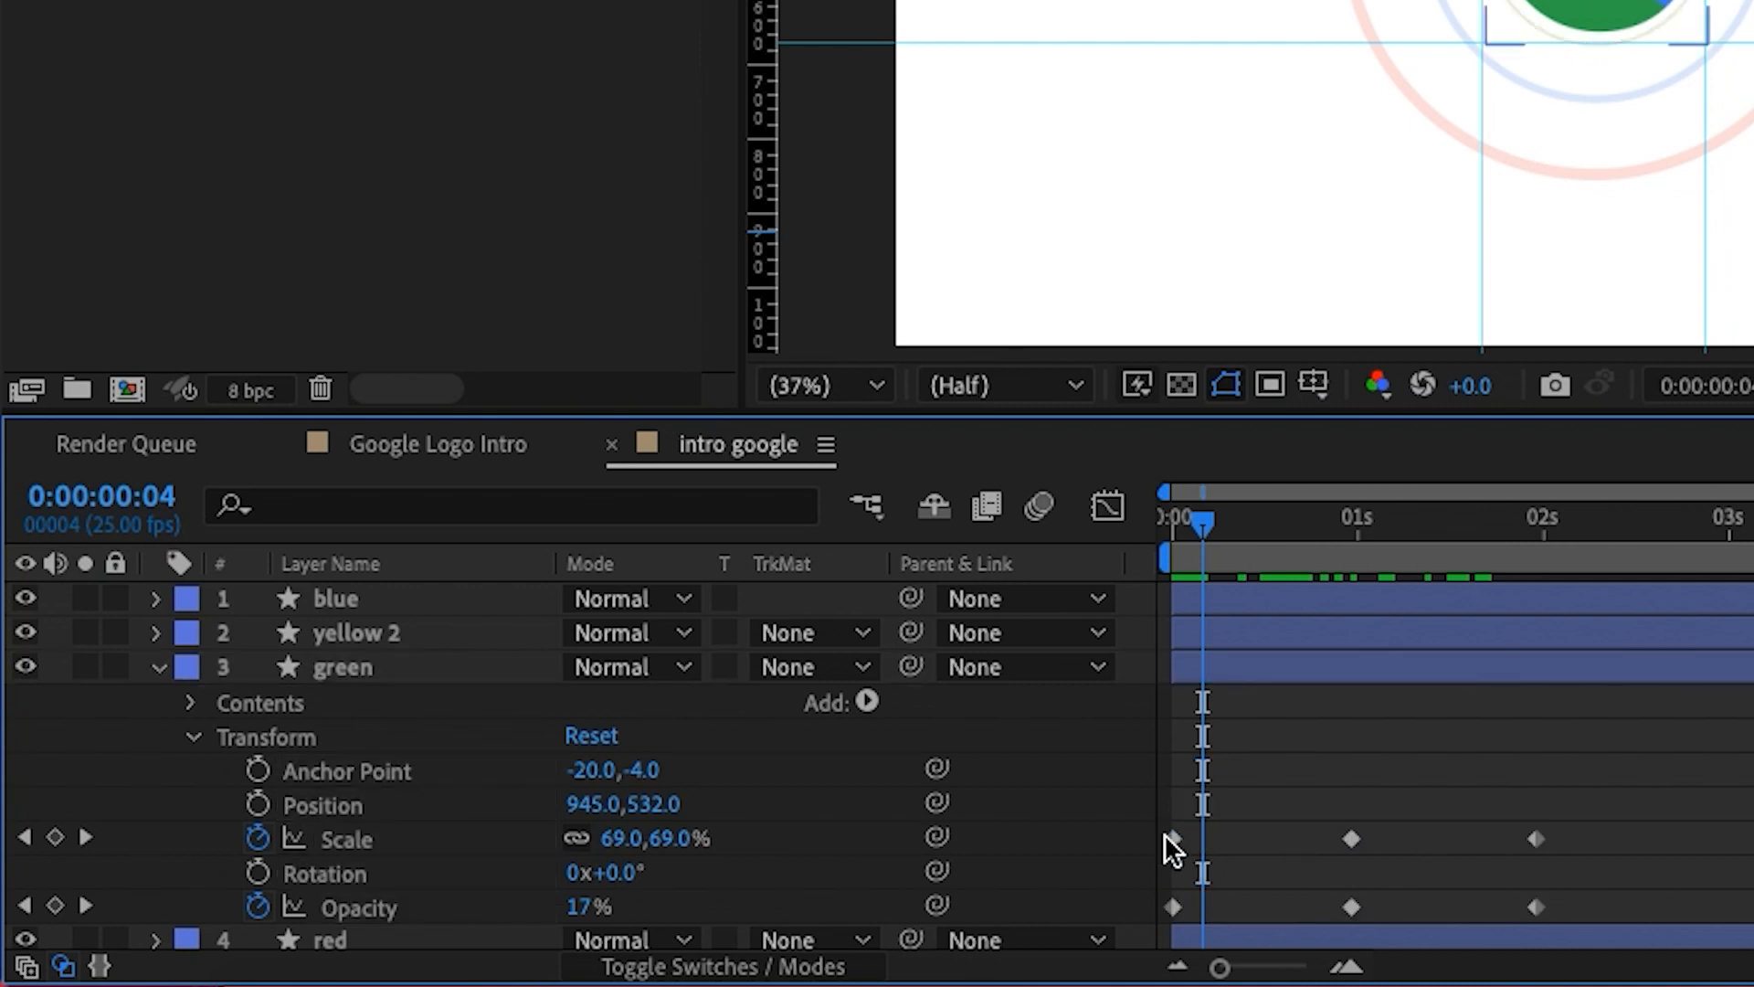
left_click_drag(1173, 839, 1306, 842)
left_click_drag(1173, 907, 1250, 924)
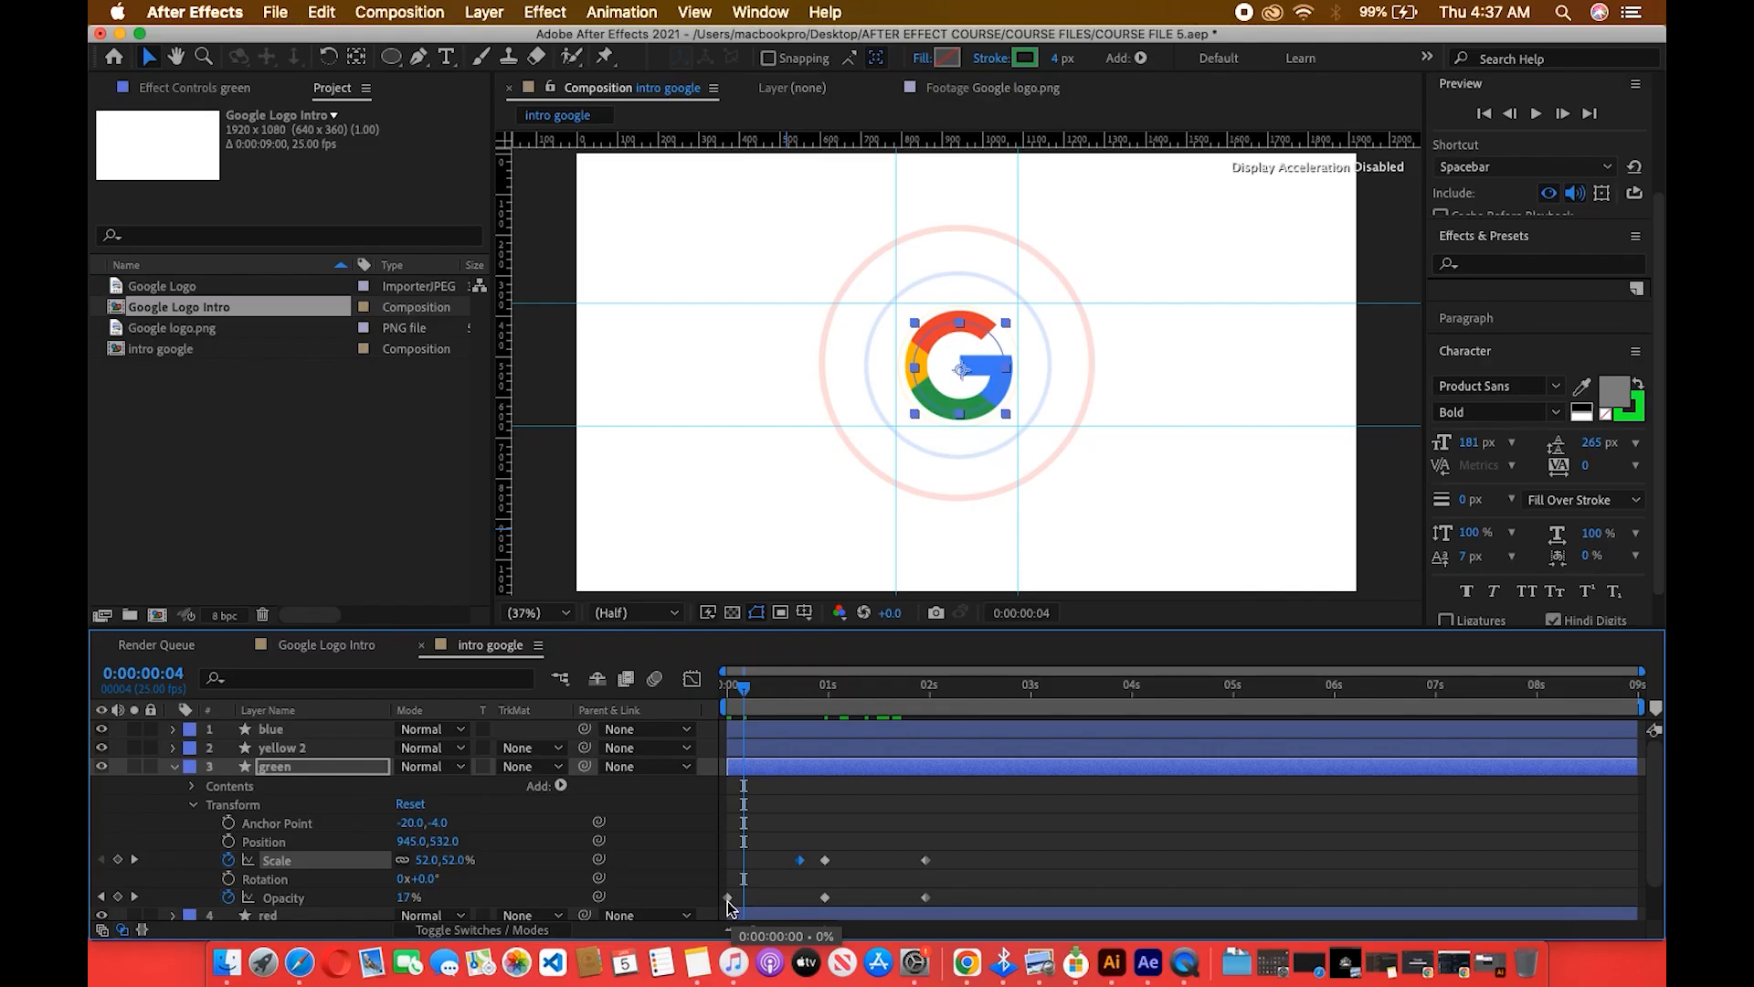
left_click_drag(794, 905, 794, 906)
key("space")
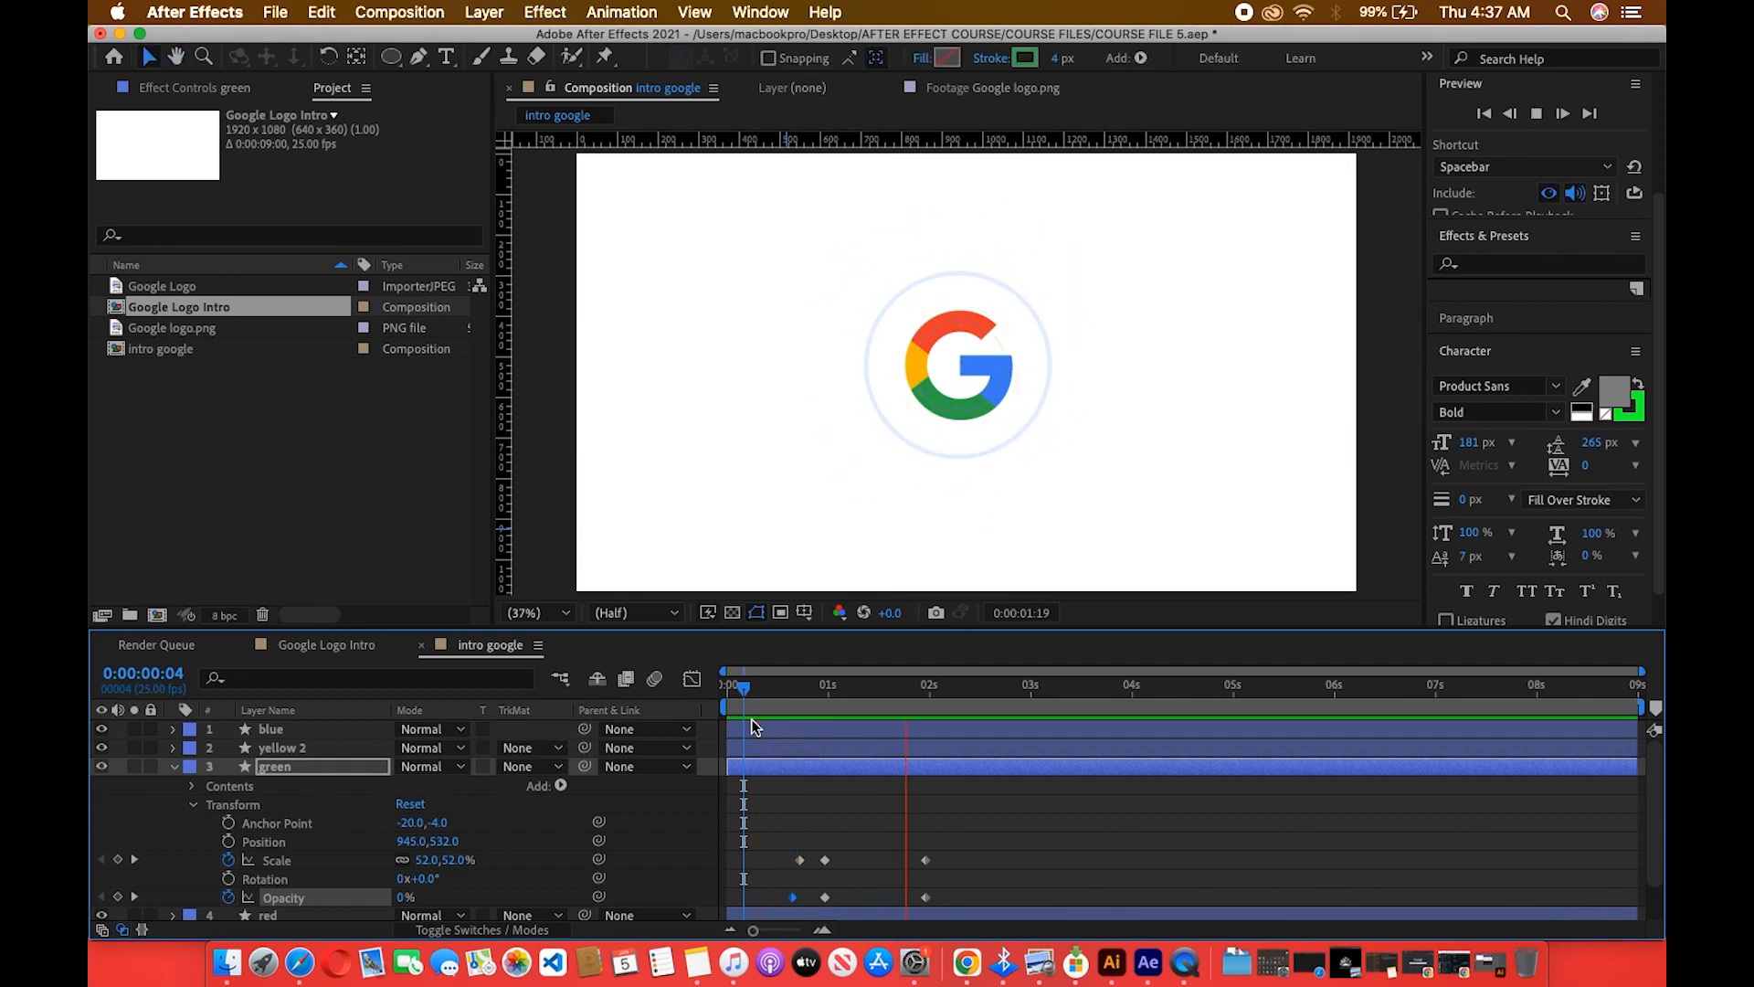
key("space")
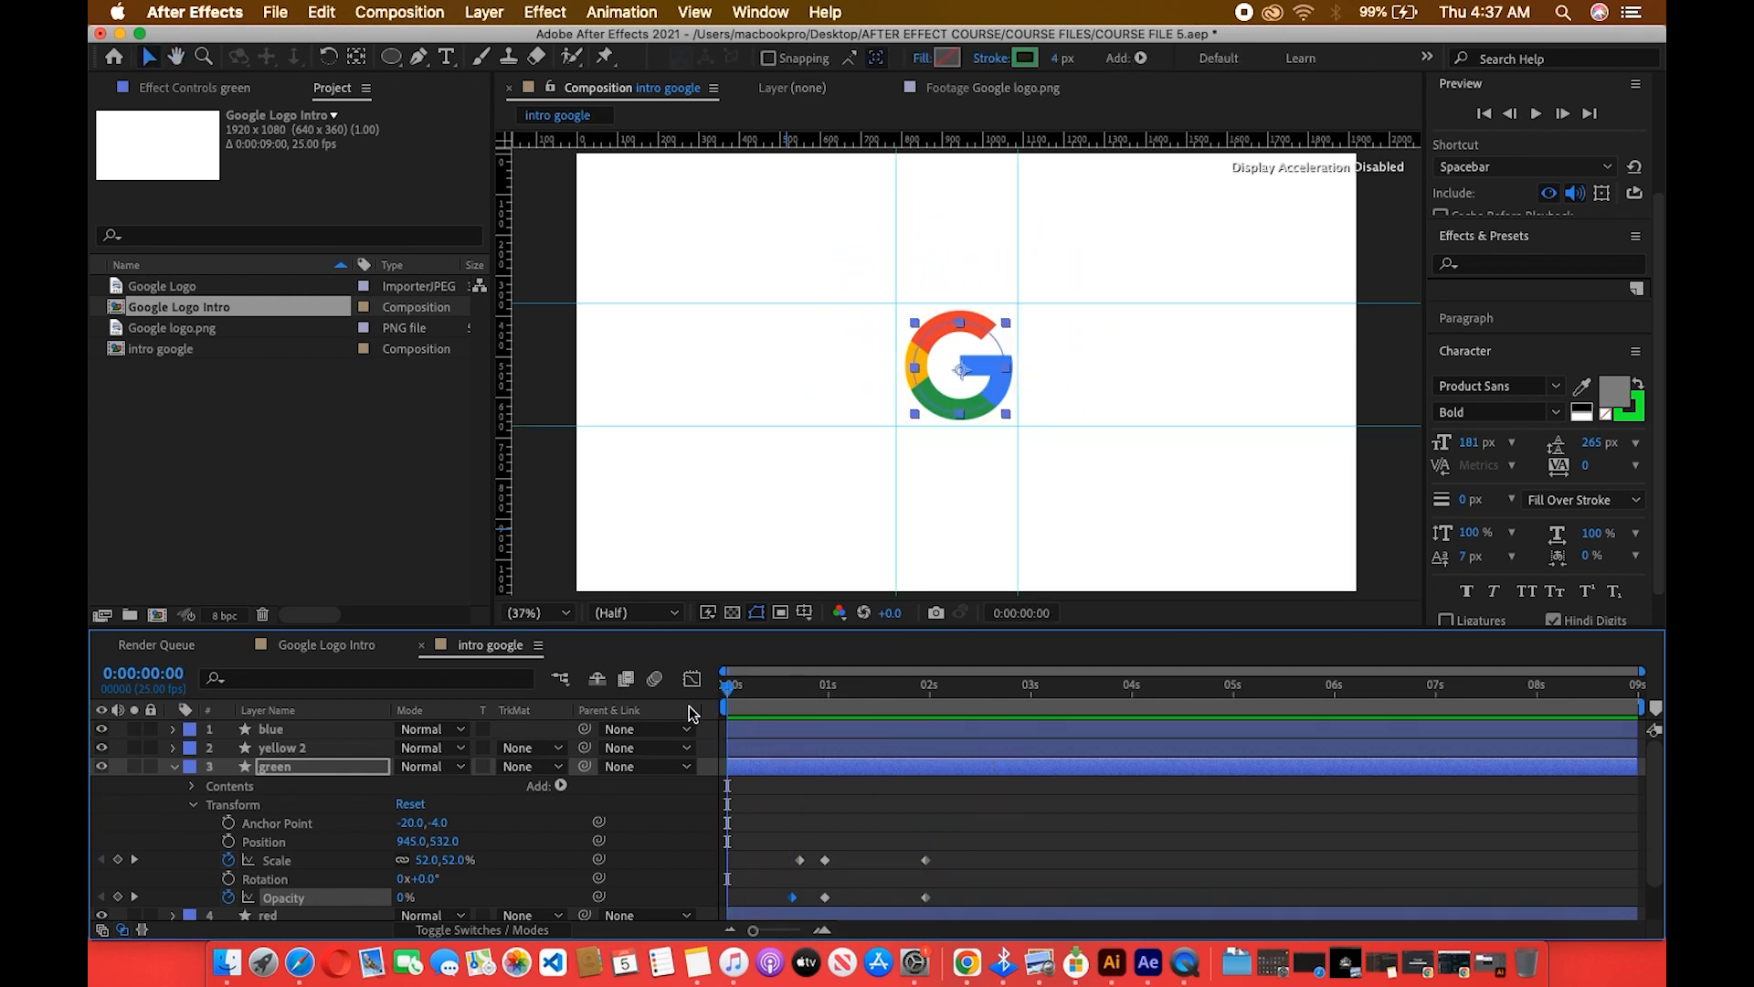
key("space")
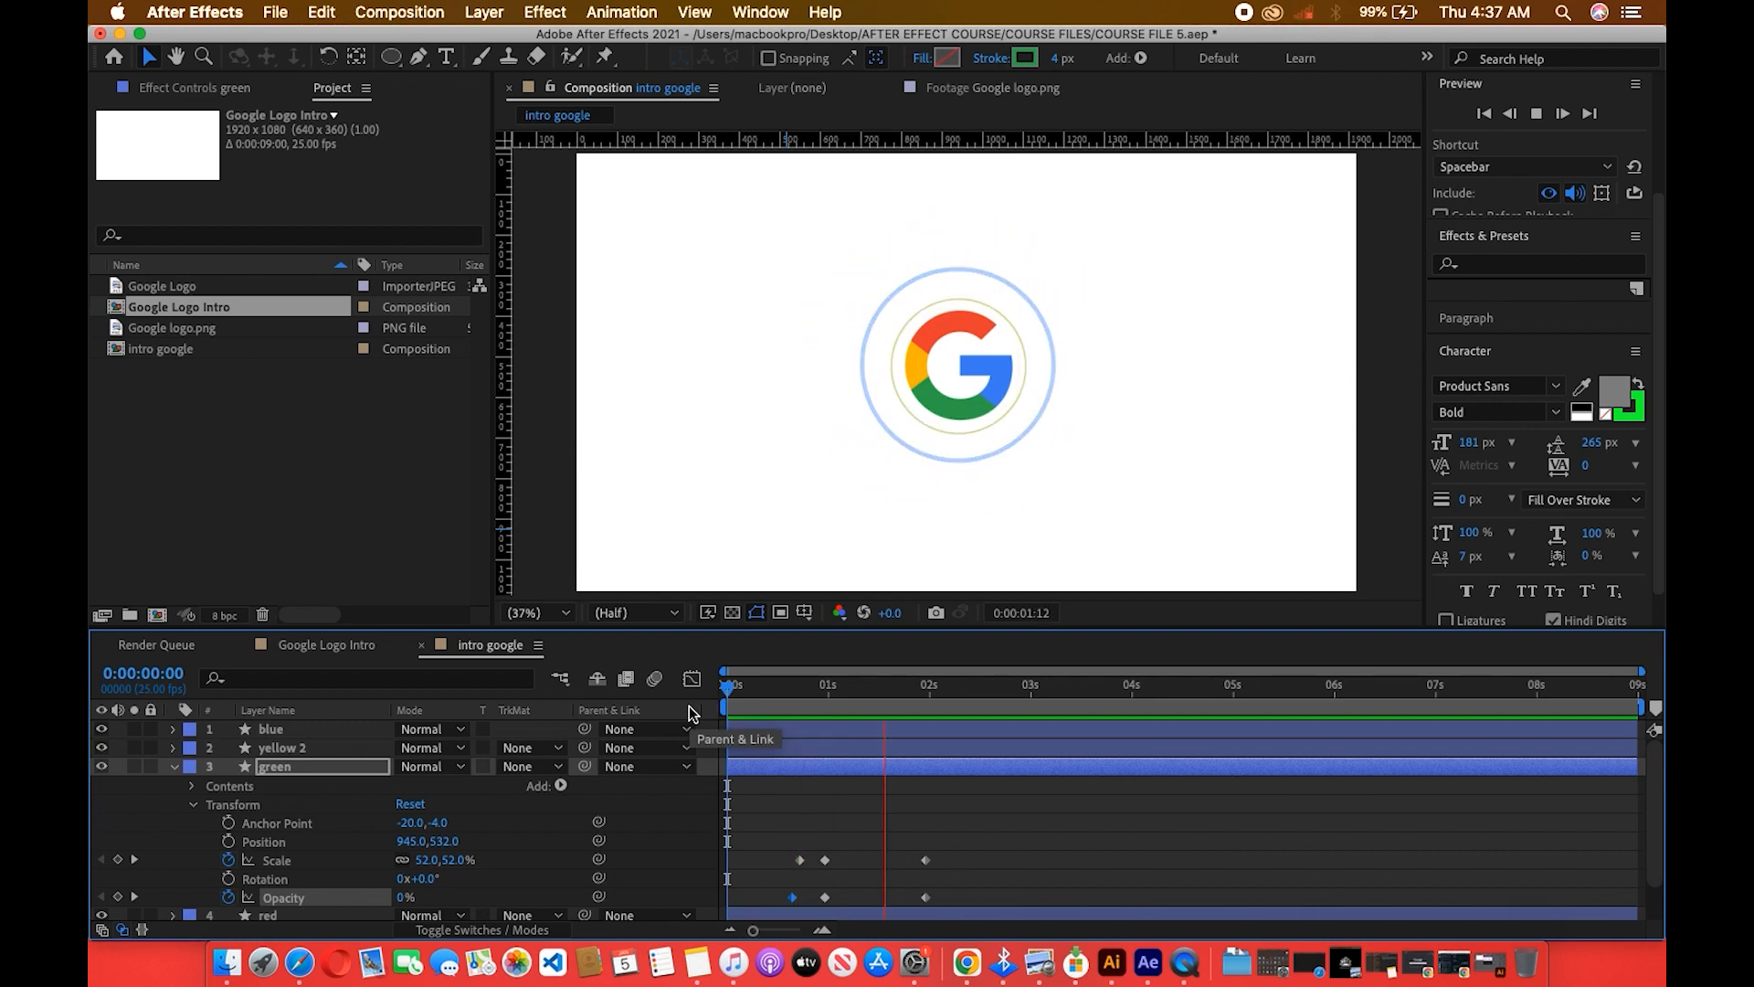
Move the green layer's last scale keyframe earlier to about 0:00:01:16 and preview the animation from the start.
left_click_drag(741, 689, 865, 715)
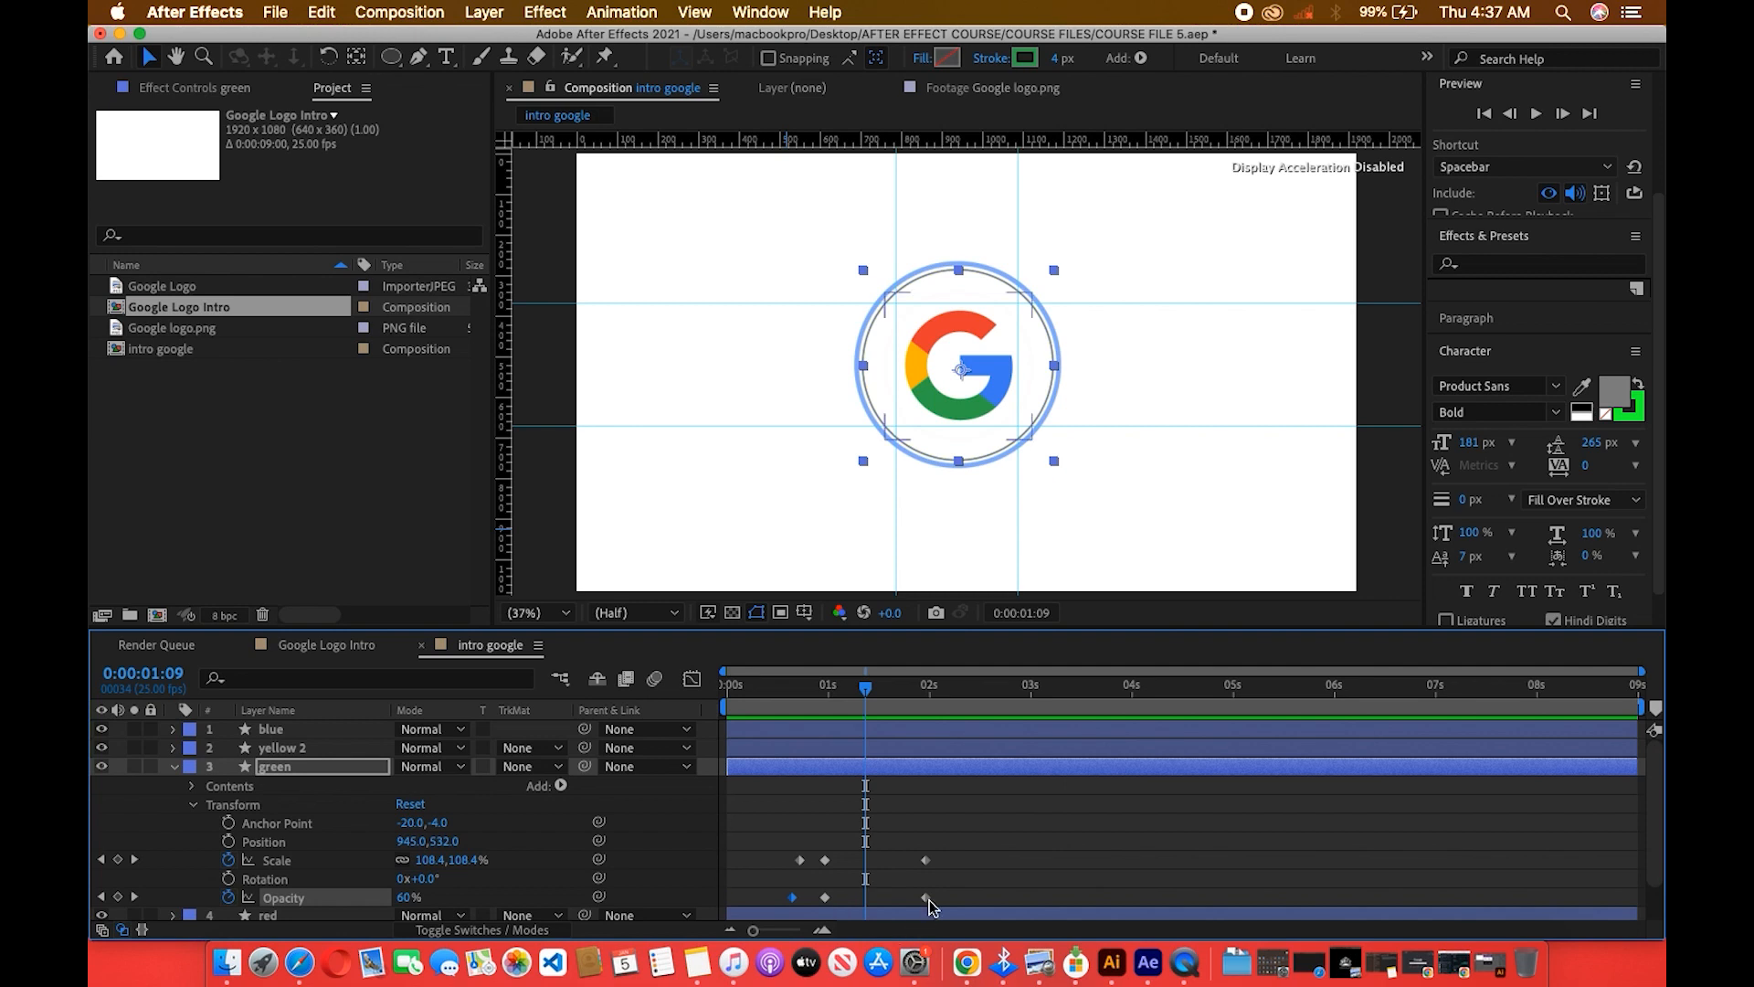
left_click_drag(927, 862, 894, 878)
left_click(1017, 873)
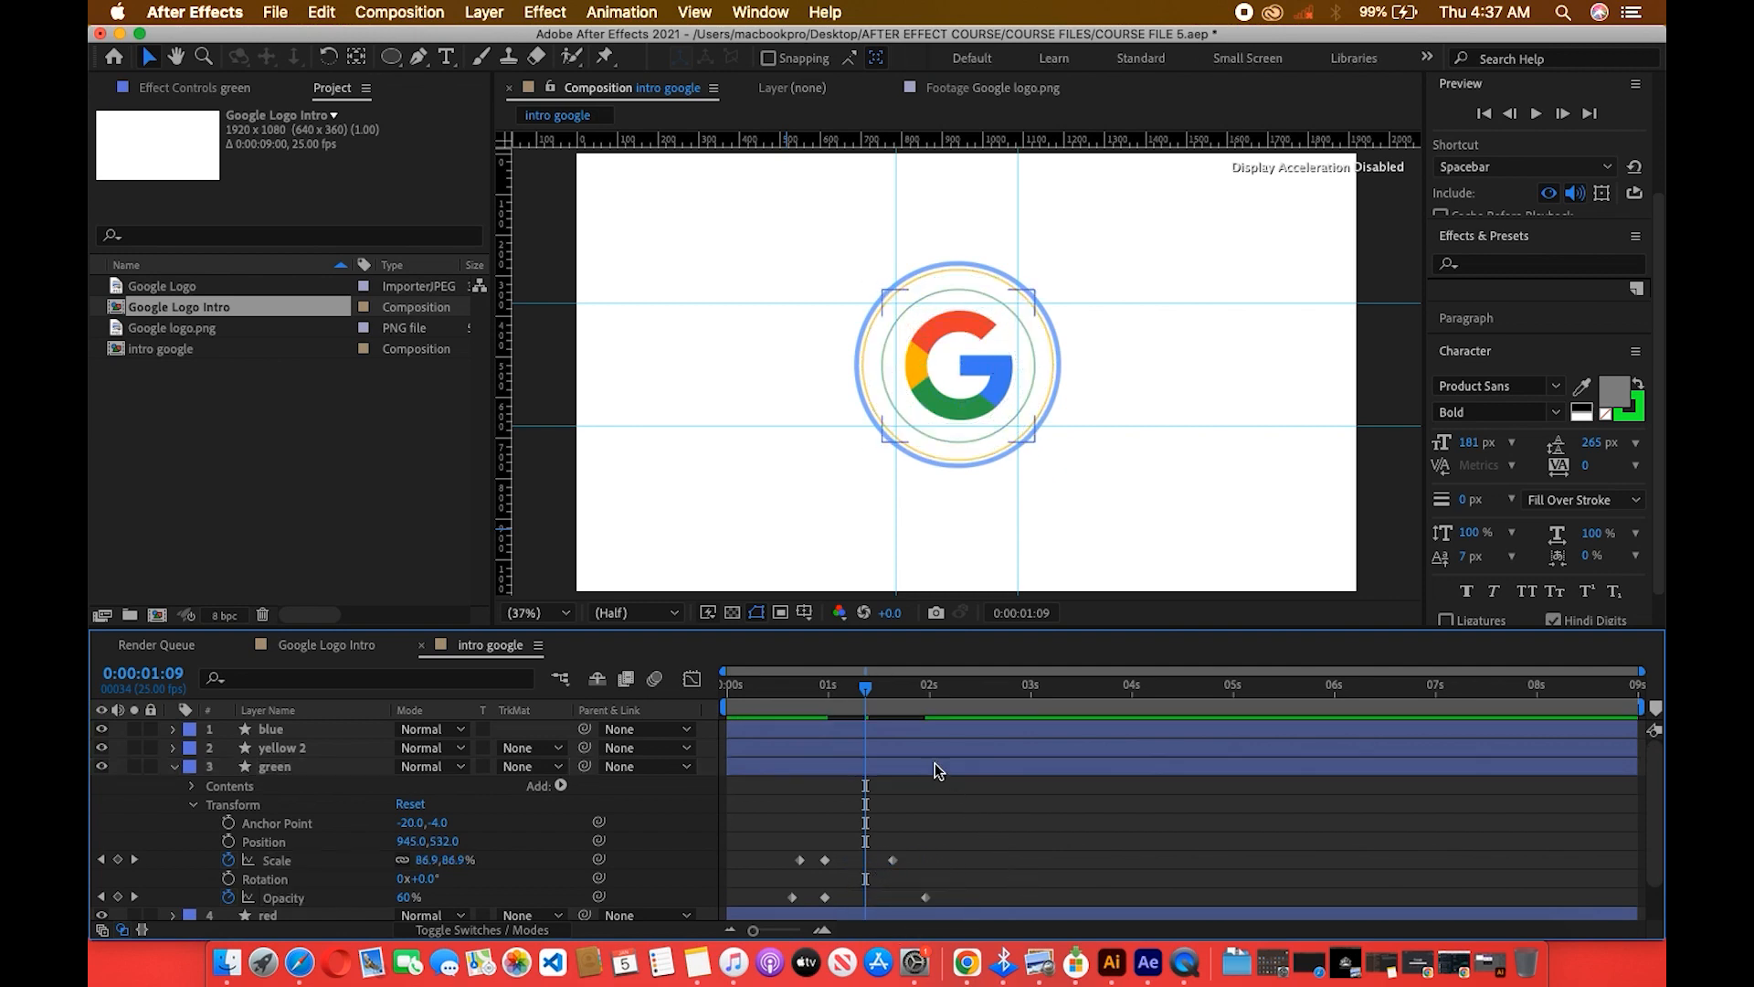
left_click_drag(867, 688, 692, 724)
key("space")
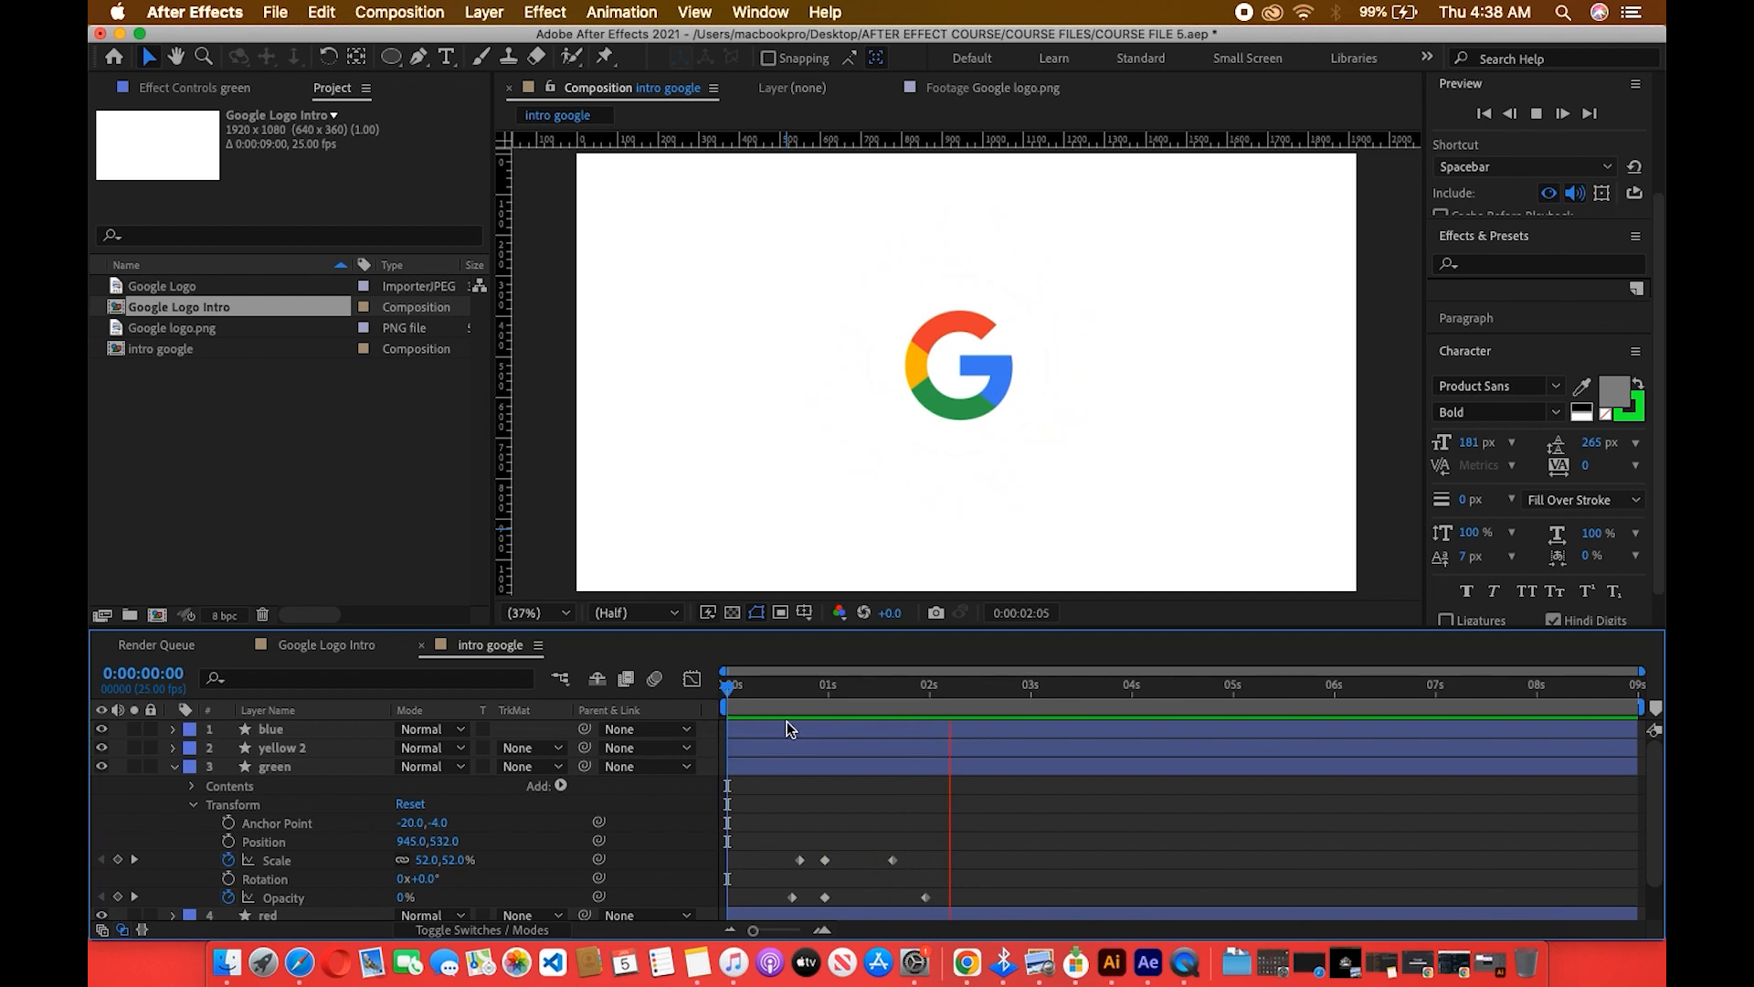
key("space")
key("space")
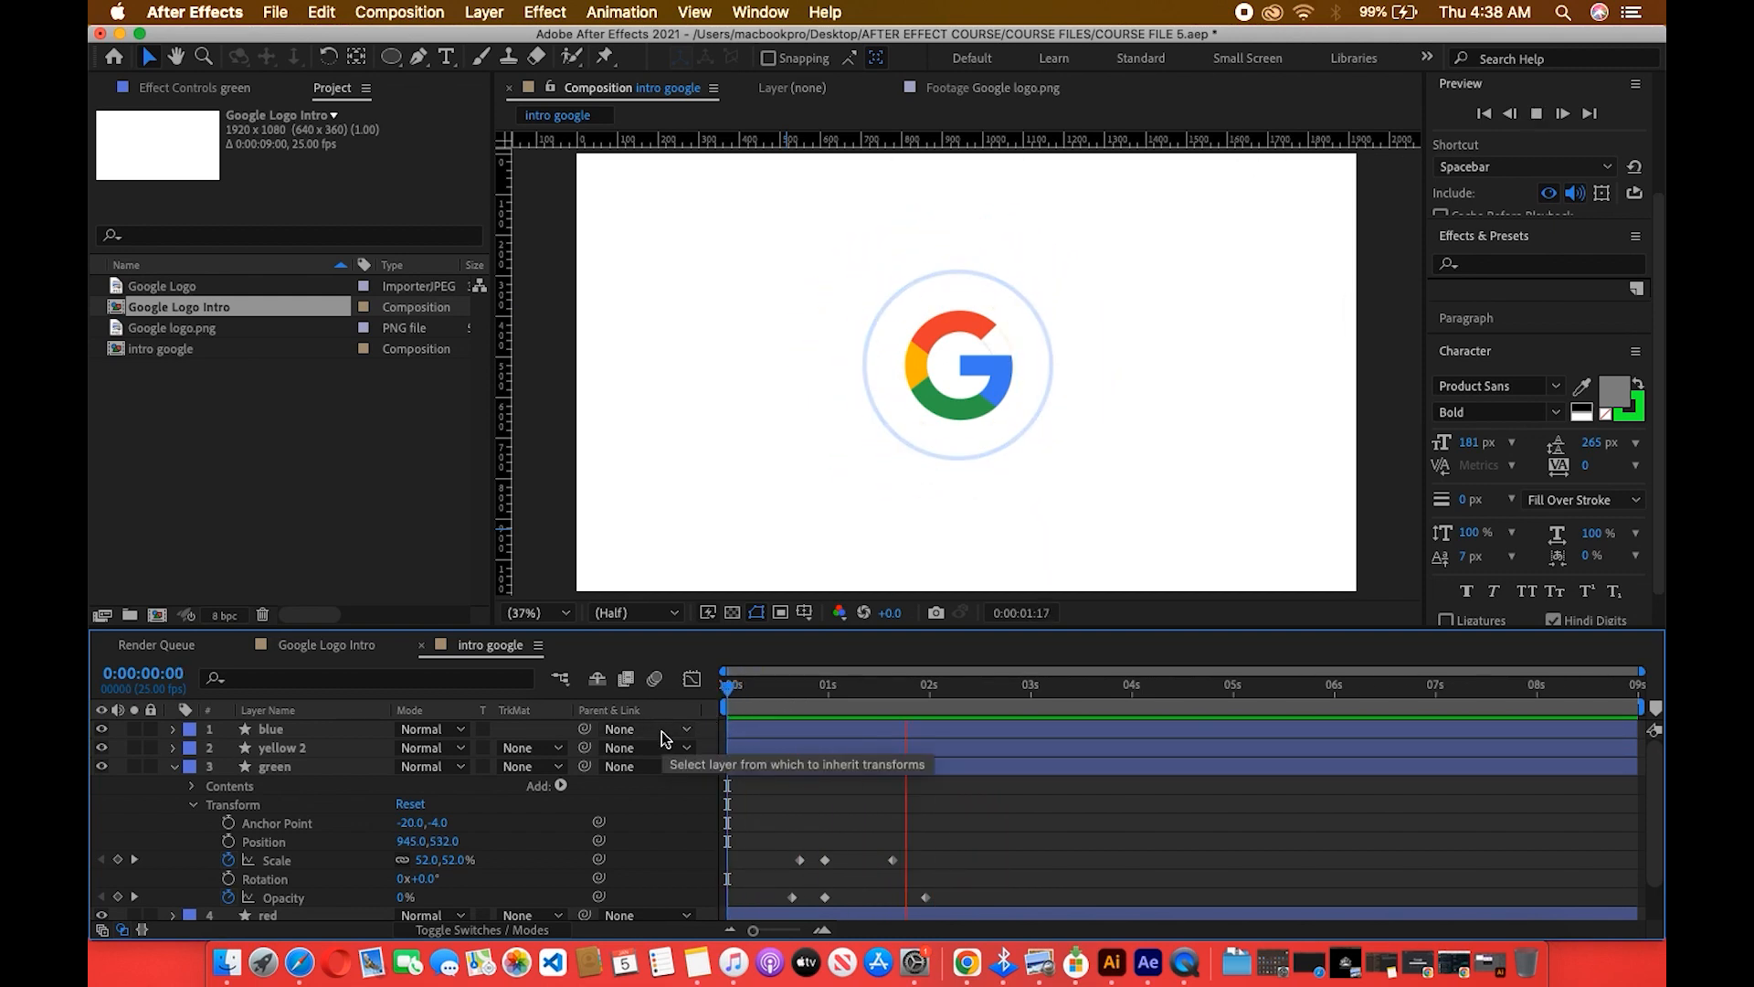
key("space")
left_click_drag(716, 714, 647, 772)
key("space")
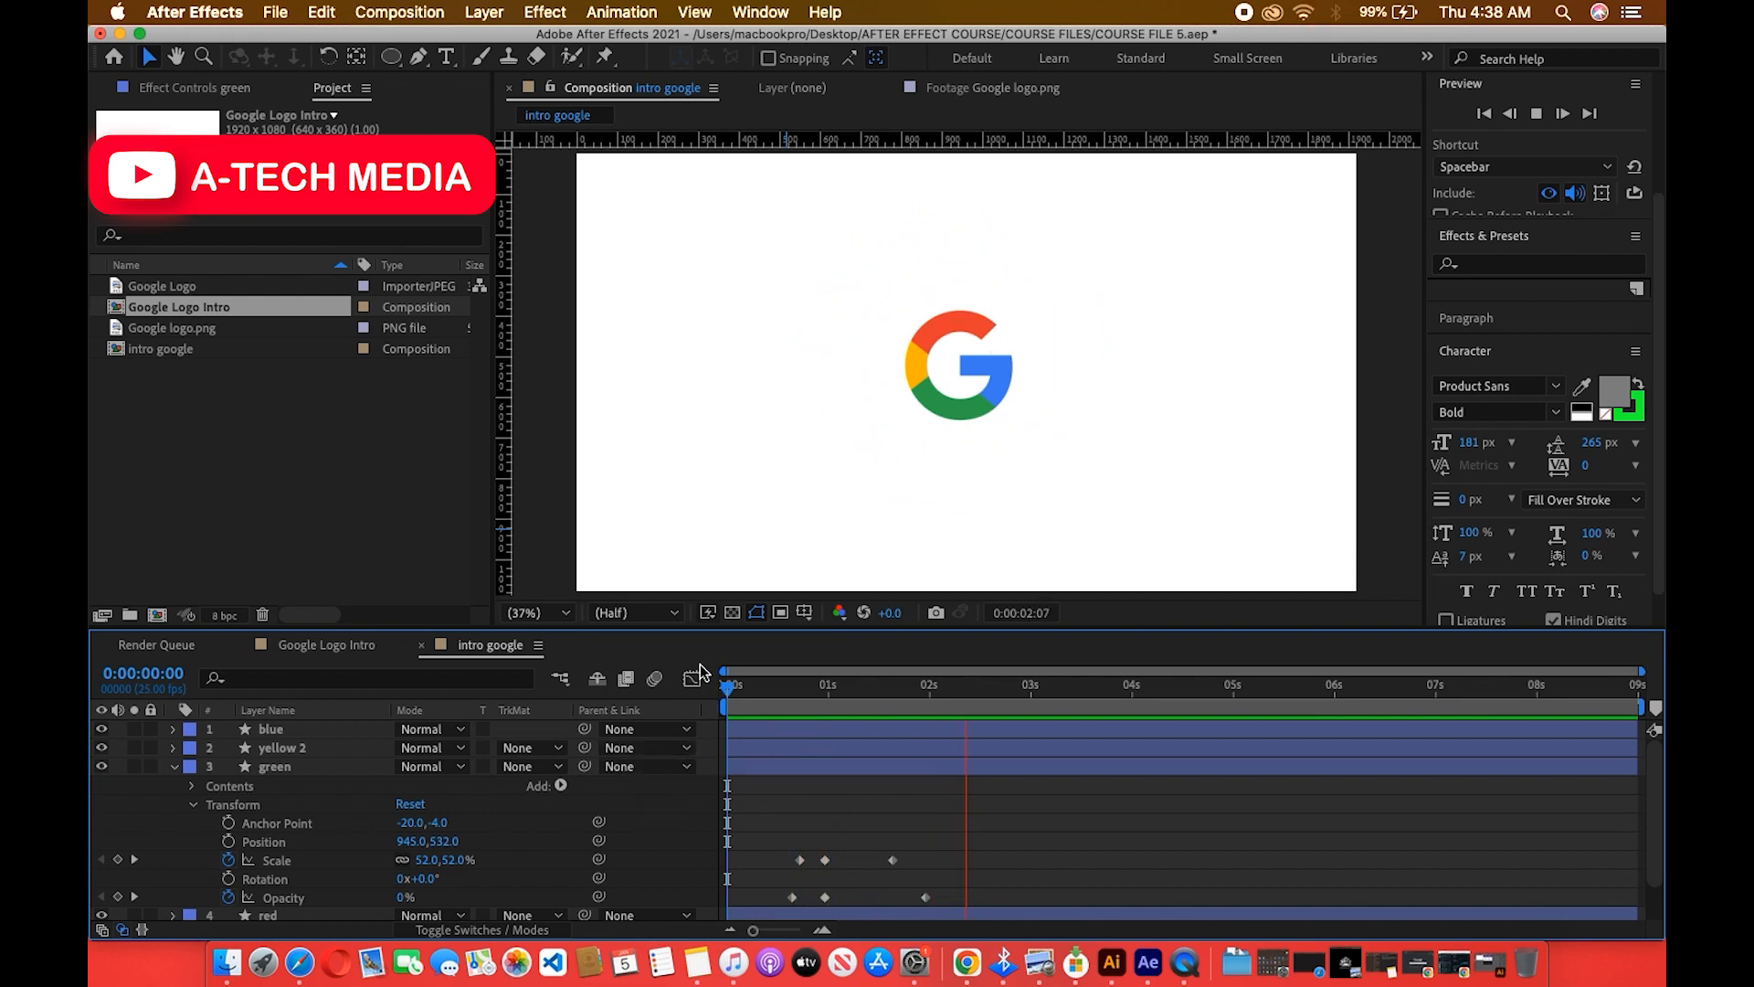
Collapse the green layer and scrub through the circles' first frames back to 0:00:00:00.
left_click(818, 702)
mouse_move(822, 701)
left_mouse_down()
mouse_move(746, 711)
mouse_move(798, 707)
left_mouse_up()
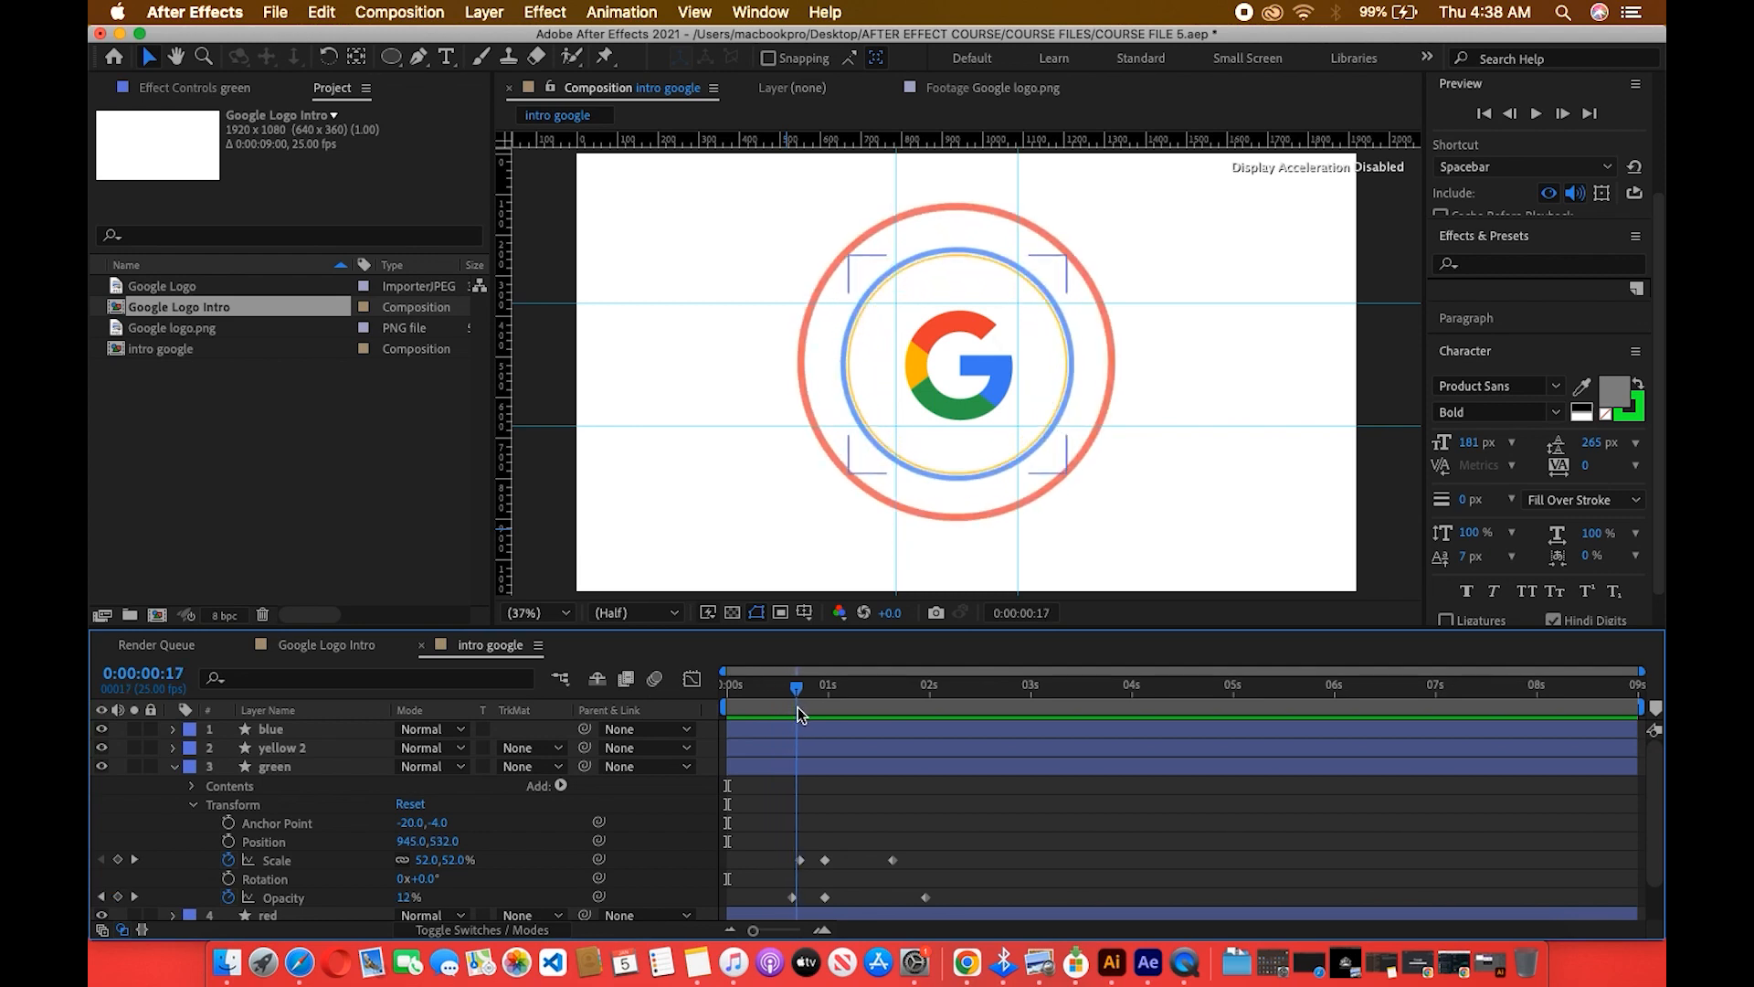
left_click(172, 768)
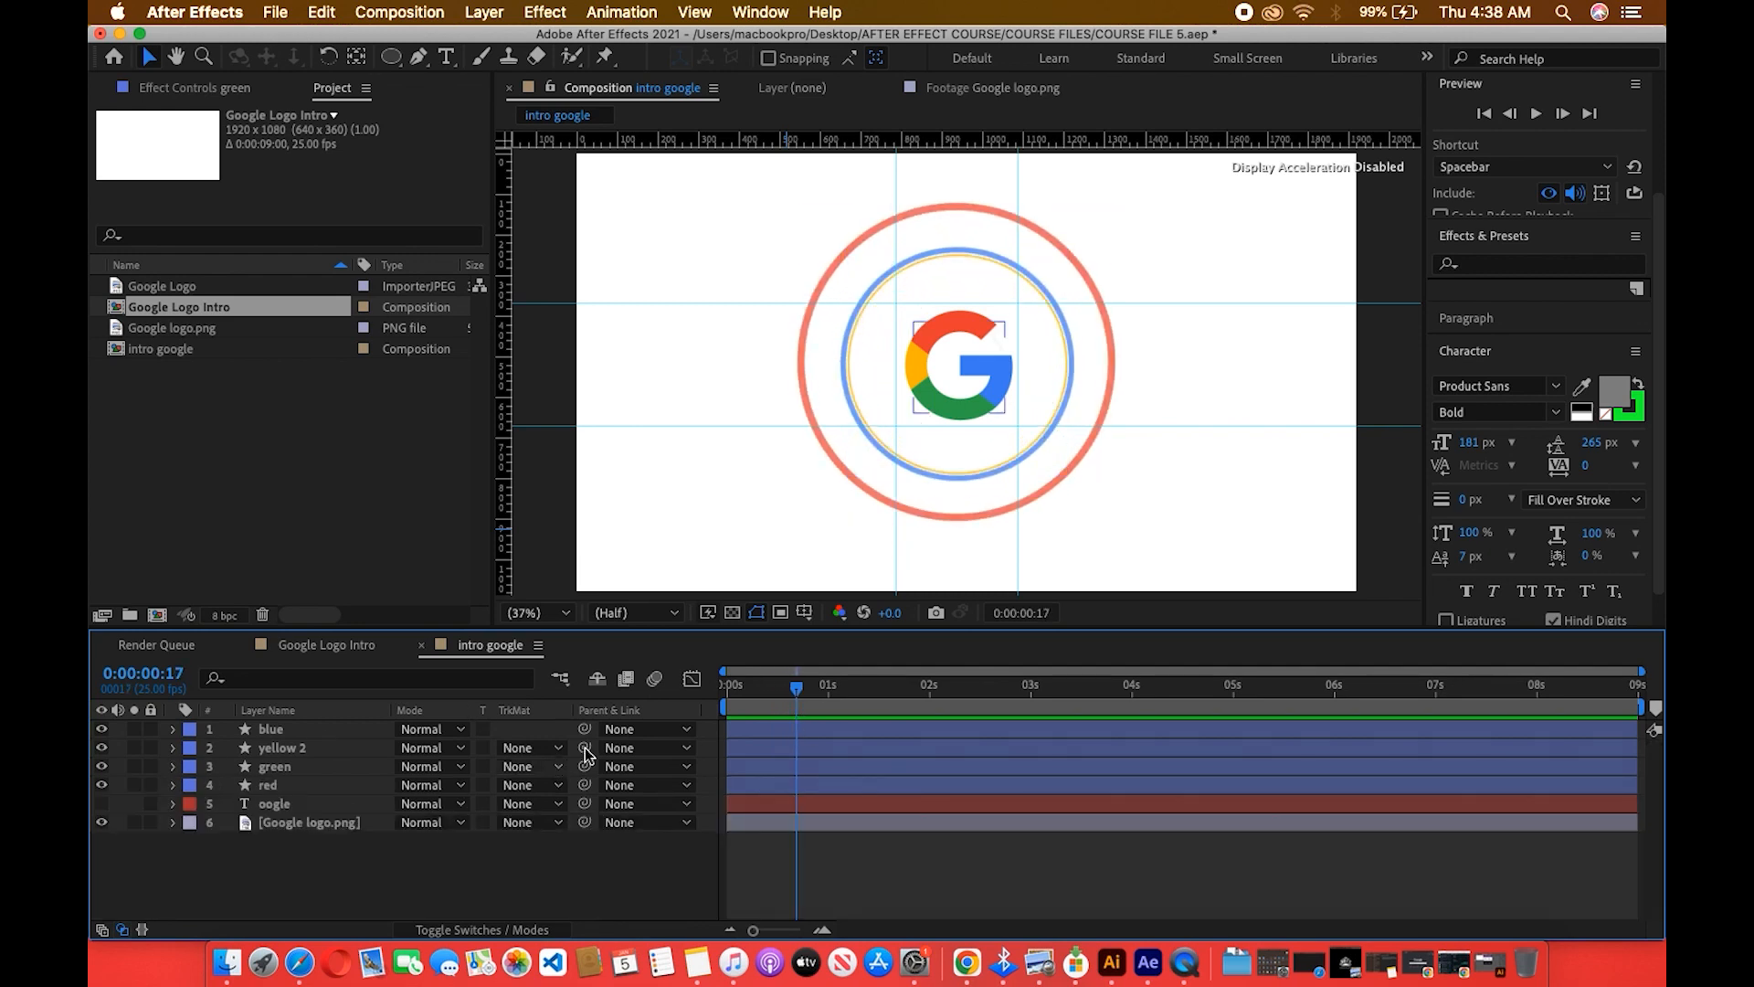
mouse_move(798, 696)
left_mouse_down()
mouse_move(755, 698)
mouse_move(792, 713)
left_mouse_up()
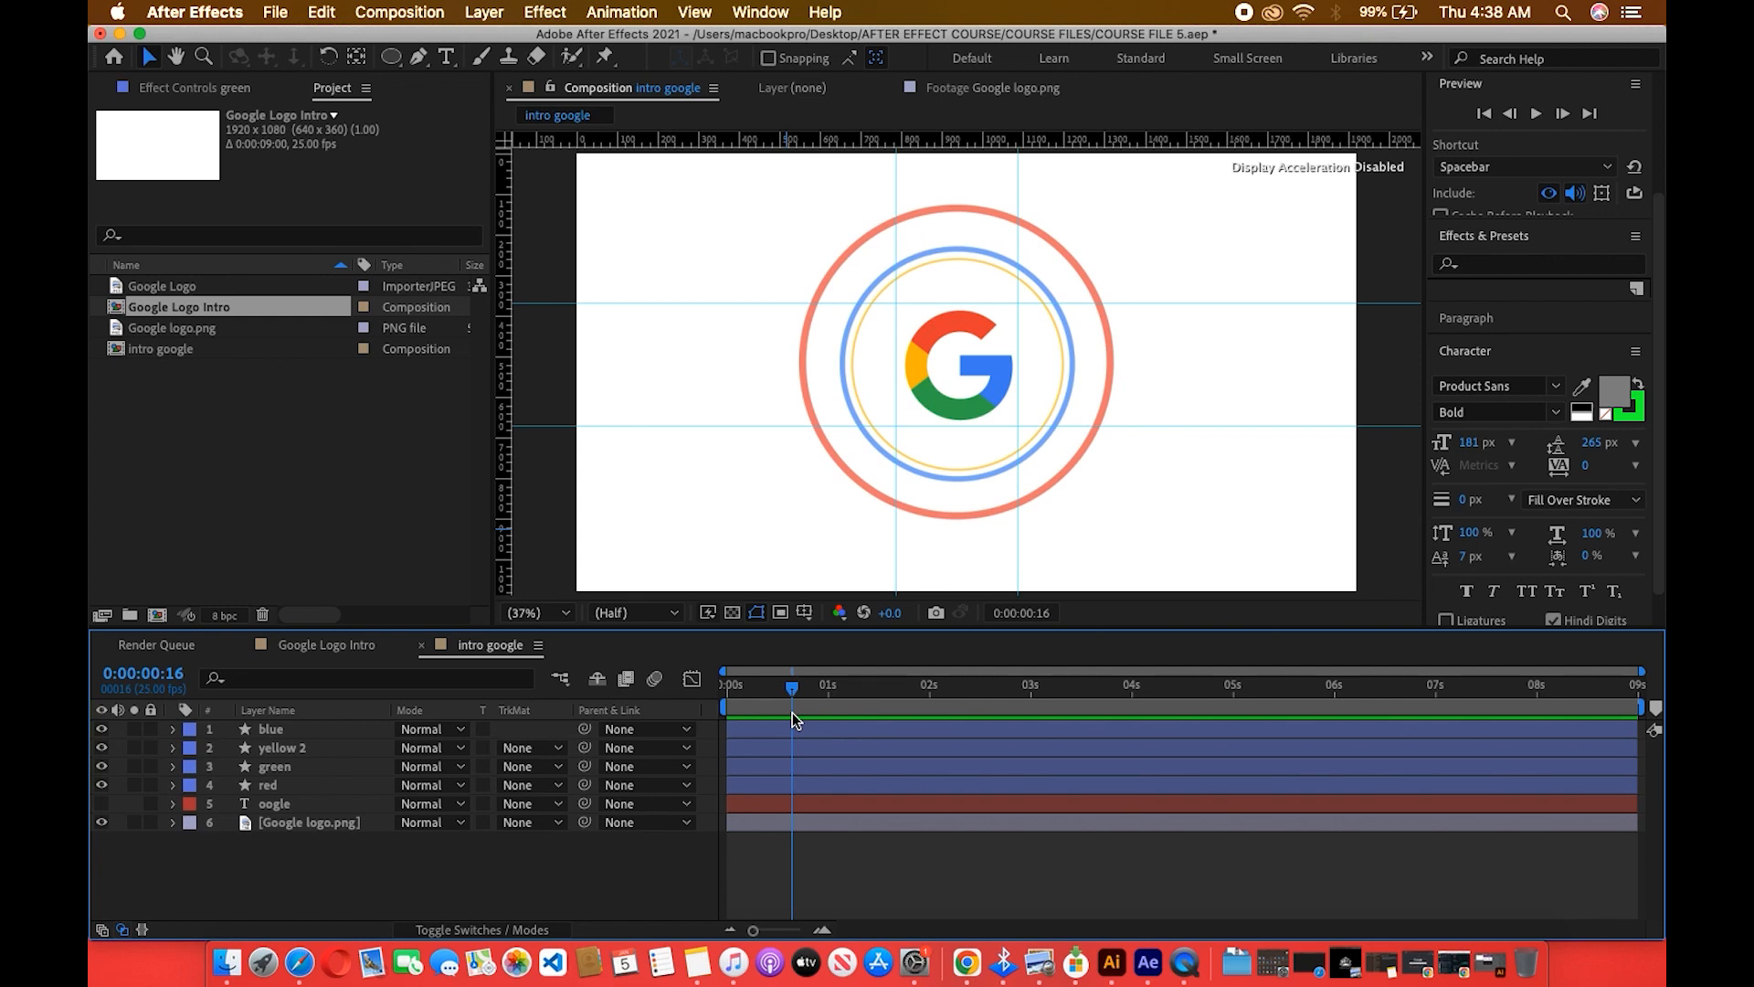
left_click_drag(763, 697, 738, 707)
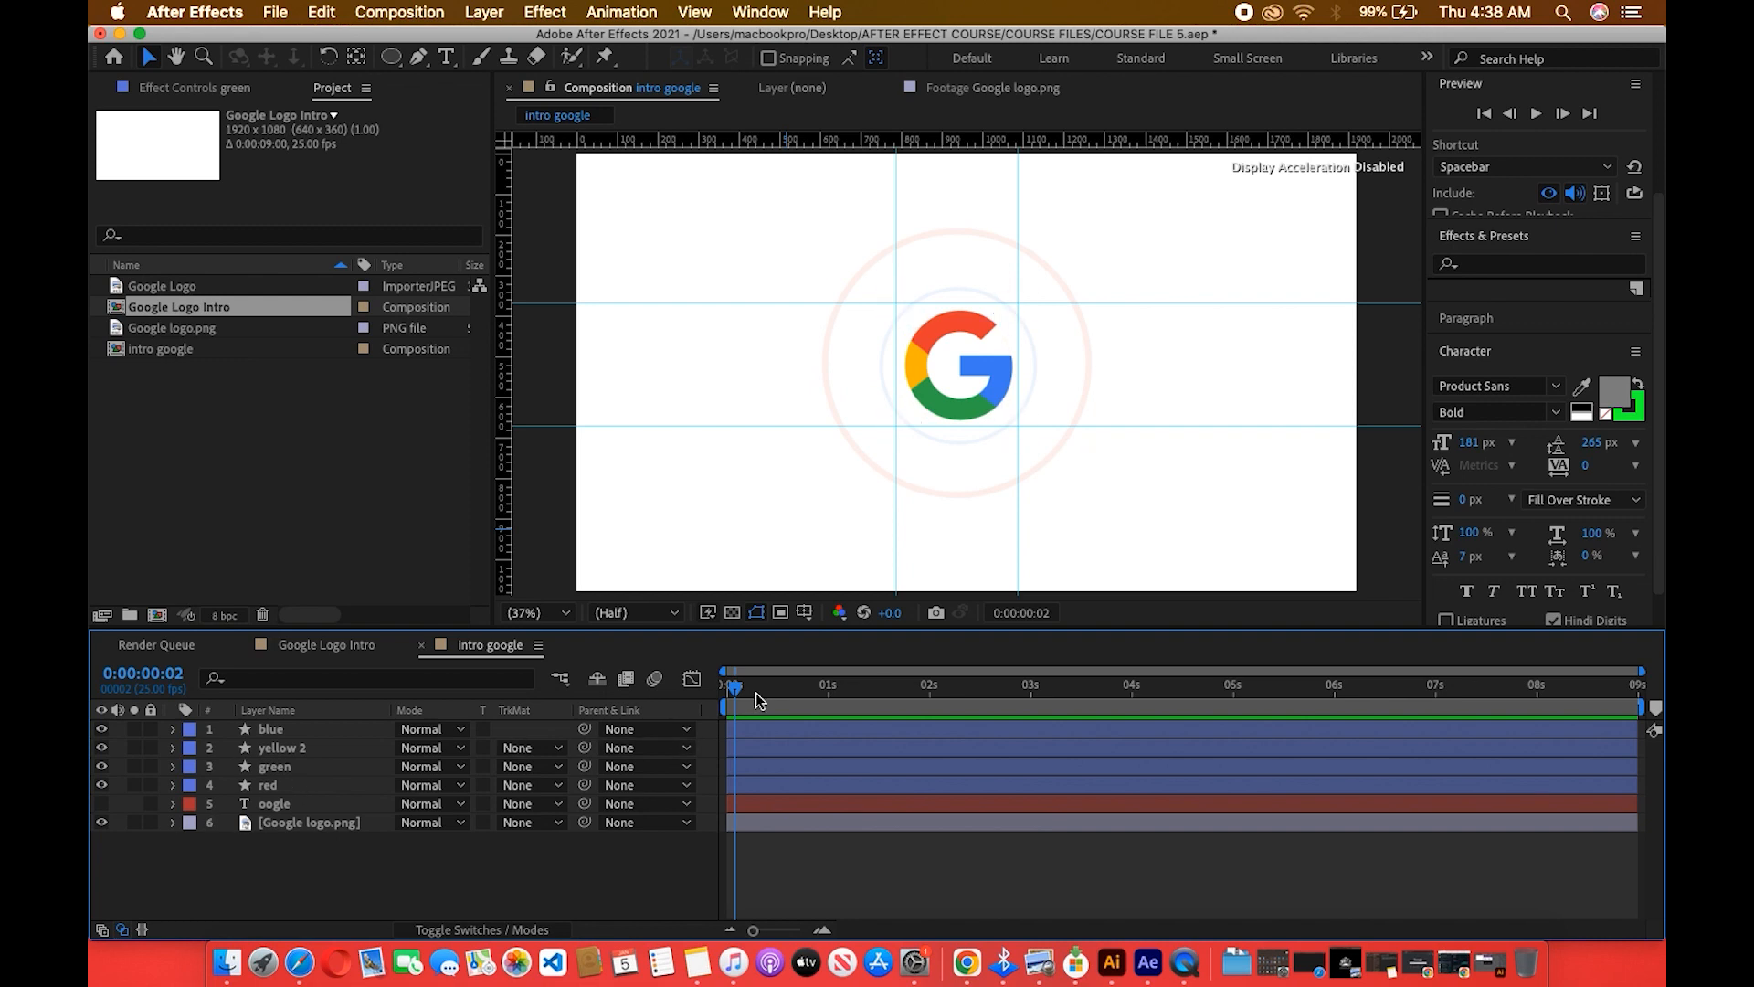
left_click_drag(738, 692, 726, 687)
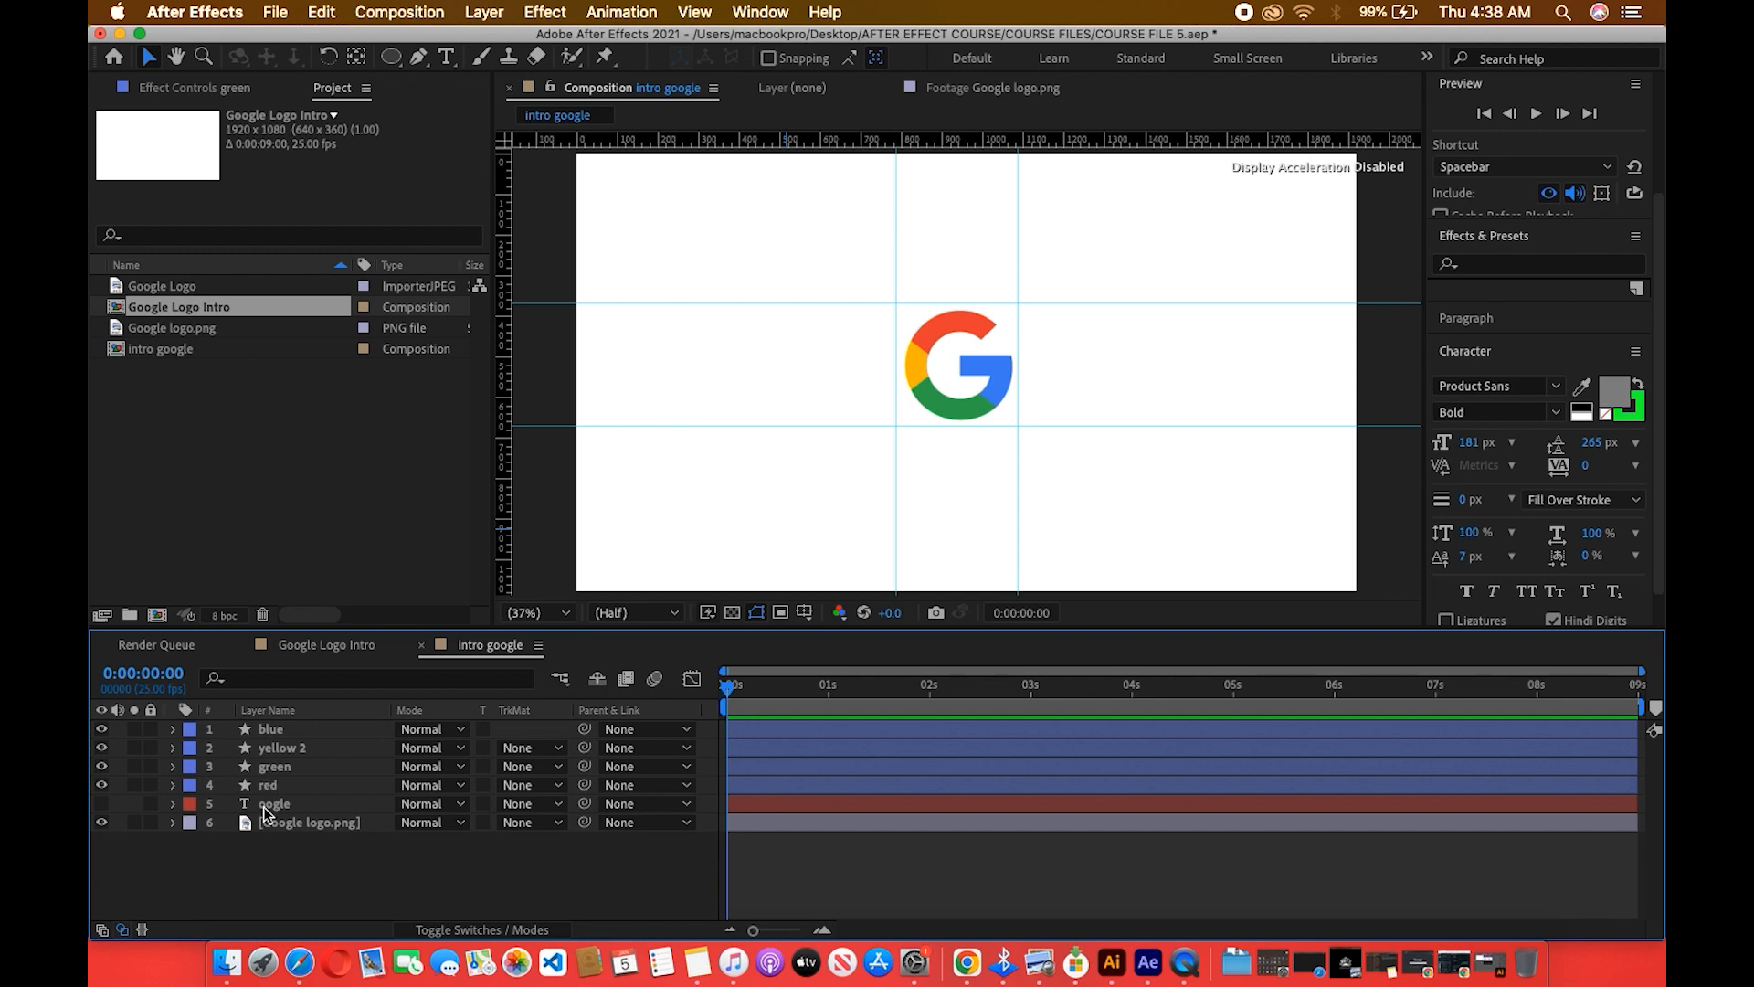
Start keyframes for the Google logo.png layer at 0:00:00:00 with scale at 10% and opacity at 0%.
left_click(170, 823)
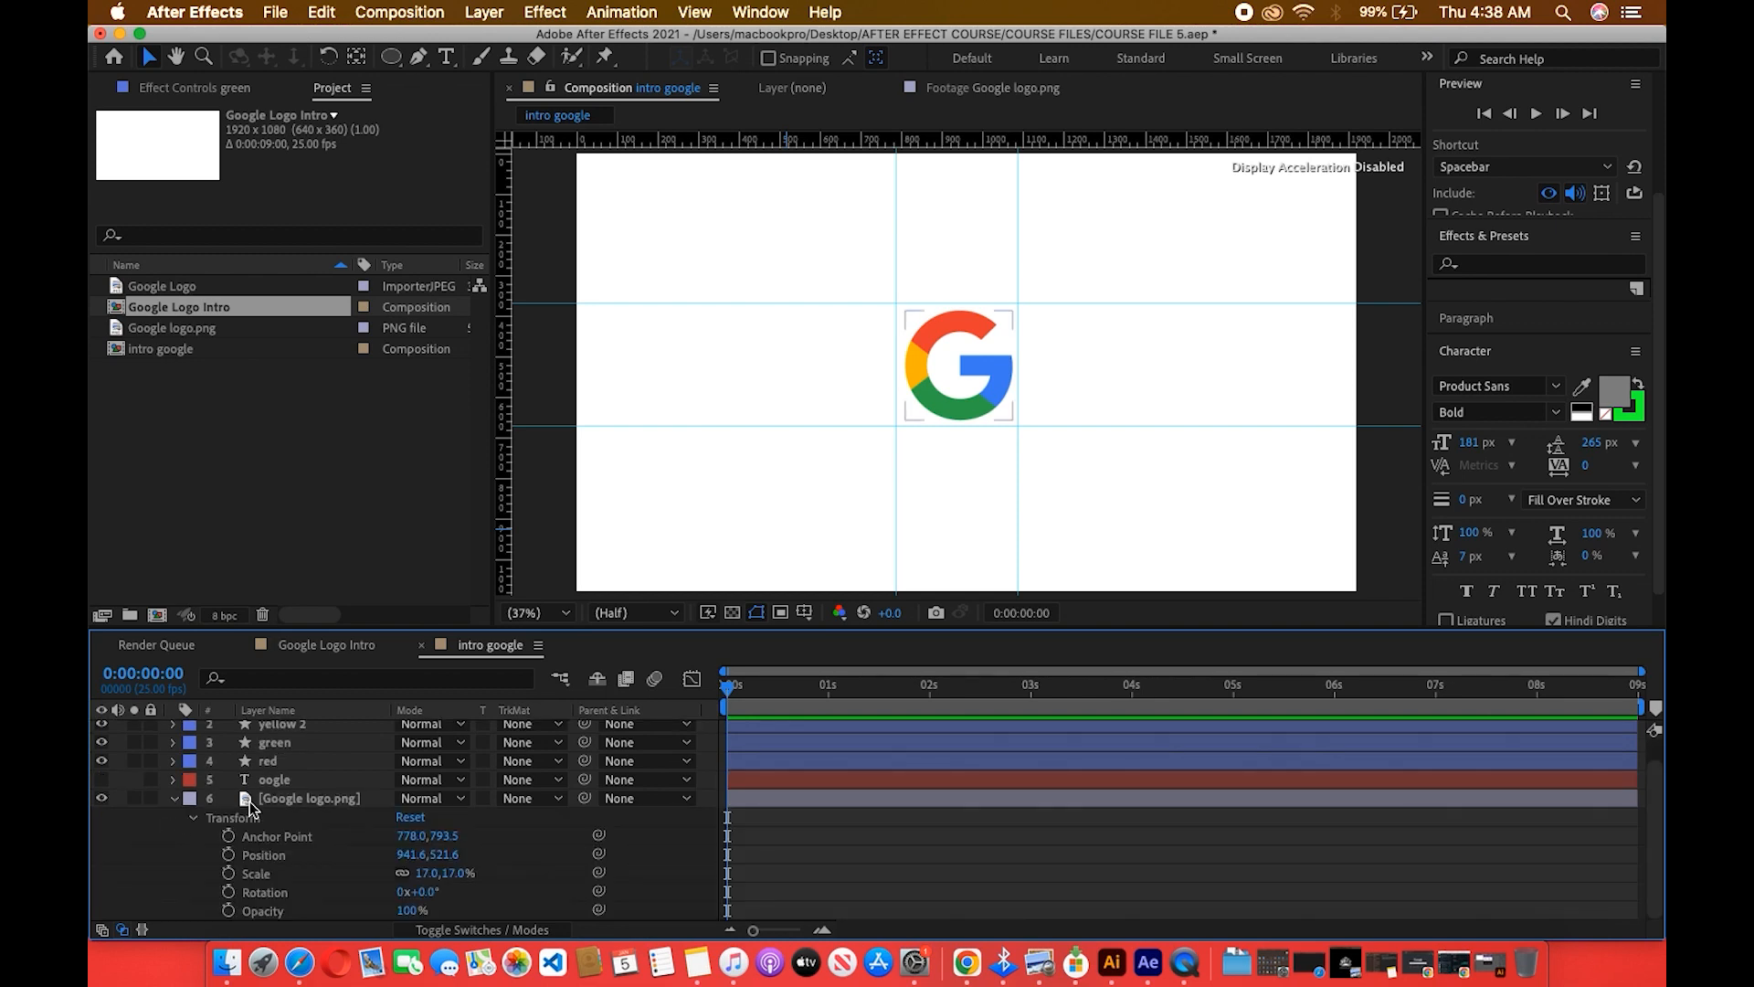
left_click(229, 874)
left_click_drag(425, 878, 422, 880)
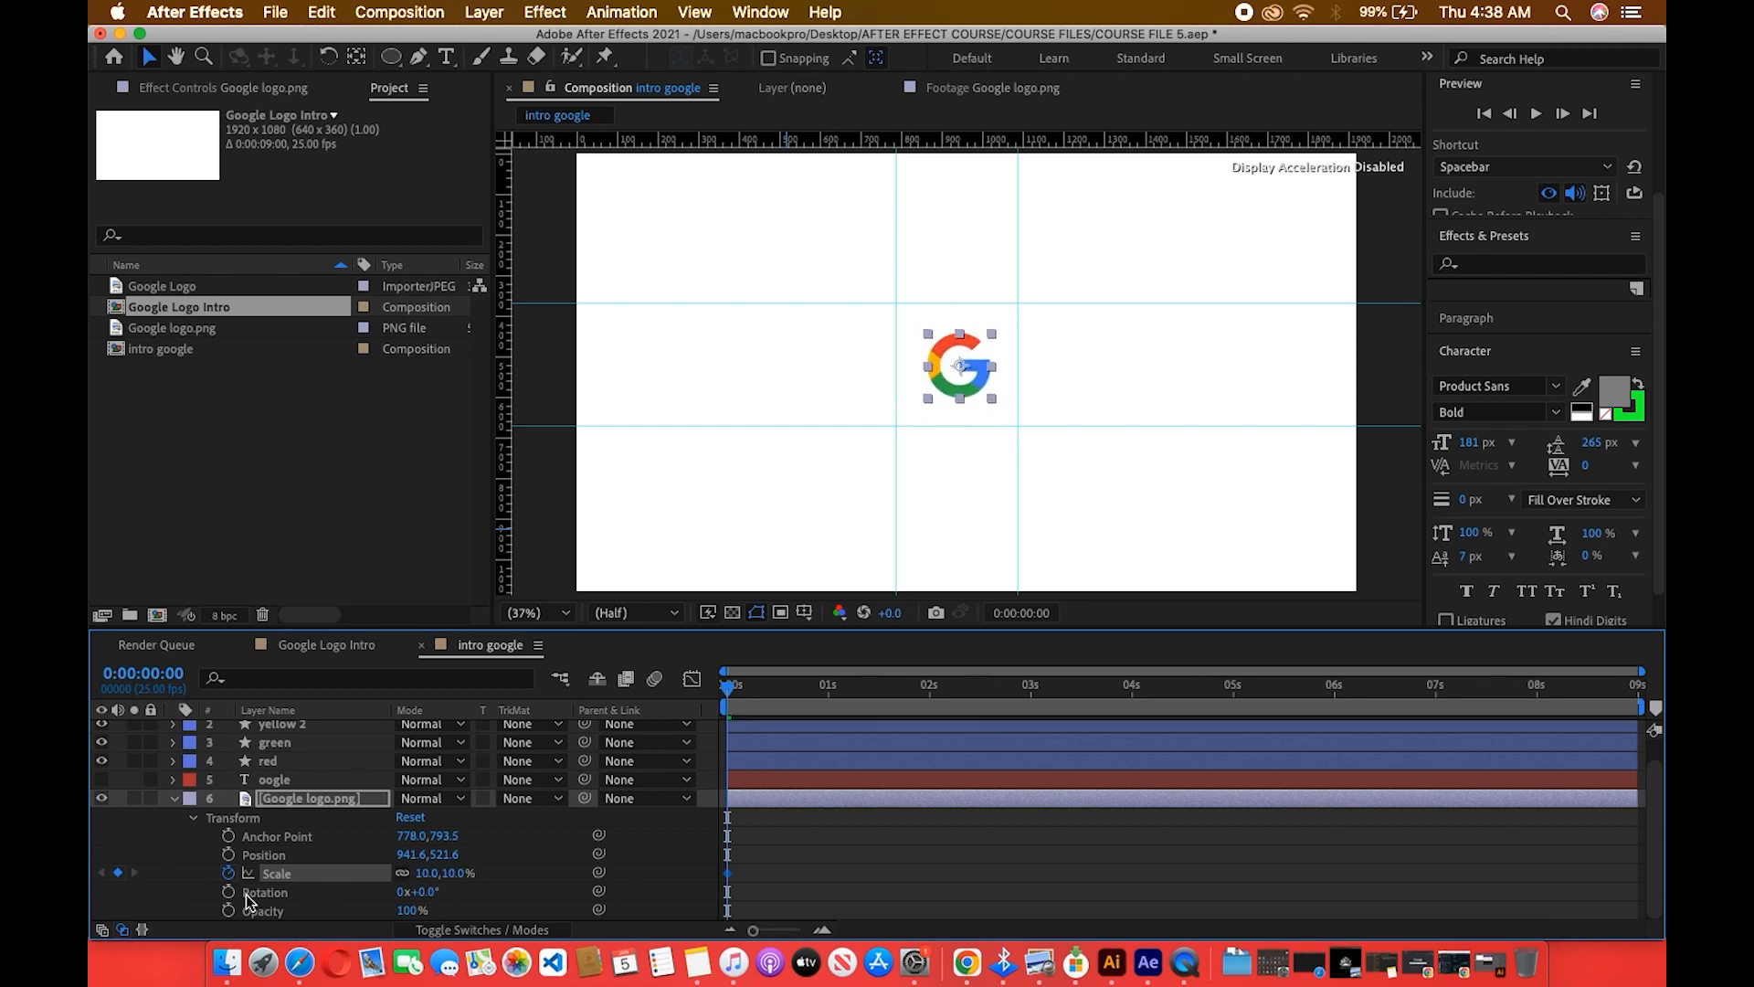
left_click(228, 911)
left_click(411, 910)
type("0")
key("Return")
Keyframe the G logo's scale at 24% and opacity at 100% at 0:00:00:24.
left_click_drag(729, 683, 827, 707)
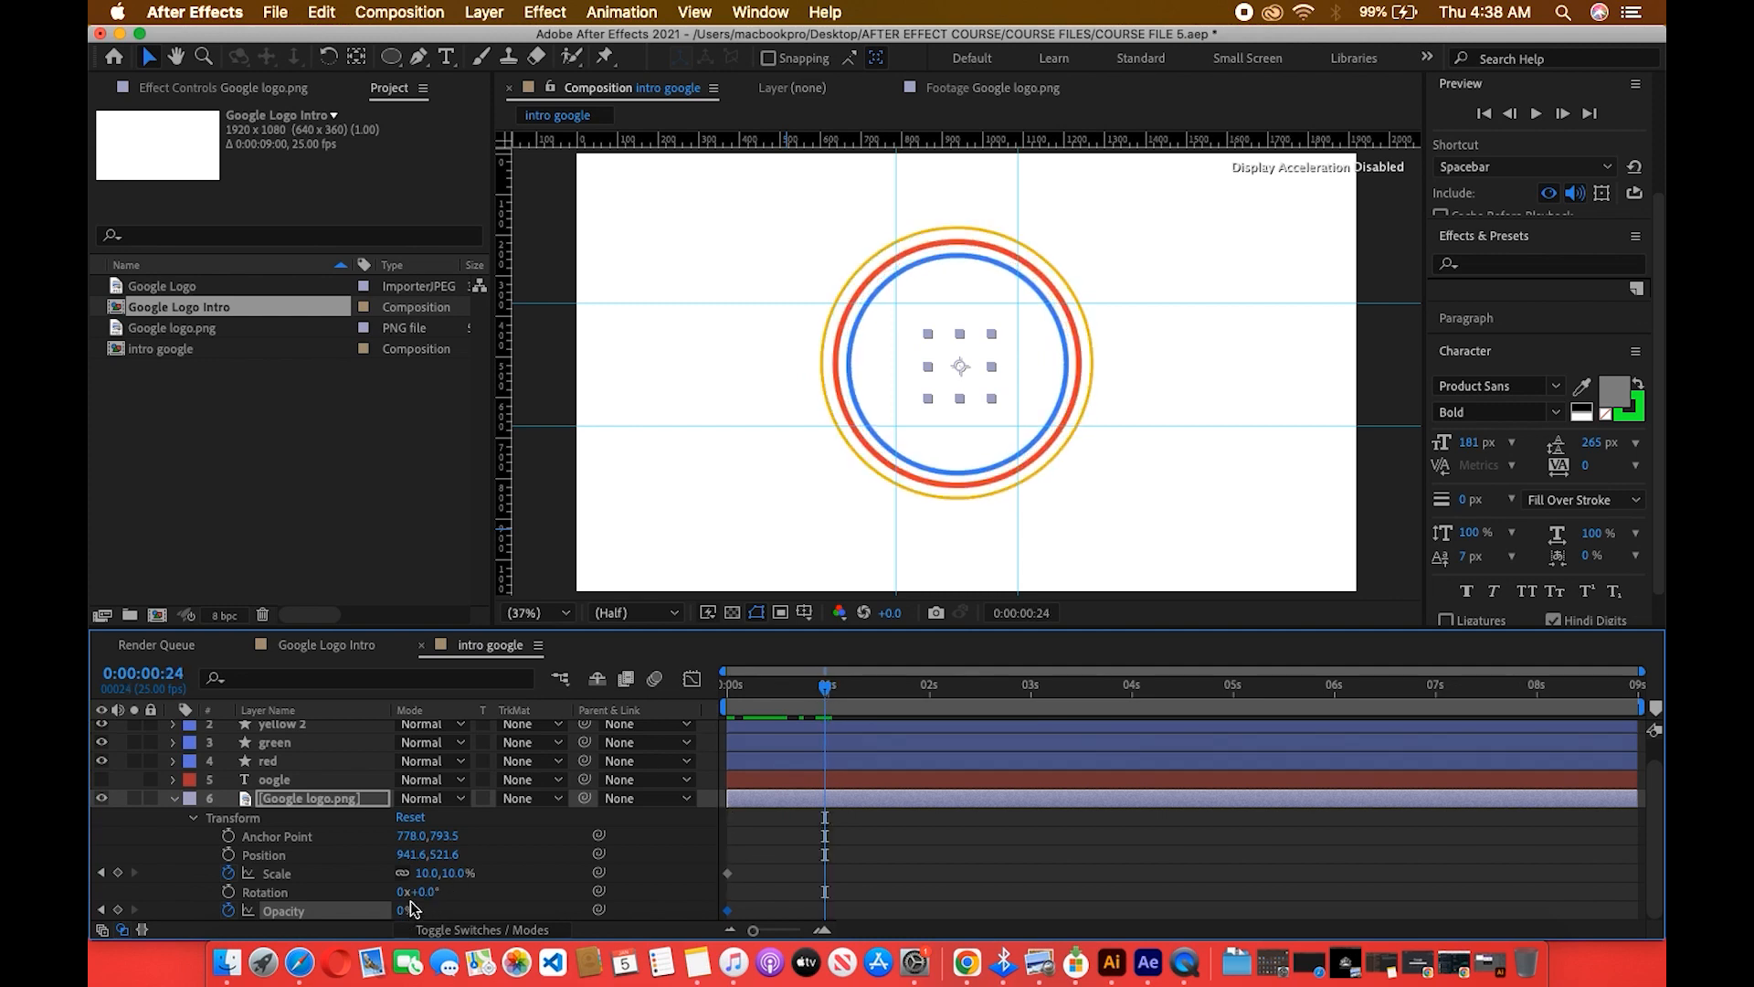
left_click_drag(424, 876, 795, 879)
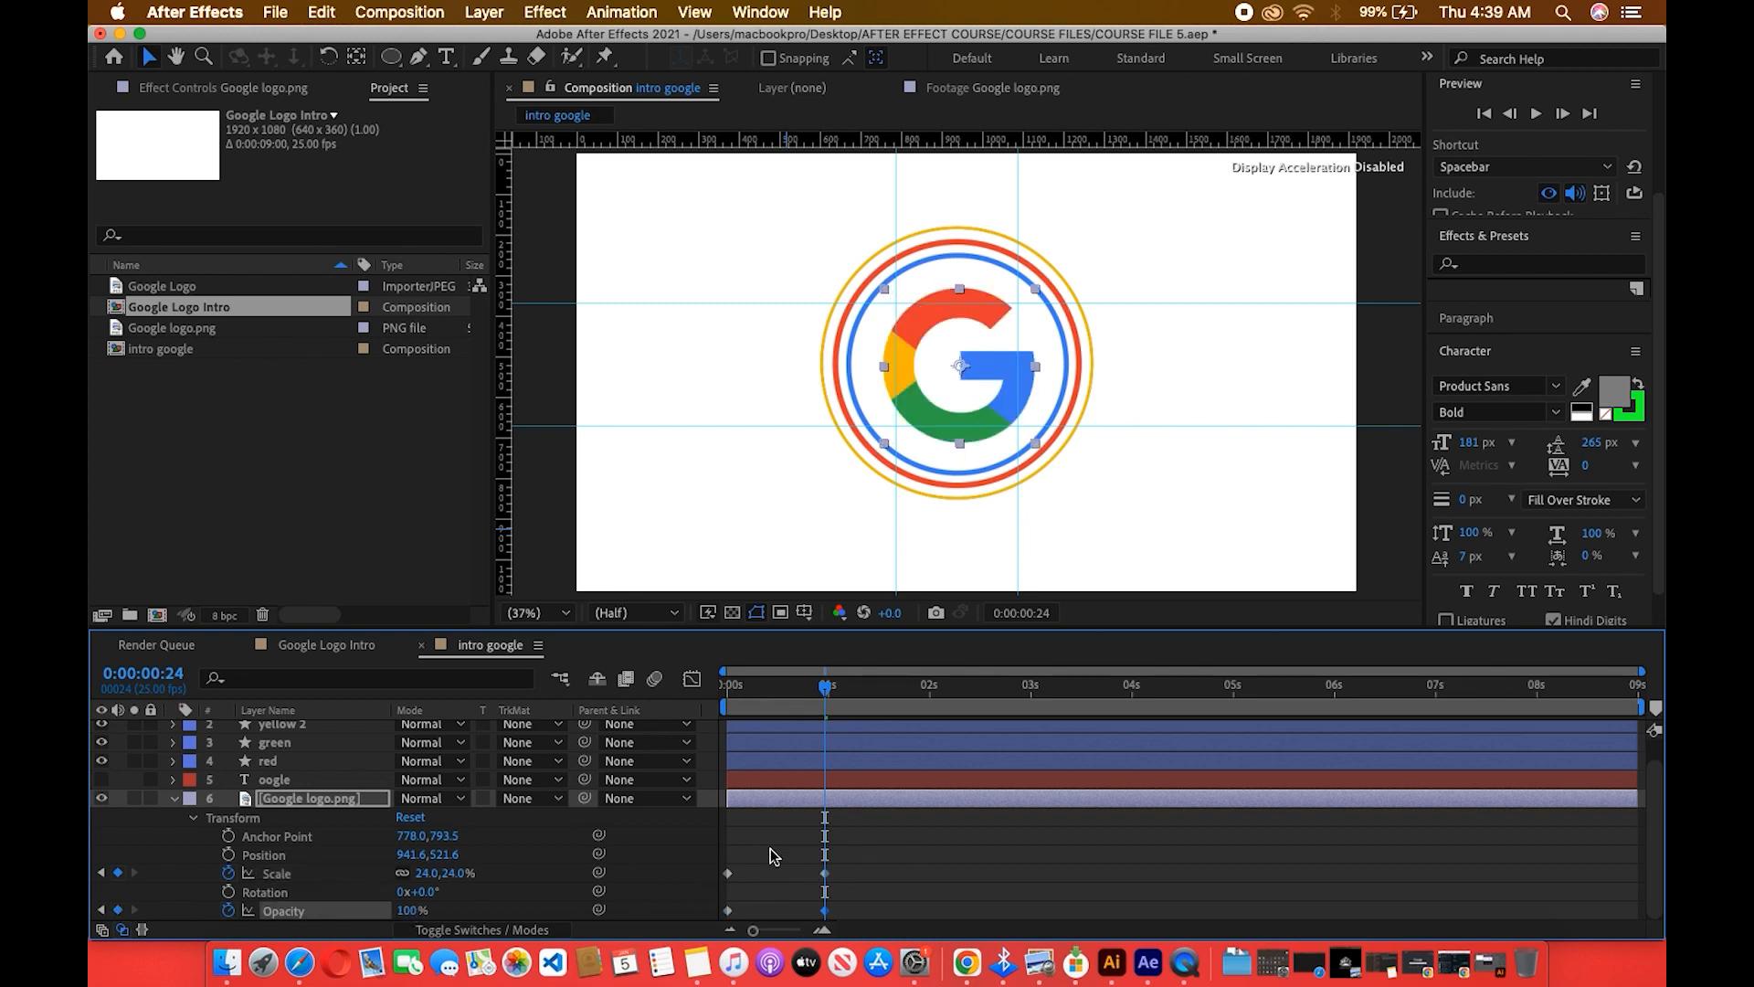
Keyframe the G logo's scale at 13% at 0:00:01:14 and preview the animation from the start.
left_click_drag(828, 687, 886, 707)
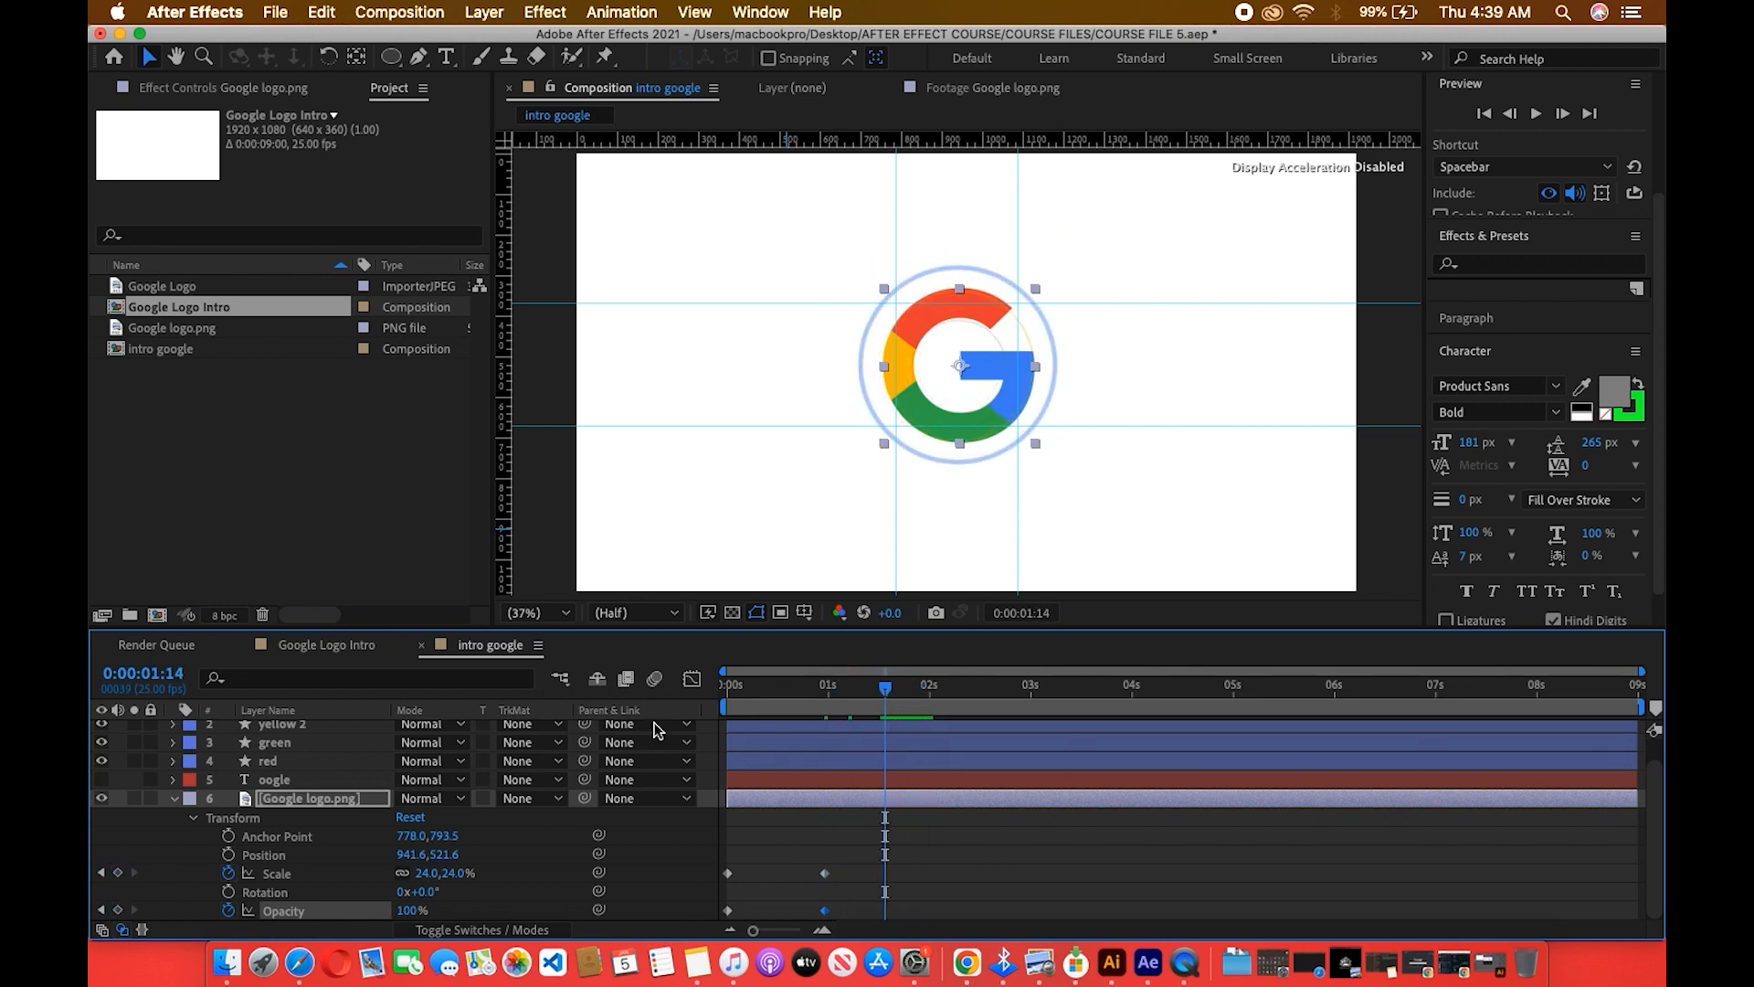
left_click_drag(423, 877, 508, 882)
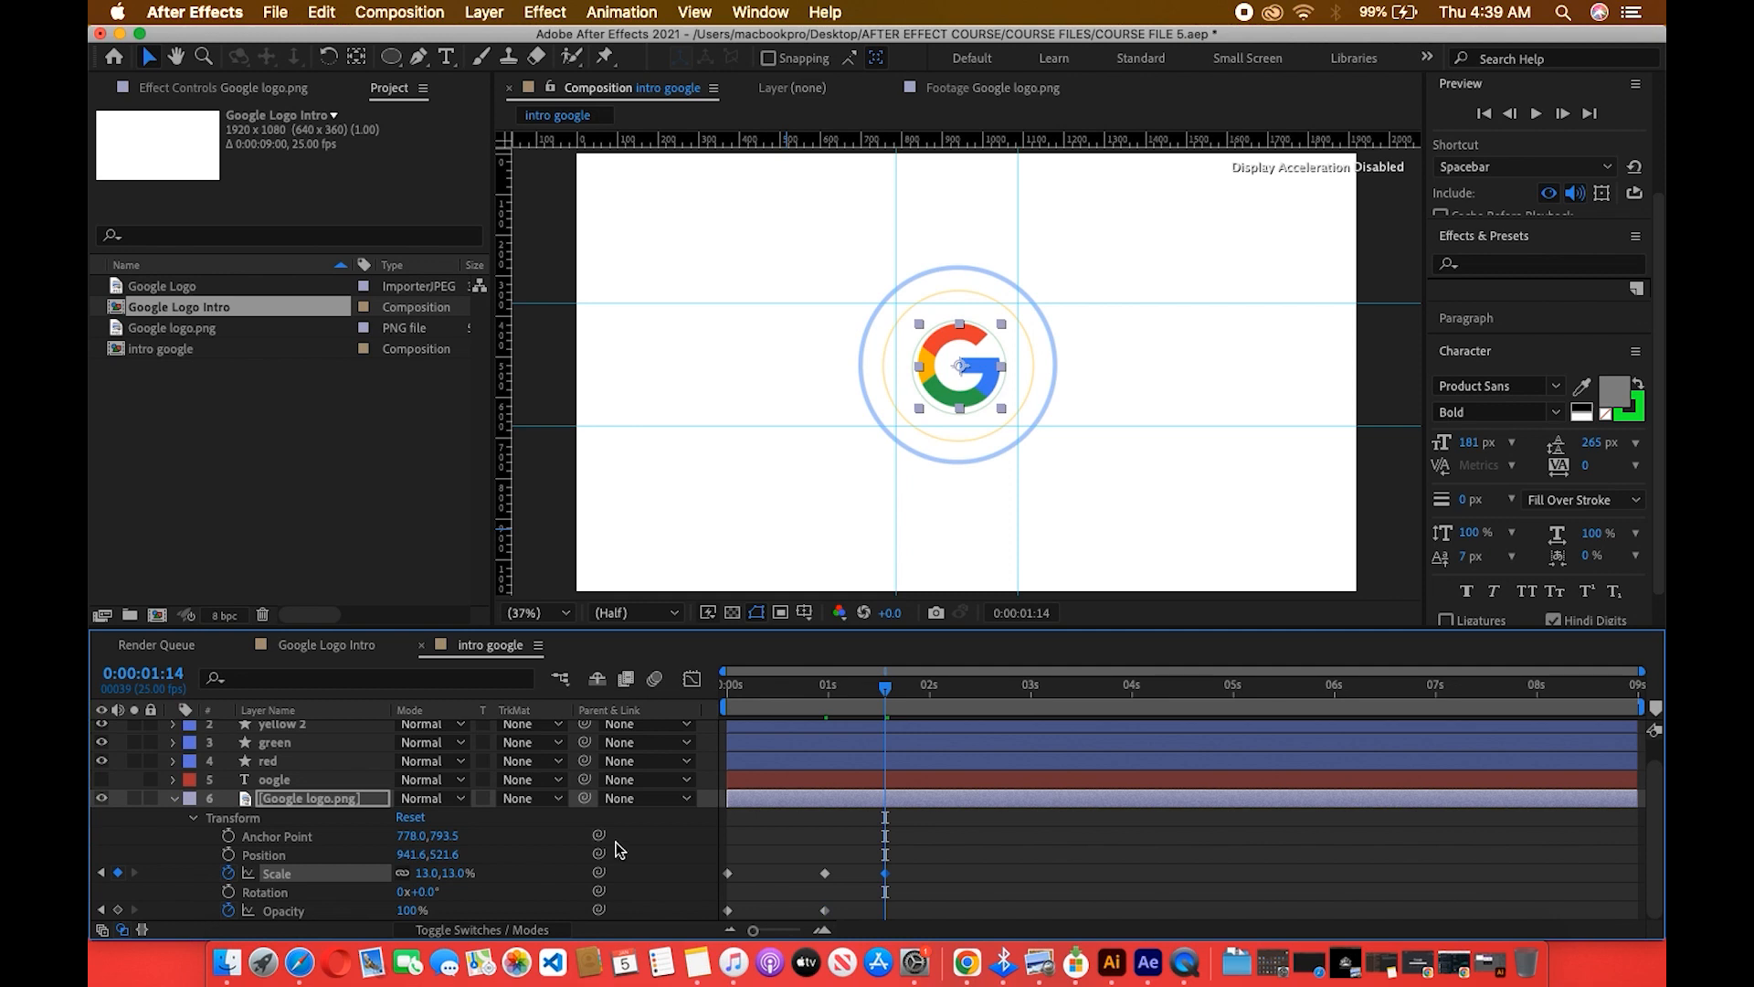
left_click_drag(887, 685, 578, 758)
key("space")
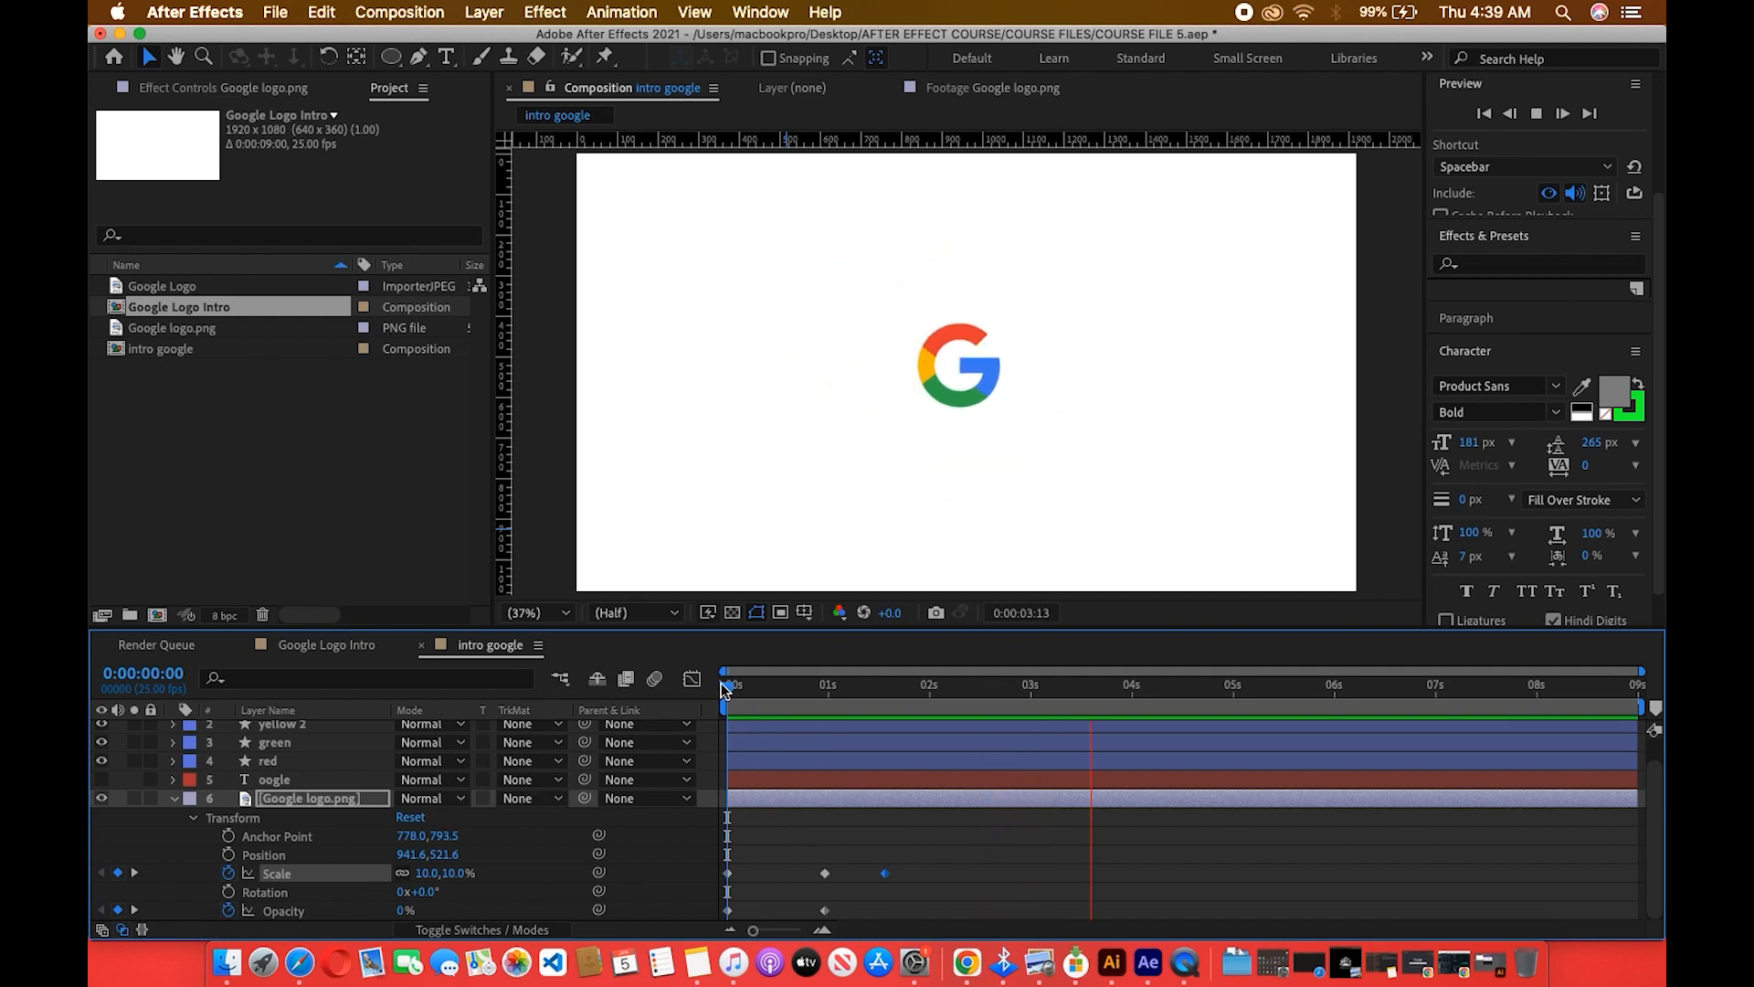
key("space")
key("space")
key("space")
Try moving the G logo's middle scale keyframe earlier to about 0:00:00:12 and preview the animation.
left_click_drag(819, 875, 777, 875)
key("space")
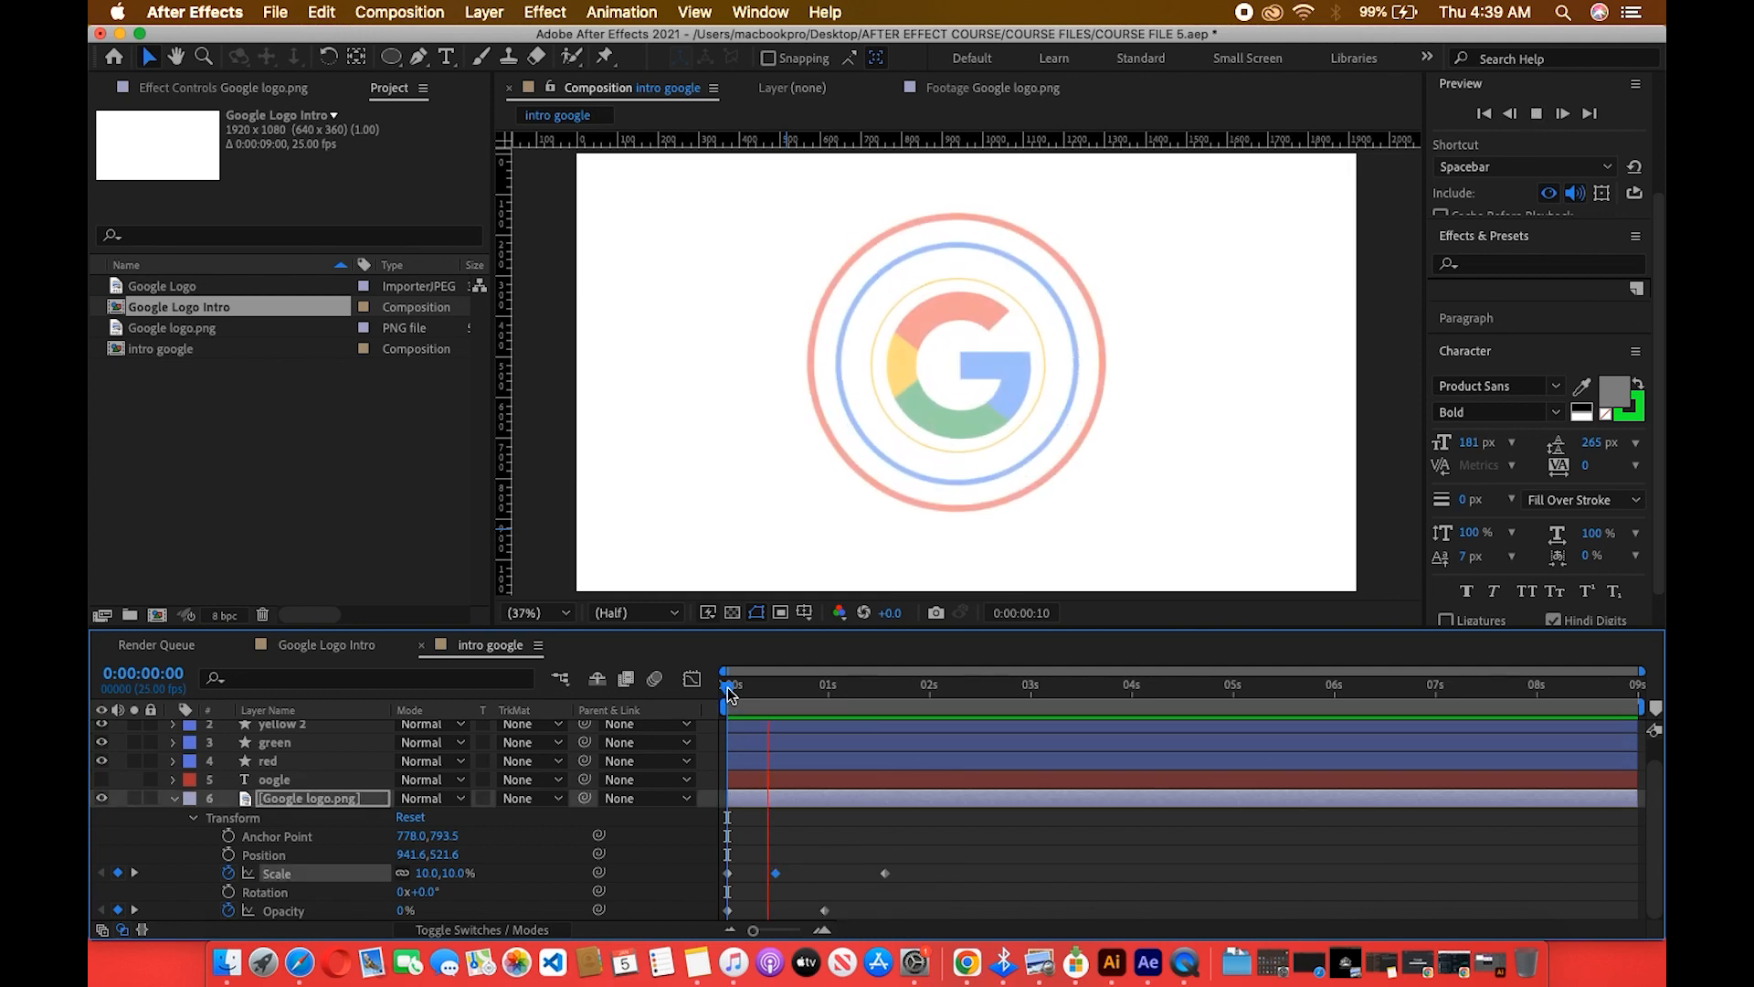
key("space")
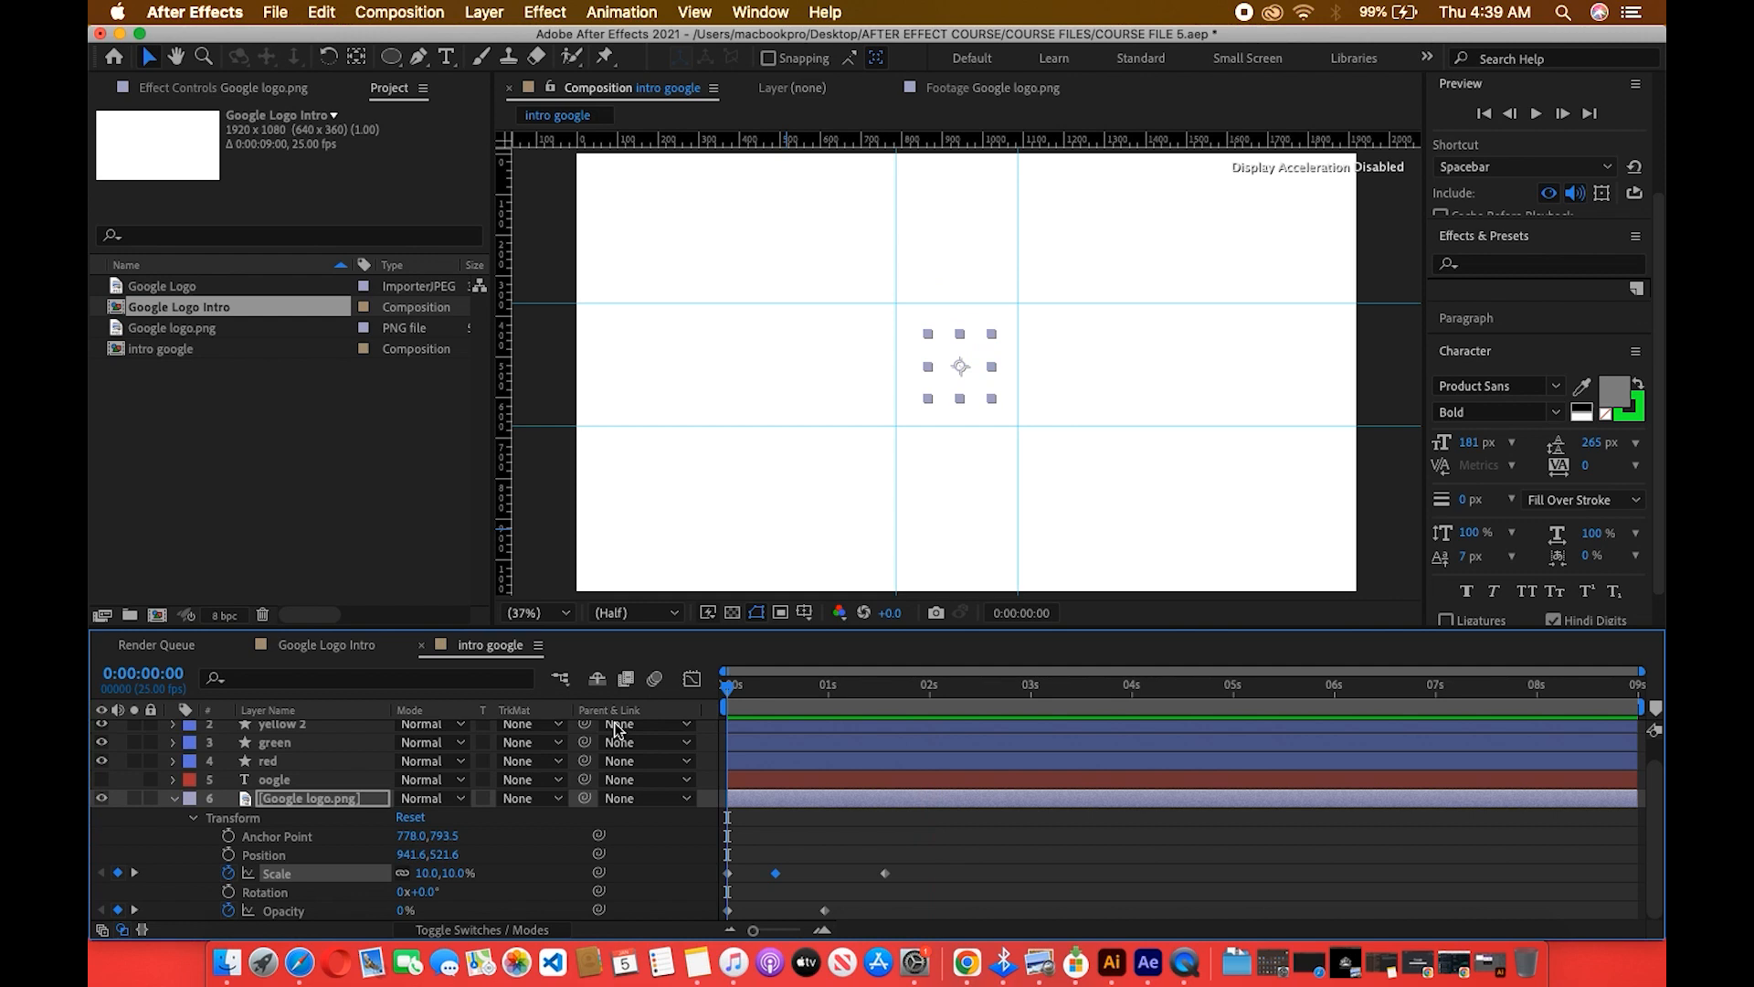
key("space")
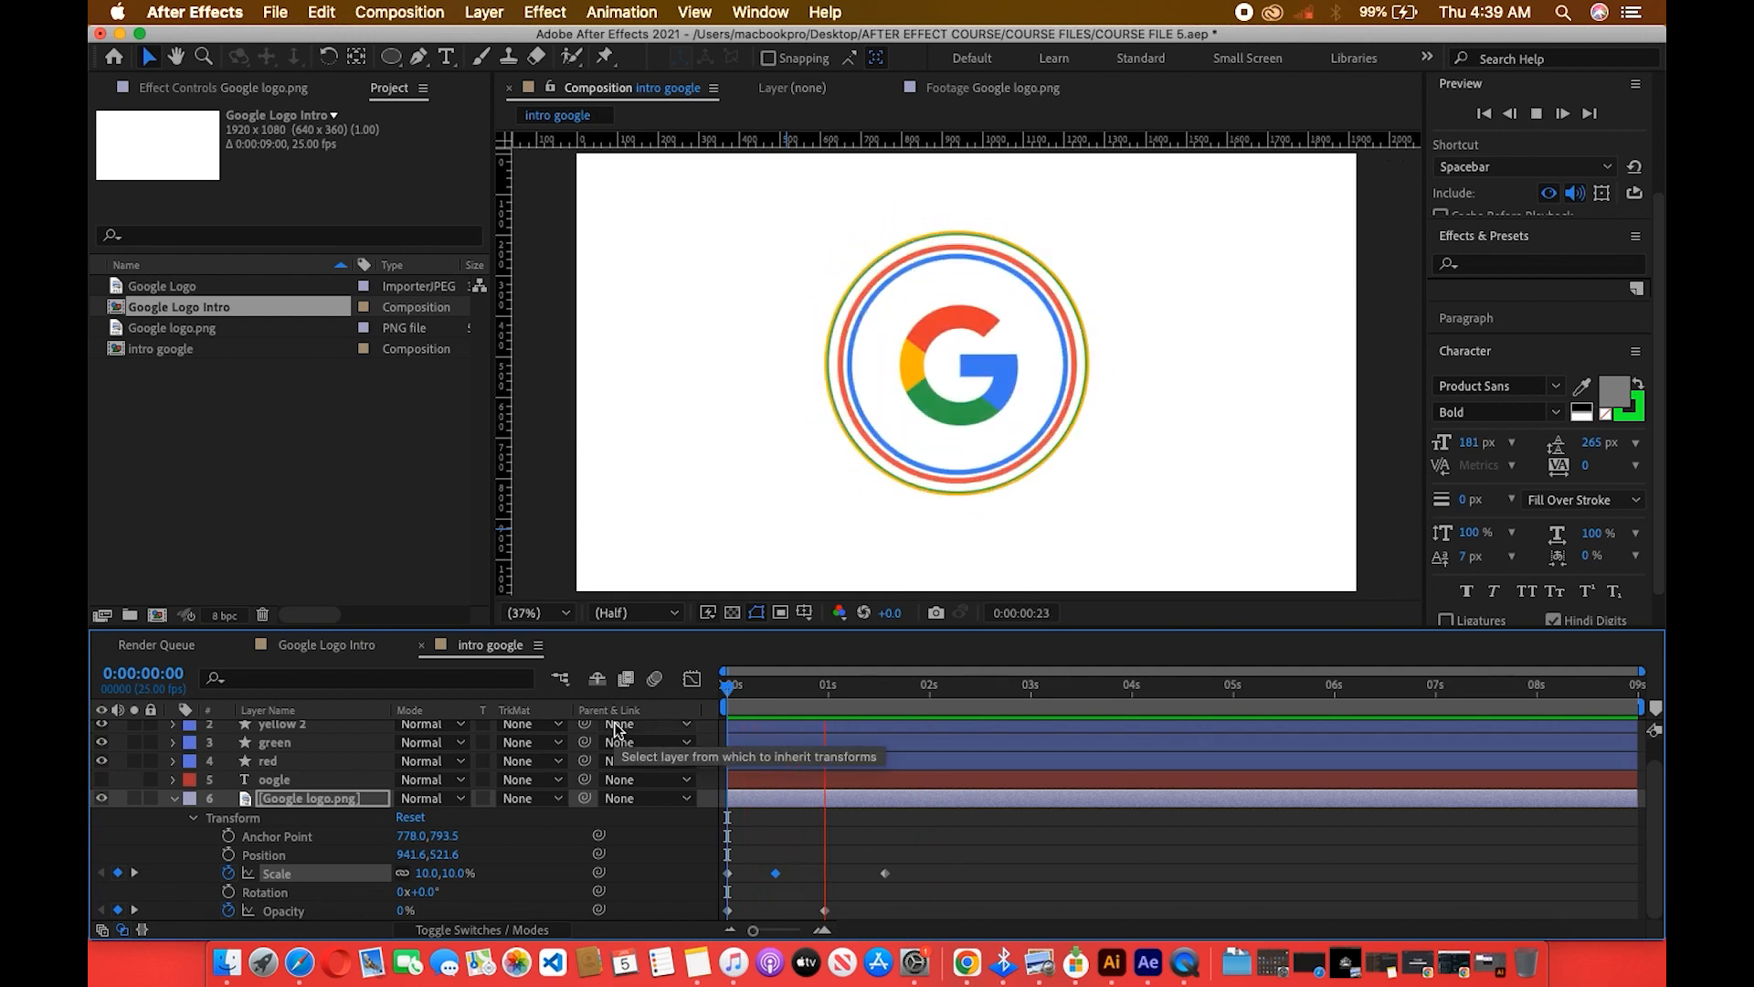
key("space")
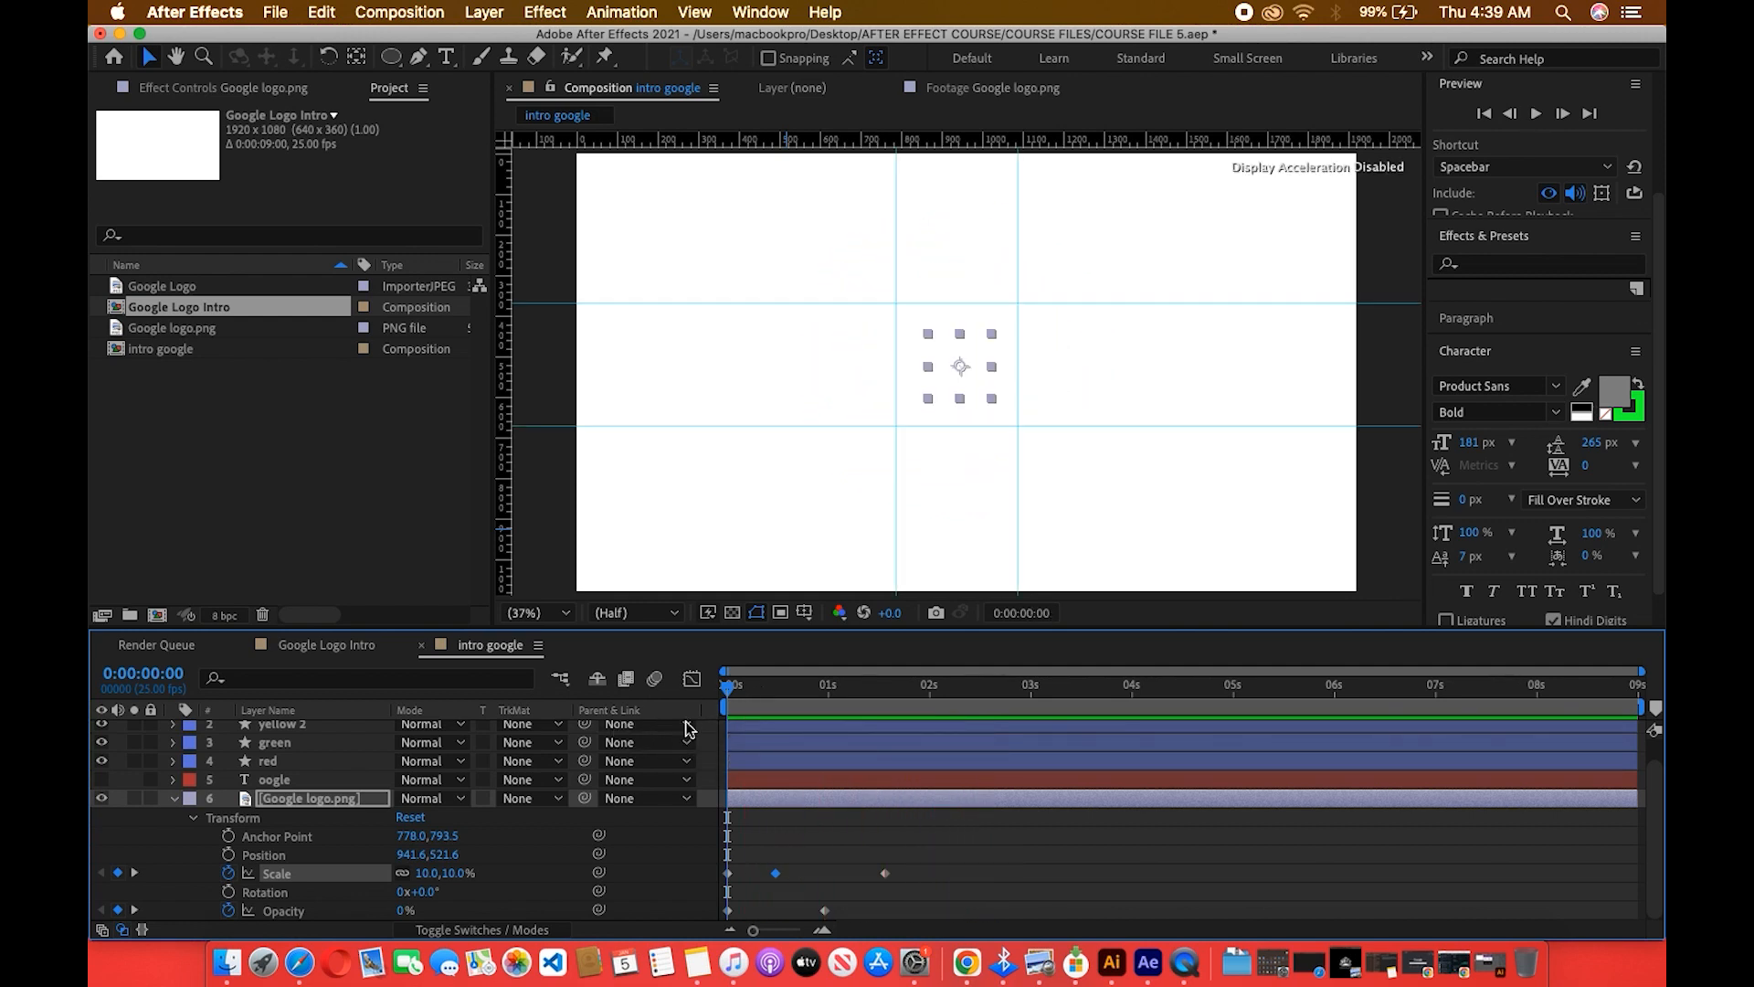
Move the G logo's middle scale keyframe to about 0:00:00:04 and preview the logo with the circles repeatedly.
left_click_drag(775, 878, 743, 877)
key("space")
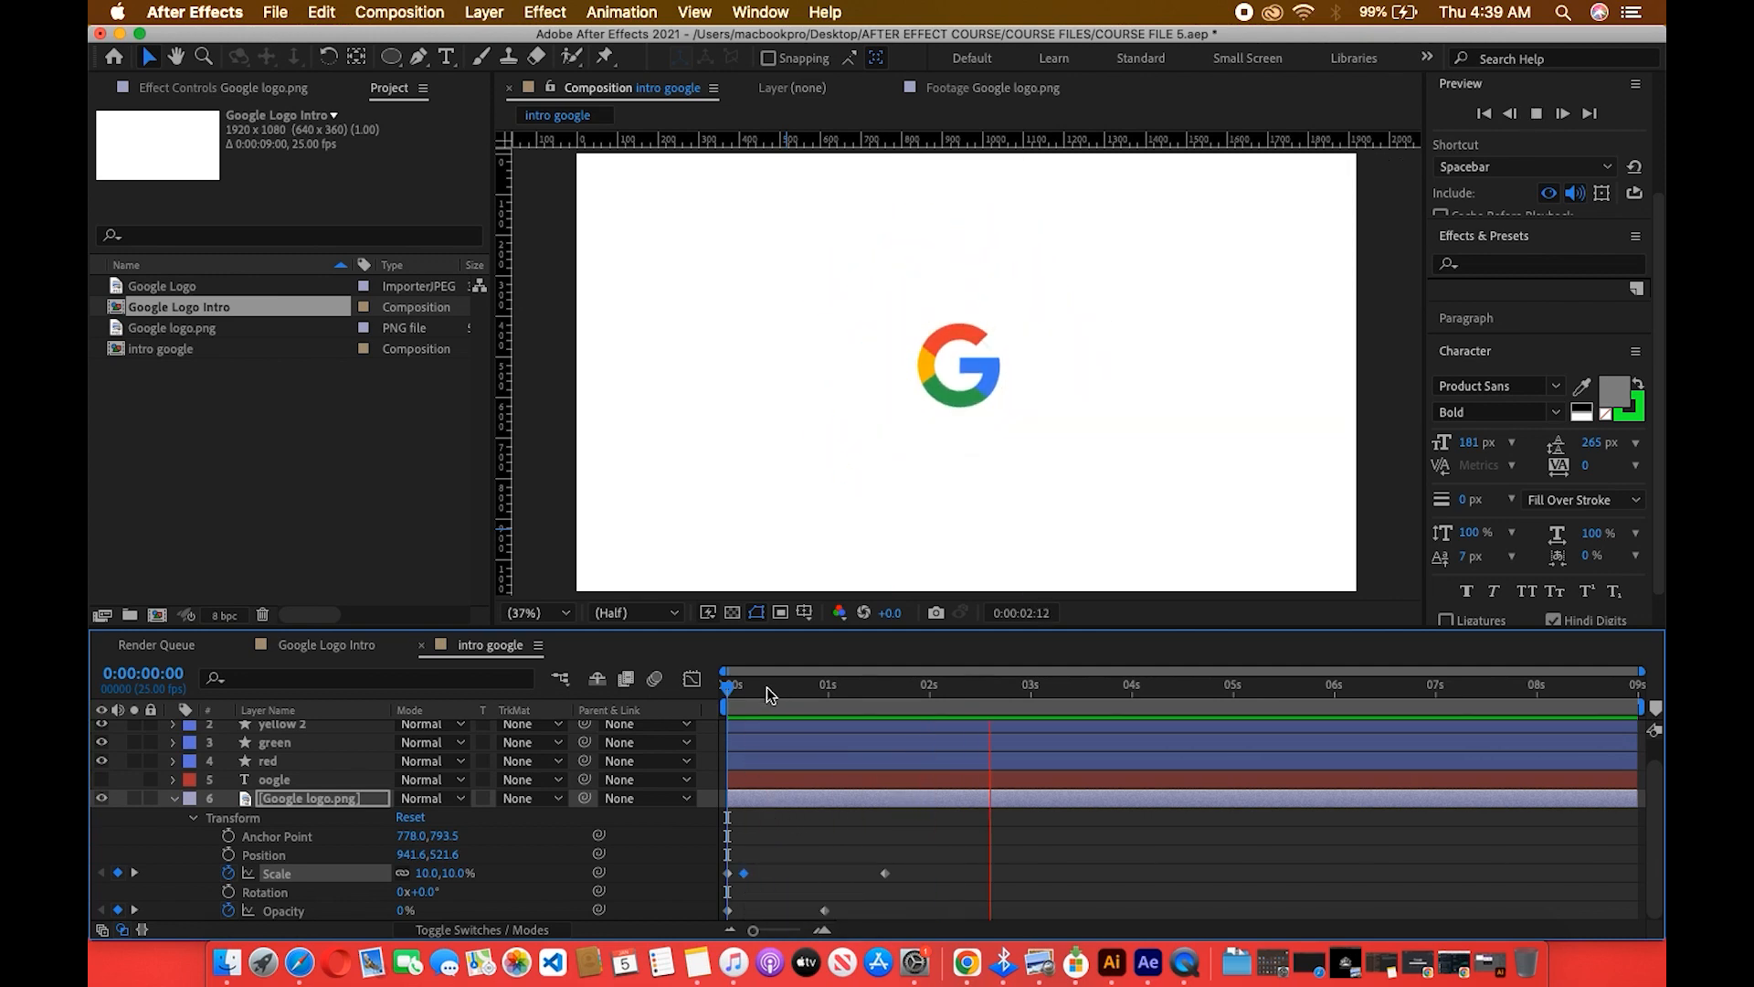
key("space")
key("space")
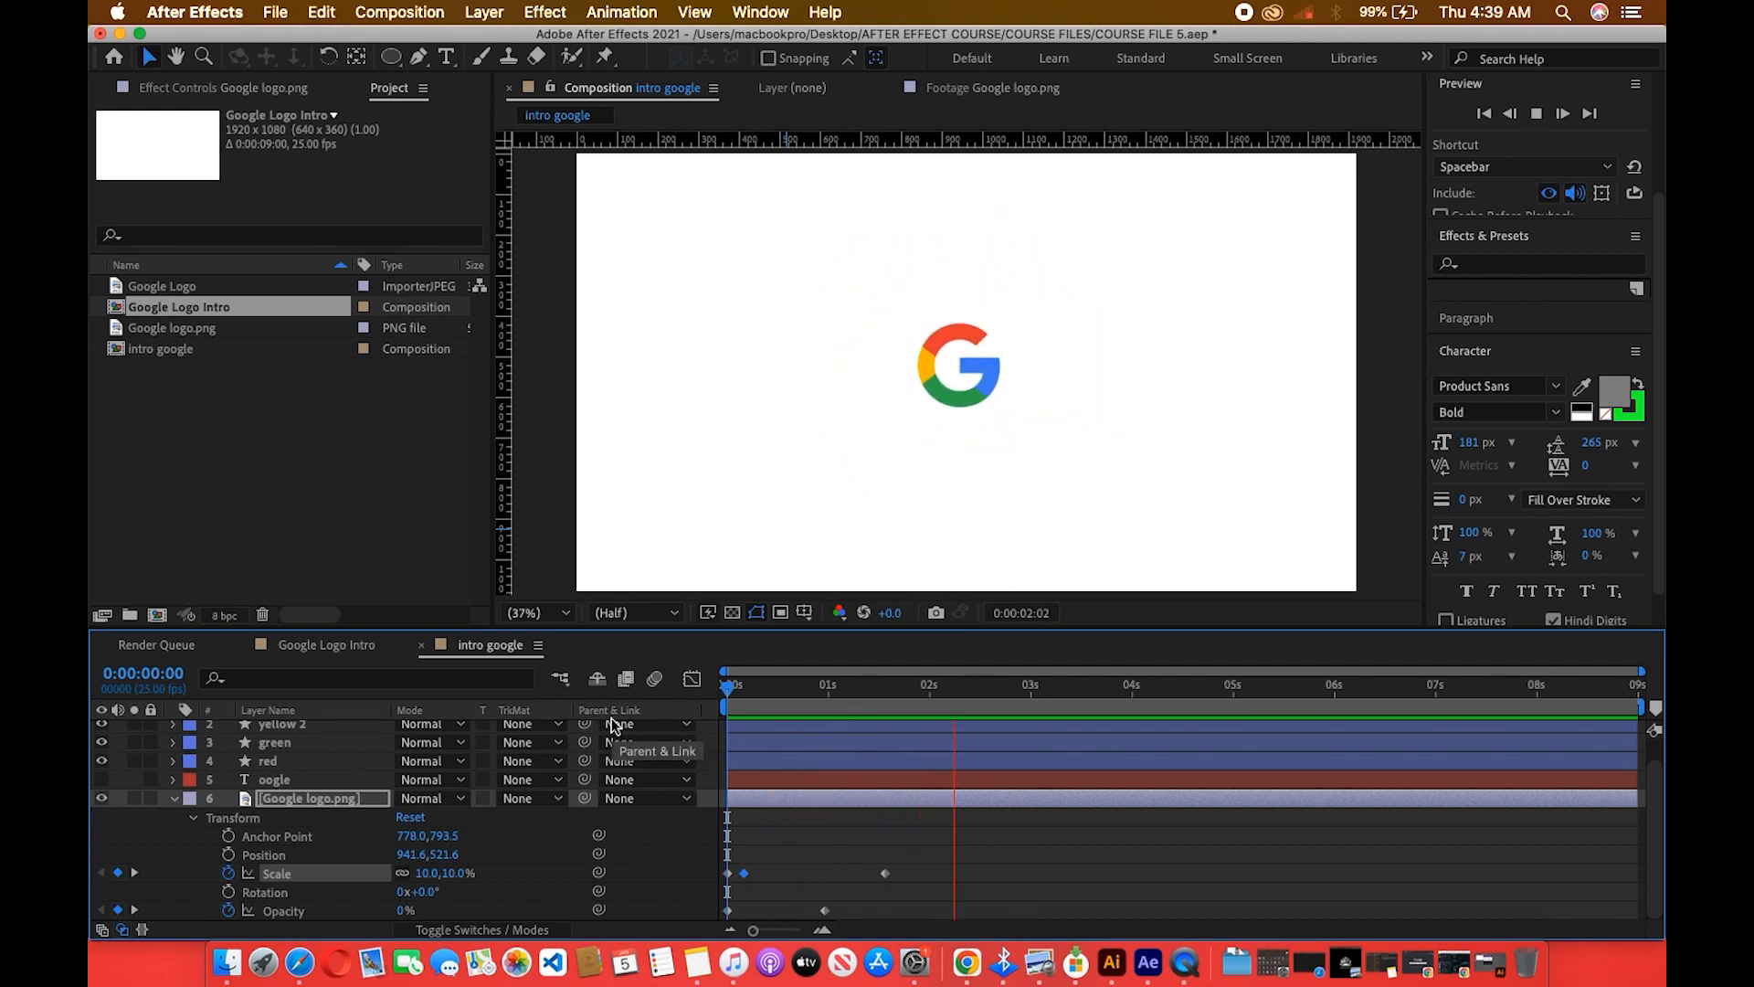
key("space")
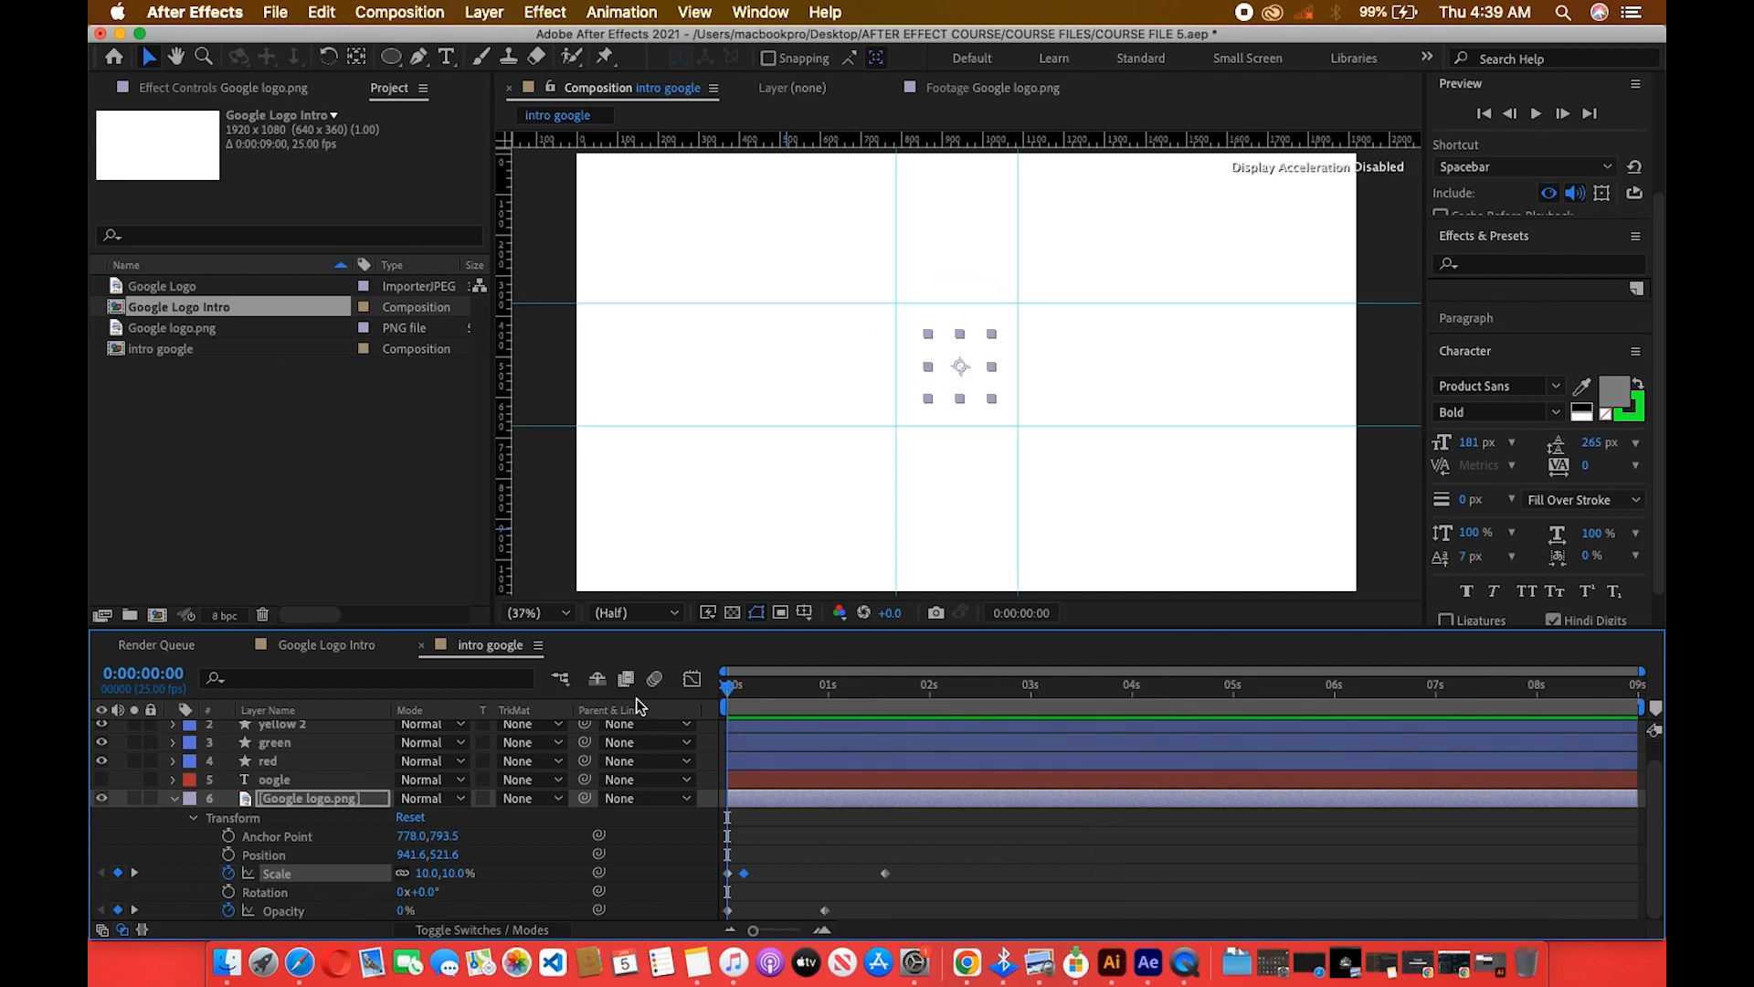
key("space")
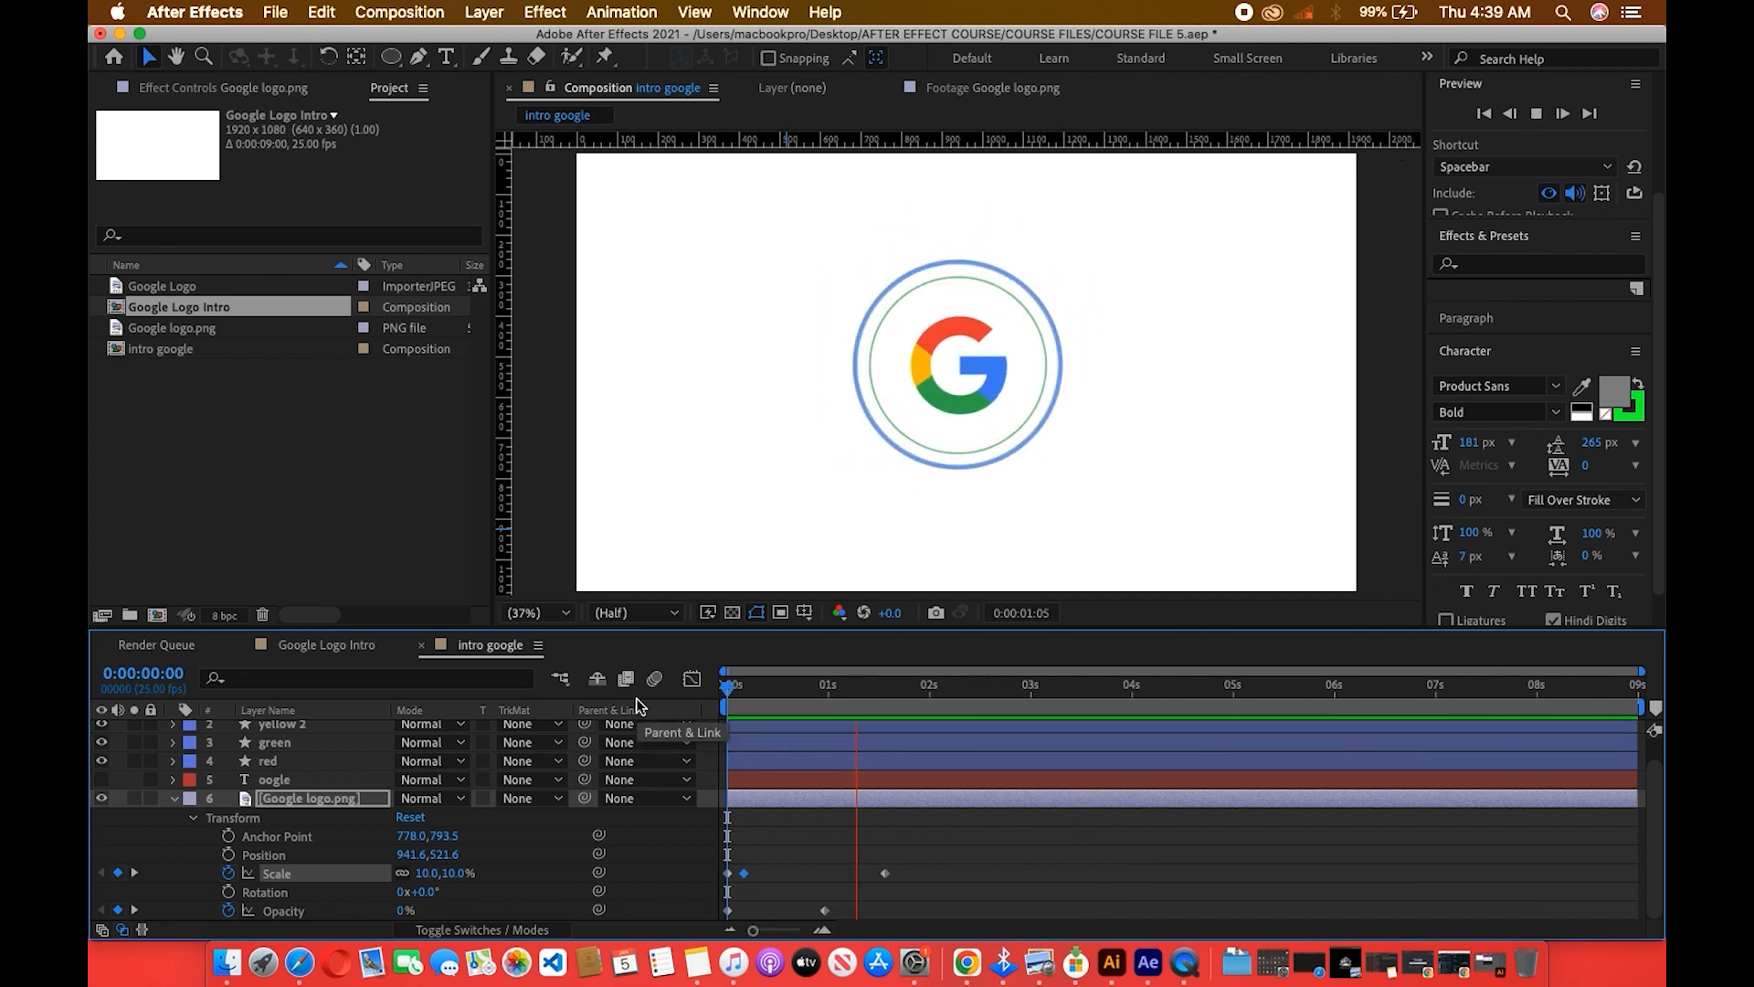
key("space")
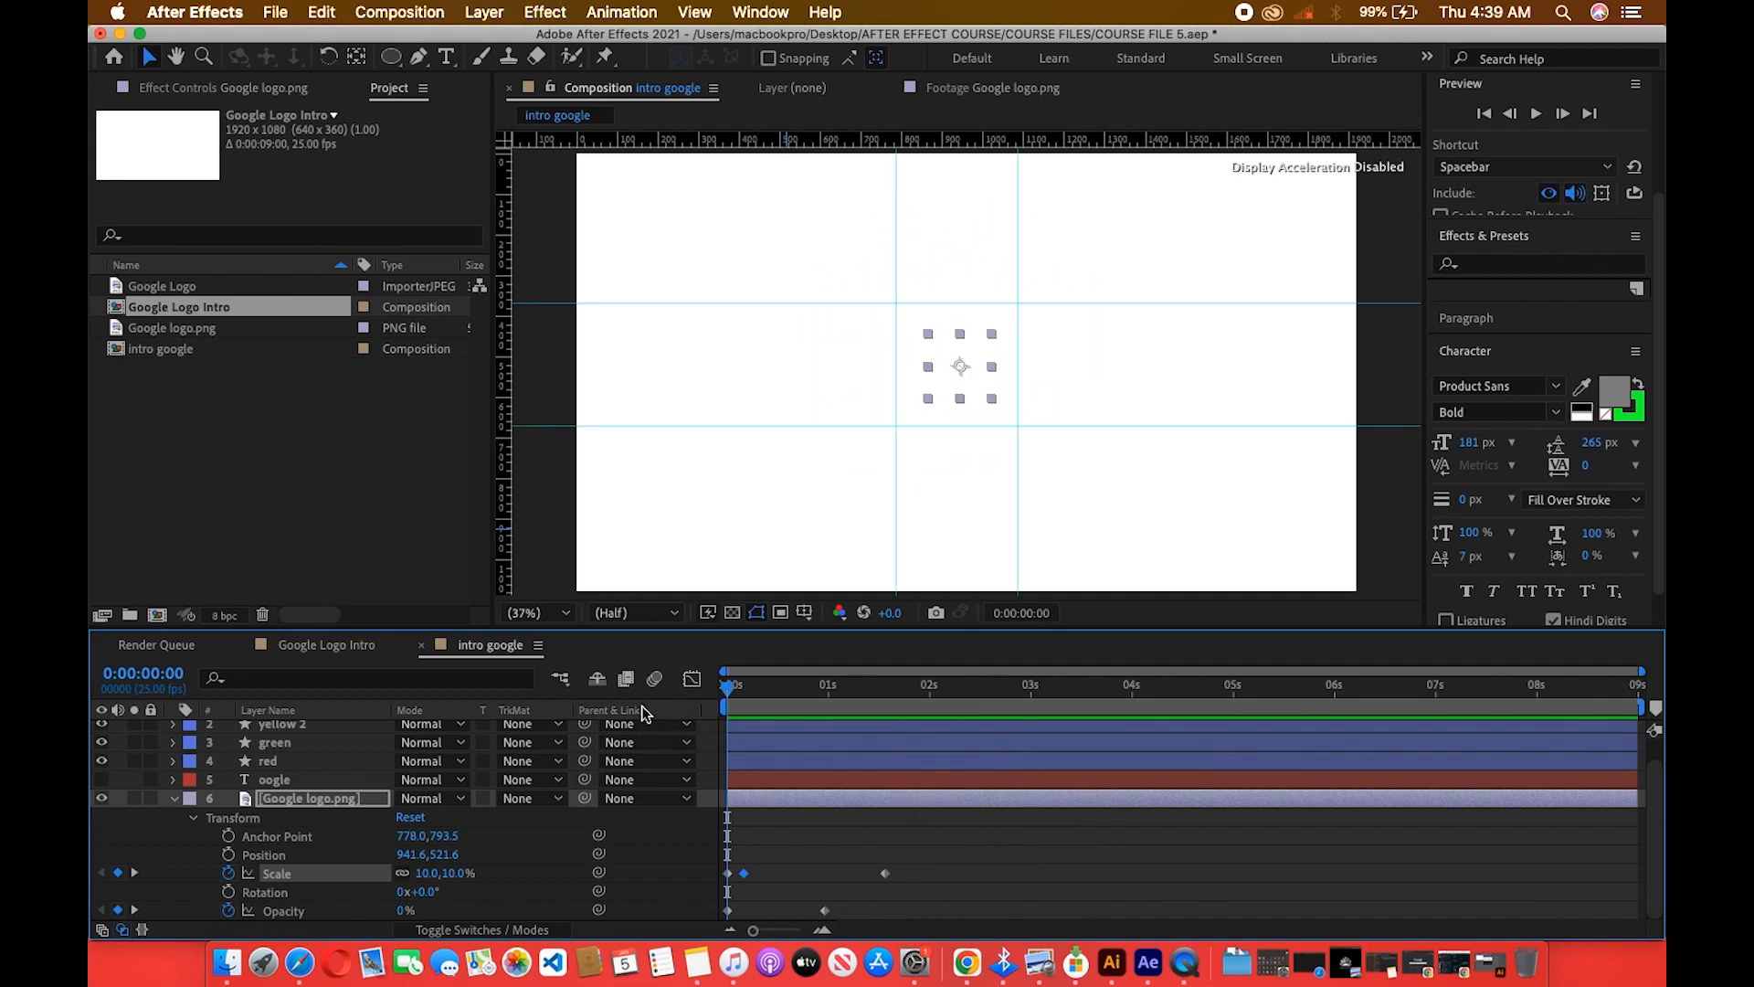
key("space")
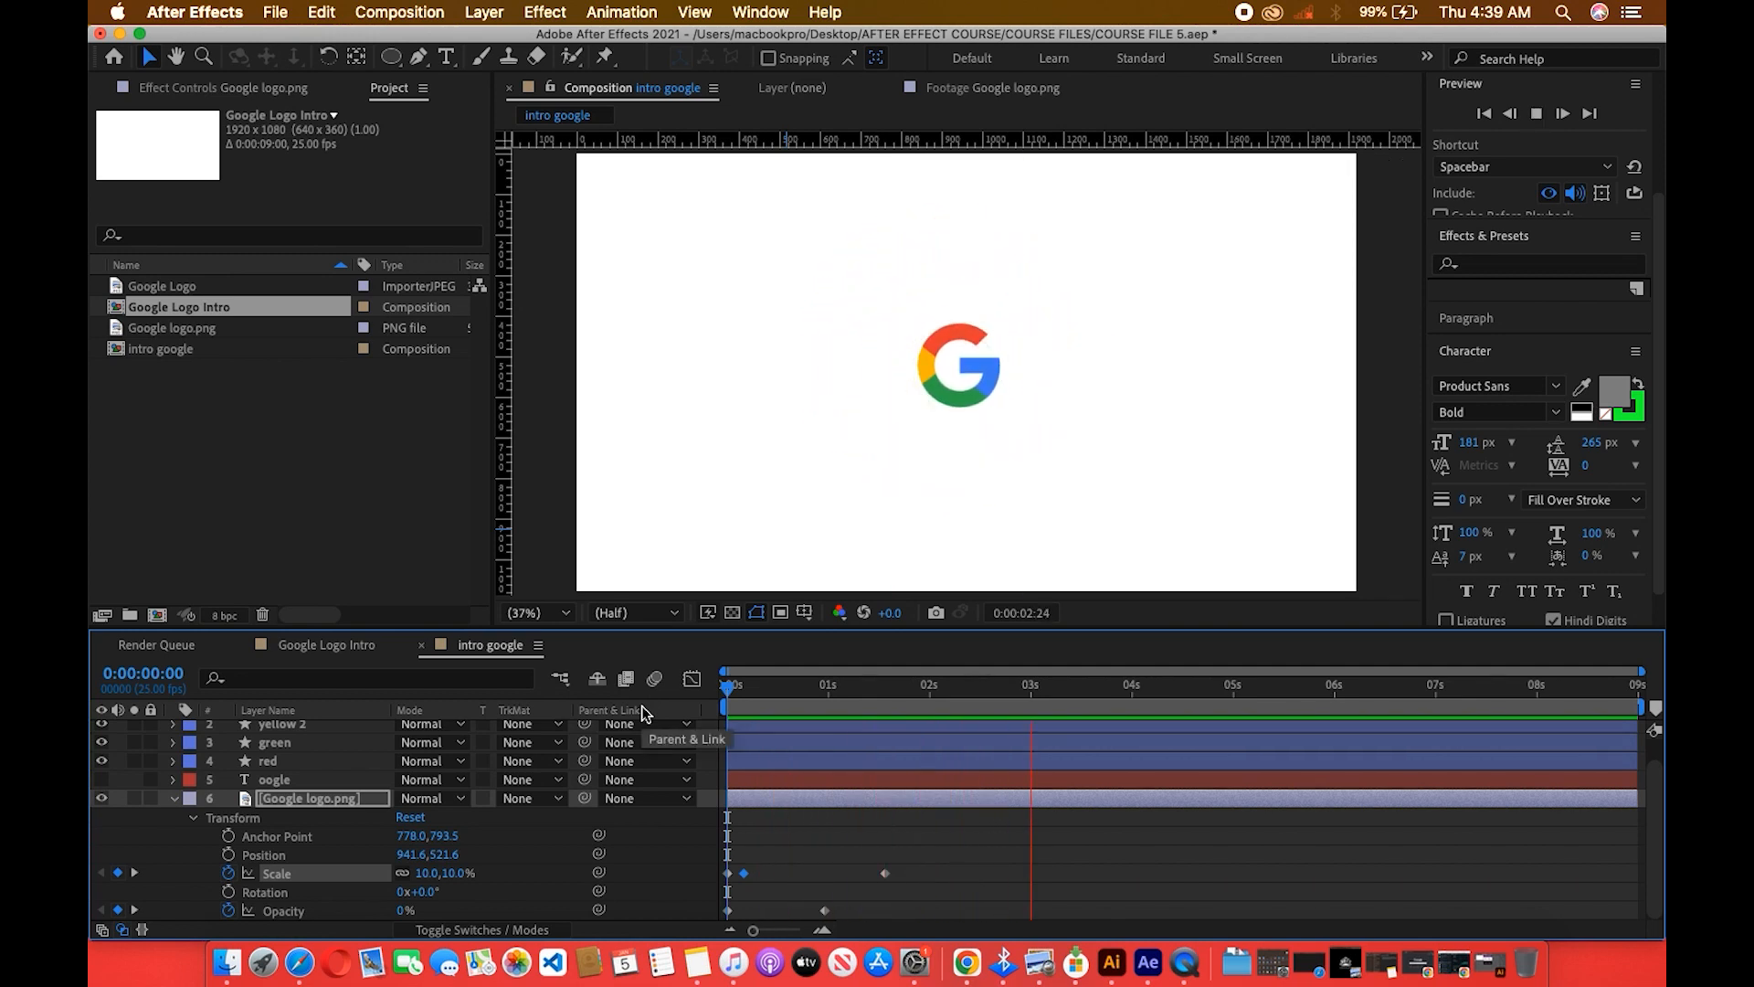
Preview the circles and G logo animation from the start several times.
left_click(728, 702)
key("space")
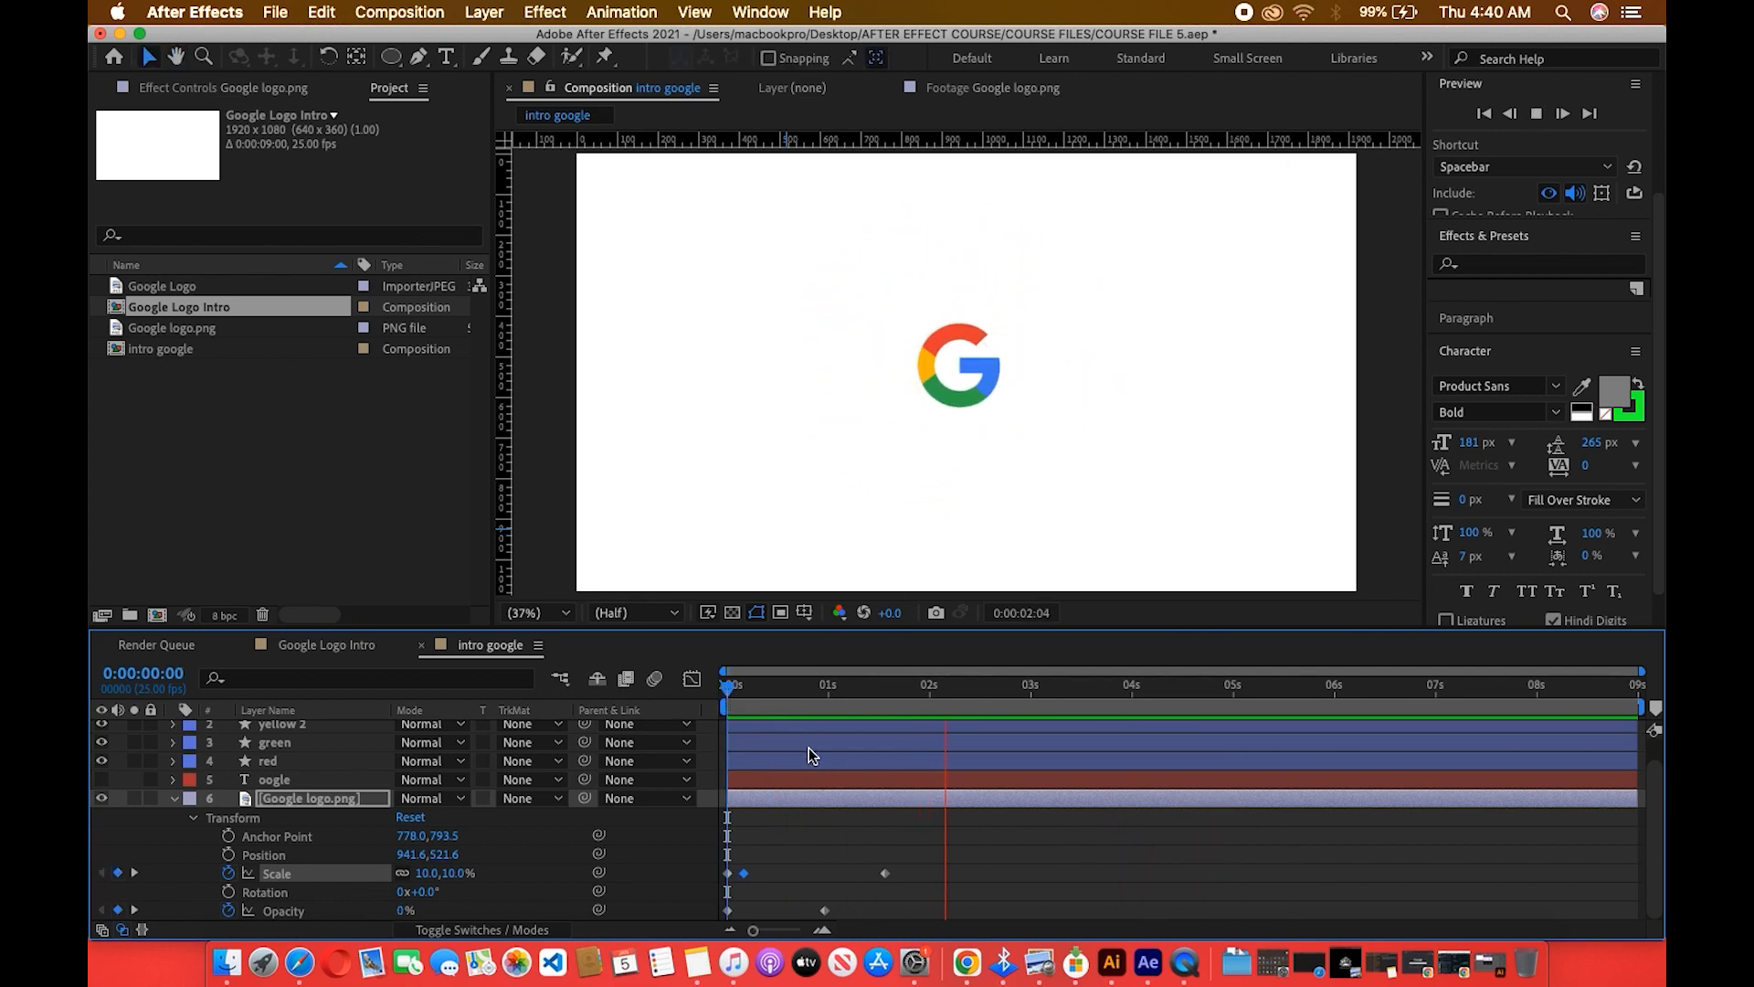
key("space")
key("space")
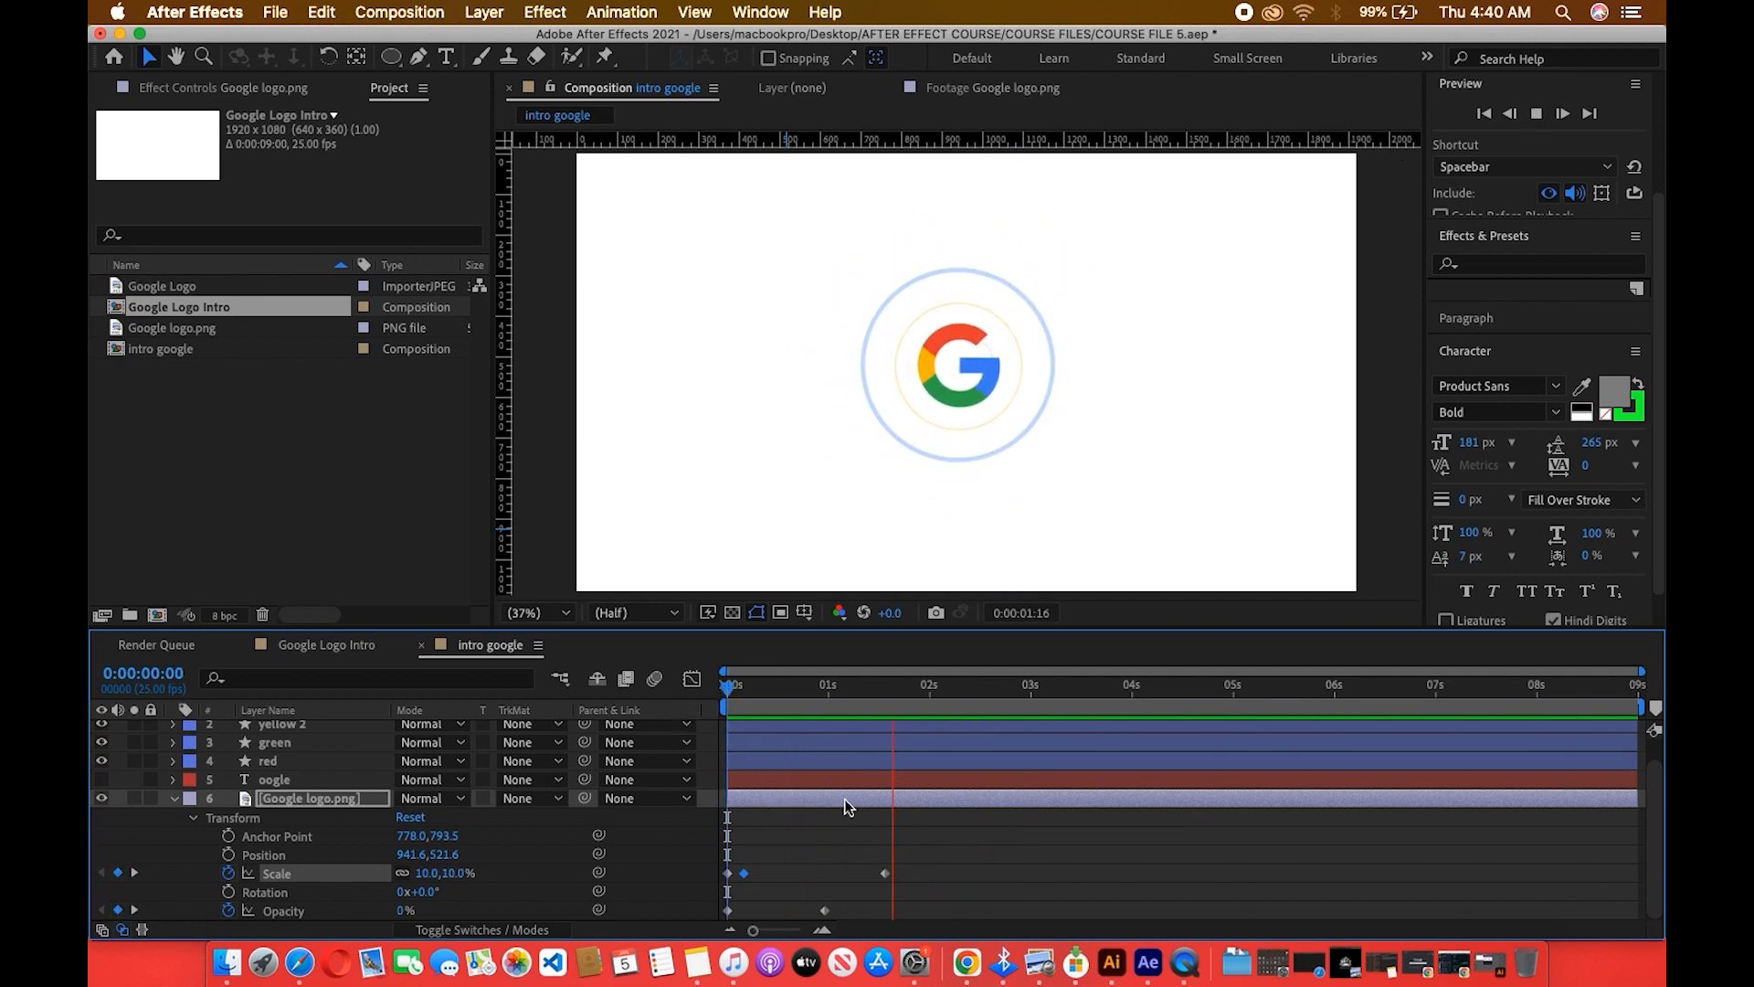
key("space")
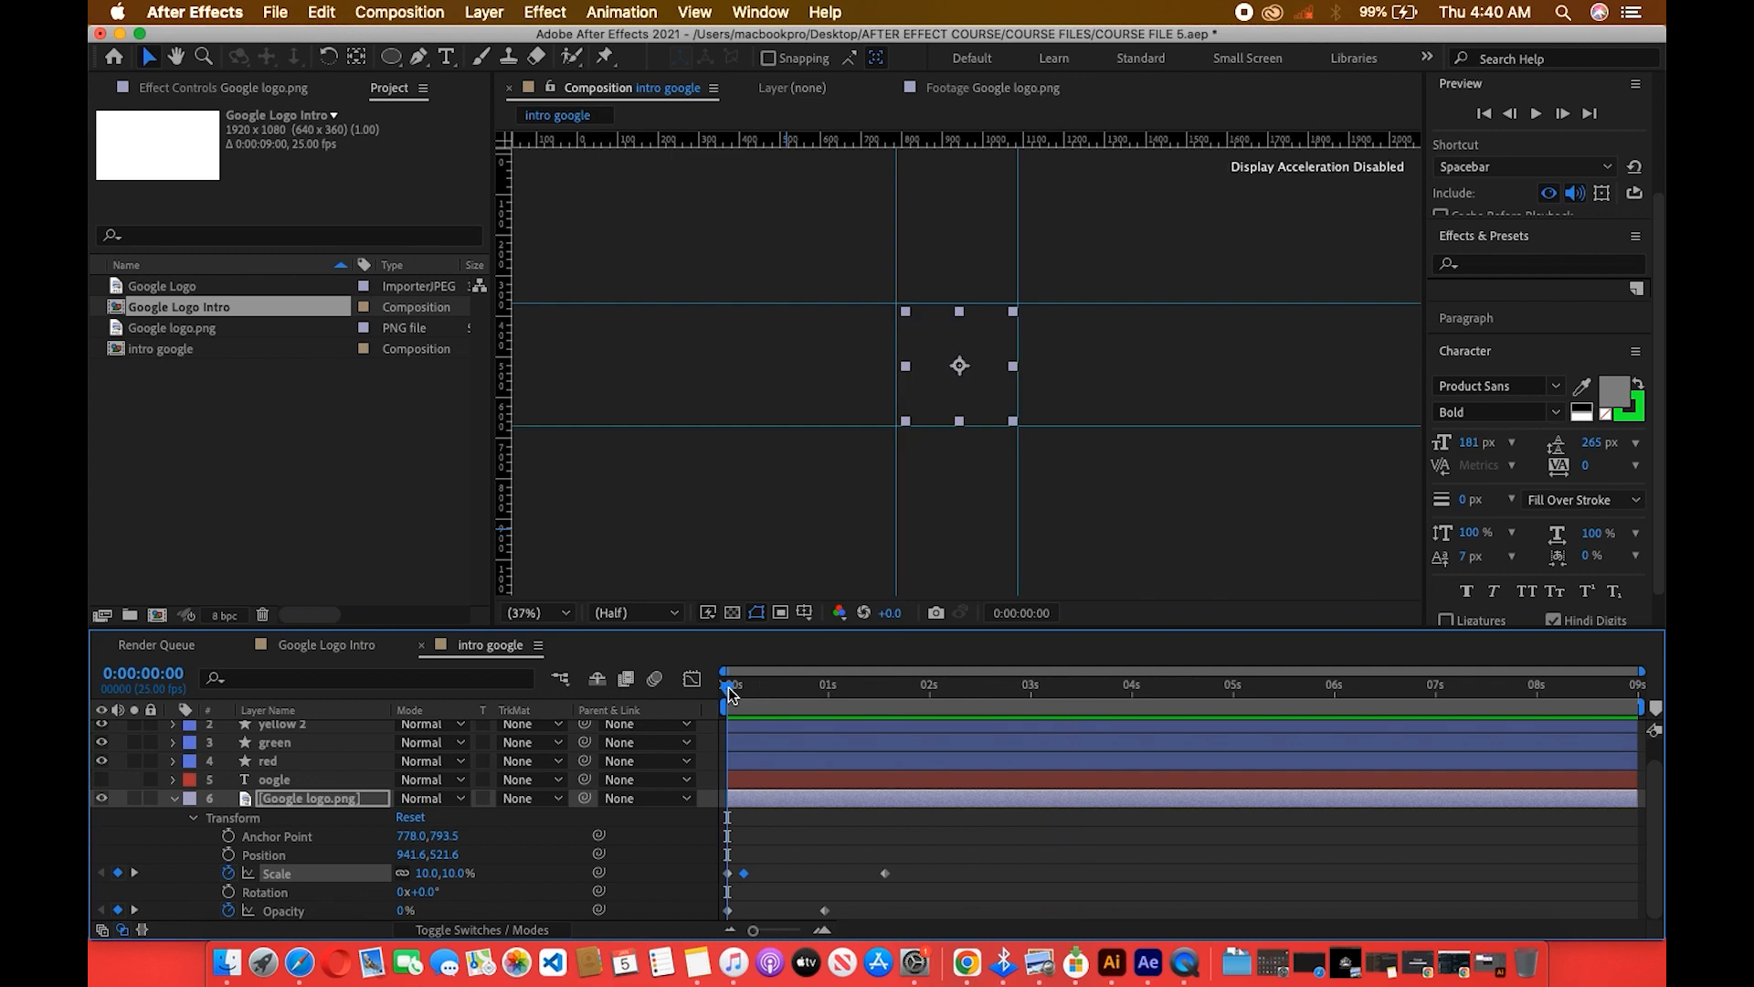
Collapse the Google logo.png layer's properties and scrub the animation between the start and 0:00:01:11.
left_click(167, 806)
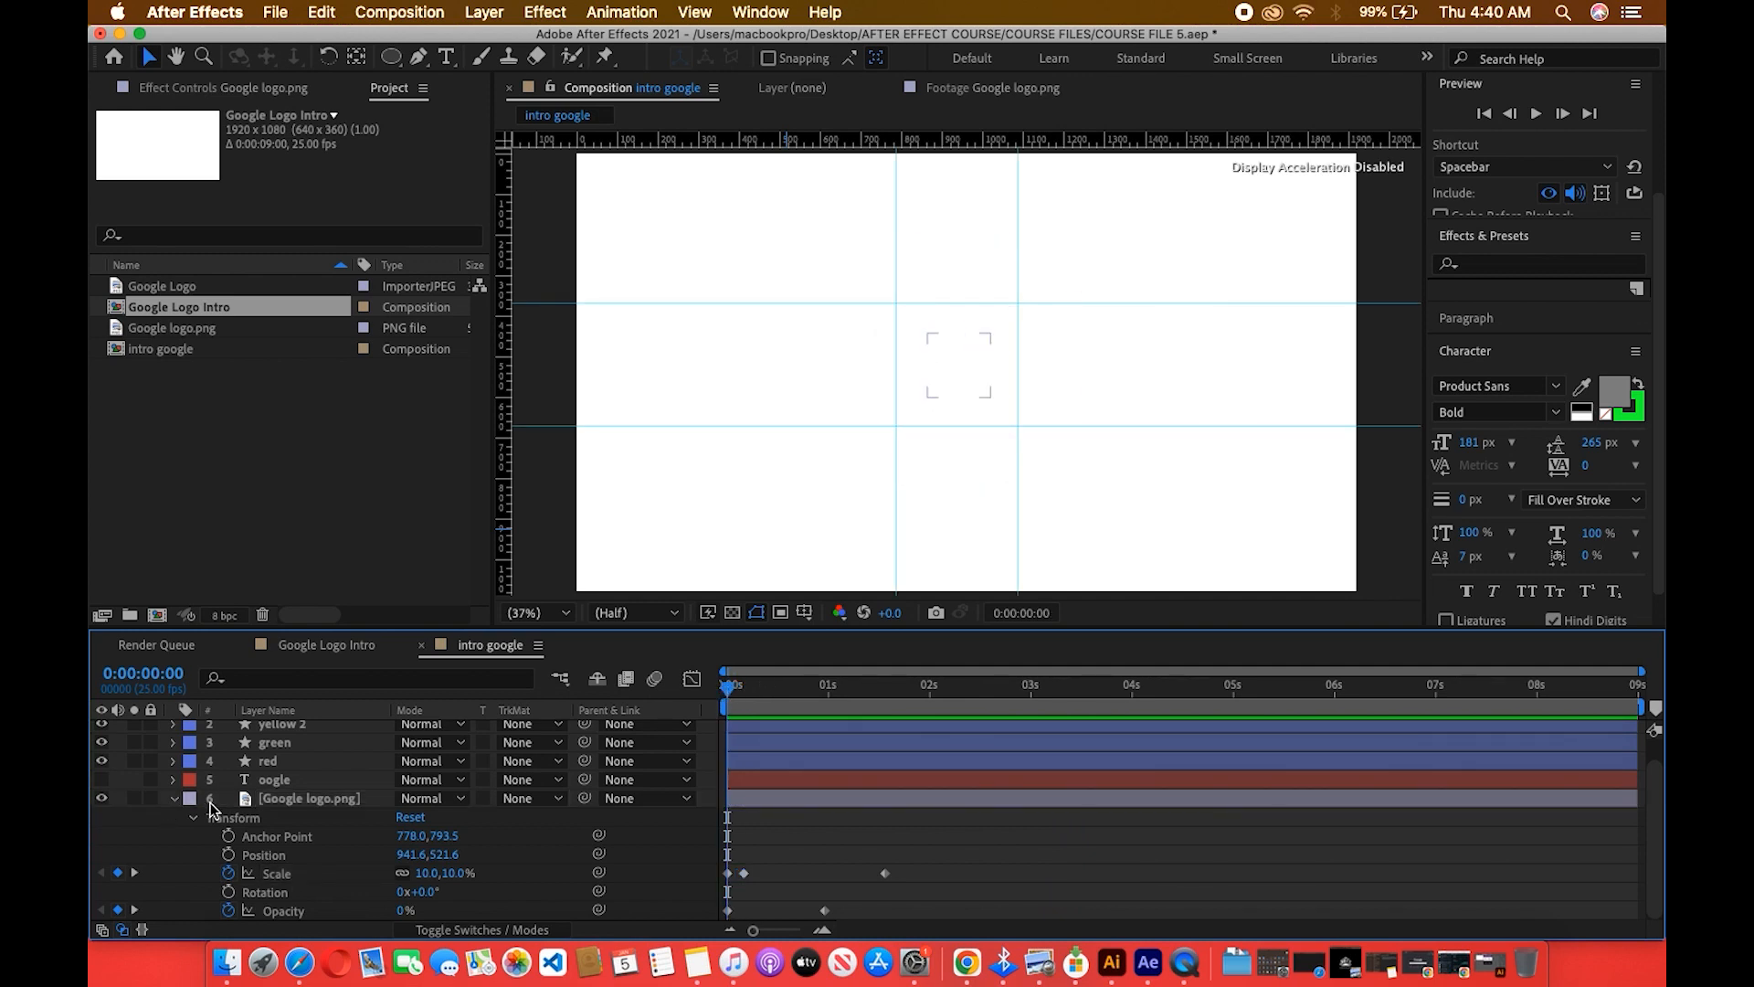
left_click(175, 800)
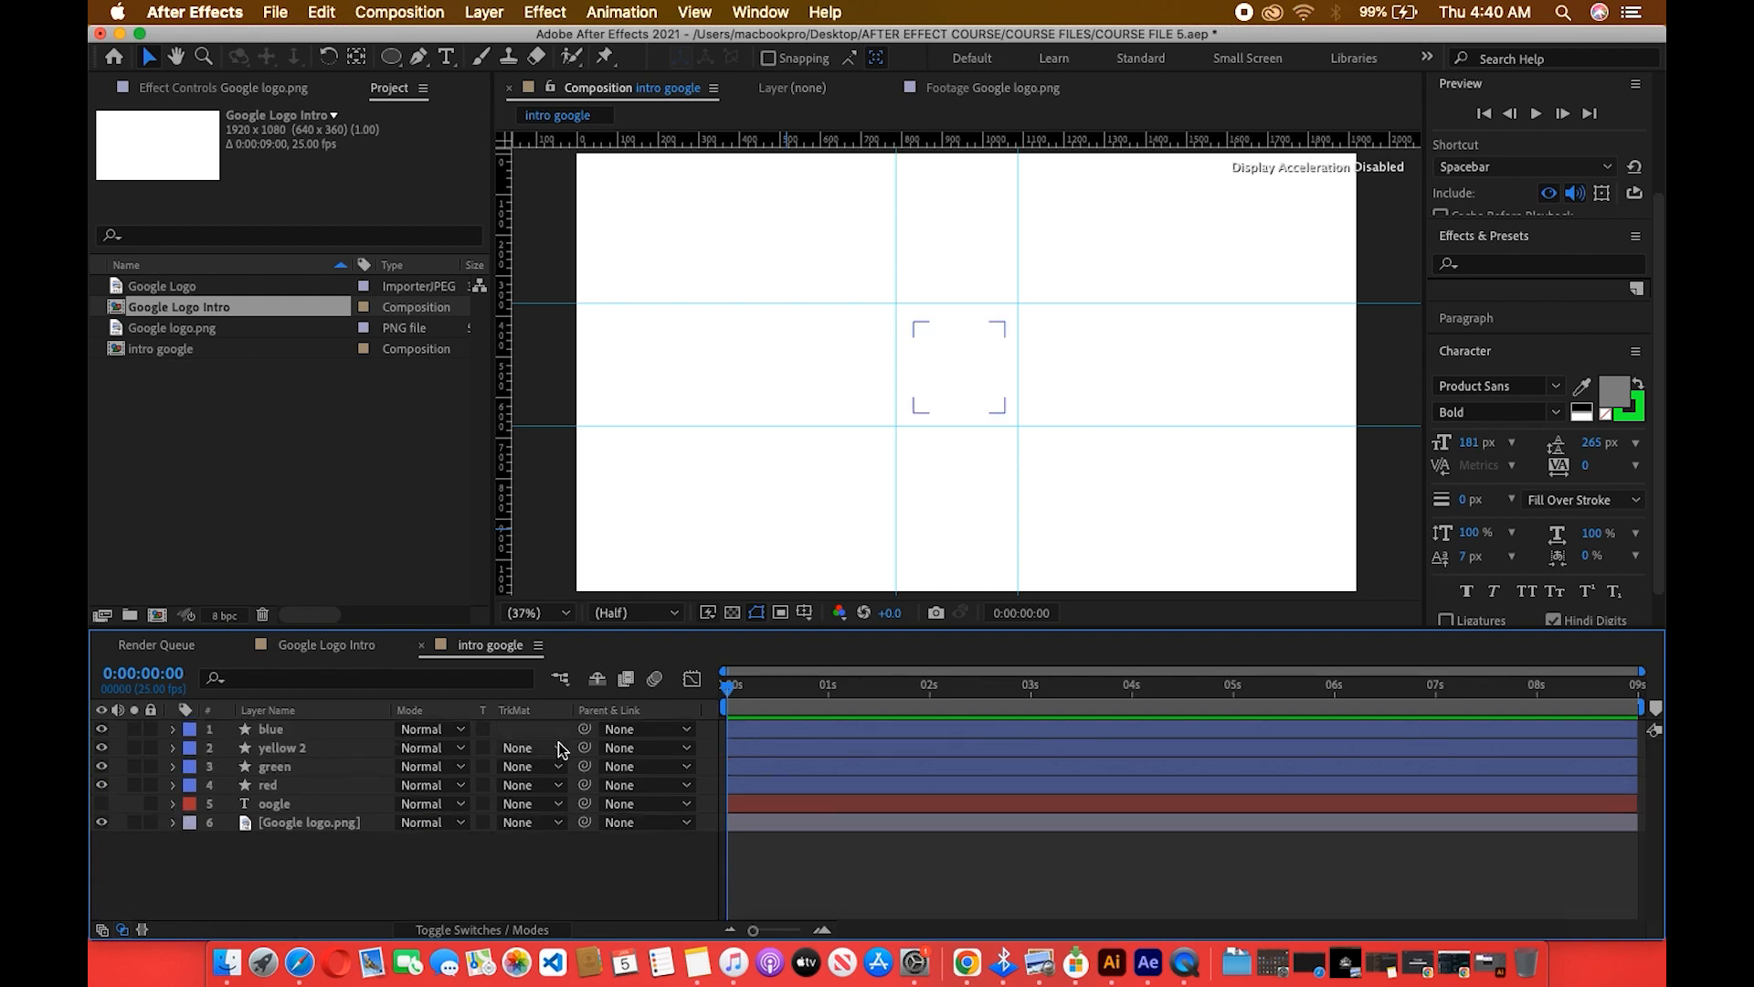
left_click_drag(722, 693, 755, 692)
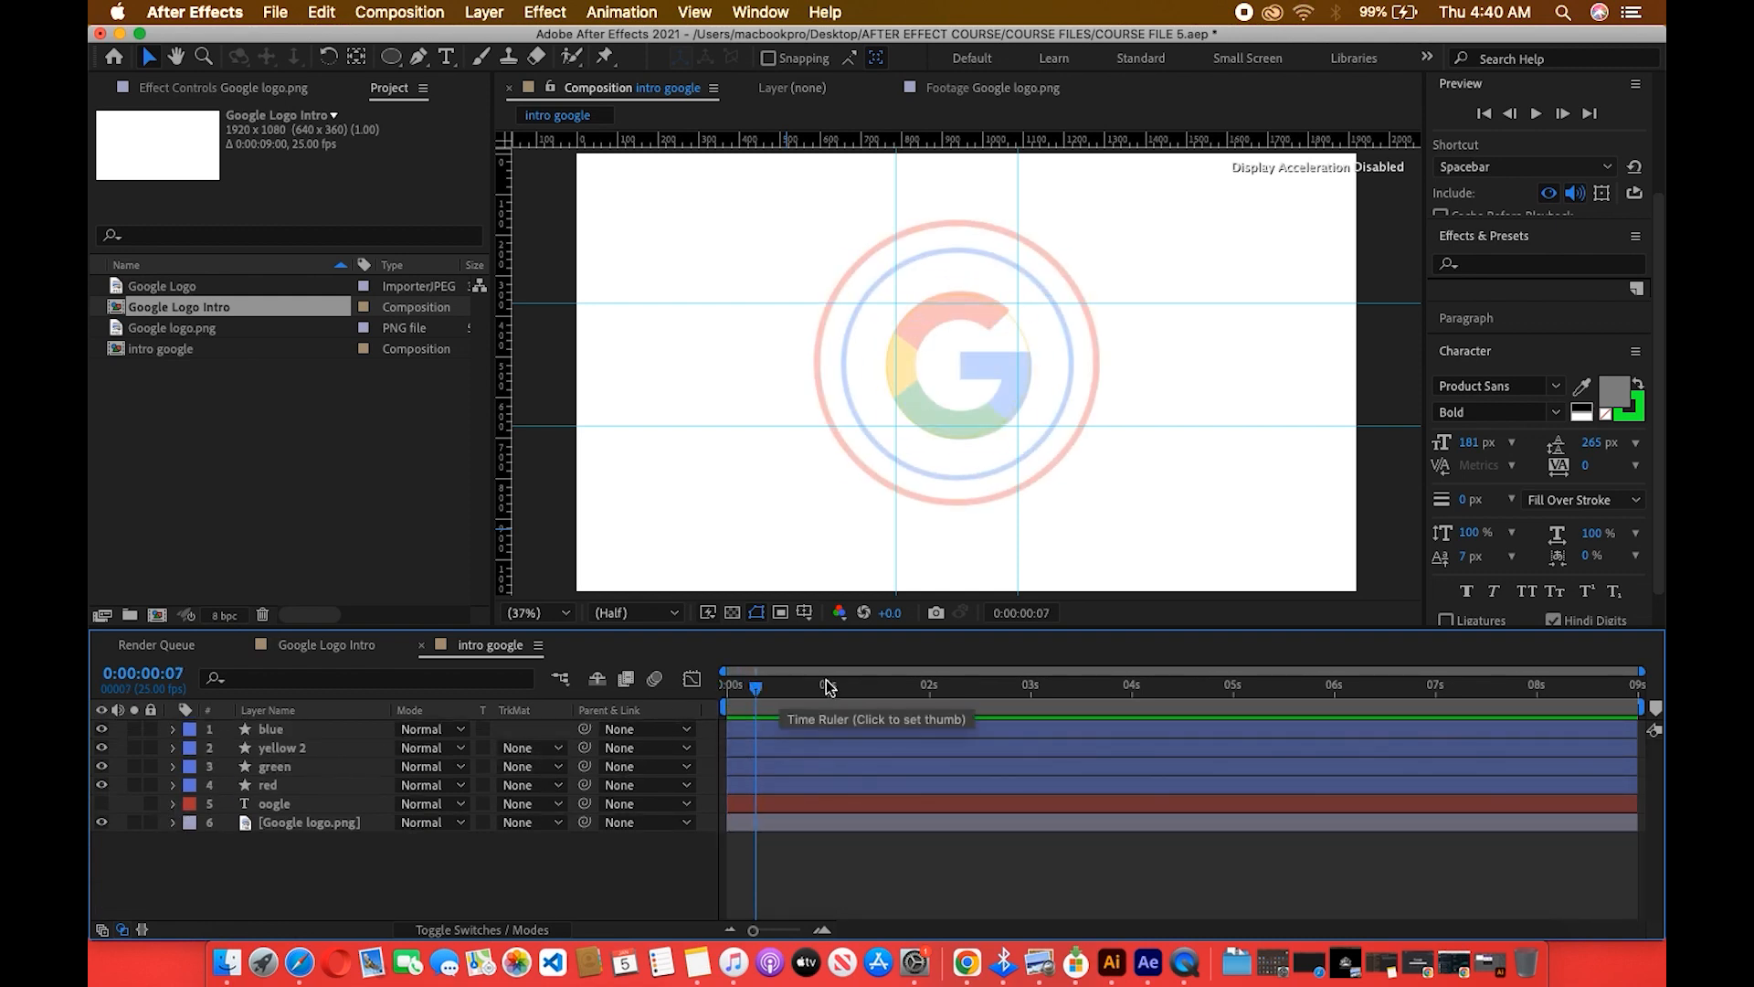
key("space")
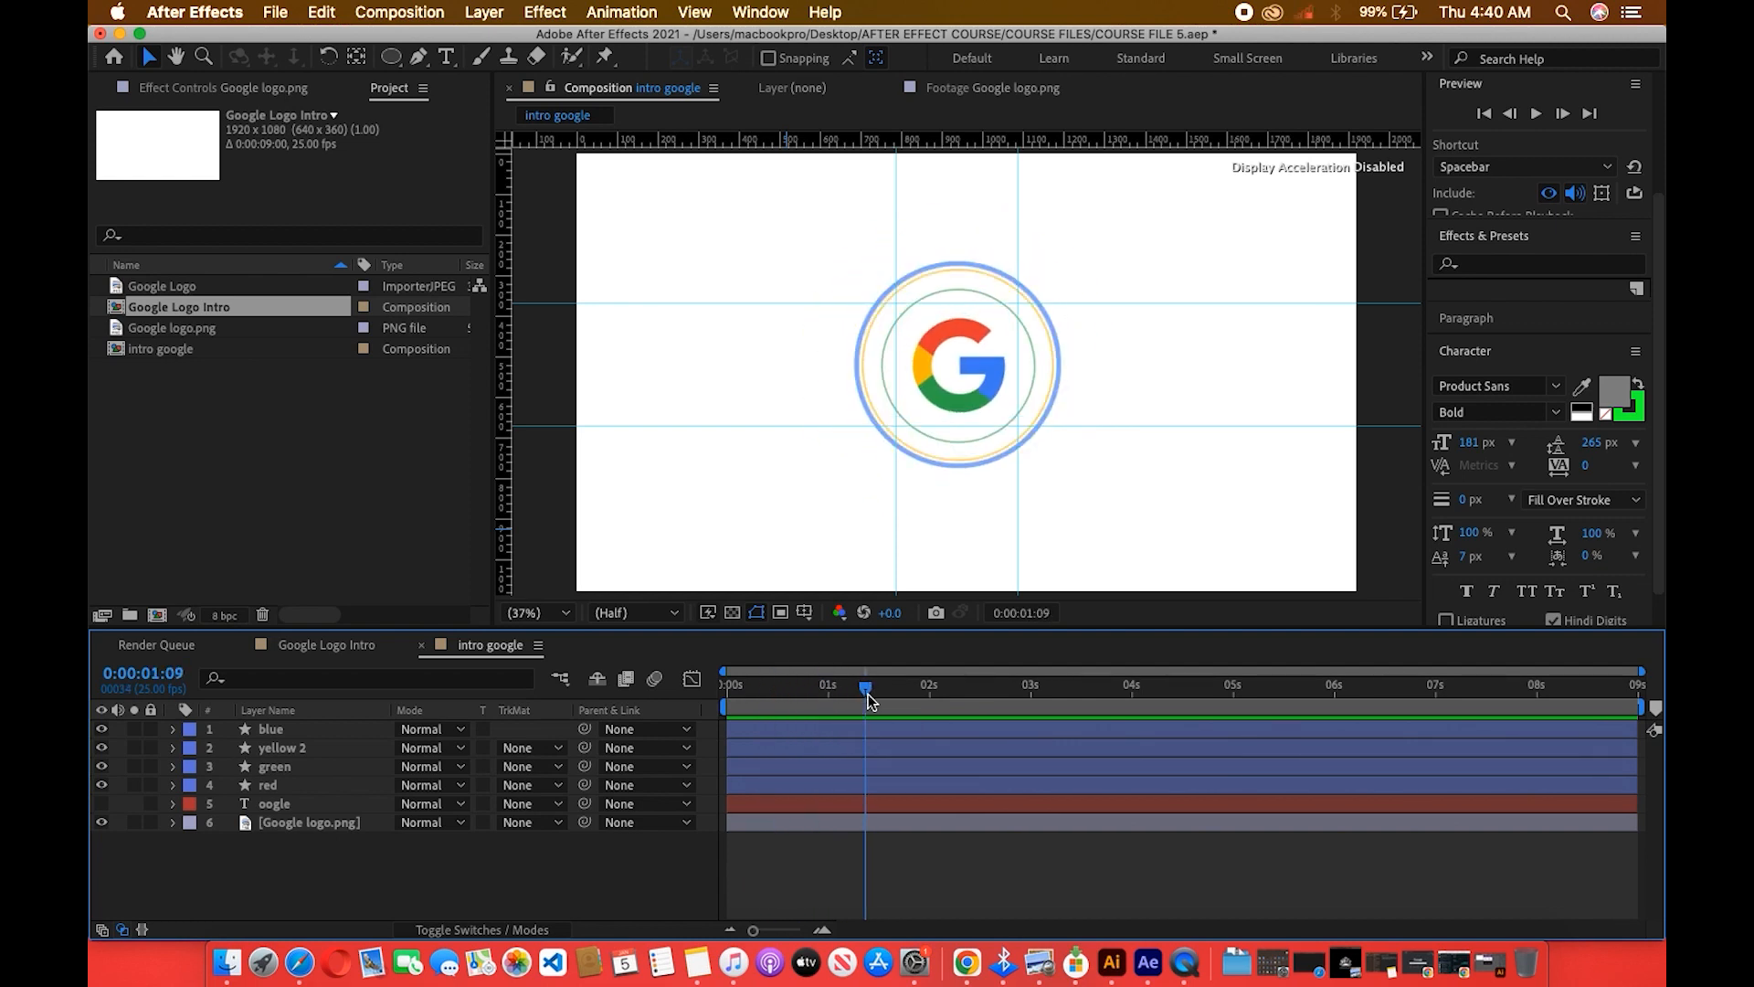
left_click_drag(804, 691, 717, 705)
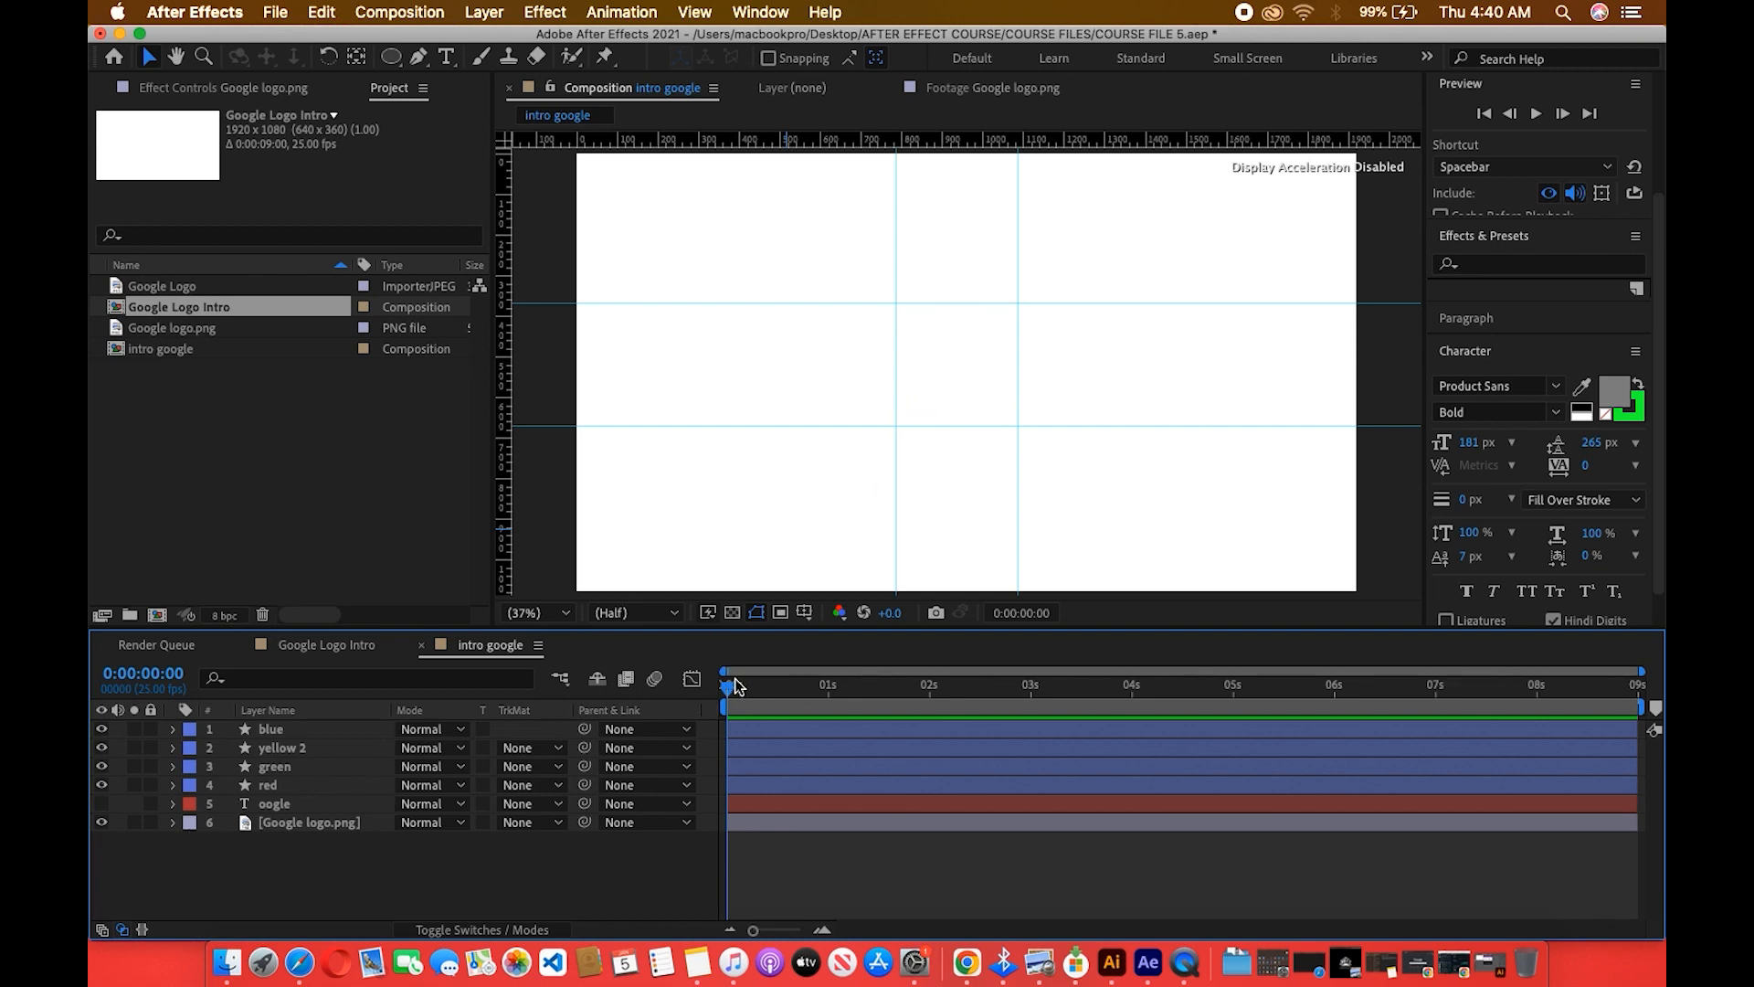
left_click_drag(728, 692, 873, 699)
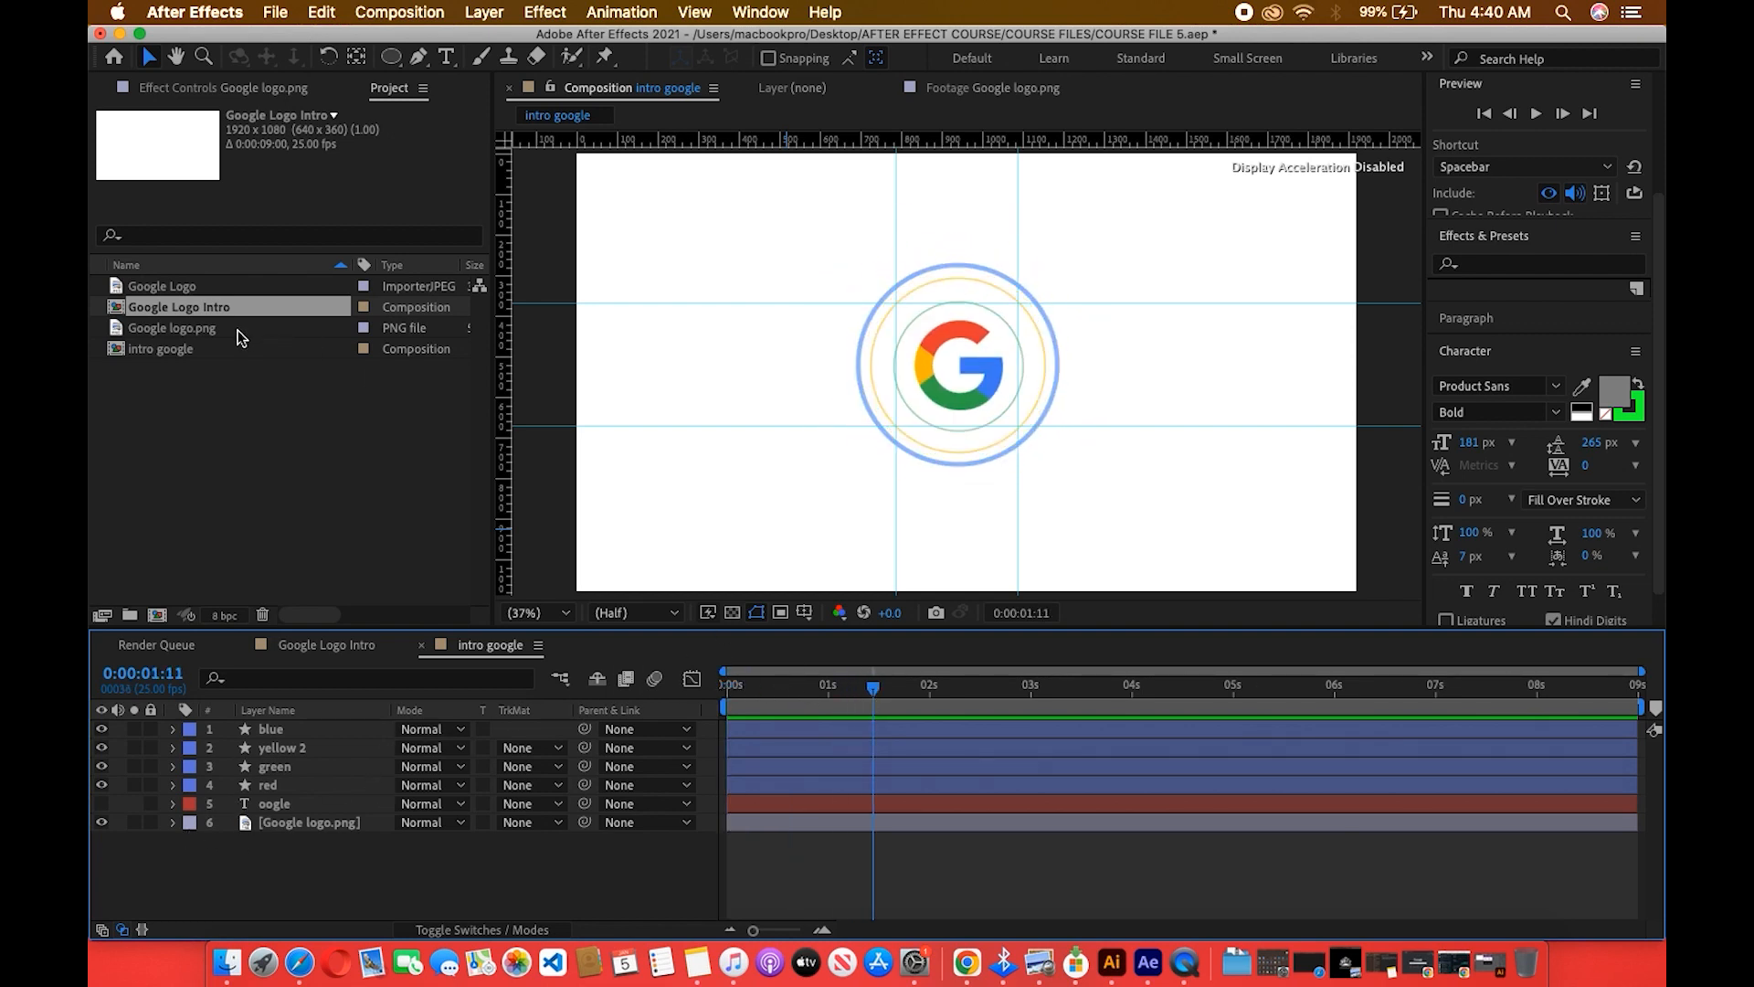
Examine how the G and the oogle text settle around 0:00:04:23 in the Google Logo Intro composition, and return to intro google.
left_click(183, 348)
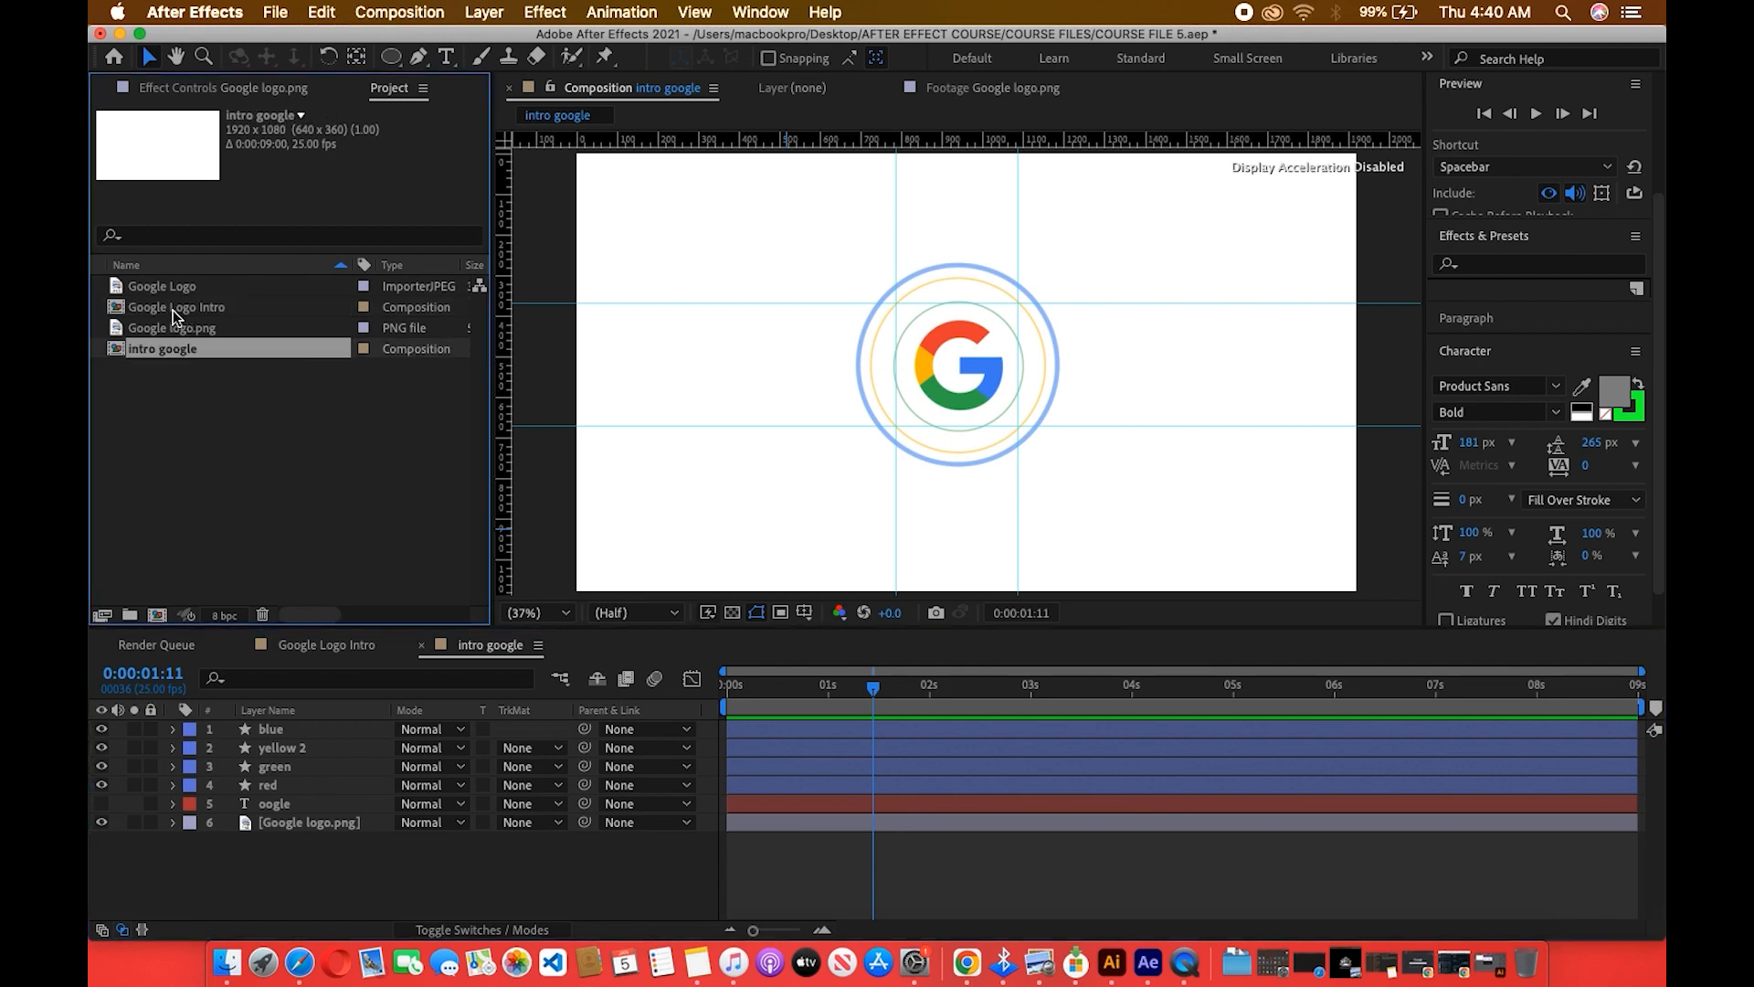
double_click(173, 310)
left_click_drag(1043, 692, 1225, 722)
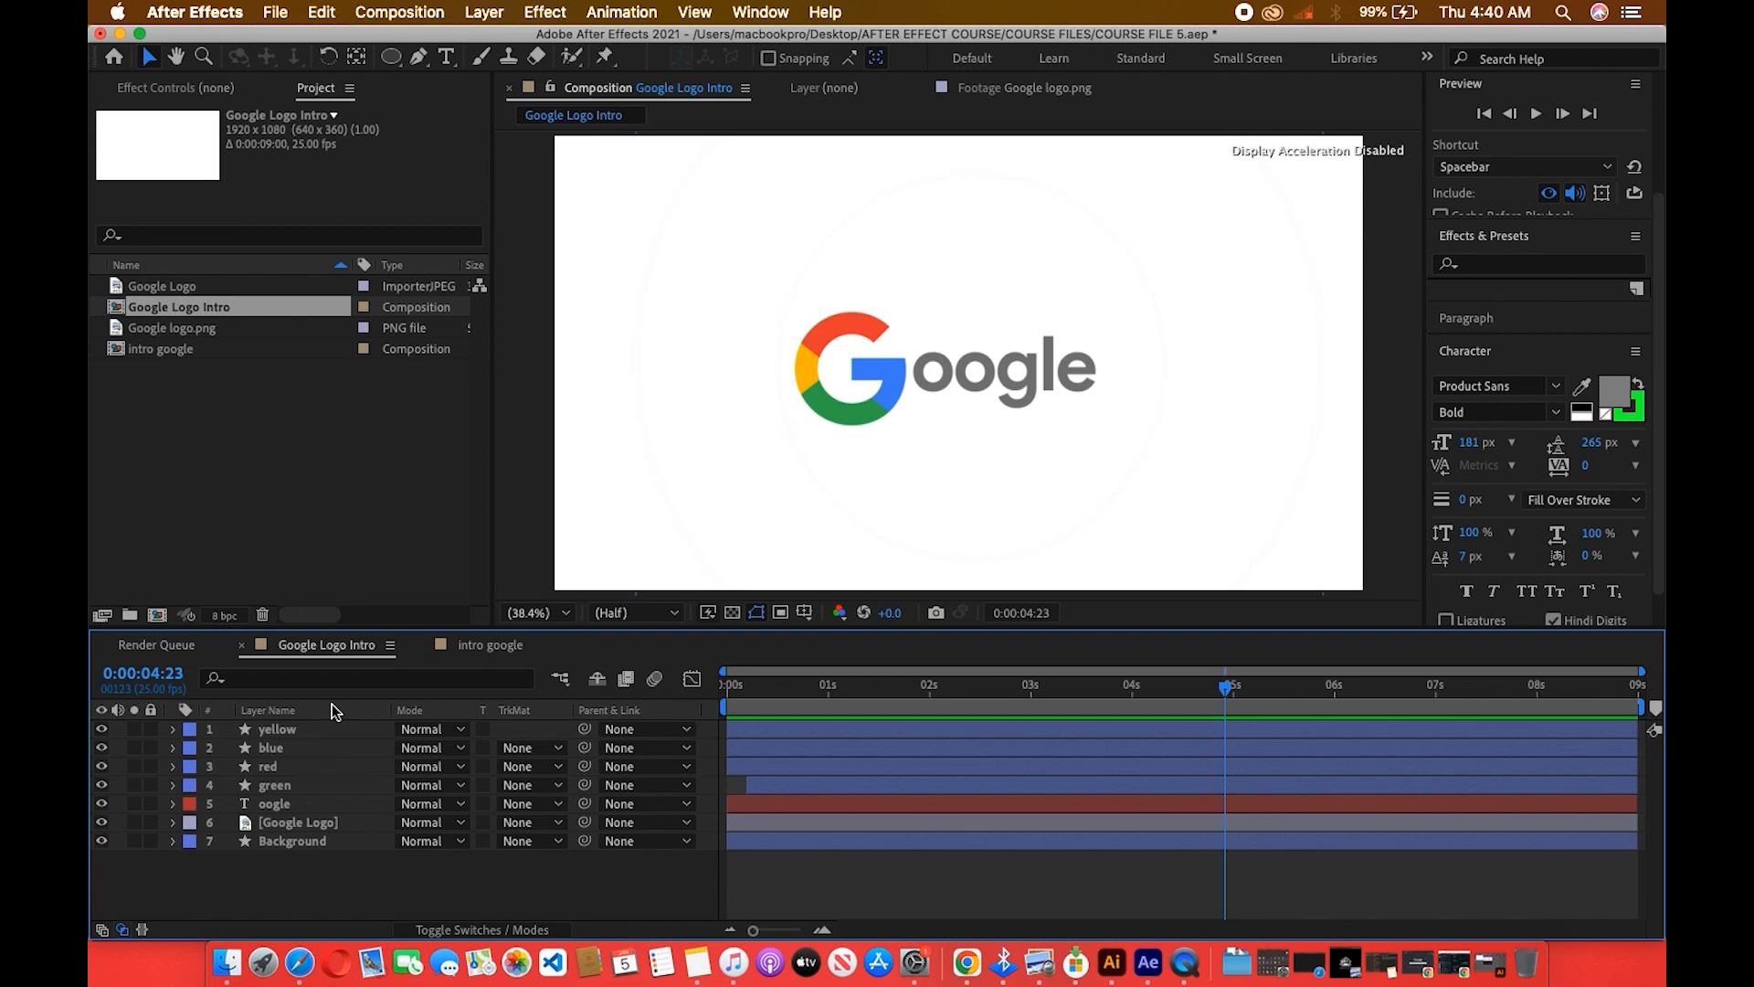
left_click(486, 645)
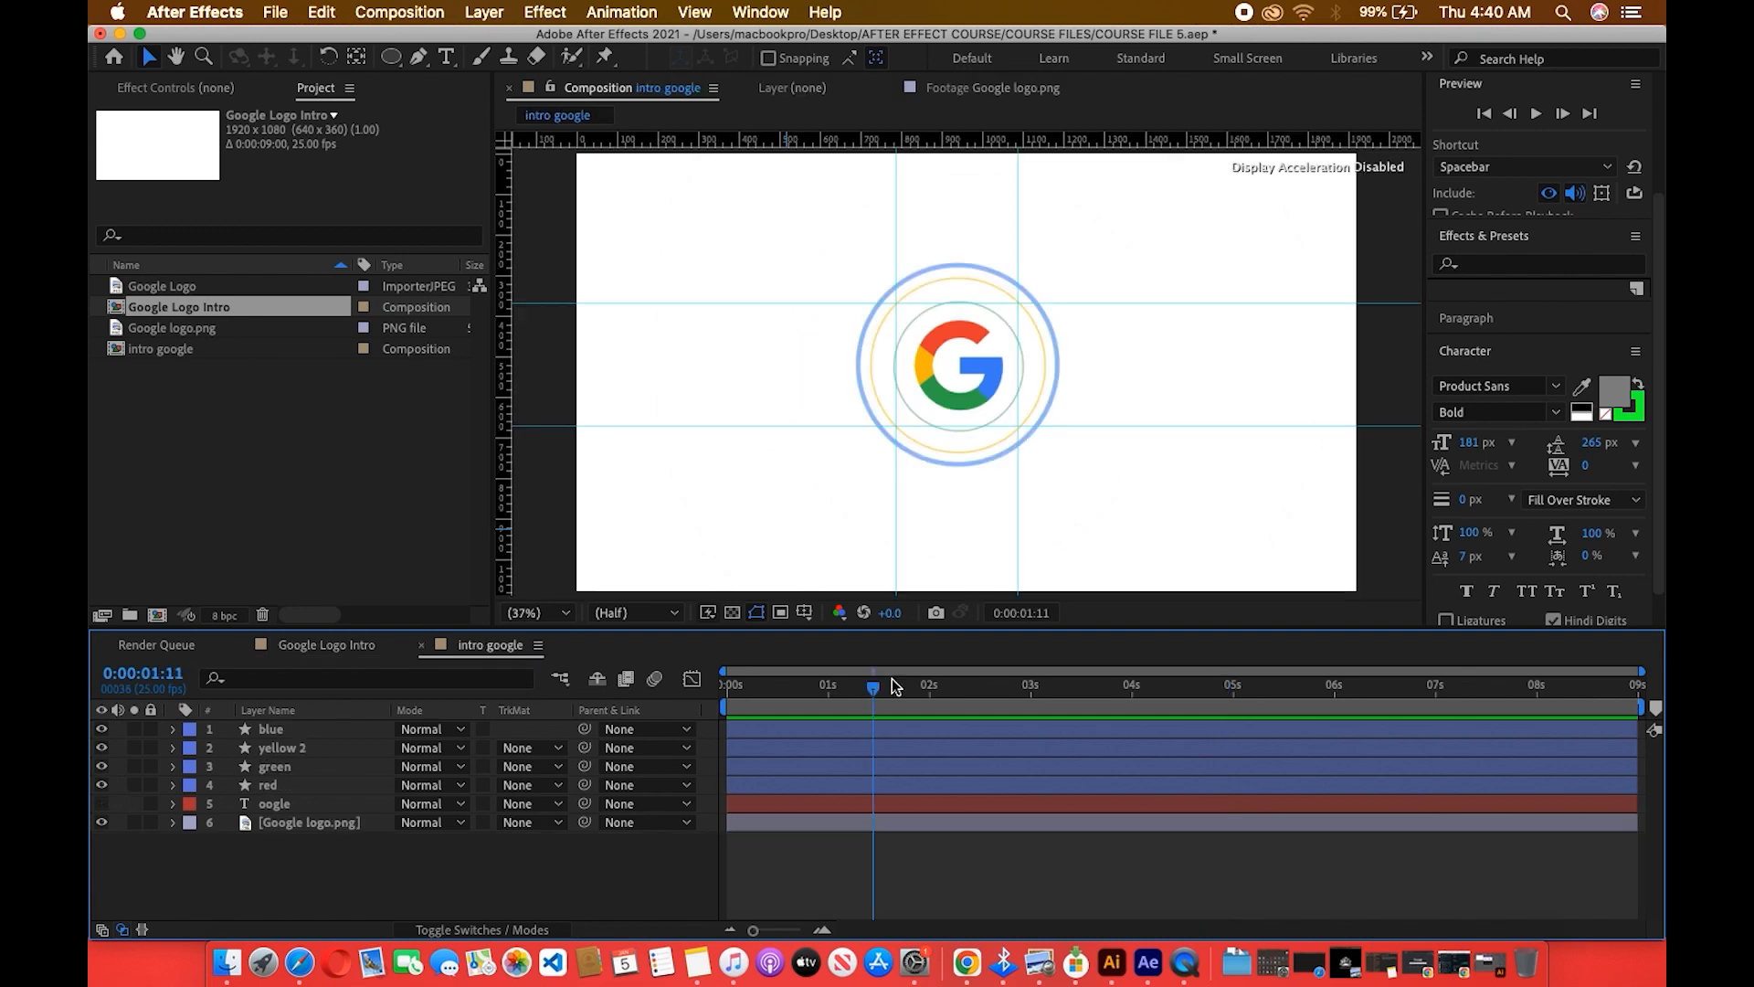
Add a first position keyframe to the Google logo.png layer at 0:00:01:19.
left_click_drag(848, 687, 912, 742)
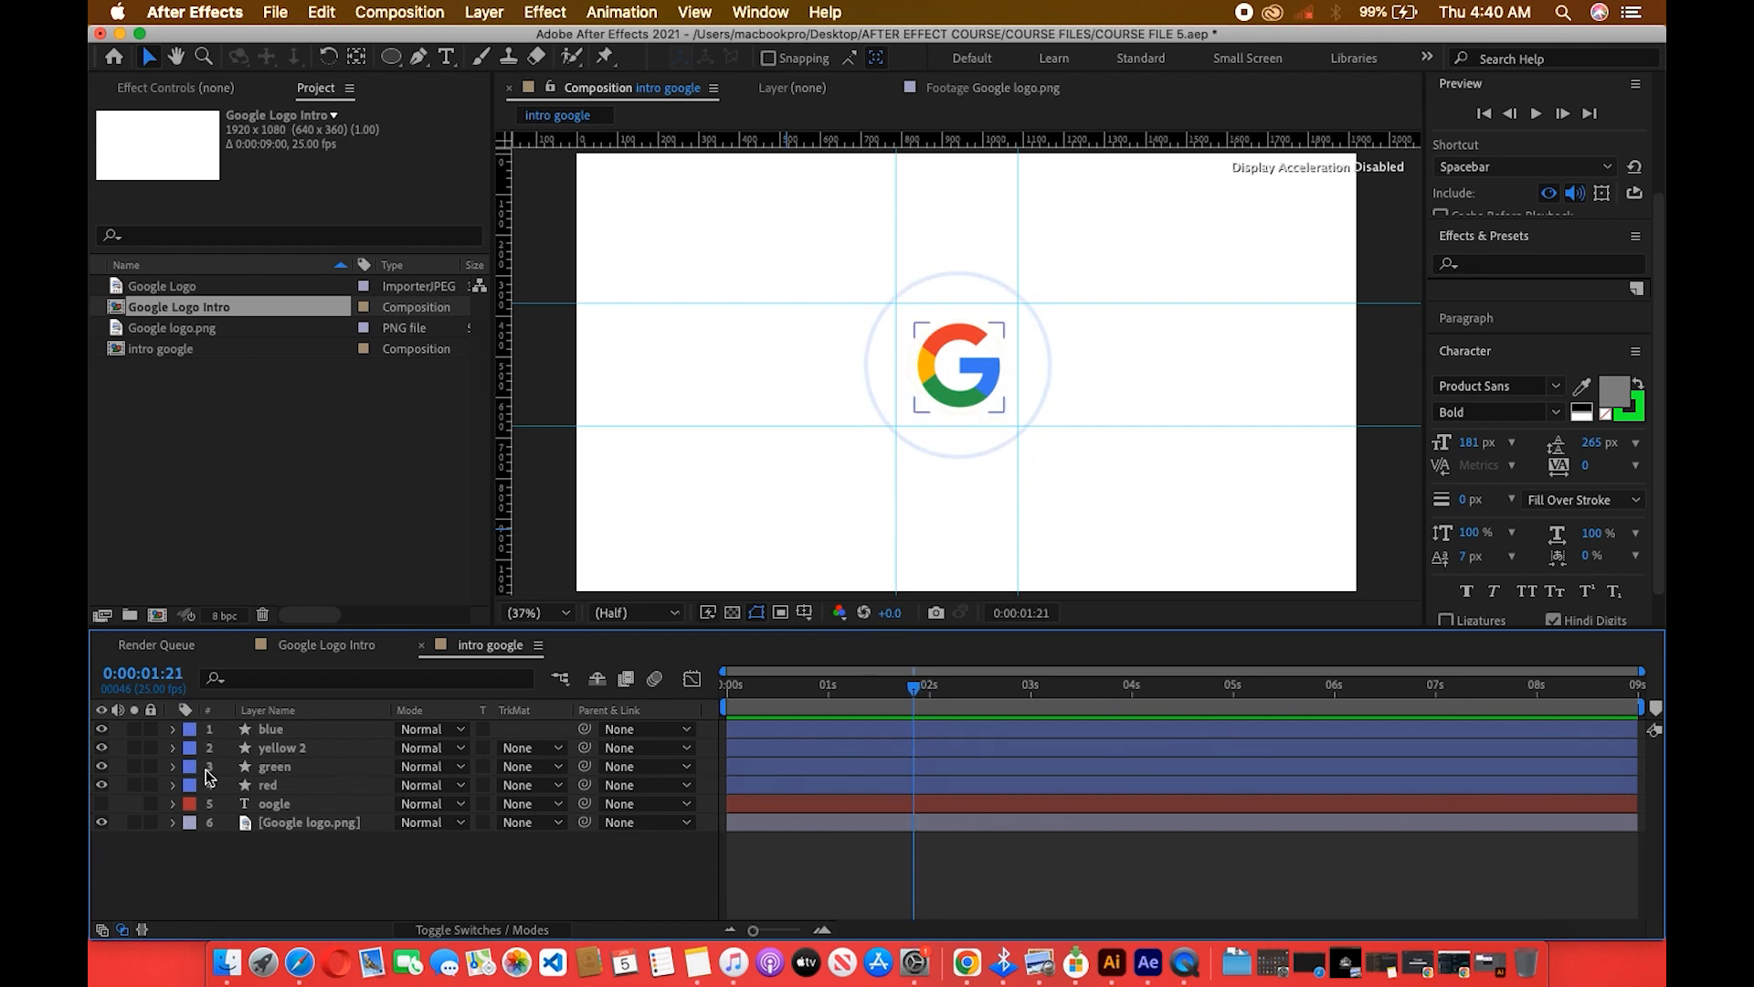
left_click(172, 823)
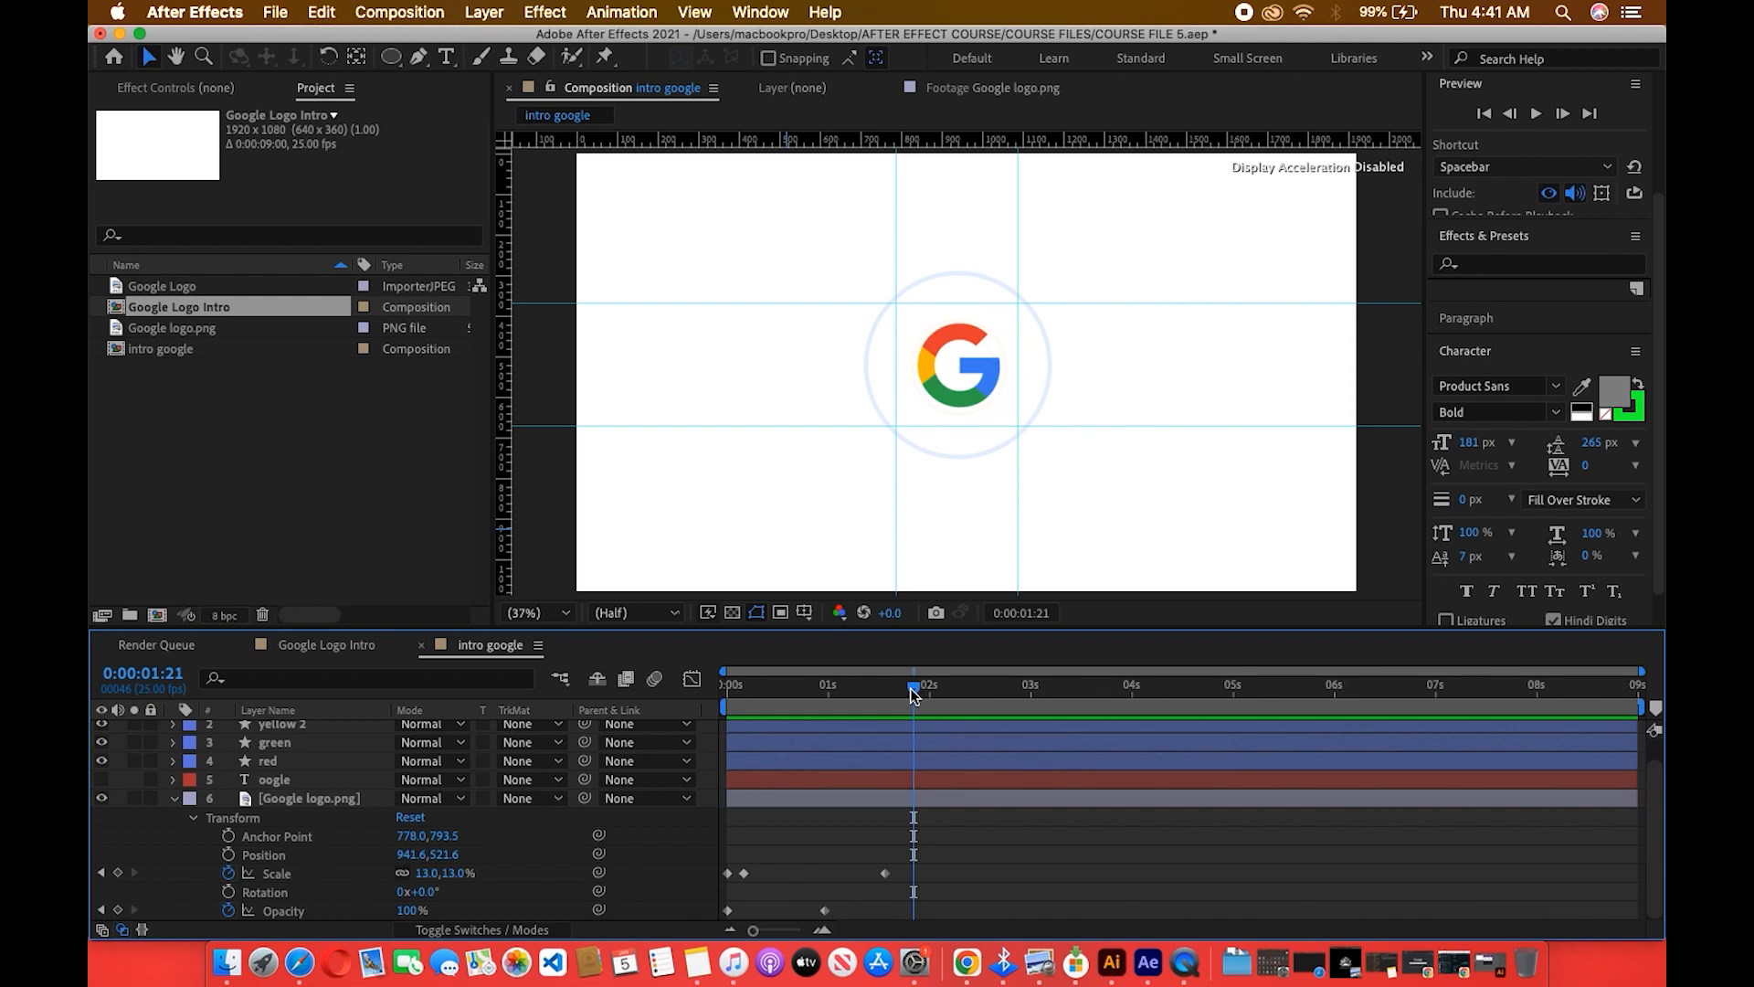
left_click_drag(910, 688, 903, 705)
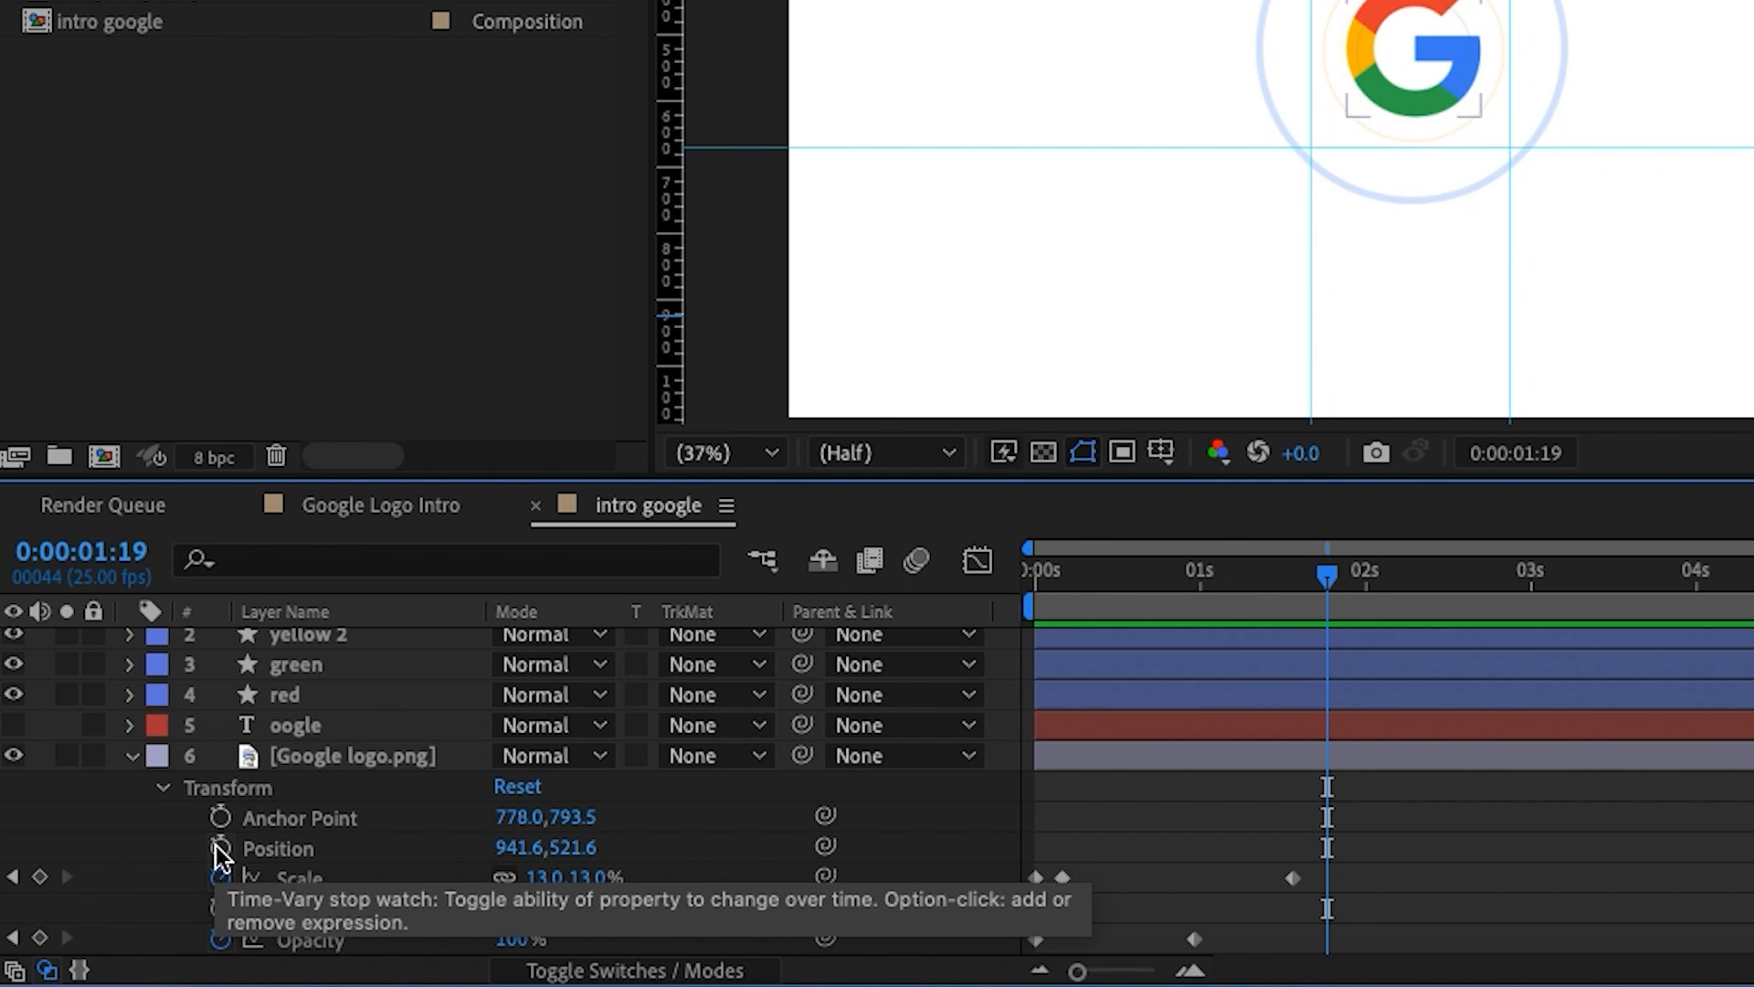
left_click(219, 848)
Try keyframing the G logo's horizontal position at 671.6 at 0:00:01:24 and show the oogle text layer.
left_click_drag(1330, 571, 1382, 592)
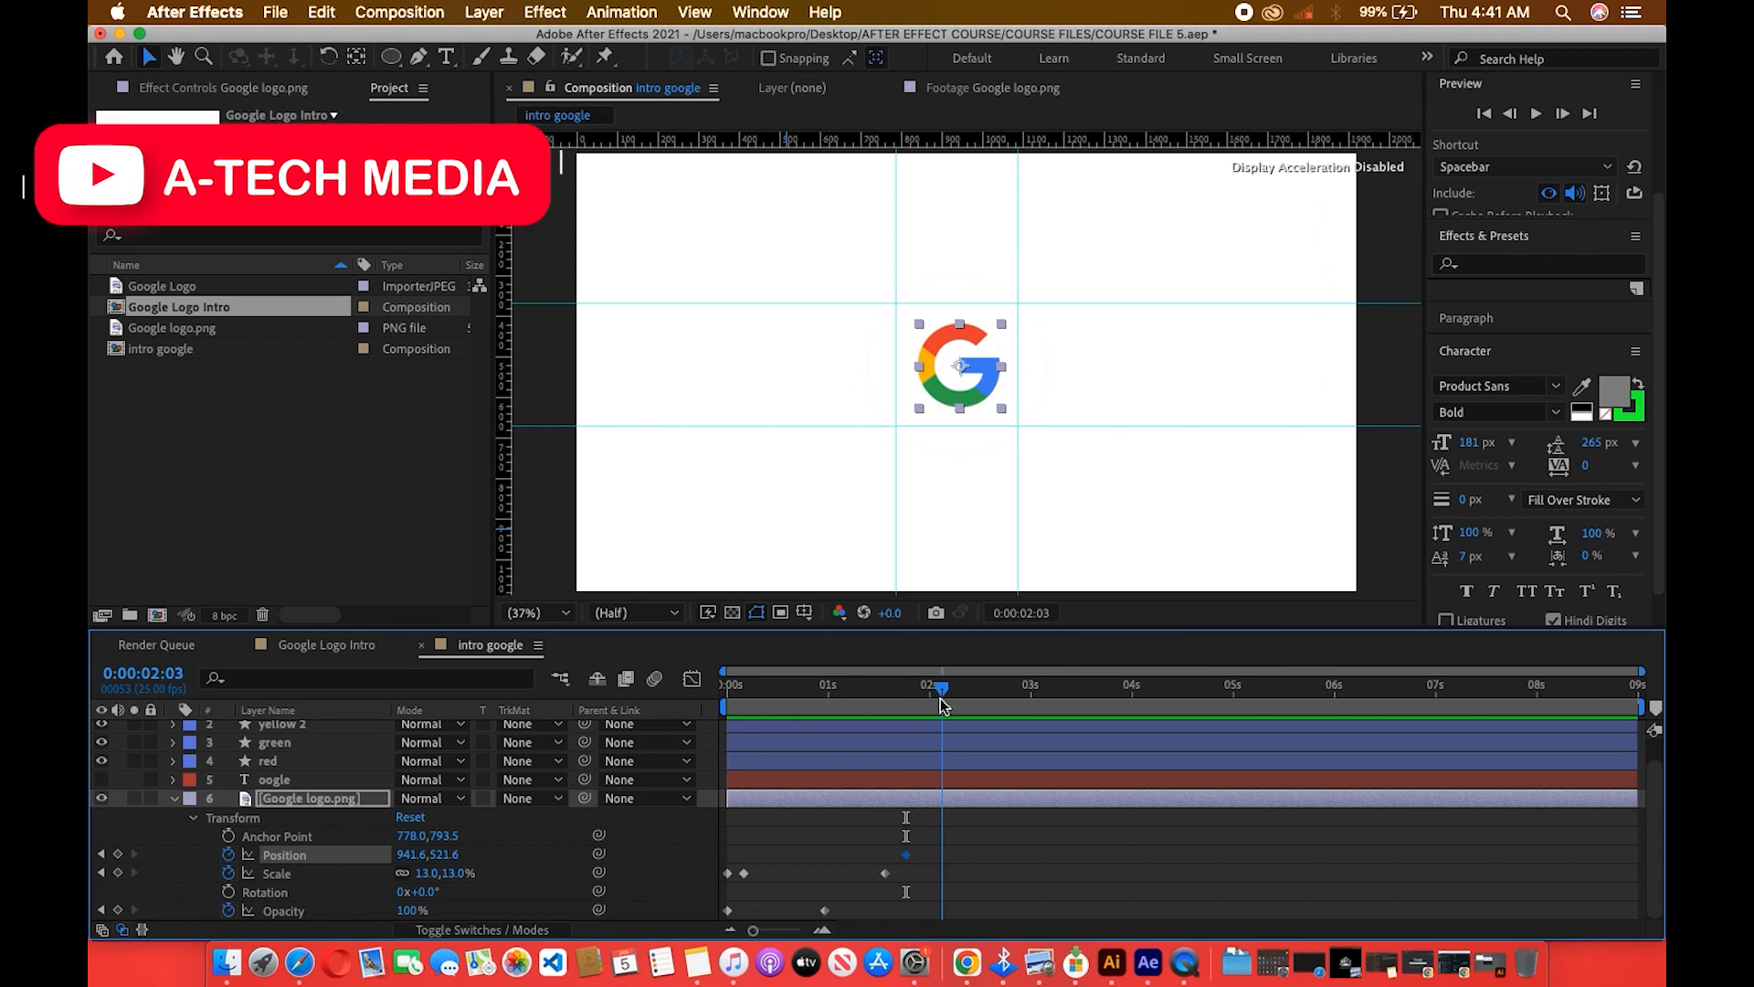
left_click_drag(940, 698, 926, 703)
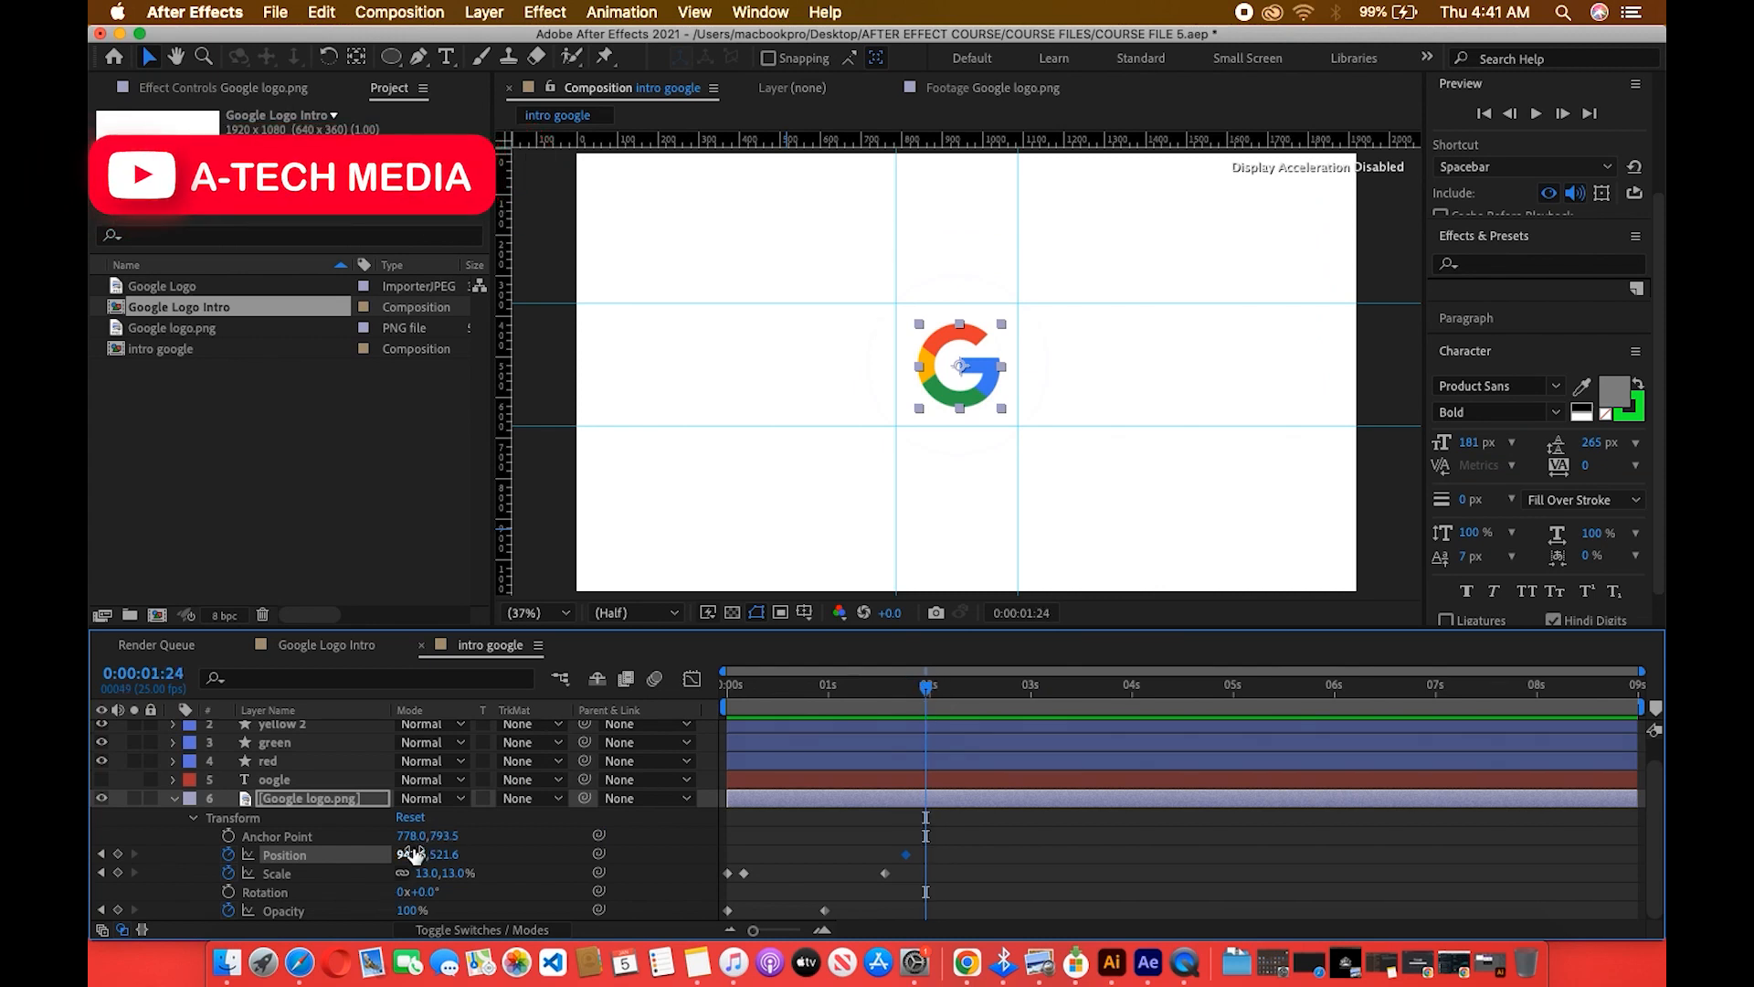
left_click_drag(413, 854, 186, 920)
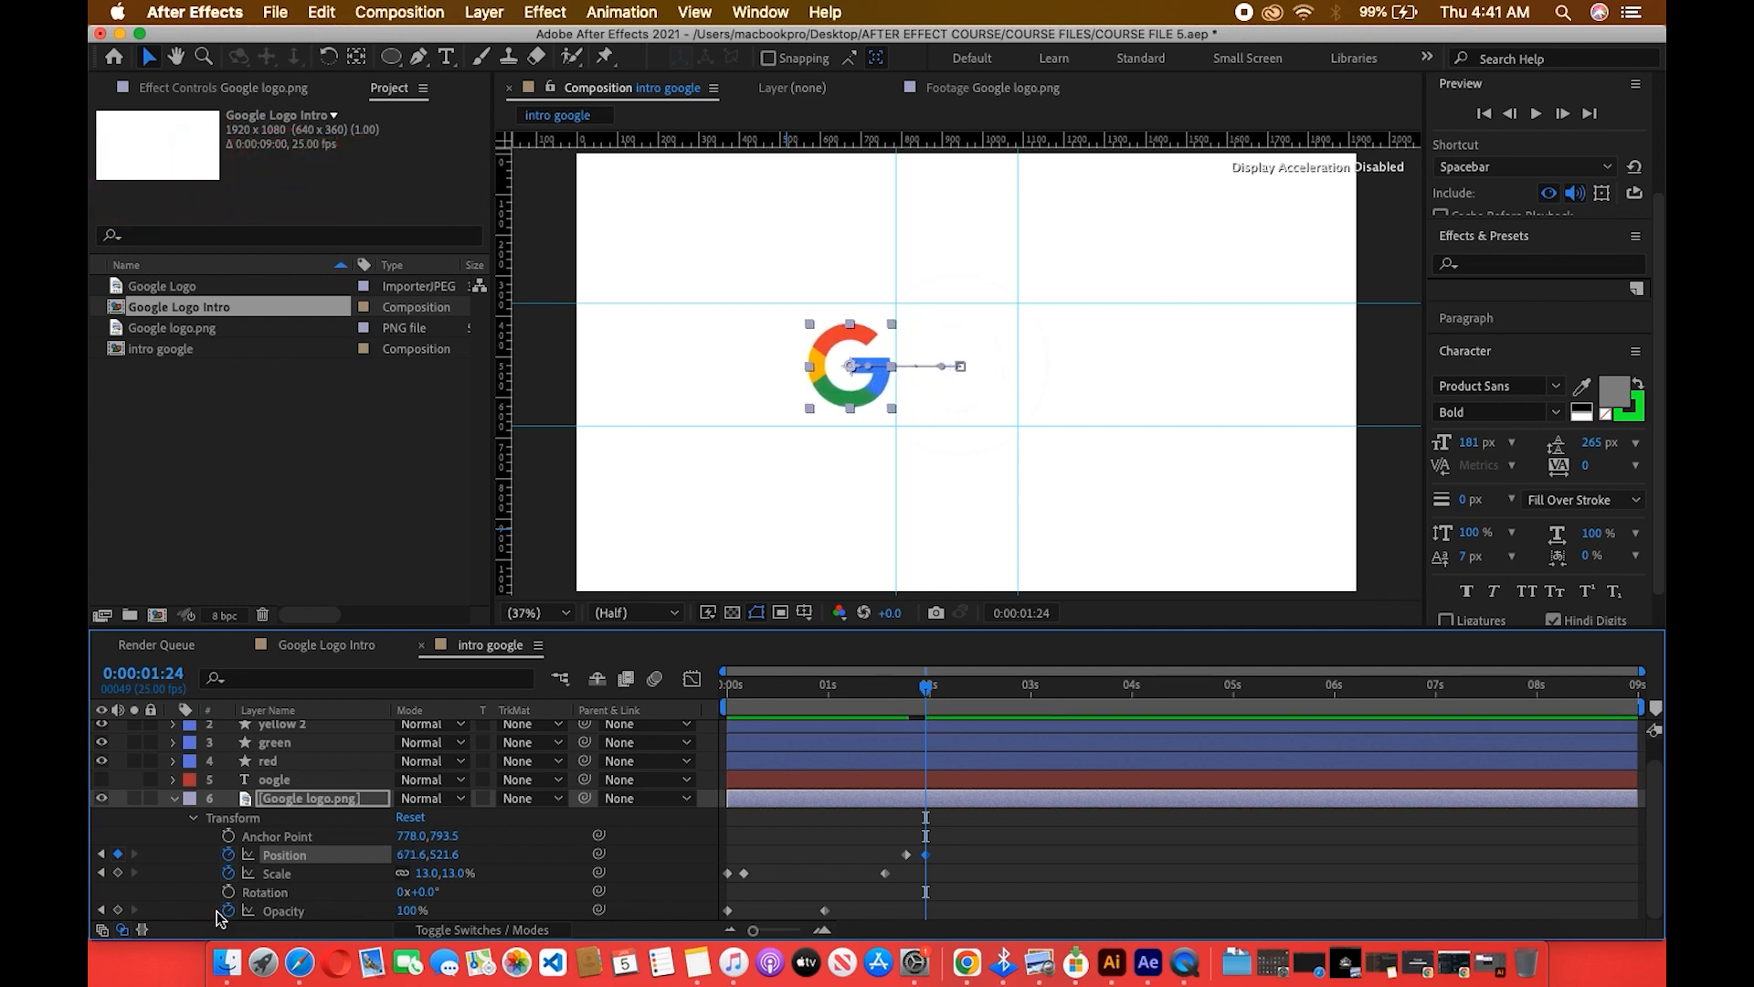
left_click(177, 799)
left_click(101, 803)
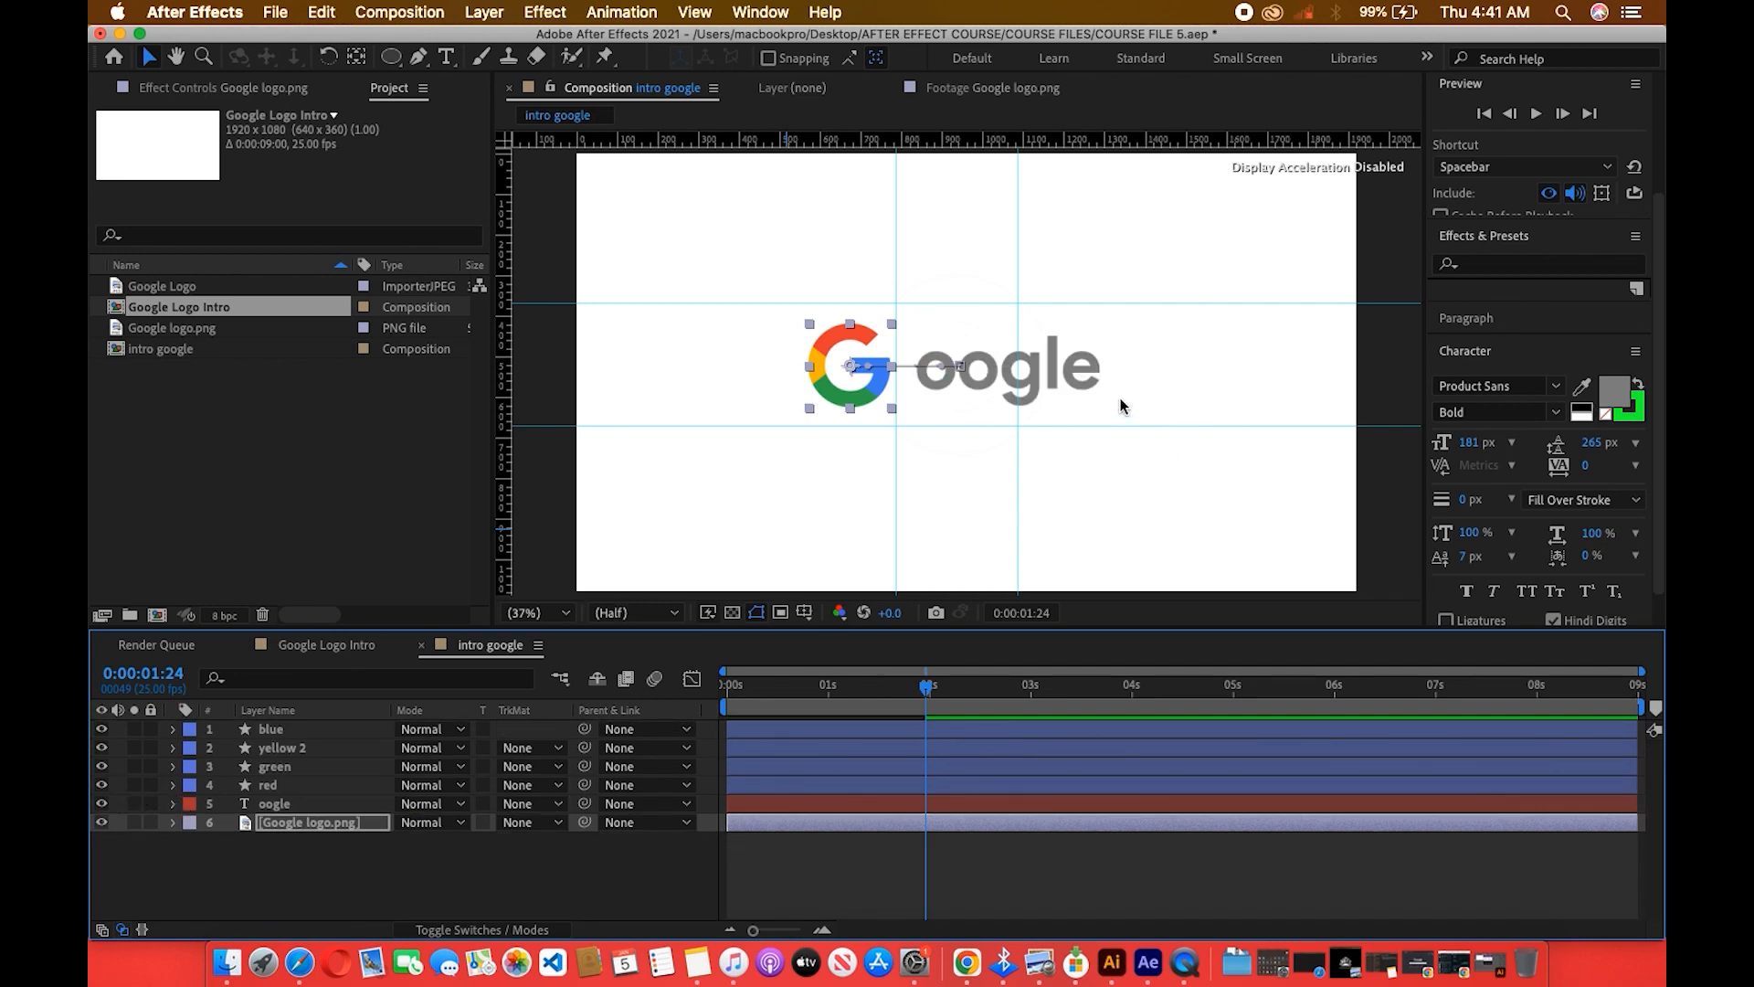
Try moving the oogle text closer to the G logo, and undo these moves, the layer's visibility and the G's second position keyframe.
left_click_drag(1078, 377, 1067, 377)
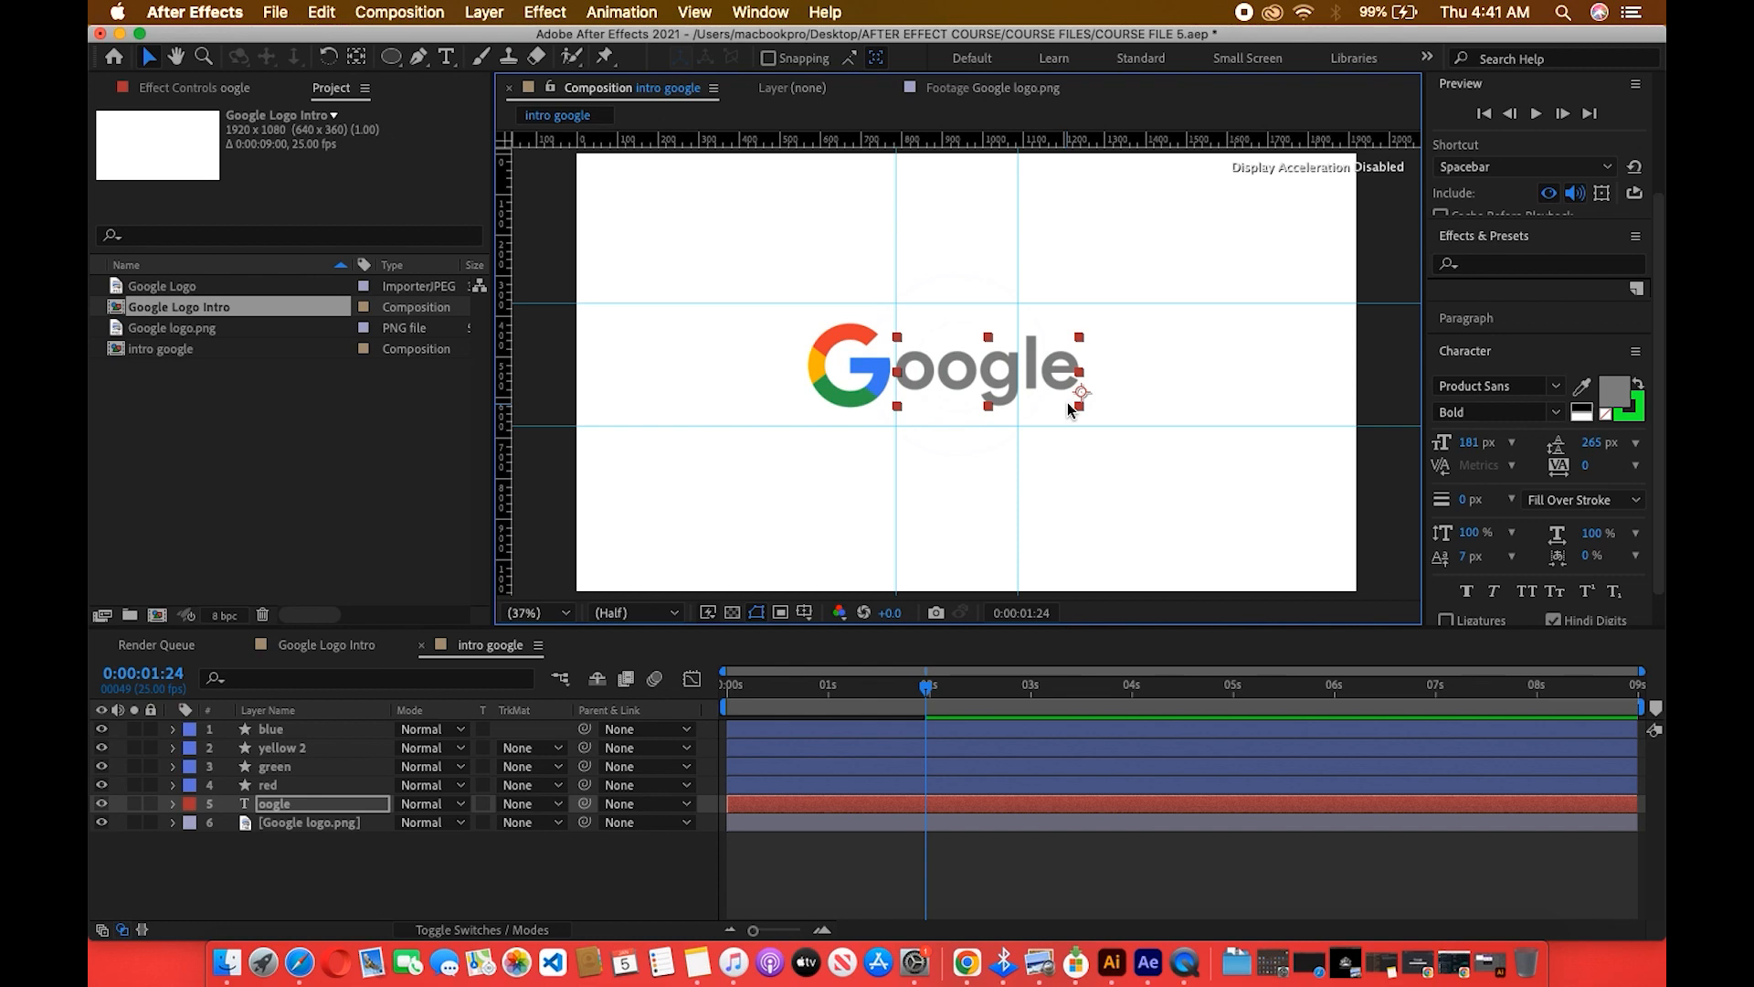
left_click_drag(1076, 357, 1090, 357)
left_click(1213, 363)
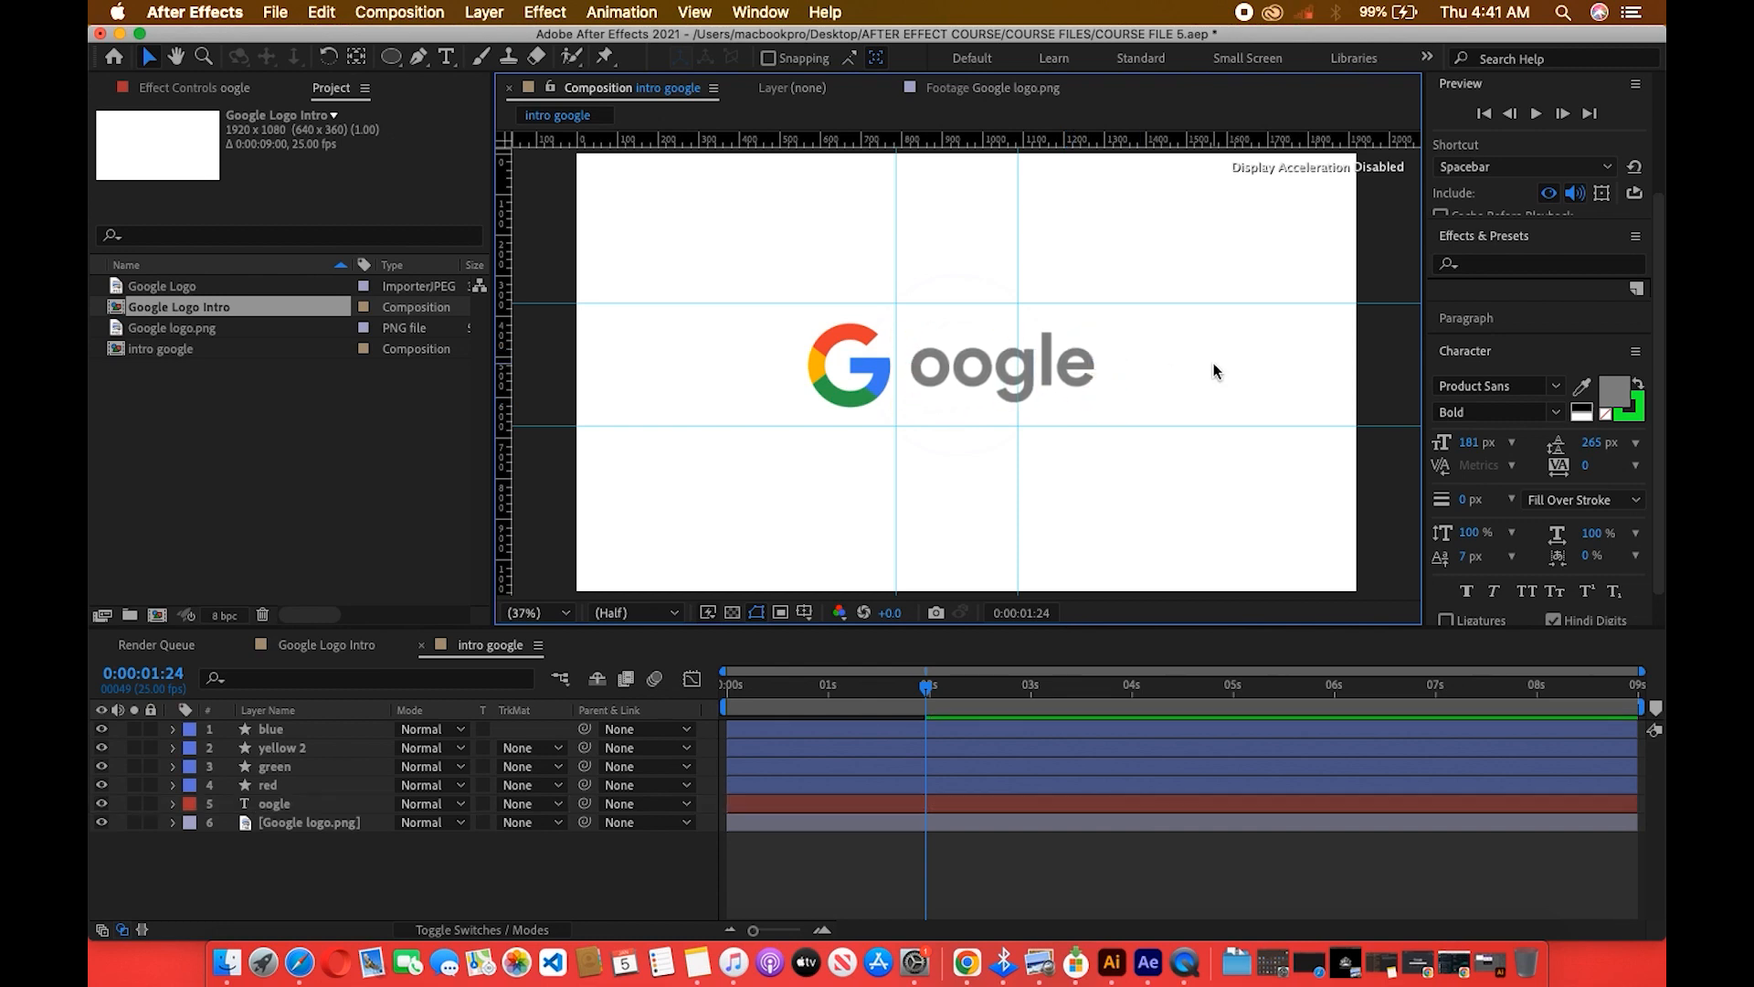
left_click(352, 805)
key("super+z")
key("super+z")
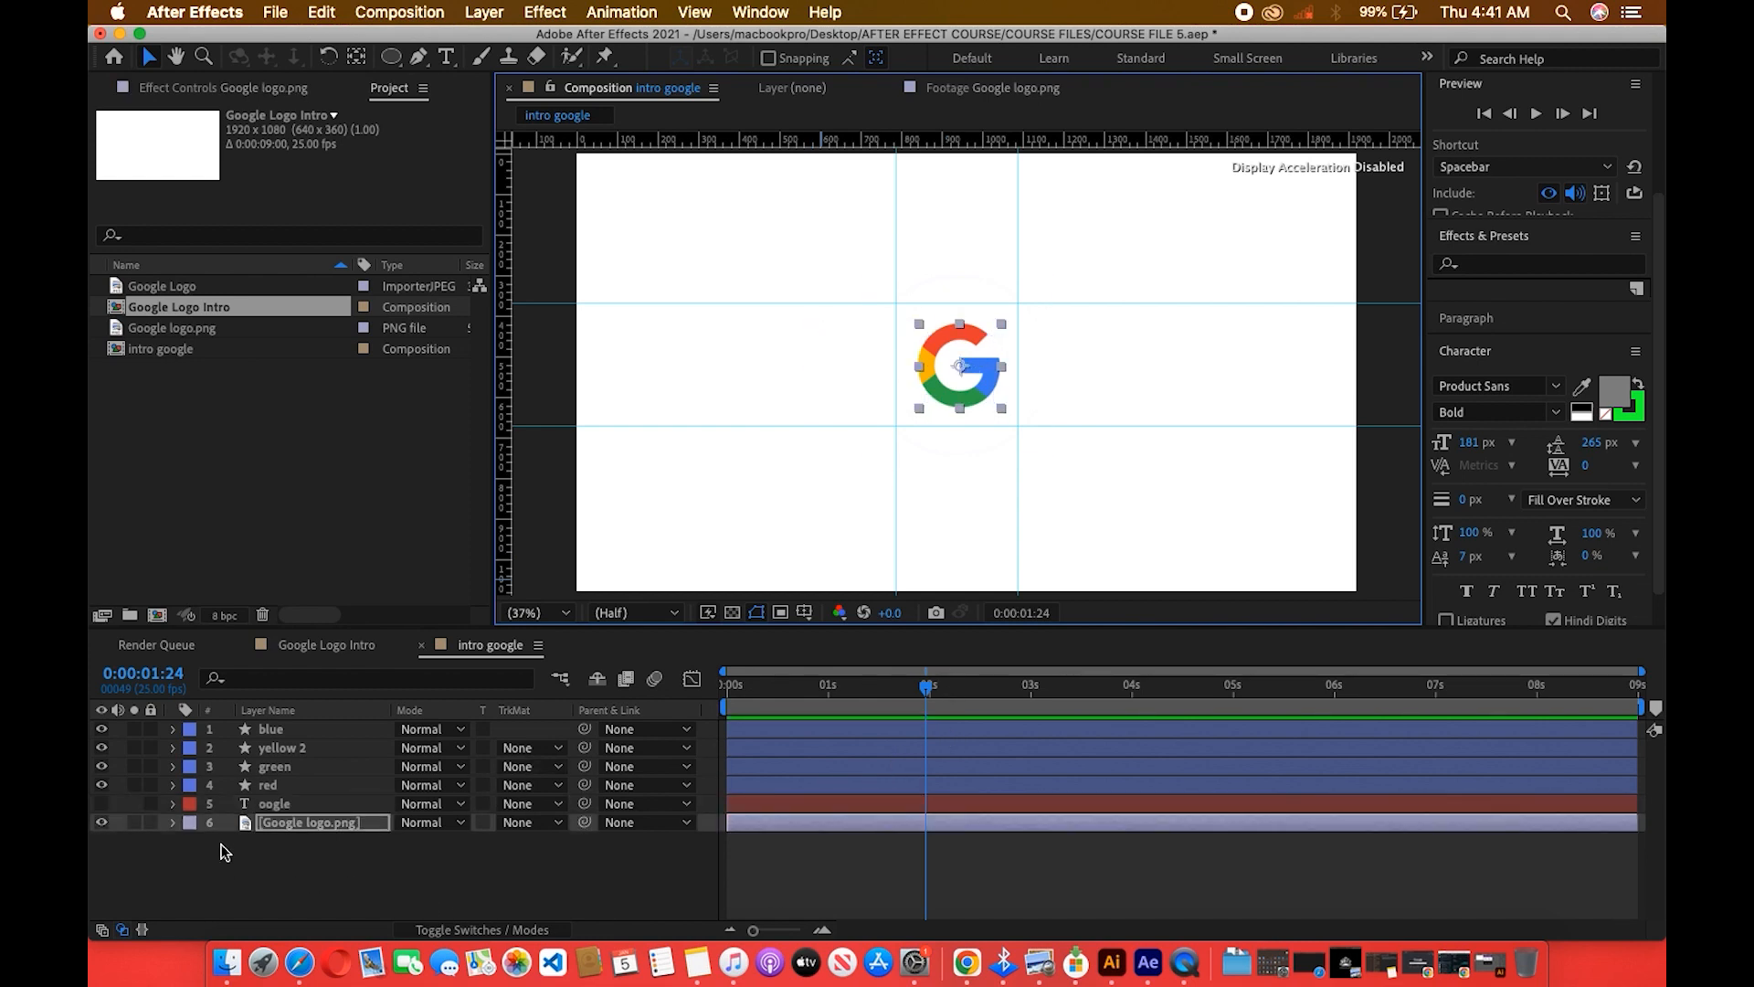
Show the oogle text layer and keyframe the G logo's horizontal position at 718.6 at 0:00:01:24, checking the slide by scrubbing back.
left_click(102, 804)
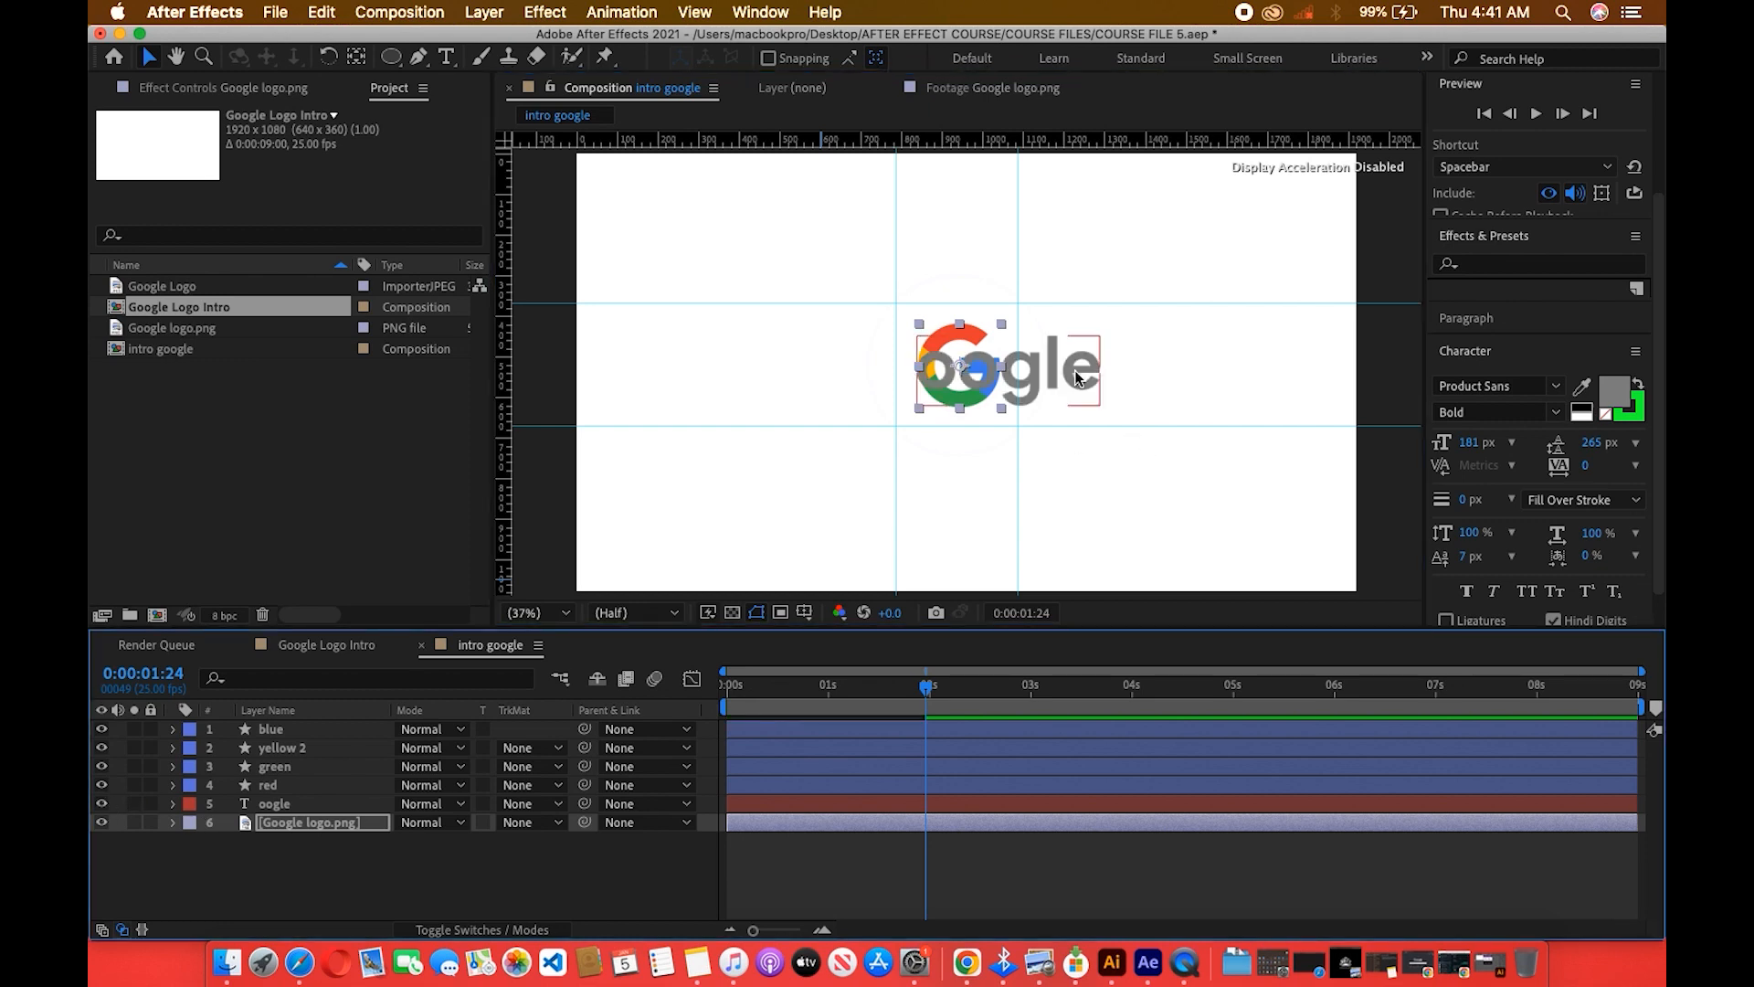
left_click(1060, 367)
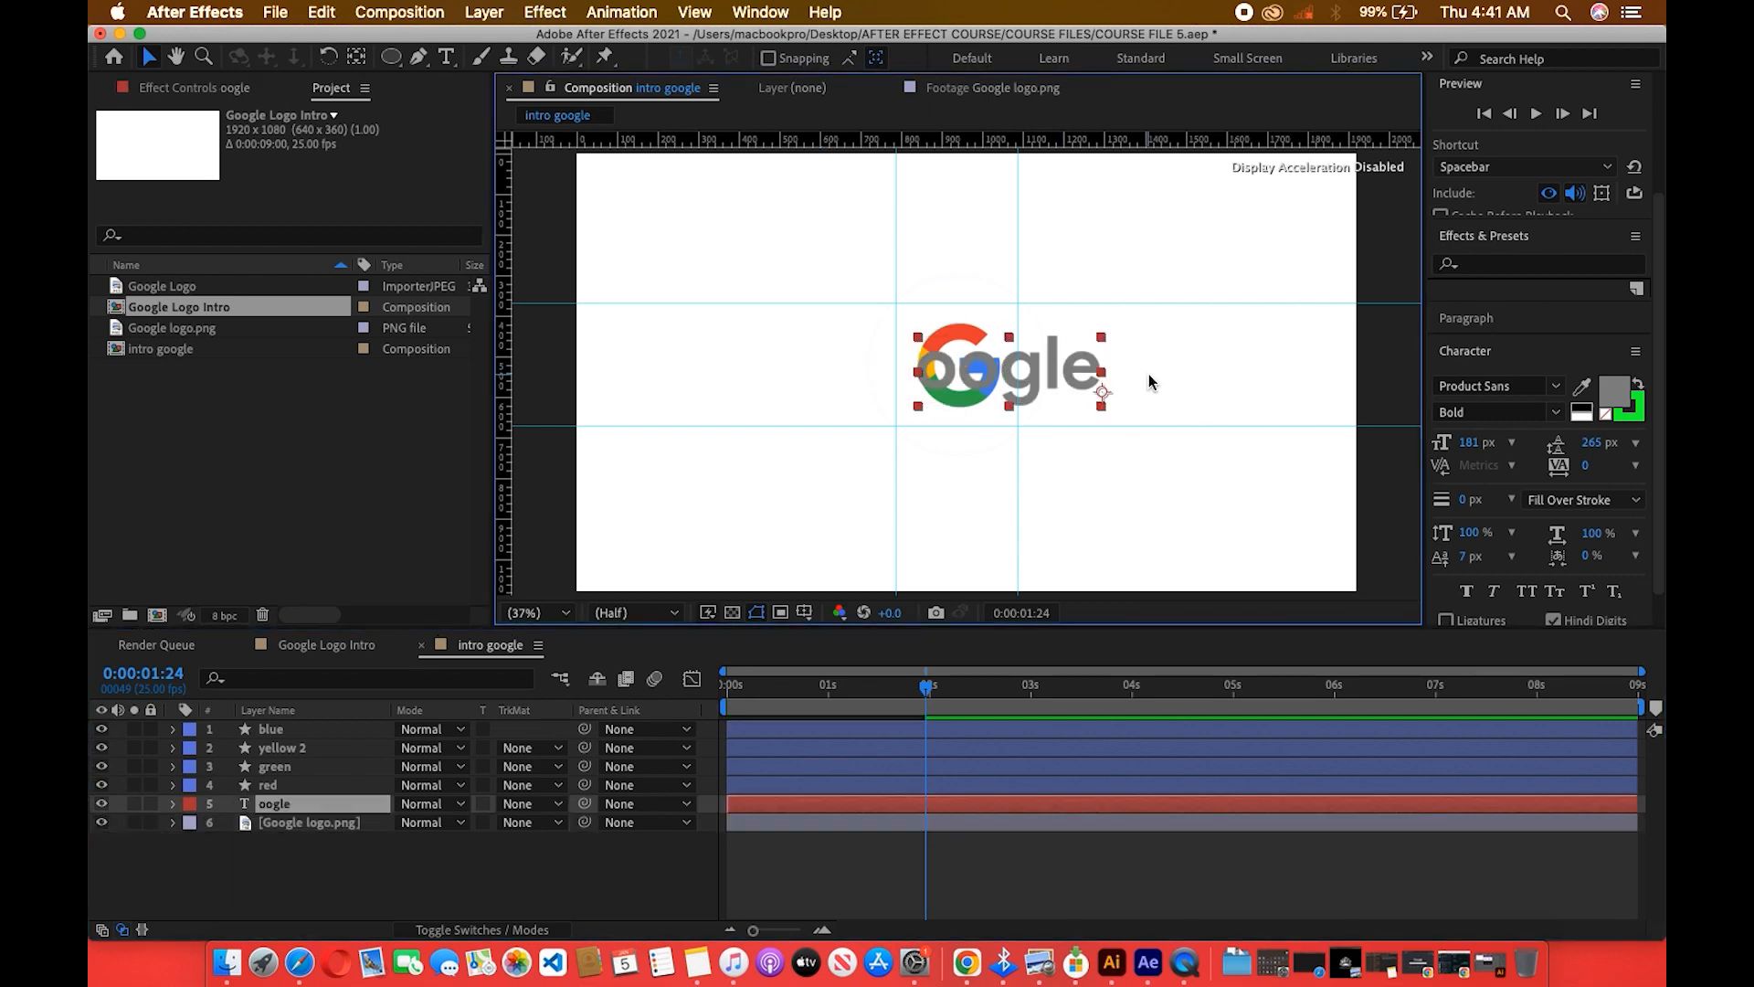
left_click(1084, 368)
left_click(174, 823)
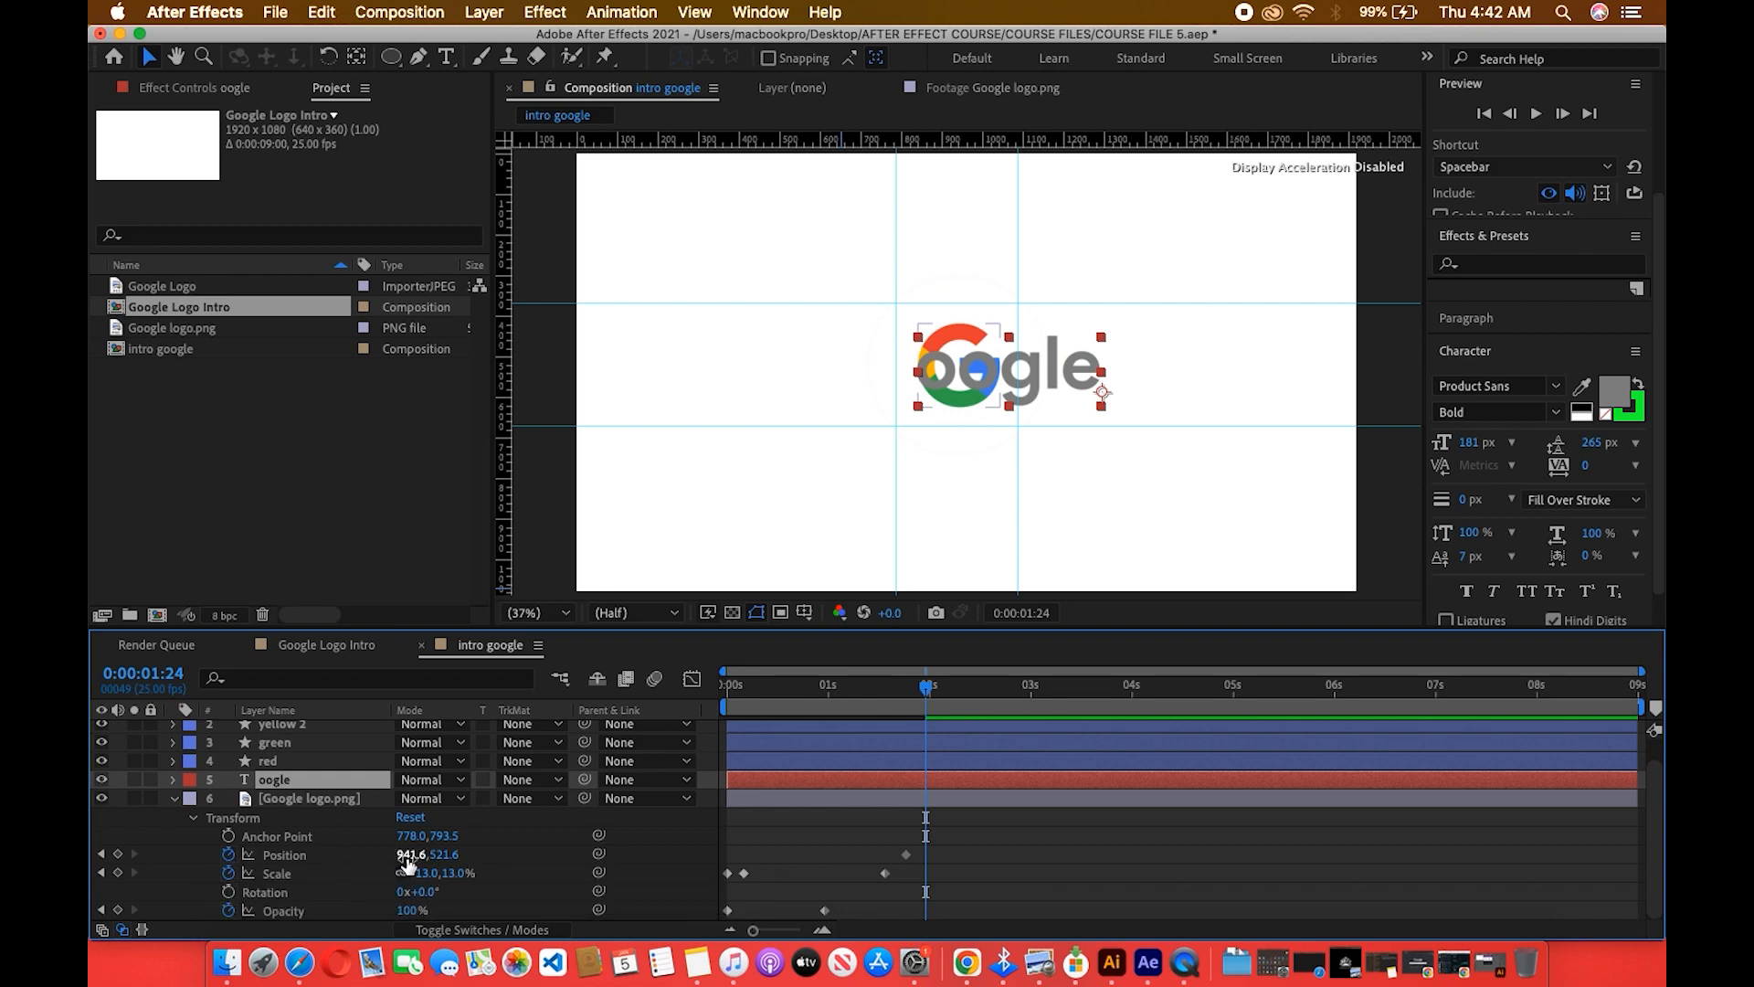
left_click(907, 854)
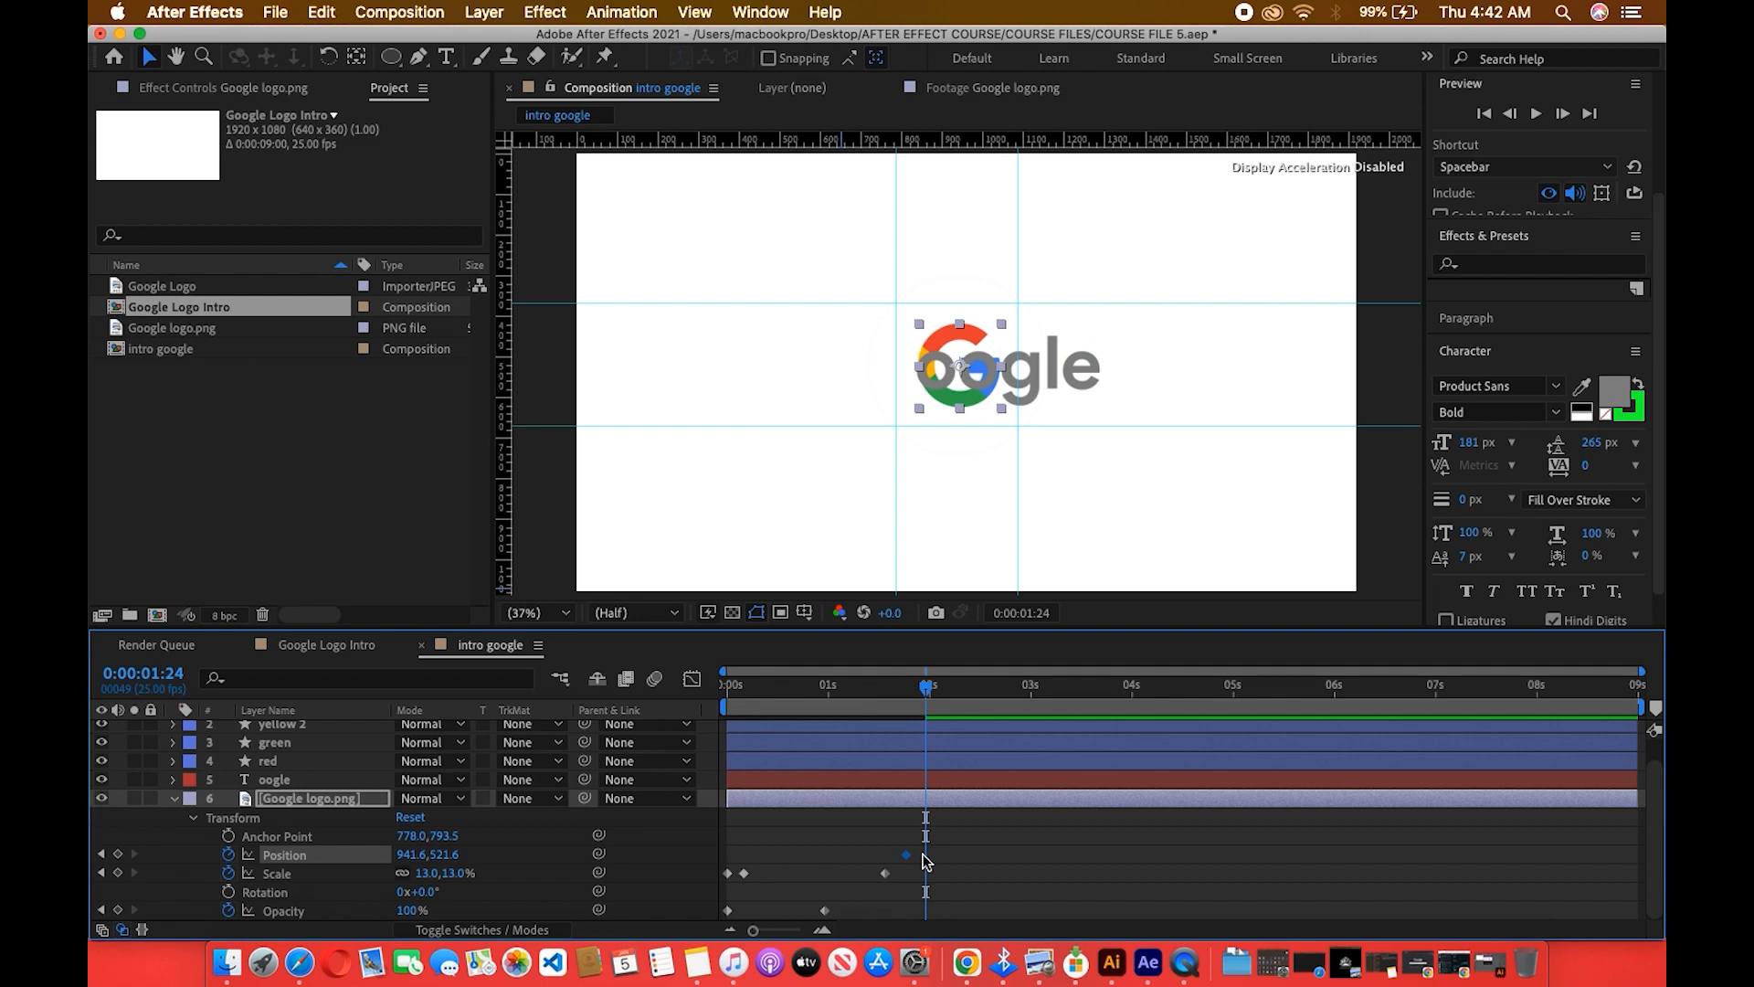
left_click_drag(400, 859, 187, 880)
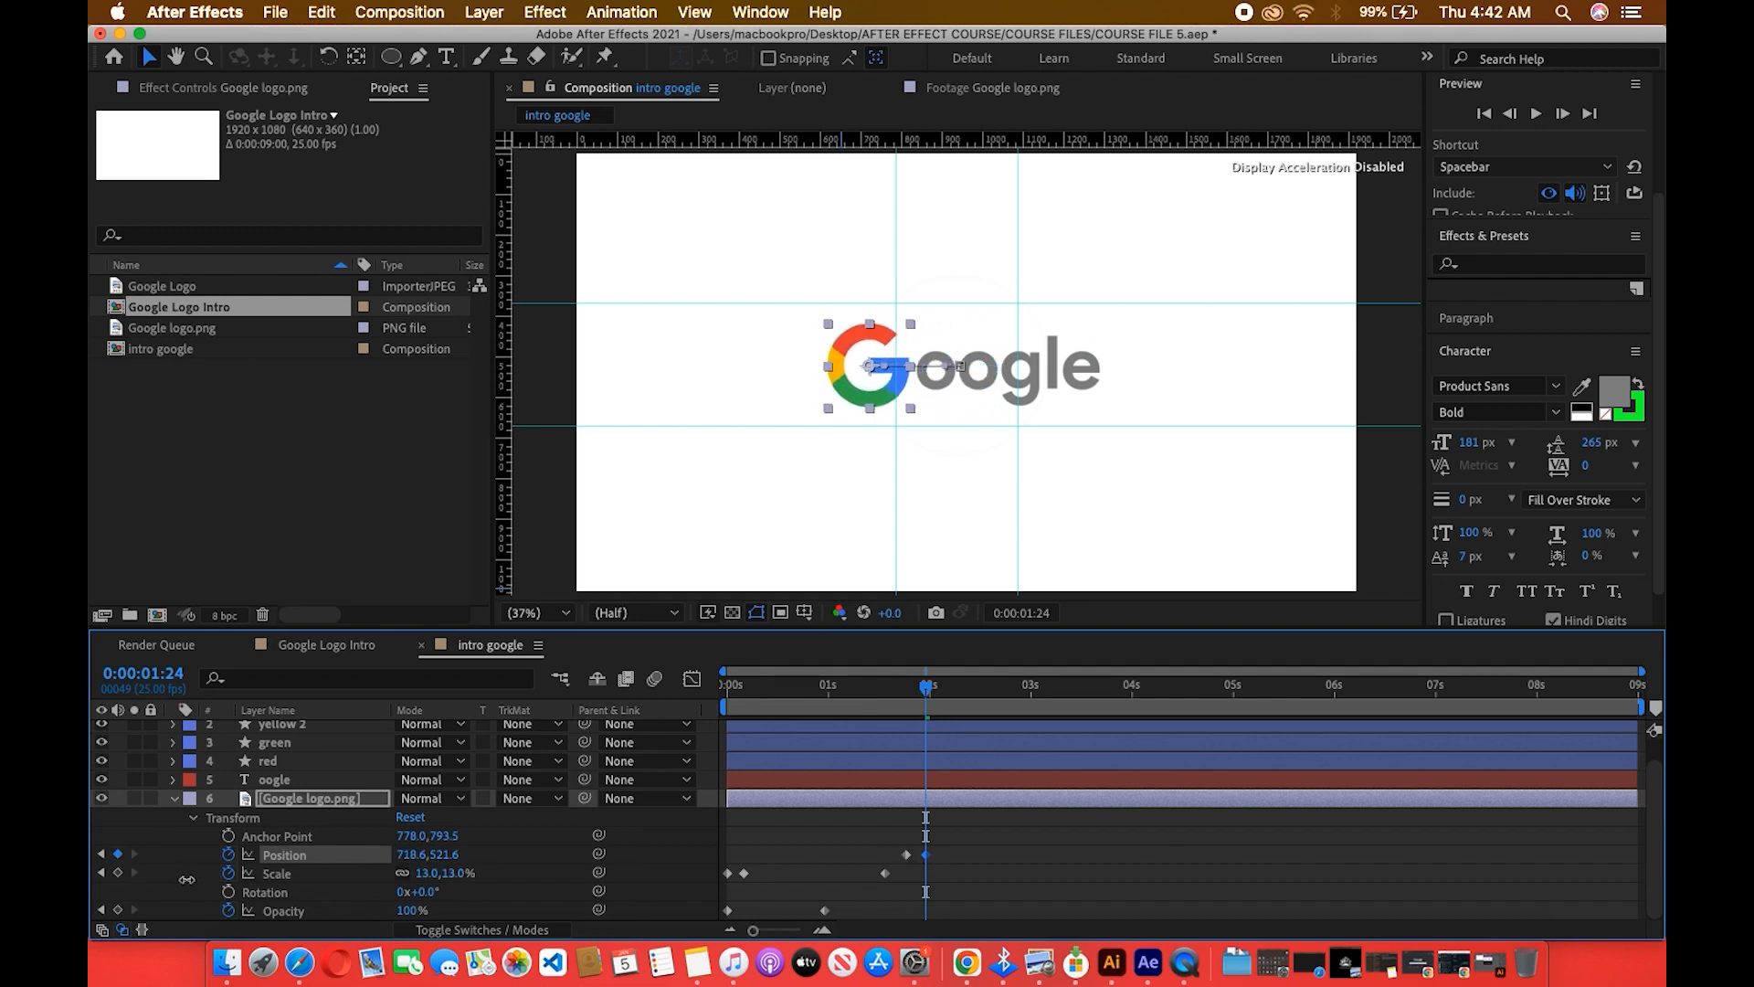
left_click(1359, 621)
left_click(1061, 853)
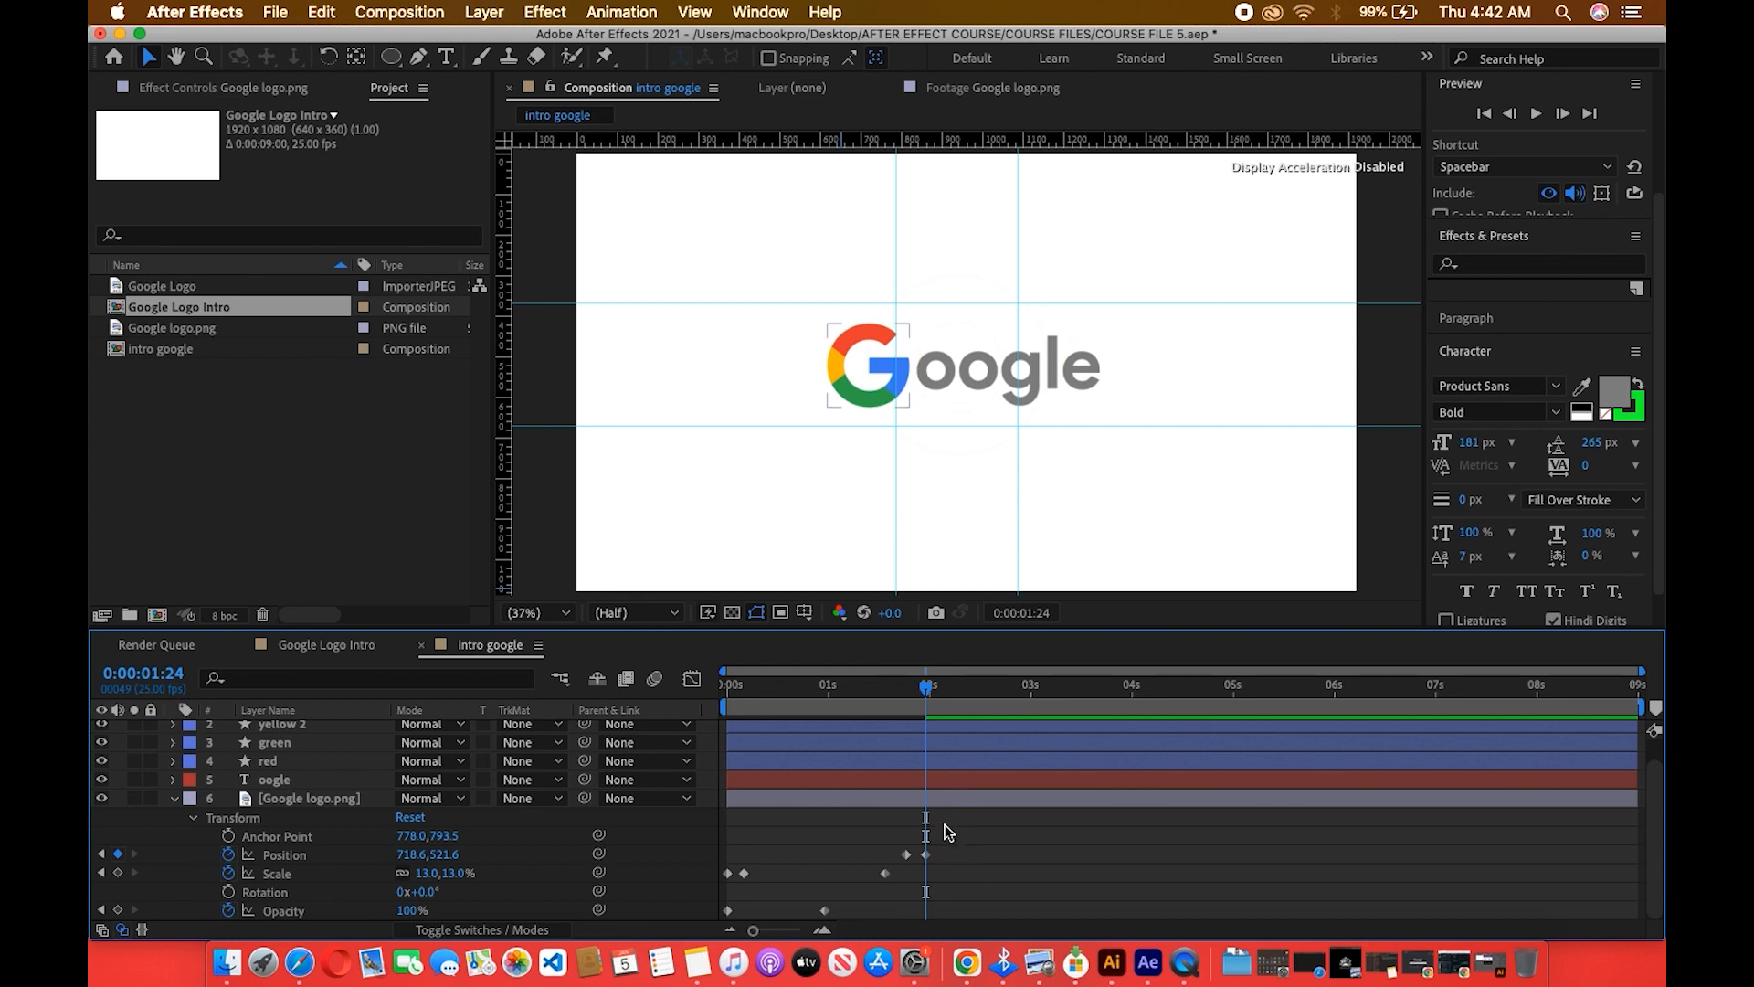
left_click_drag(925, 689, 917, 697)
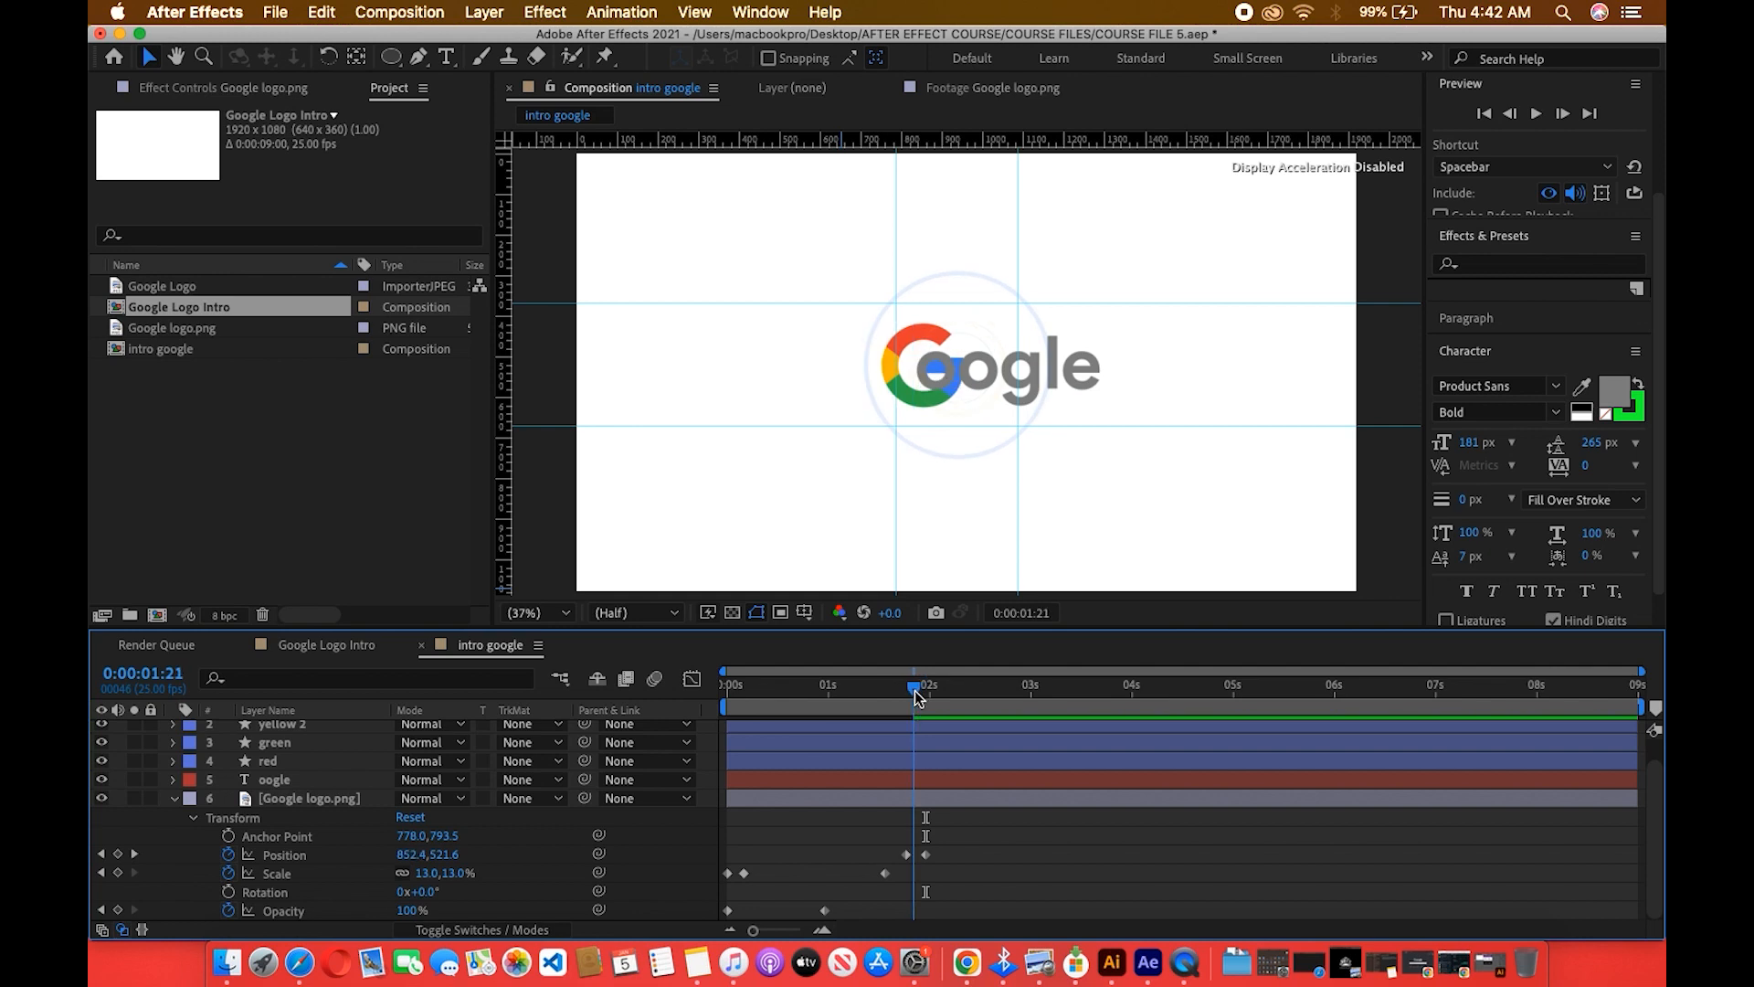
Examine how the oogle text fades in beside the G around 0:00:04:07 in Google Logo Intro, and return to the intro google composition.
left_click(182, 353)
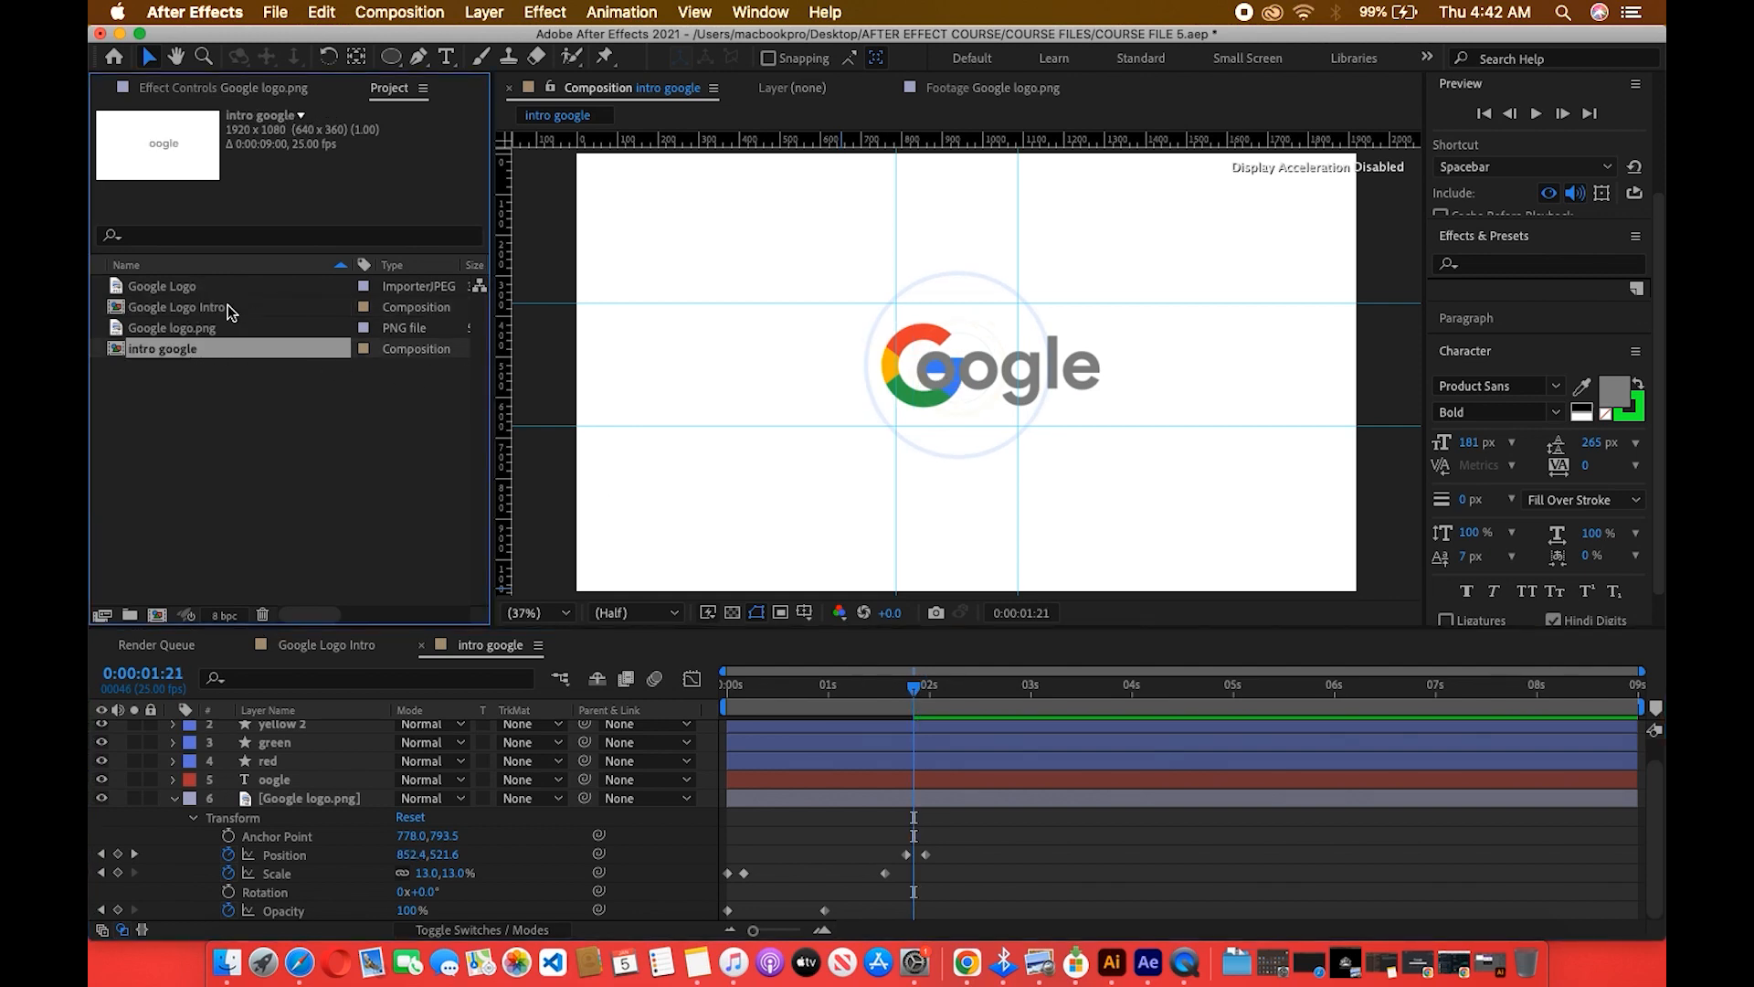
double_click(227, 304)
left_click_drag(1116, 691, 1165, 698)
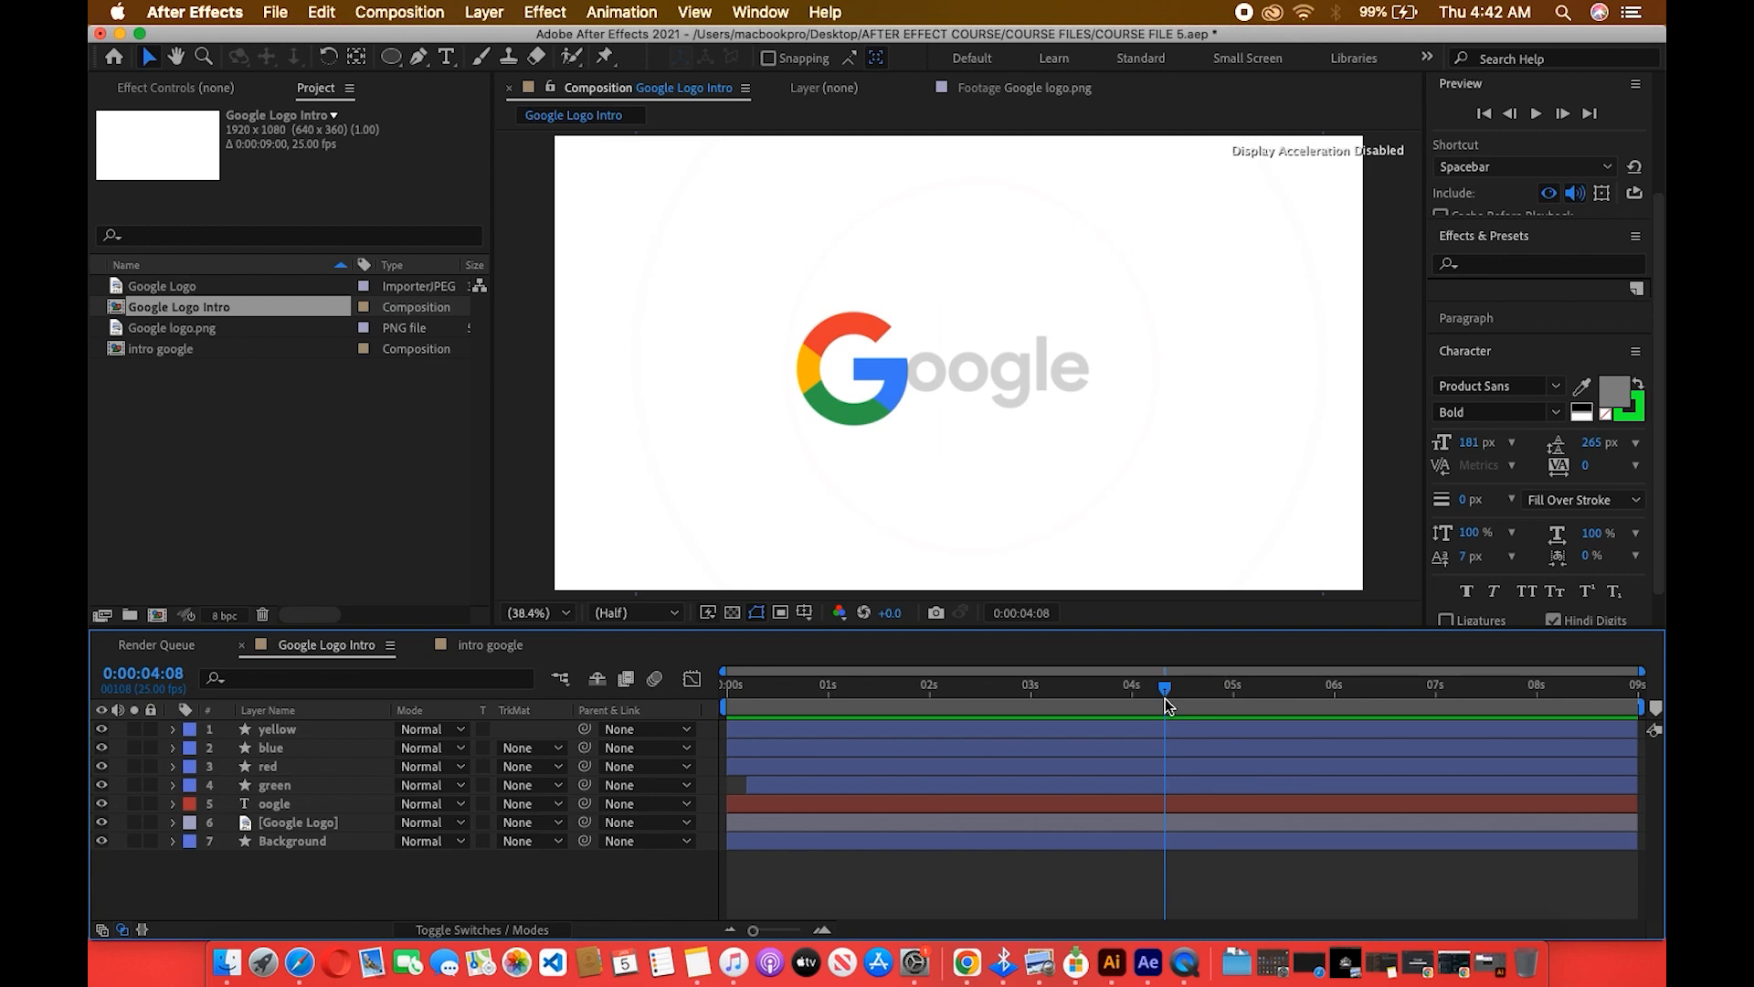
mouse_move(1164, 698)
left_mouse_down()
mouse_move(1140, 704)
mouse_move(1192, 702)
mouse_move(1132, 722)
mouse_move(1200, 710)
mouse_move(1156, 729)
left_mouse_up()
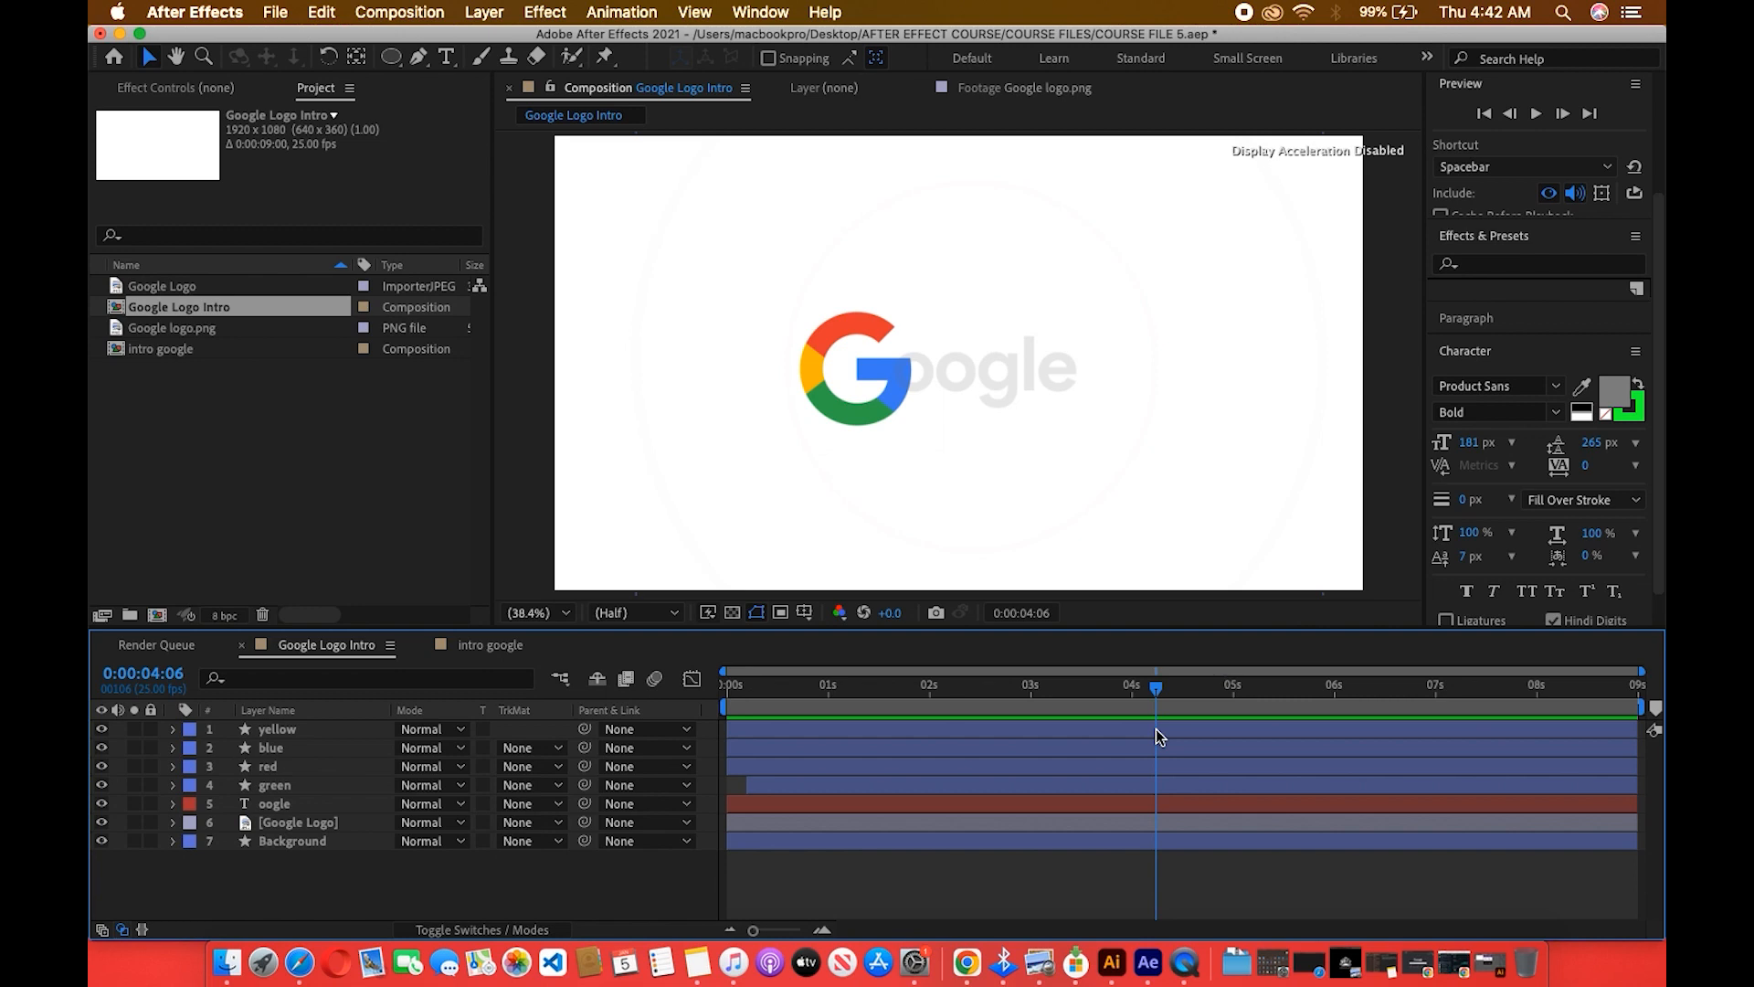
mouse_move(1156, 729)
left_mouse_down()
mouse_move(1132, 728)
mouse_move(1159, 738)
left_mouse_up()
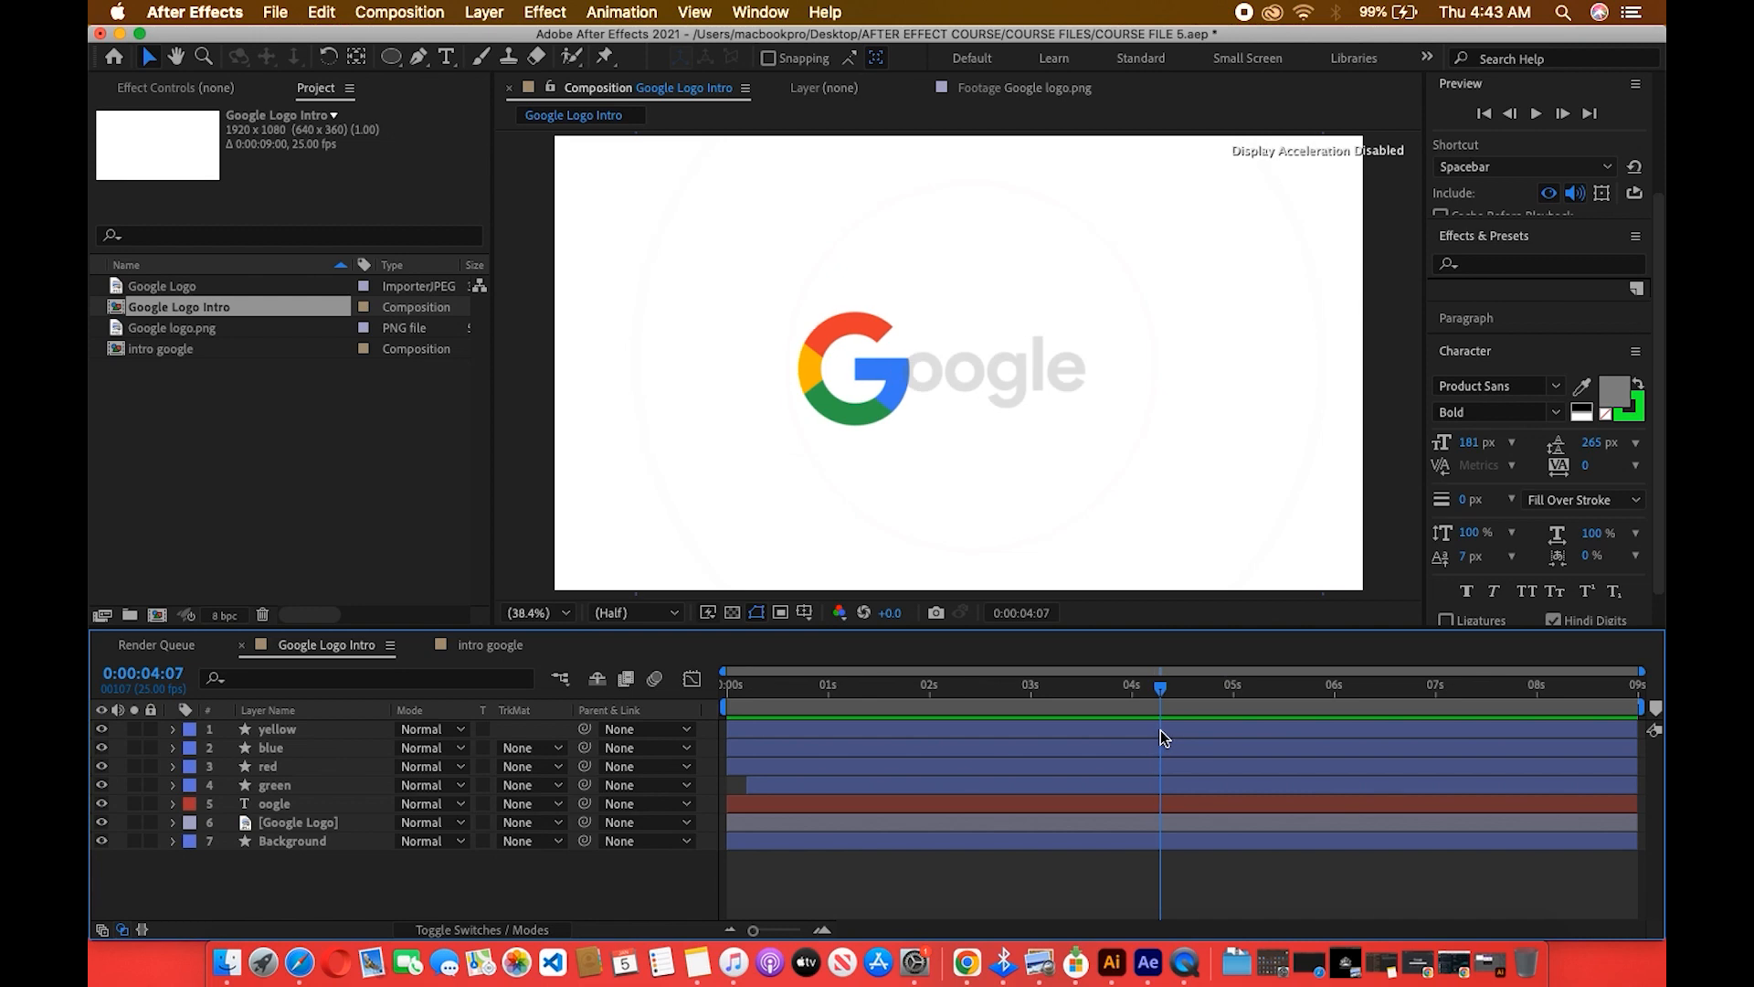
left_click(491, 643)
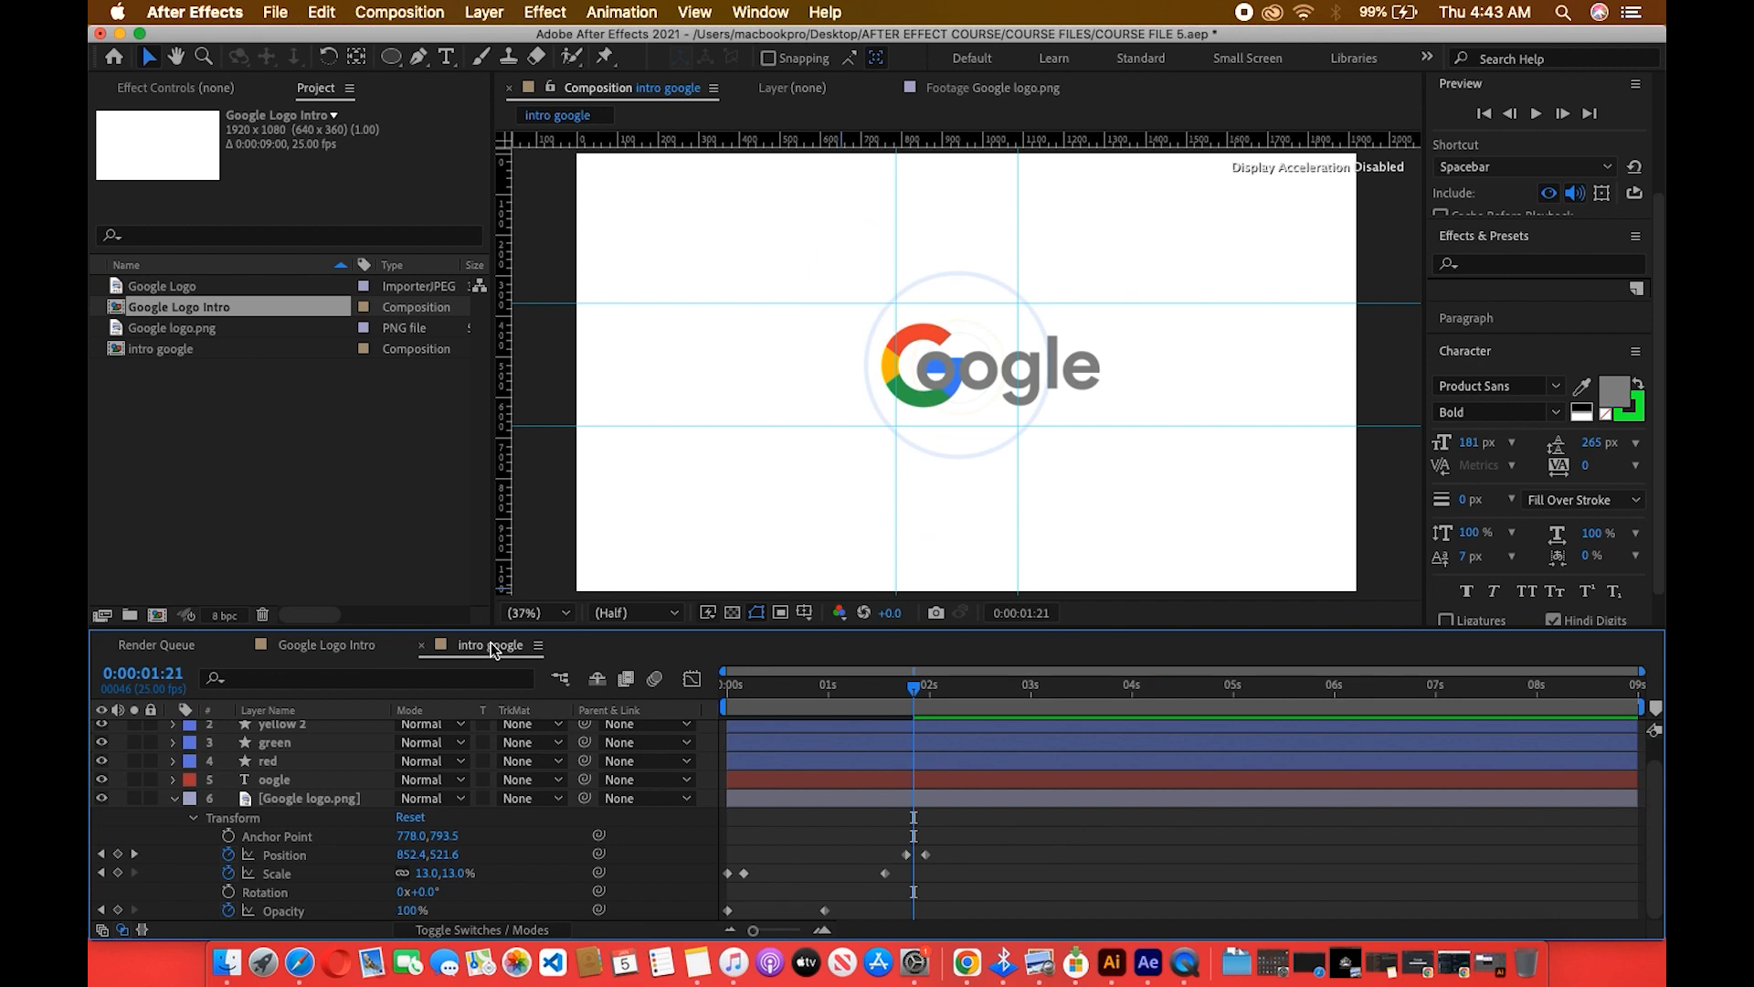
key("equal")
key("equal")
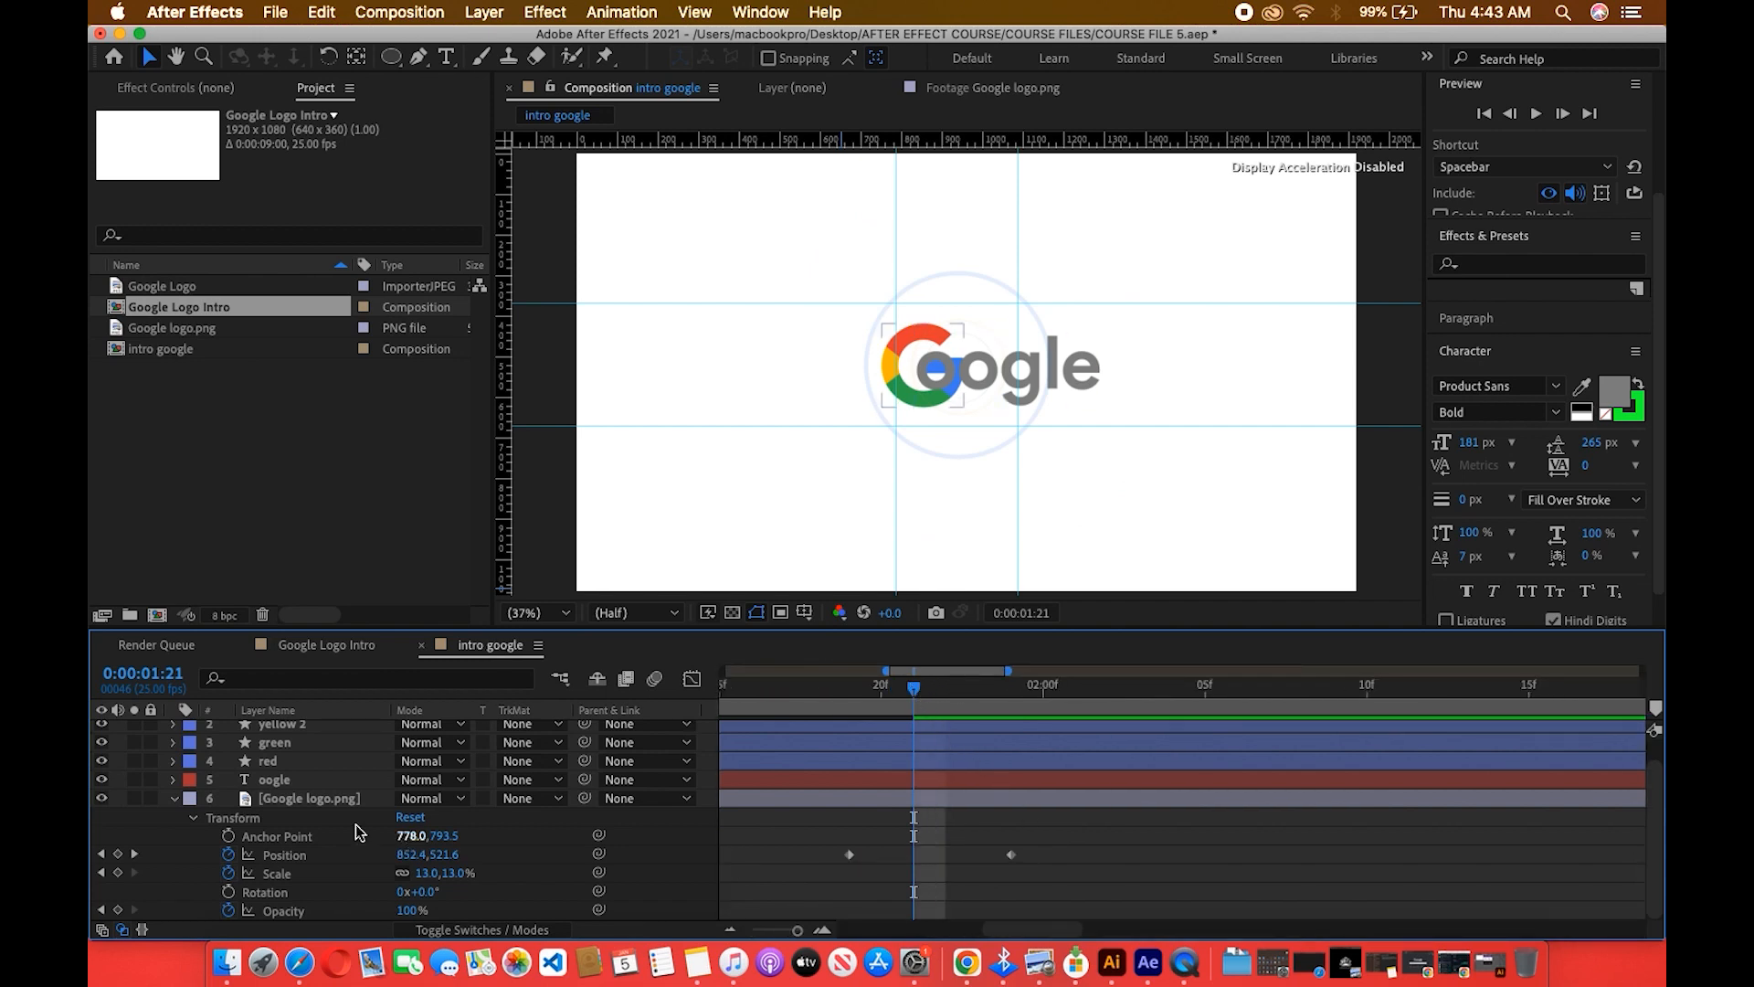
Collapse the Google logo layer, reveal the oogle text layer's transform properties and set its opacity to 0% at 0:00:01:21.
left_click(174, 797)
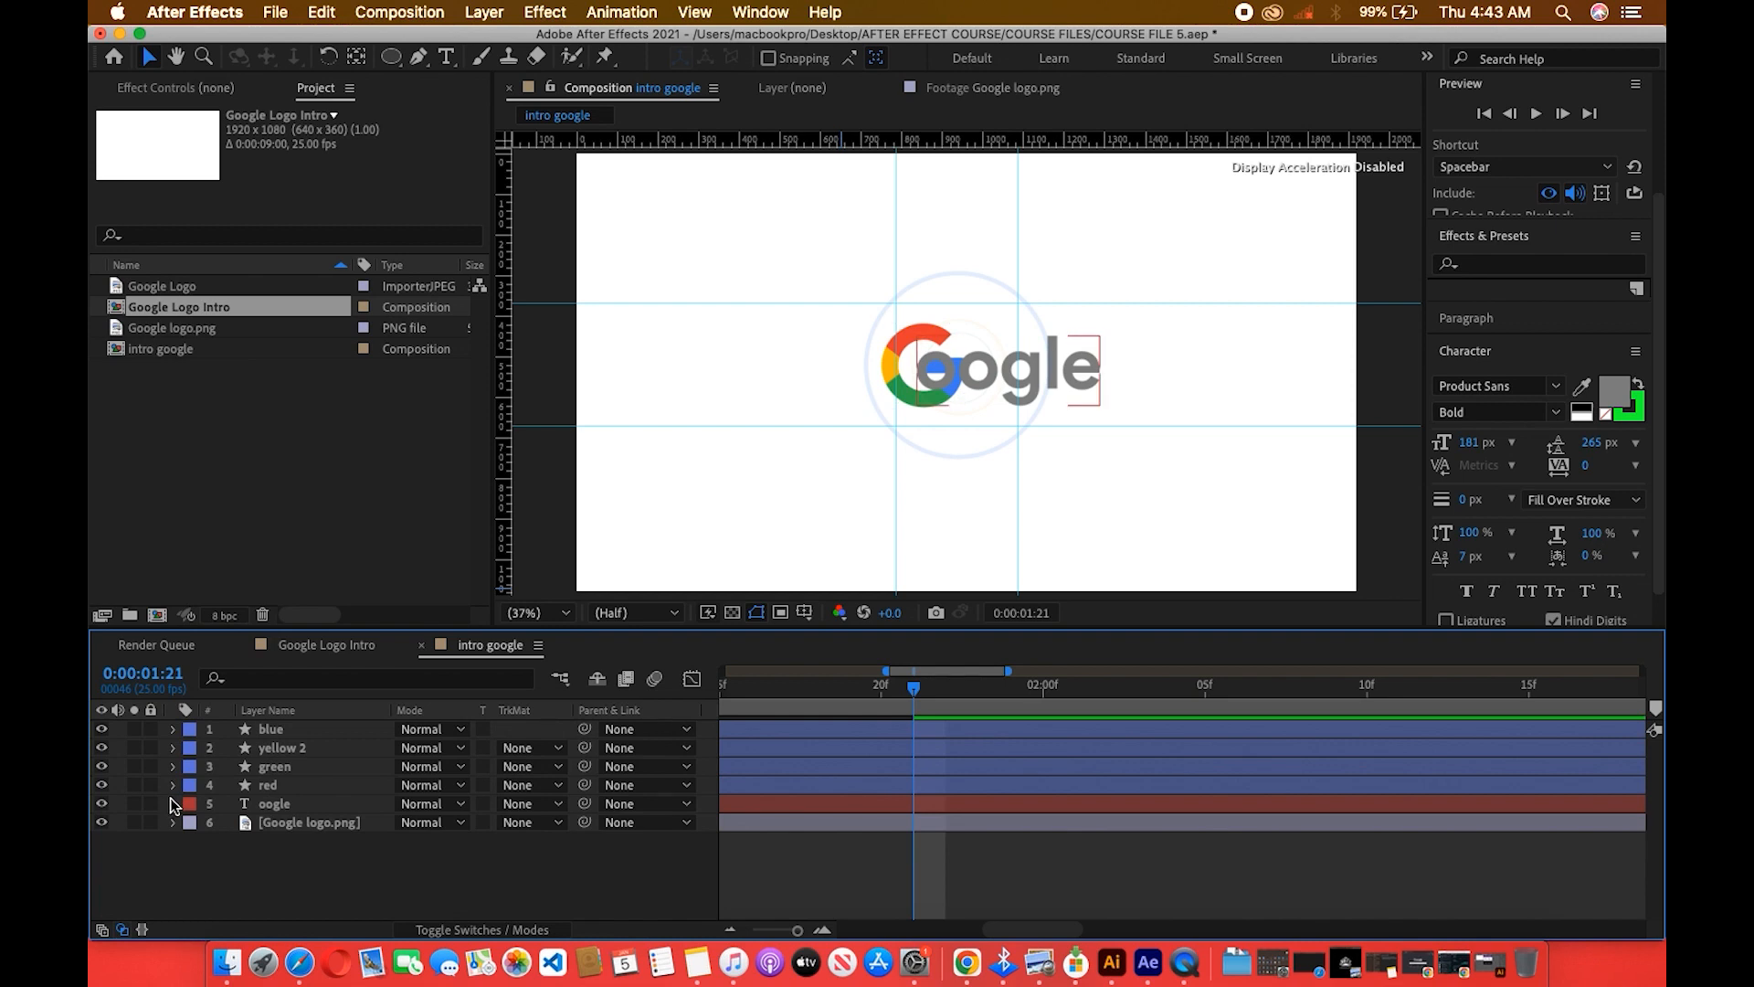
left_click(172, 803)
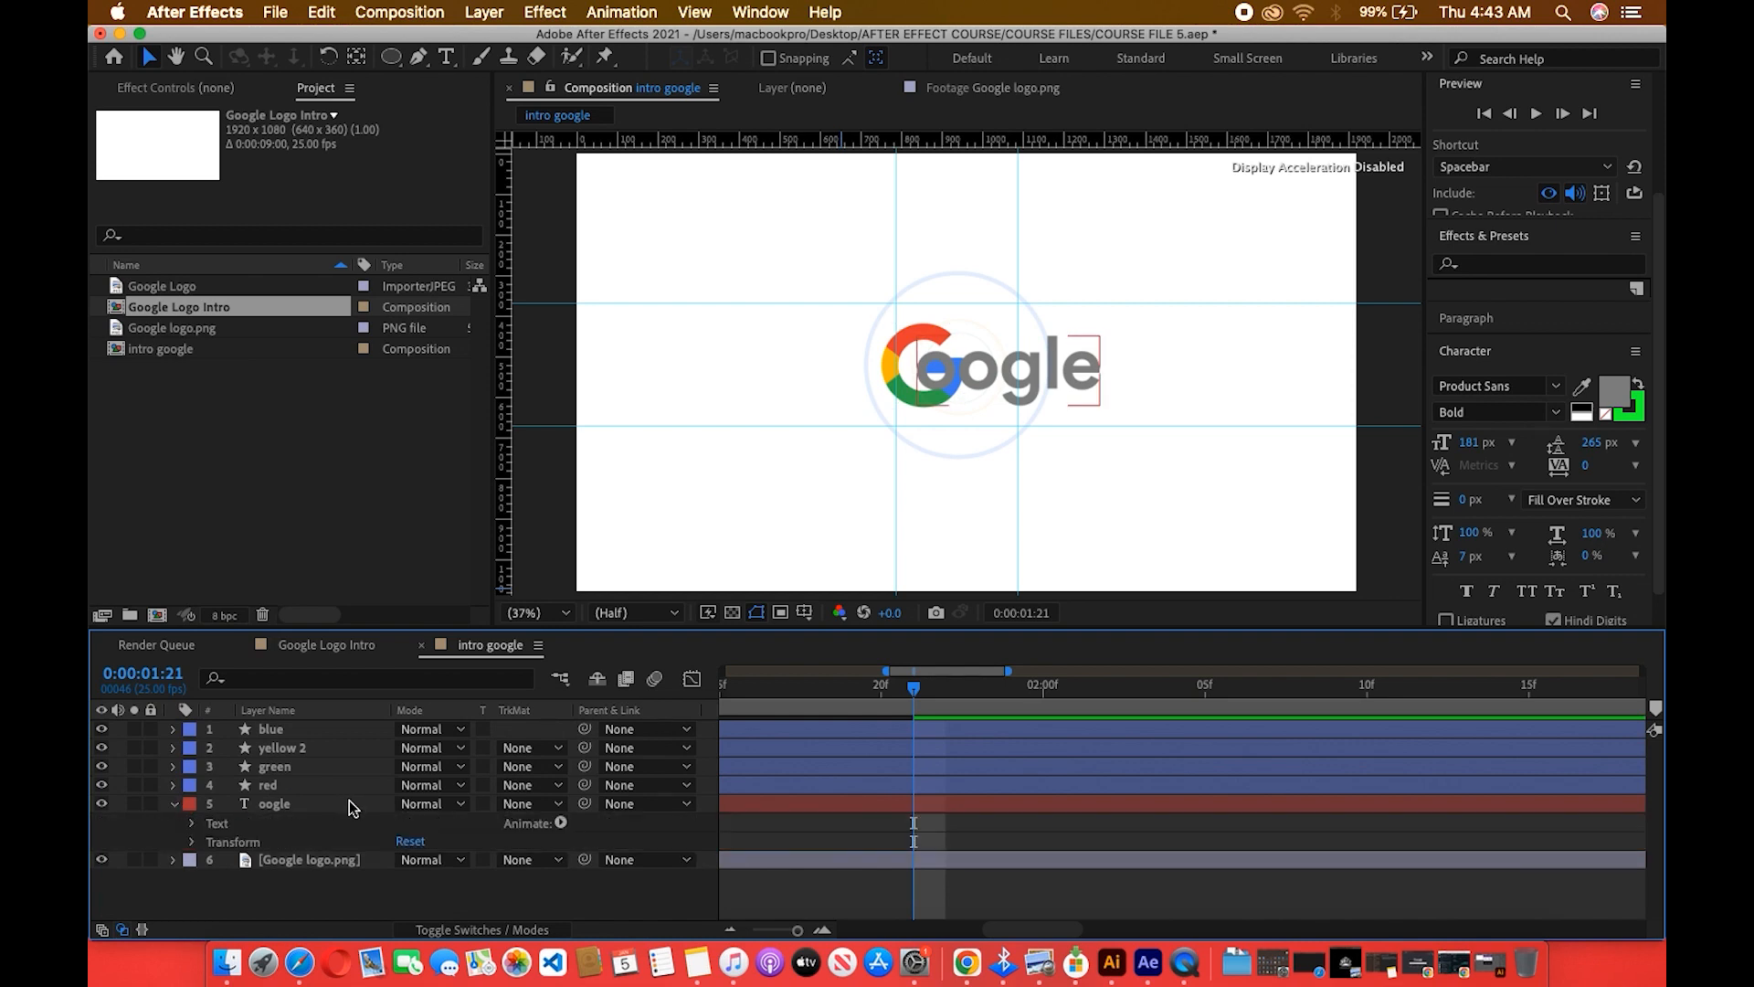
left_click(190, 841)
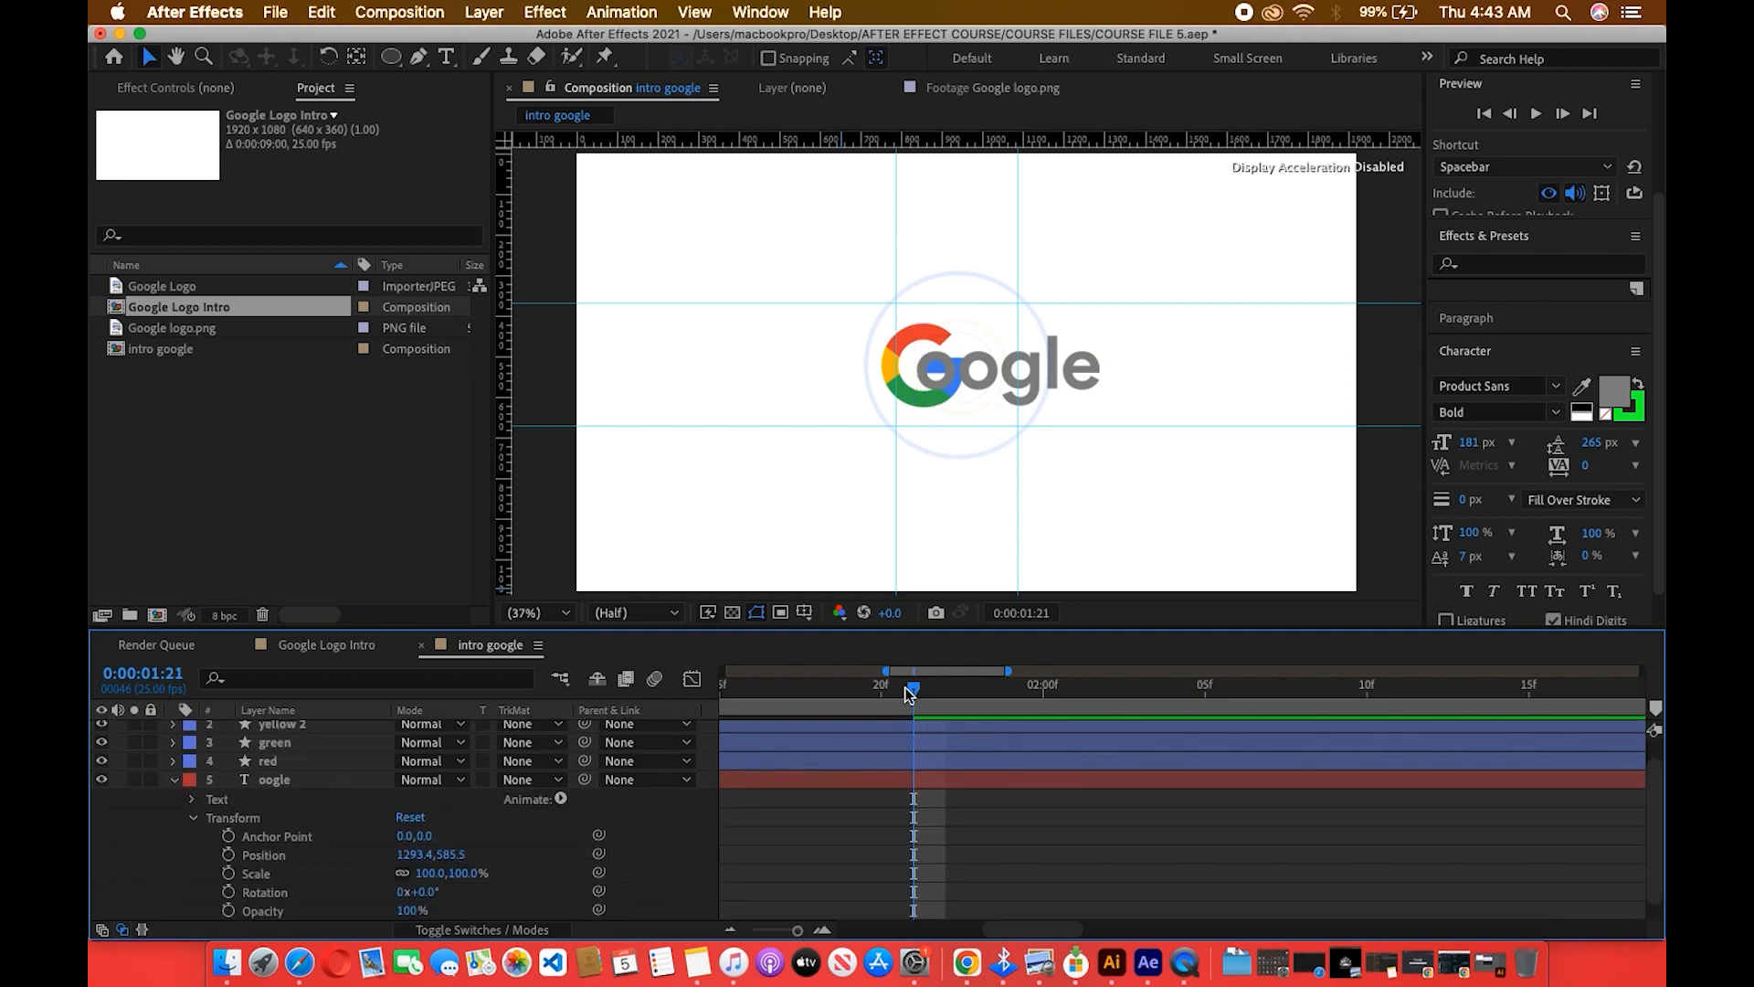
mouse_move(906, 685)
left_mouse_down()
mouse_move(882, 694)
mouse_move(909, 694)
left_mouse_up()
left_click_drag(399, 916, 306, 916)
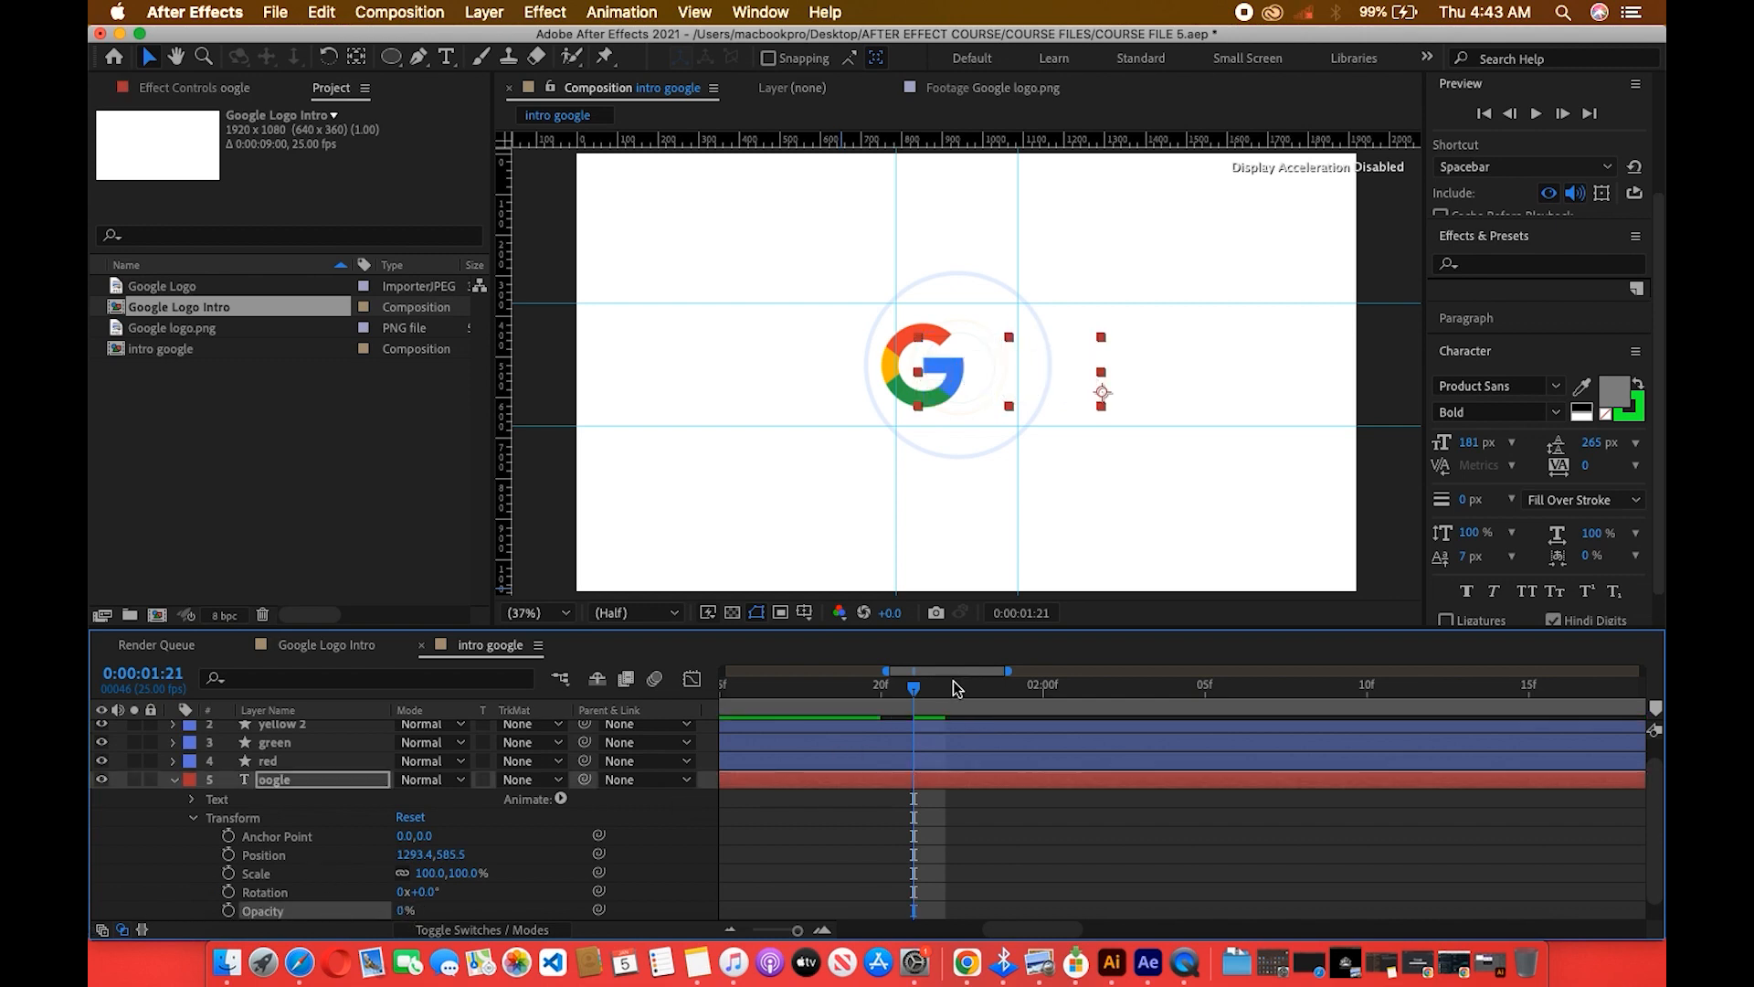
left_click(229, 910)
key("super+z")
Move the oogle text horizontally to 1224.4 and start position and opacity keyframes at 0:00:01:21.
left_click_drag(414, 864, 349, 871)
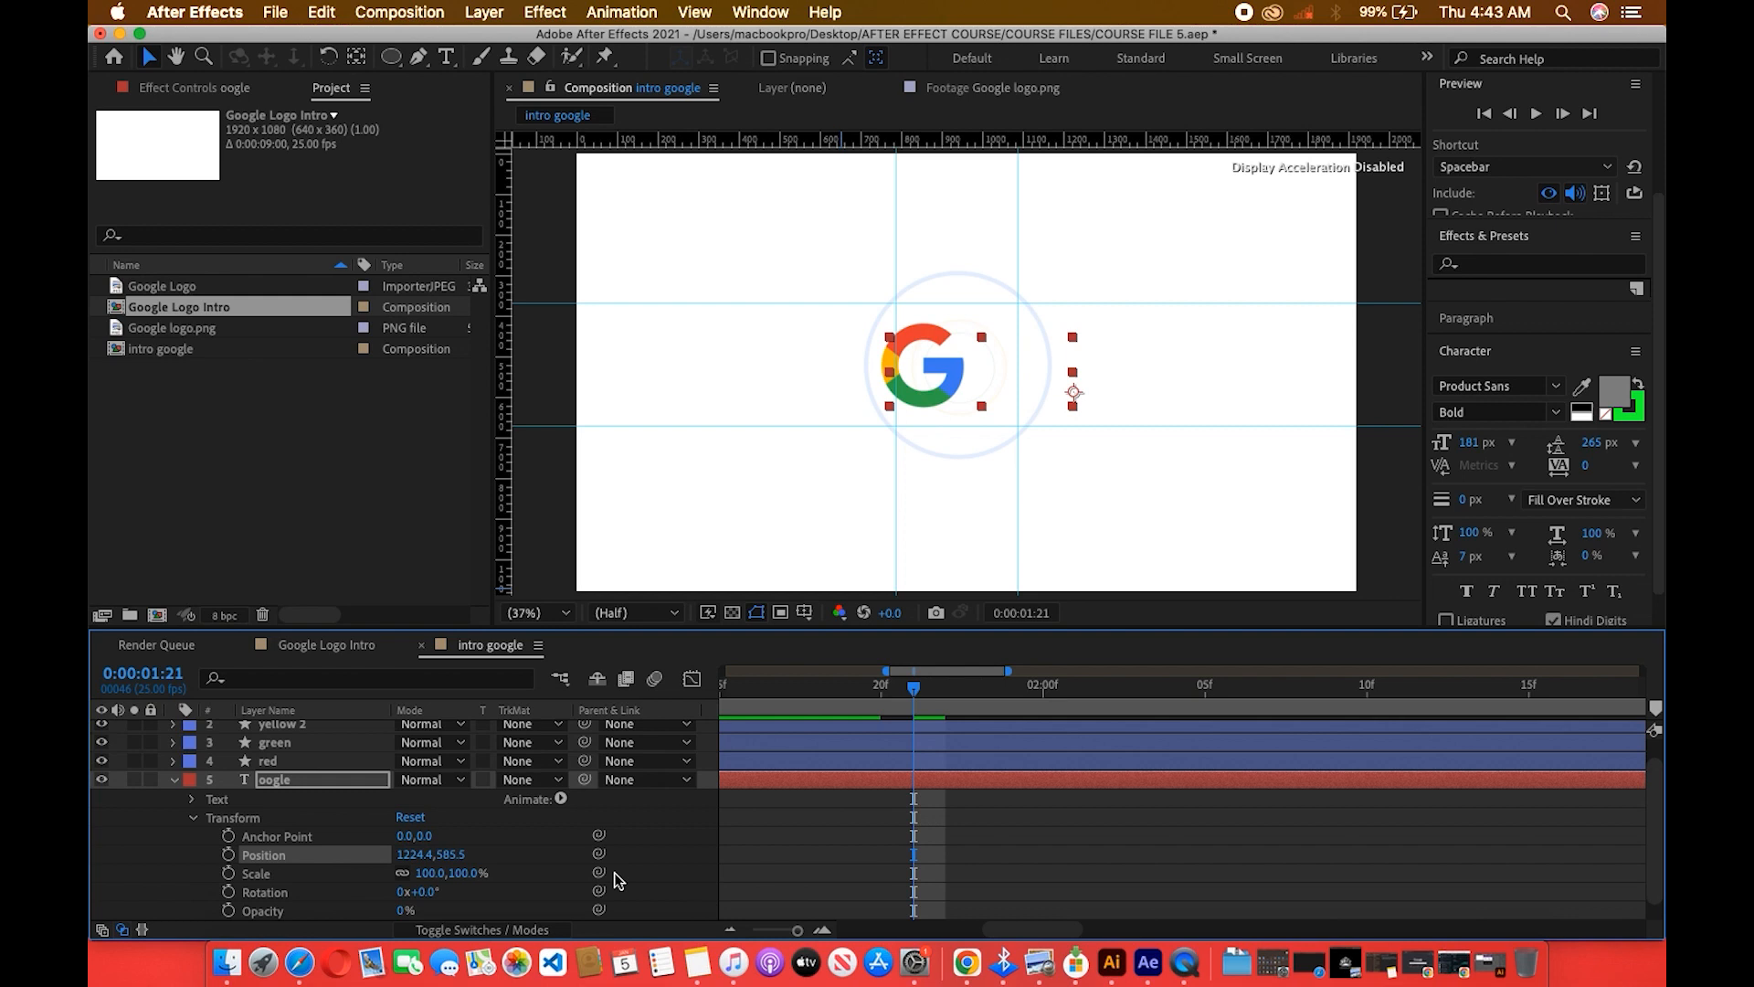
left_click(229, 856)
left_click(229, 912)
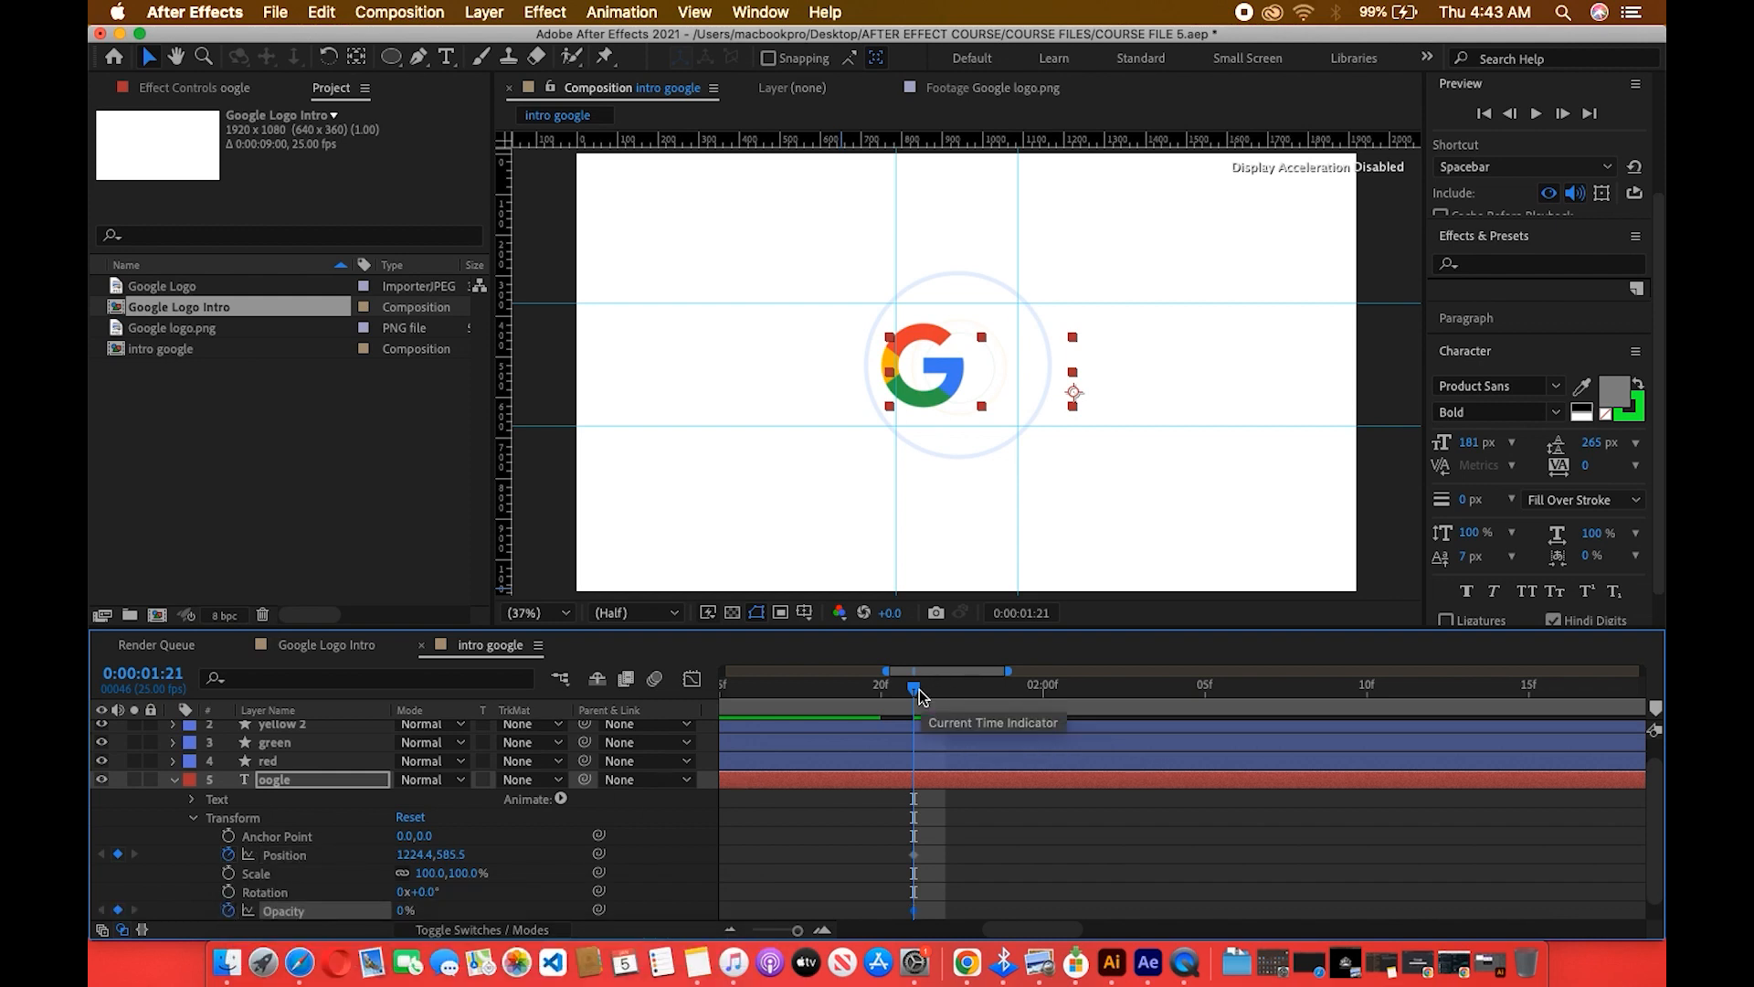
Try keyframing the oogle text at 0:00:01:22 with horizontal position 1379.4 and 100% opacity, and undo these keyframes.
left_click_drag(923, 697, 941, 704)
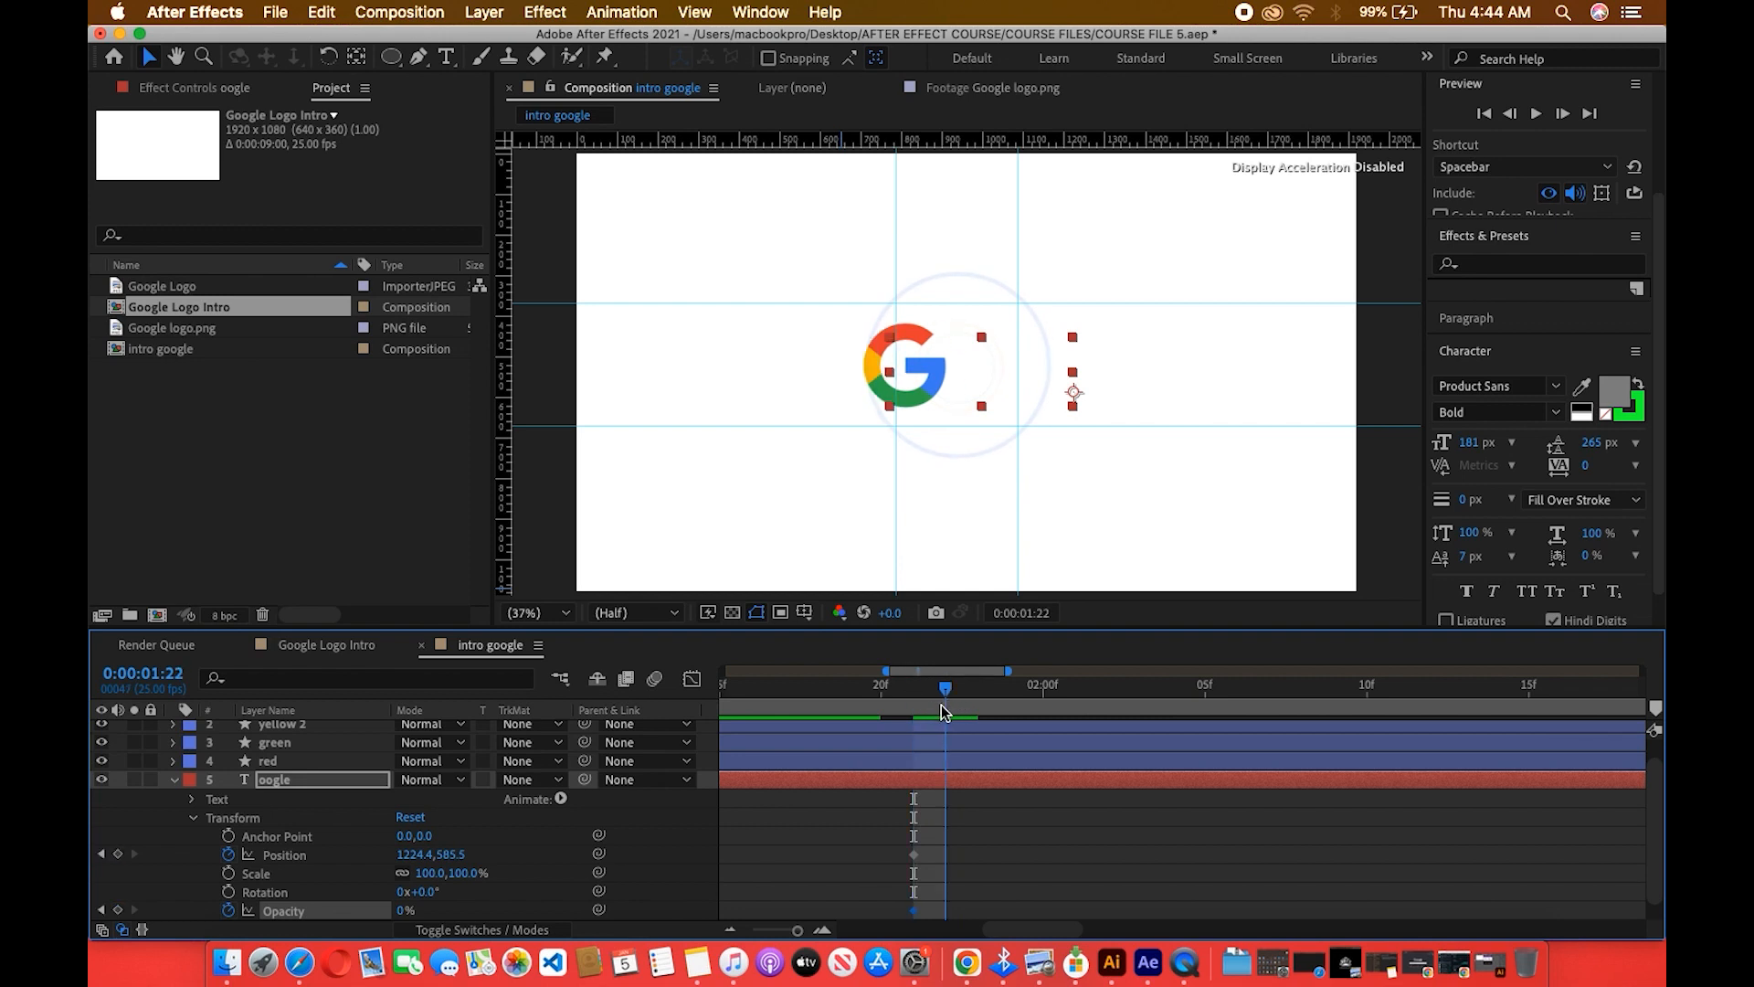
left_click_drag(422, 855, 579, 855)
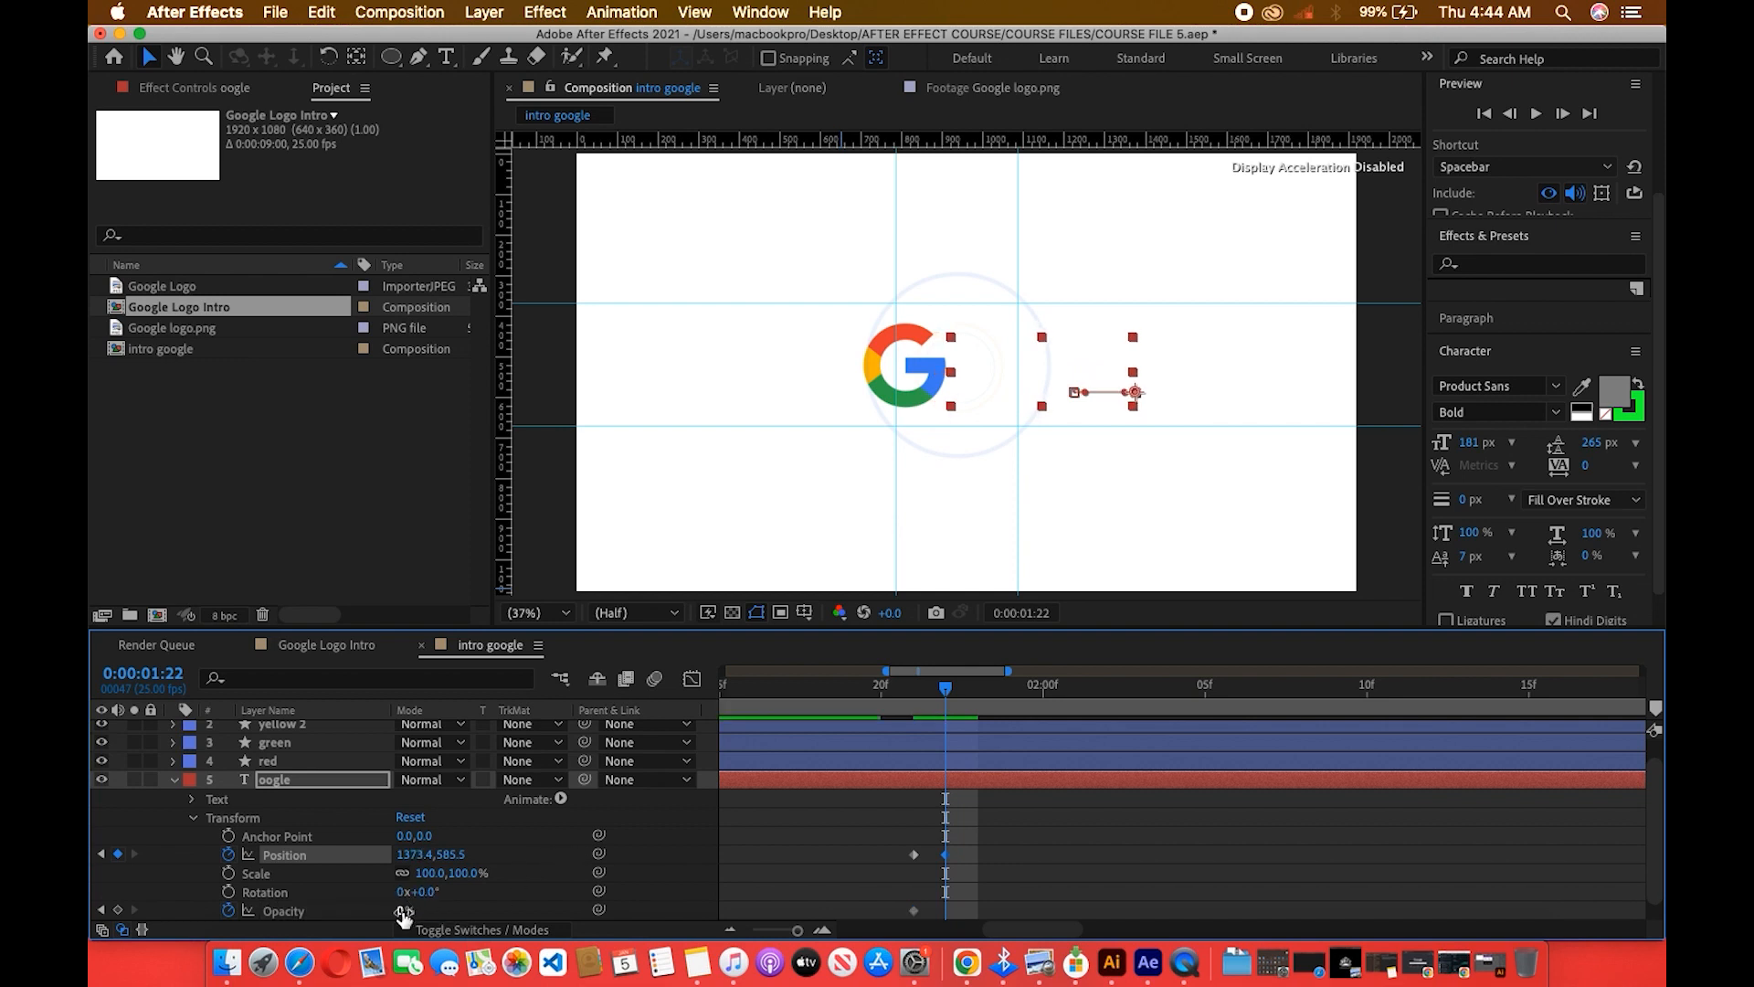
left_click_drag(404, 910, 675, 908)
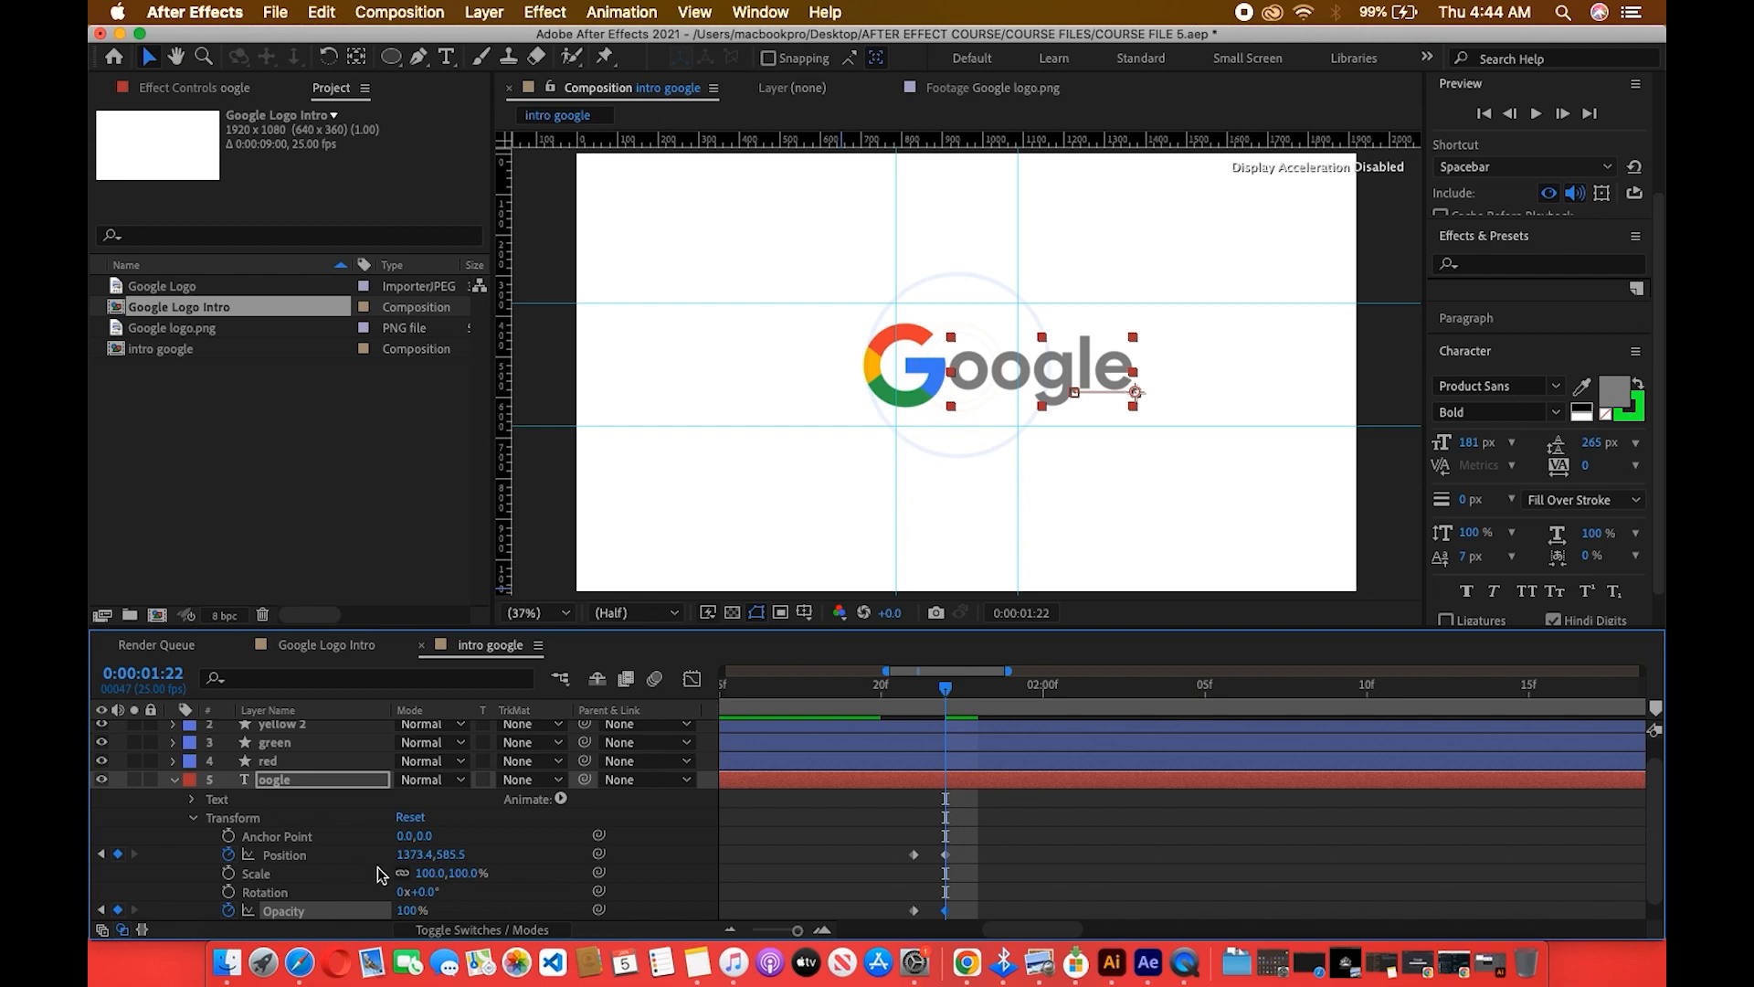
left_click_drag(415, 863, 423, 859)
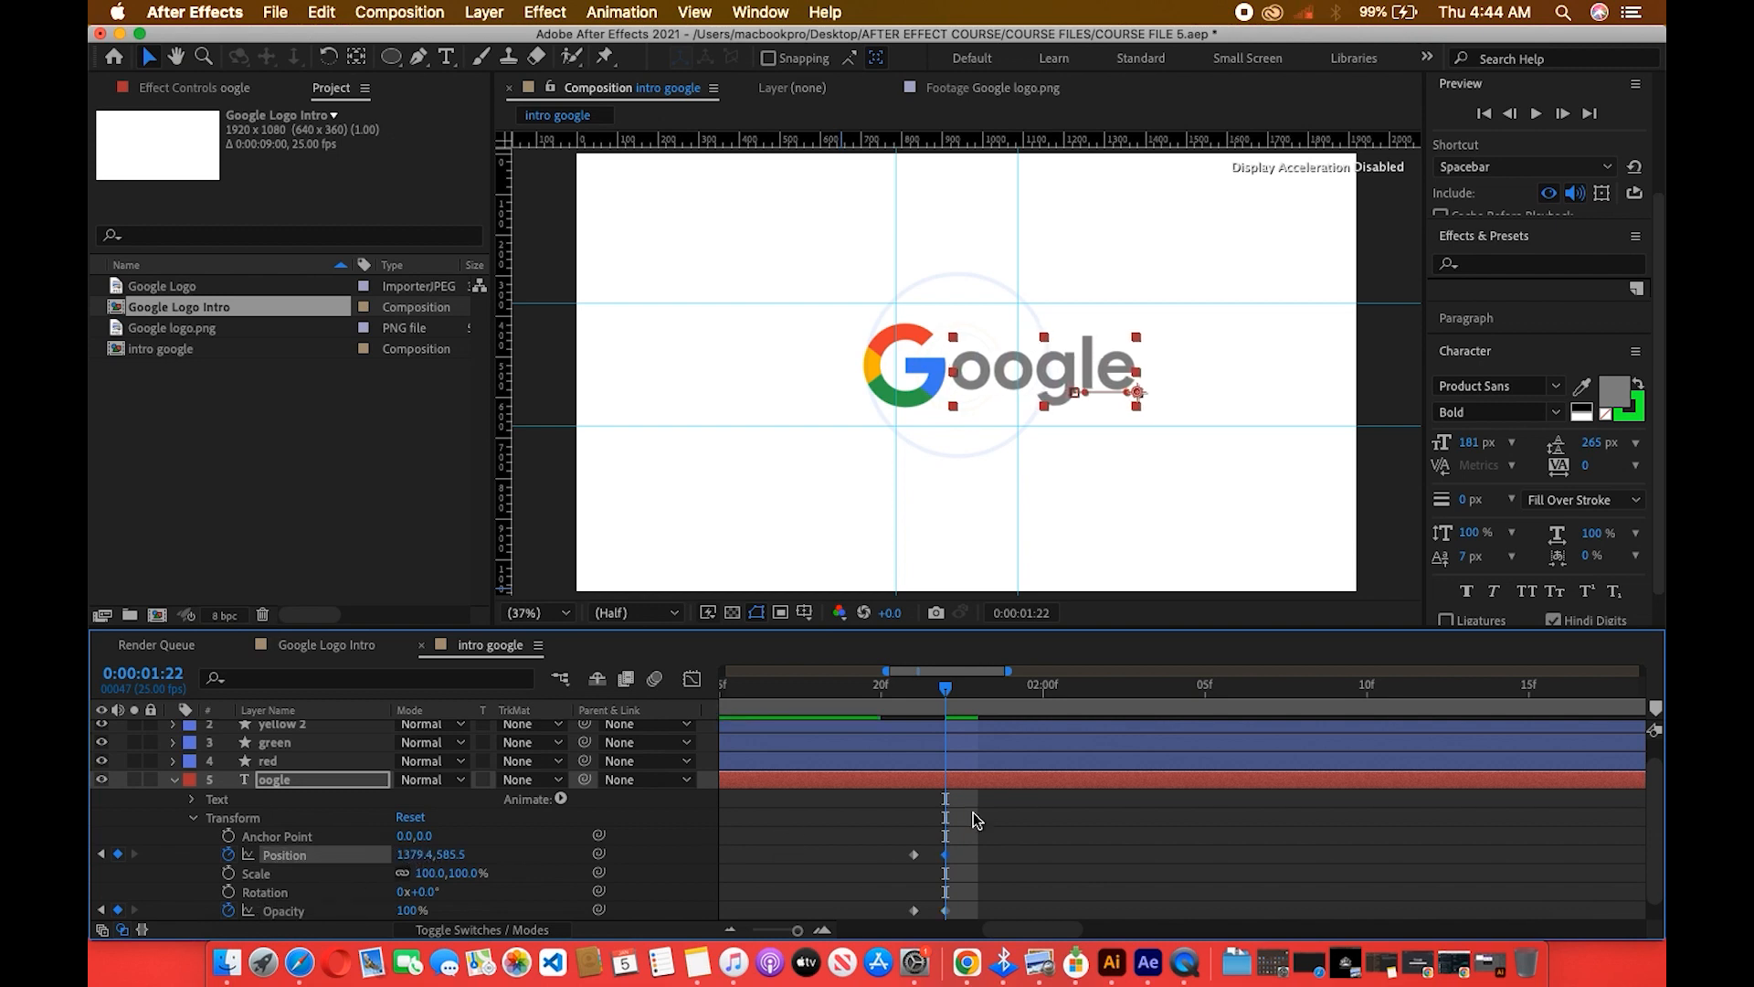
left_click(1065, 852)
left_click(1001, 762)
mouse_move(984, 694)
left_mouse_down()
mouse_move(1037, 703)
mouse_move(978, 716)
left_mouse_up()
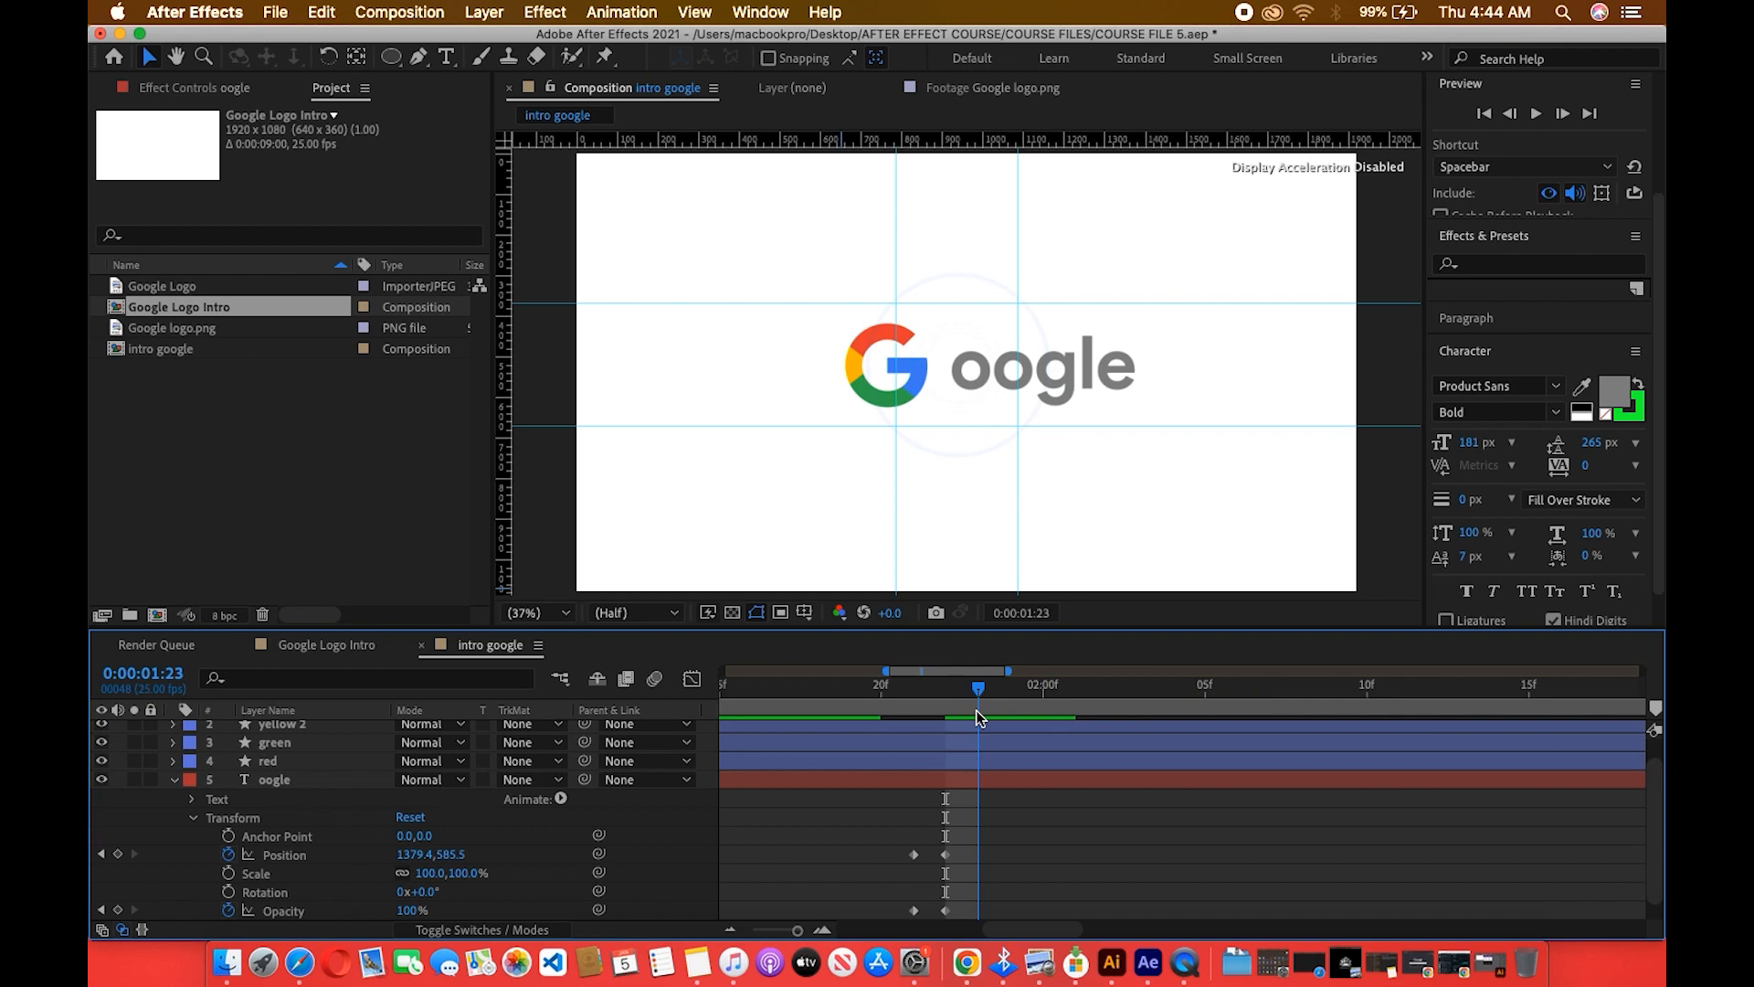
key("super+z")
key("super+z")
key("super+z")
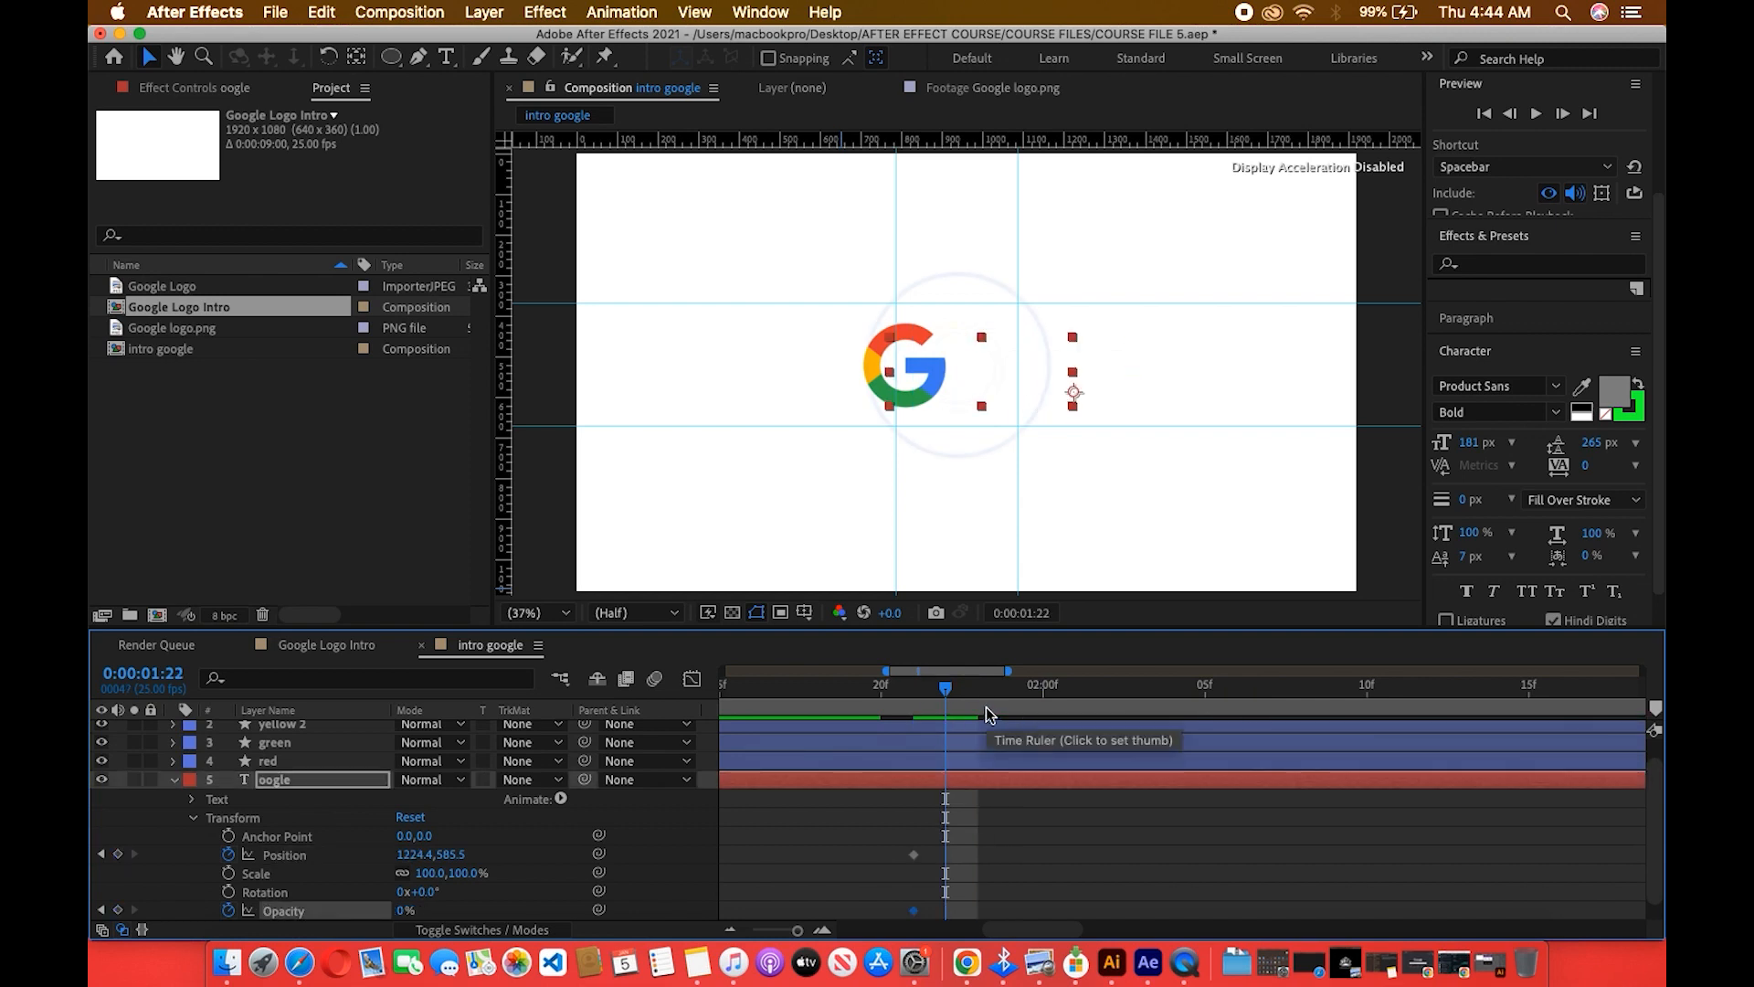
Keyframe the oogle text at 0:00:02:00 with 100% opacity and a position shifted right so it sits beside the G.
left_click_drag(952, 687, 1051, 703)
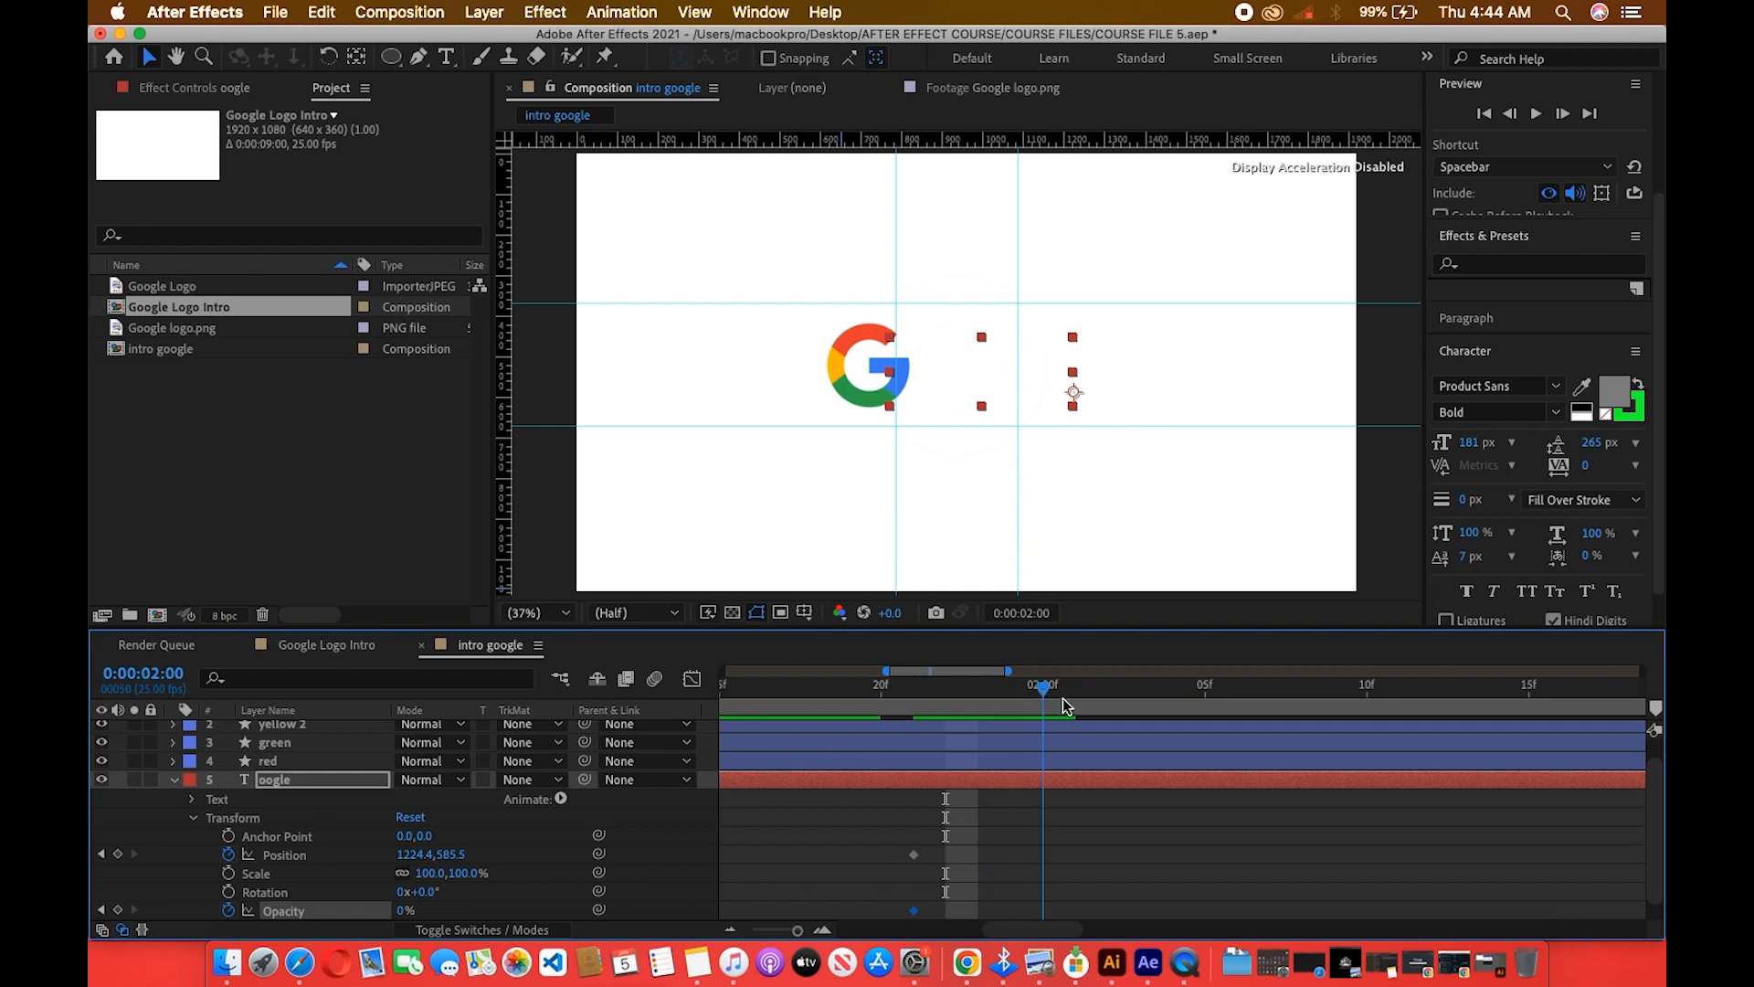
key("Page_Up")
key("Page_Down")
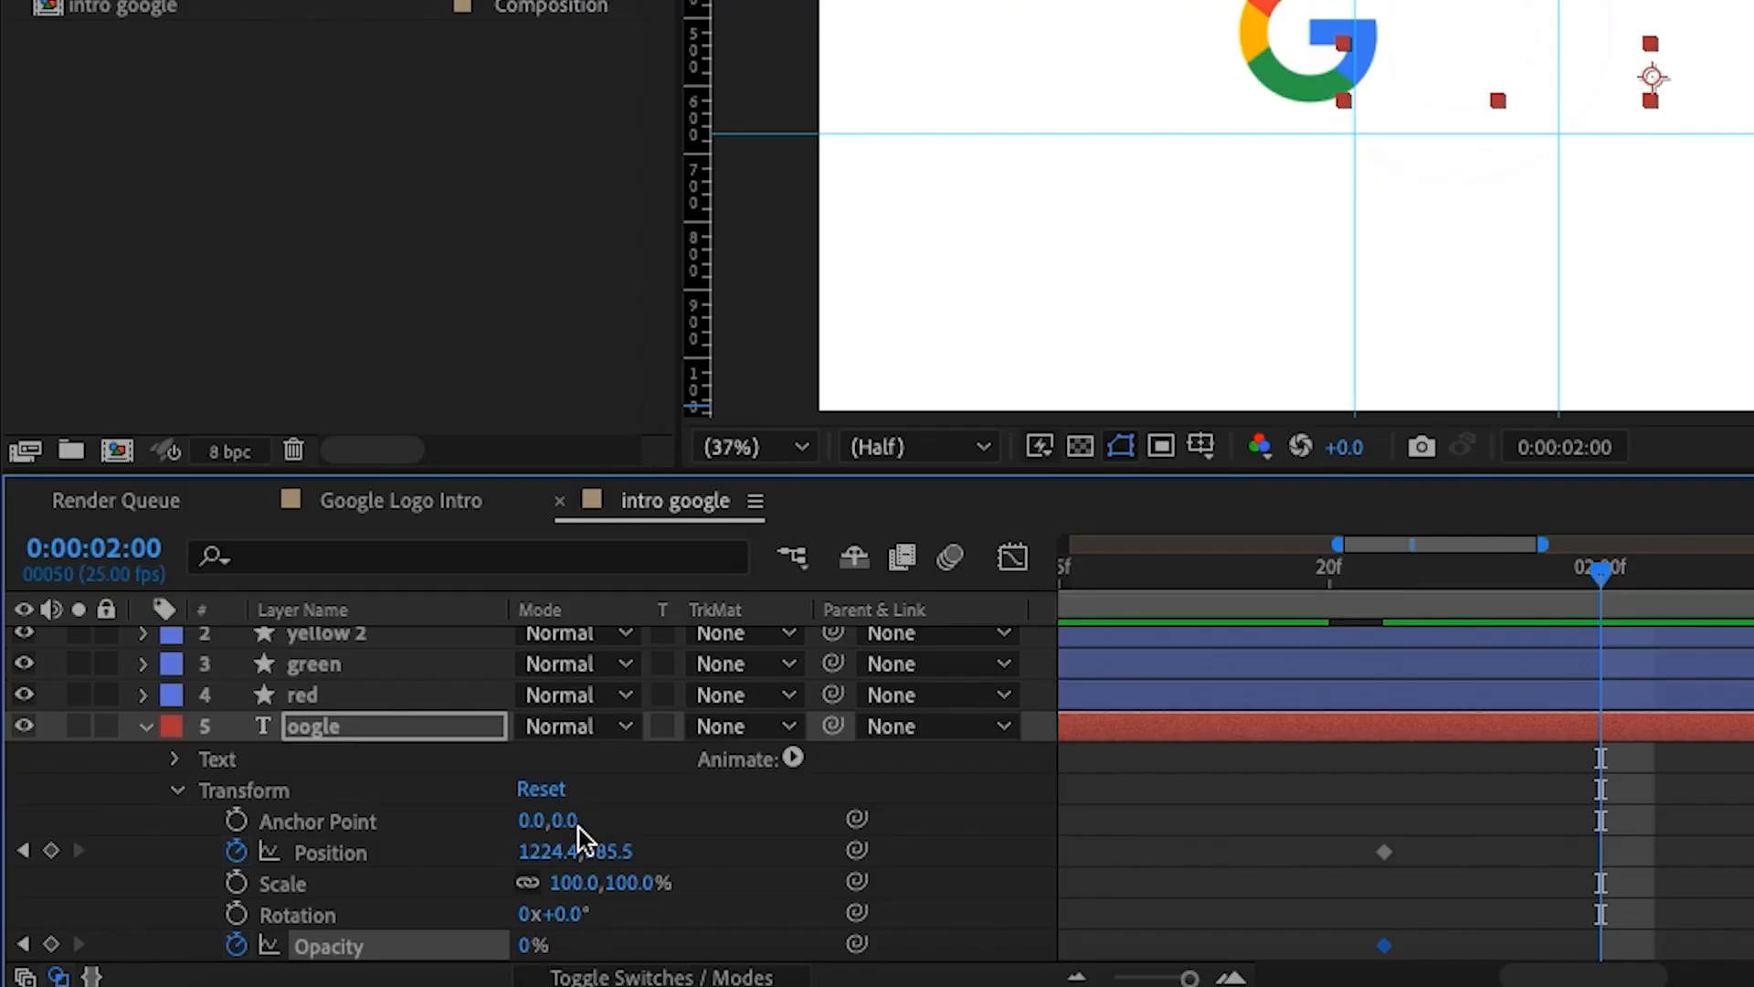
left_click_drag(527, 948, 1164, 946)
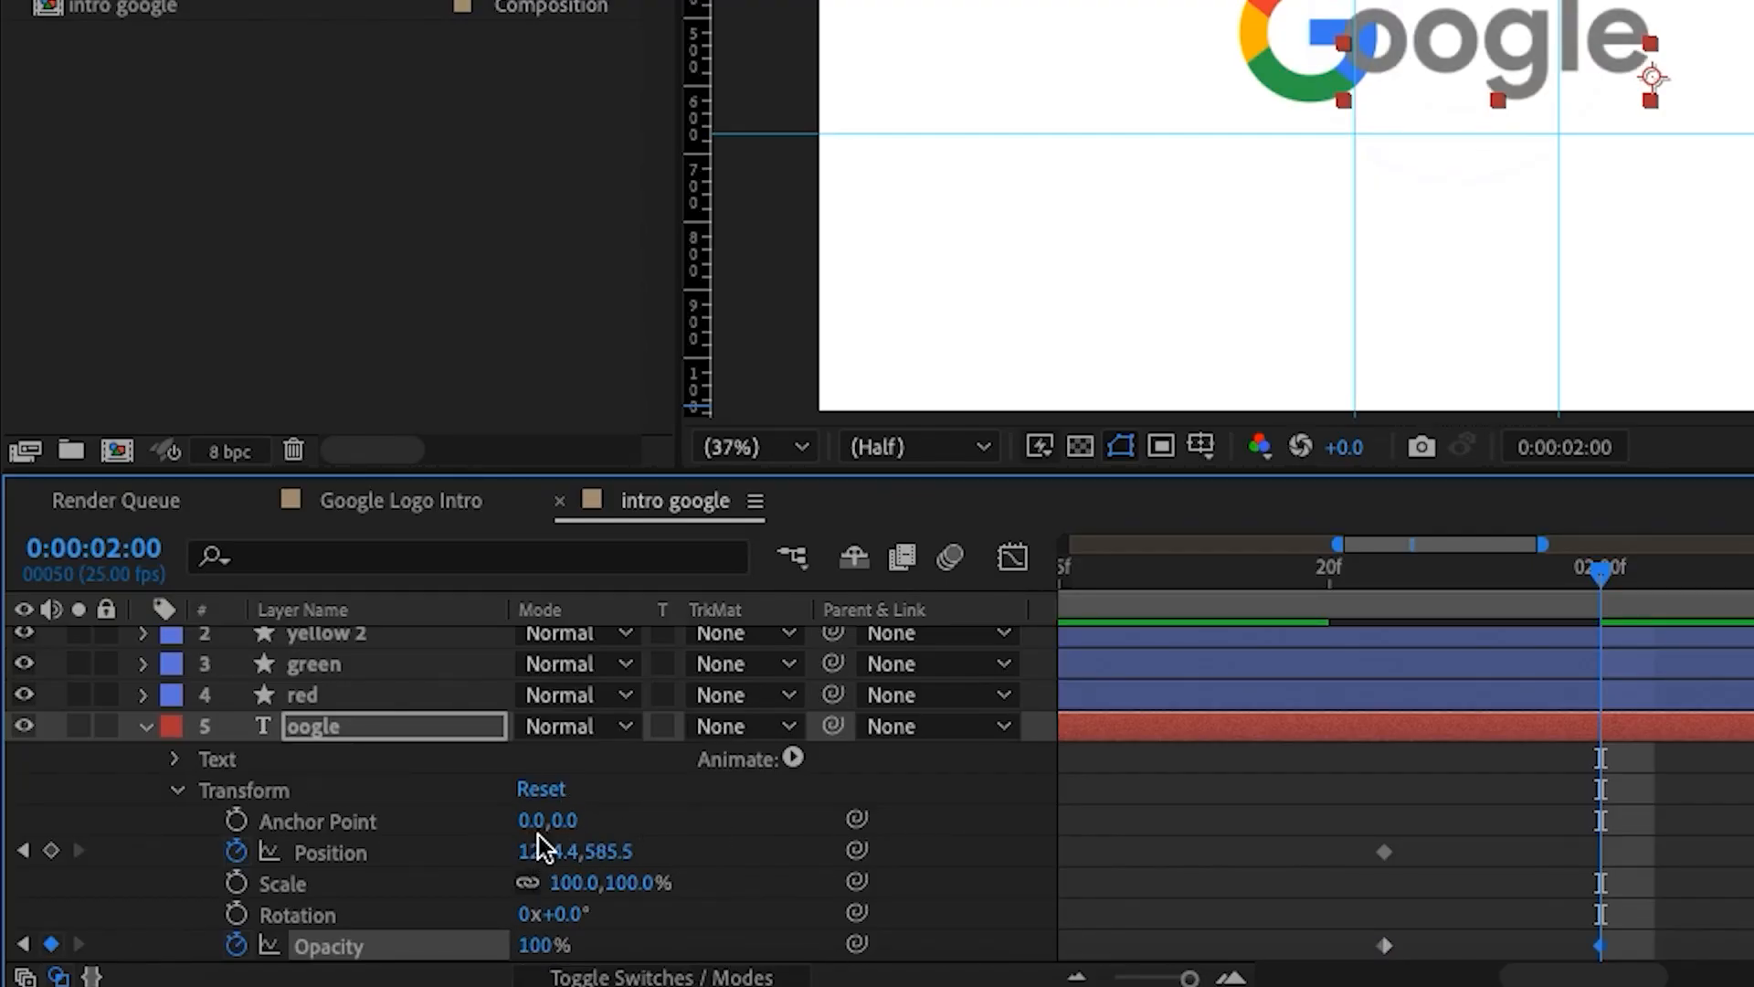
left_click_drag(546, 862, 670, 866)
left_click(1701, 751)
Preview the oogle reveal, collapse the text layer and play the whole intro from the start.
left_click_drag(1589, 577, 1409, 594)
key("space")
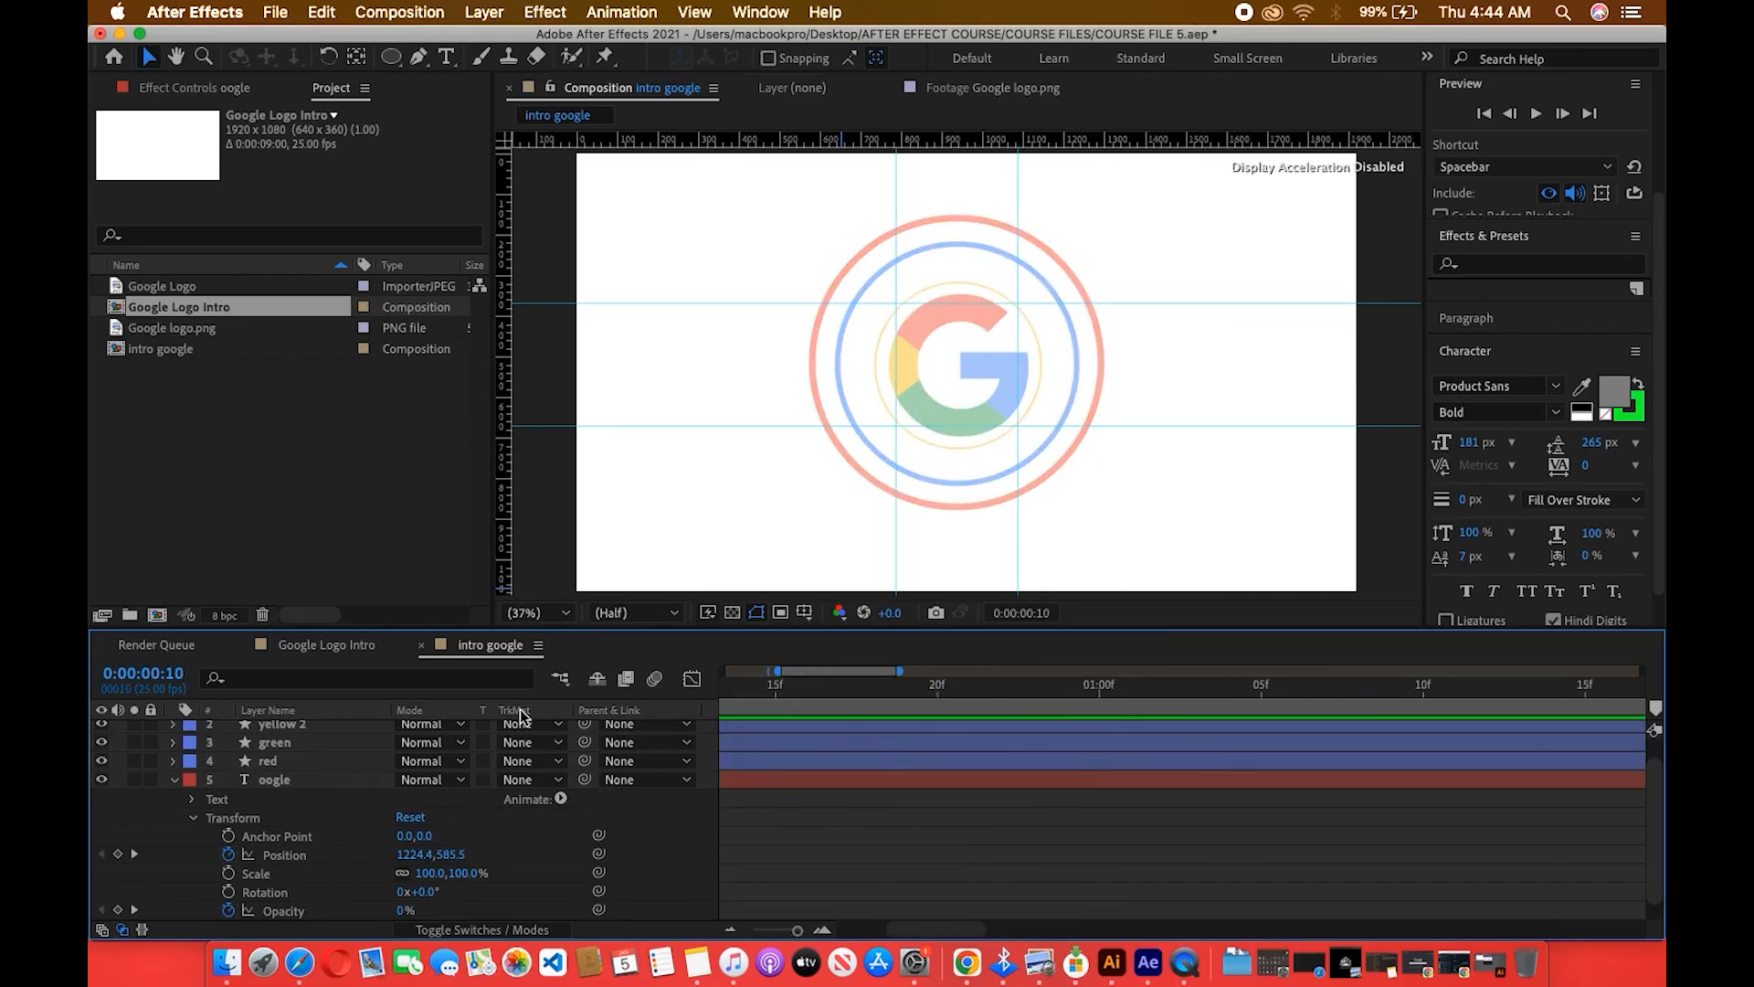
left_click(175, 781)
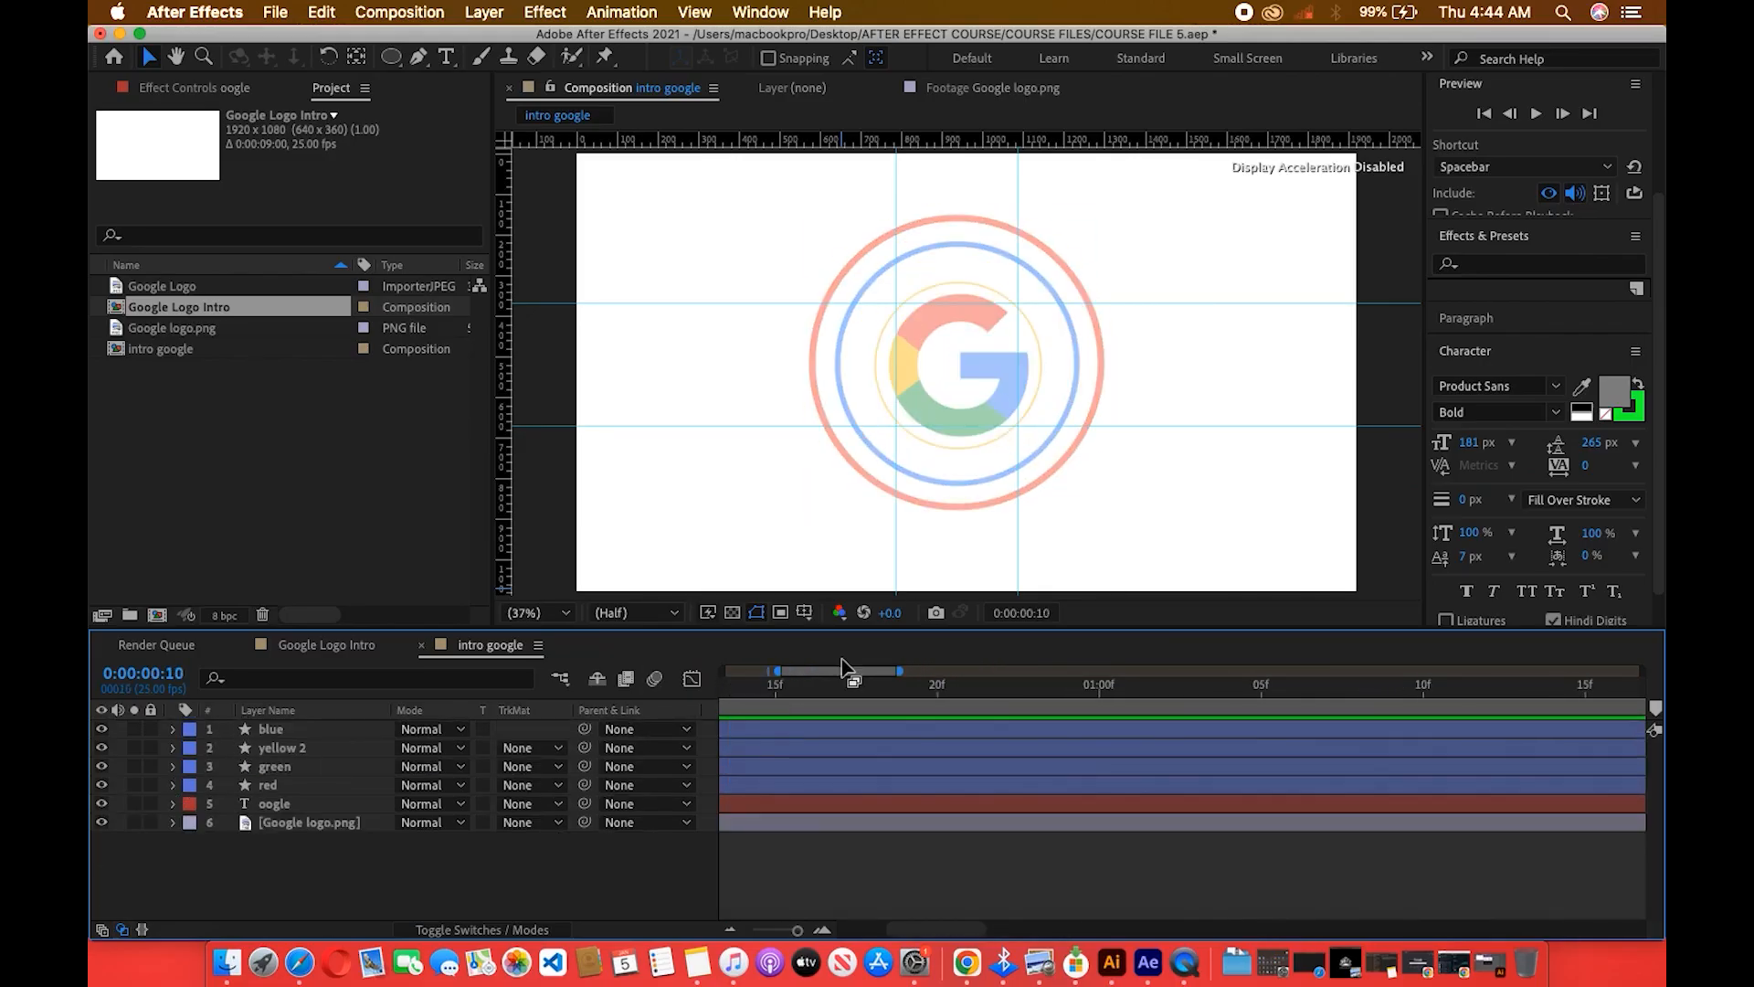
key("Home")
key("space")
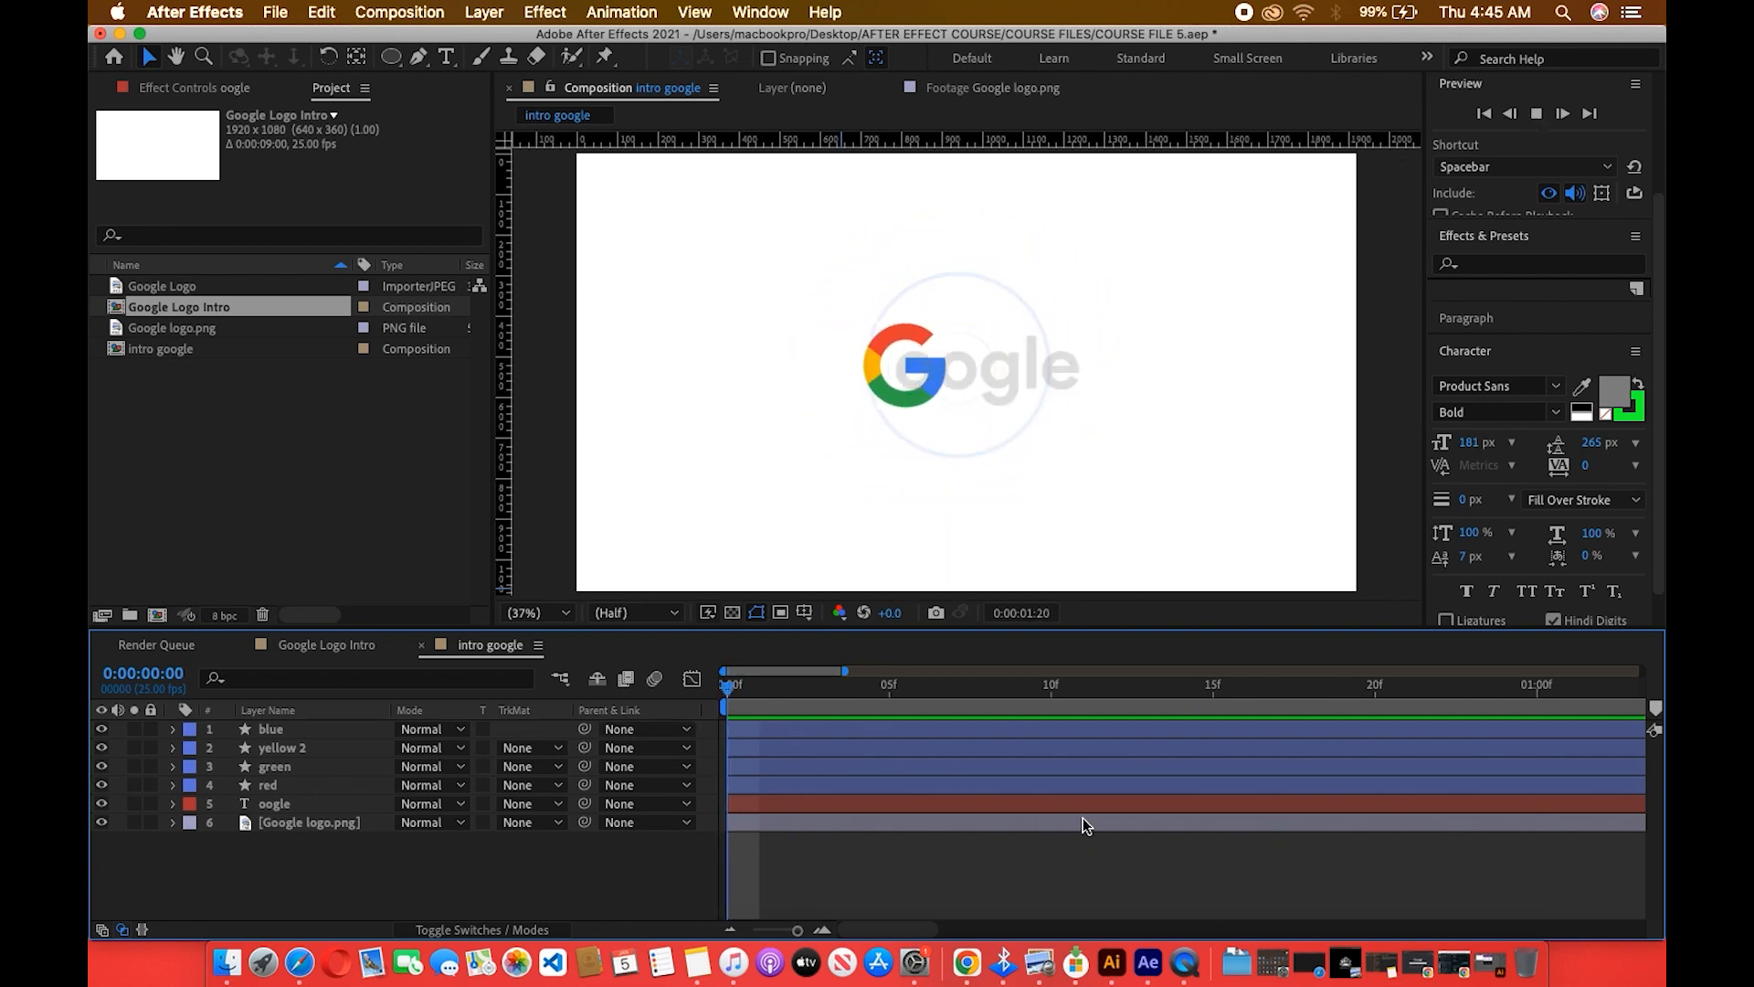
Go to 0:00:00:13 and reveal the red circle layer's transform keyframes.
left_click_drag(792, 693, 1160, 687)
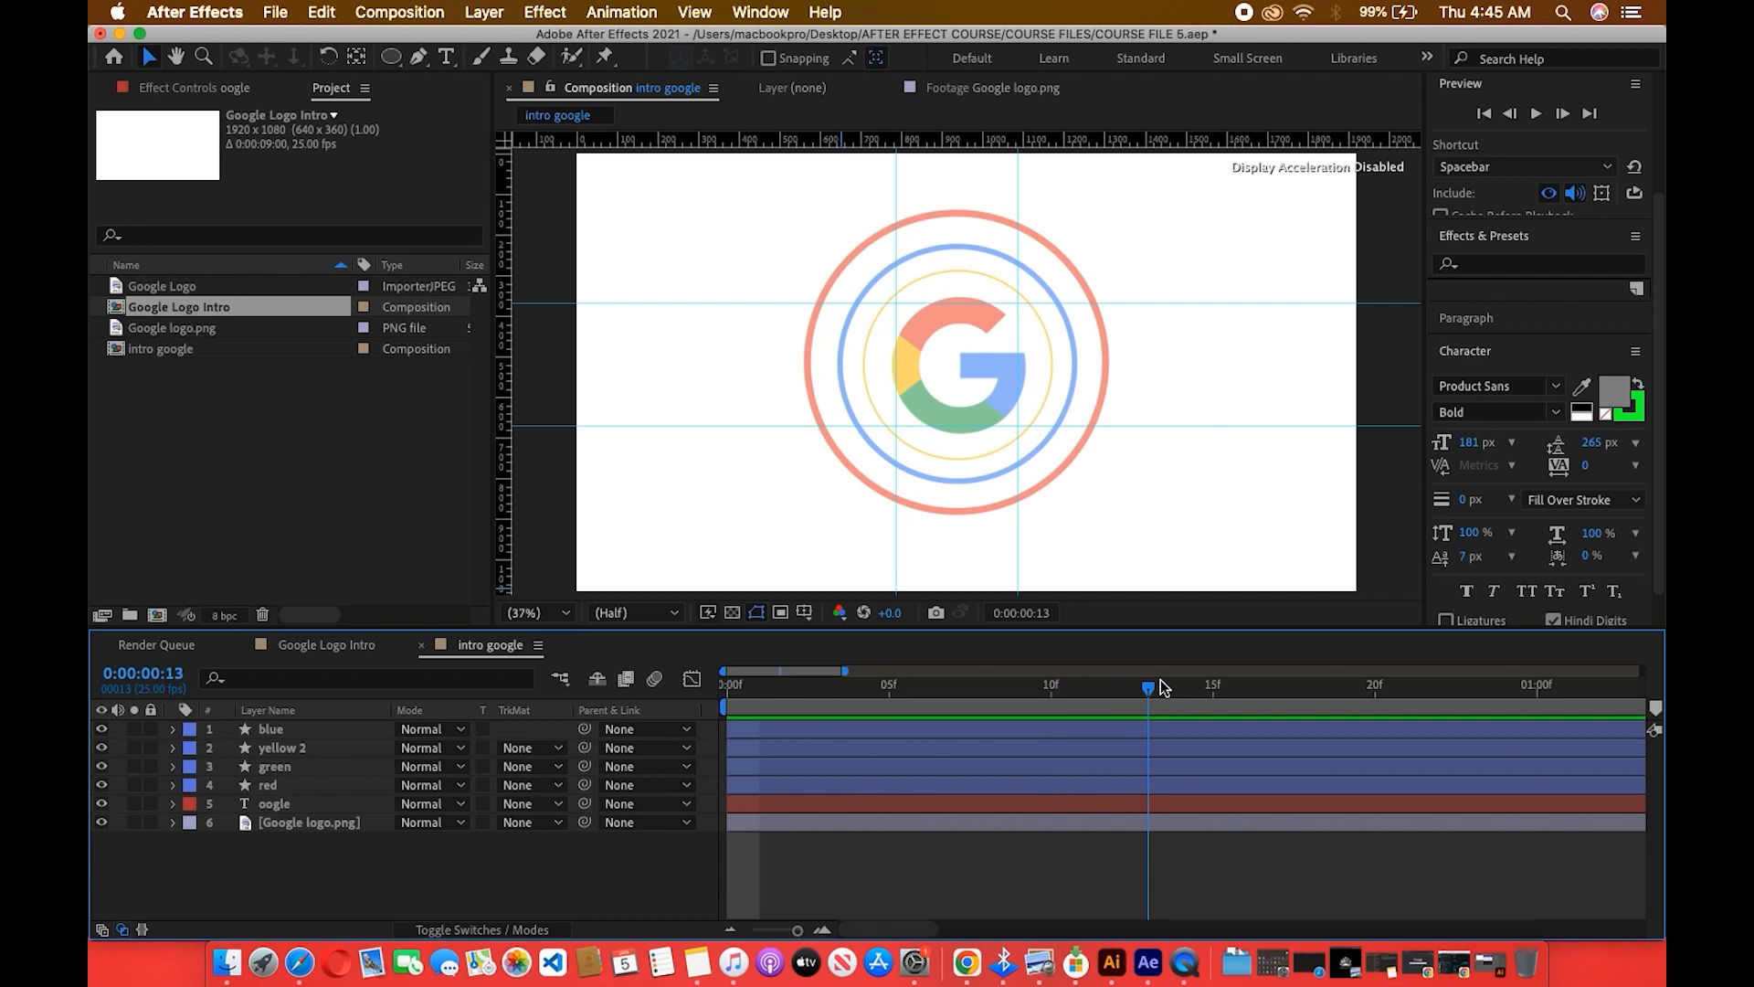
left_click(265, 749)
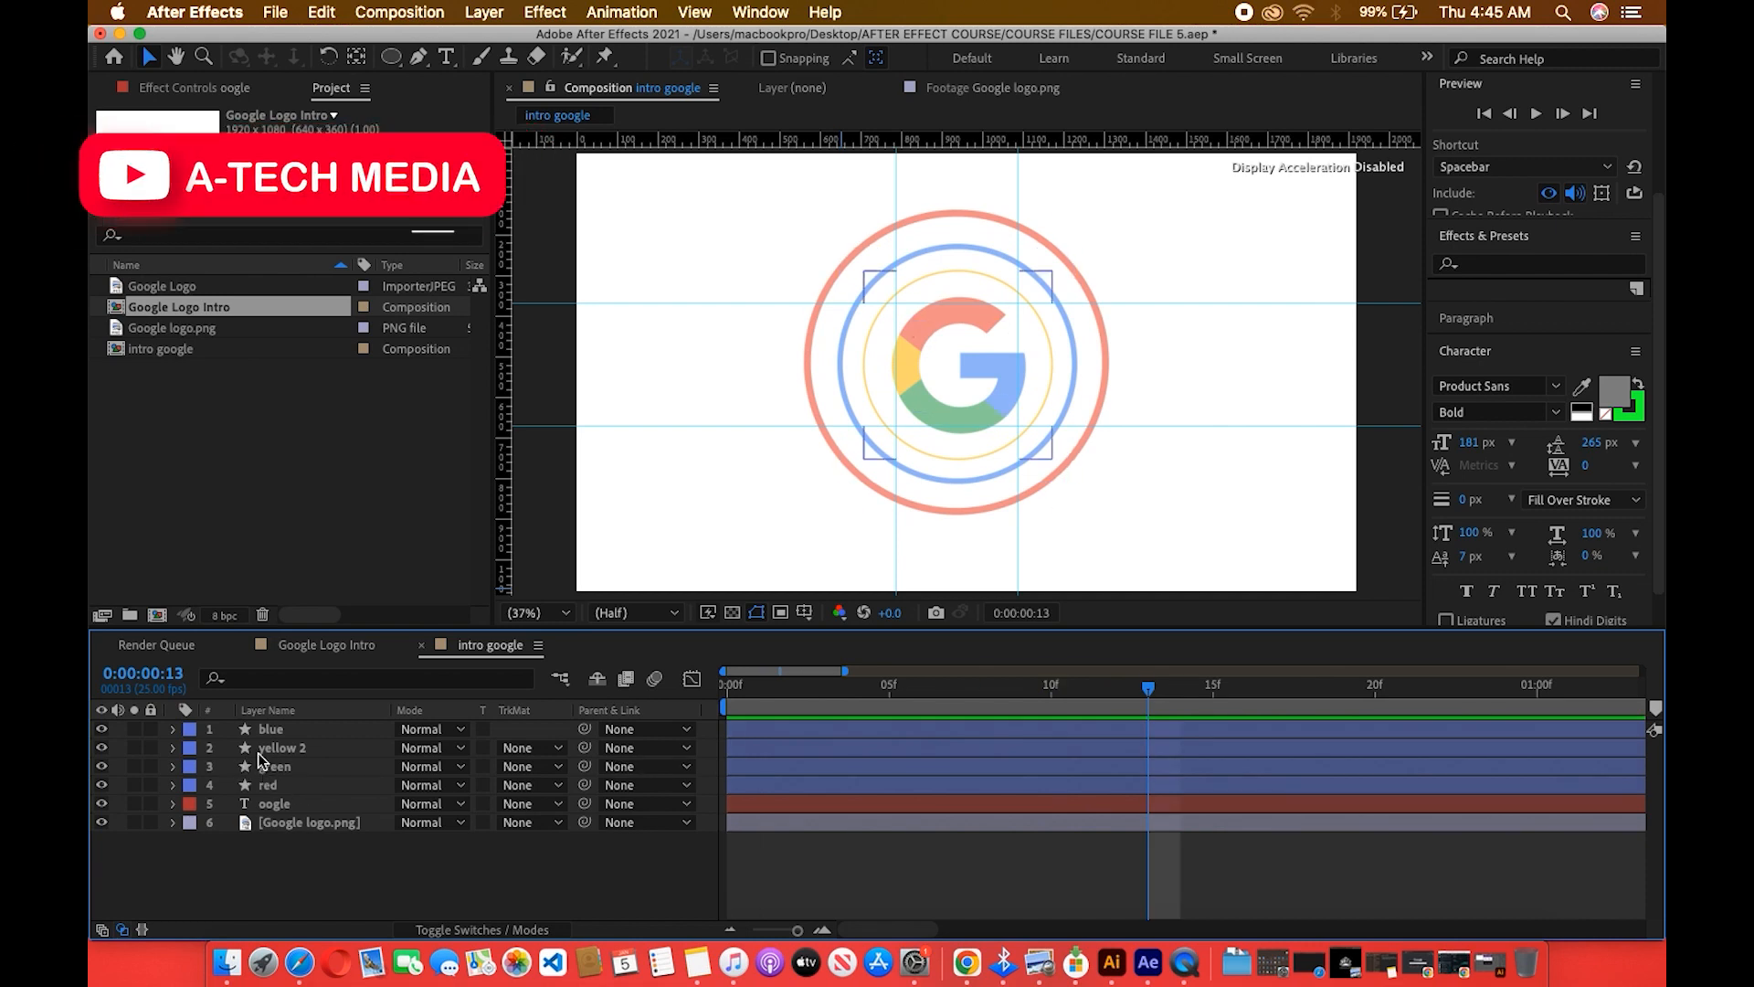
left_click(248, 734)
left_click(256, 736)
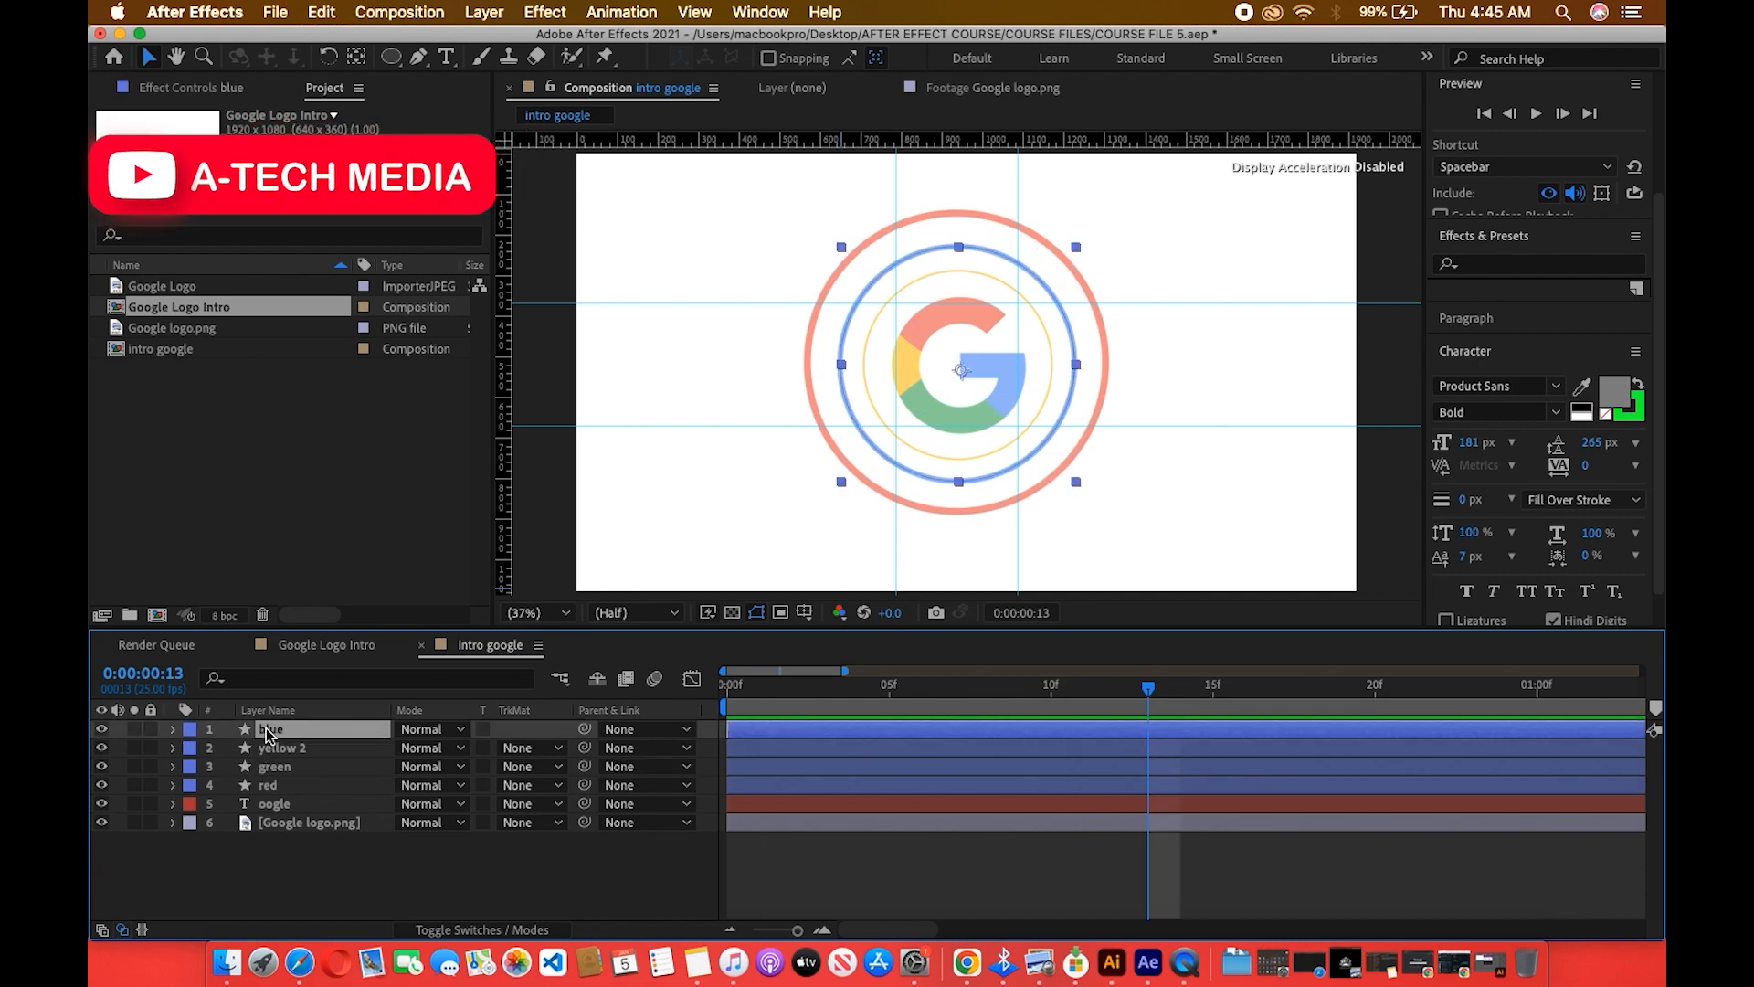
left_click(271, 786)
left_click(171, 786)
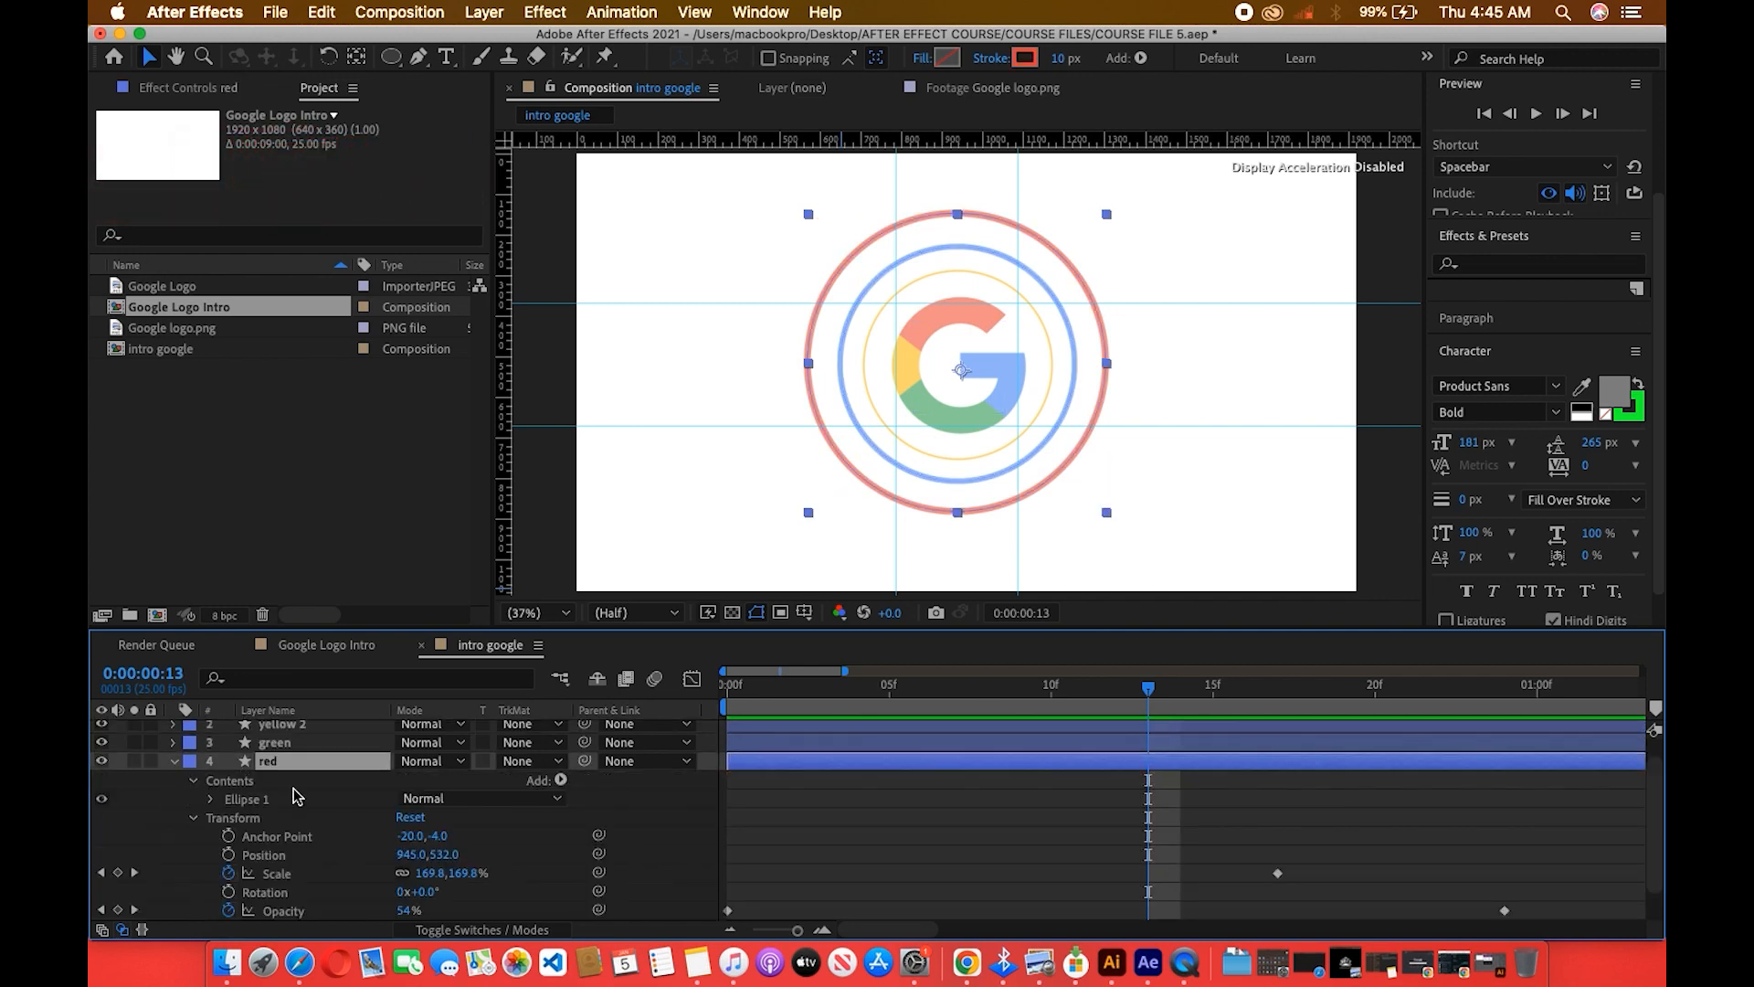
scroll(1087, 841, "down", 2)
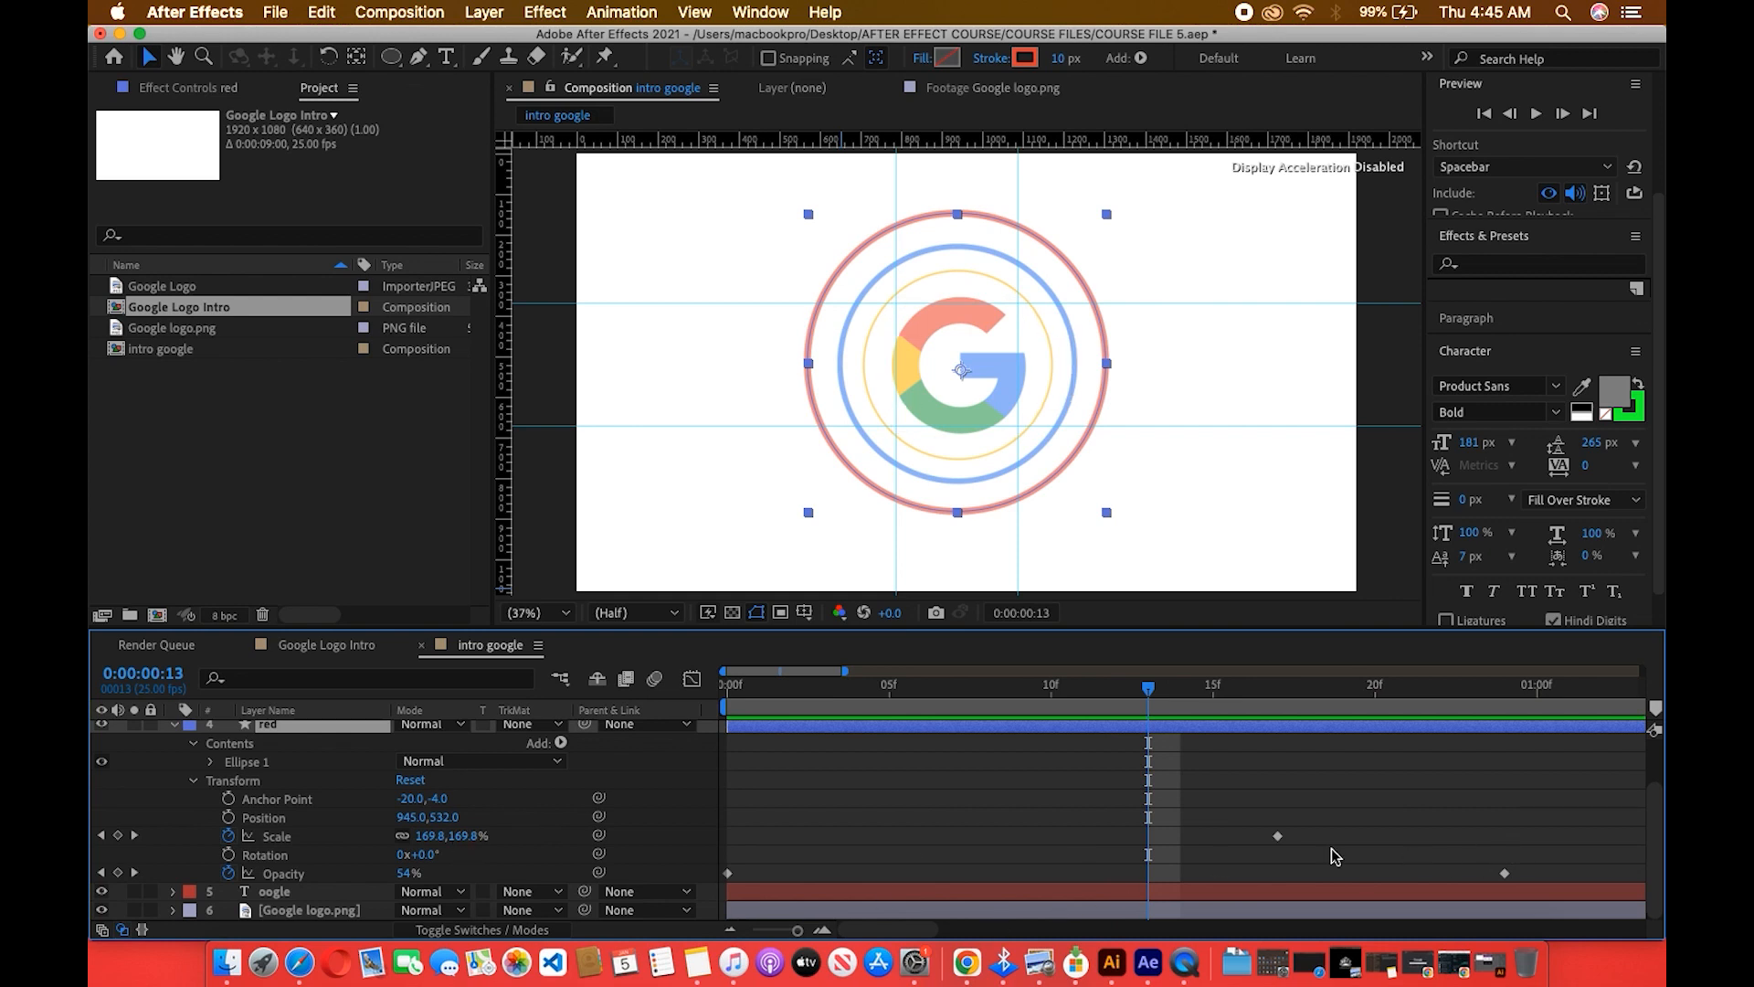
Try shifting the red circle's scale keyframe to 0:00:00:09 and its 100% opacity keyframe earlier, undoing both moves.
left_click_drag(1277, 836, 1016, 857)
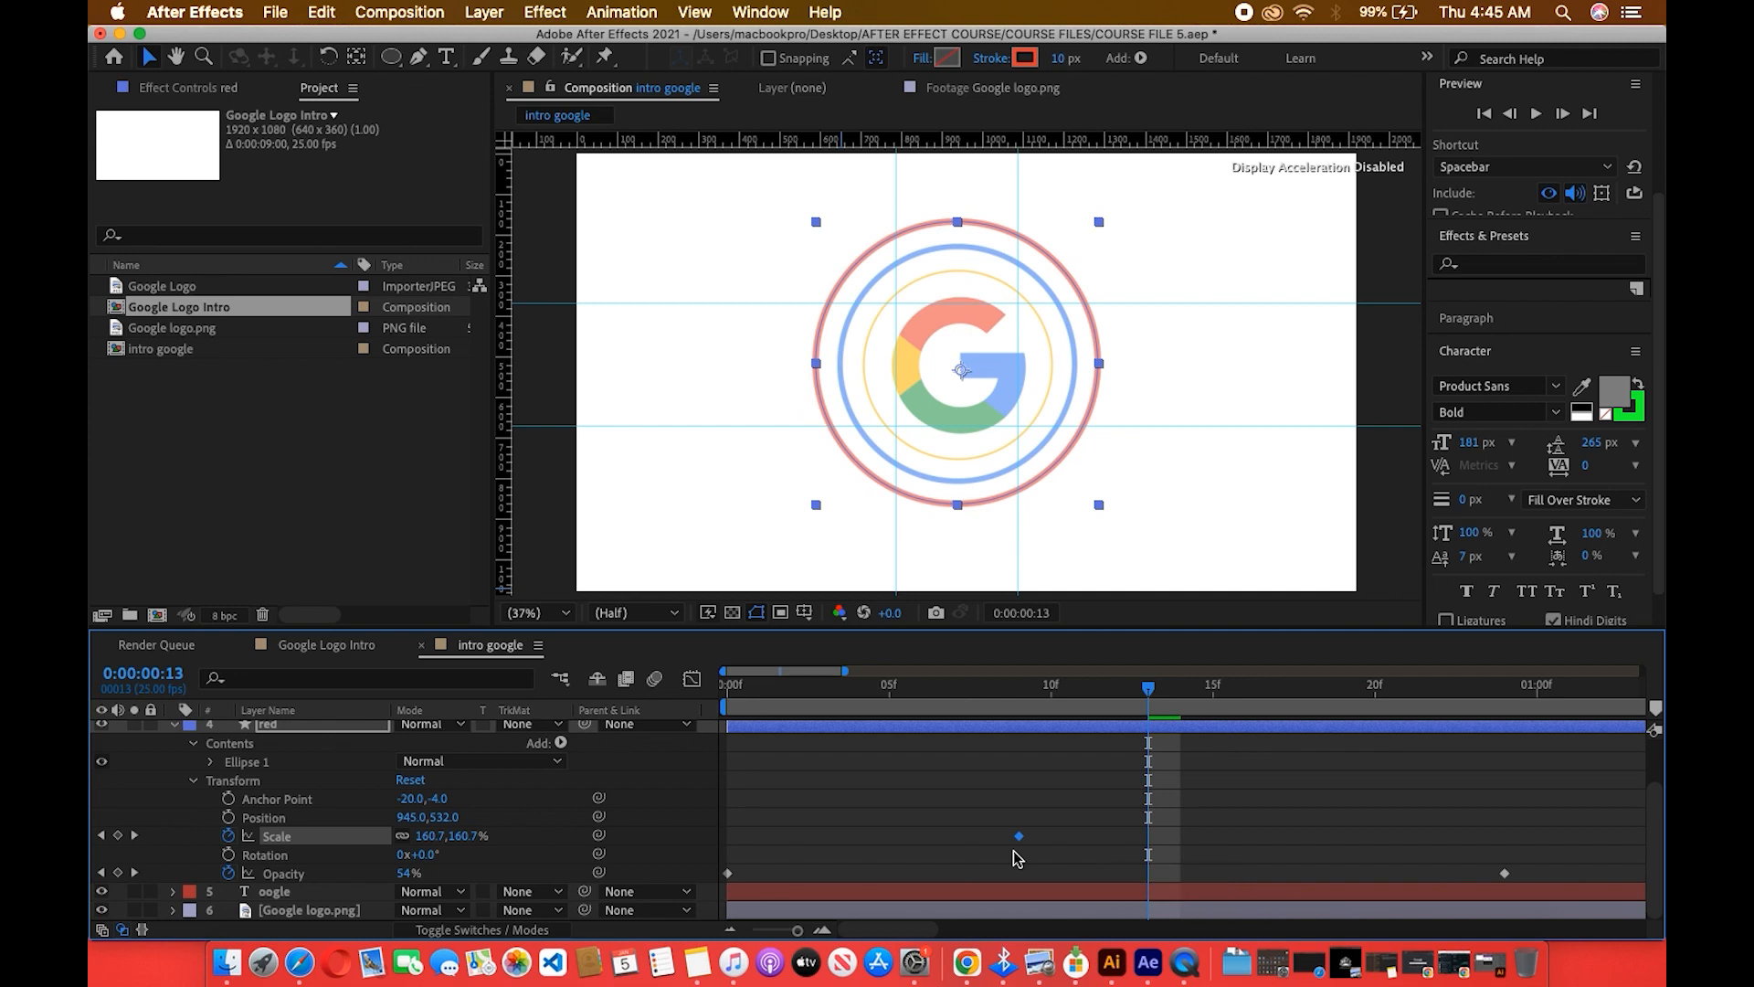
key("super+z")
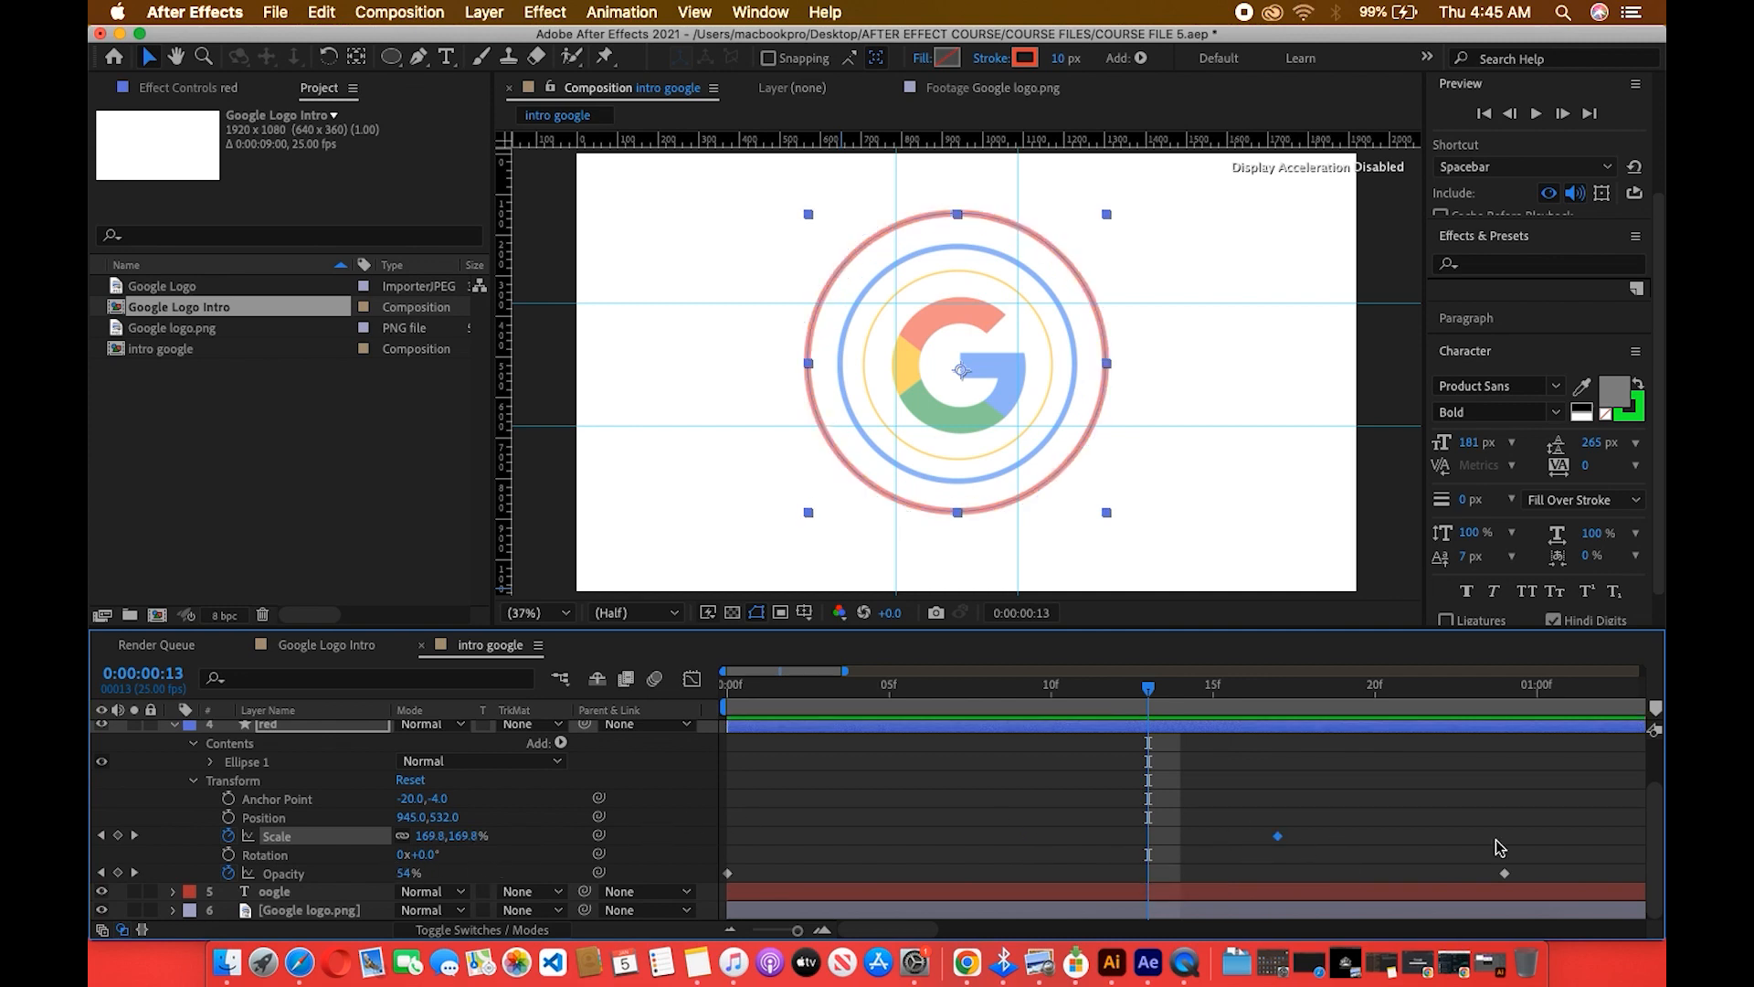
left_click_drag(1507, 875, 1222, 893)
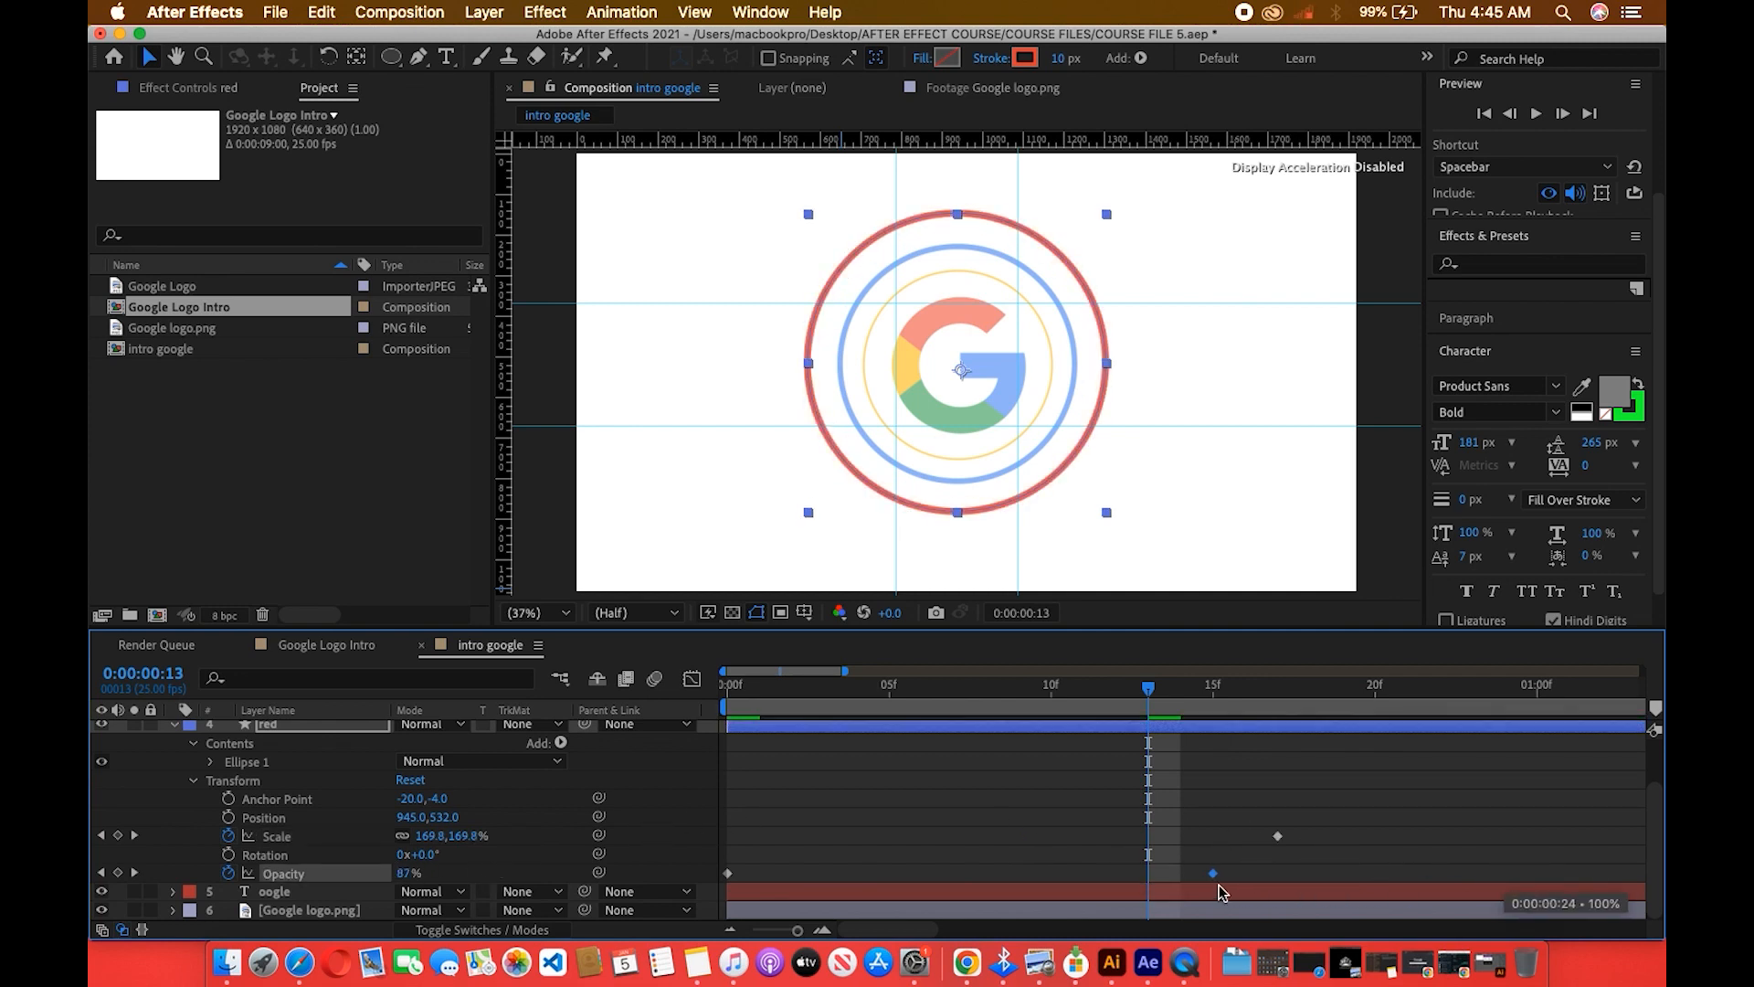
left_click_drag(1094, 884, 1315, 871)
key("super+z")
Move the red circle's last two opacity keyframes earlier to about 0:00:00:06 and 0:00:00:14, and collapse the layer.
key("minus")
key("minus")
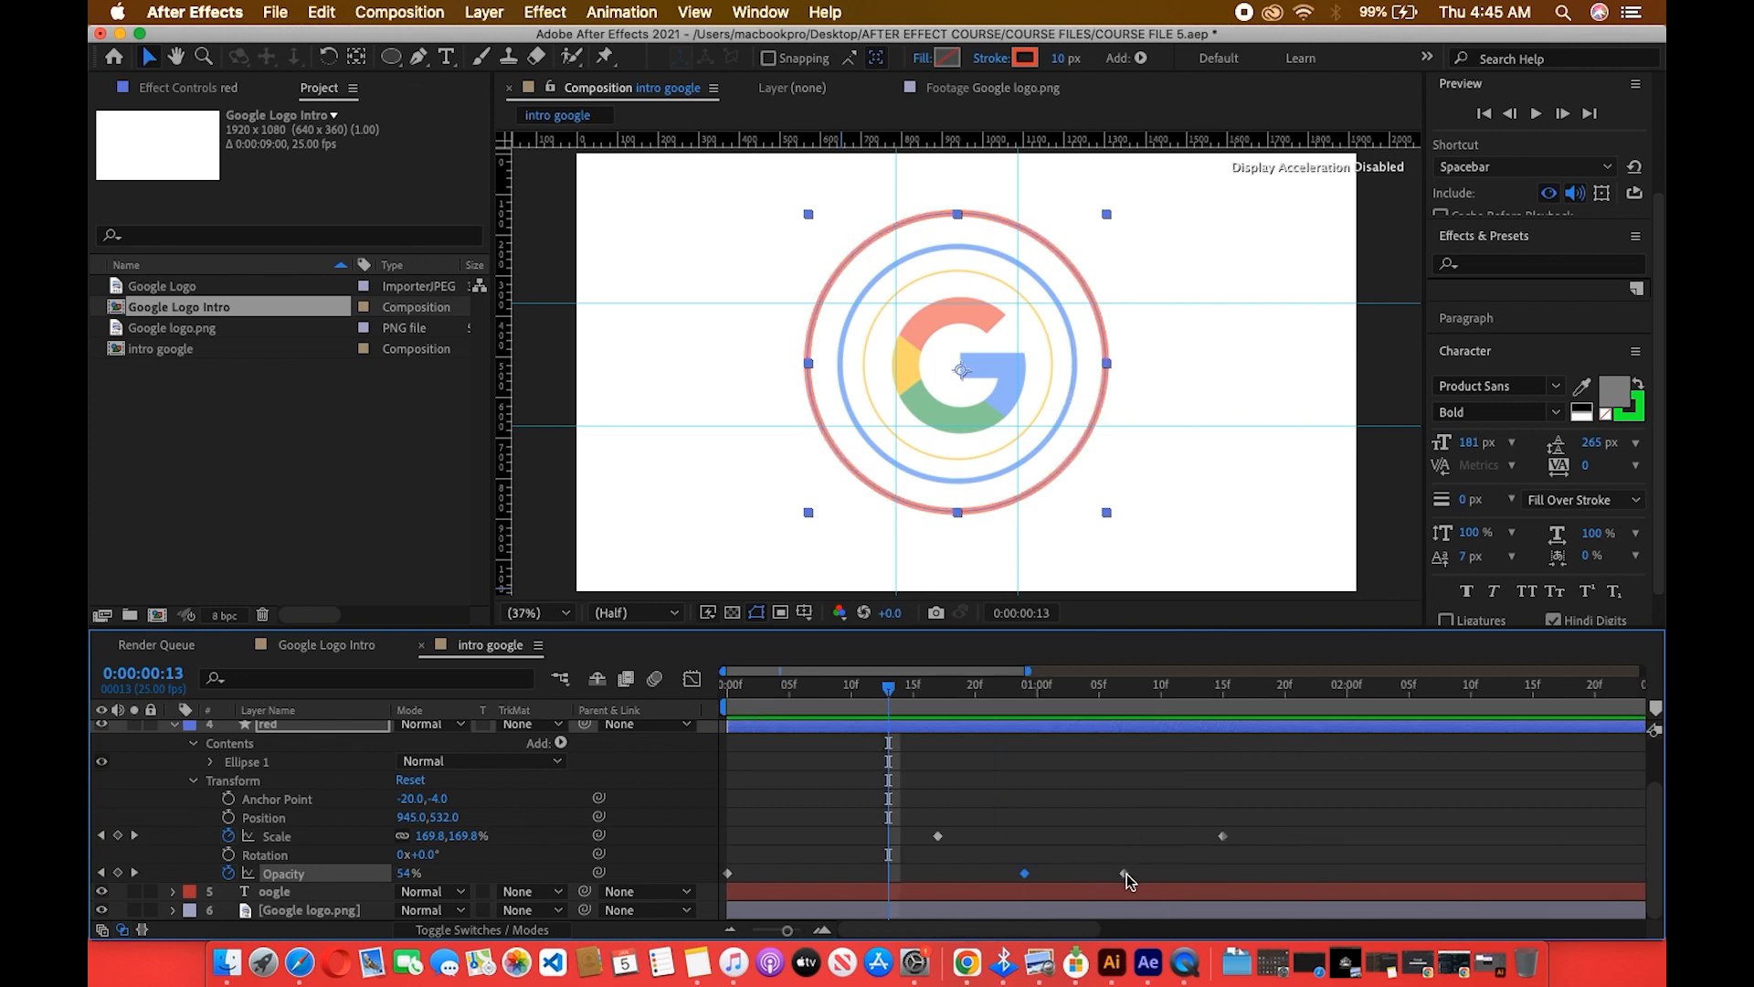
left_click_drag(1147, 875, 798, 879)
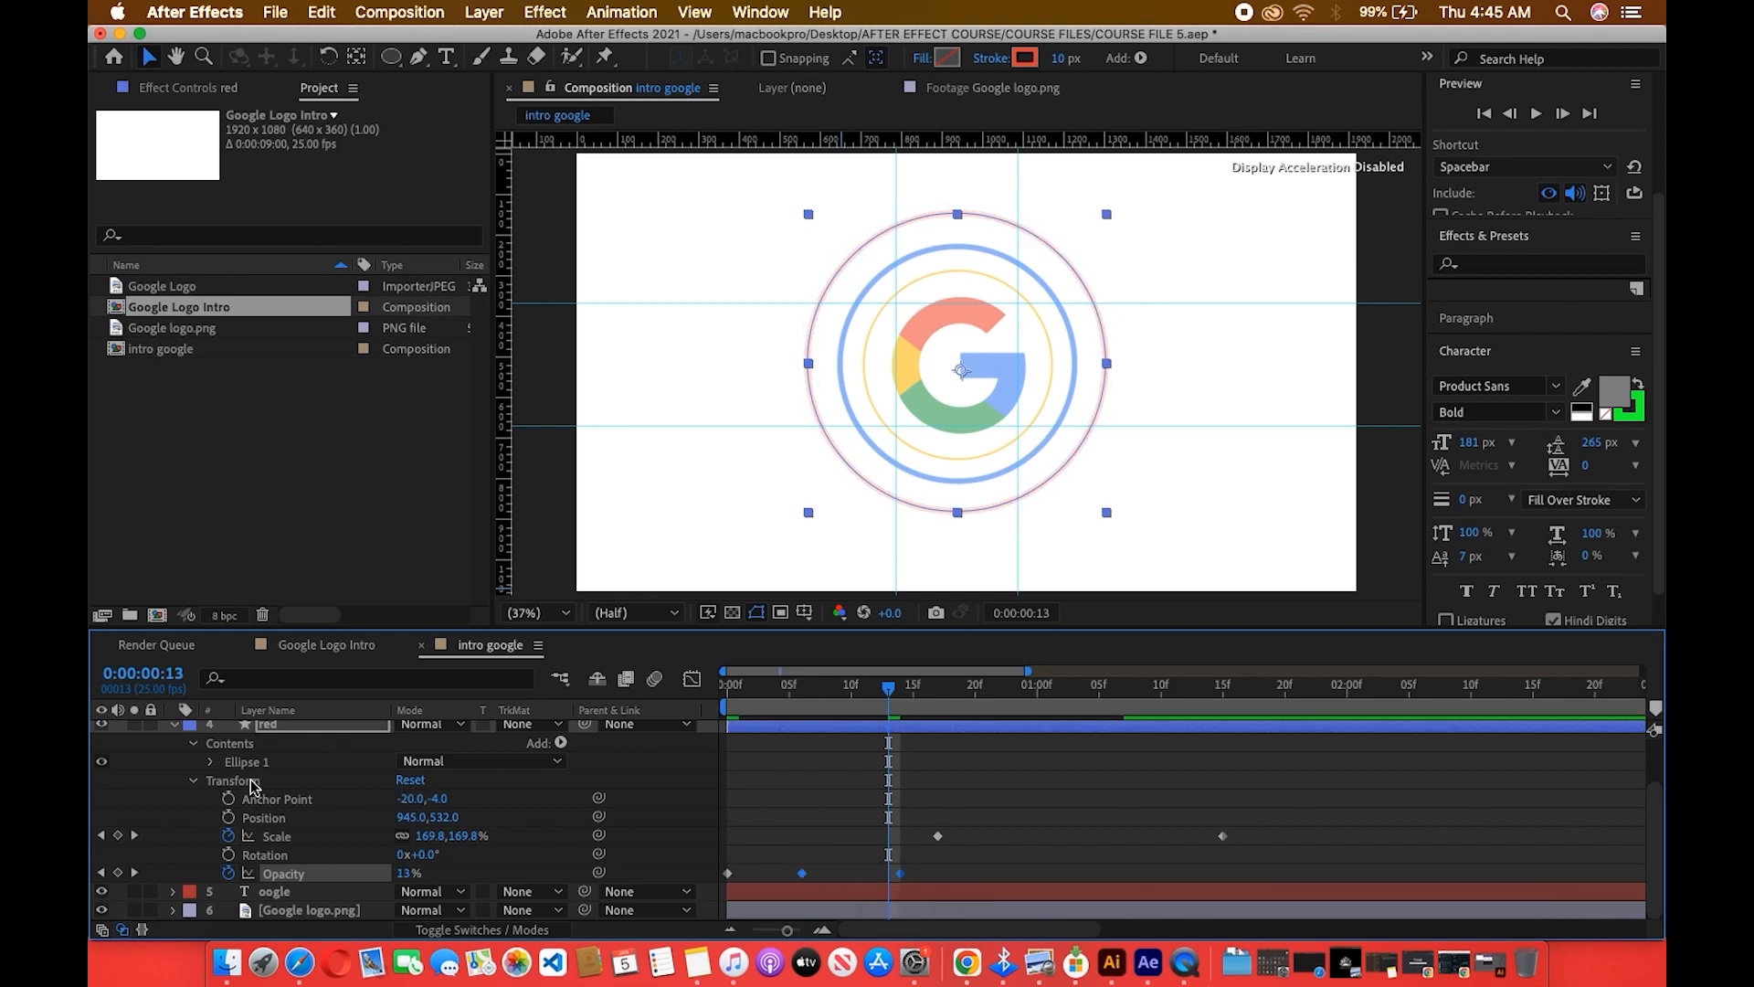
scroll(224, 793, "up", 3)
left_click(181, 795)
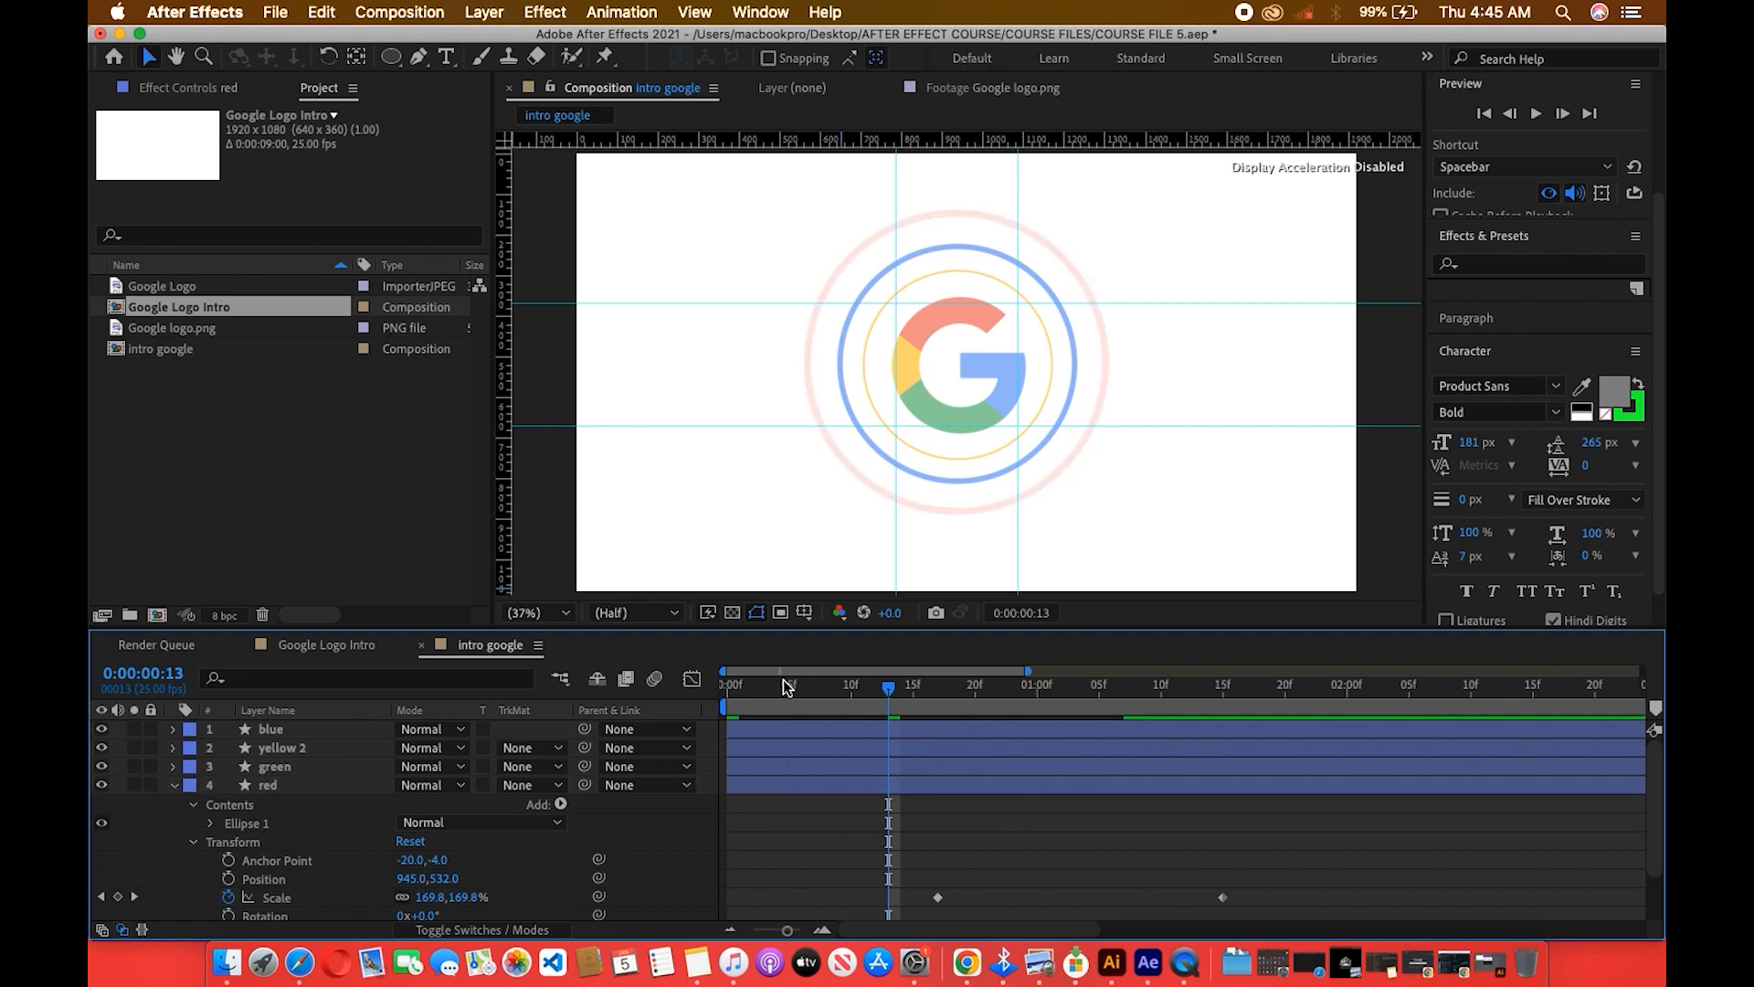
left_click_drag(772, 685, 722, 686)
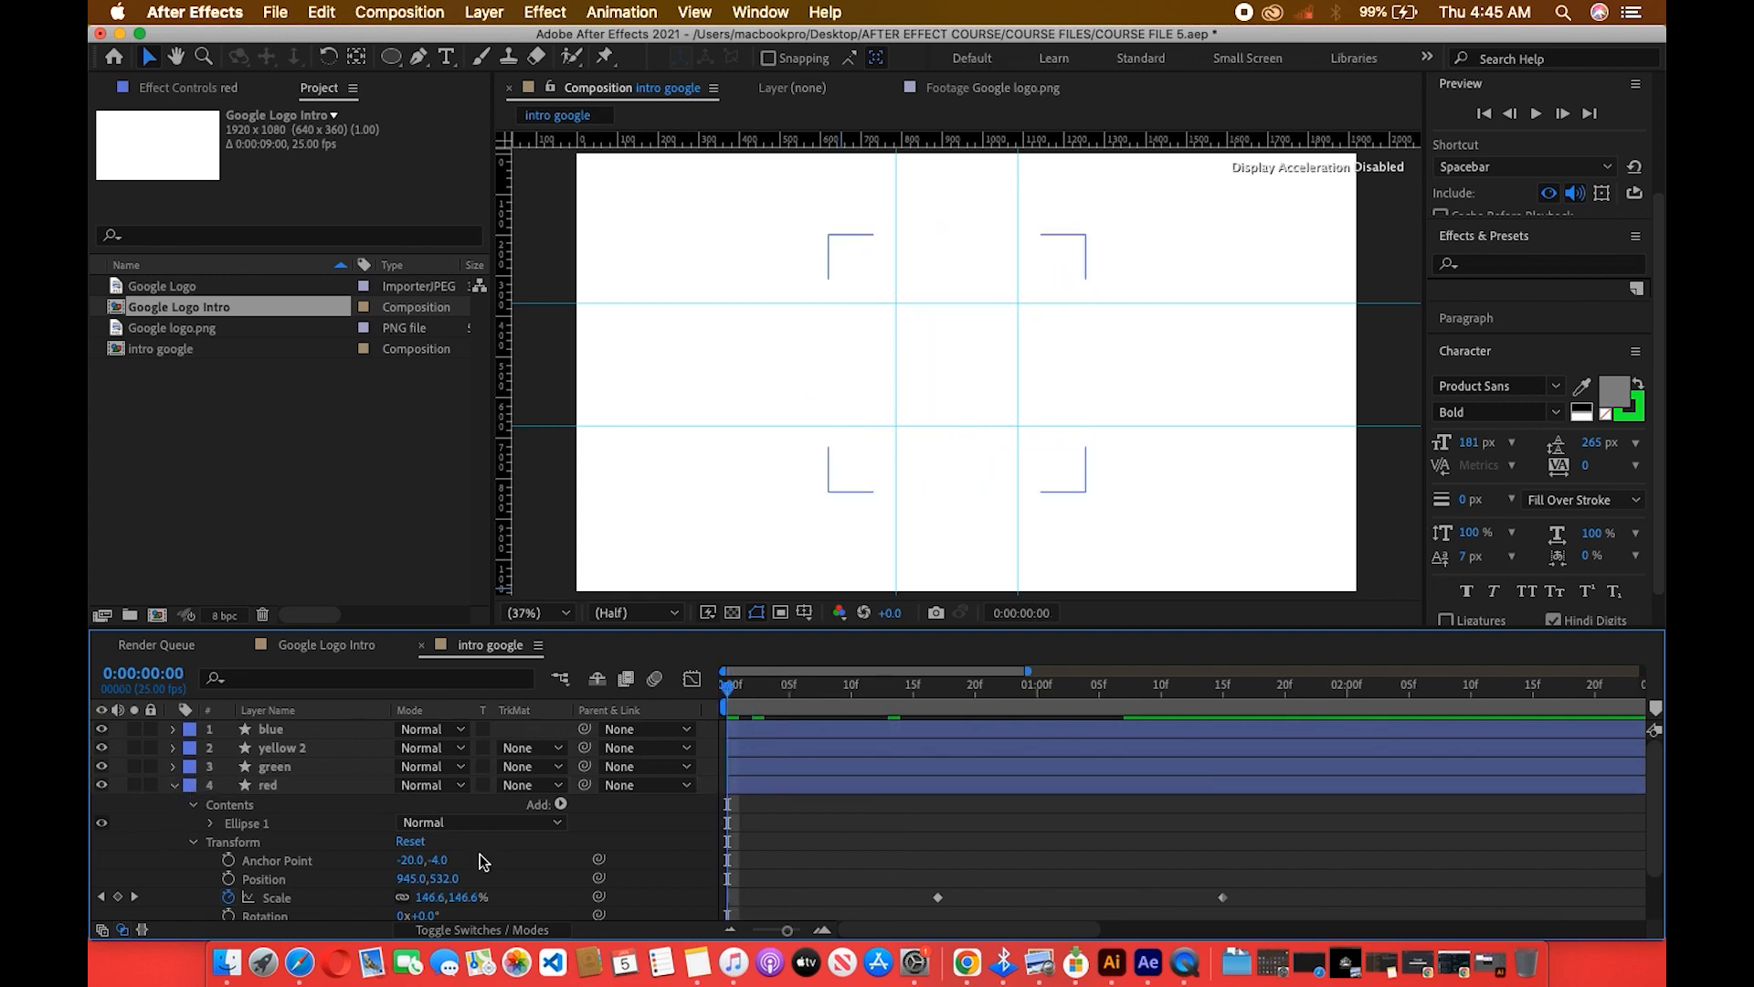
left_click(176, 786)
Play the intro repeatedly from the start to check the circles' timing and the oogle text reveal.
key("space")
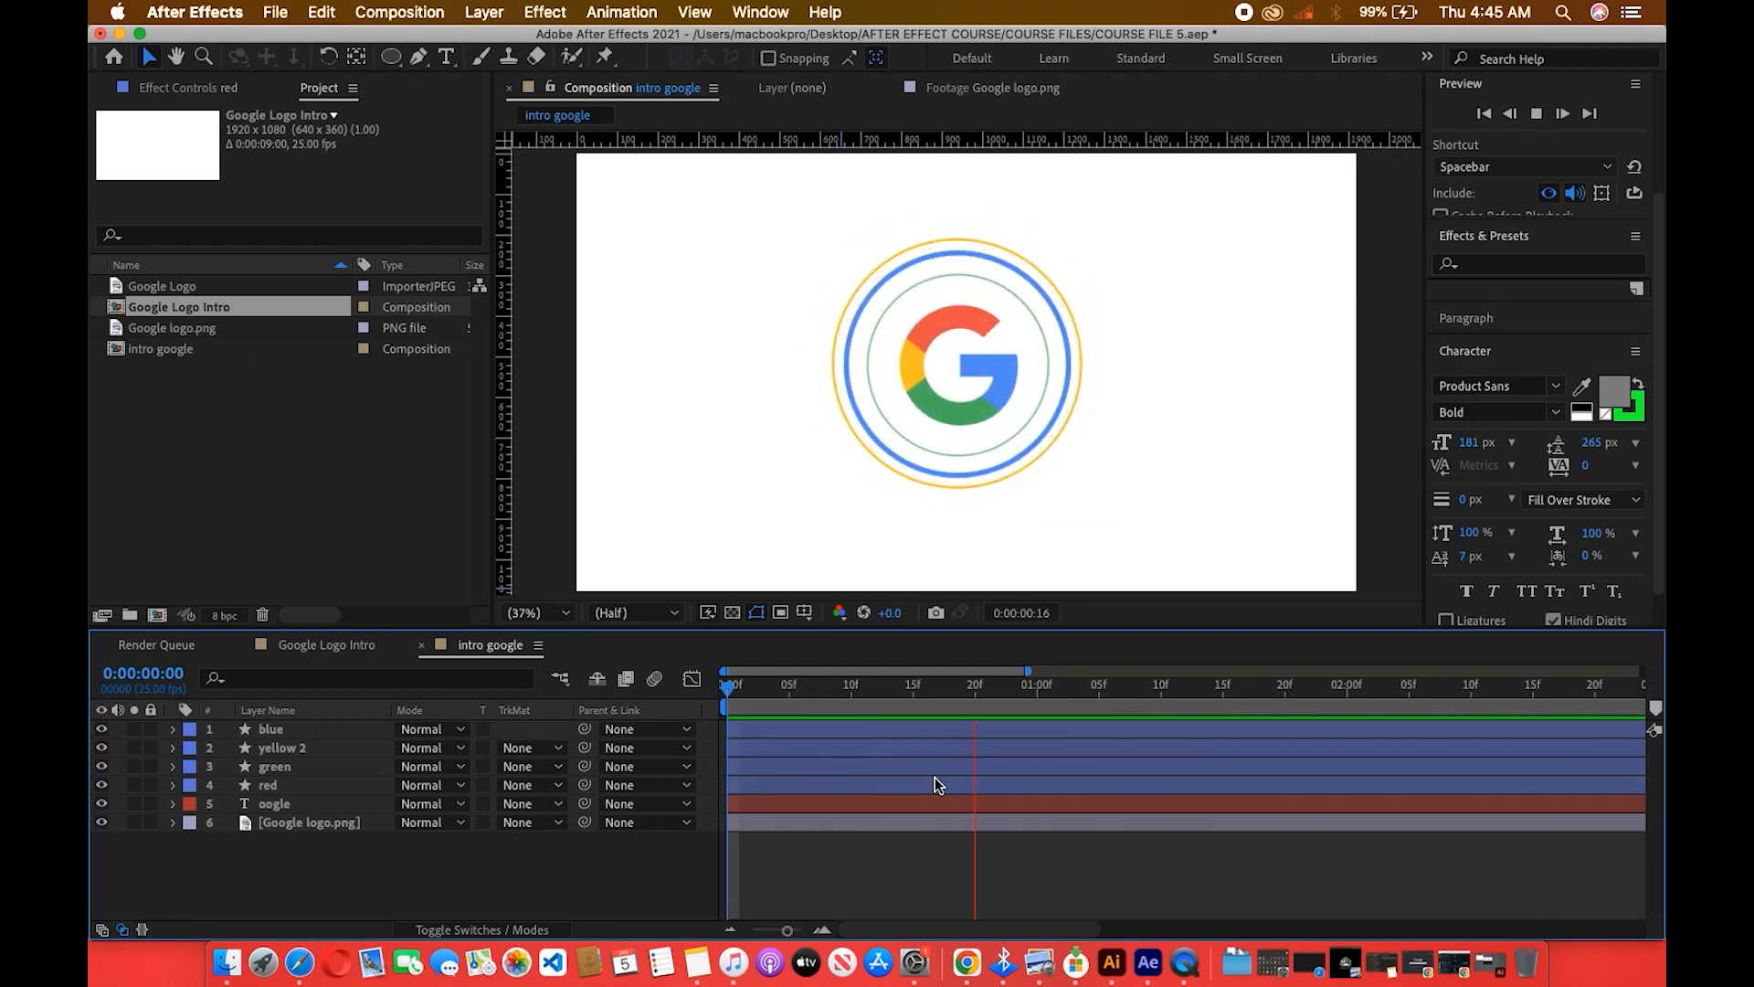
left_click(757, 700)
left_click_drag(757, 699, 728, 700)
key("space")
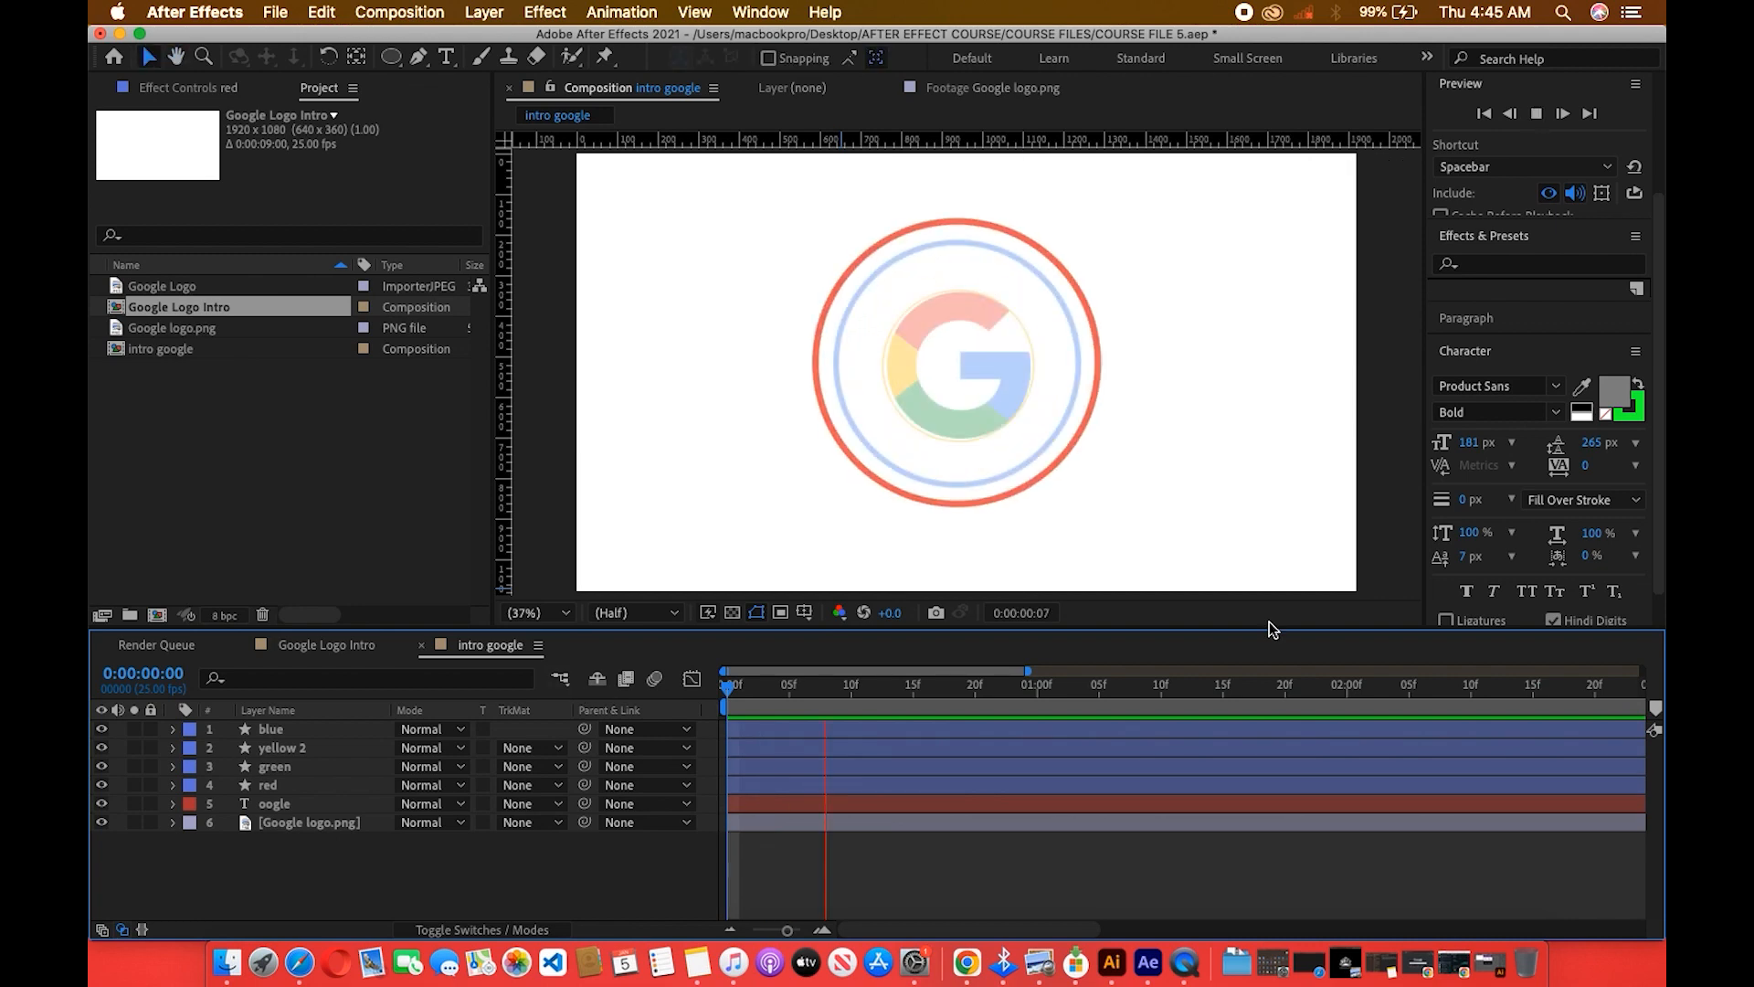
key("space")
key("space")
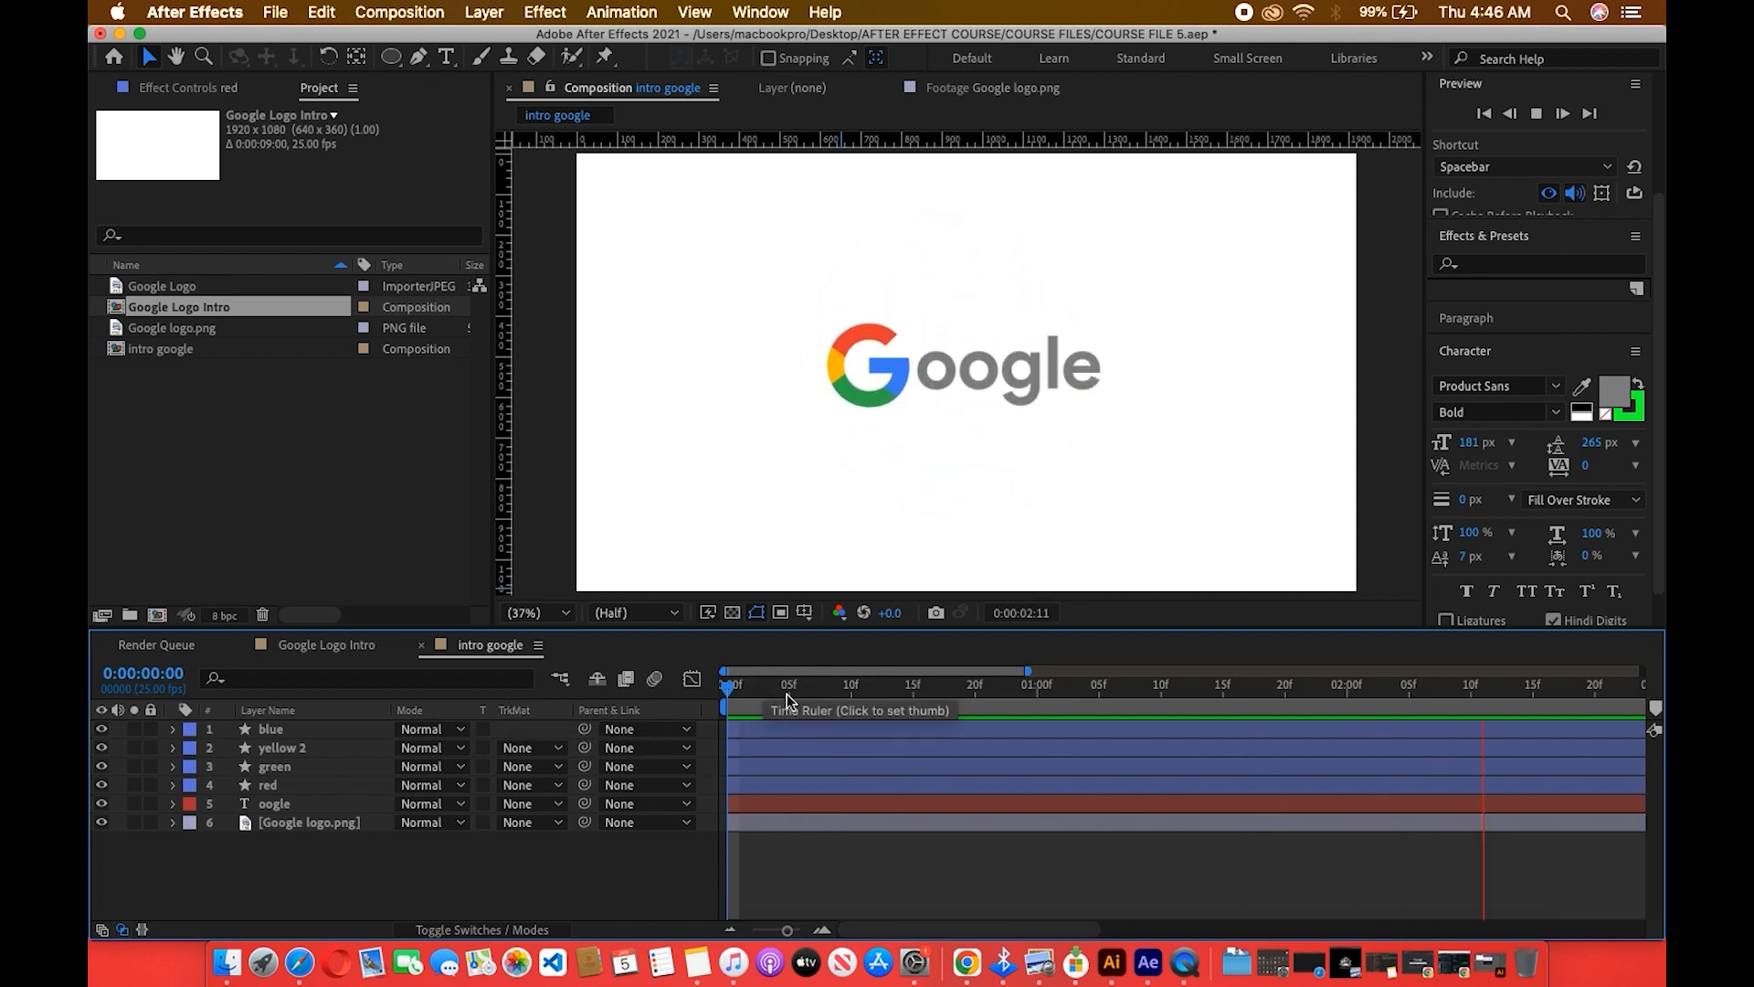
key("space")
key("space")
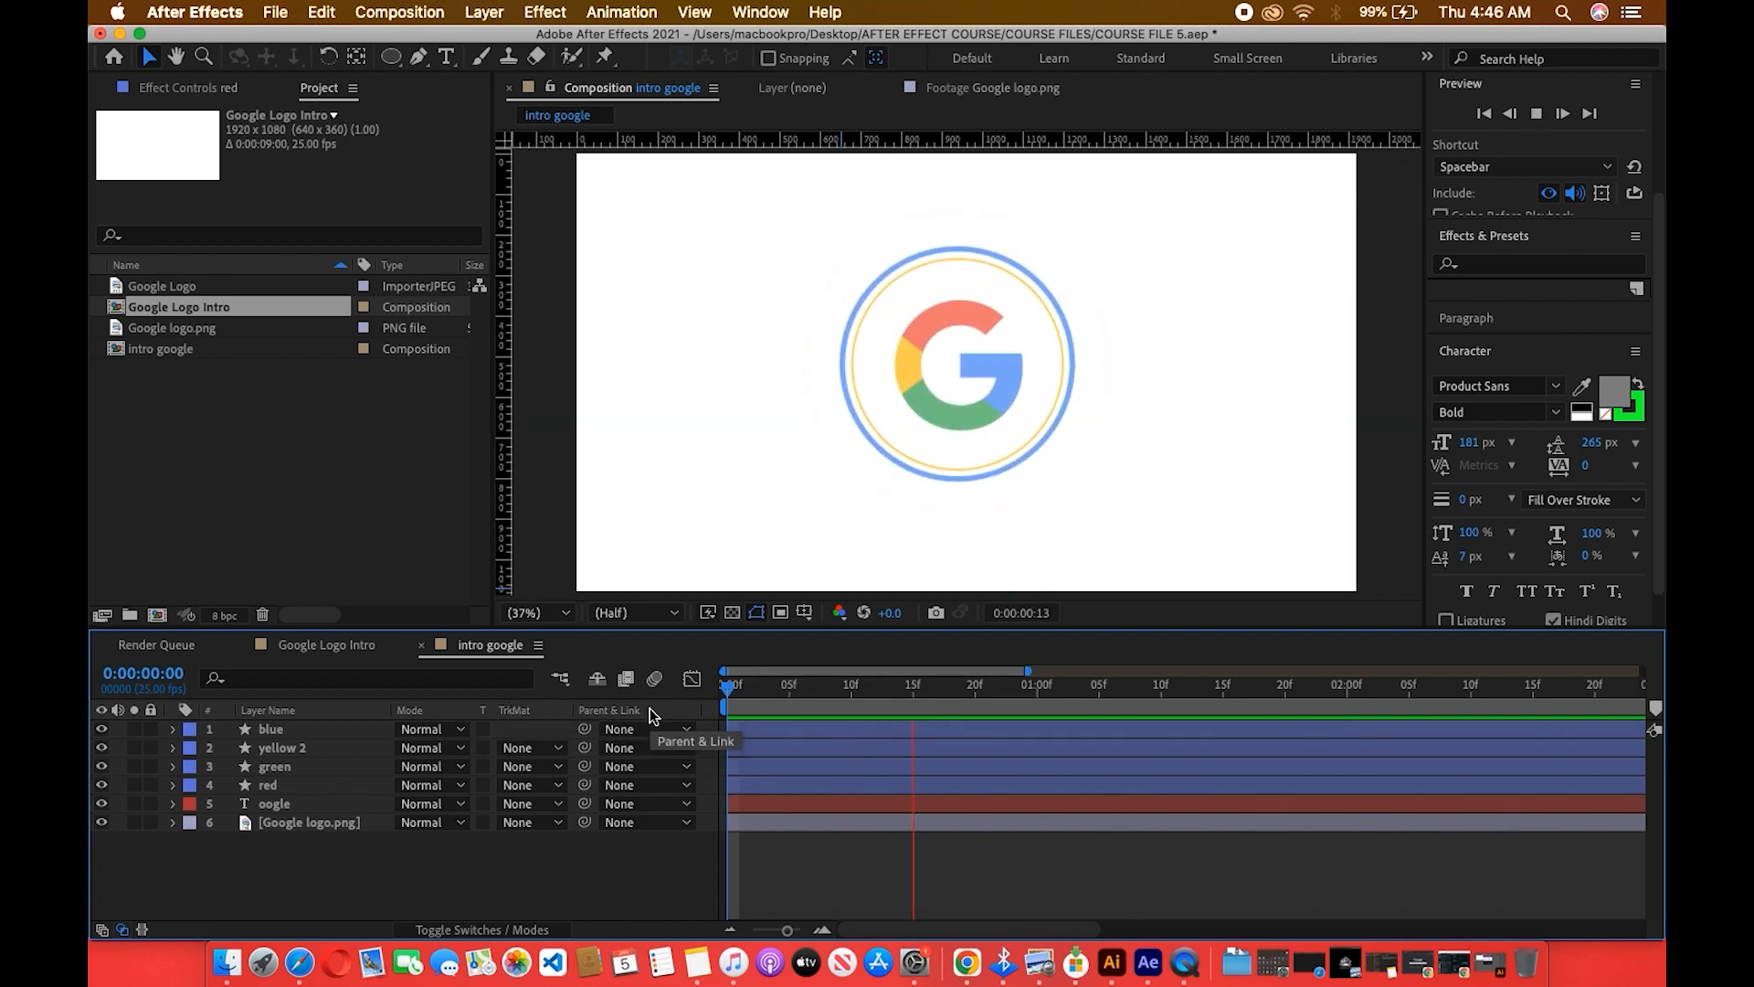
key("space")
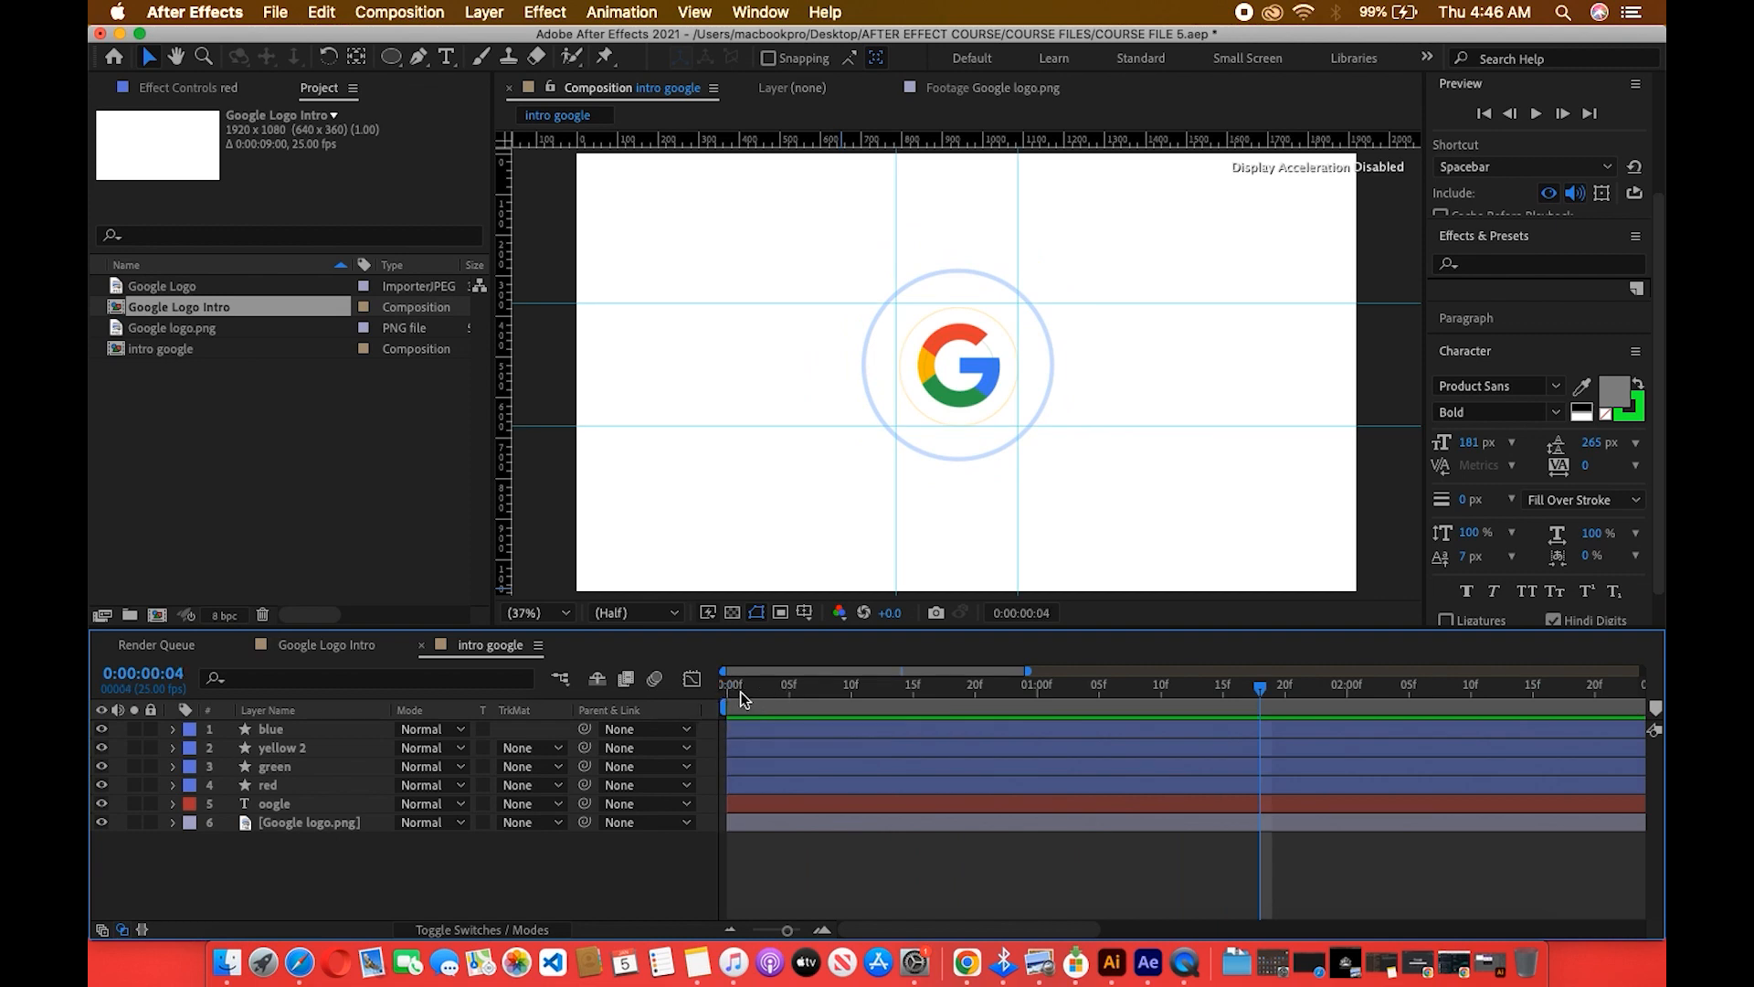
Try enlarging the green circle's scale at 0:00:00:24, undo the change, and collapse the layer.
left_click(171, 768)
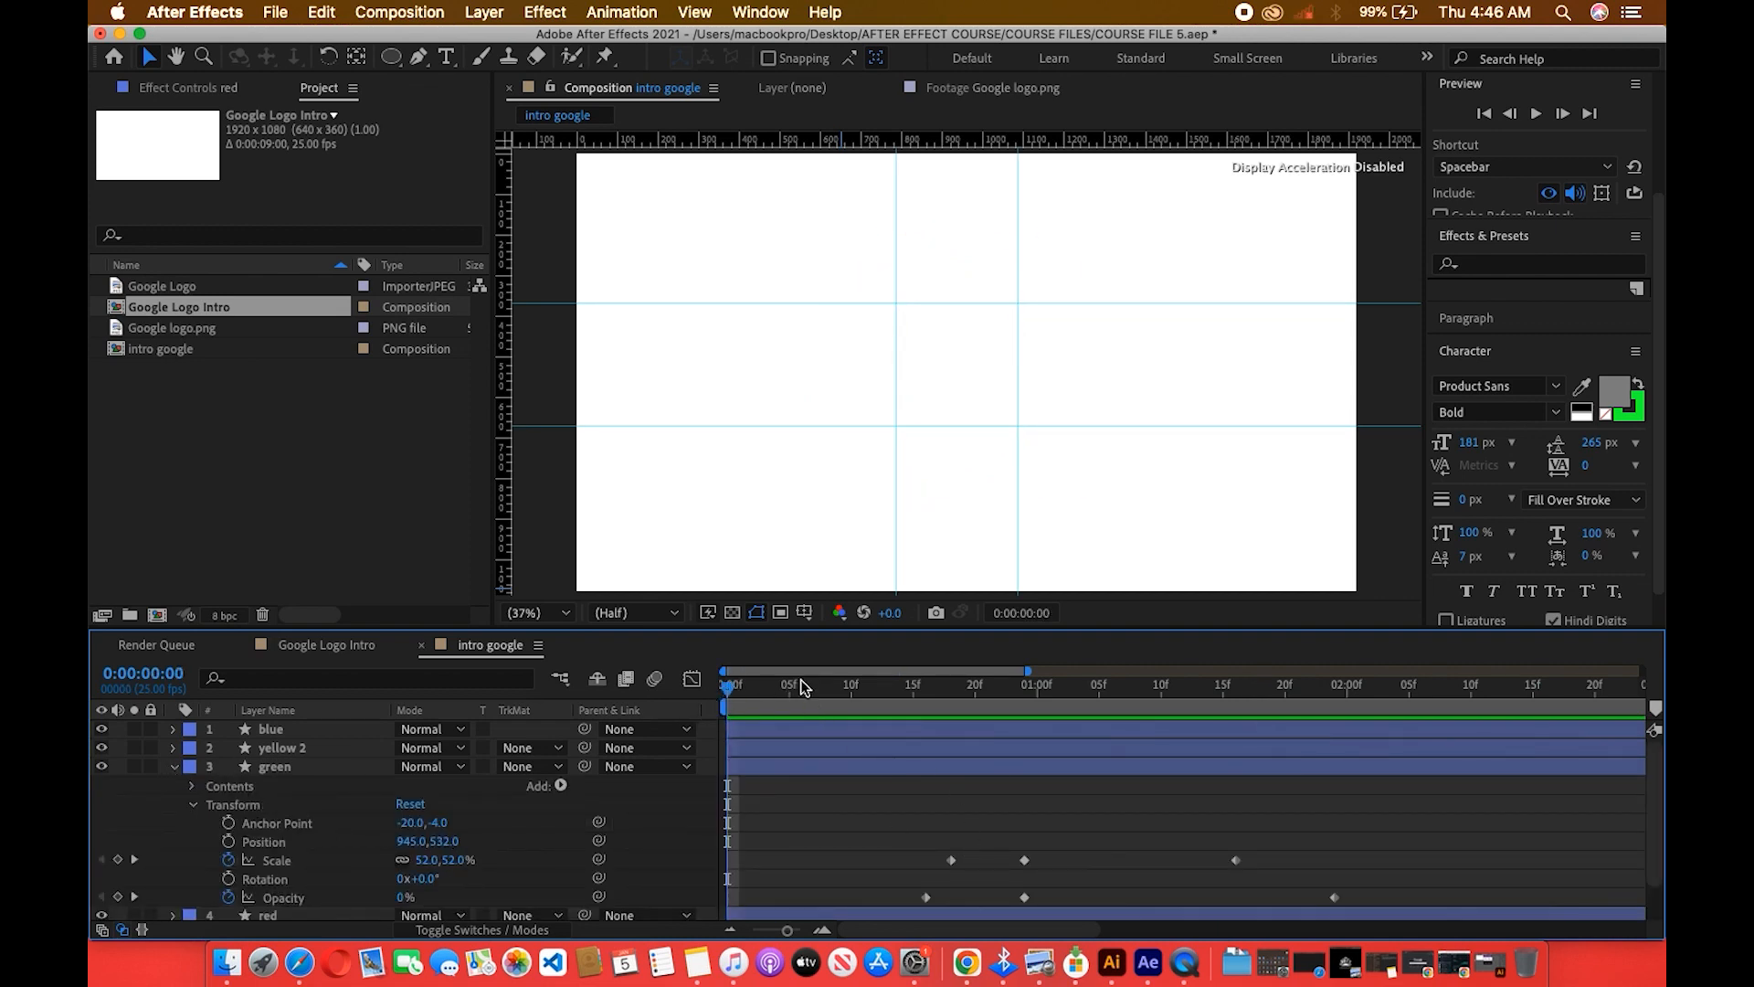
left_click_drag(786, 692, 1056, 694)
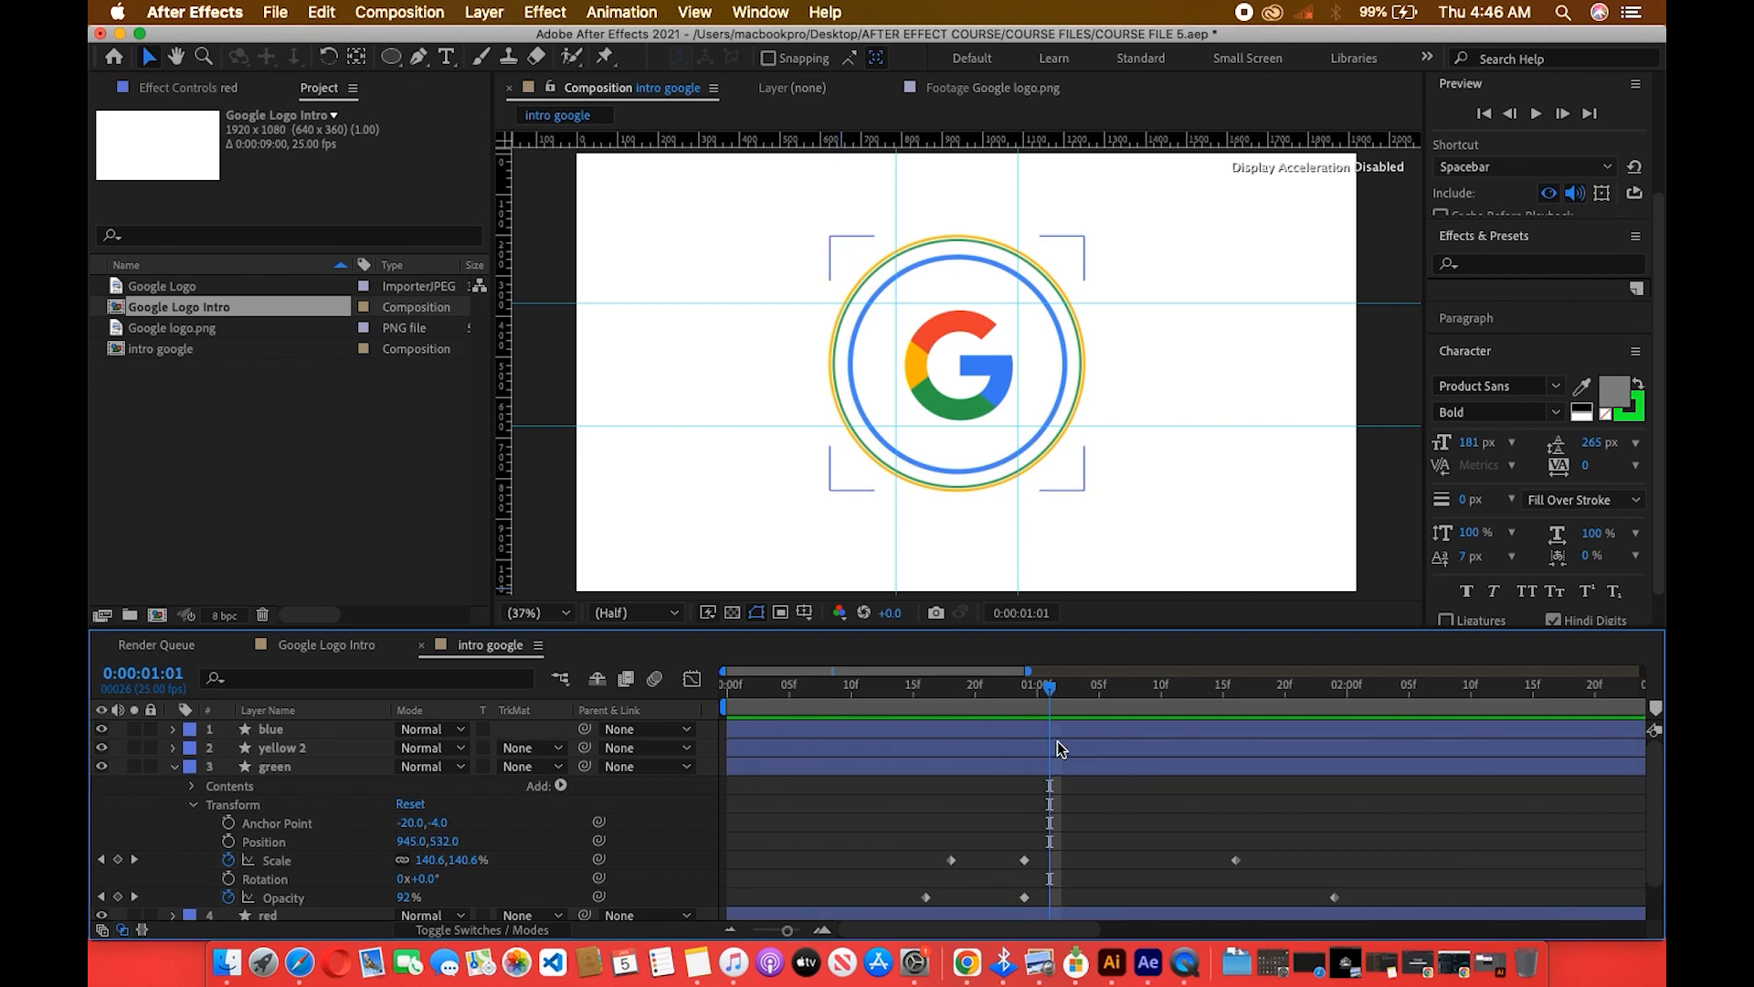
left_click_drag(1048, 690, 1023, 709)
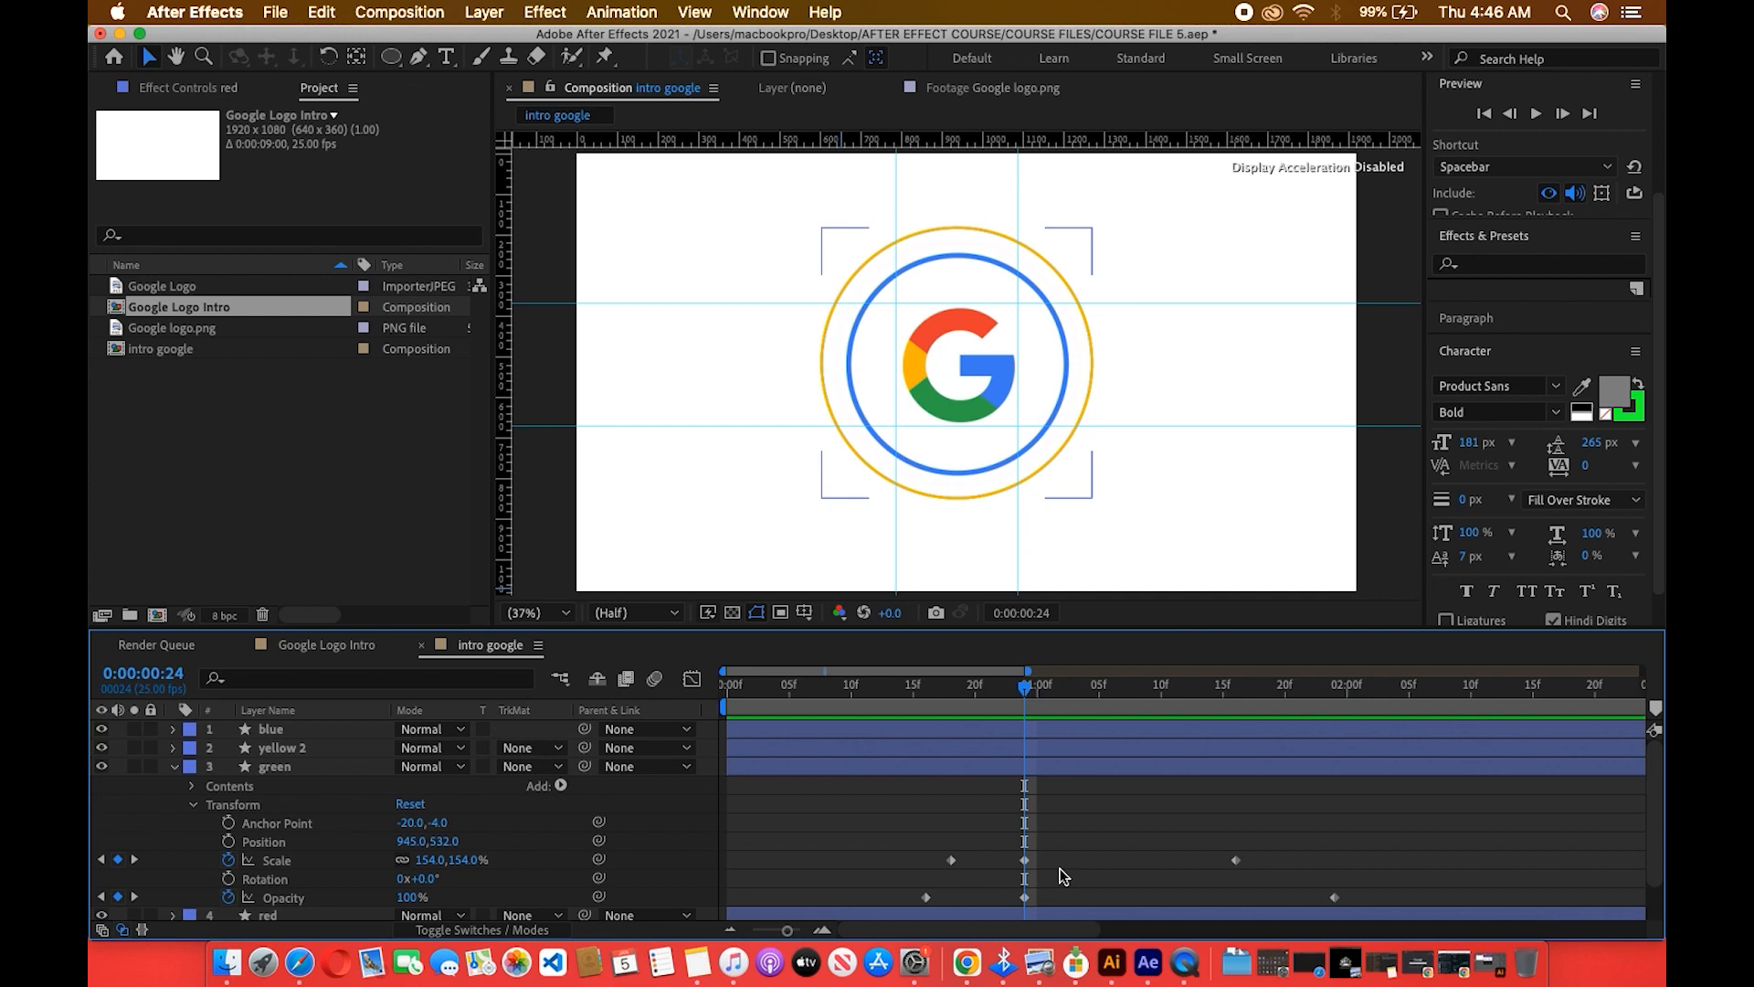
scroll(1063, 875, "up", 5)
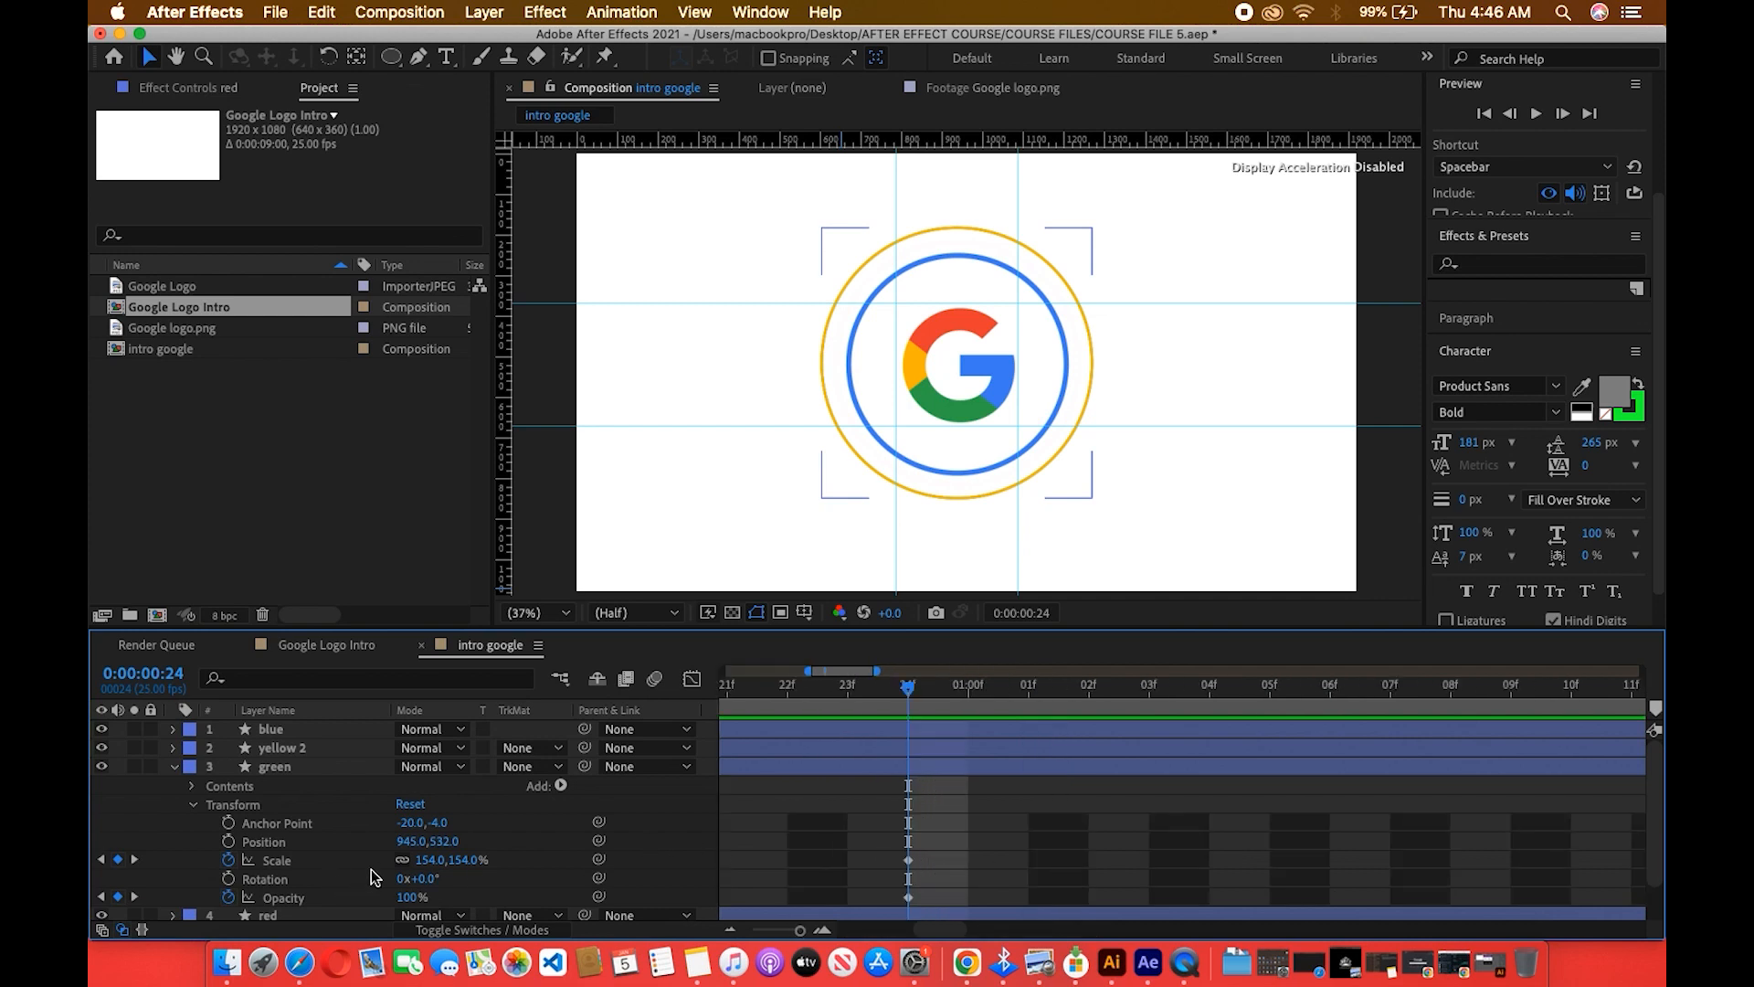
left_click_drag(431, 866, 475, 863)
key("super+z")
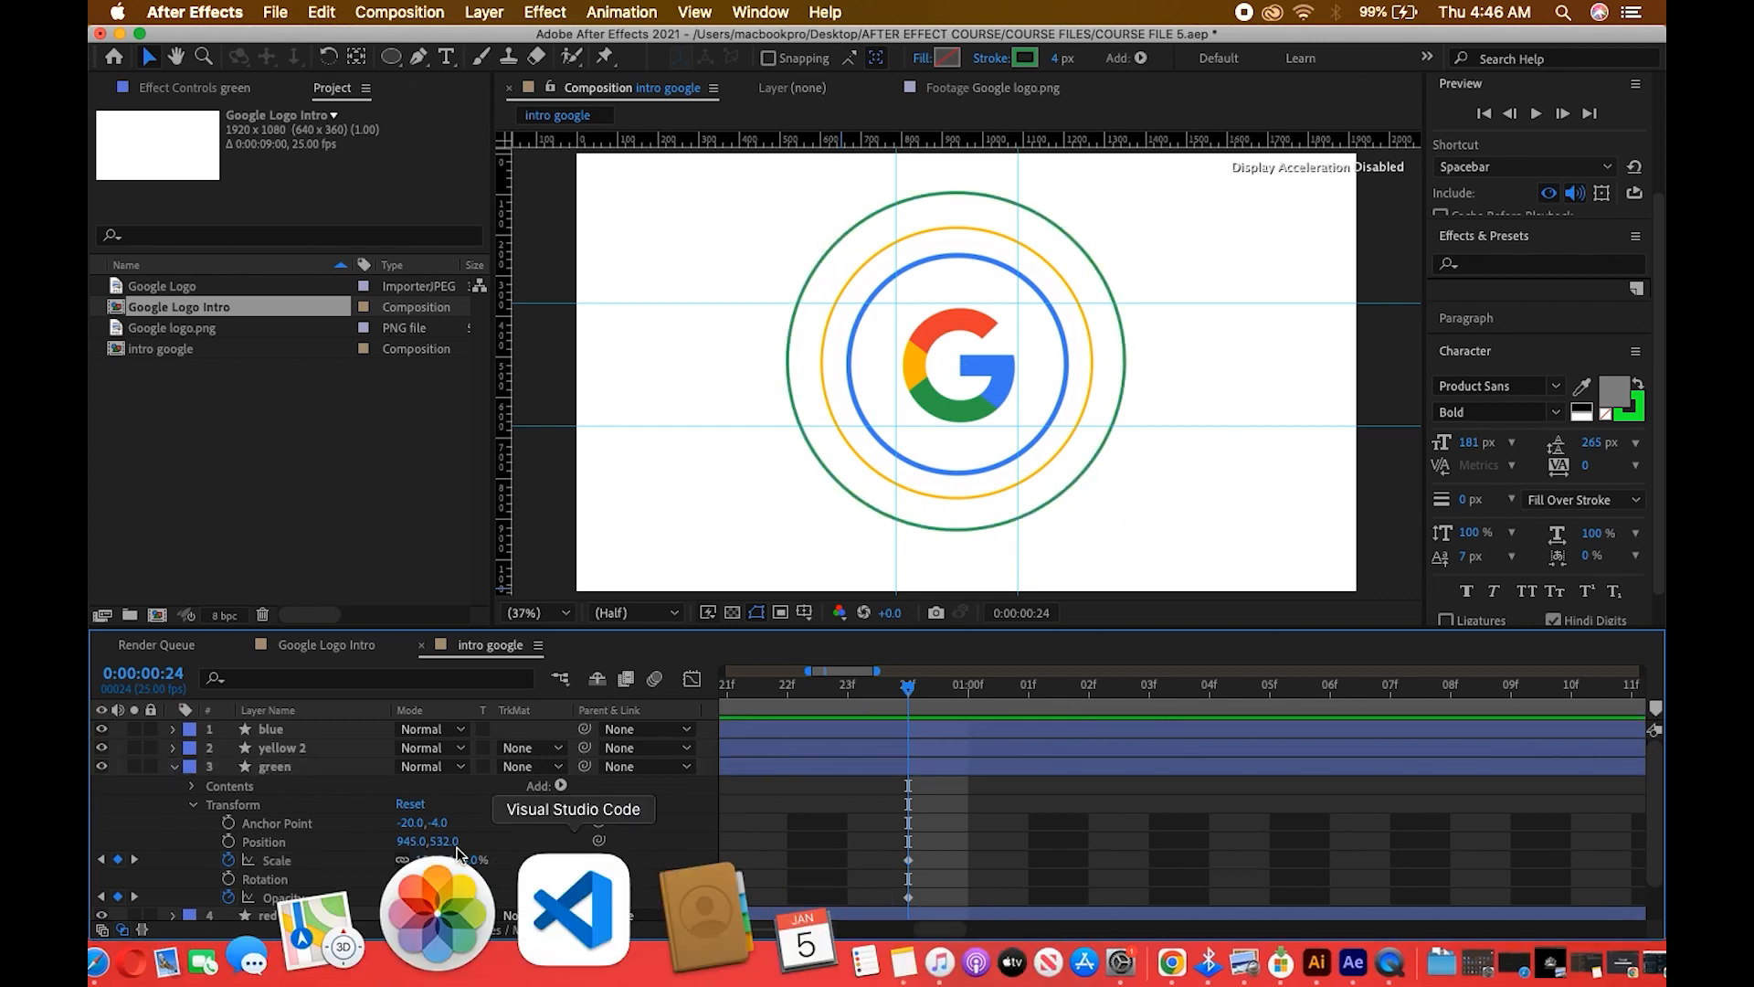
left_click(175, 766)
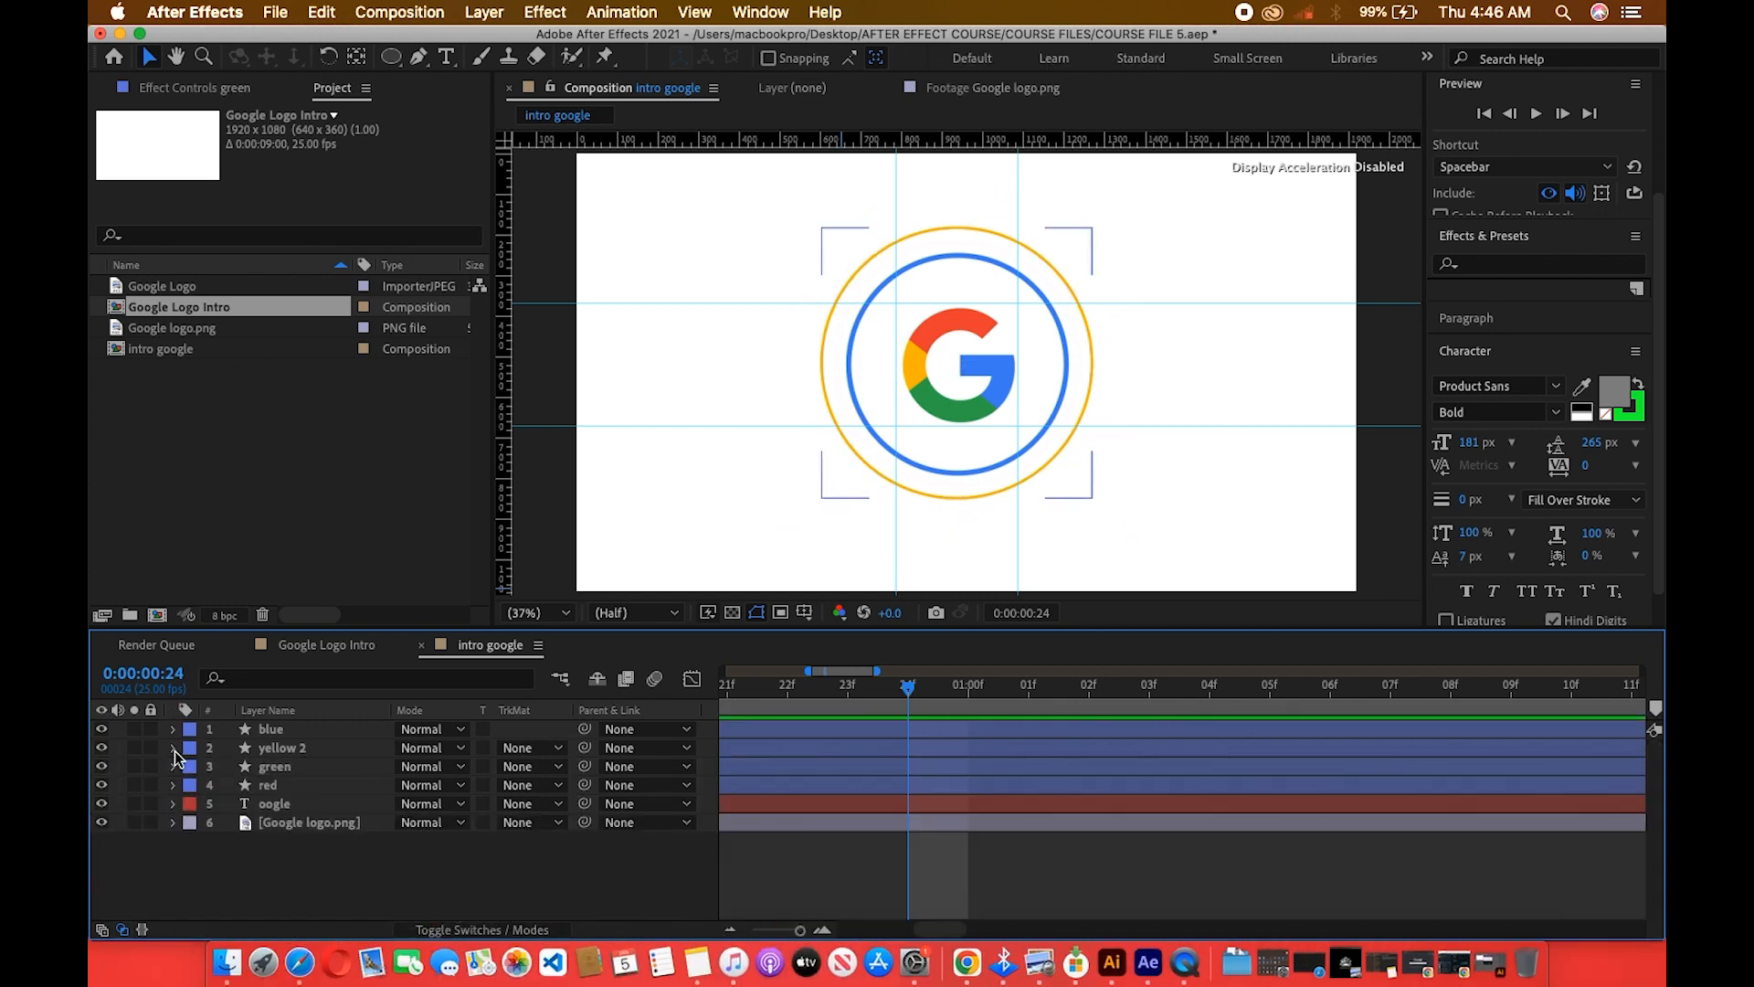
Set the yellow 2 circle's scale keyframe at 0:00:00:24 to 201% and collapse the layer.
left_click(174, 749)
left_click(192, 786)
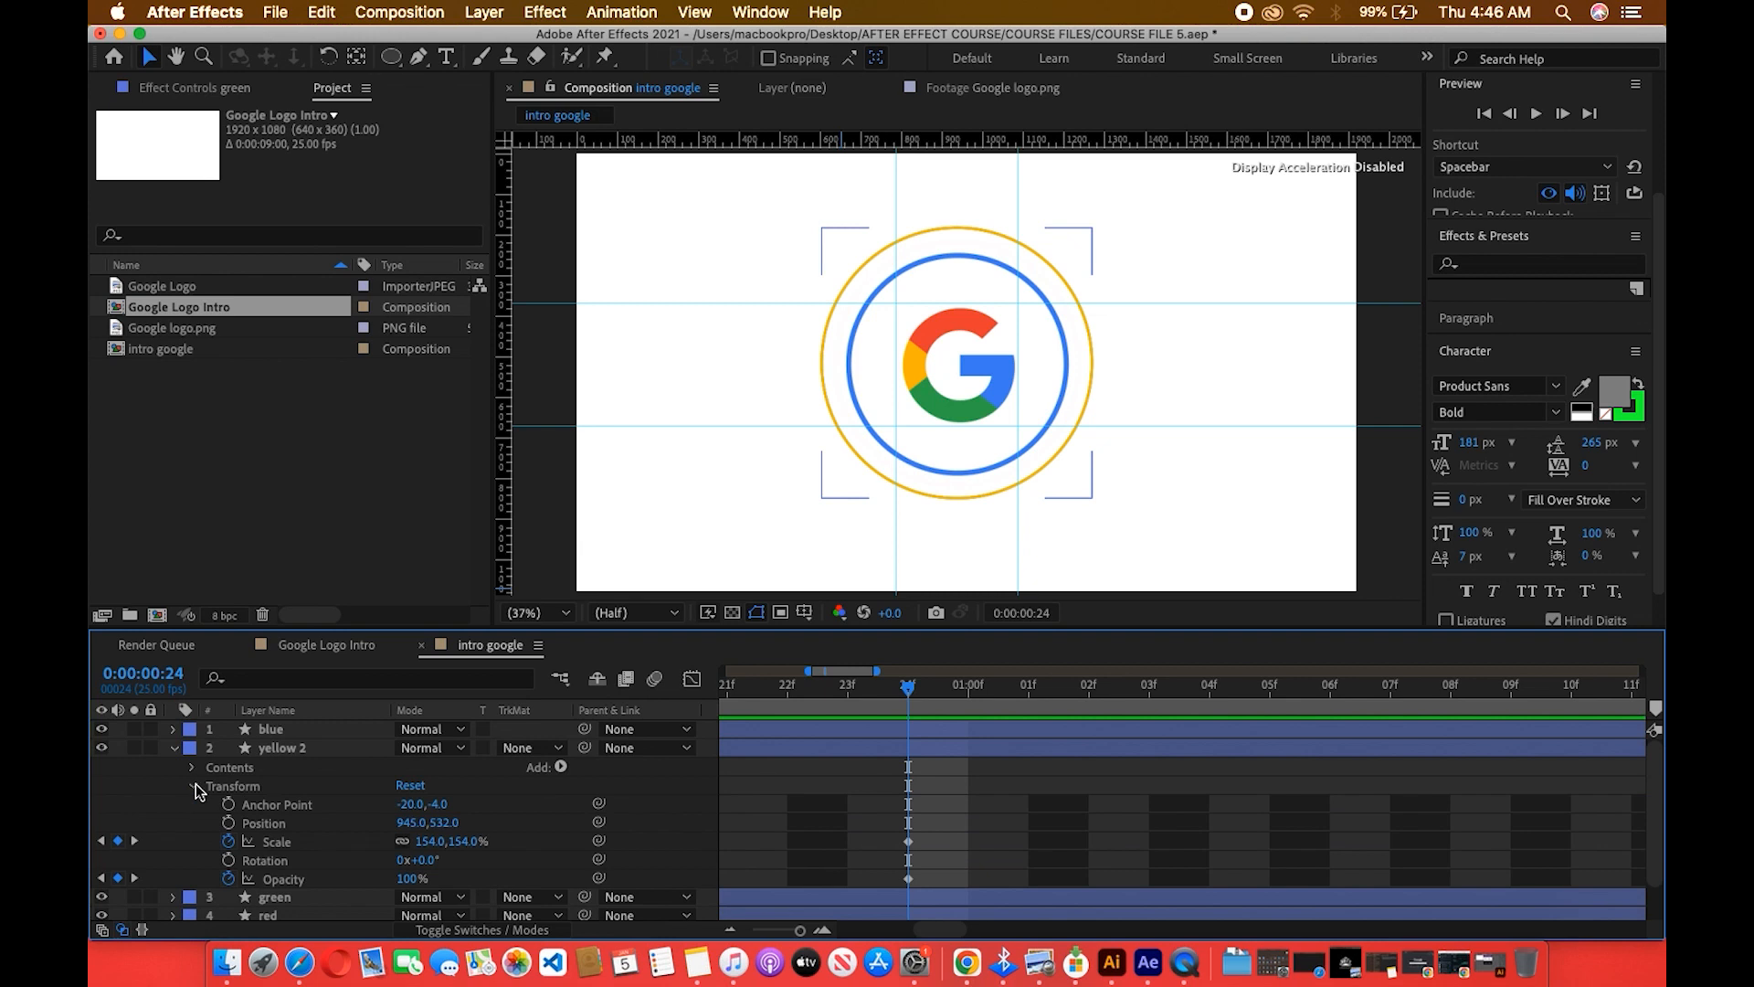
left_click_drag(452, 840, 473, 841)
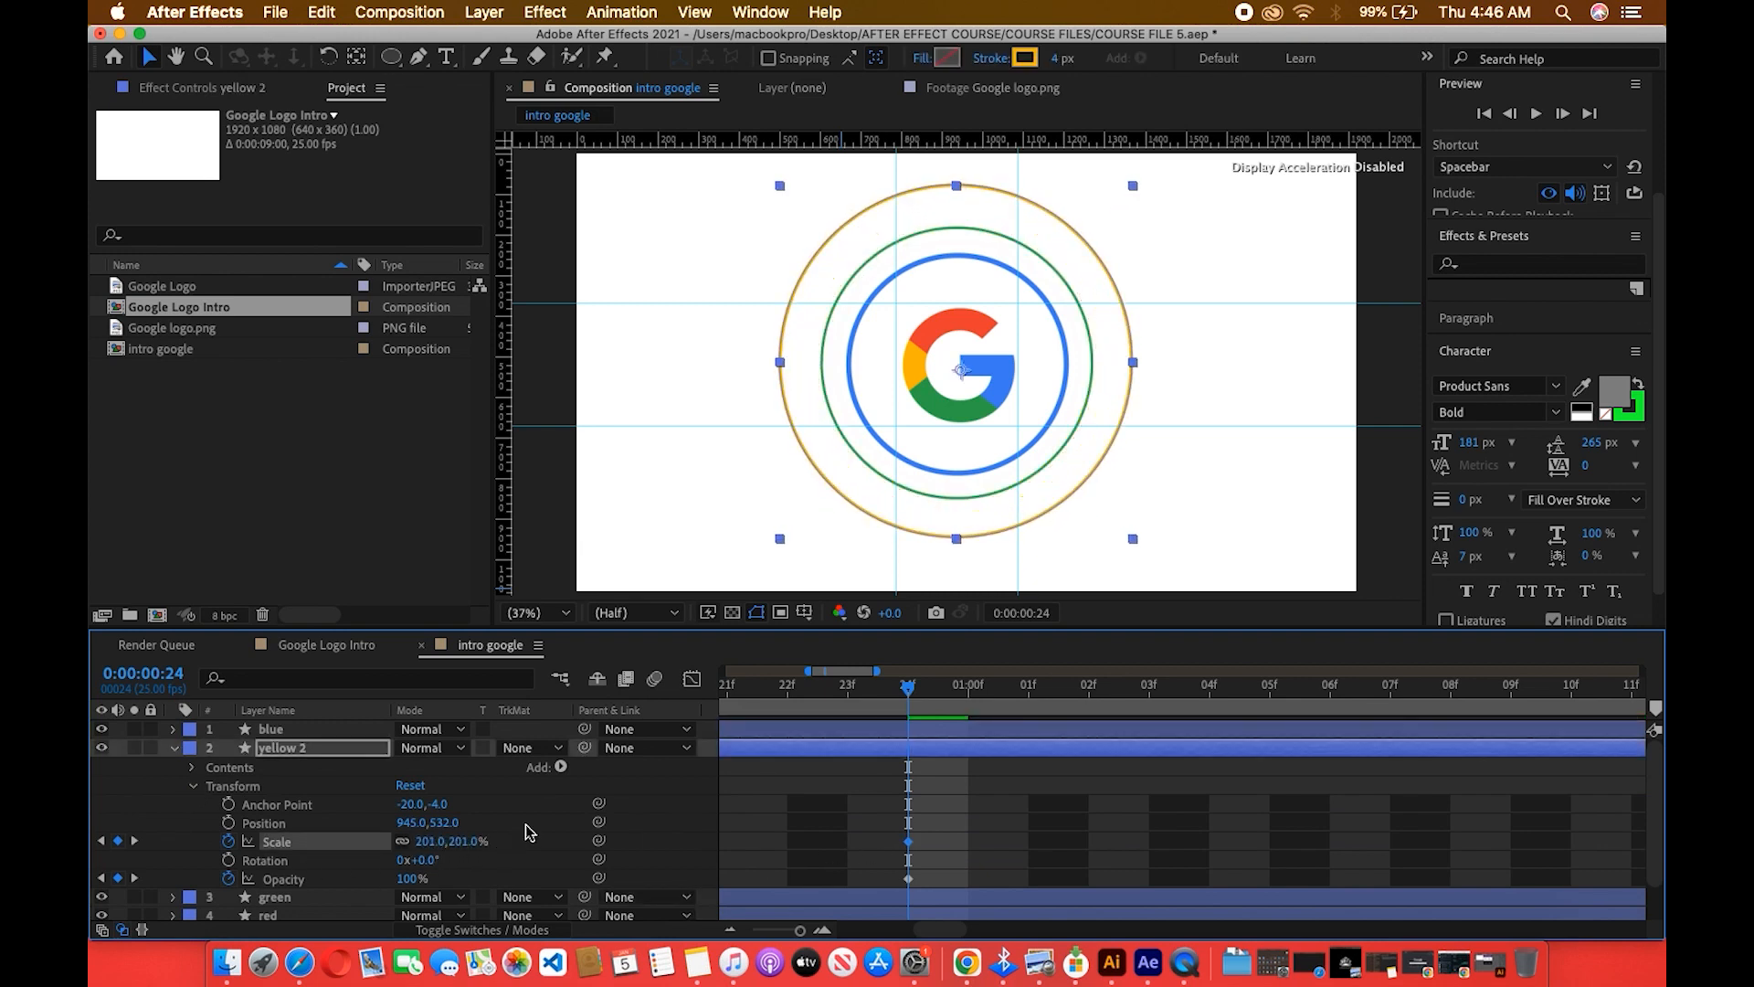
left_click_drag(909, 698, 309, 676)
left_click(294, 645)
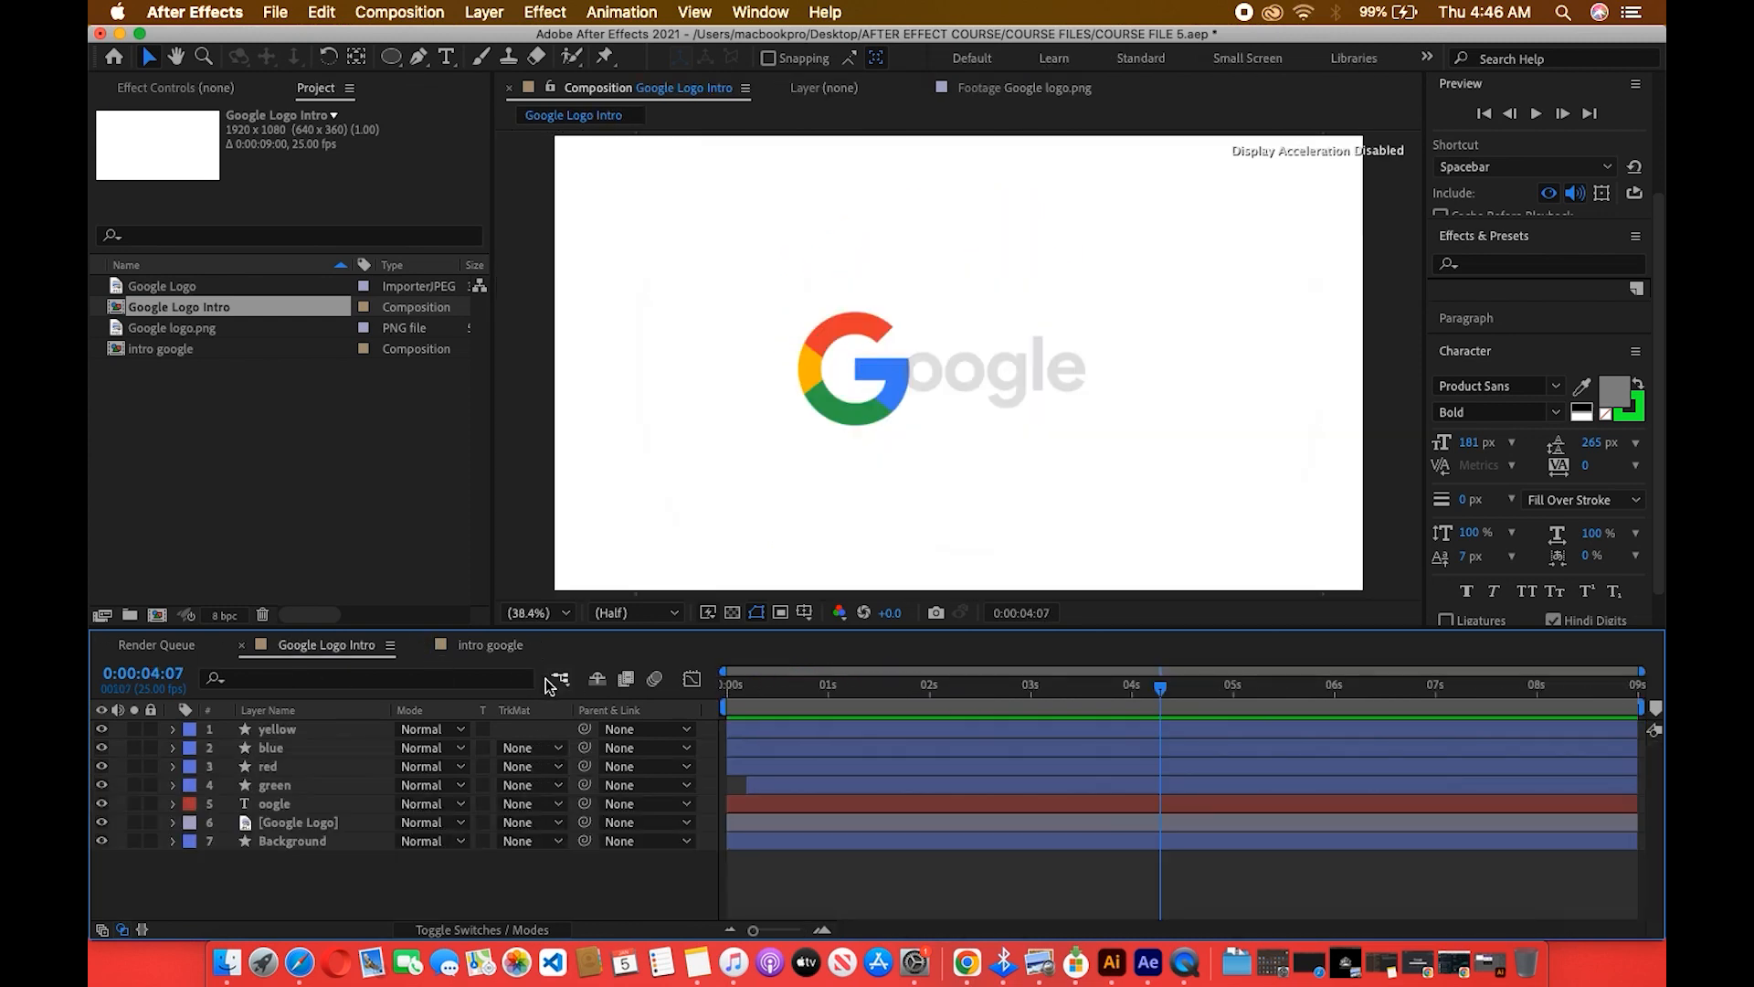
left_click(489, 644)
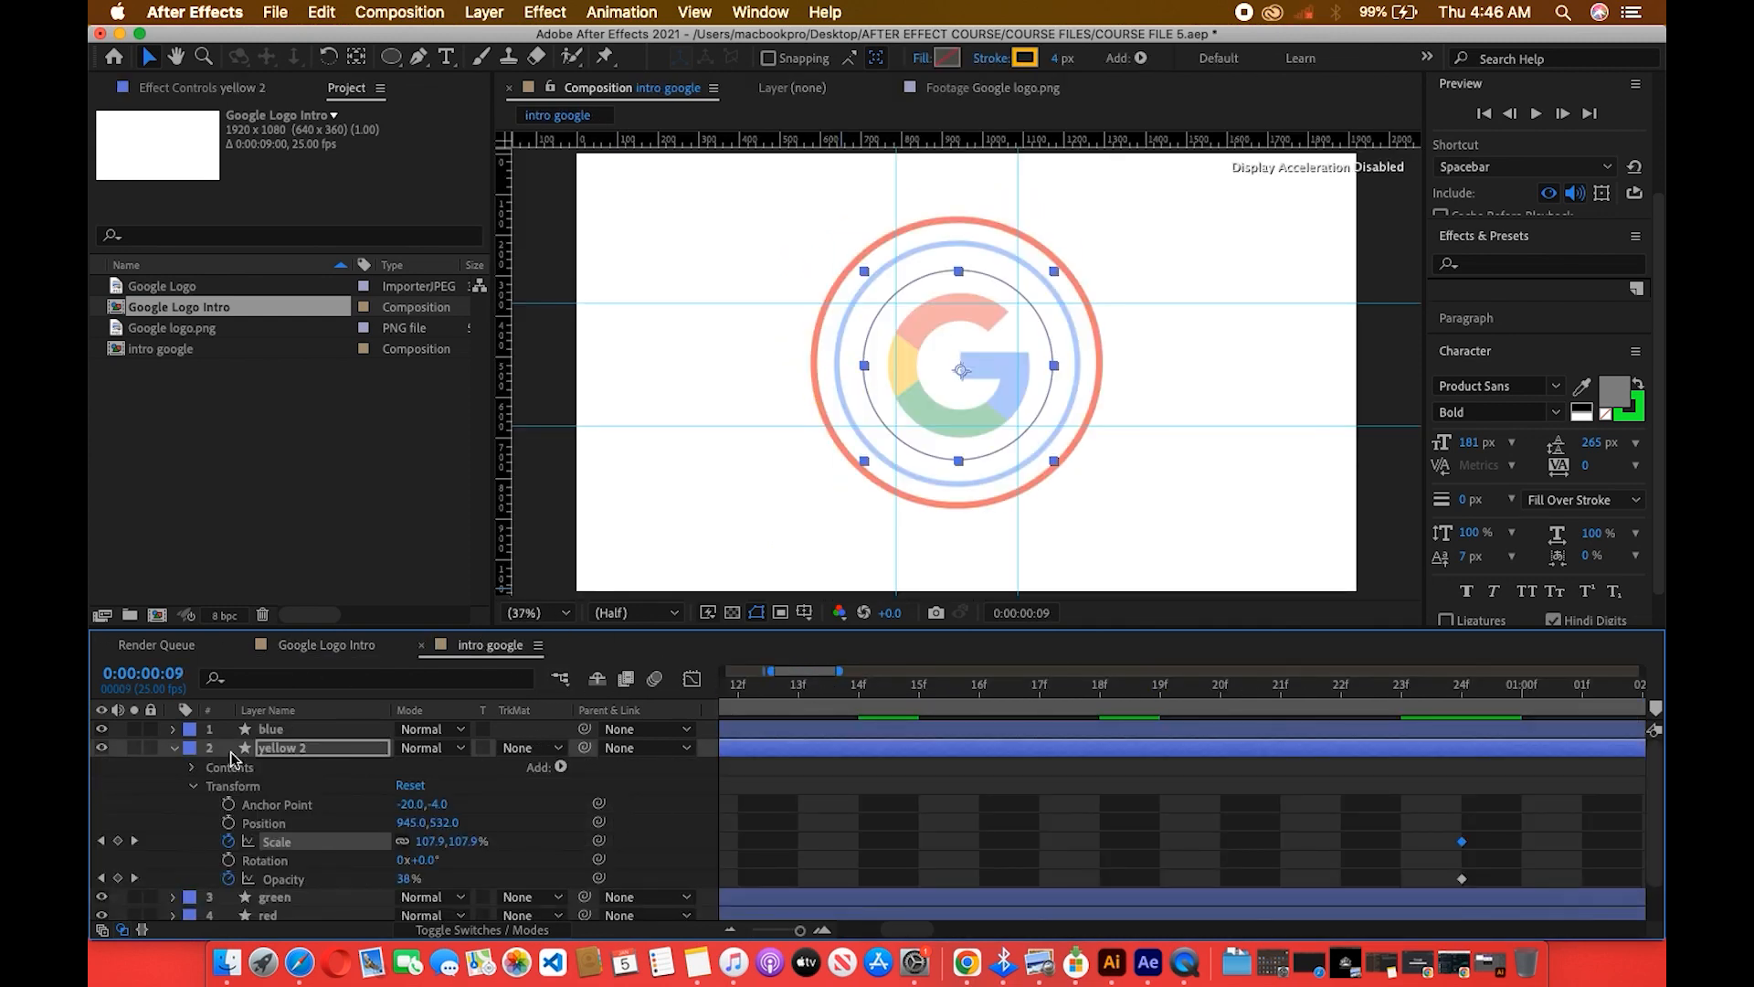
left_click(169, 751)
Play the intro google composition from the start to check the circle expansion and text reveal, stopping near 0:00:00:24.
left_click_drag(762, 694, 552, 691)
key("space")
key("minus")
key("minus")
key("minus")
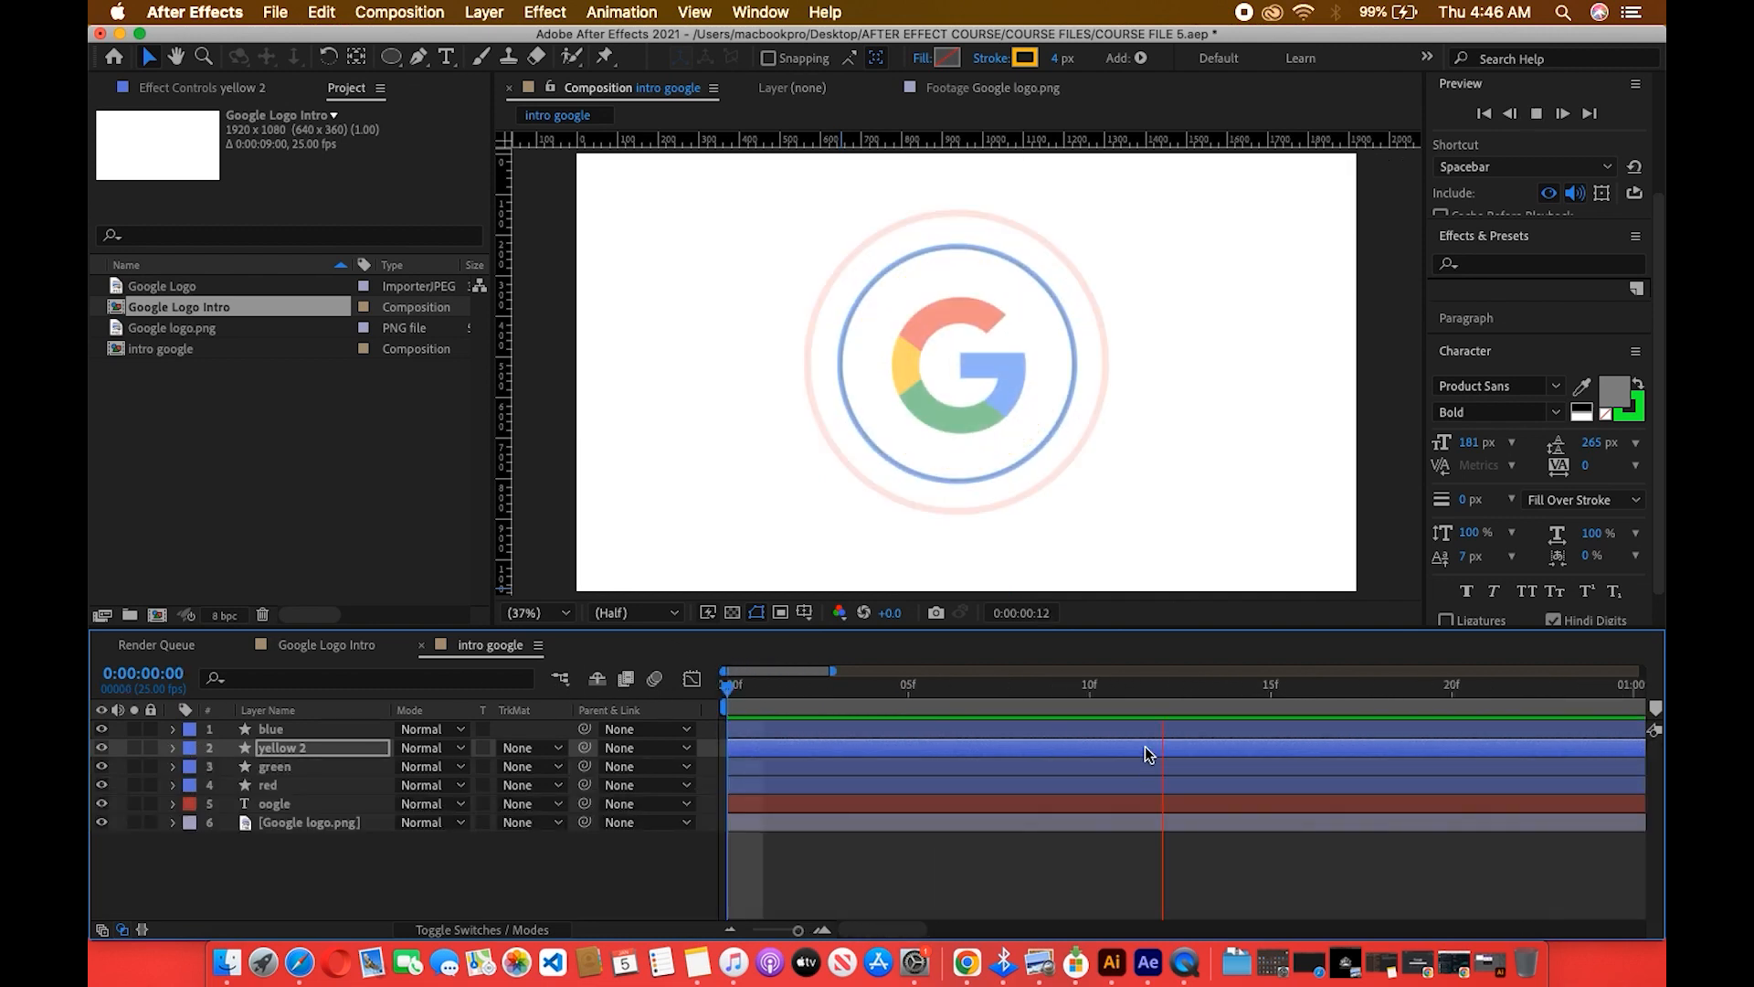
left_click(799, 686)
key("space")
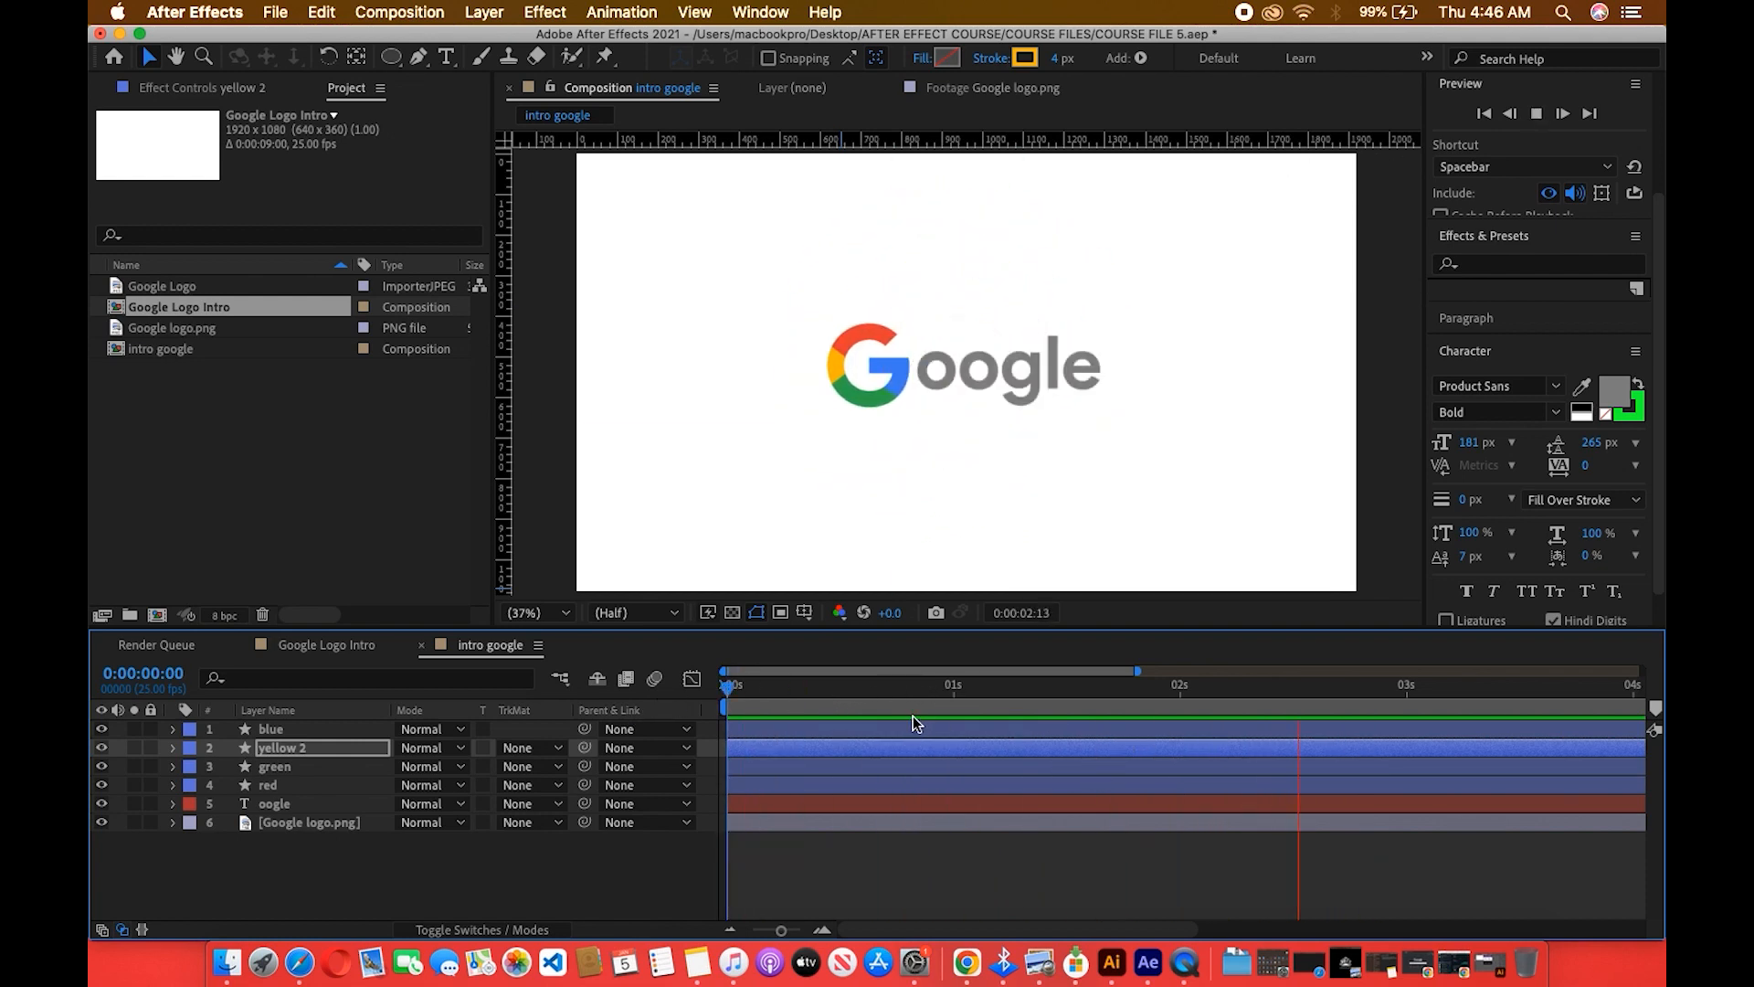
key("space")
key("space")
key("space")
left_click(946, 686)
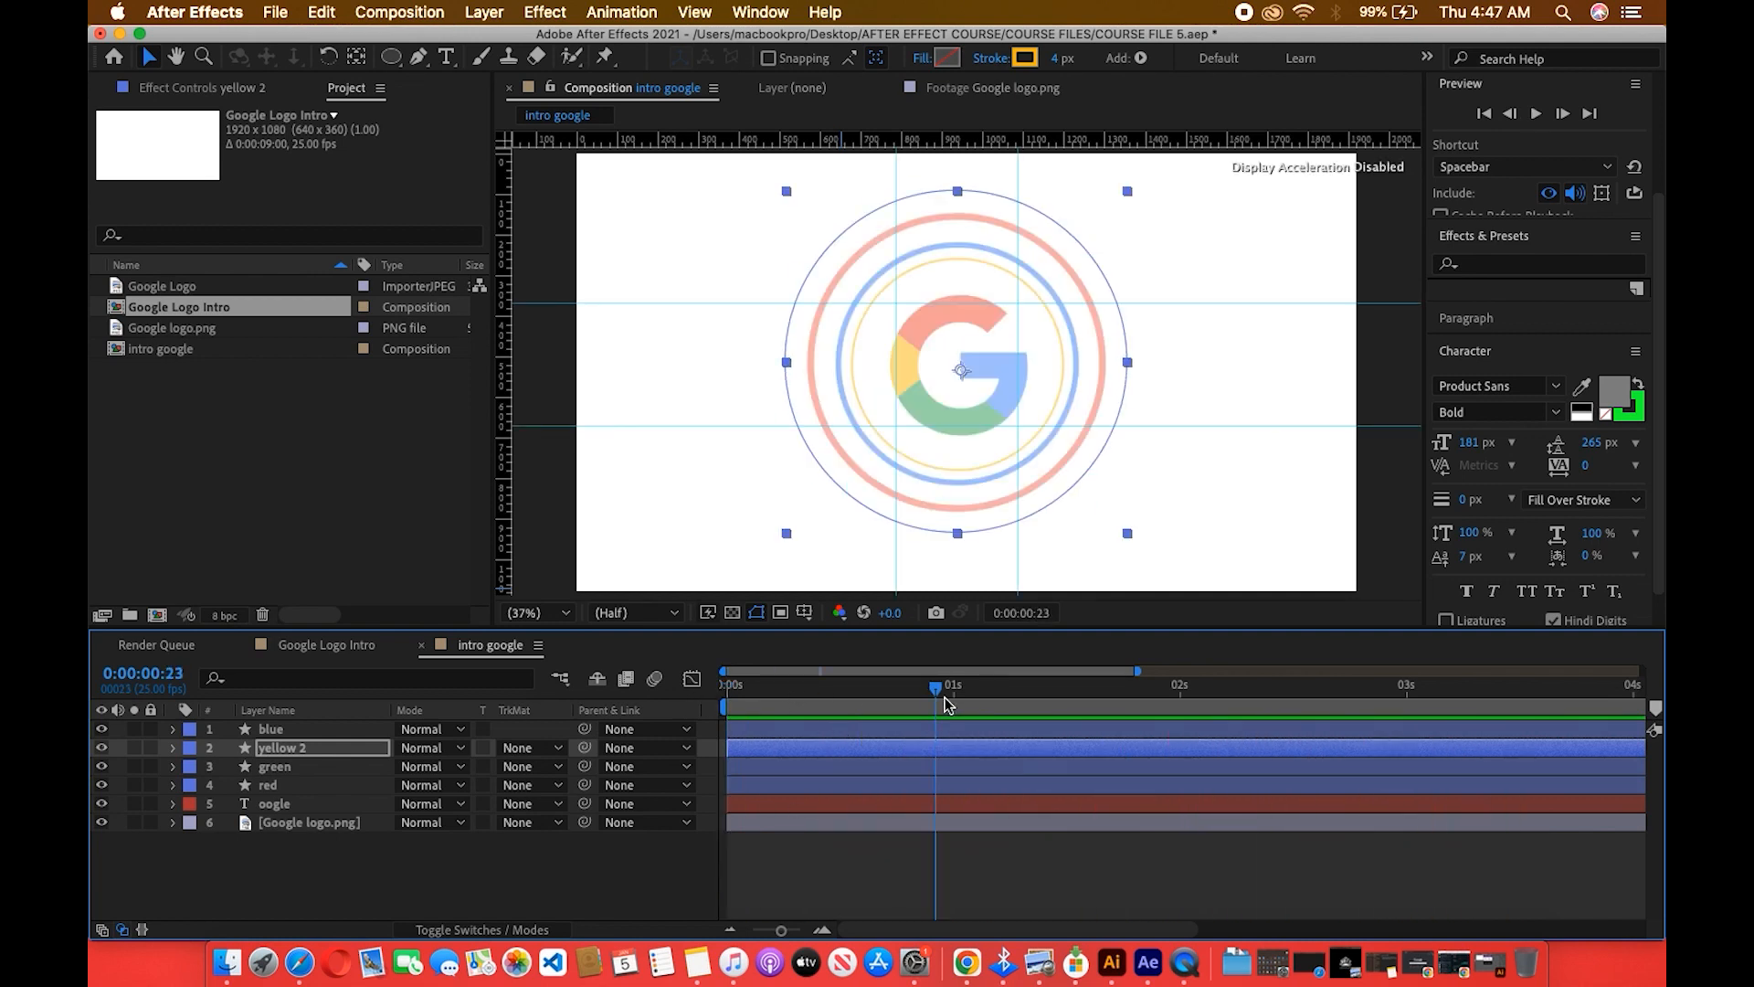
Open the Google Logo Intro composition and play it from 0:00:02:22 and 0:00:01:17 to compare the reference animation.
left_click(186, 328)
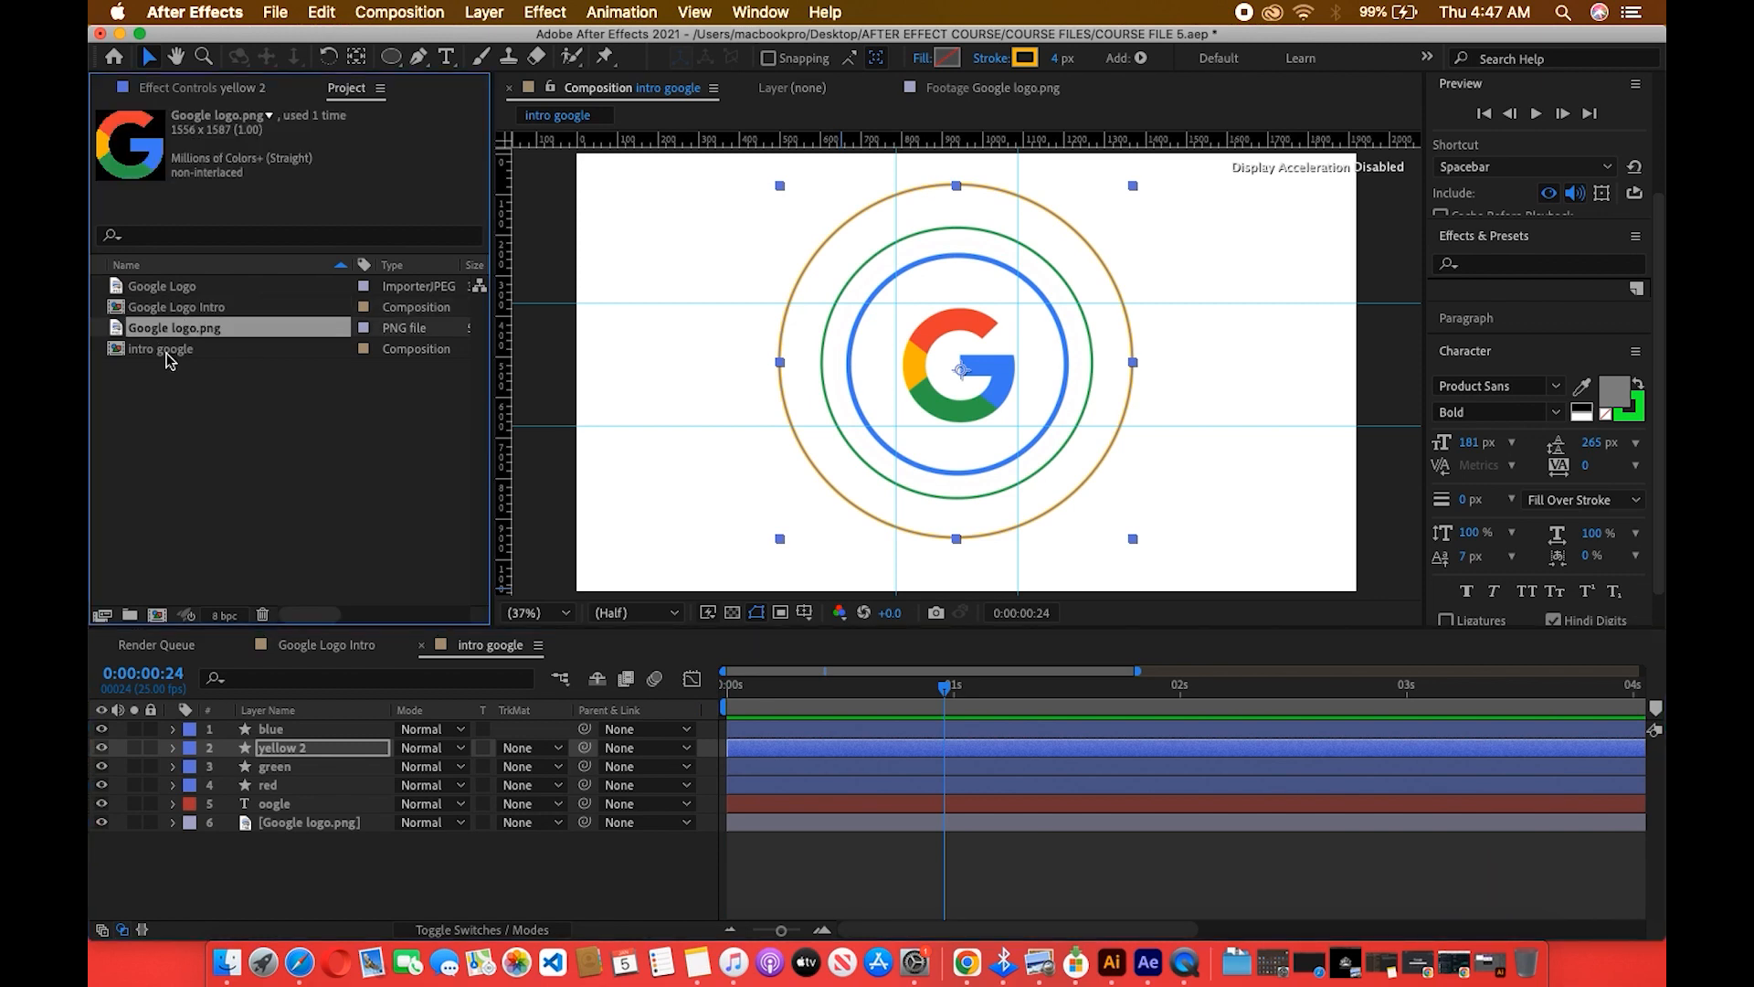
left_click(165, 350)
double_click(166, 354)
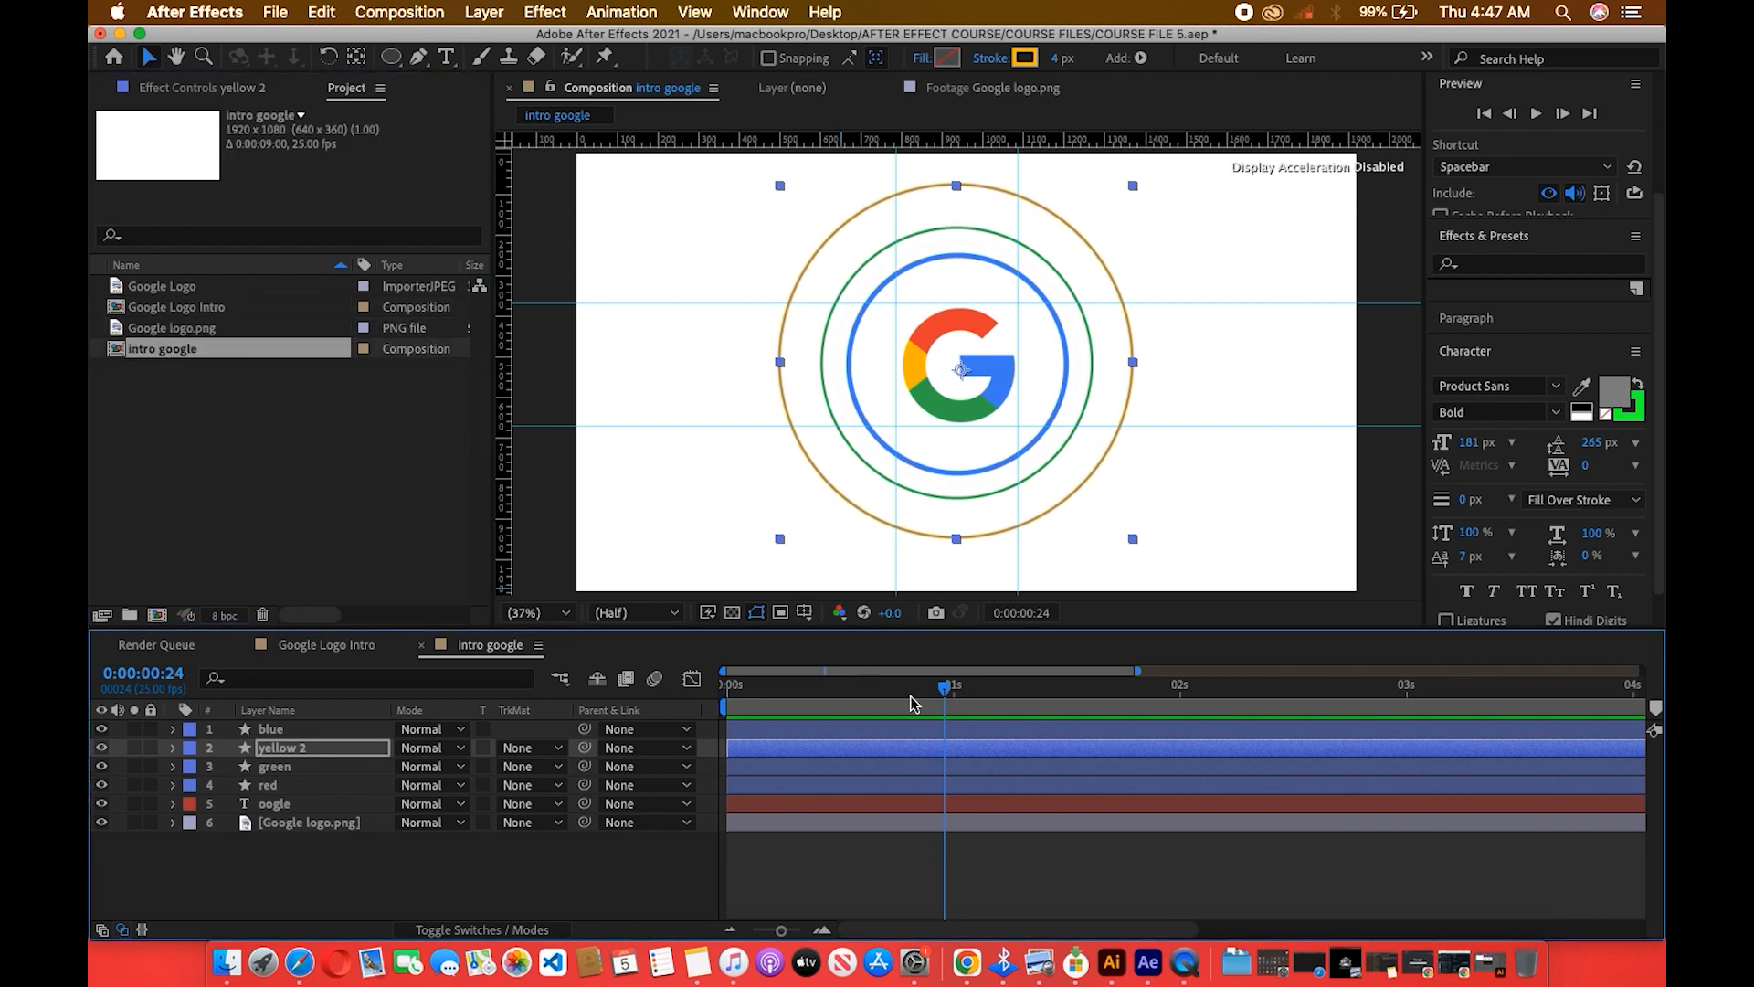
left_click_drag(807, 687, 679, 697)
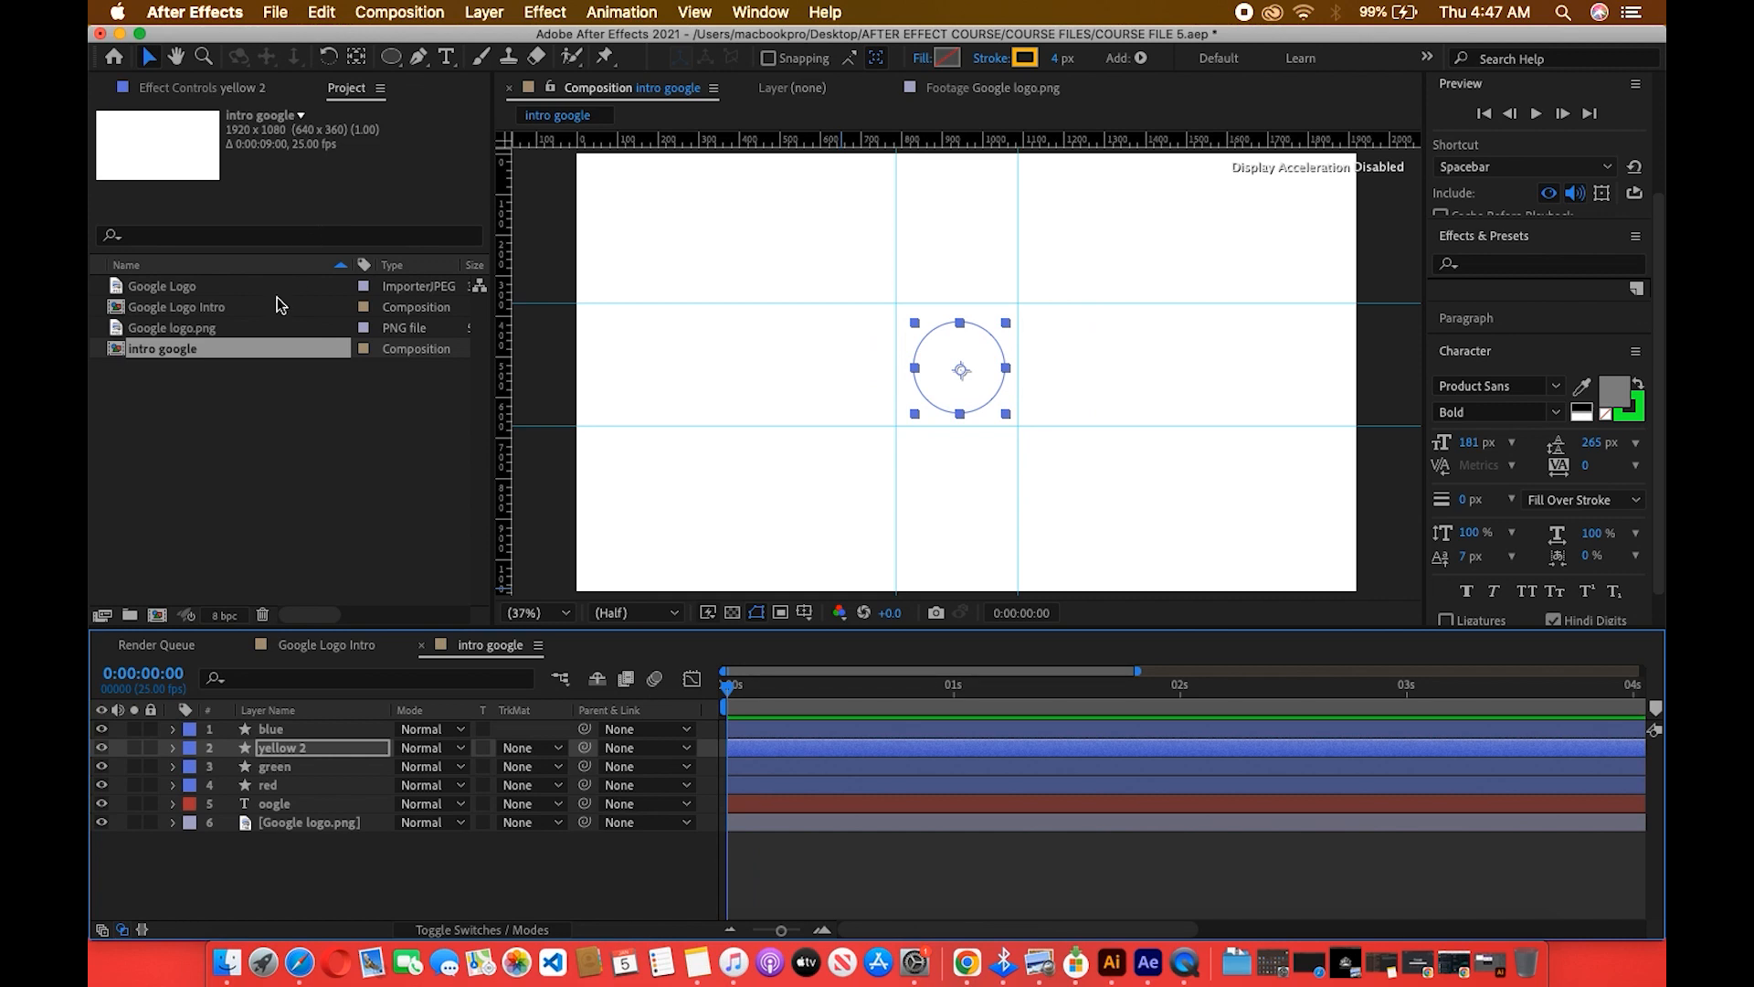
double_click(228, 311)
left_click_drag(1130, 696, 1023, 694)
key("space")
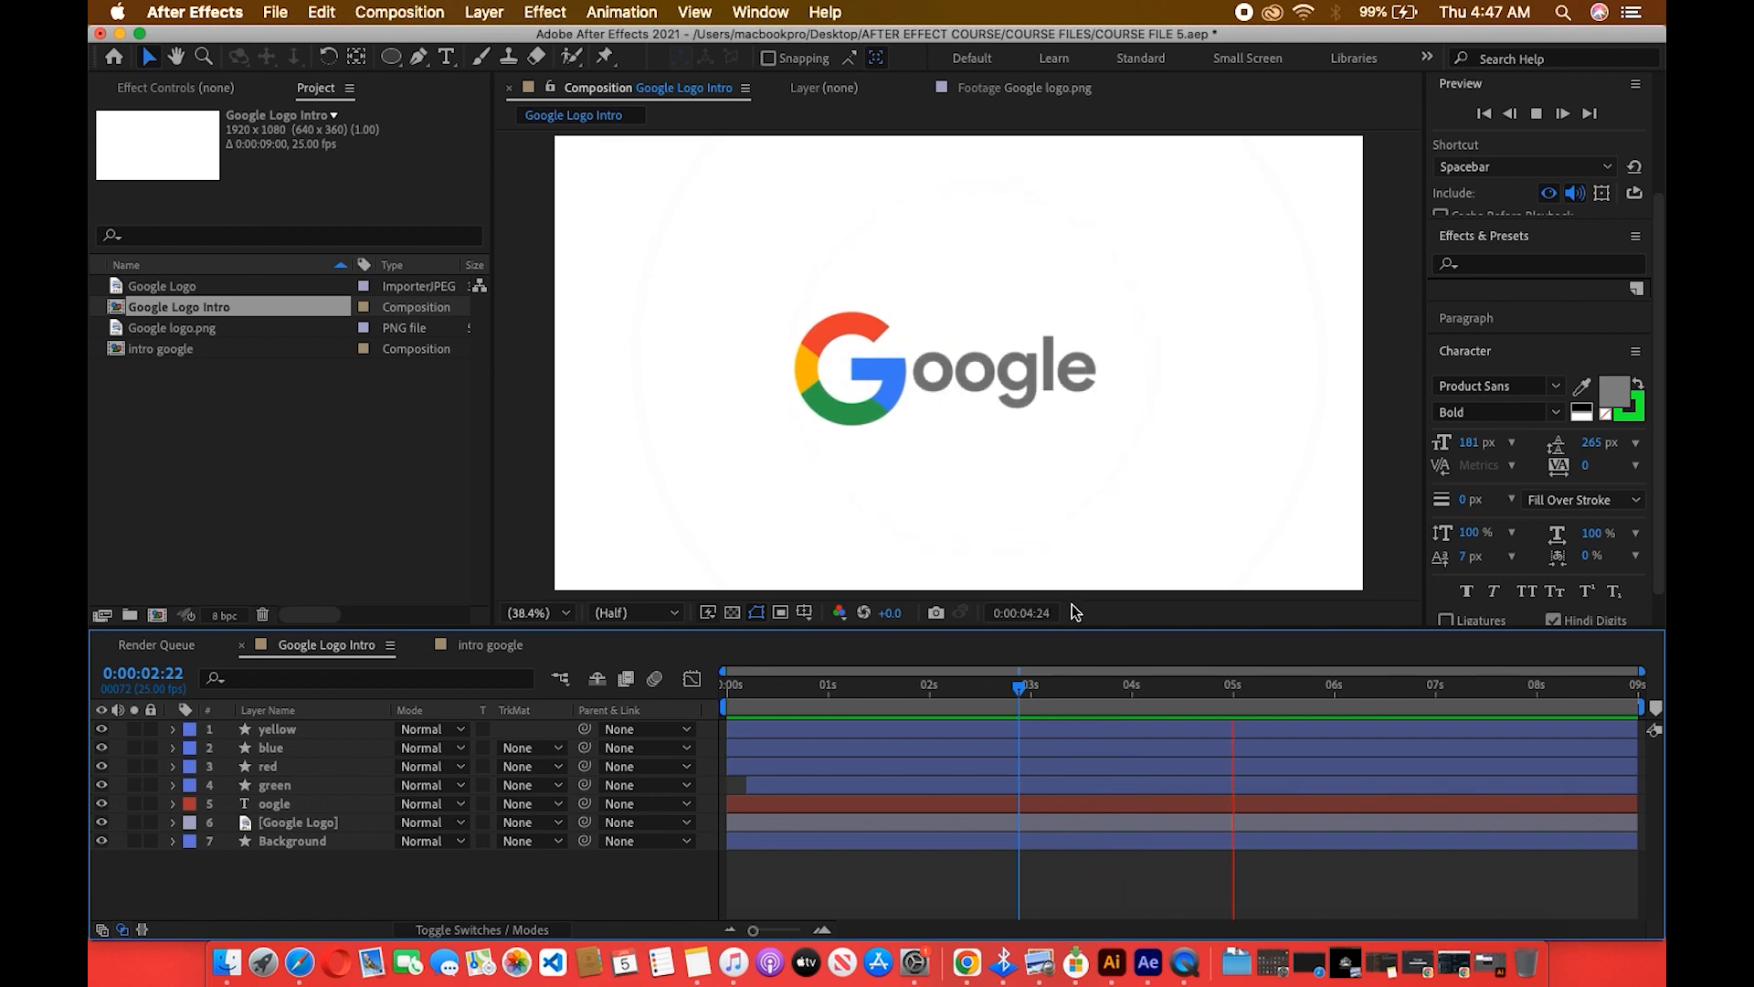
left_click(899, 698)
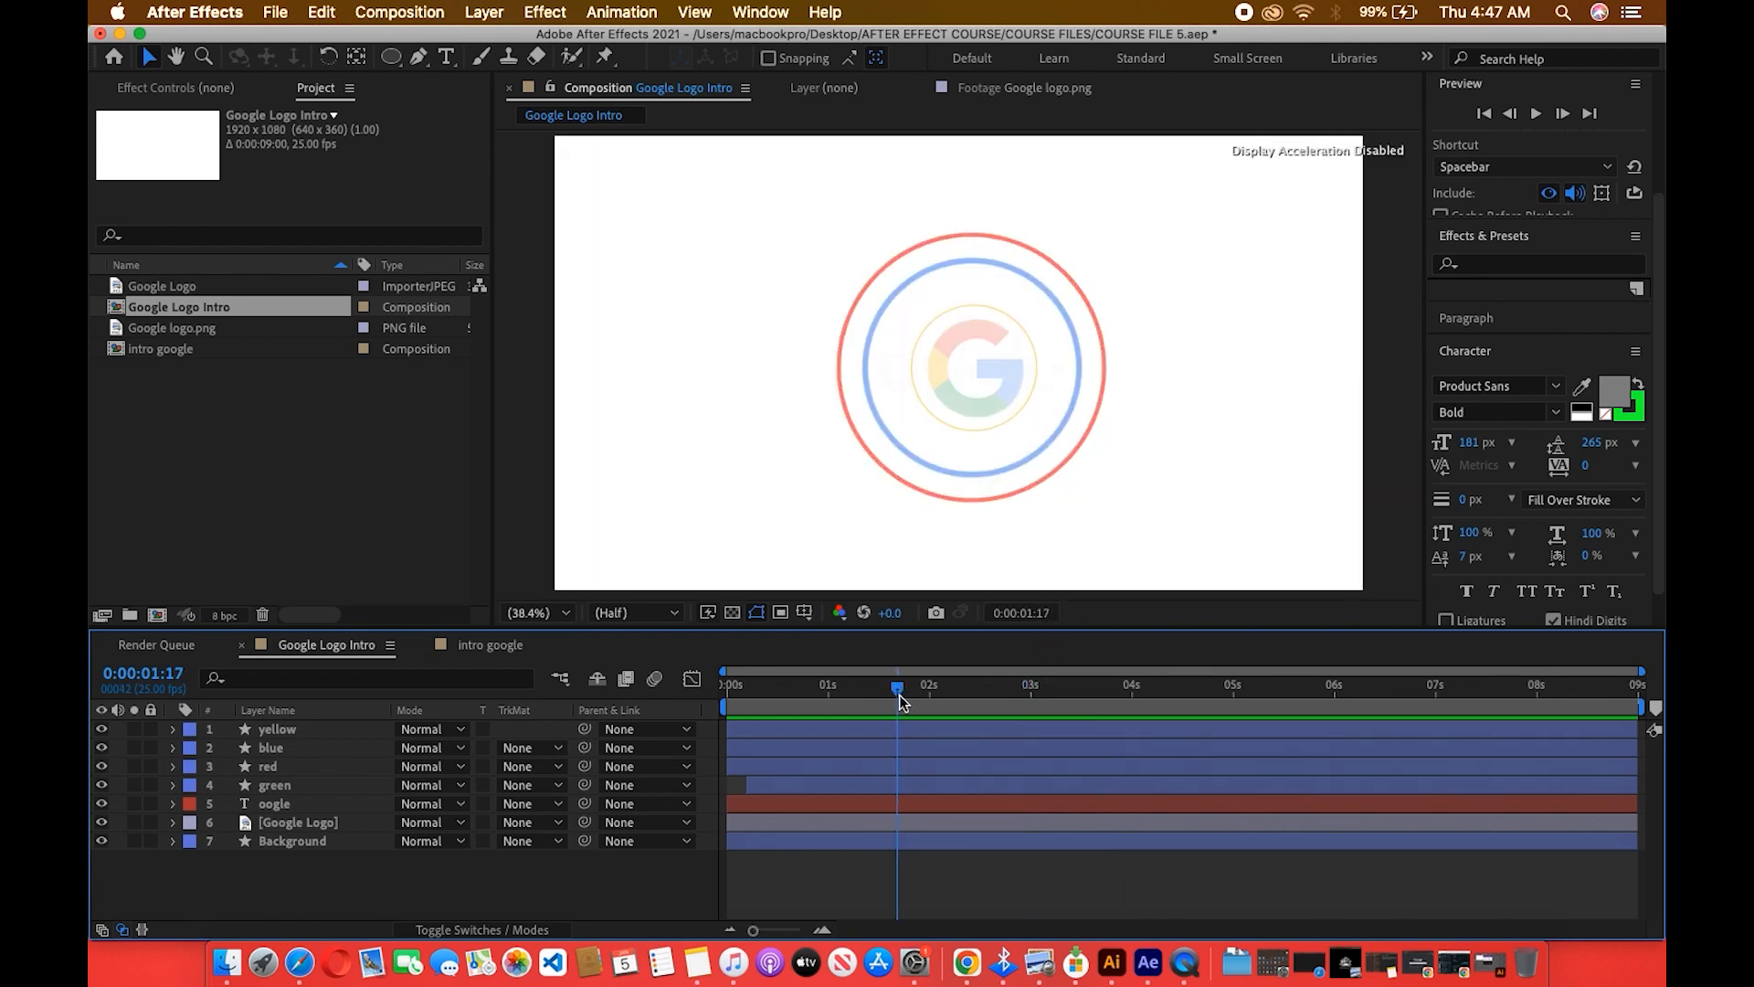
key("space")
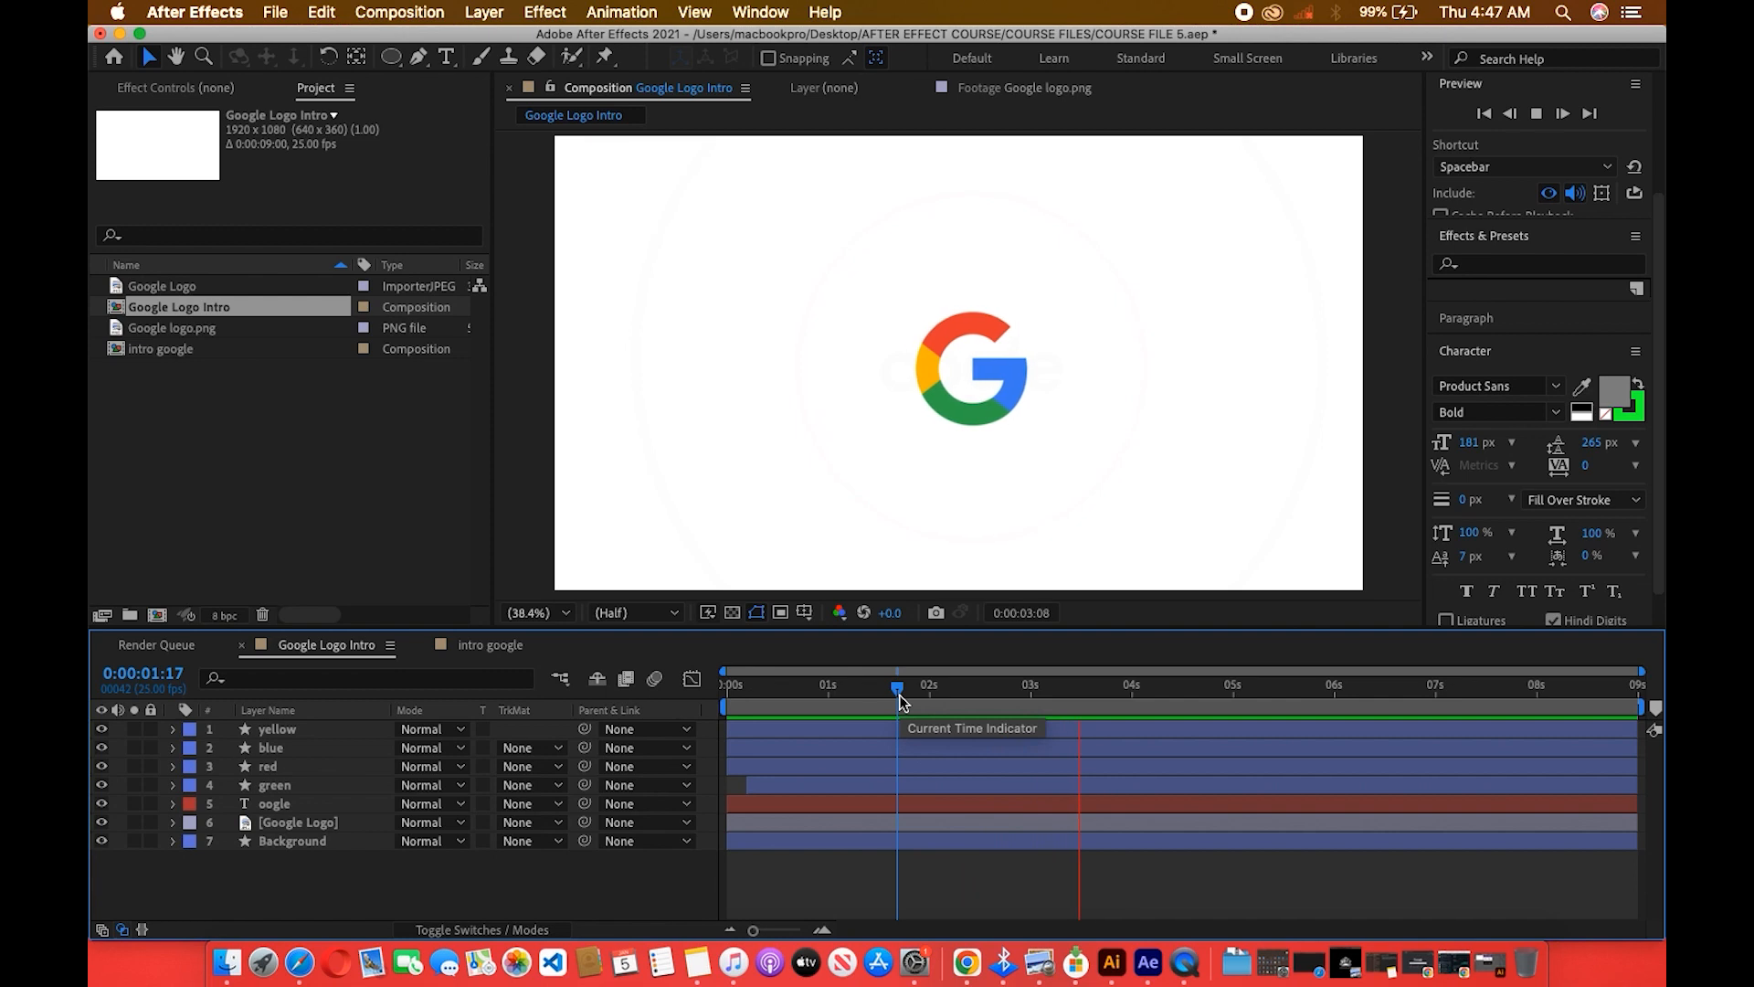
key("space")
In the intro google composition, apply Easy Ease to both position keyframes of the oogle text in the Graph Editor.
left_click(471, 646)
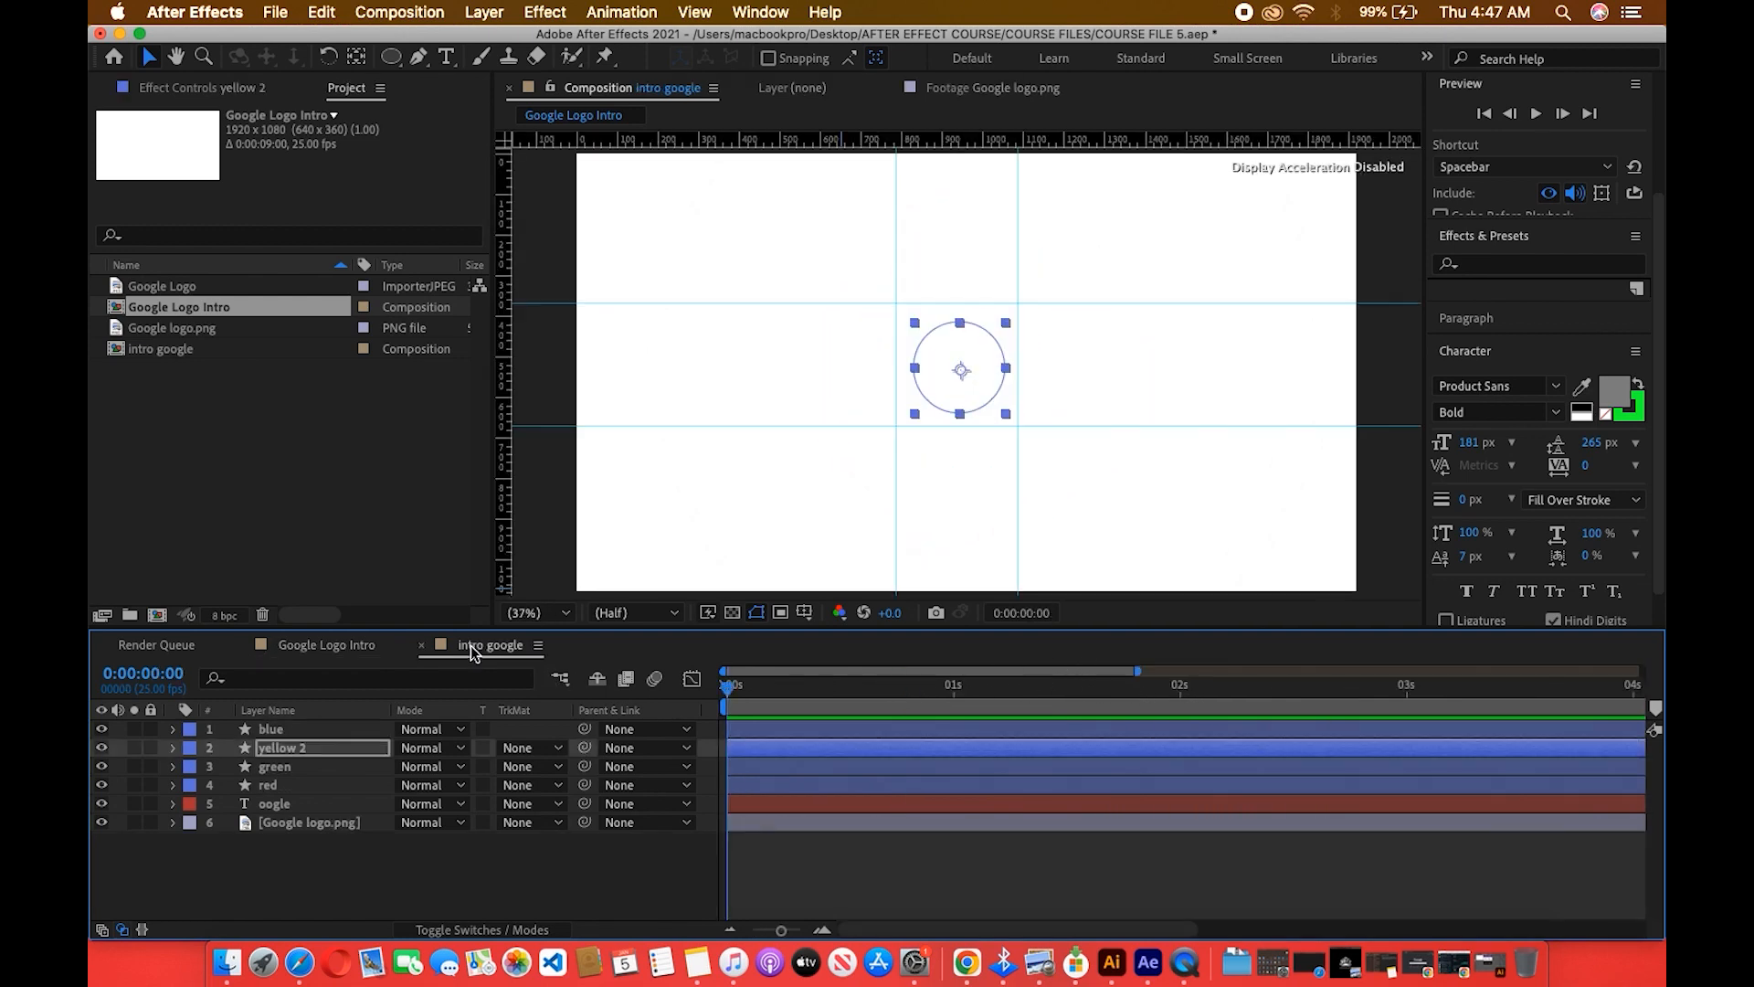
left_click(172, 804)
scroll(1012, 807, "down", 1)
scroll(1012, 808, "right", 1)
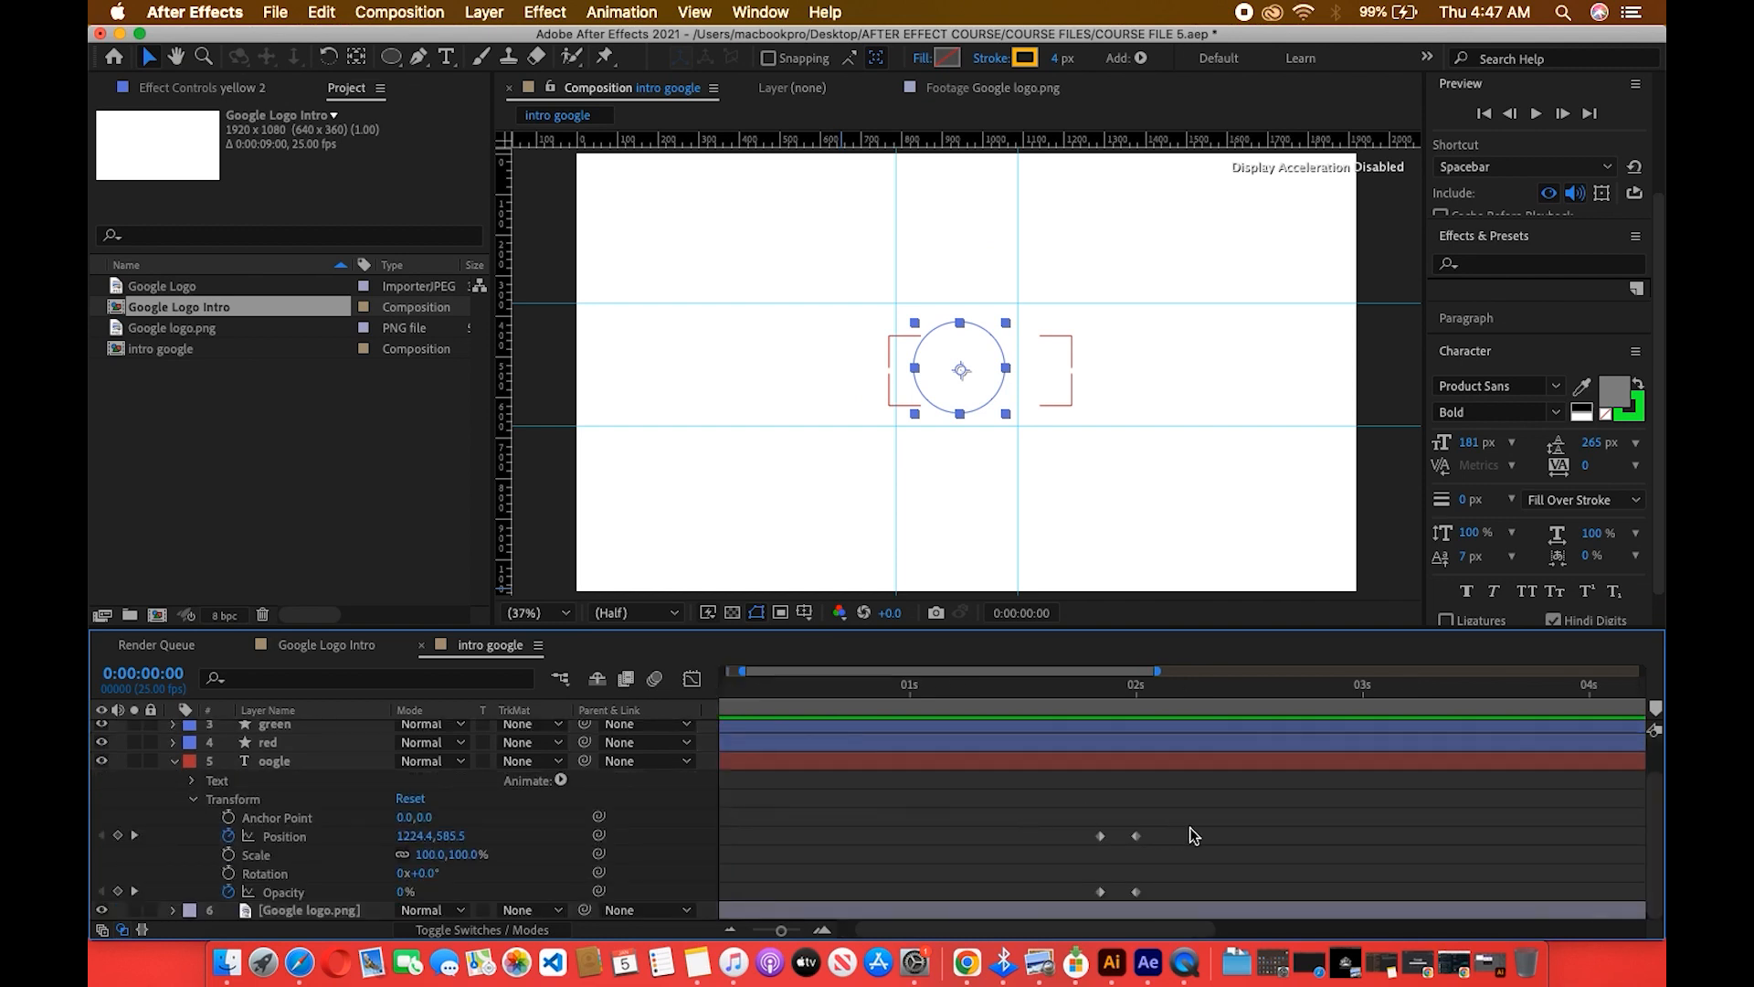
left_click_drag(1177, 815, 1060, 863)
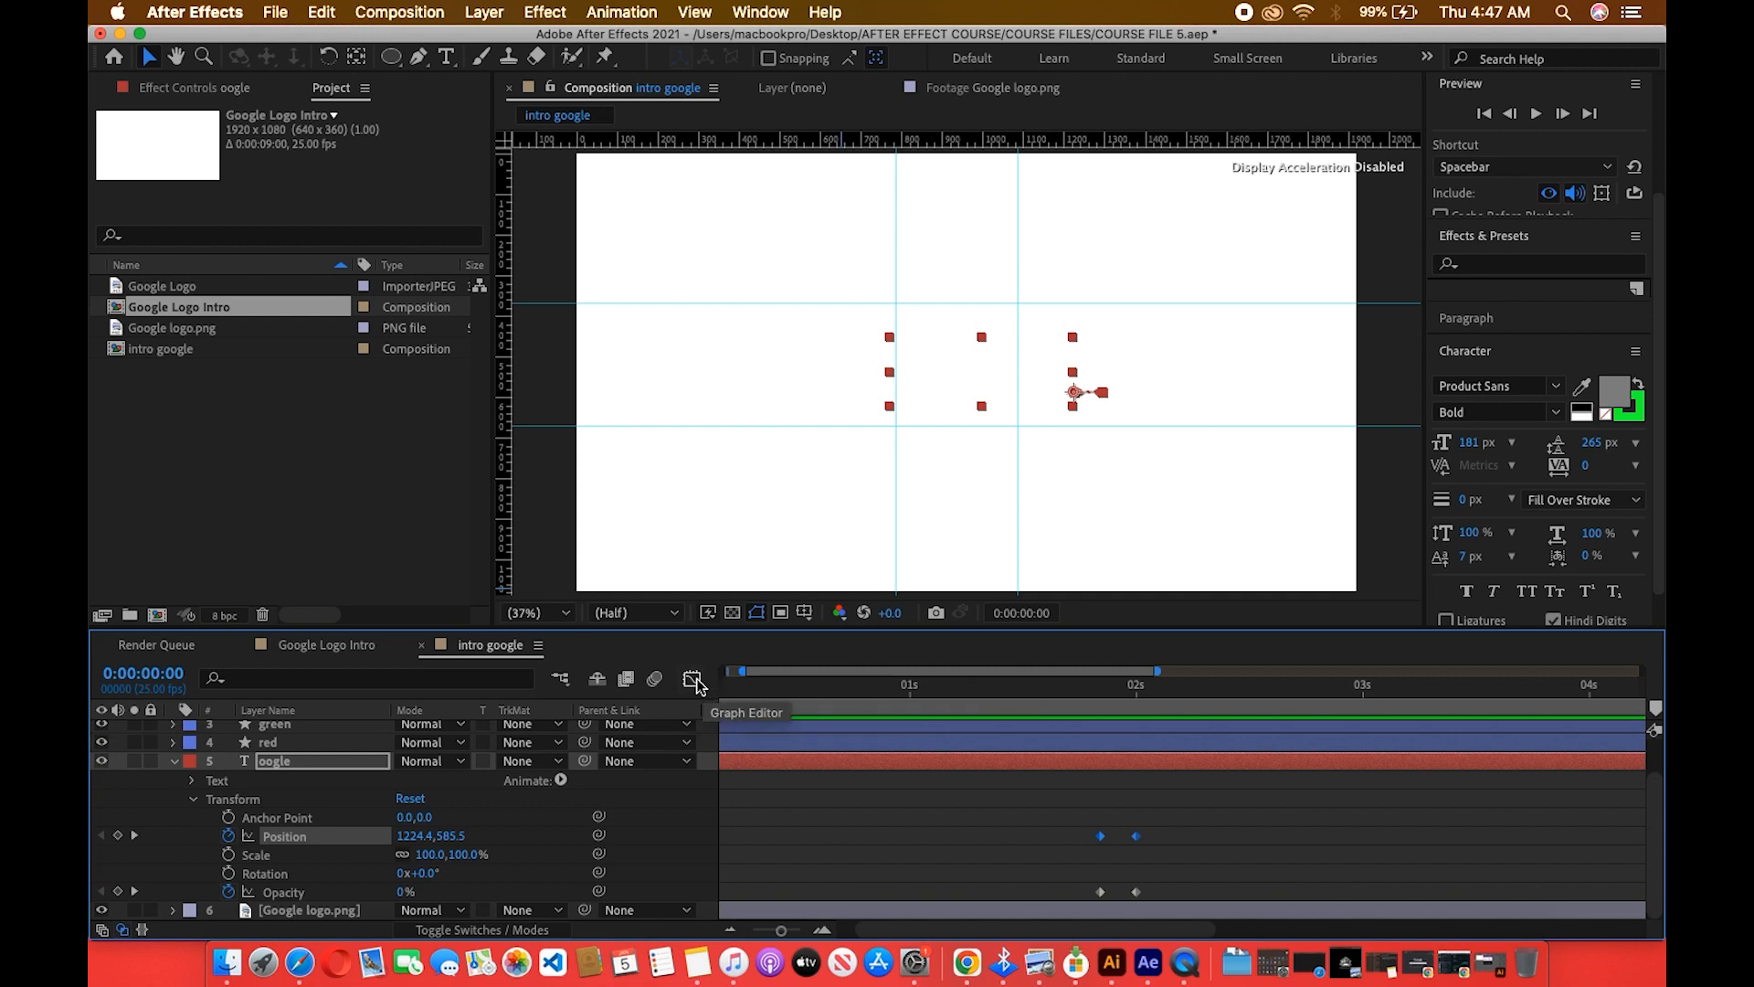
left_click(692, 681)
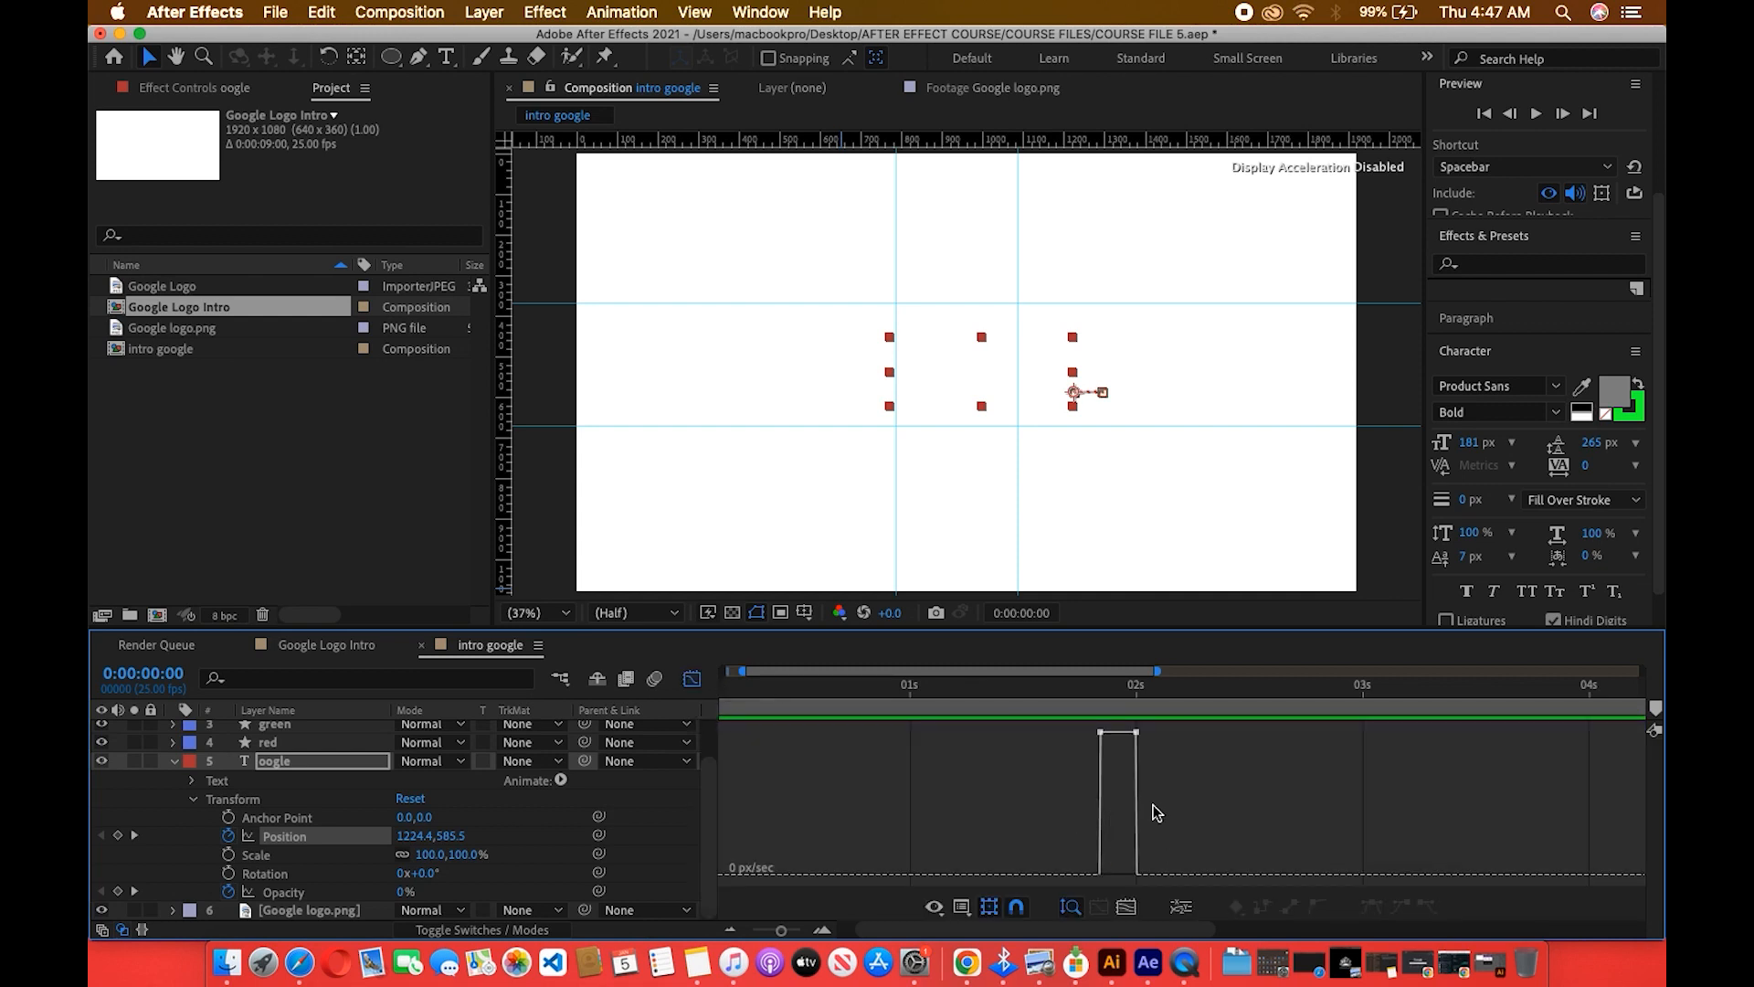
left_click_drag(1162, 755, 1040, 720)
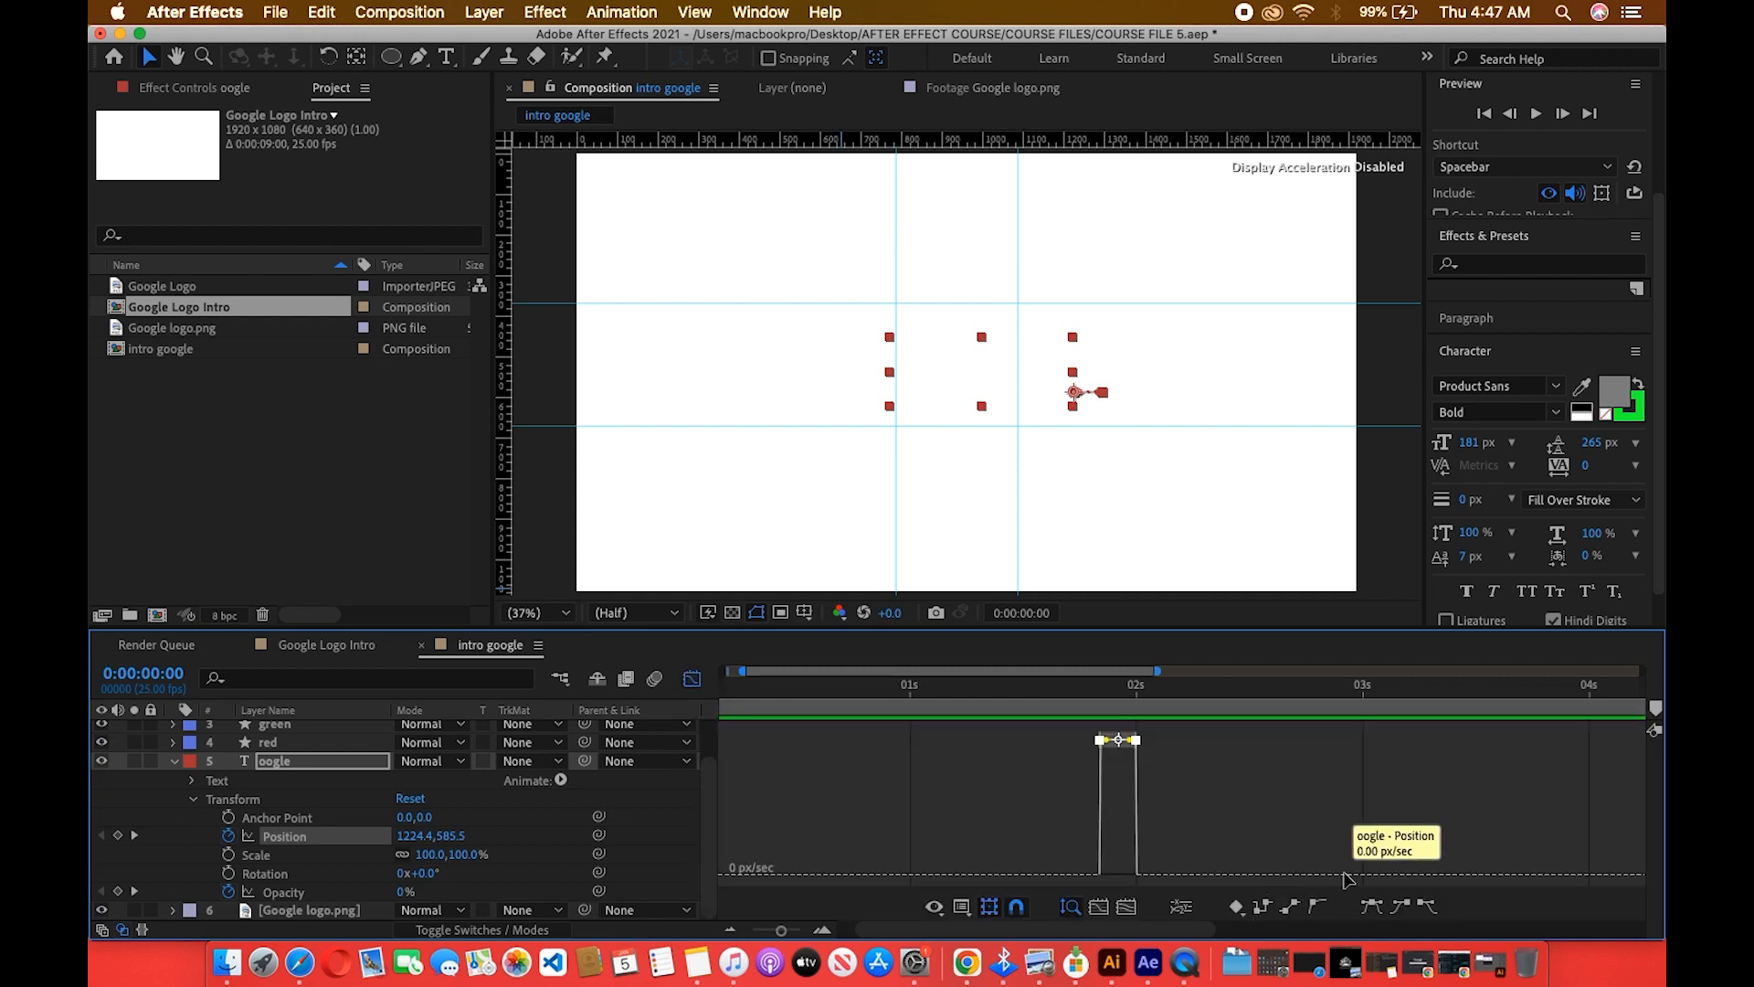
left_click(1373, 907)
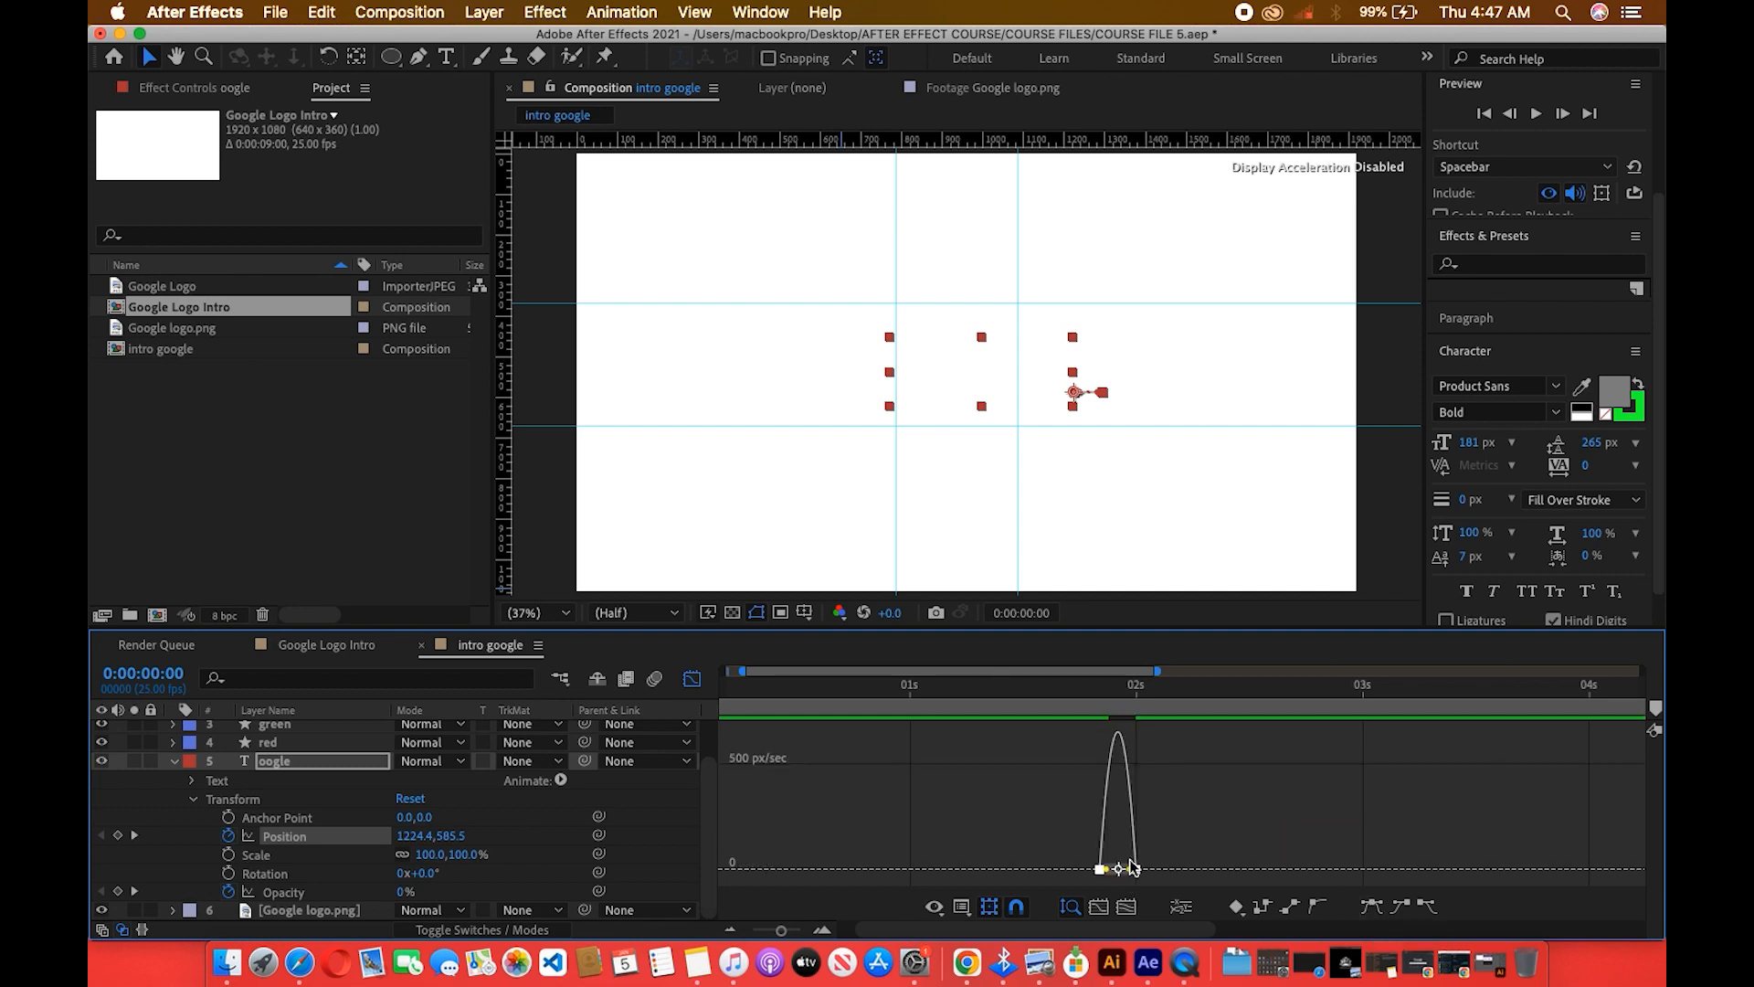
Lengthen both ease handles on the oogle position speed curve toward its middle for a sharp central peak, and close the graph.
key("equal")
key("equal")
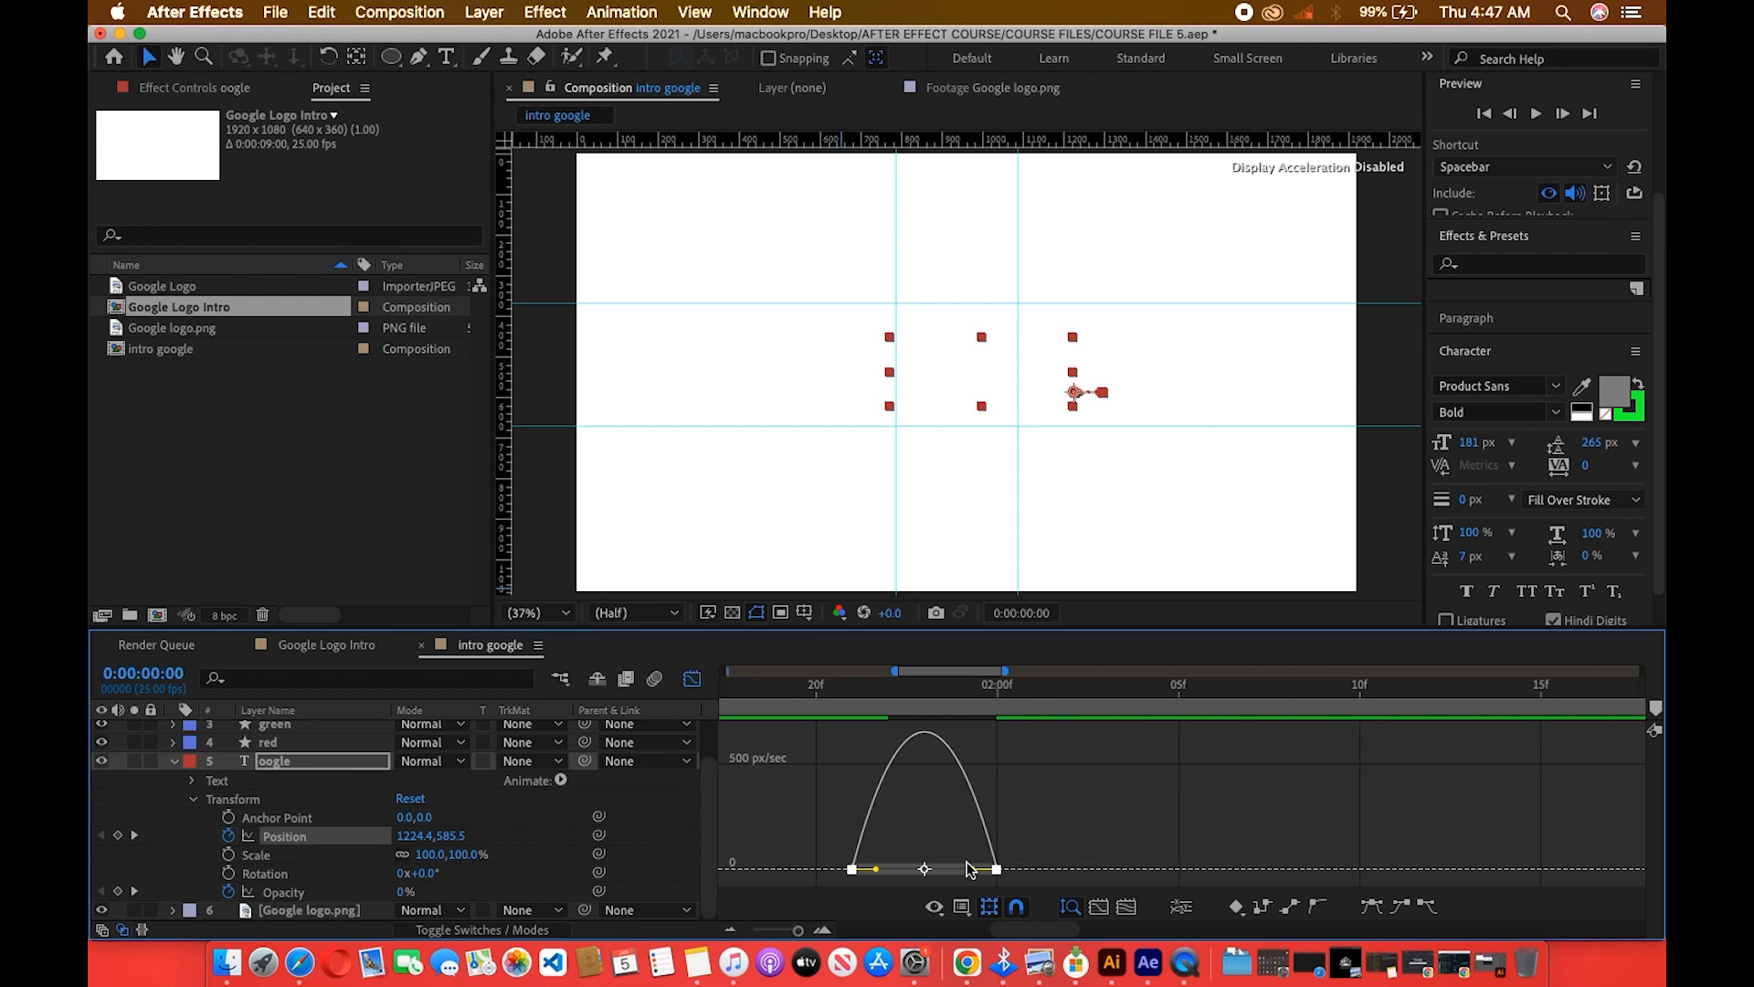
left_click_drag(971, 869, 904, 869)
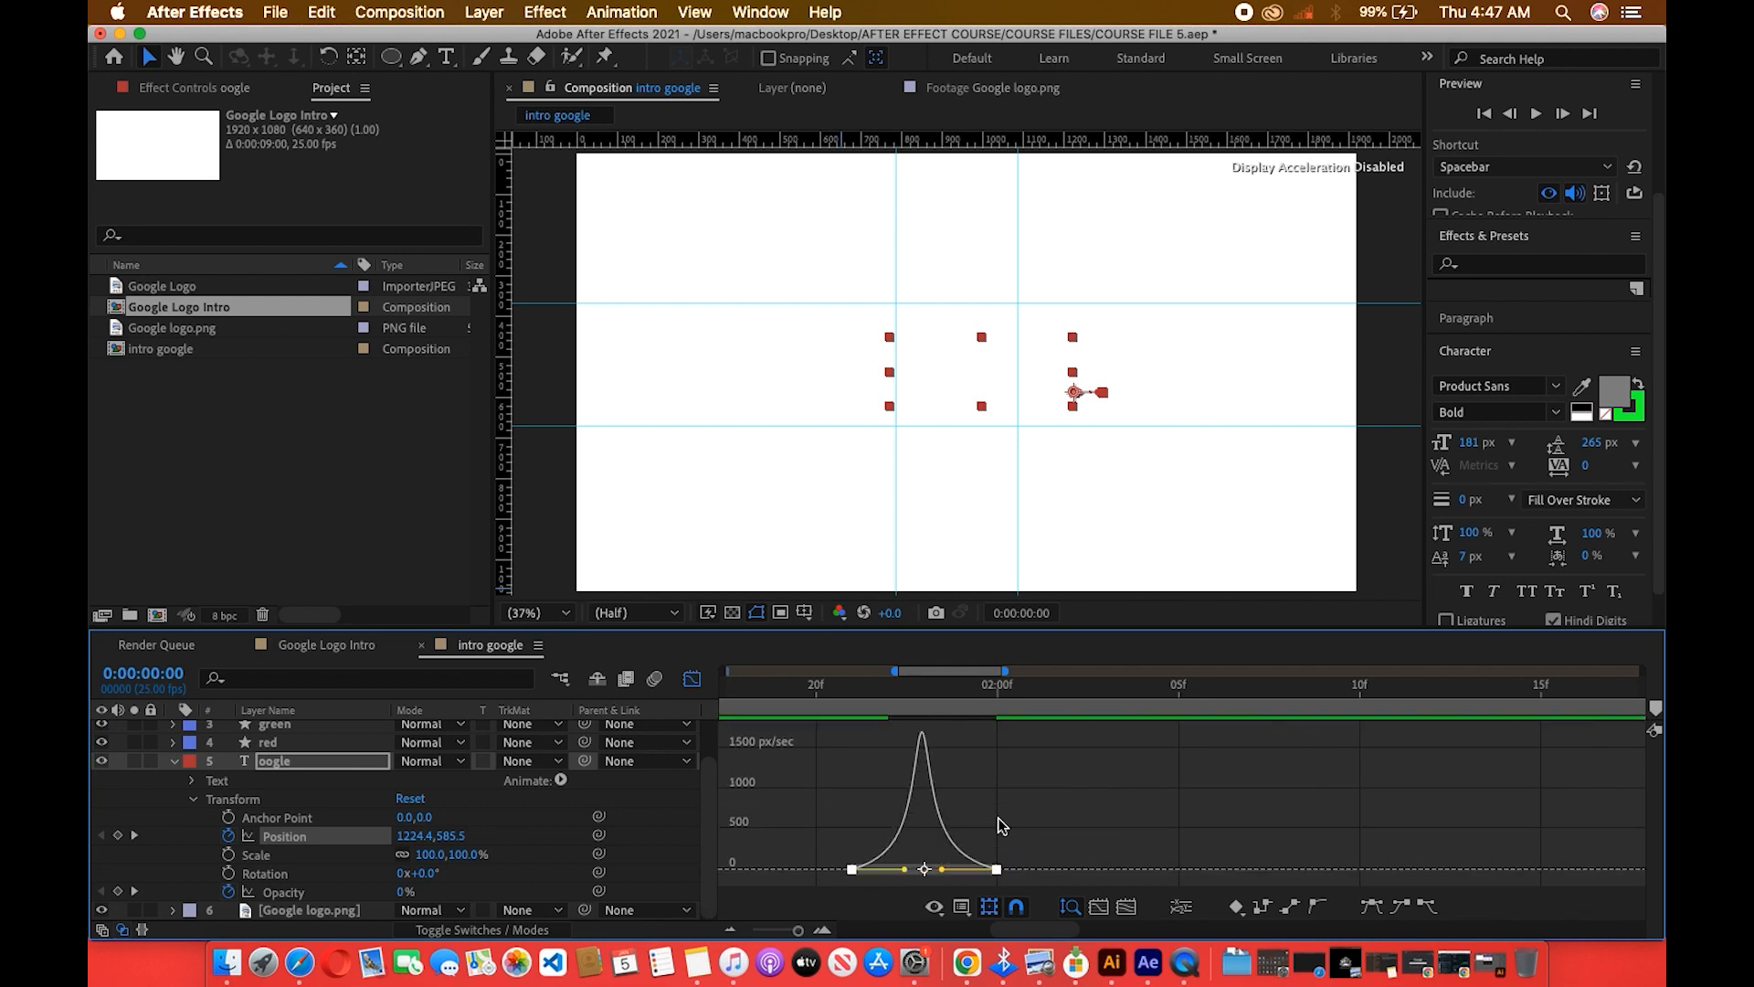
left_click(700, 678)
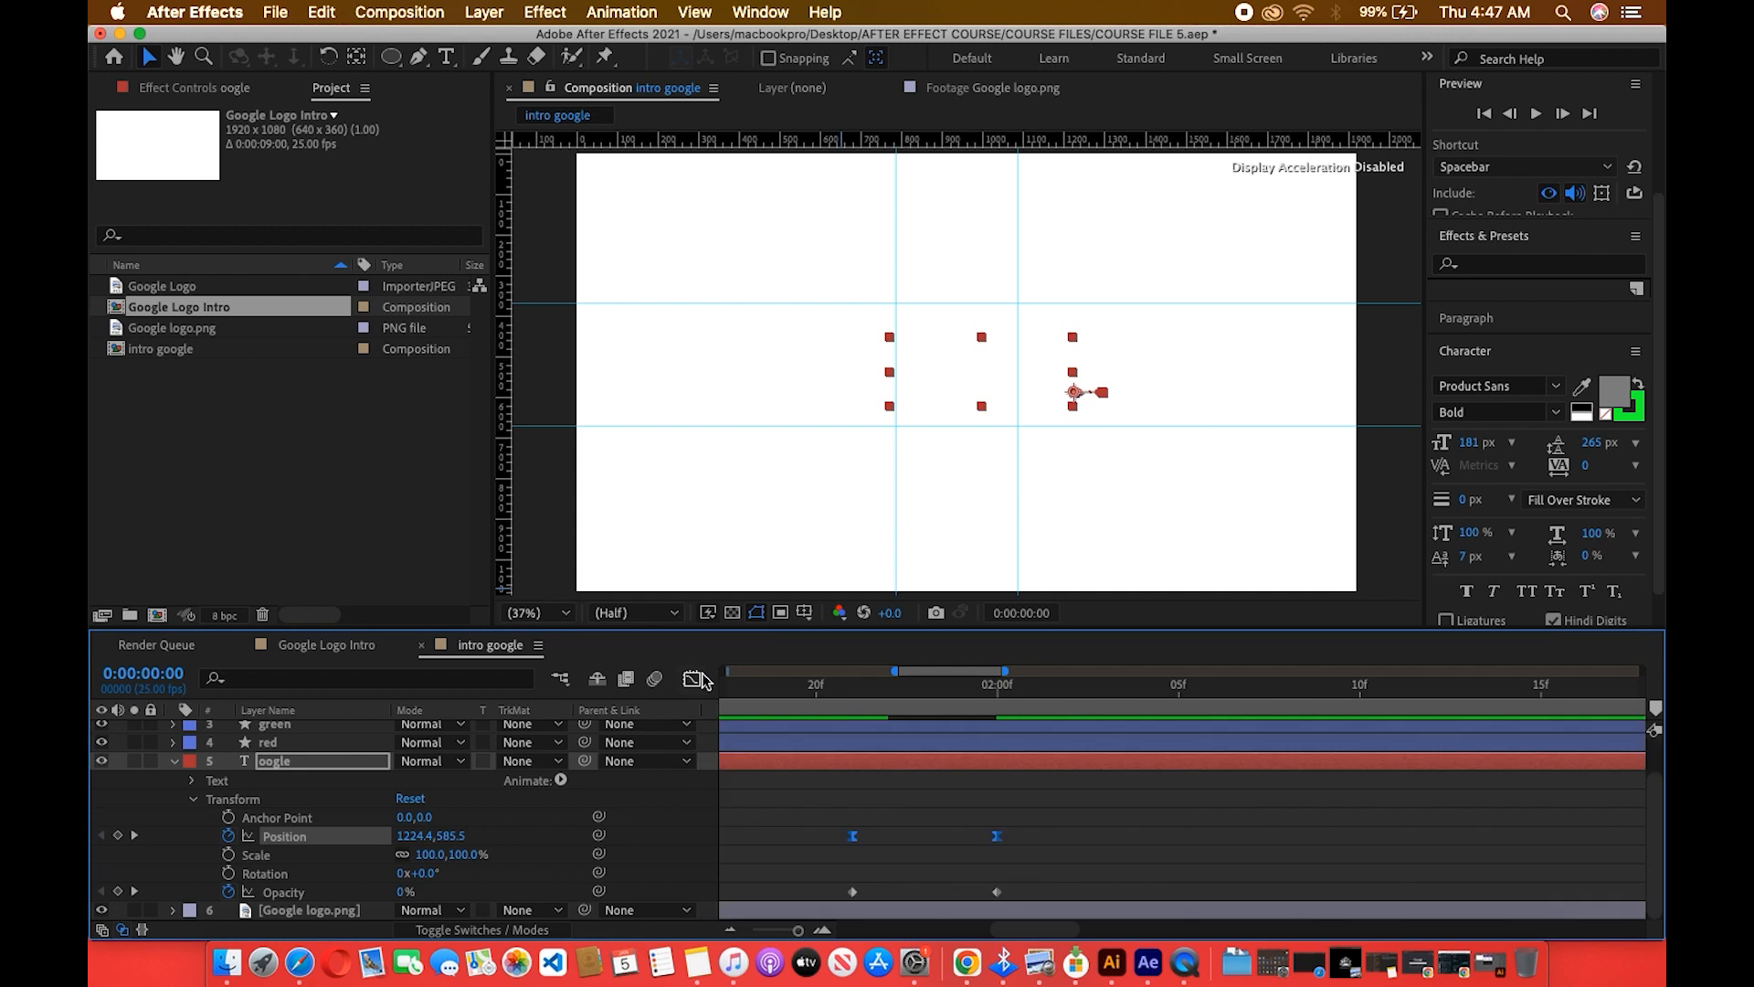
Apply Easy Ease to both opacity keyframes of the oogle text in the Graph Editor, and collapse the layer.
left_click_drag(1022, 897, 795, 877)
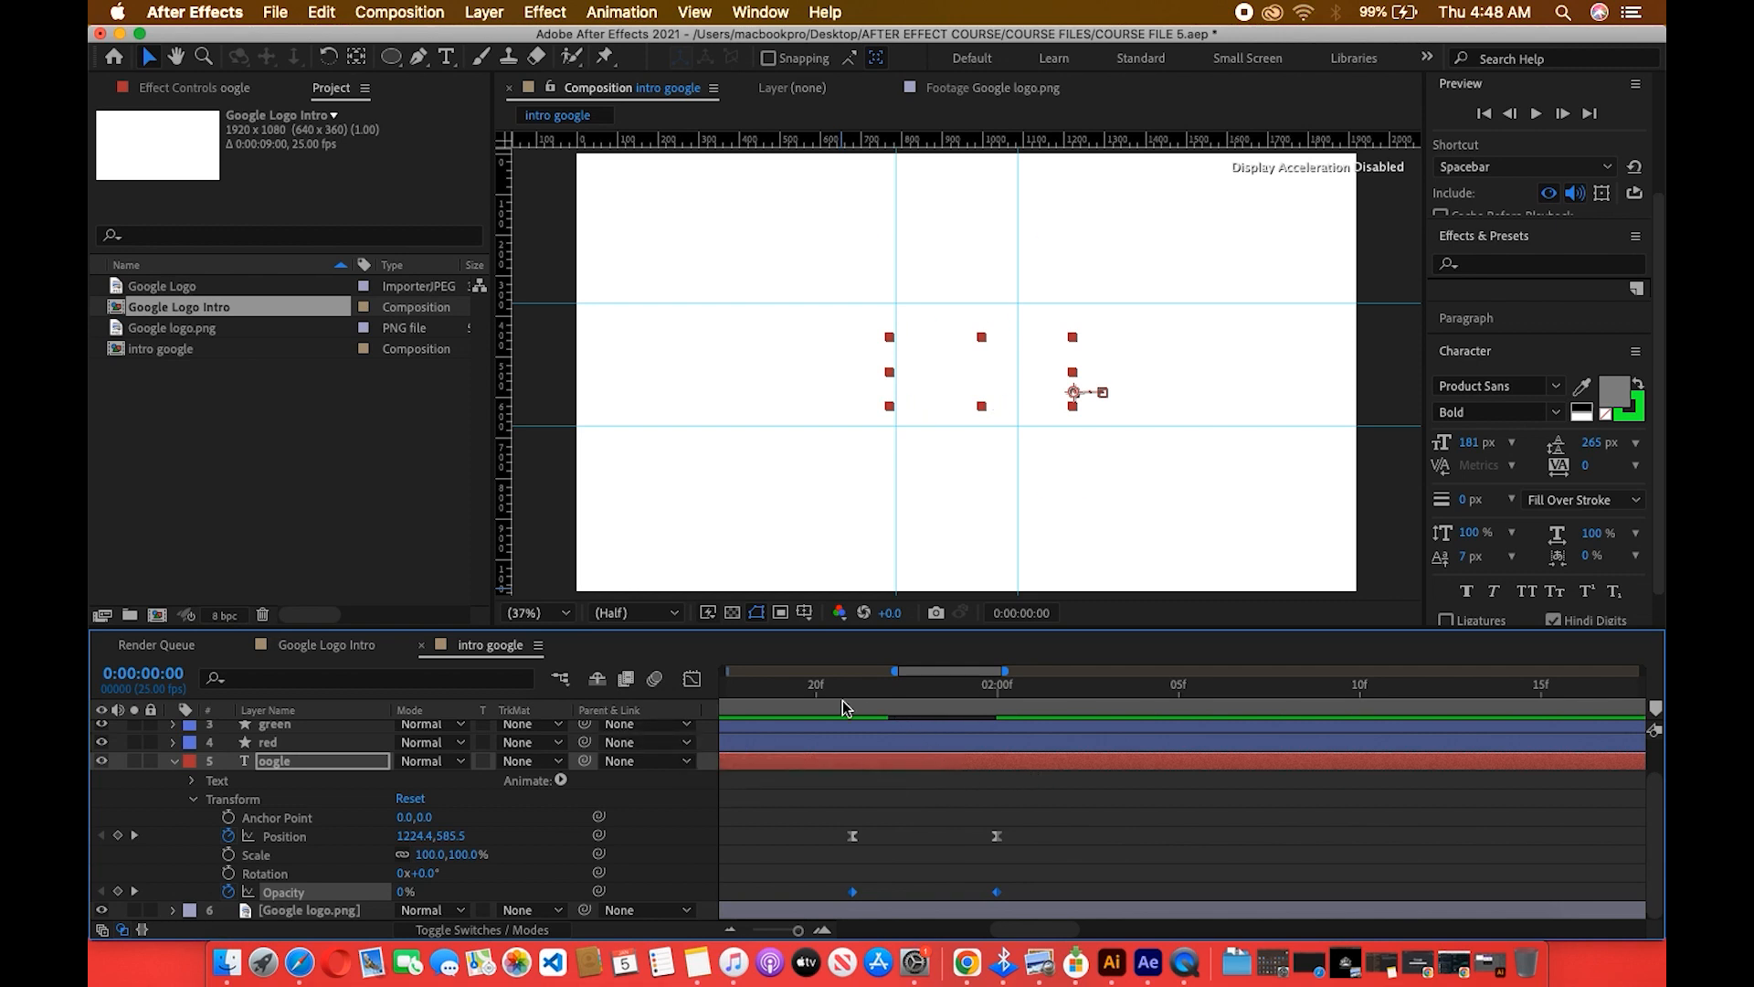
left_click(692, 678)
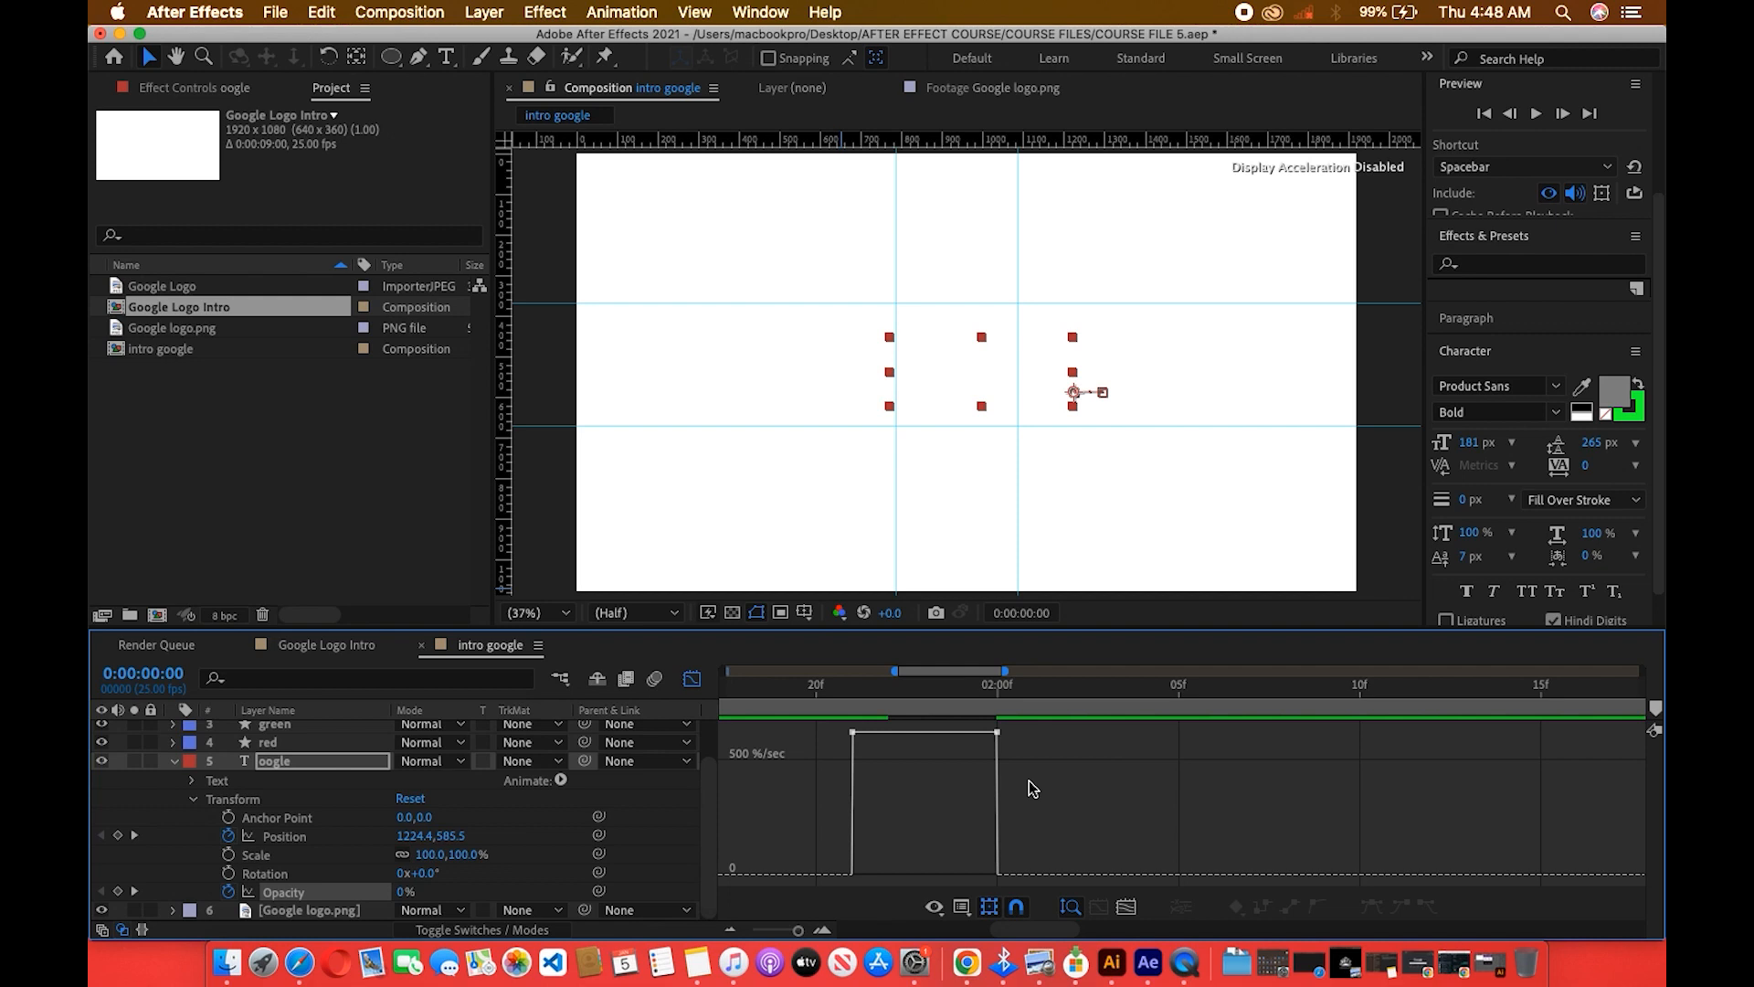
left_click_drag(1044, 751, 808, 720)
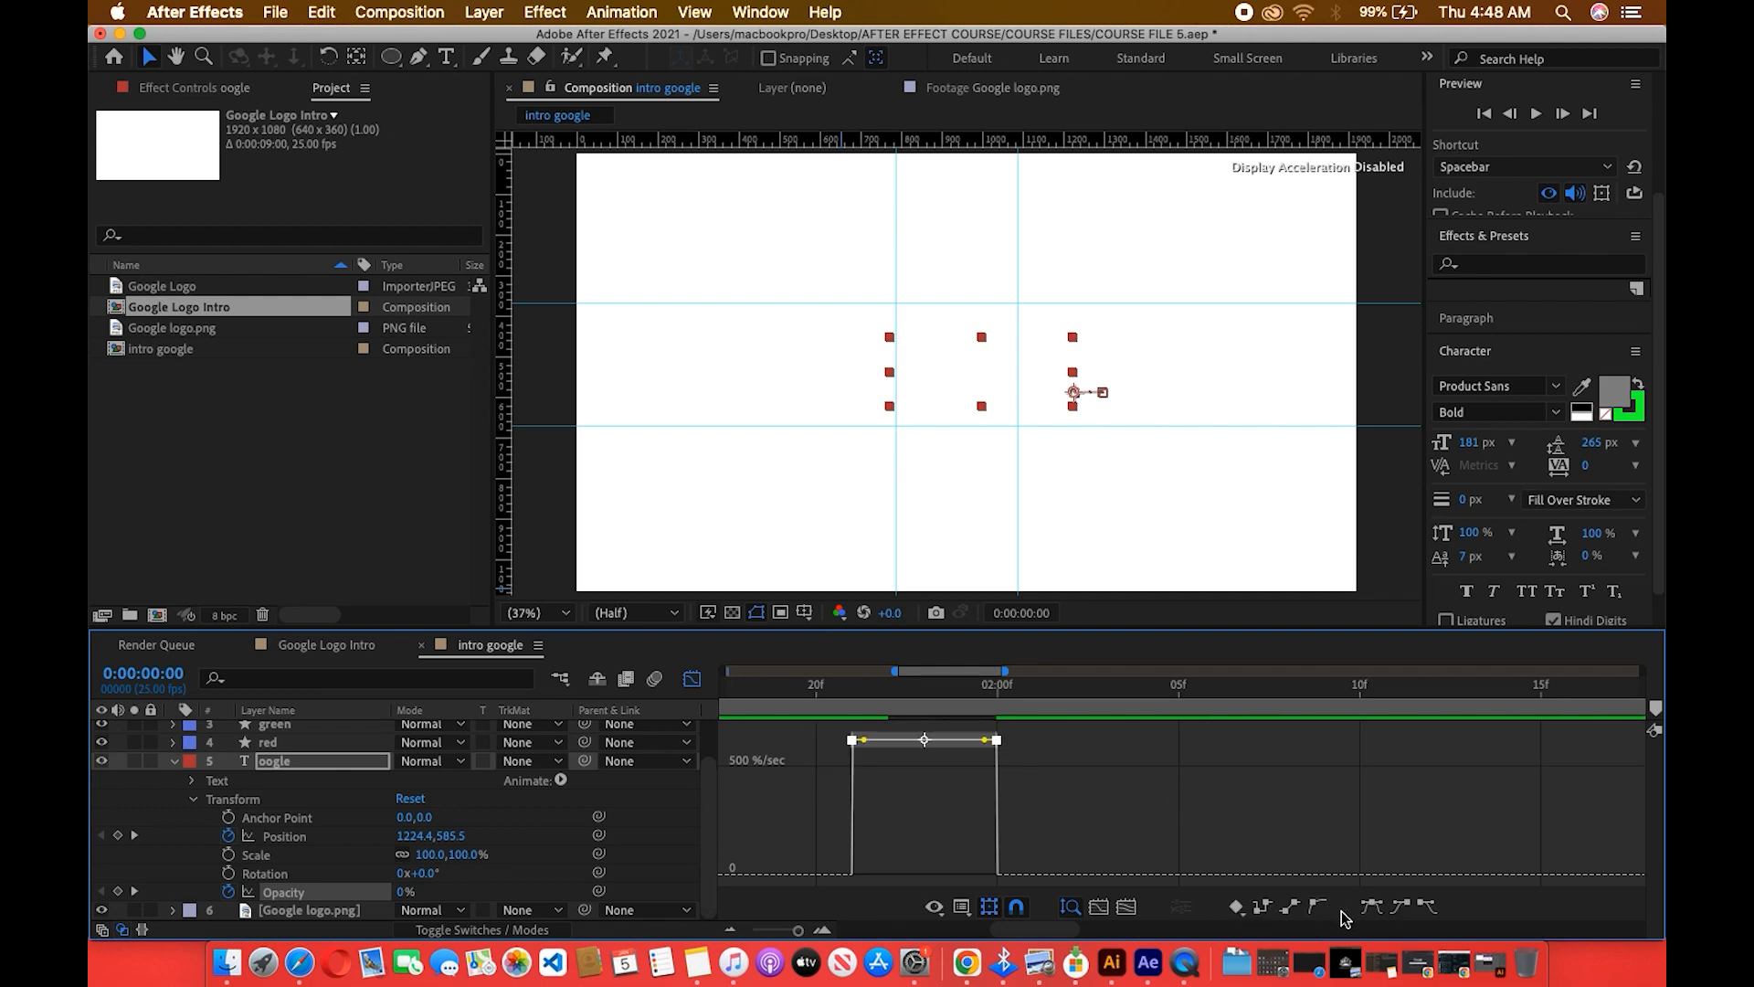
left_click(1370, 906)
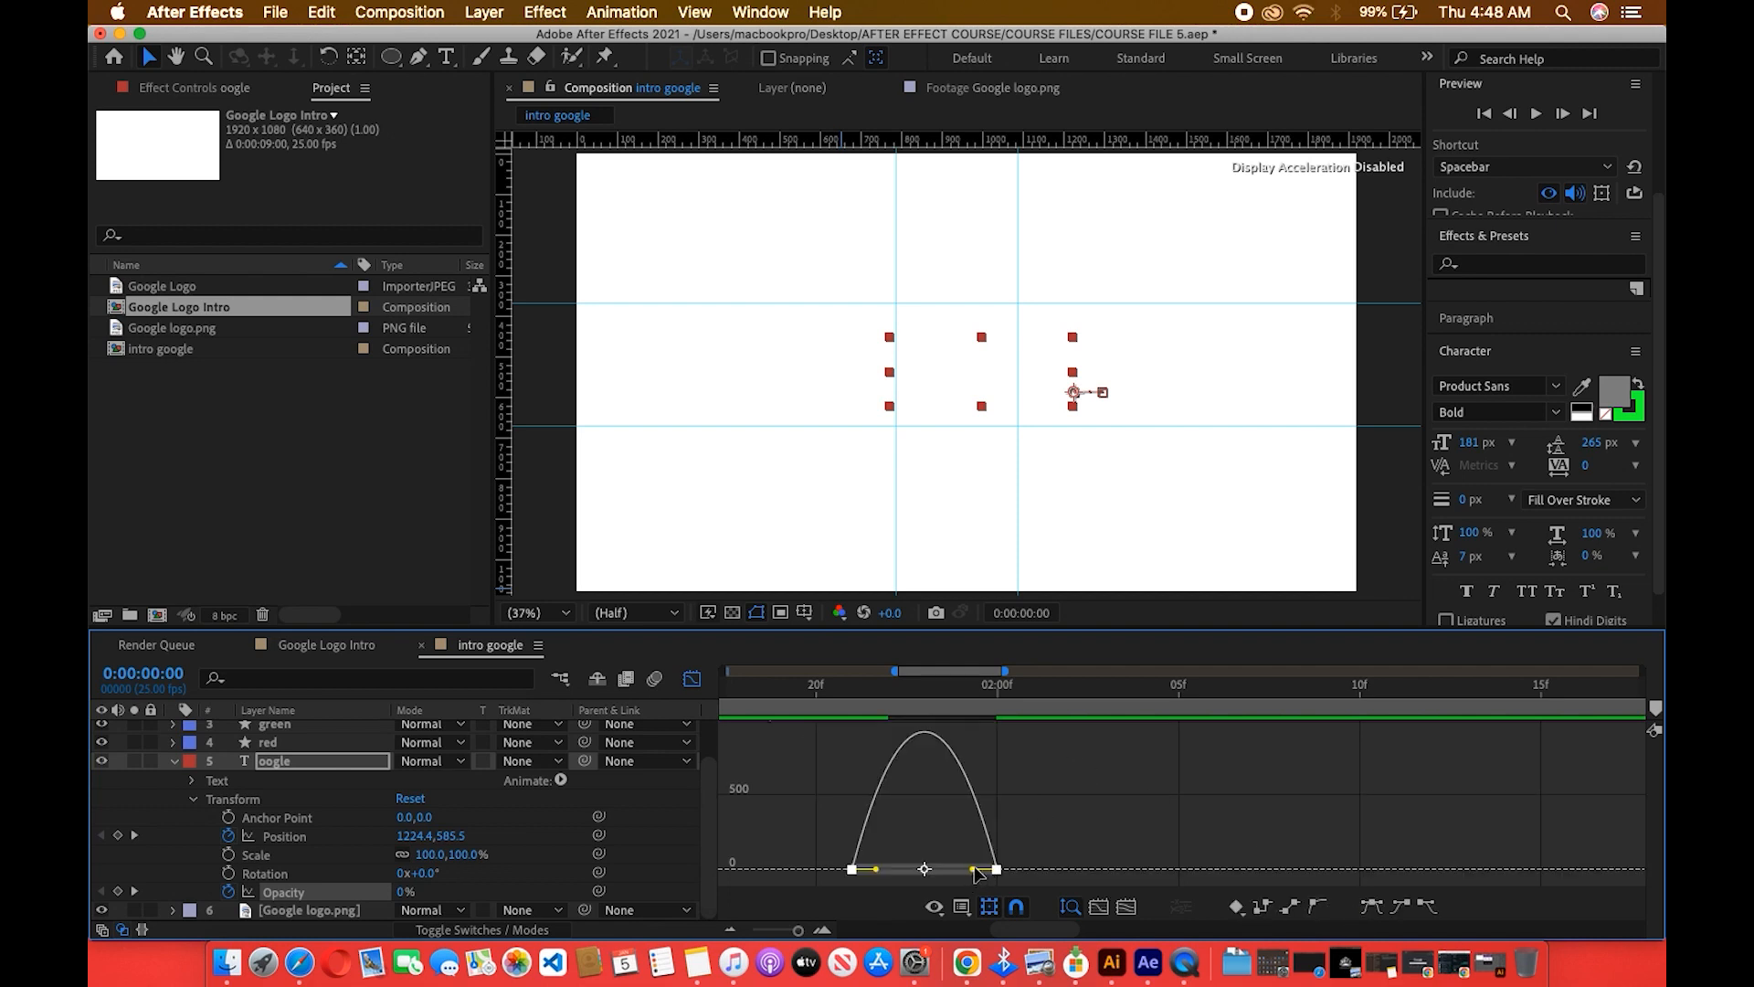
left_click(691, 677)
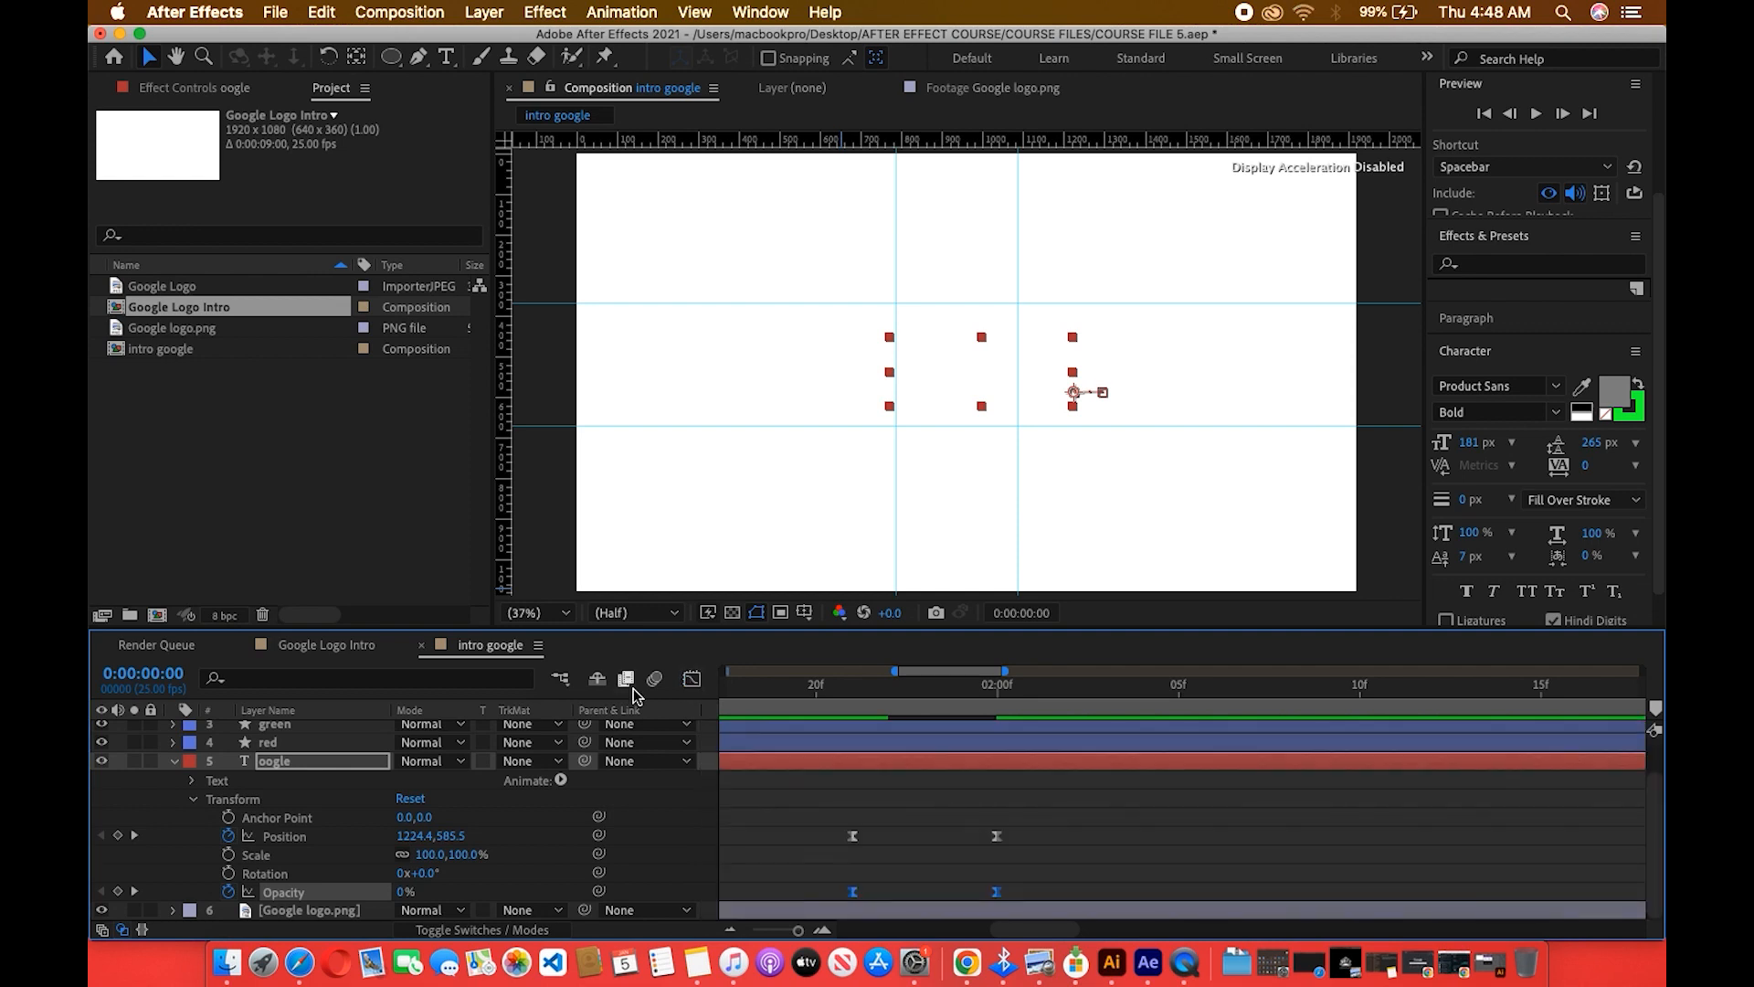
left_click(1056, 841)
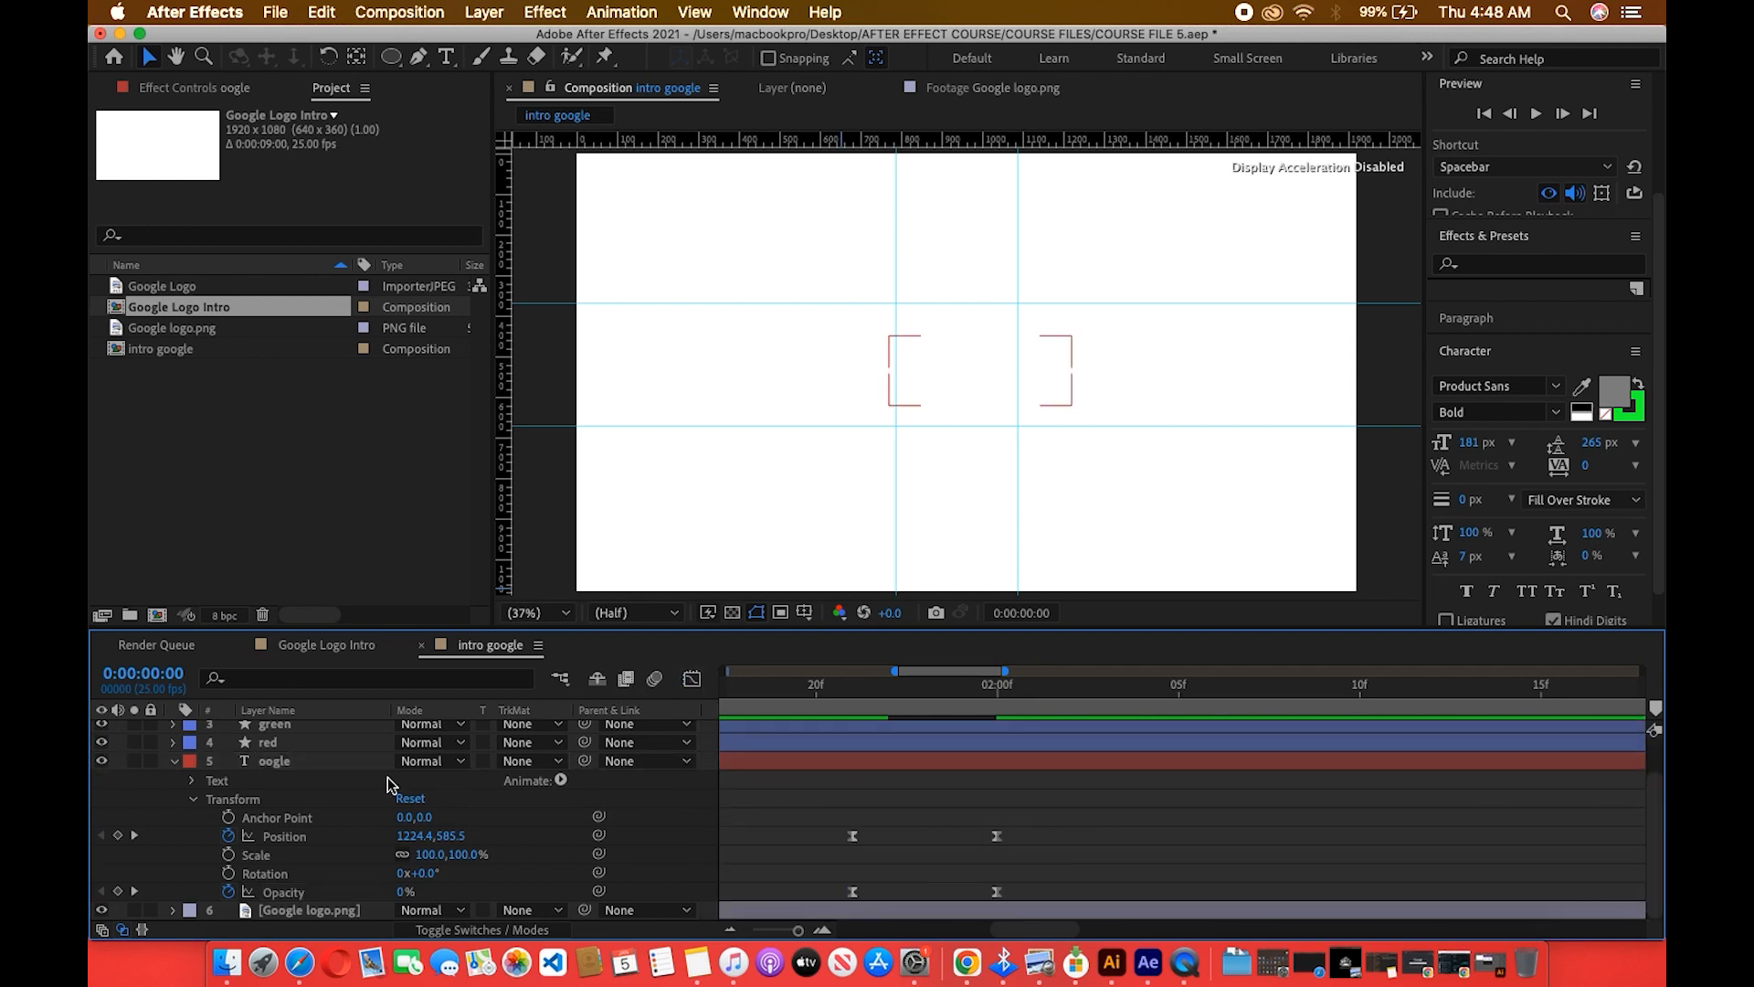
left_click(177, 760)
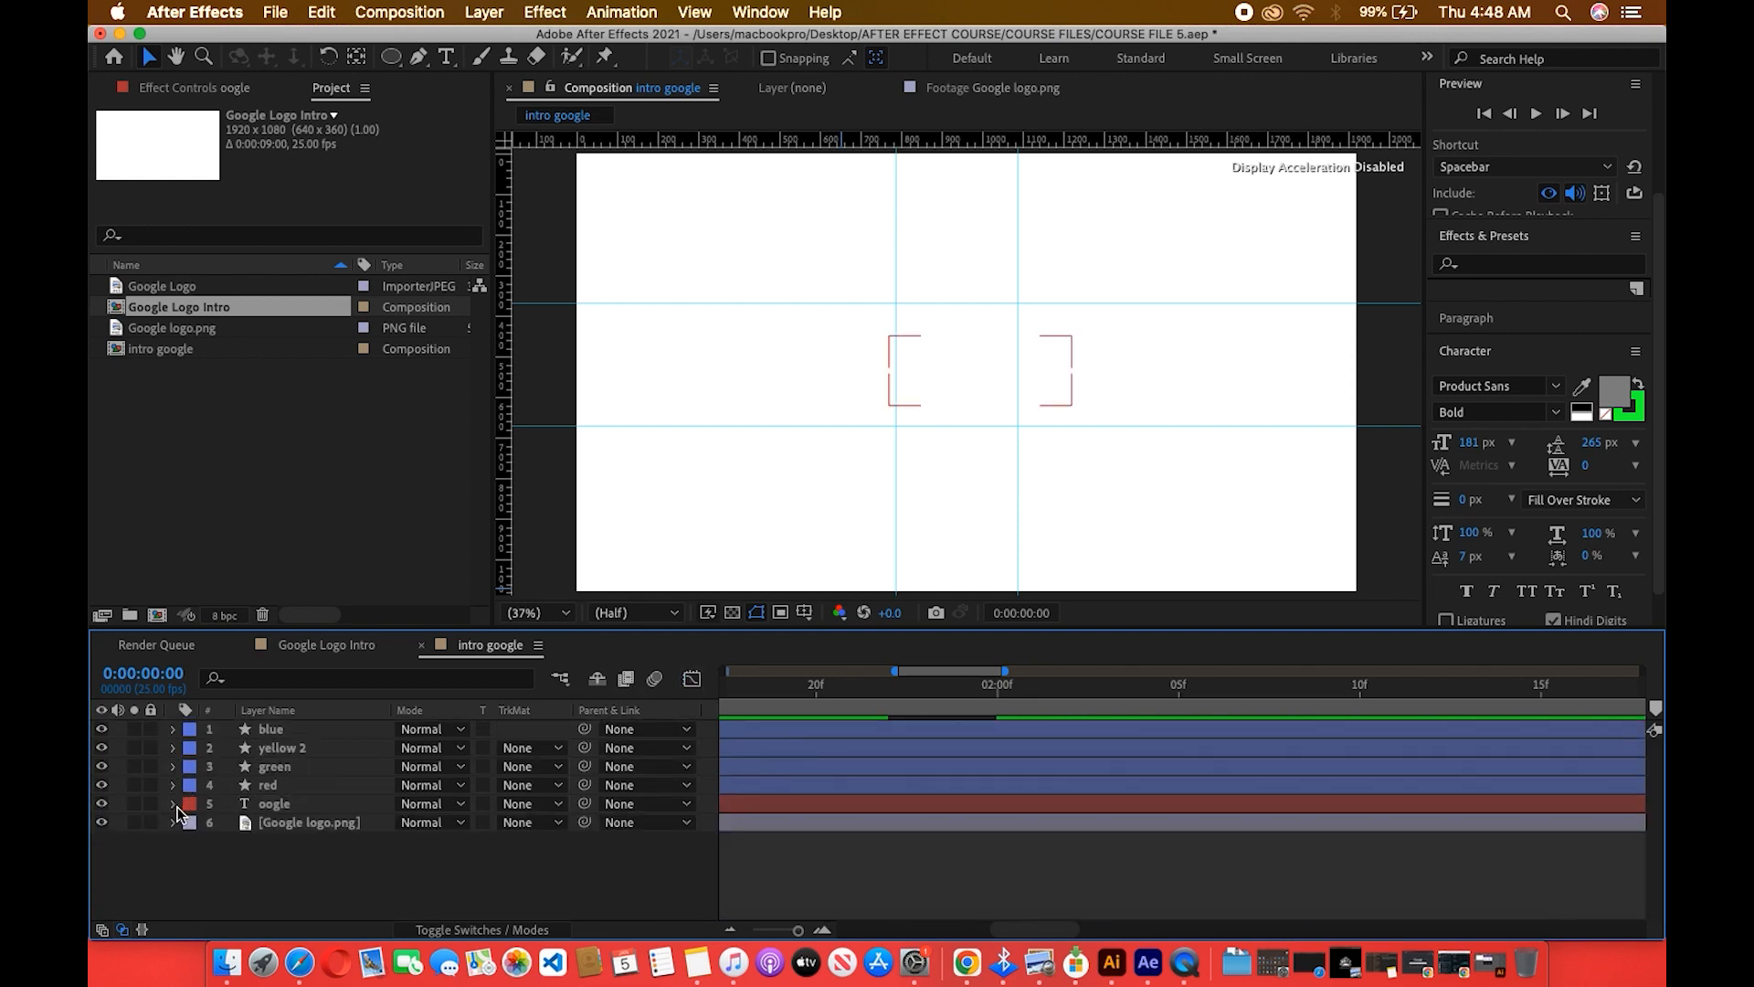
Expand the Google logo.png layer's transform properties and fit its full keyframe range in the timeline.
left_click(173, 804)
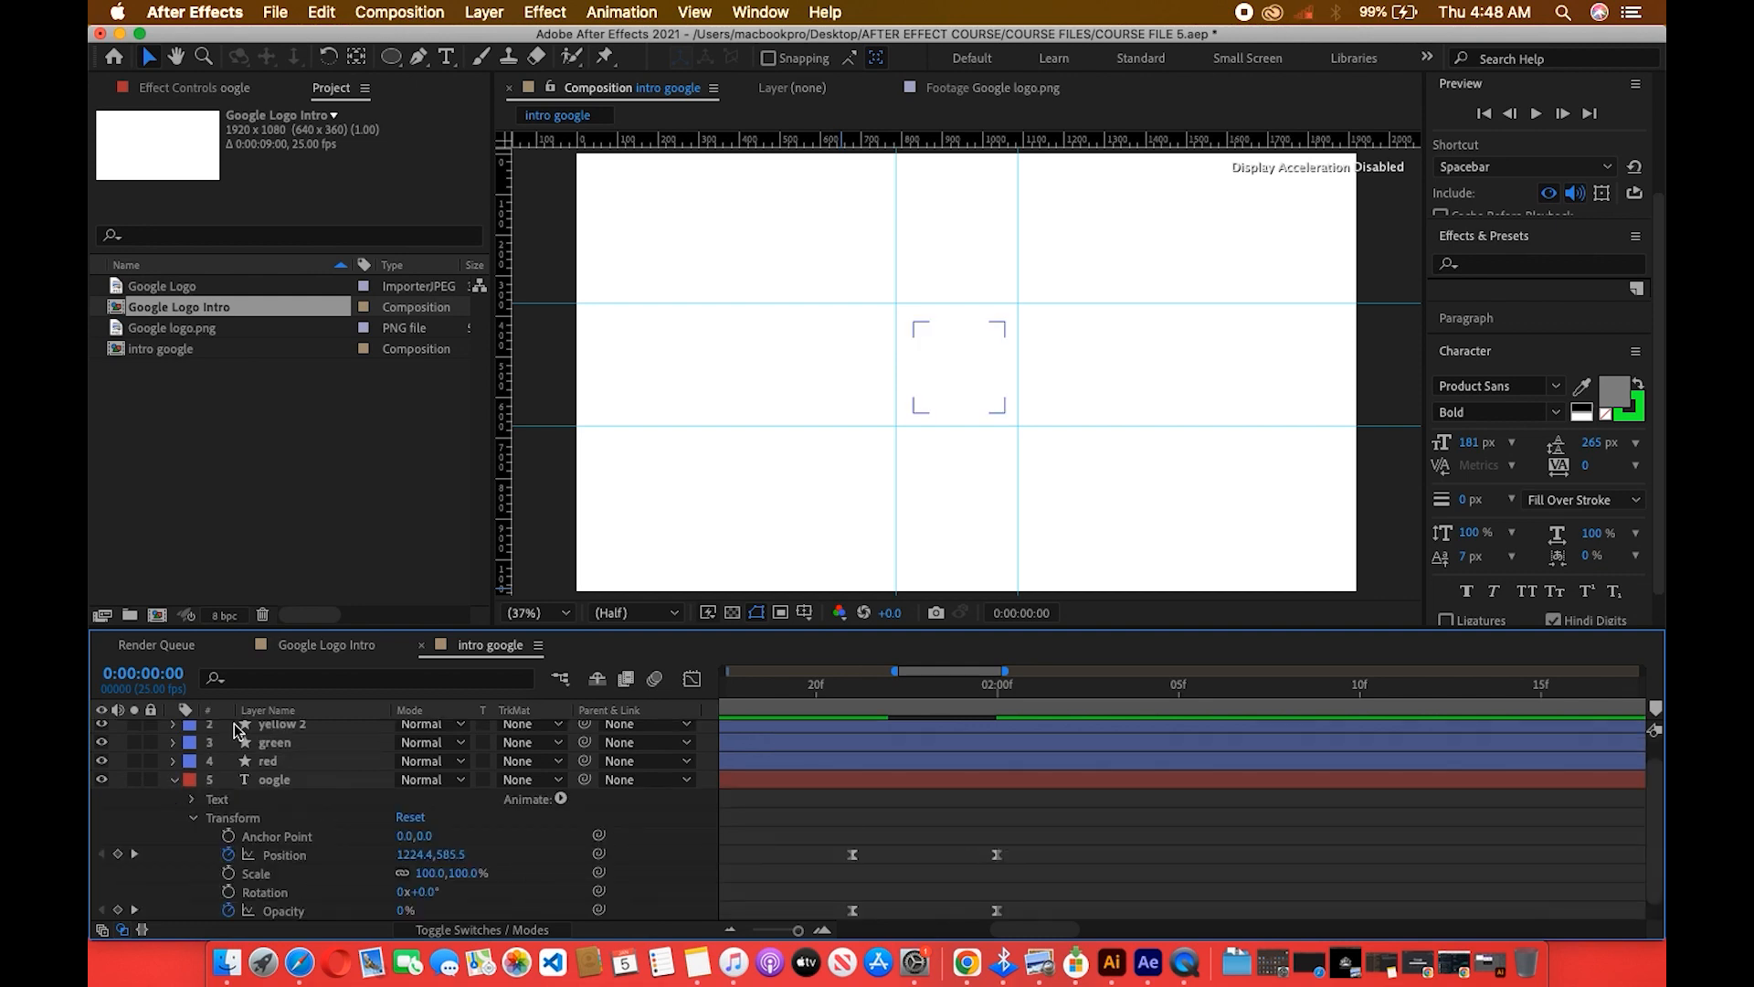
left_click(174, 779)
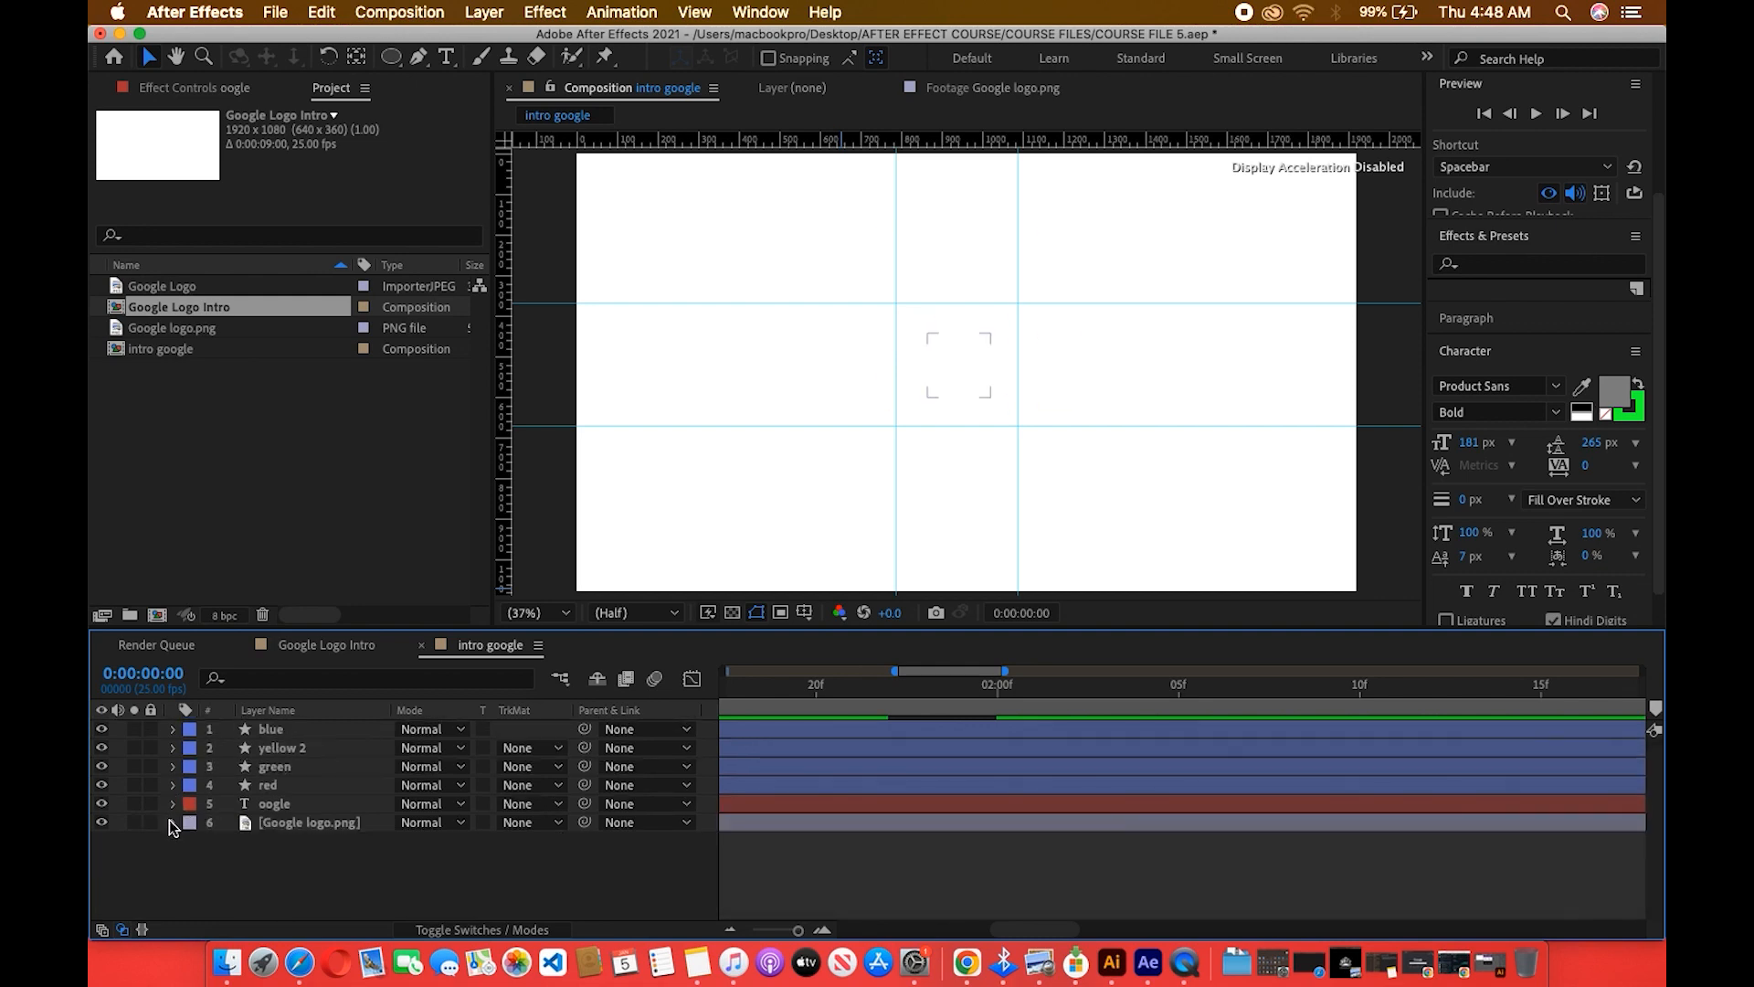
left_click(173, 824)
scroll(974, 886, "left", 5)
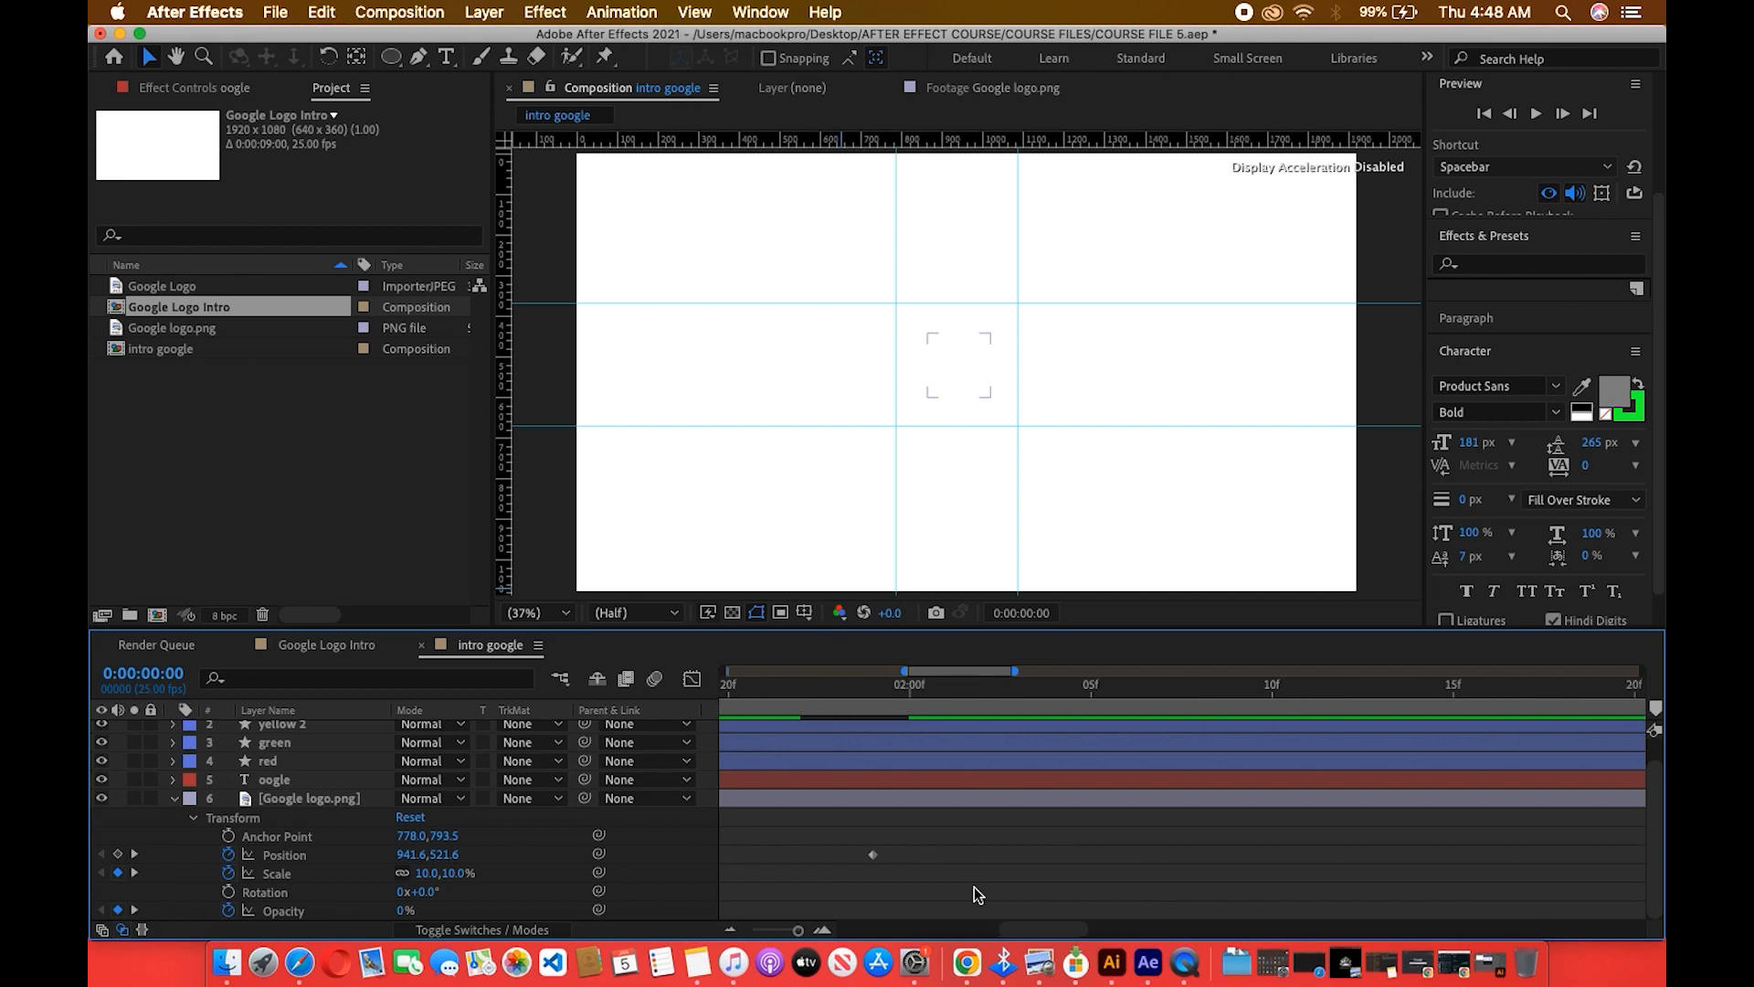
scroll(986, 863, "right", 2)
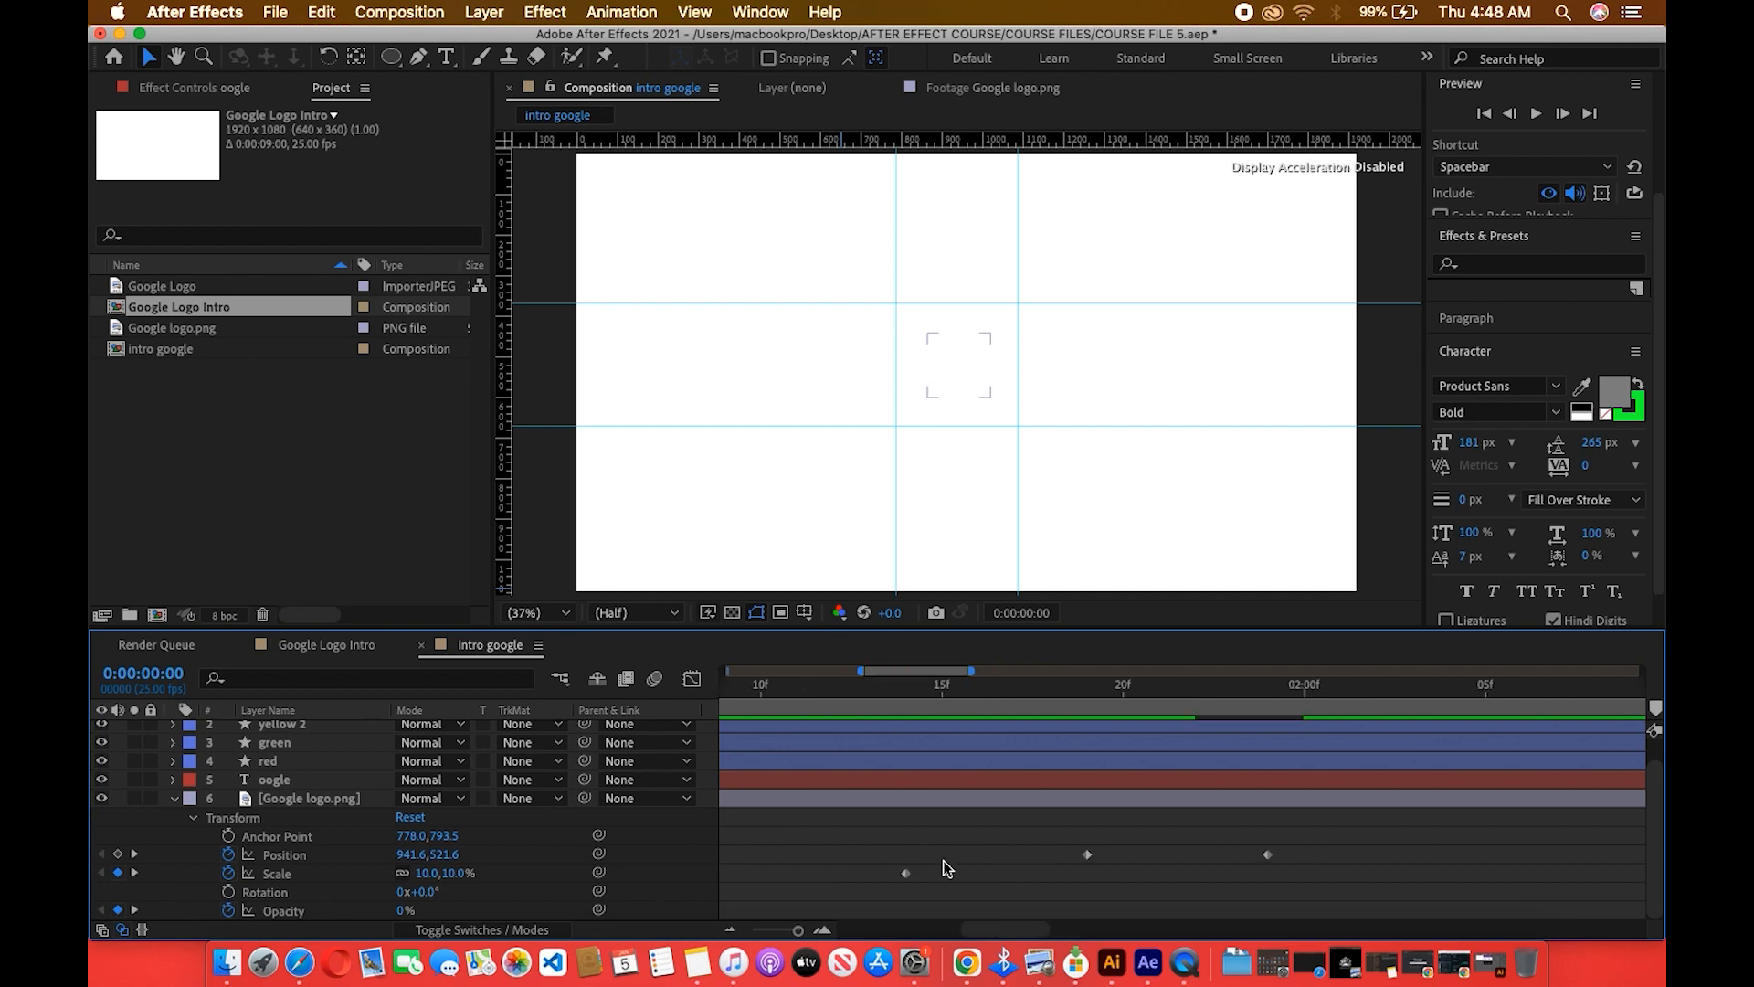
key("minus")
key("minus")
key("minus")
key("minus")
Apply Easy Ease to both position keyframes of the Google logo.png layer in the Graph Editor.
mouse_move(910, 694)
left_mouse_down()
mouse_move(1033, 702)
mouse_move(819, 720)
mouse_move(775, 736)
mouse_move(893, 744)
mouse_move(748, 777)
mouse_move(913, 785)
left_mouse_up()
left_click_drag(962, 841, 901, 874)
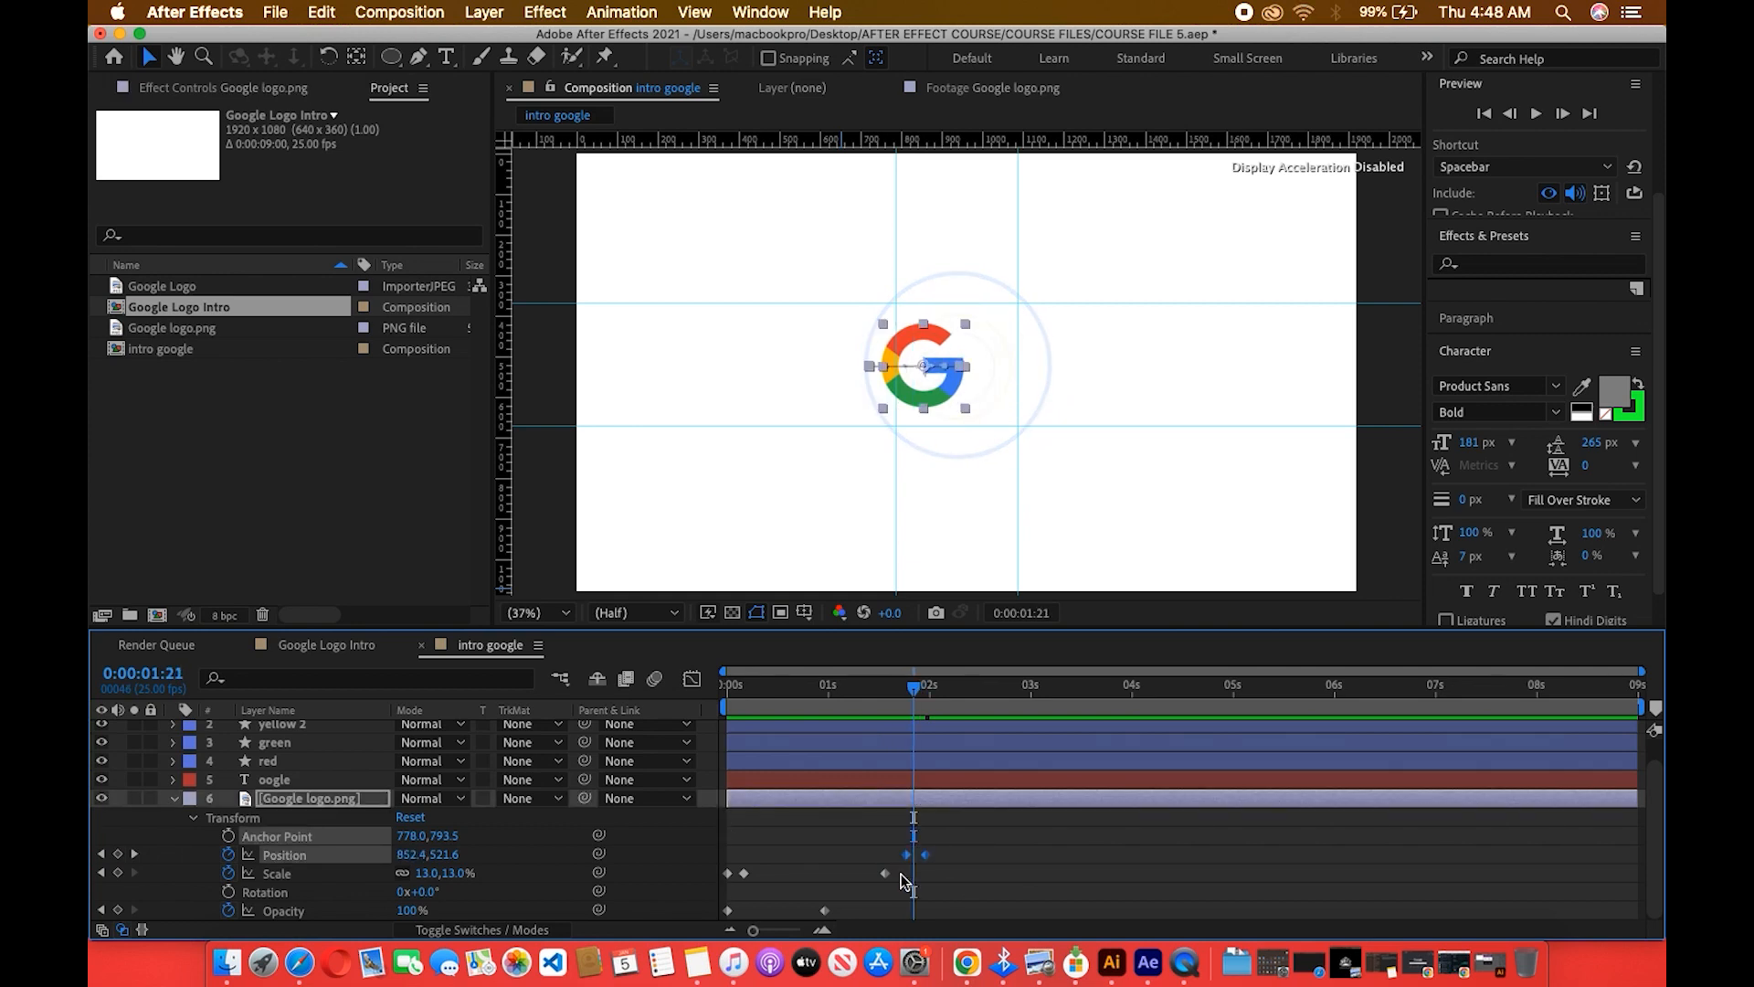
mouse_move(904, 857)
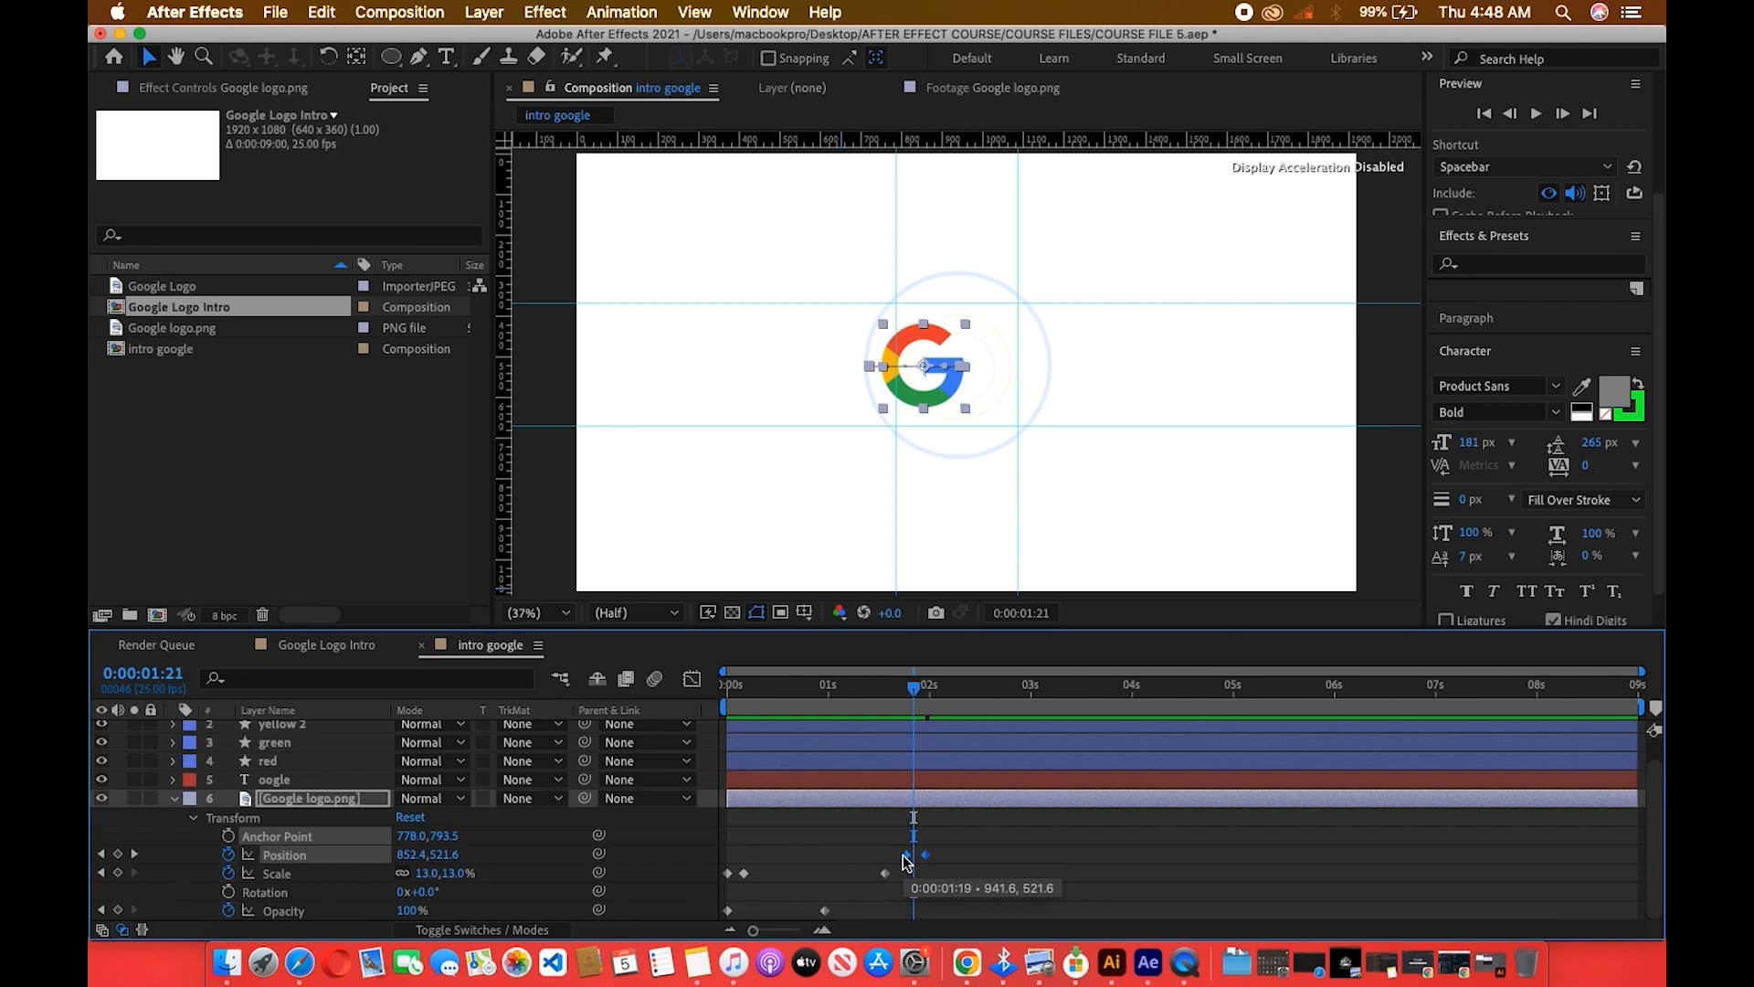
left_click_drag(973, 845, 901, 868)
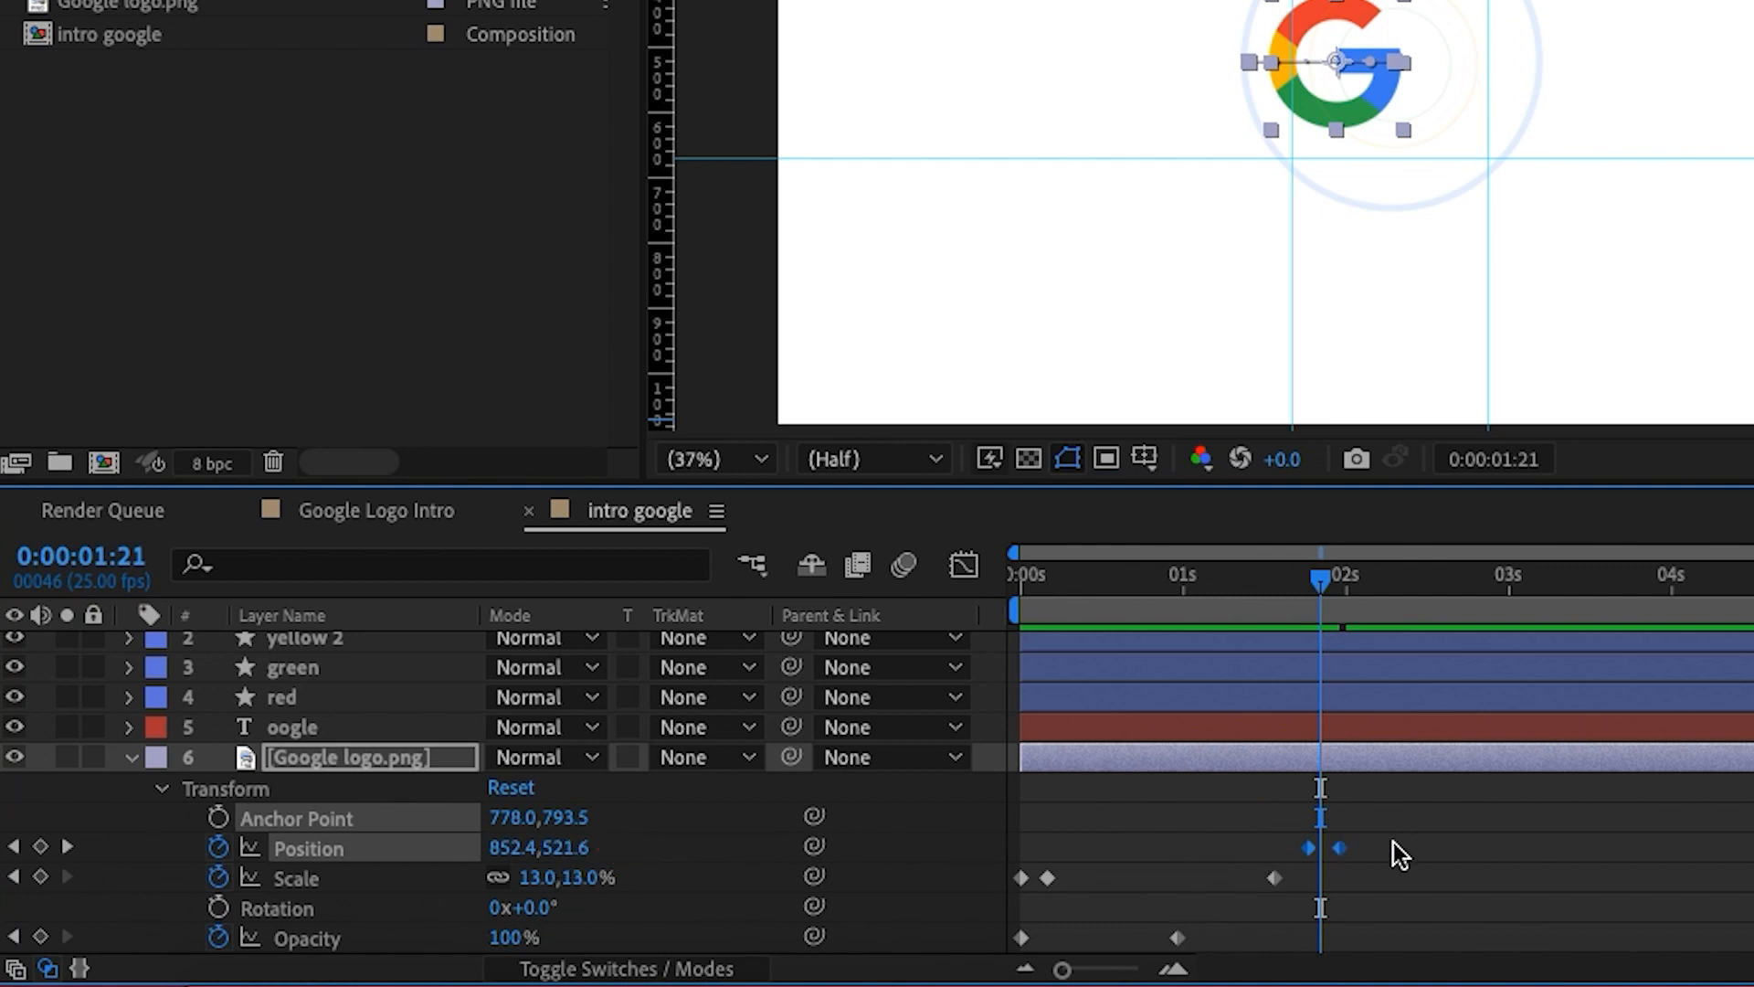
key("=")
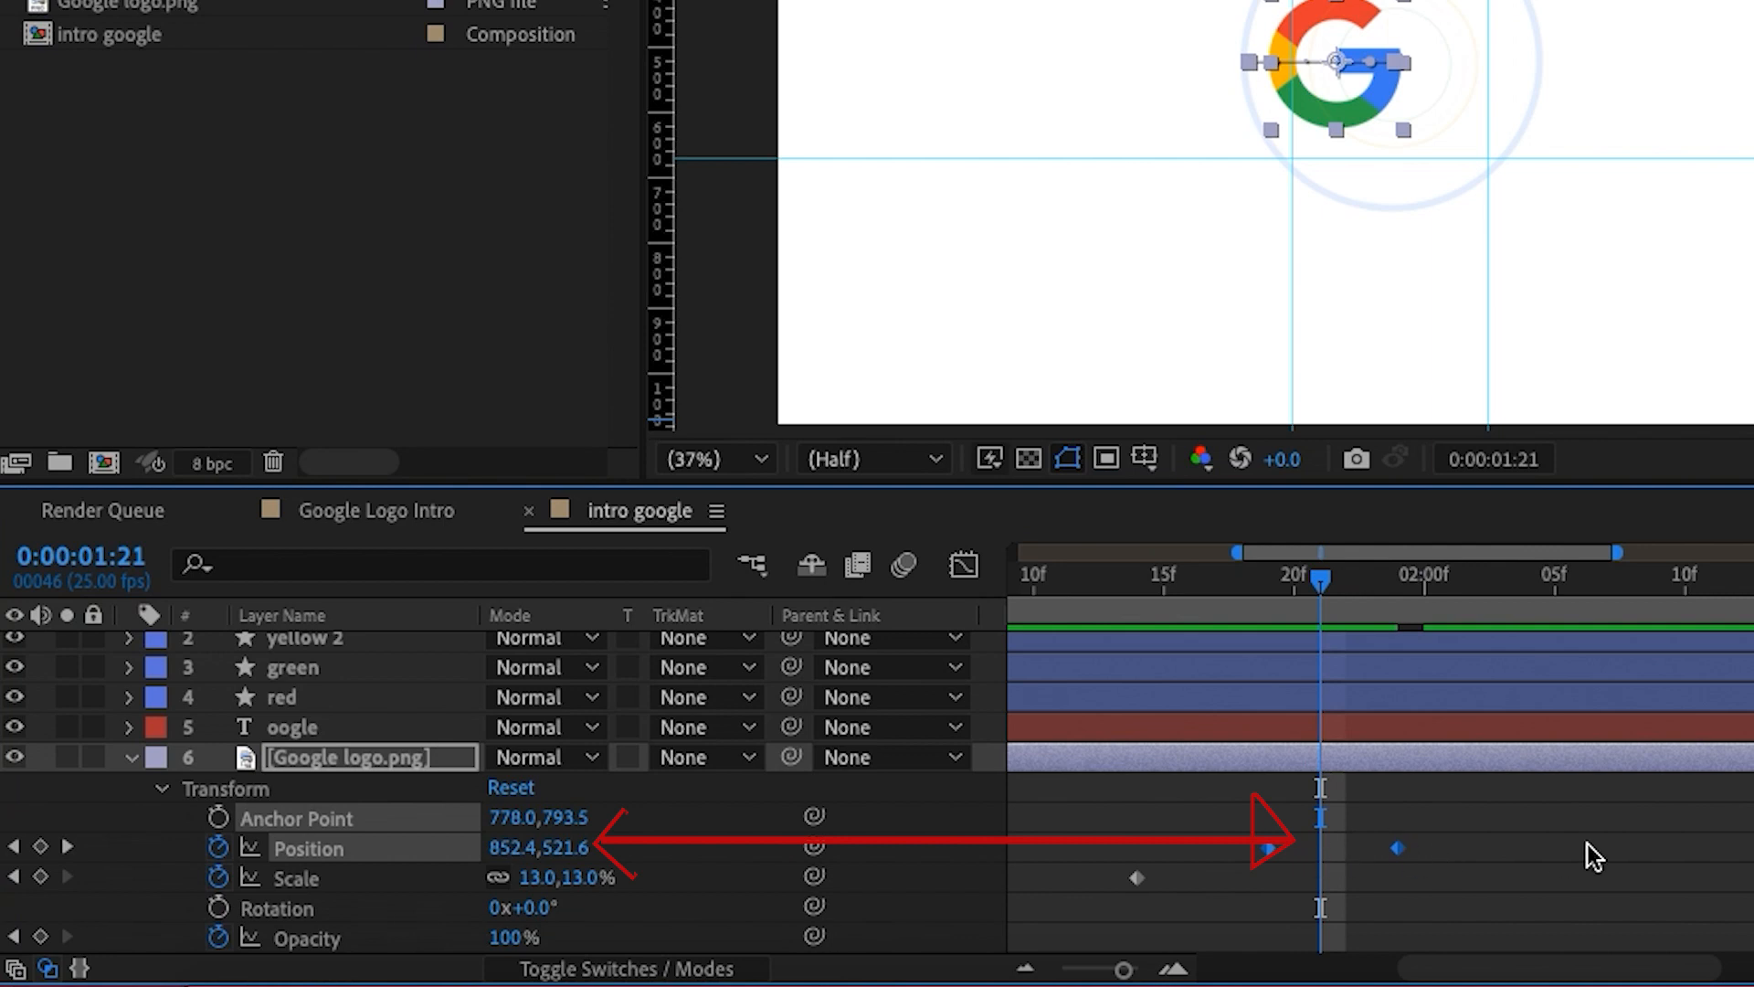
left_click(964, 564)
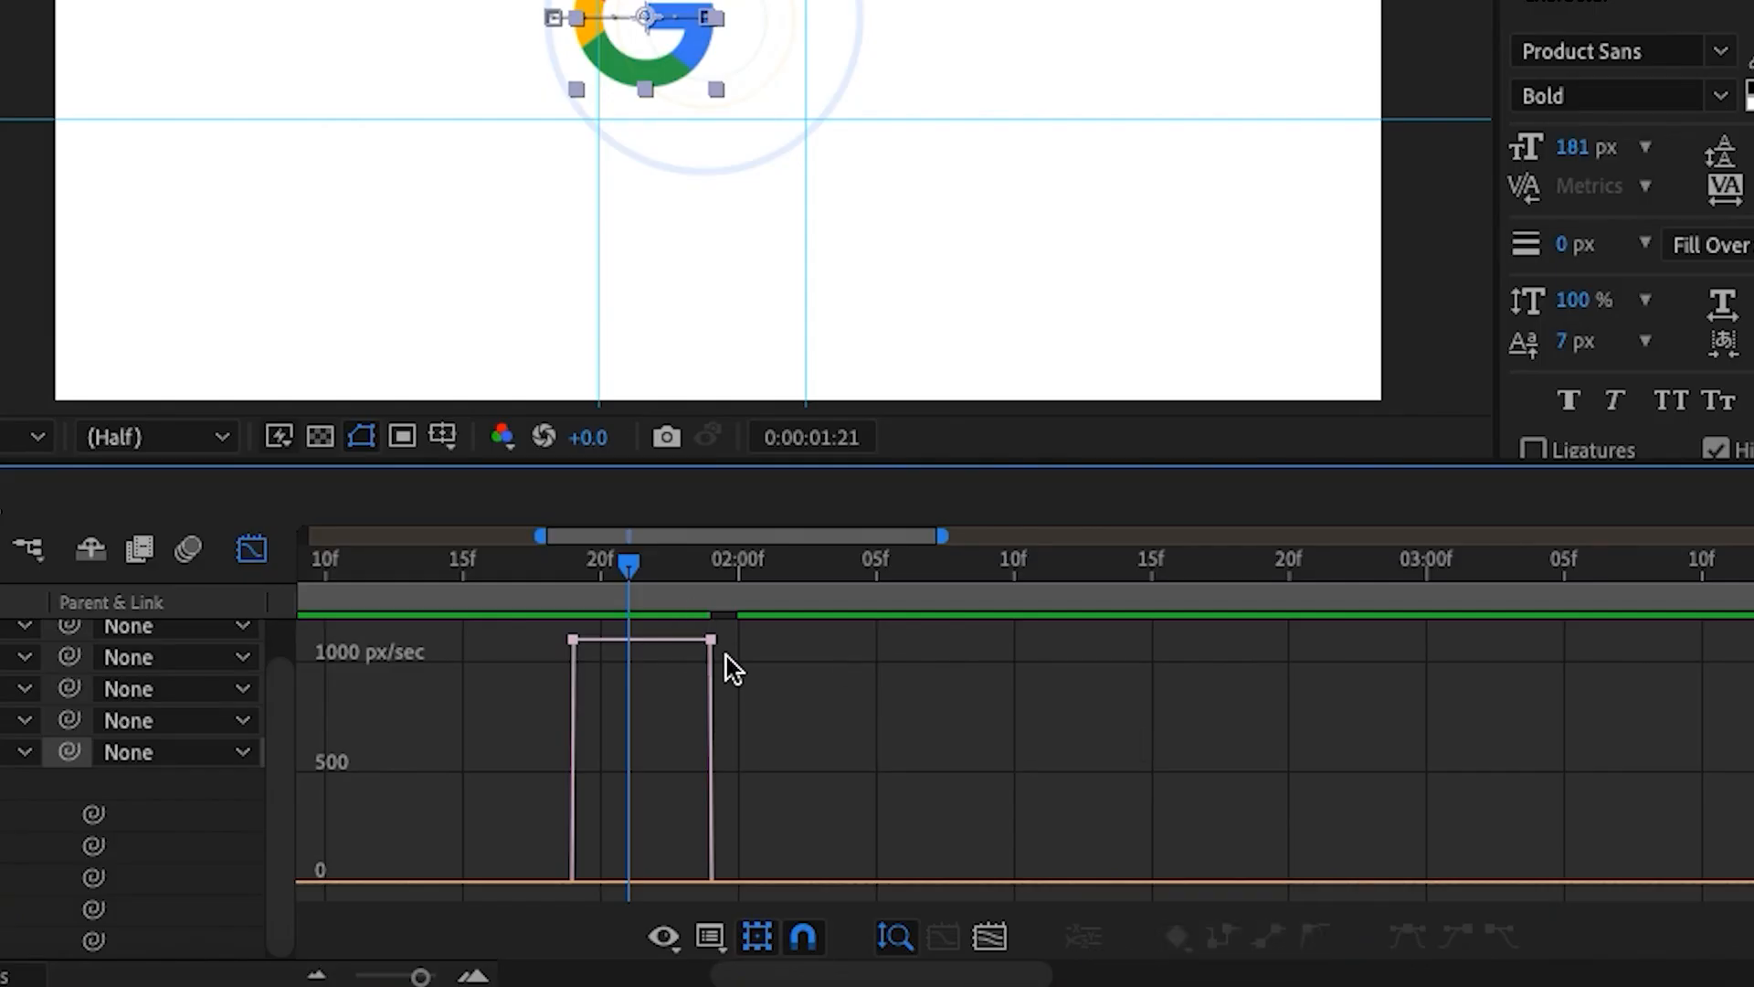
left_click_drag(727, 656, 559, 631)
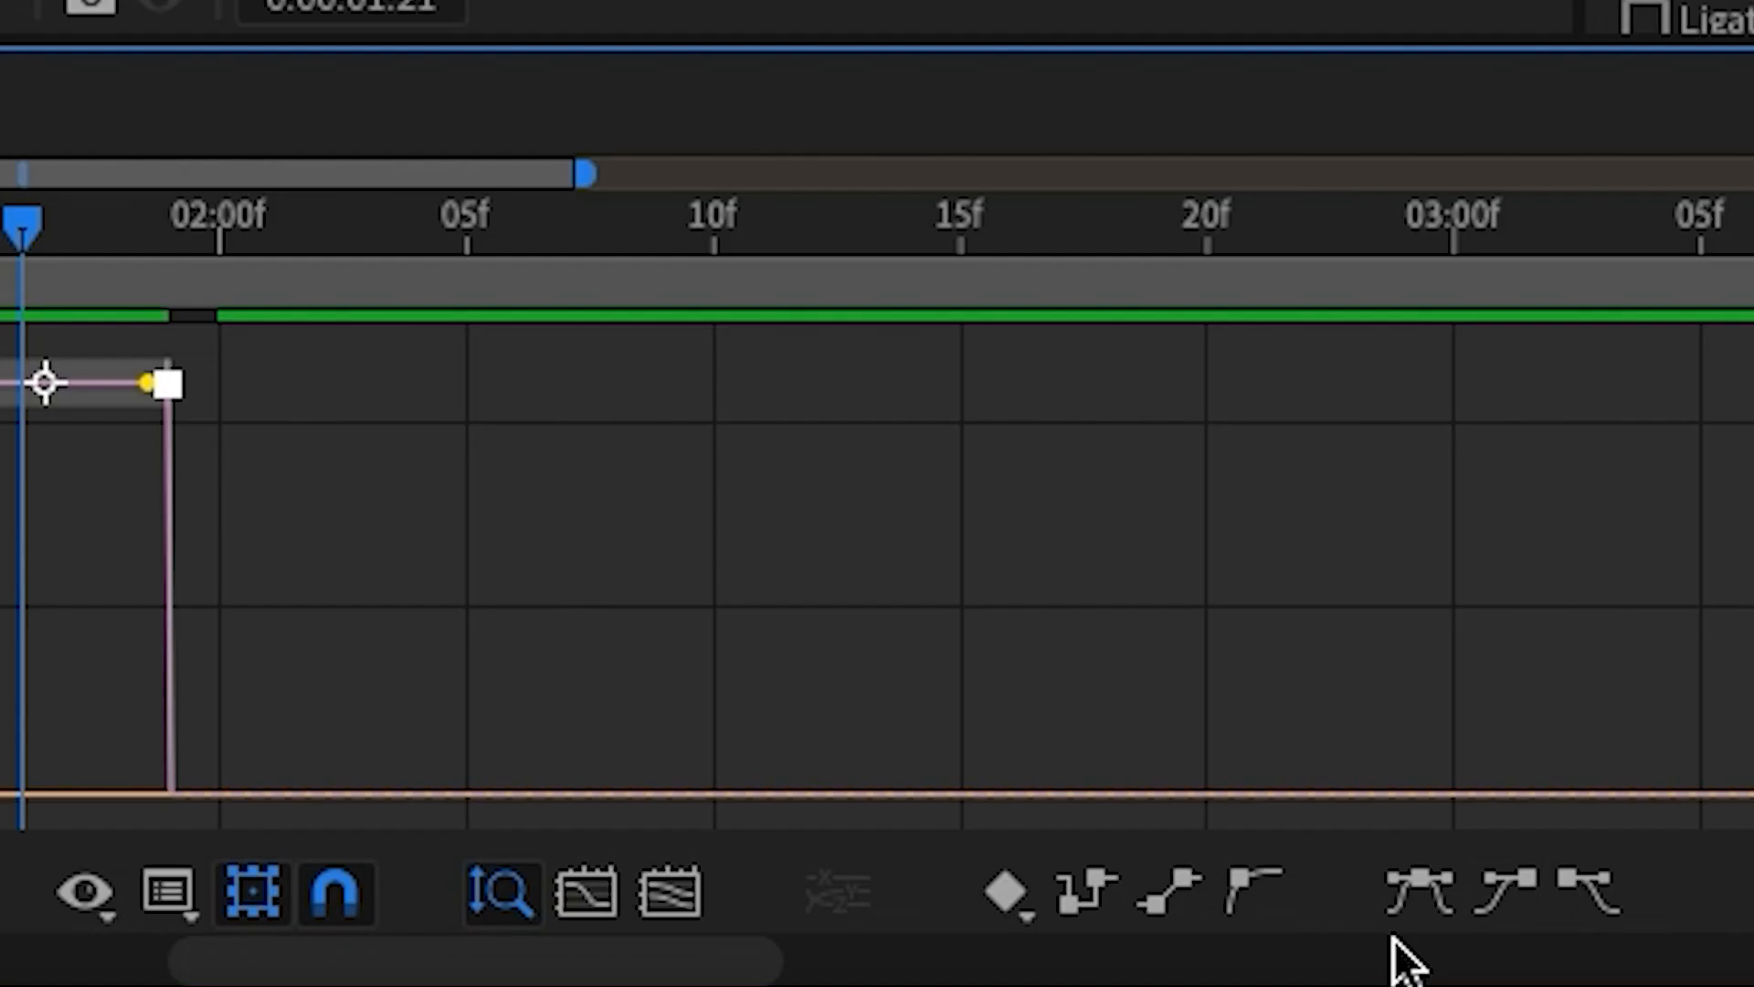
left_click(1409, 934)
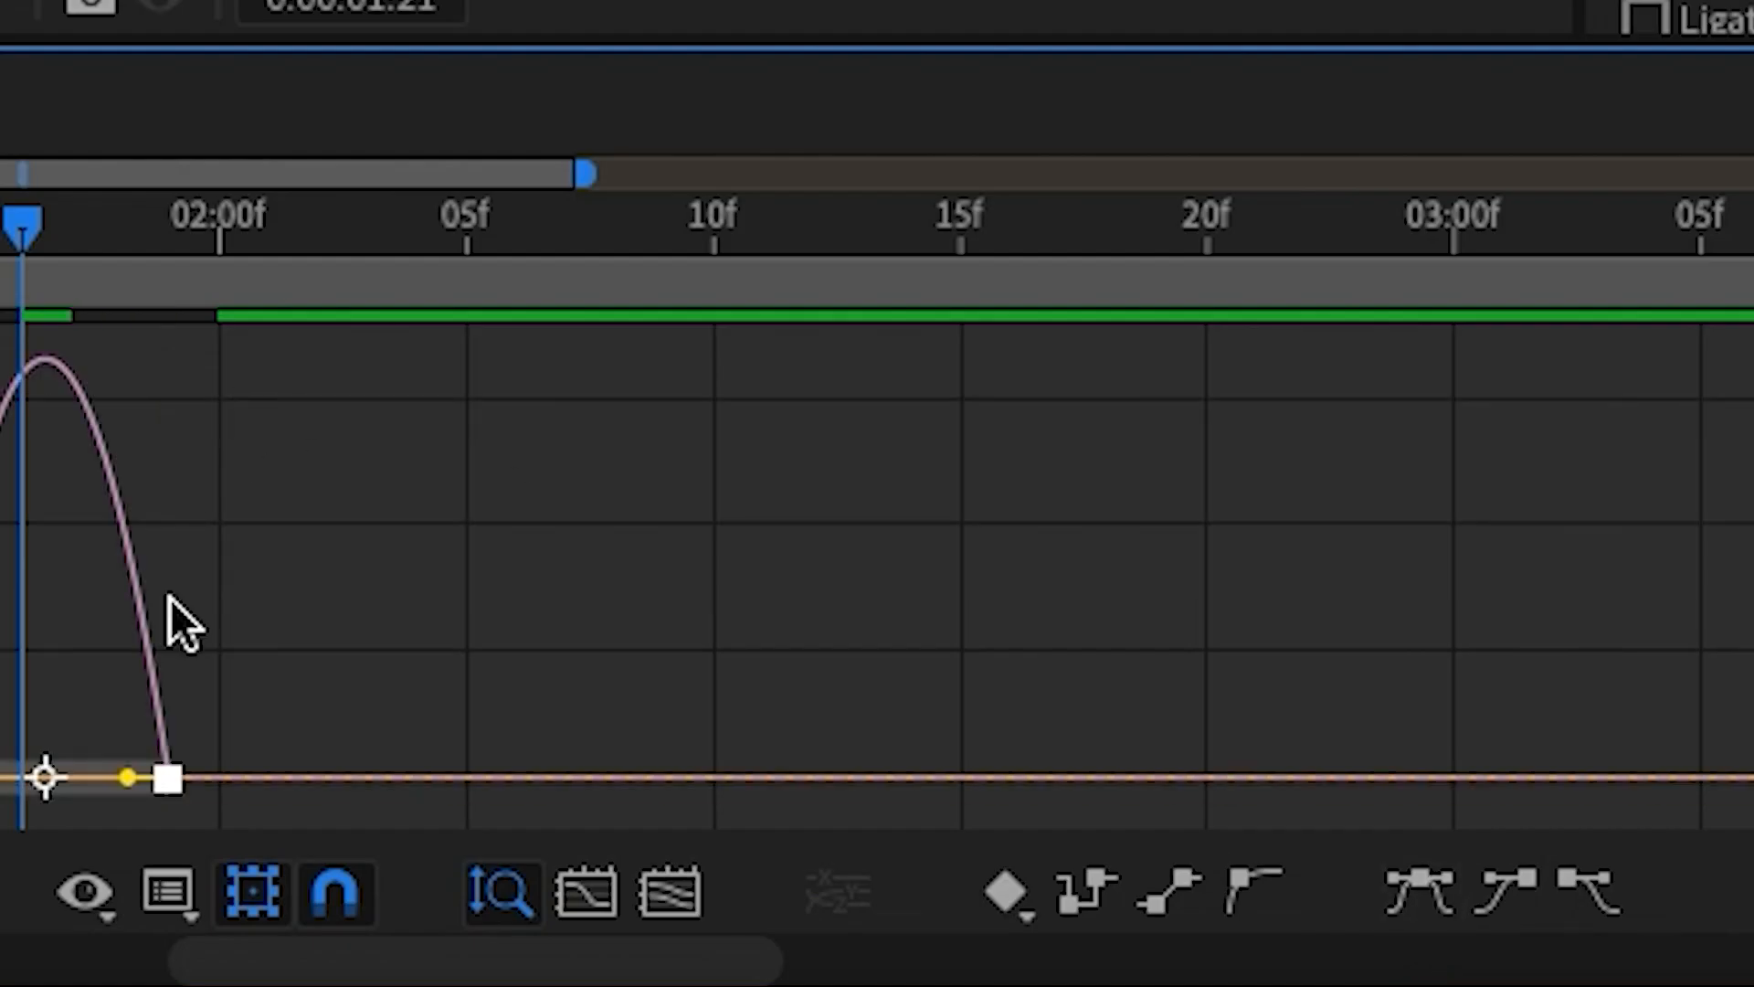
Lengthen the ease handles on the Google logo.png position speed curve for a sharp central peak, and close the graph.
scroll(945, 870, "right", 1)
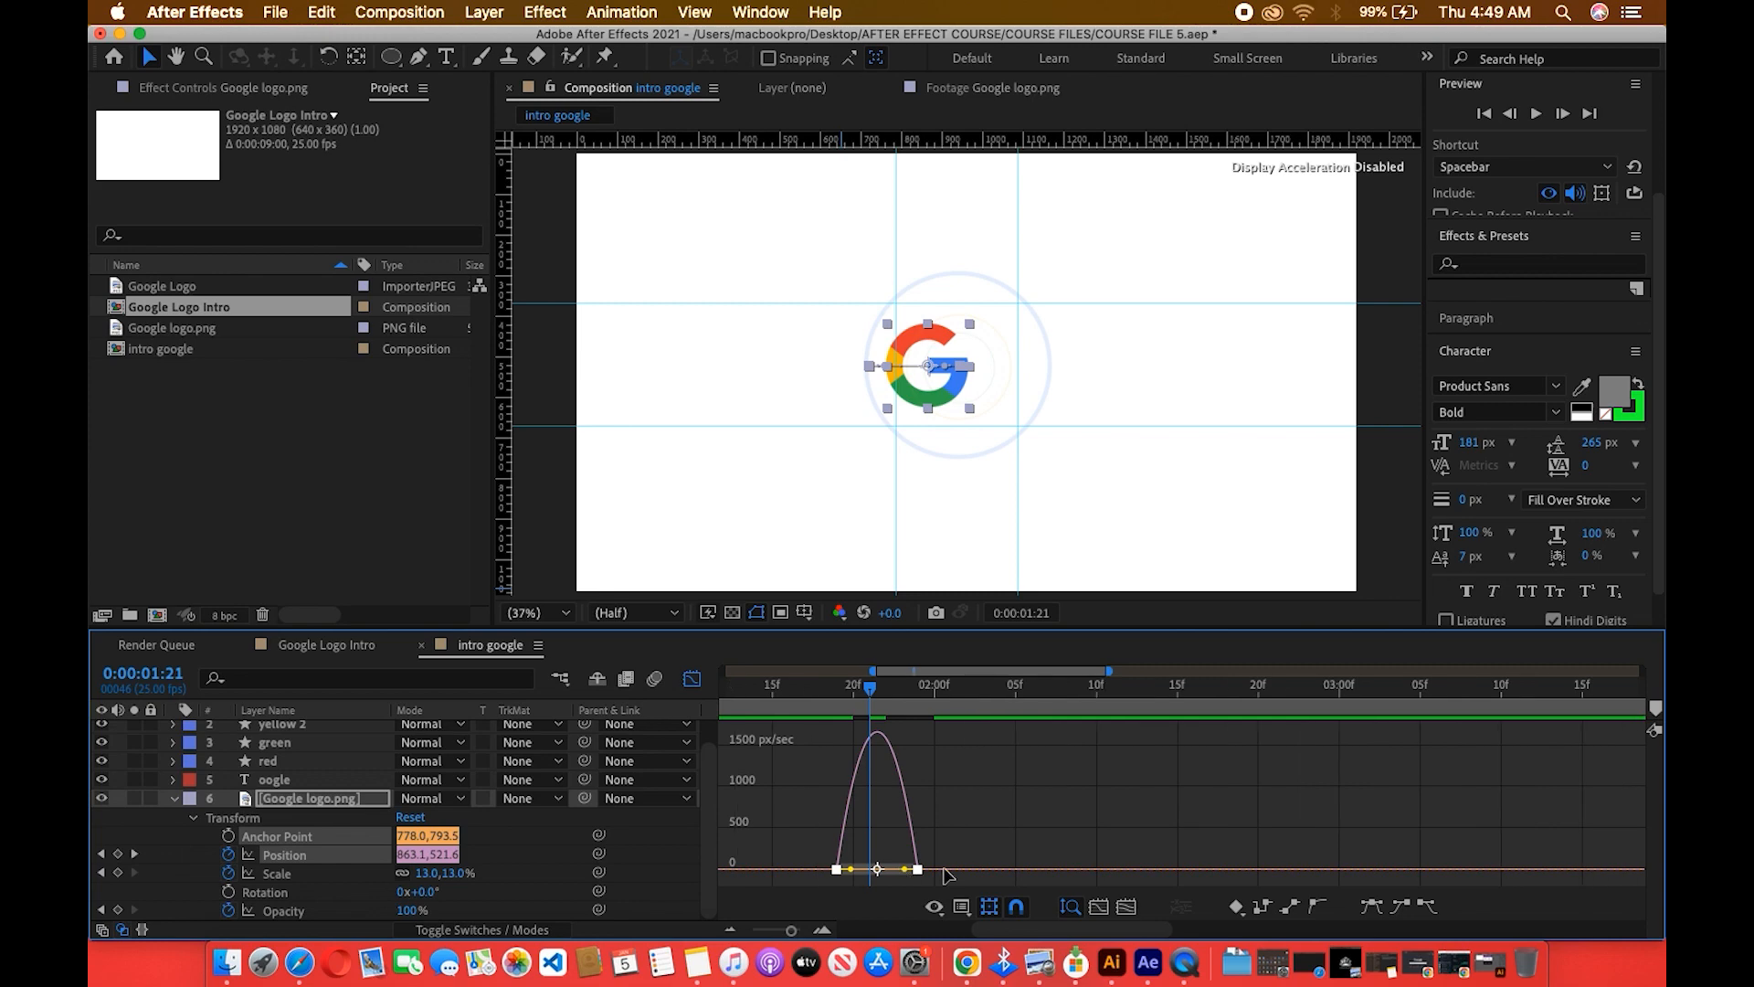
left_click_drag(903, 868, 870, 852)
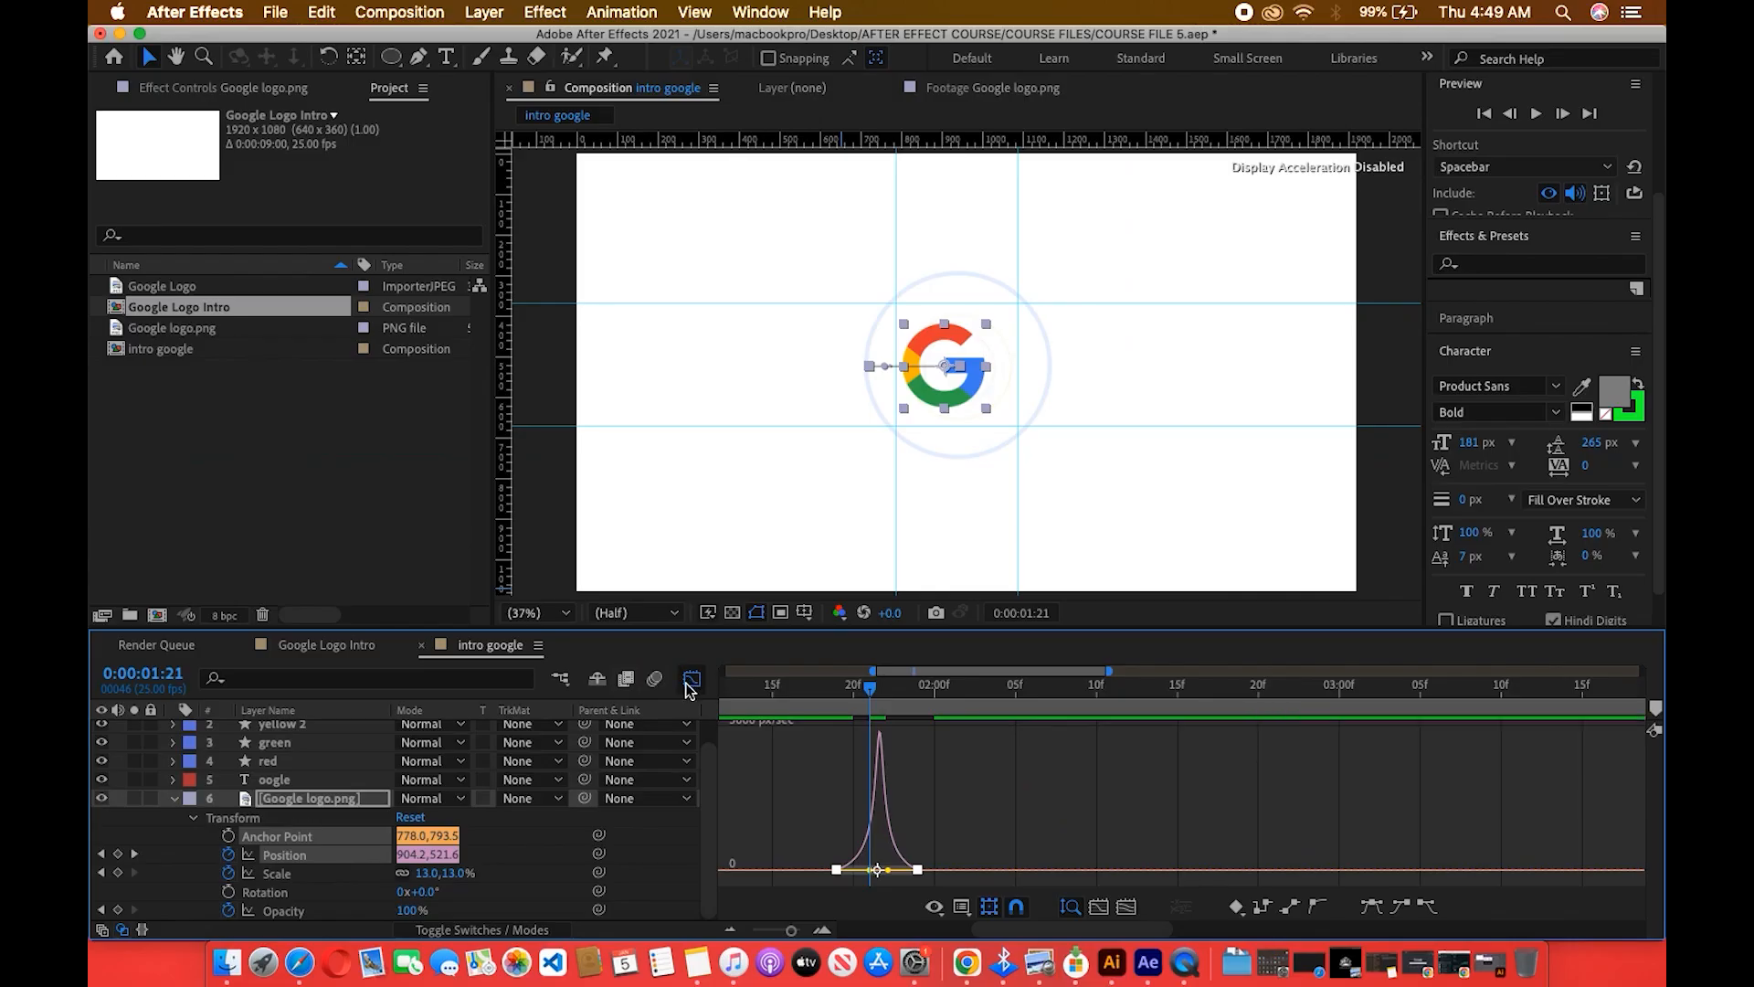
left_click(555, 534)
Collapse the Google logo.png layer and preview the intro animation from 0:00:00:00.
left_click_drag(726, 691, 183, 697)
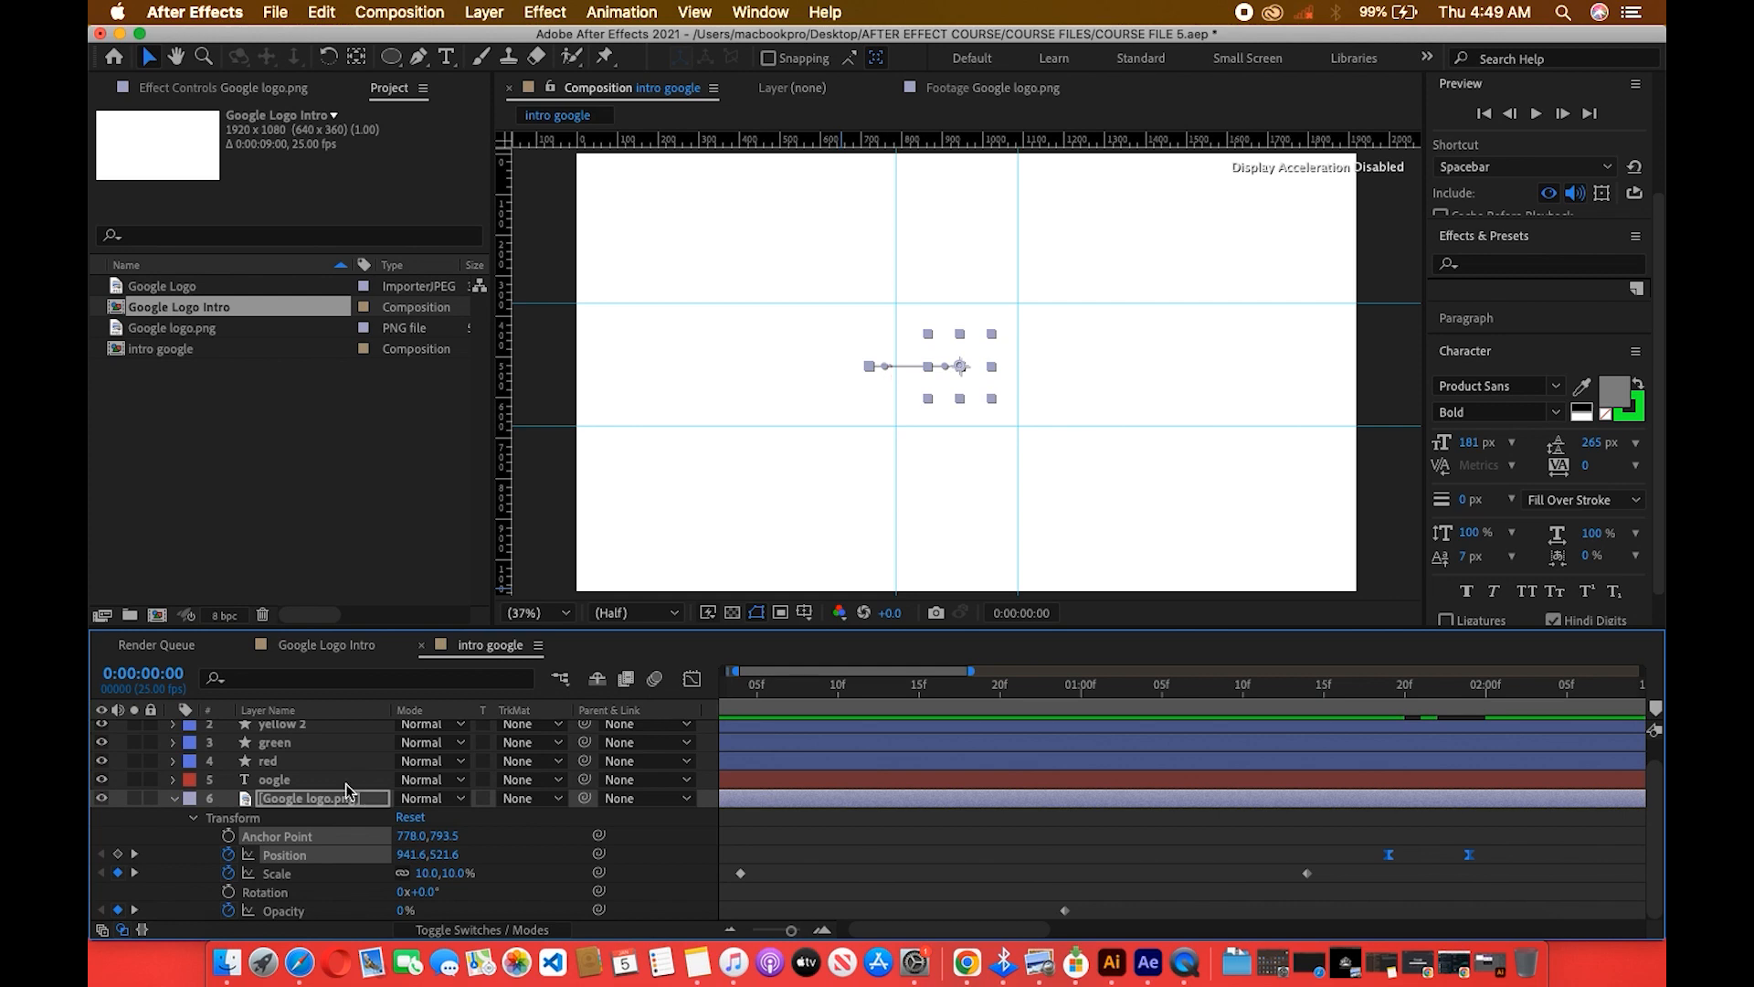
left_click(179, 800)
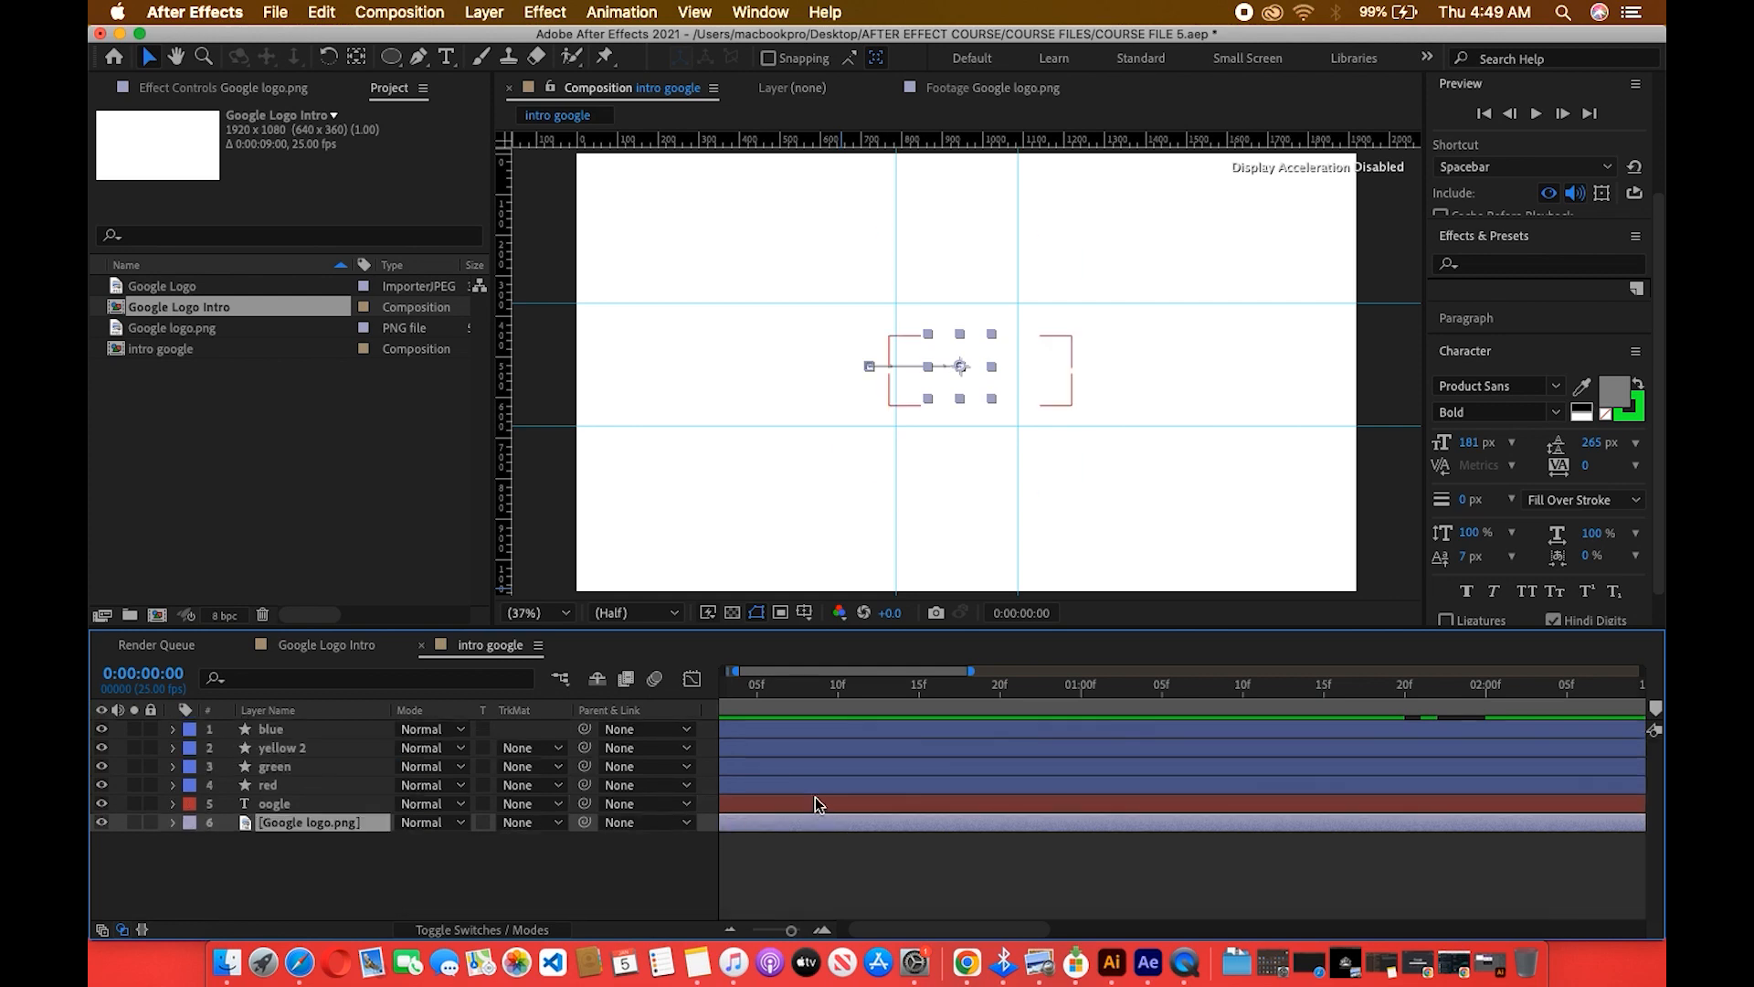
left_click_drag(796, 697, 644, 702)
key("space")
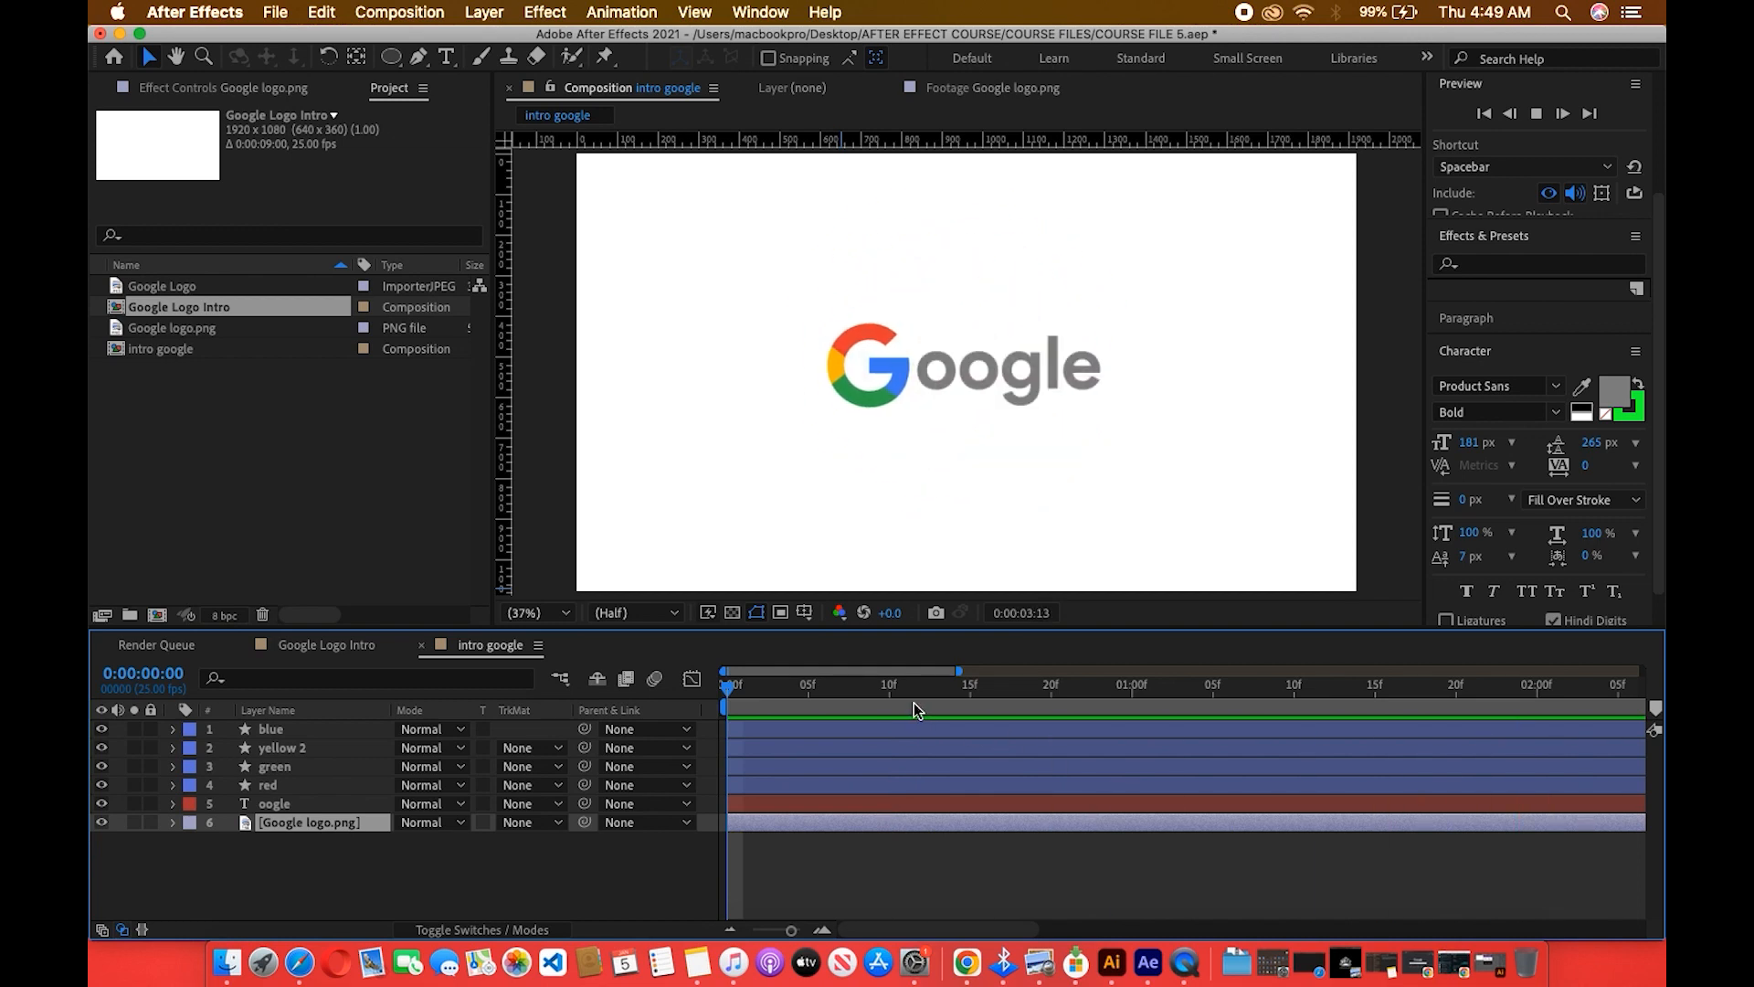
key("space")
key("space")
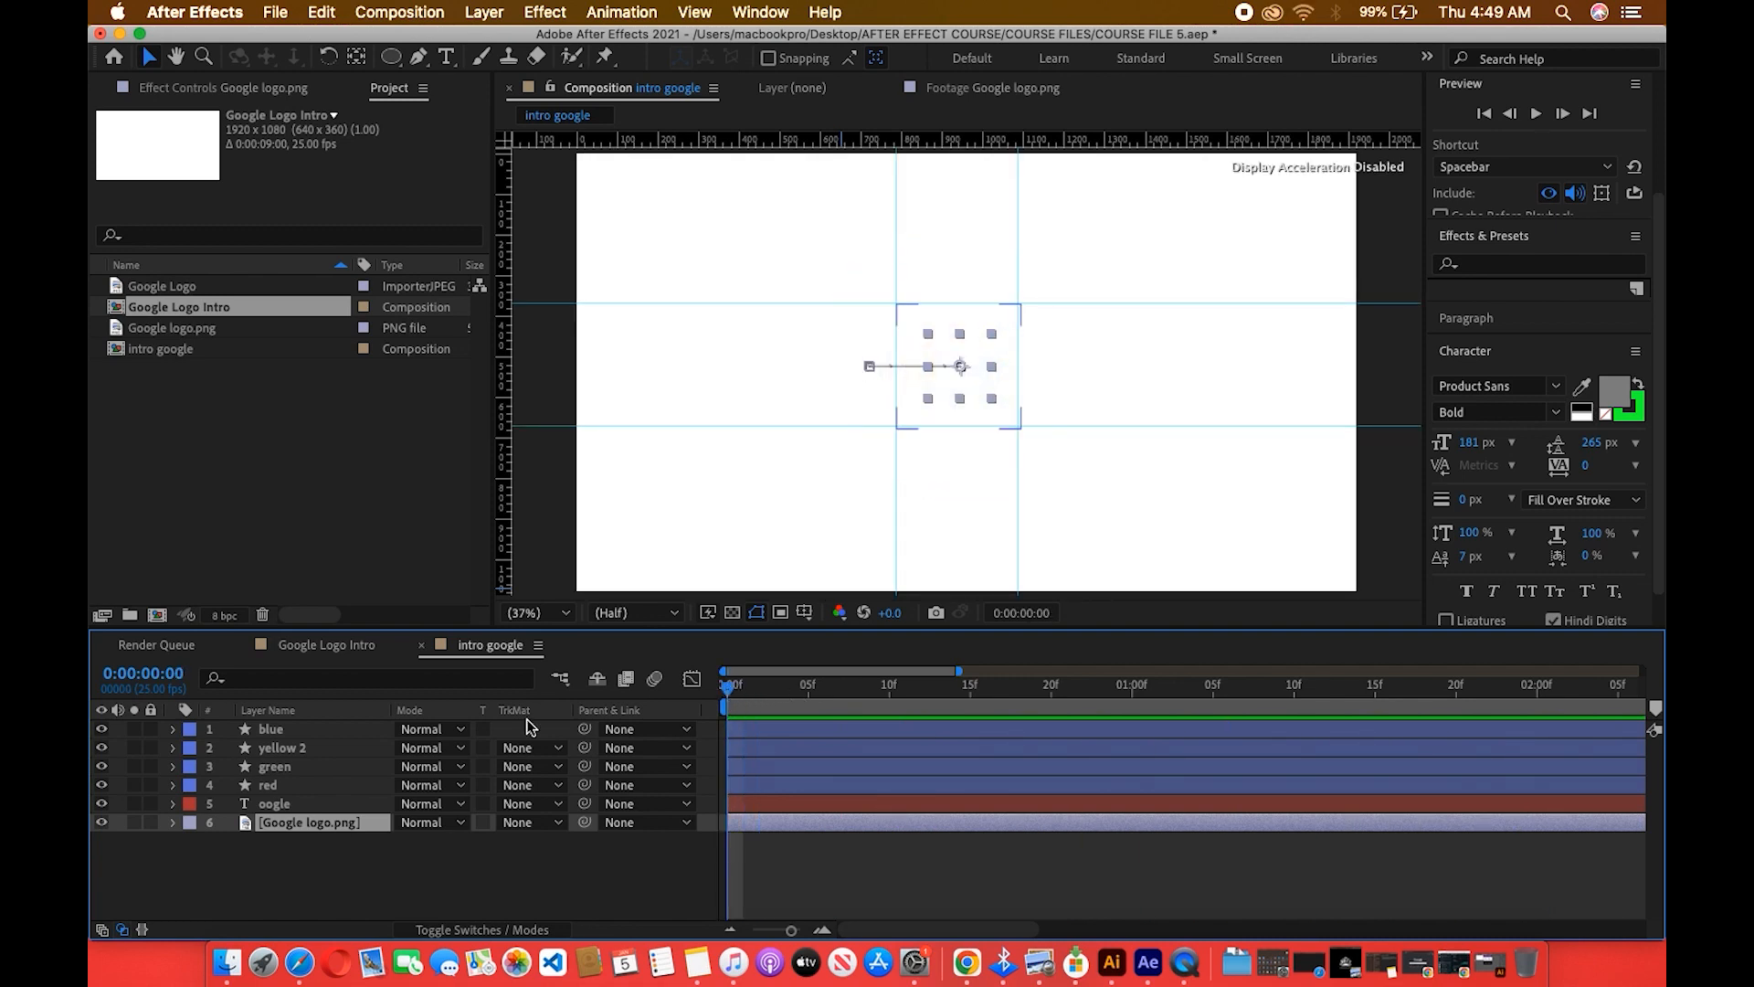
Try to move the end position and opacity keyframes of the oogle text to 0:00:02:03.
left_click(691, 678)
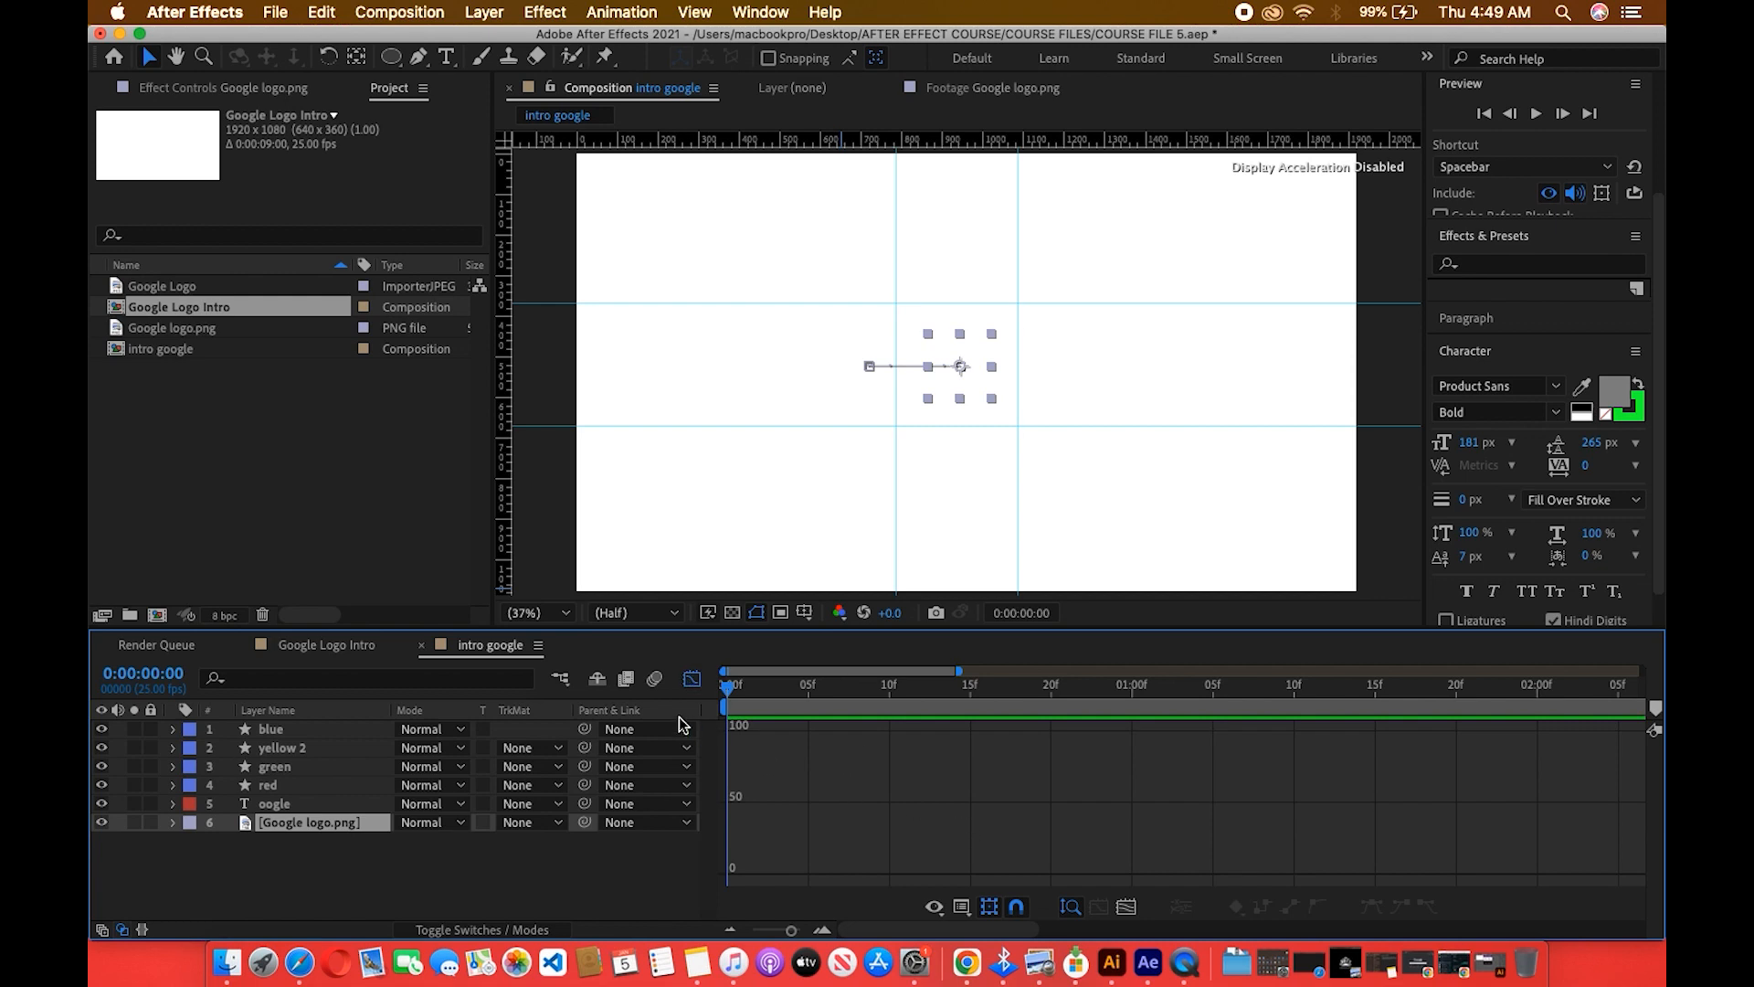
left_click(691, 678)
left_click(174, 803)
scroll(738, 916, "down", 1)
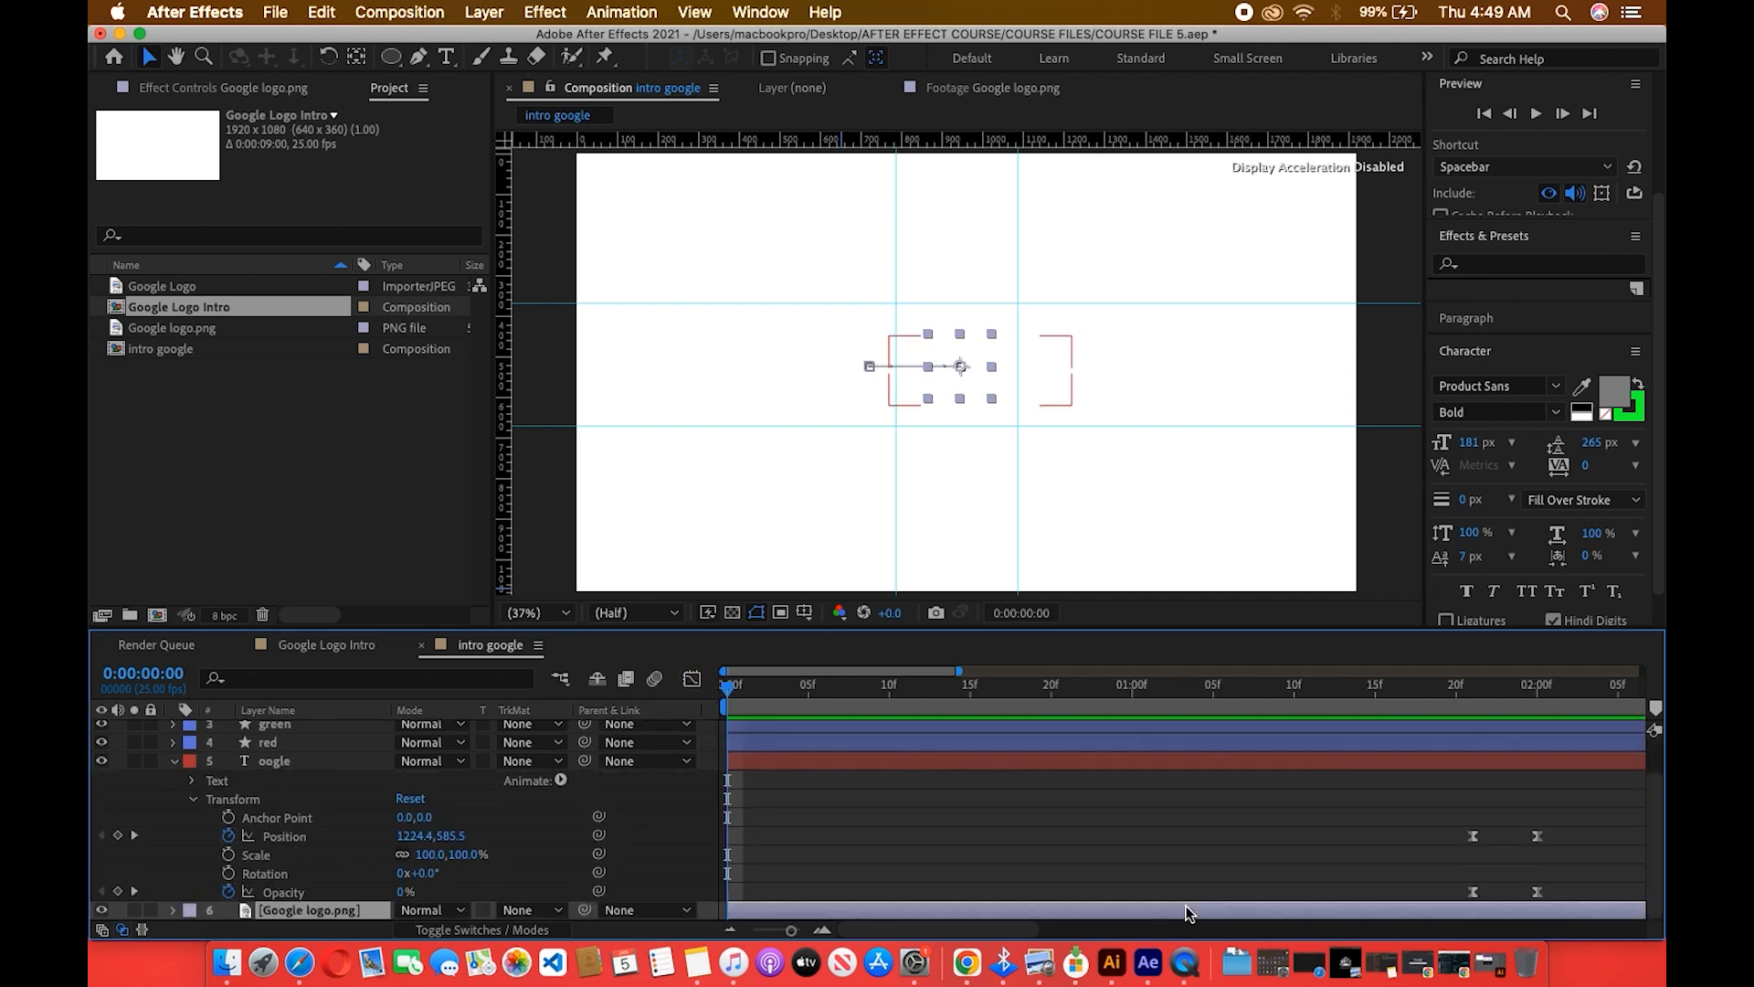
left_click(1412, 879)
left_click_drag(1583, 816, 1521, 895)
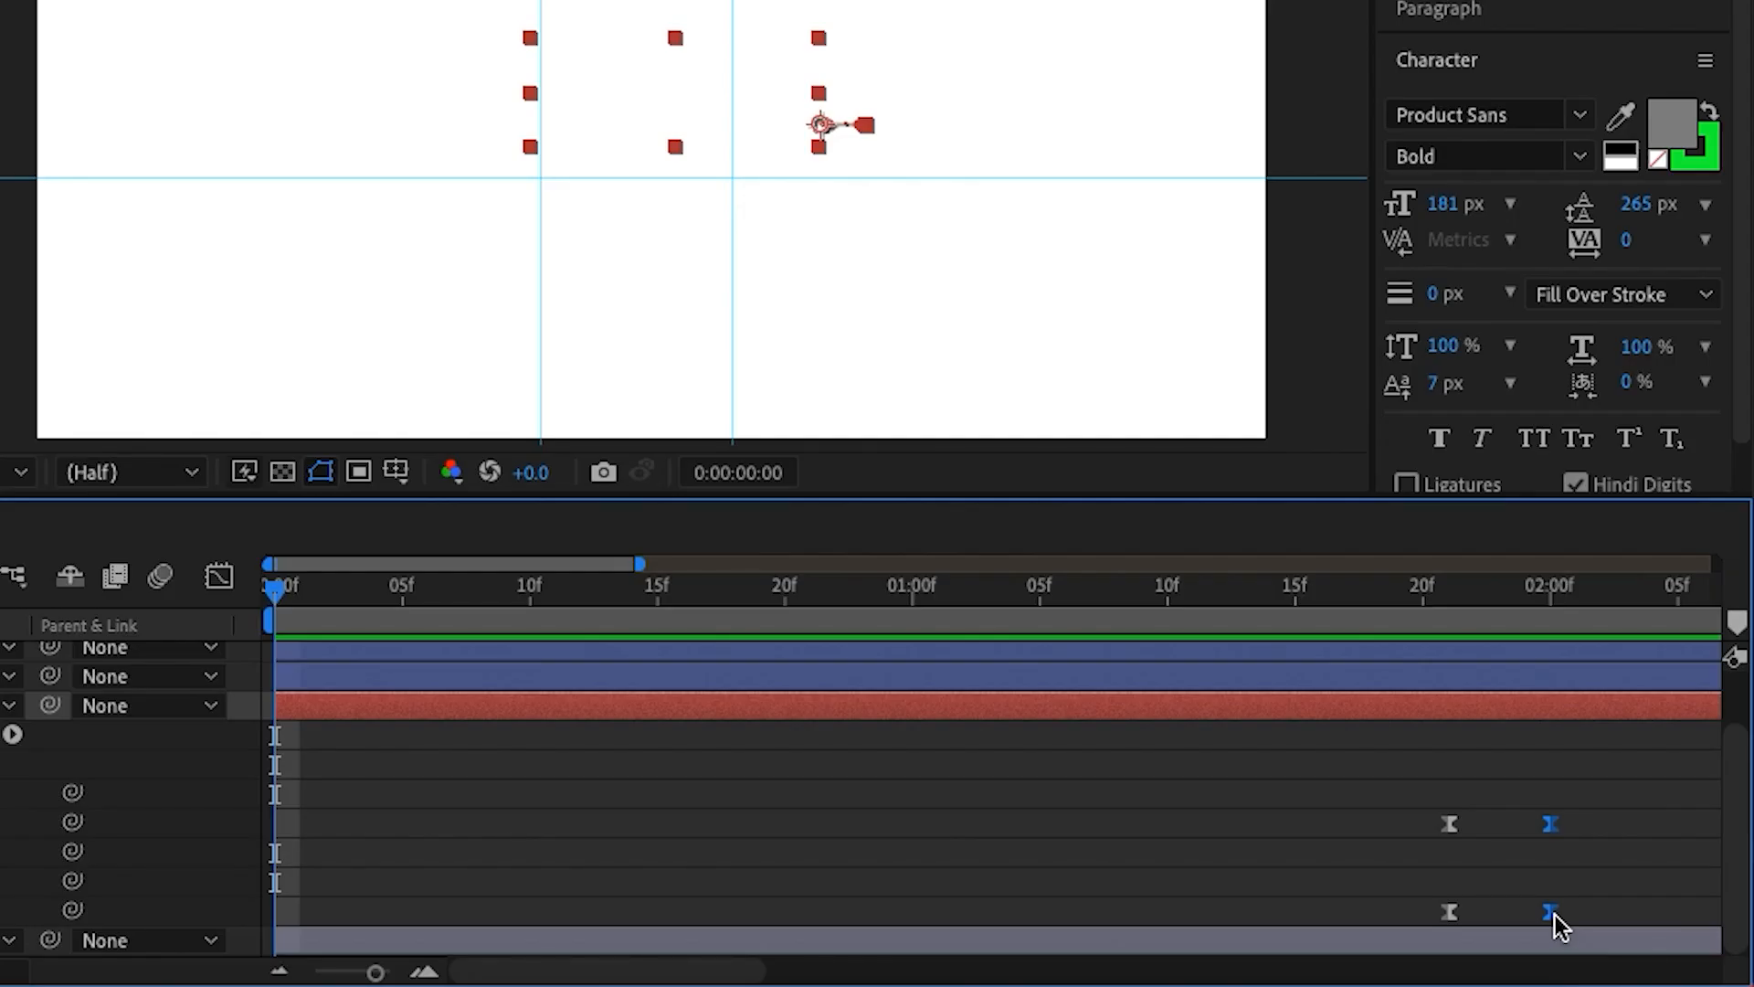
left_click_drag(1556, 923, 1633, 924)
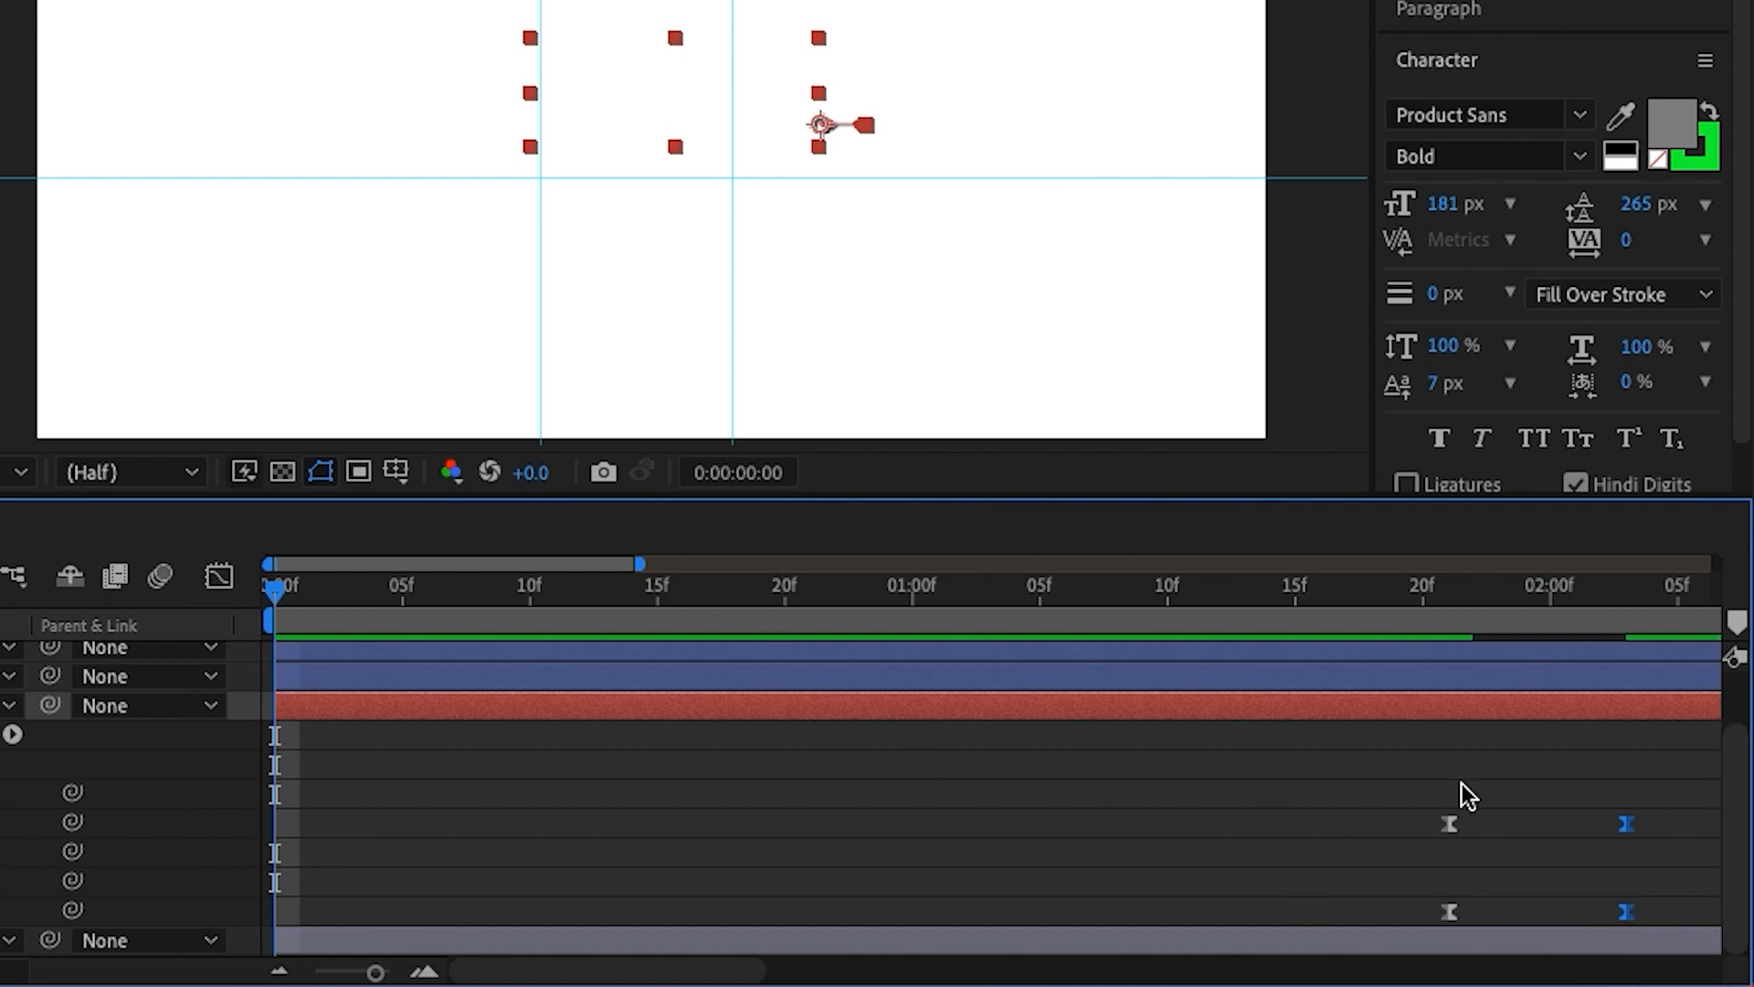
key("ctrl+z")
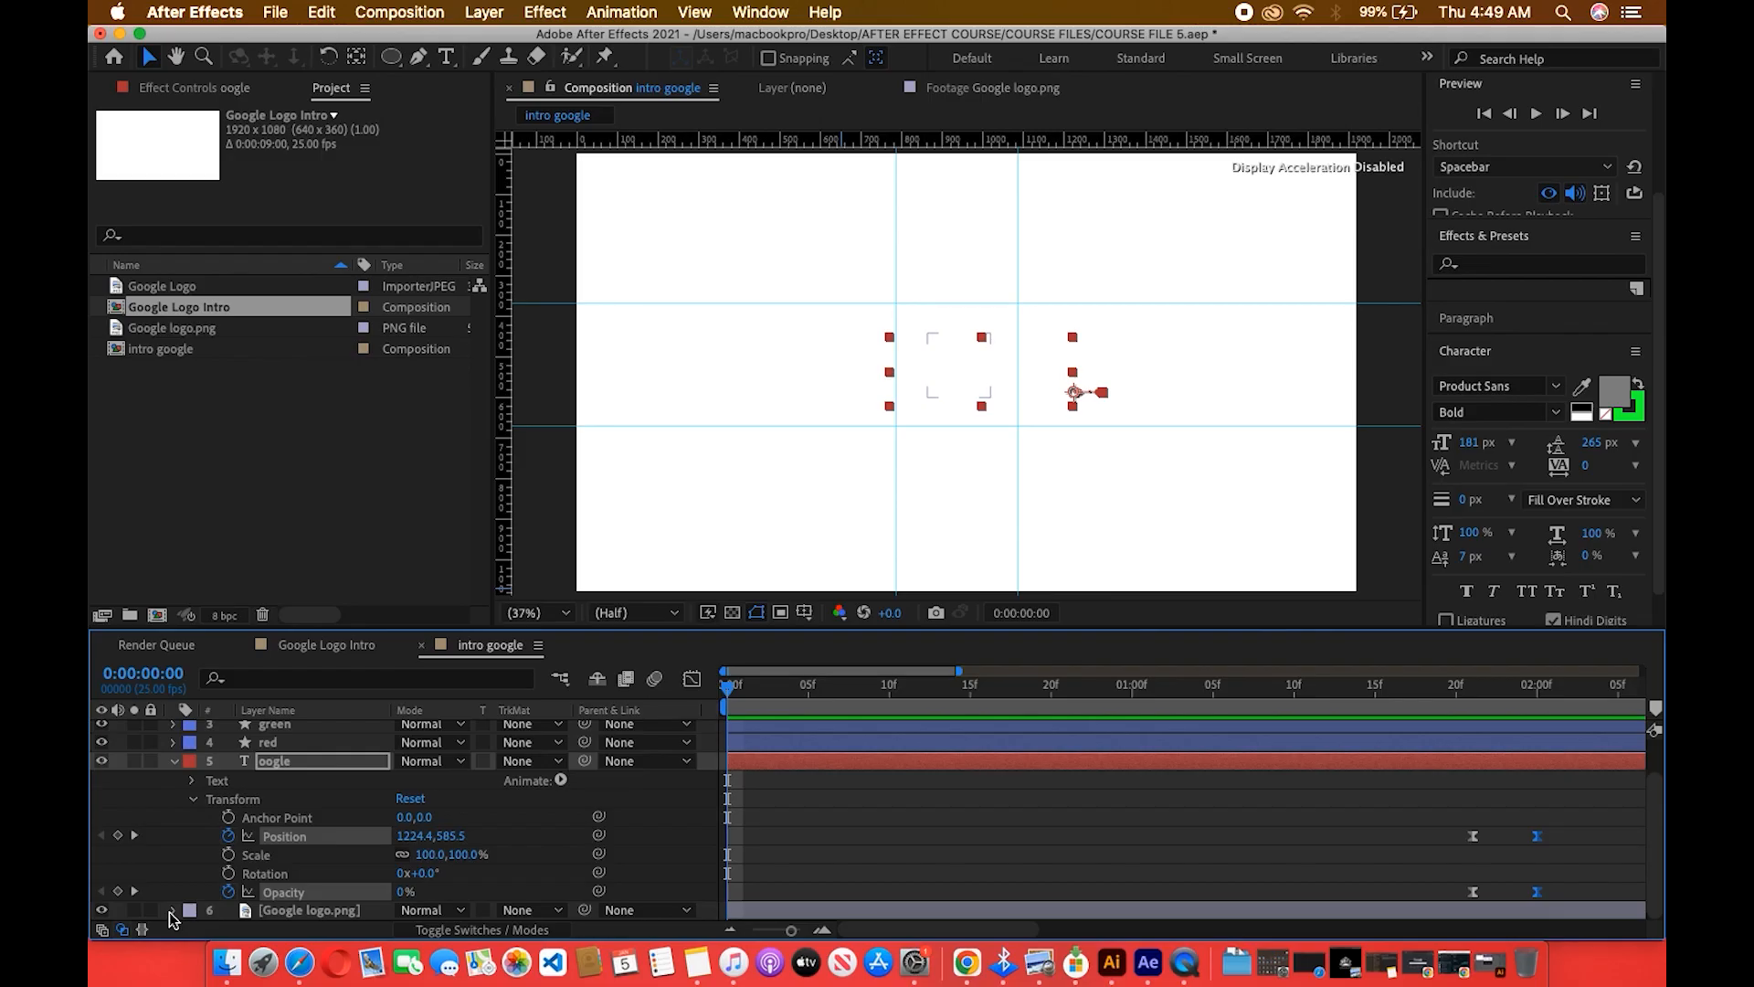
Expand the Google logo.png layer and undo the recent easing of its position and of the oogle opacity.
left_click(174, 910)
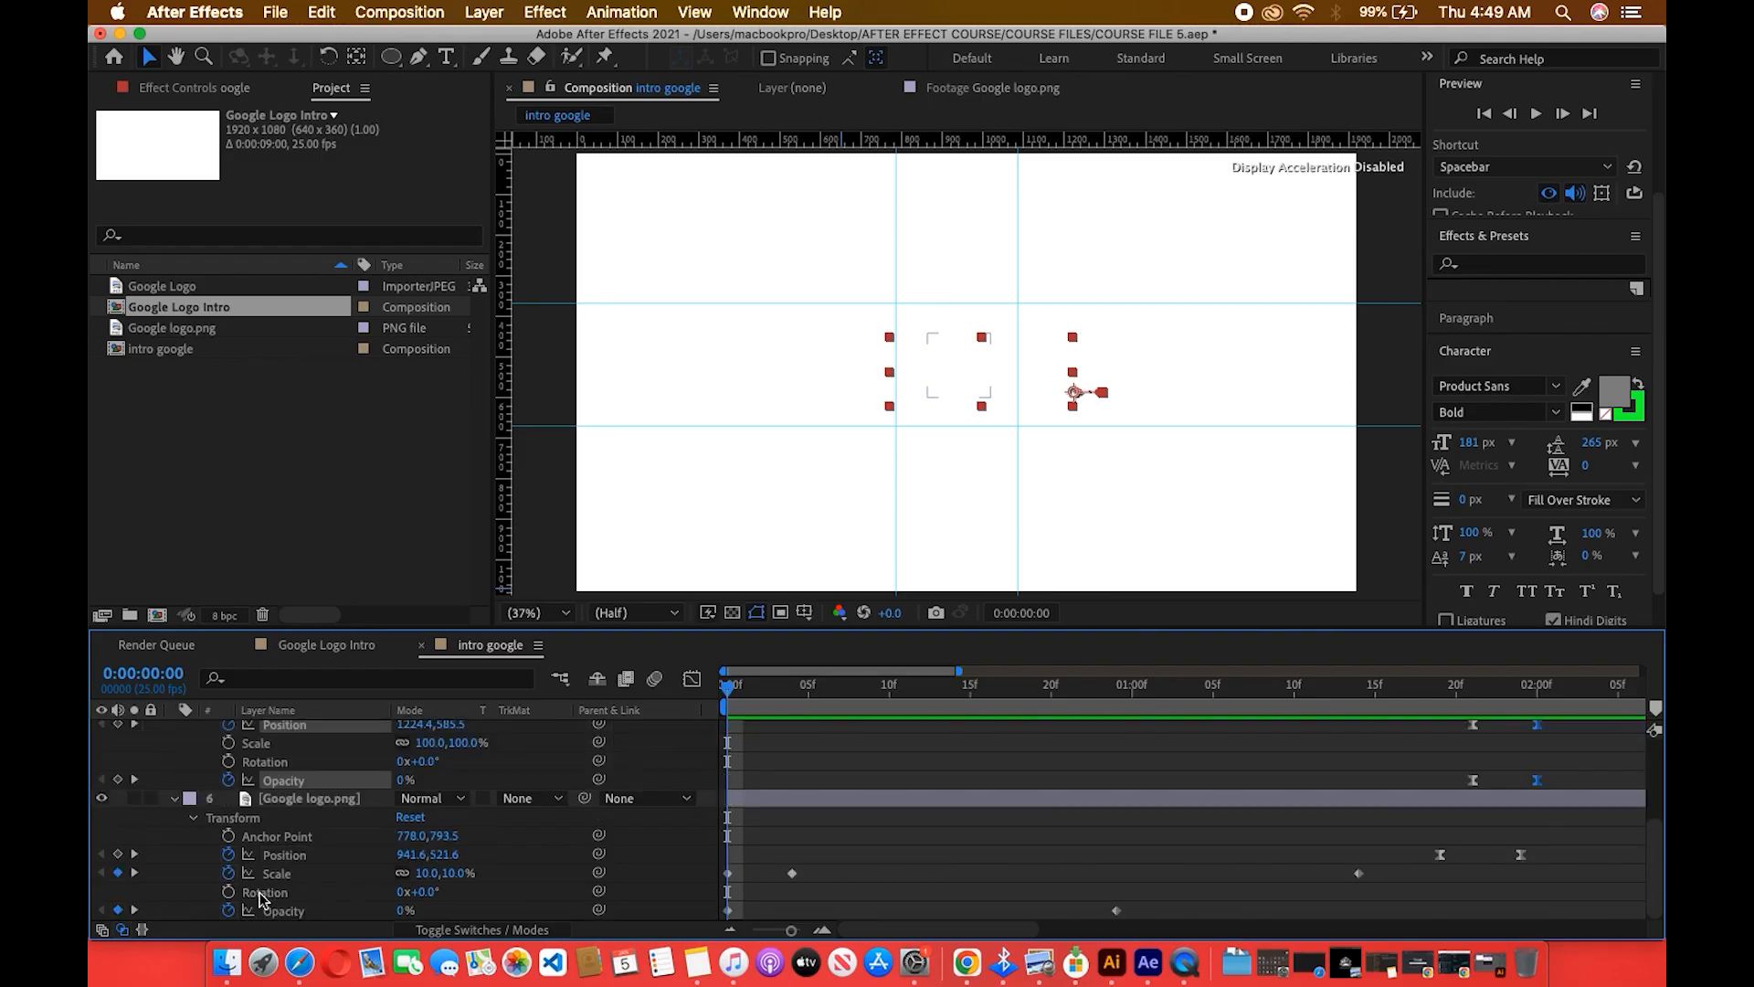
key("super+z")
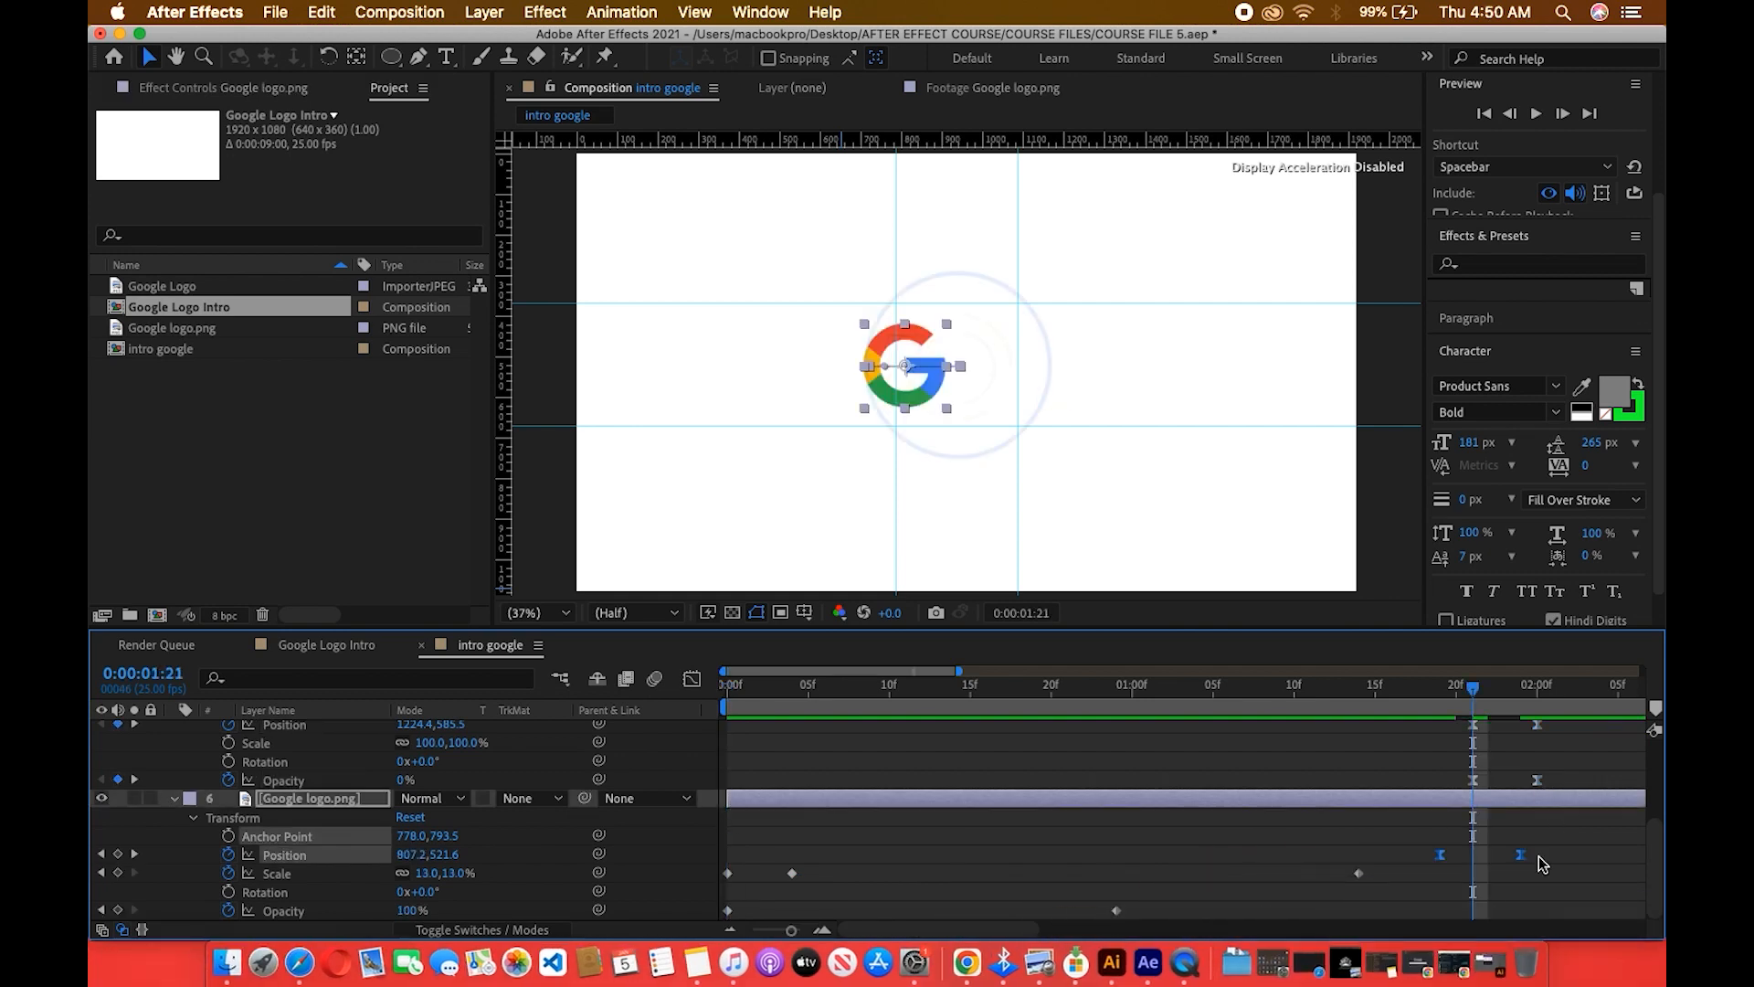
mouse_move(1472, 691)
left_mouse_down()
mouse_move(1432, 710)
mouse_move(1472, 710)
left_mouse_up()
key("super+z")
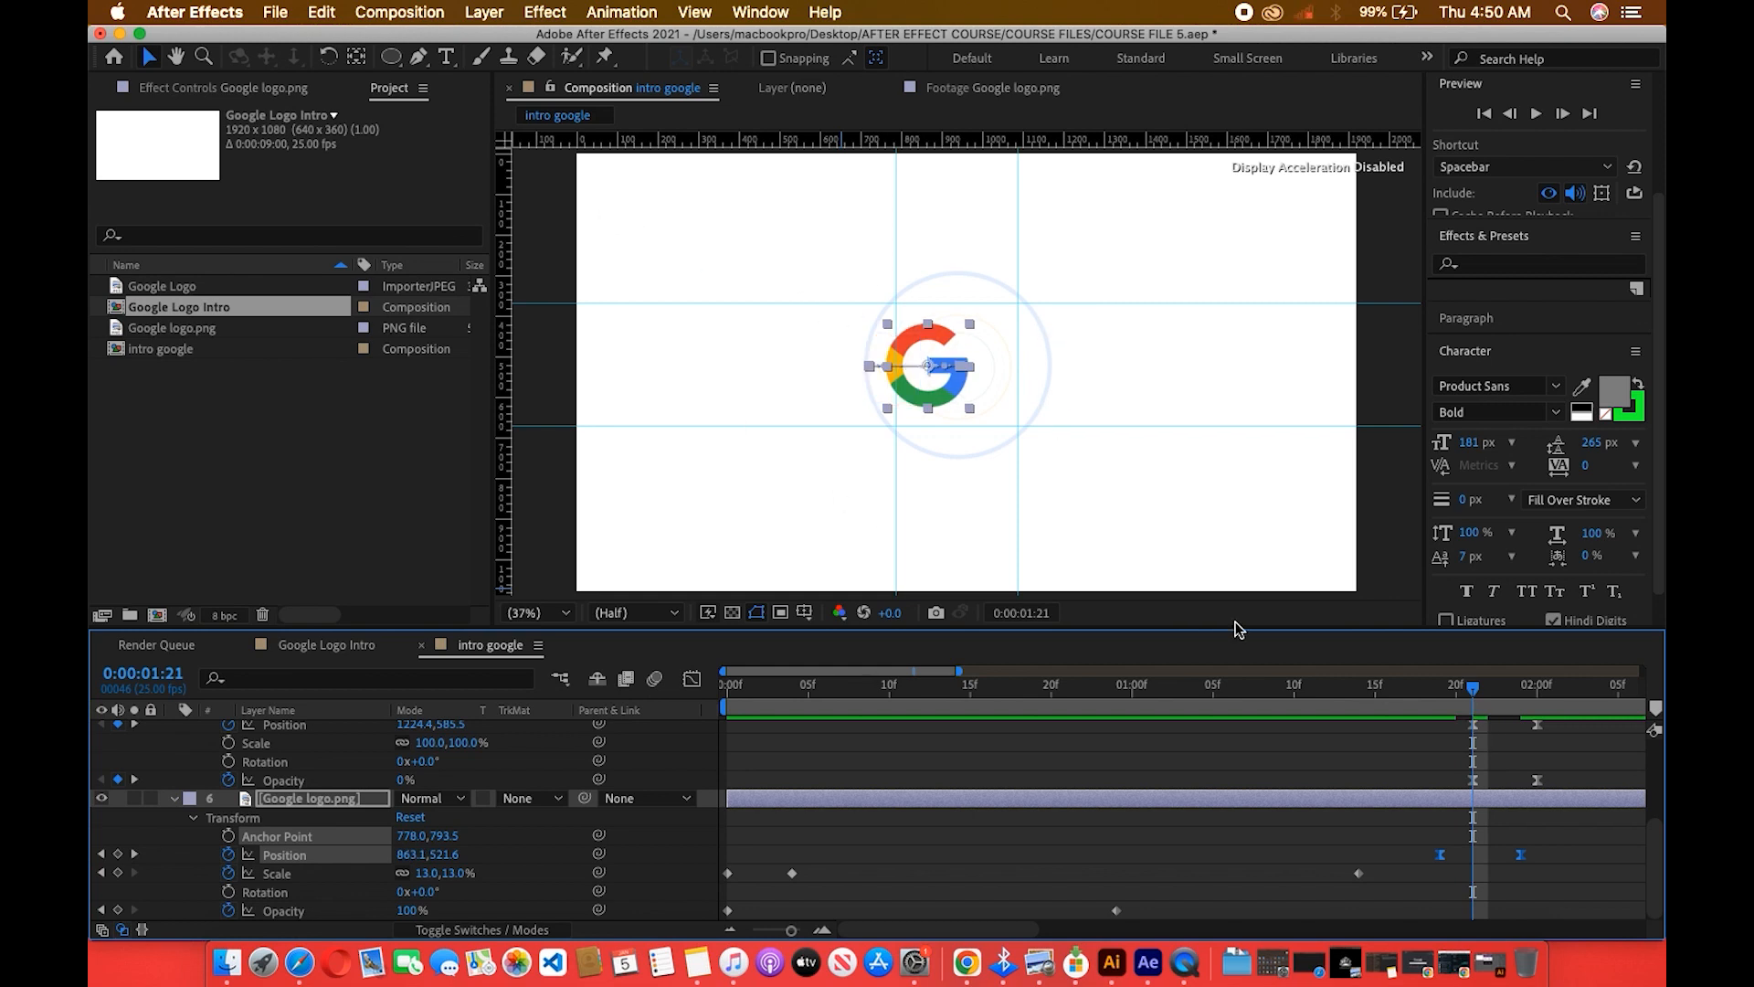
key("super+z")
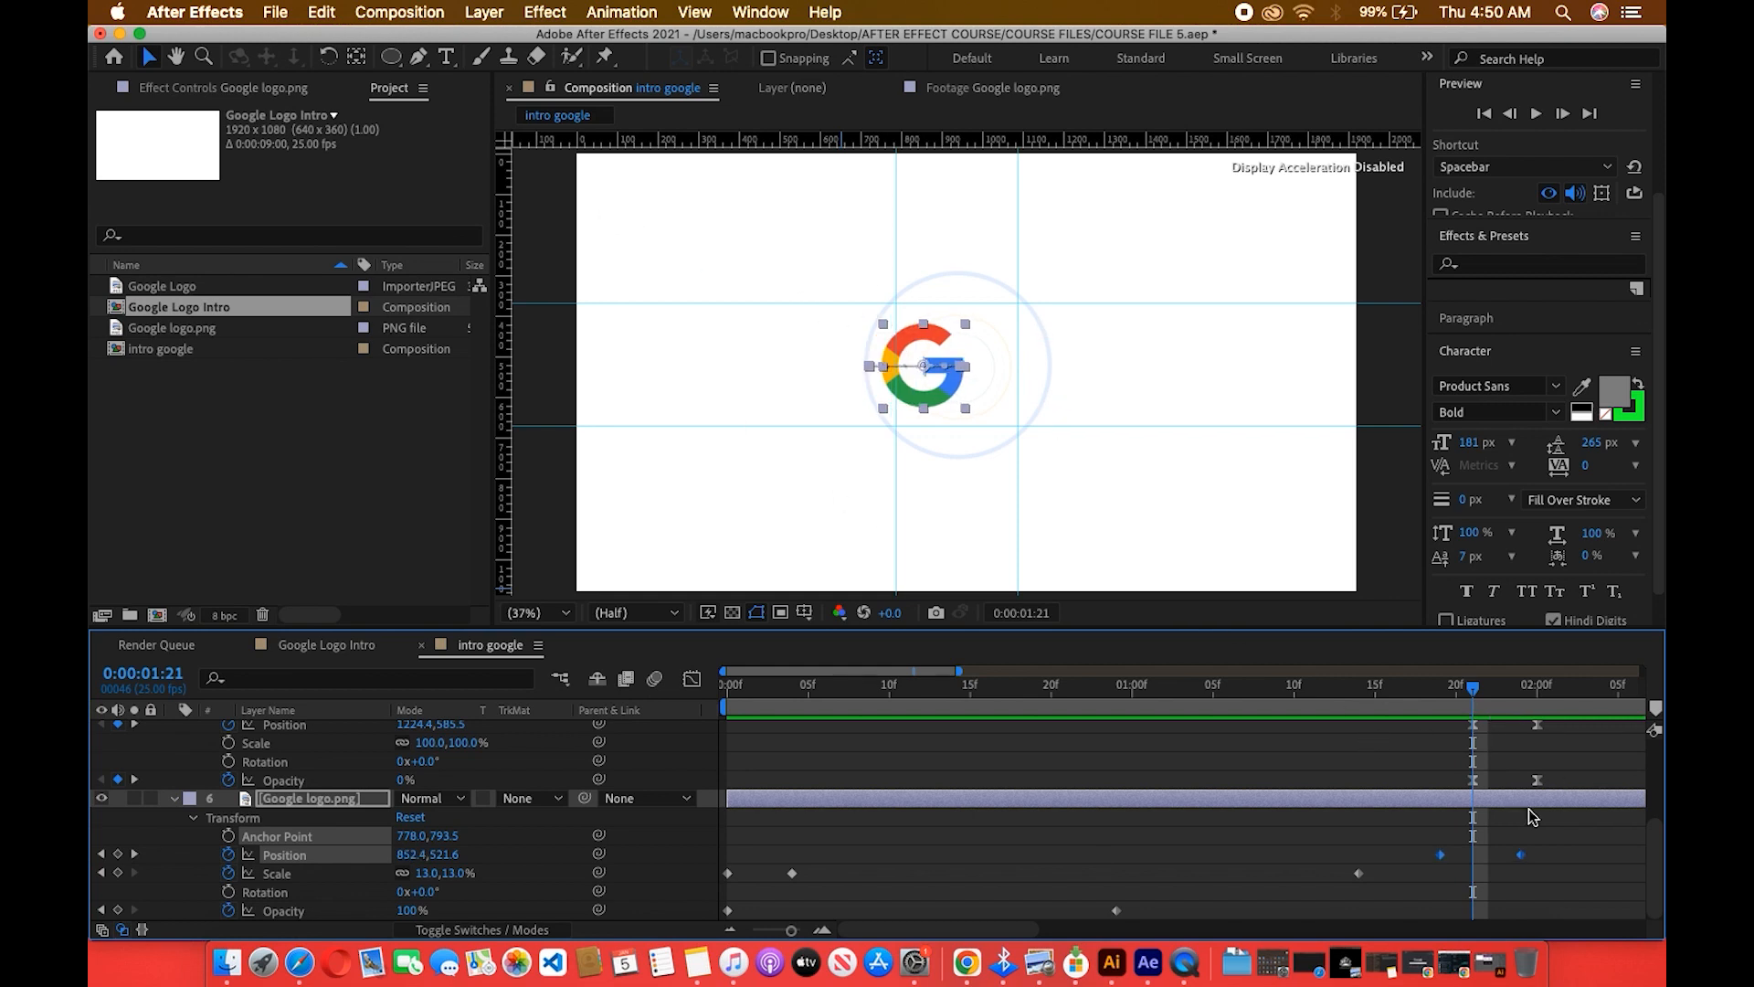
key("super+z")
key("super+z")
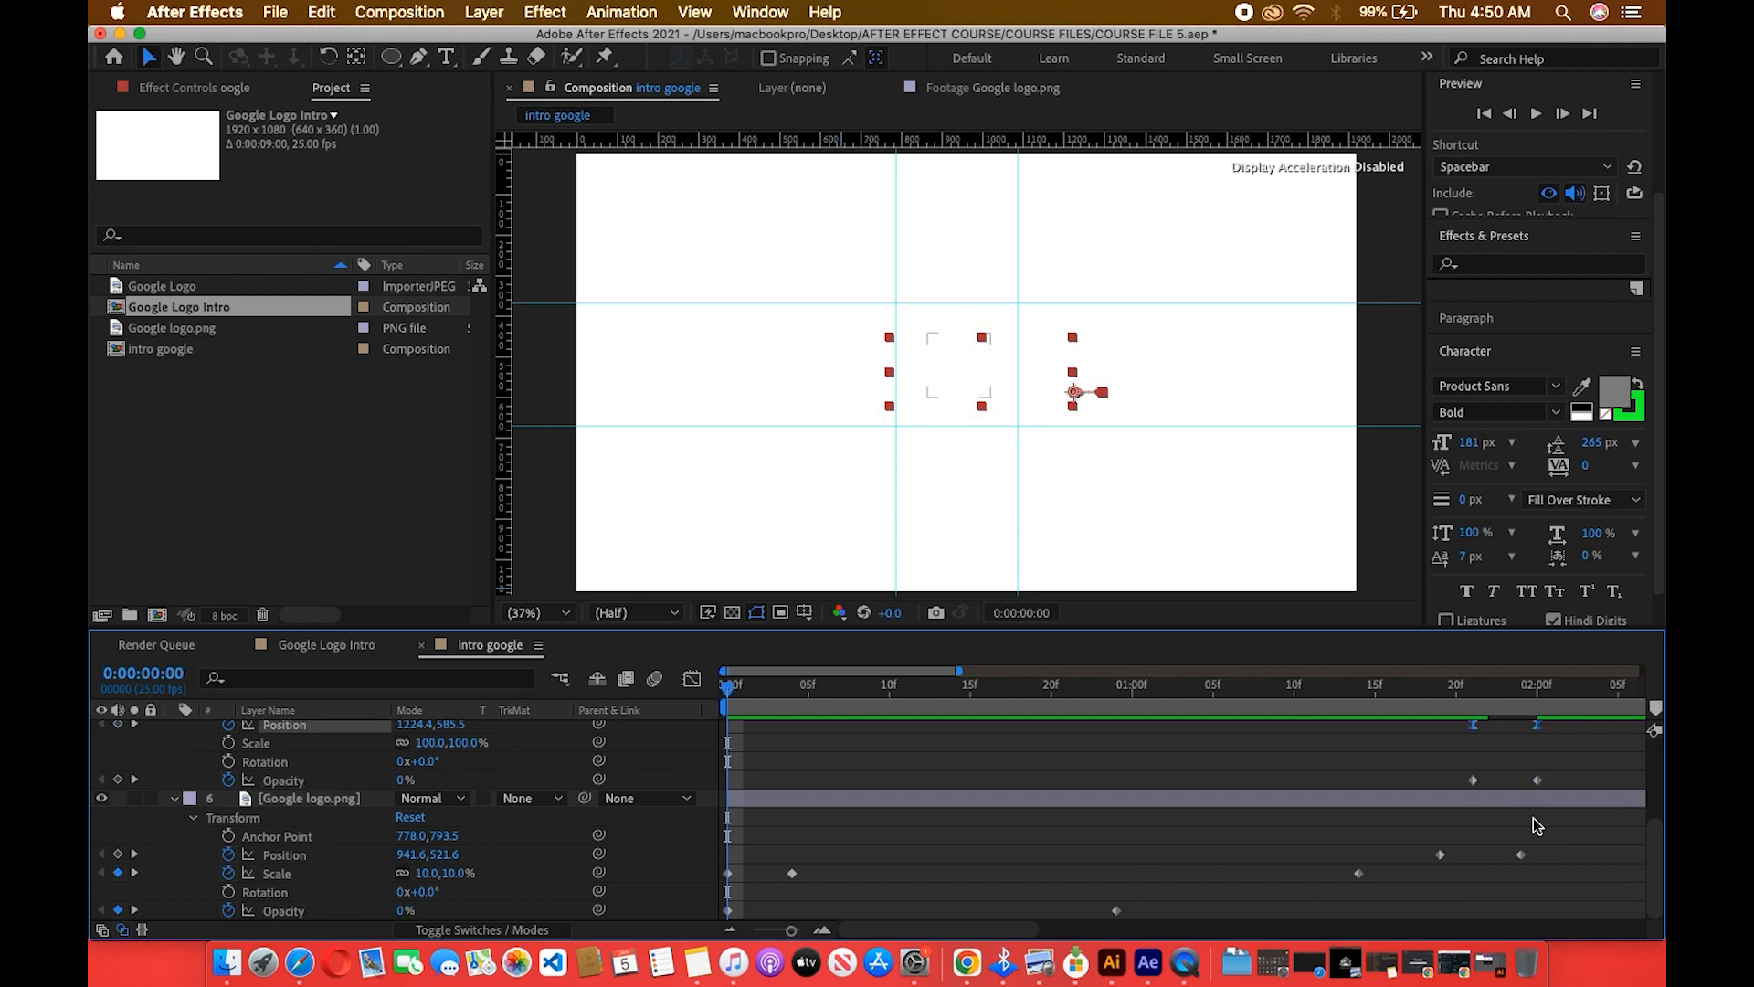
Redo the undone ease adjustments on the oogle opacity and Google logo.png position keyframes.
left_click(322, 11)
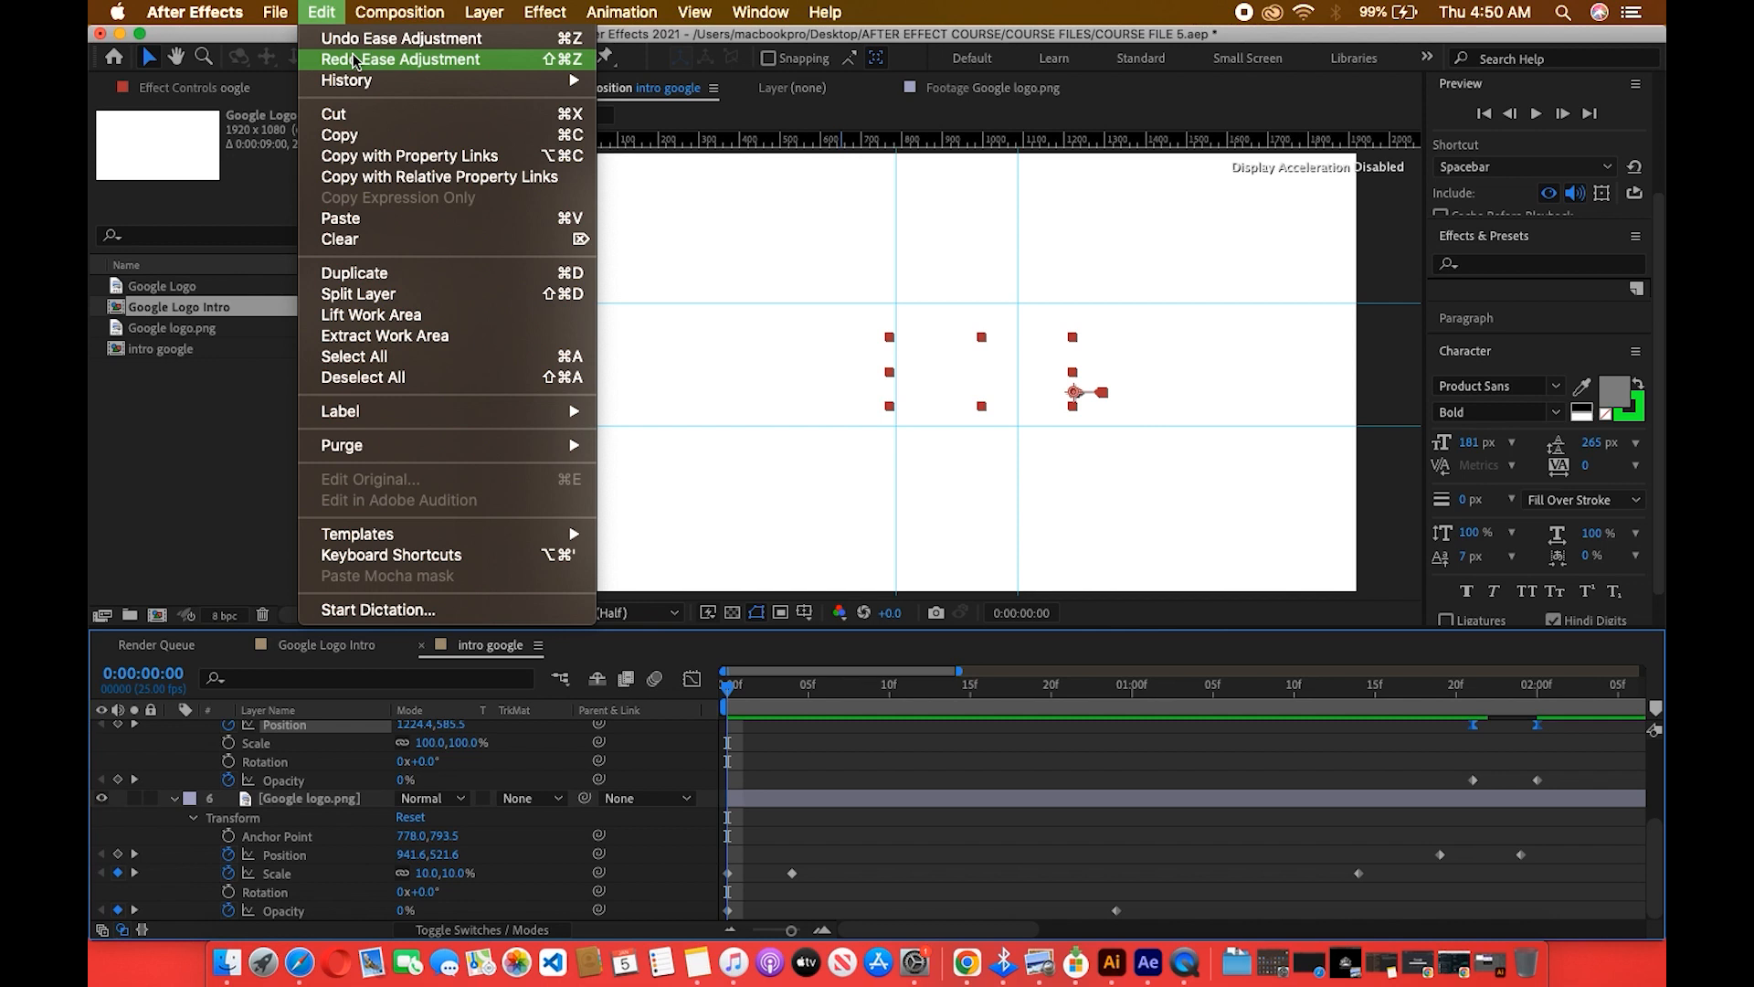
left_click(355, 61)
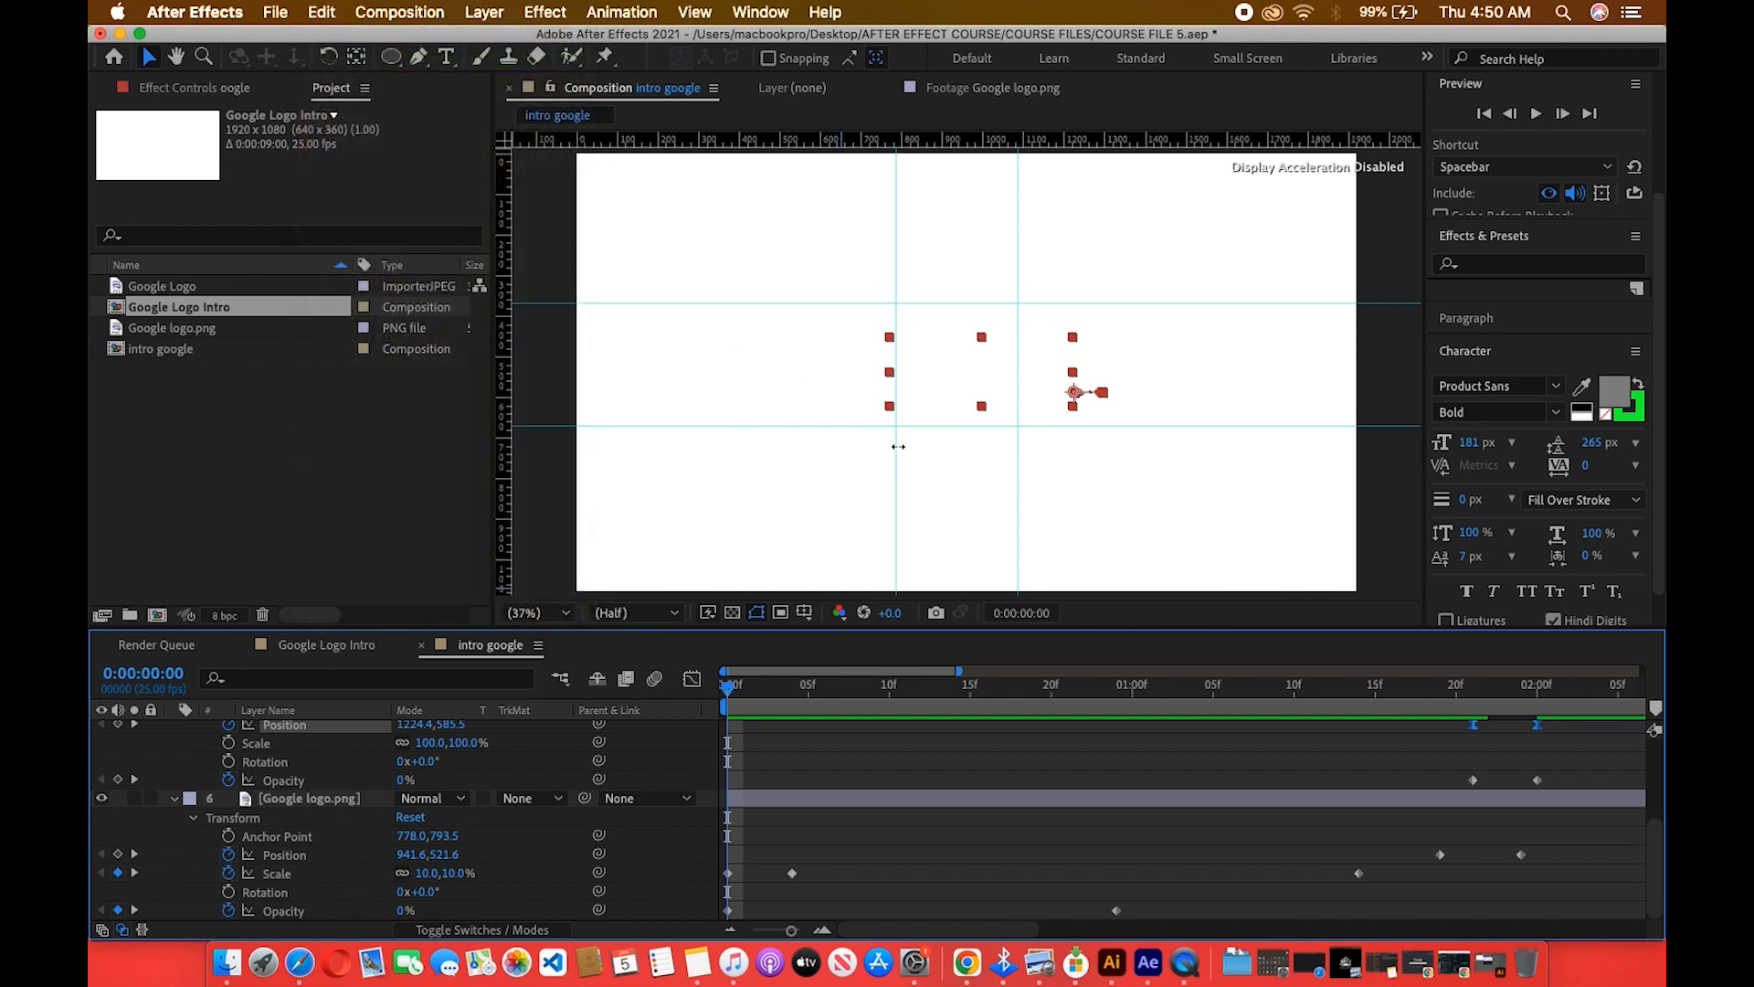
key("shift+super+z")
key("shift+super+z")
key("shift+super+z")
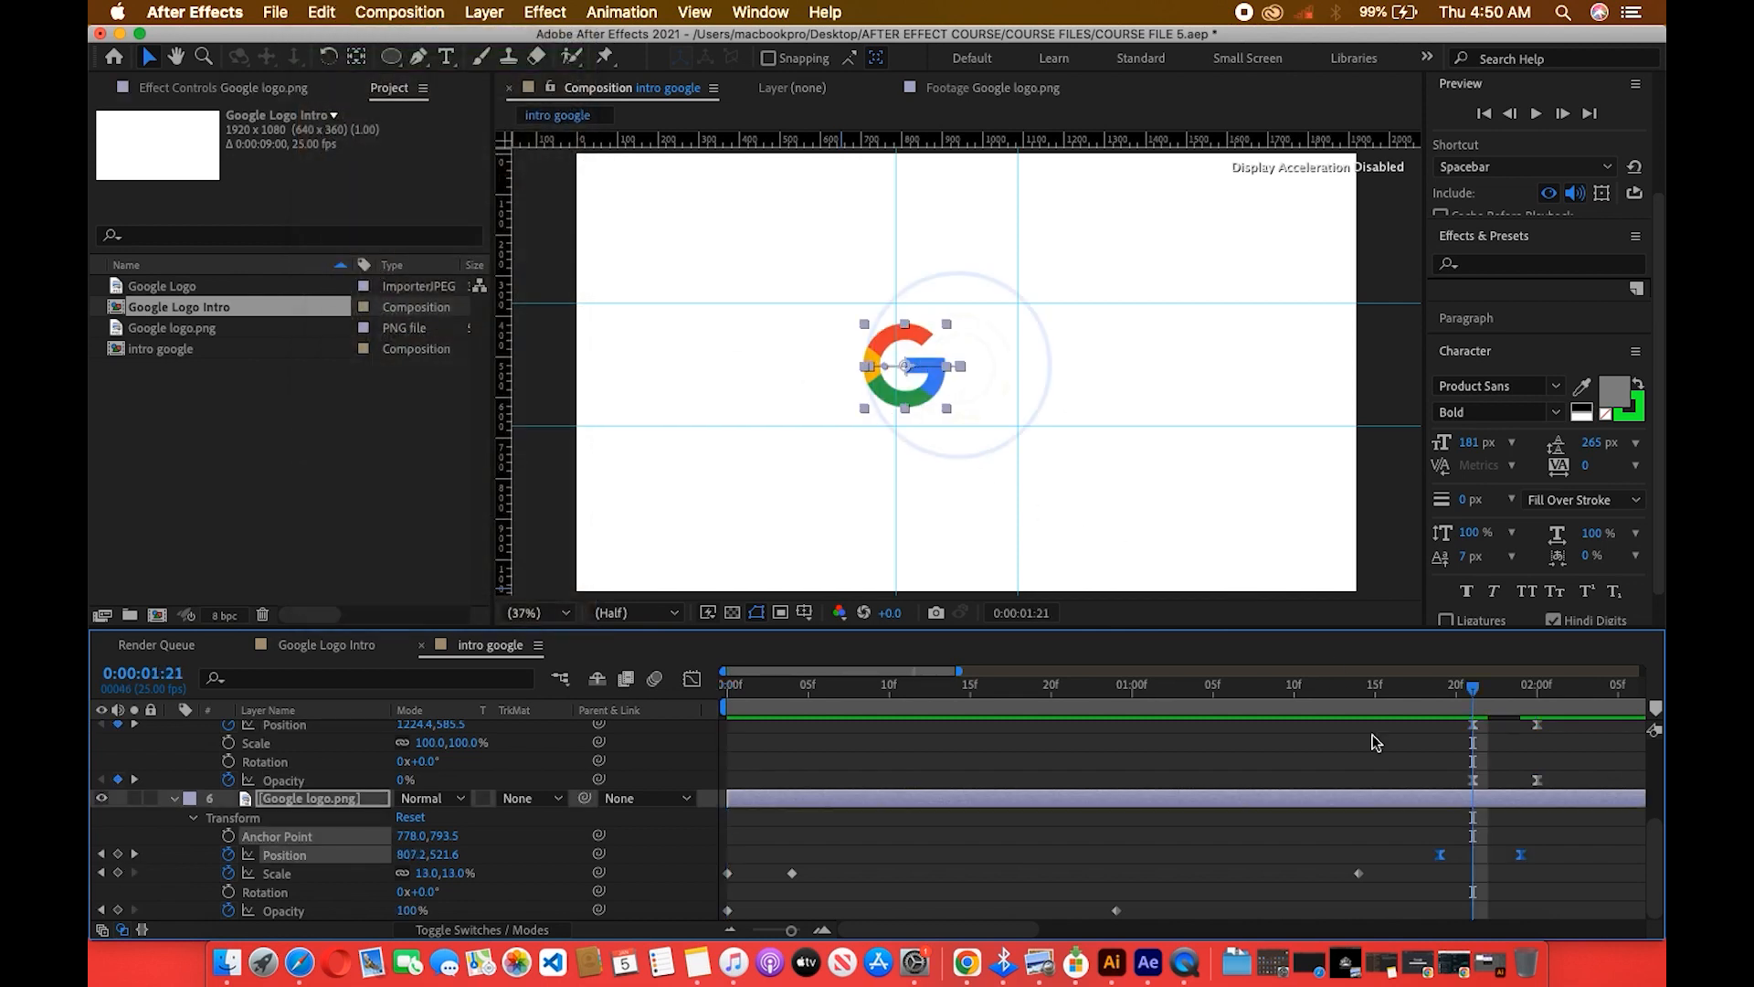
Move the oogle text's end position and opacity keyframes to about 0:00:02:06 and the Google logo.png end position keyframe to about 0:00:02:05.
left_click(1592, 835)
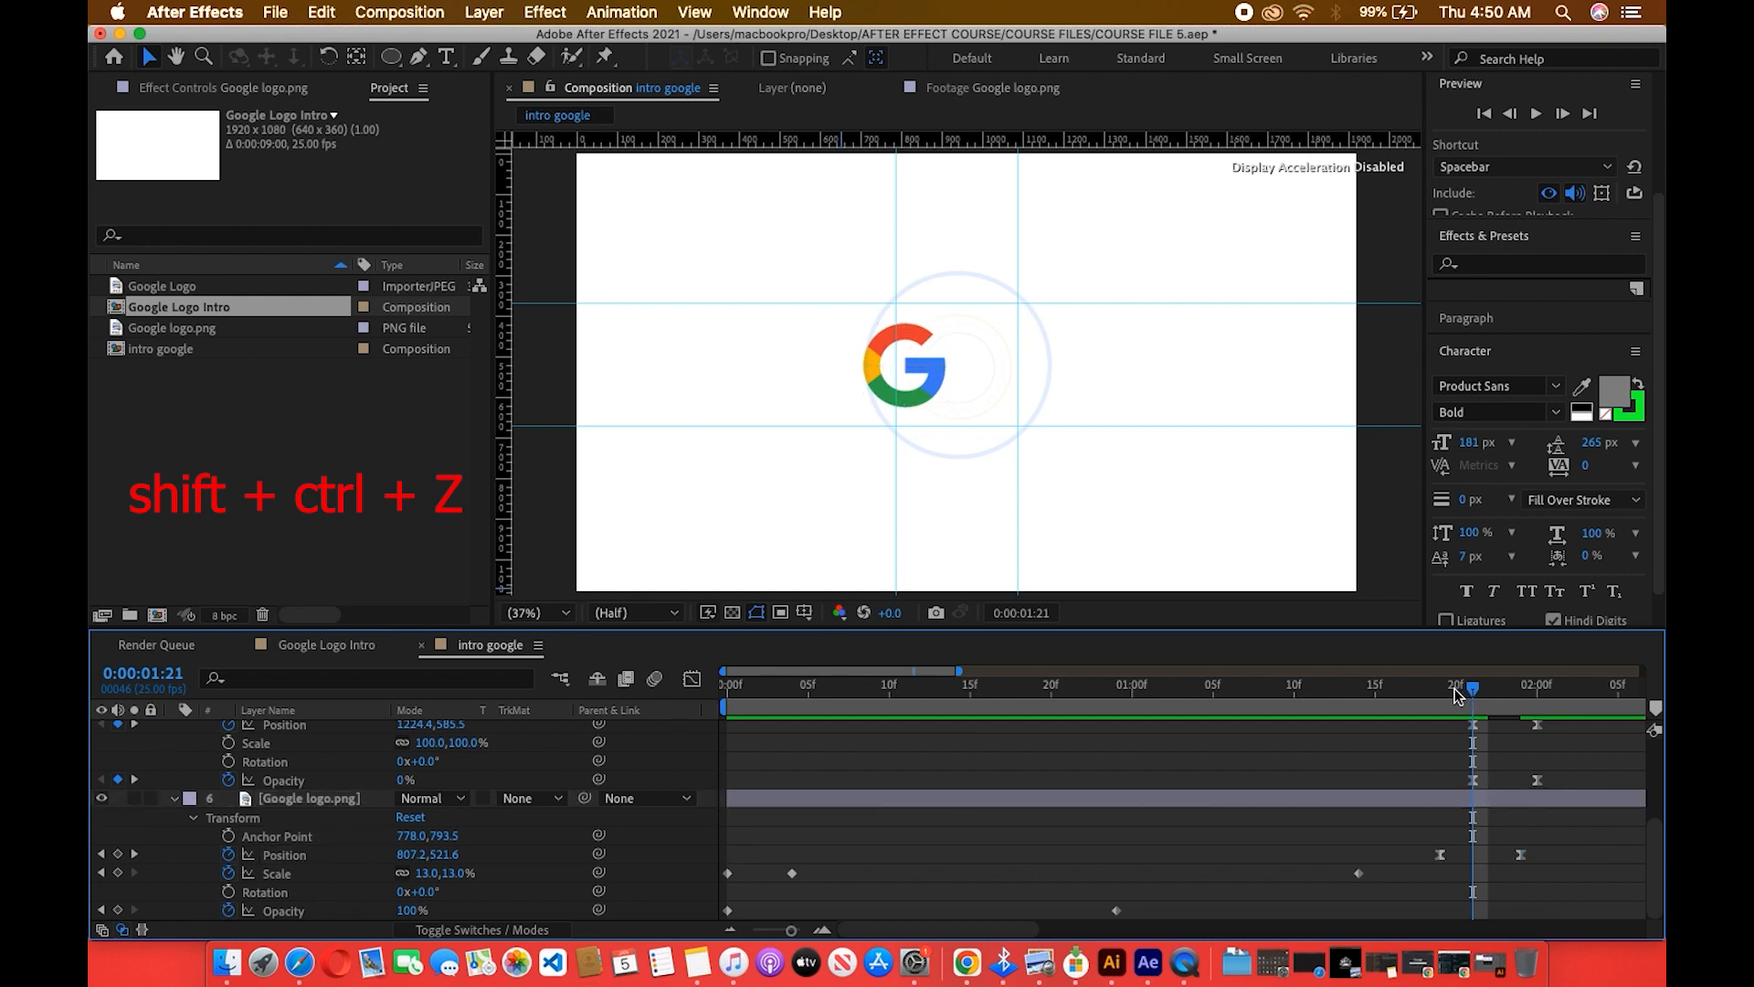
left_click_drag(1439, 691, 1521, 709)
left_click_drag(1554, 879, 1524, 722)
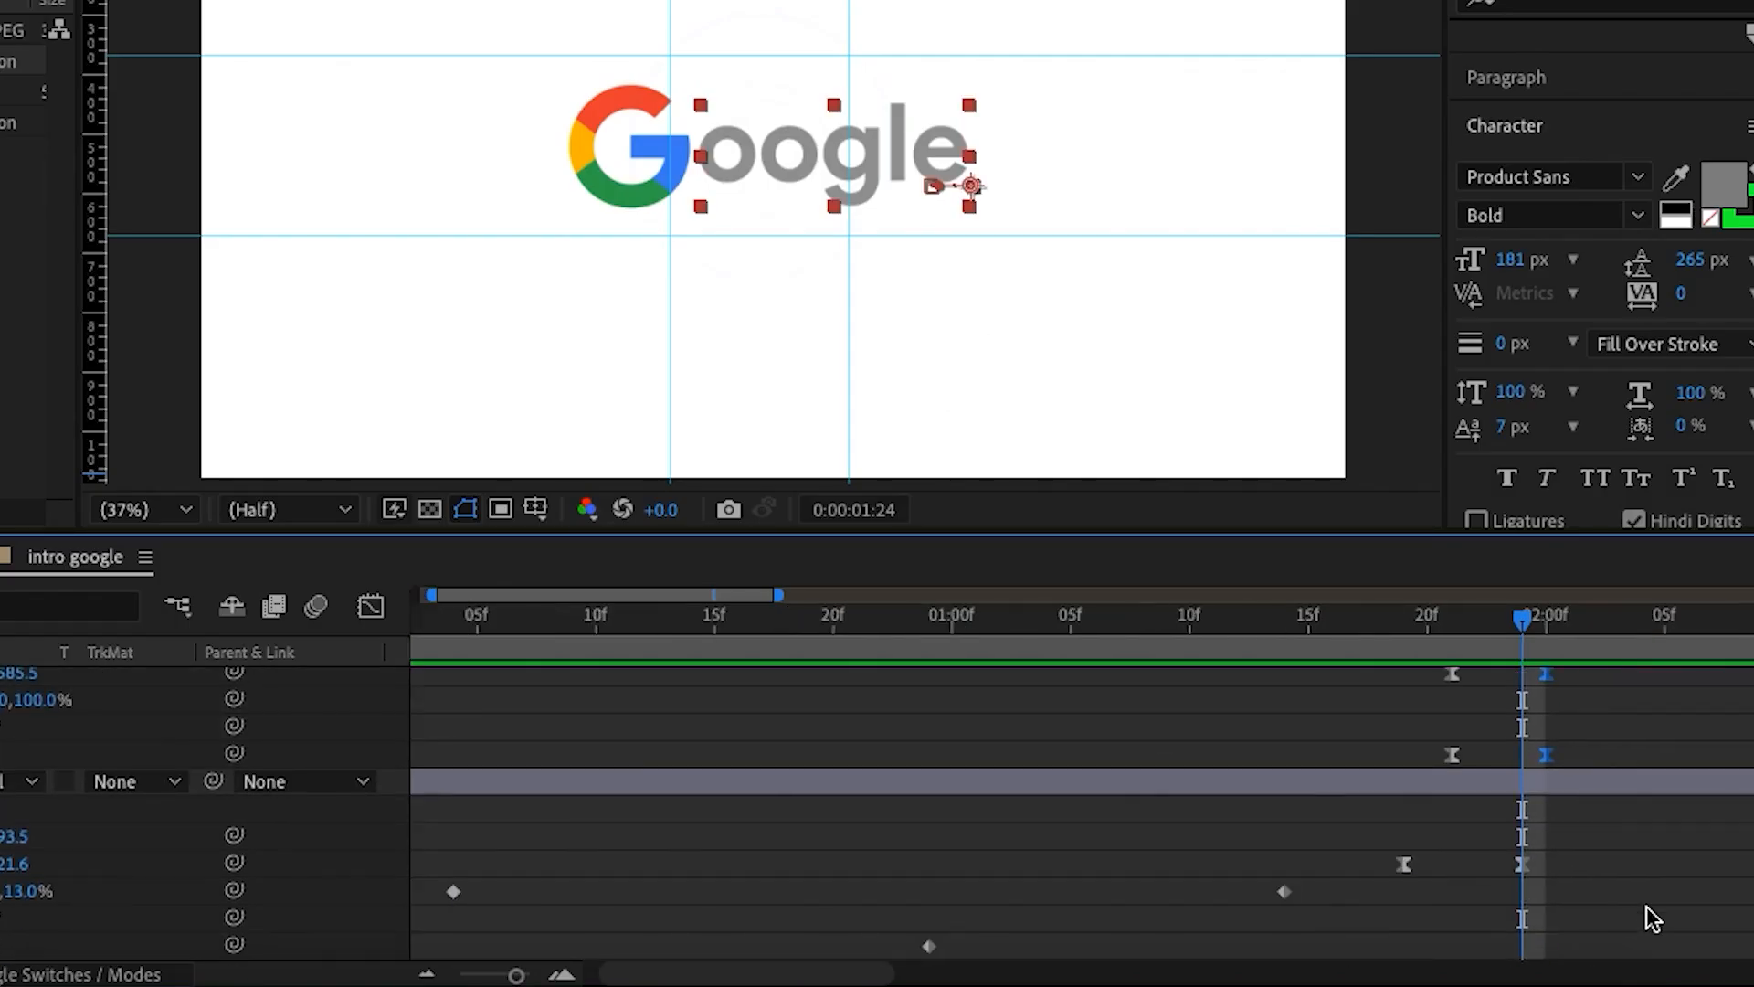
scroll(1653, 918, "right", 2)
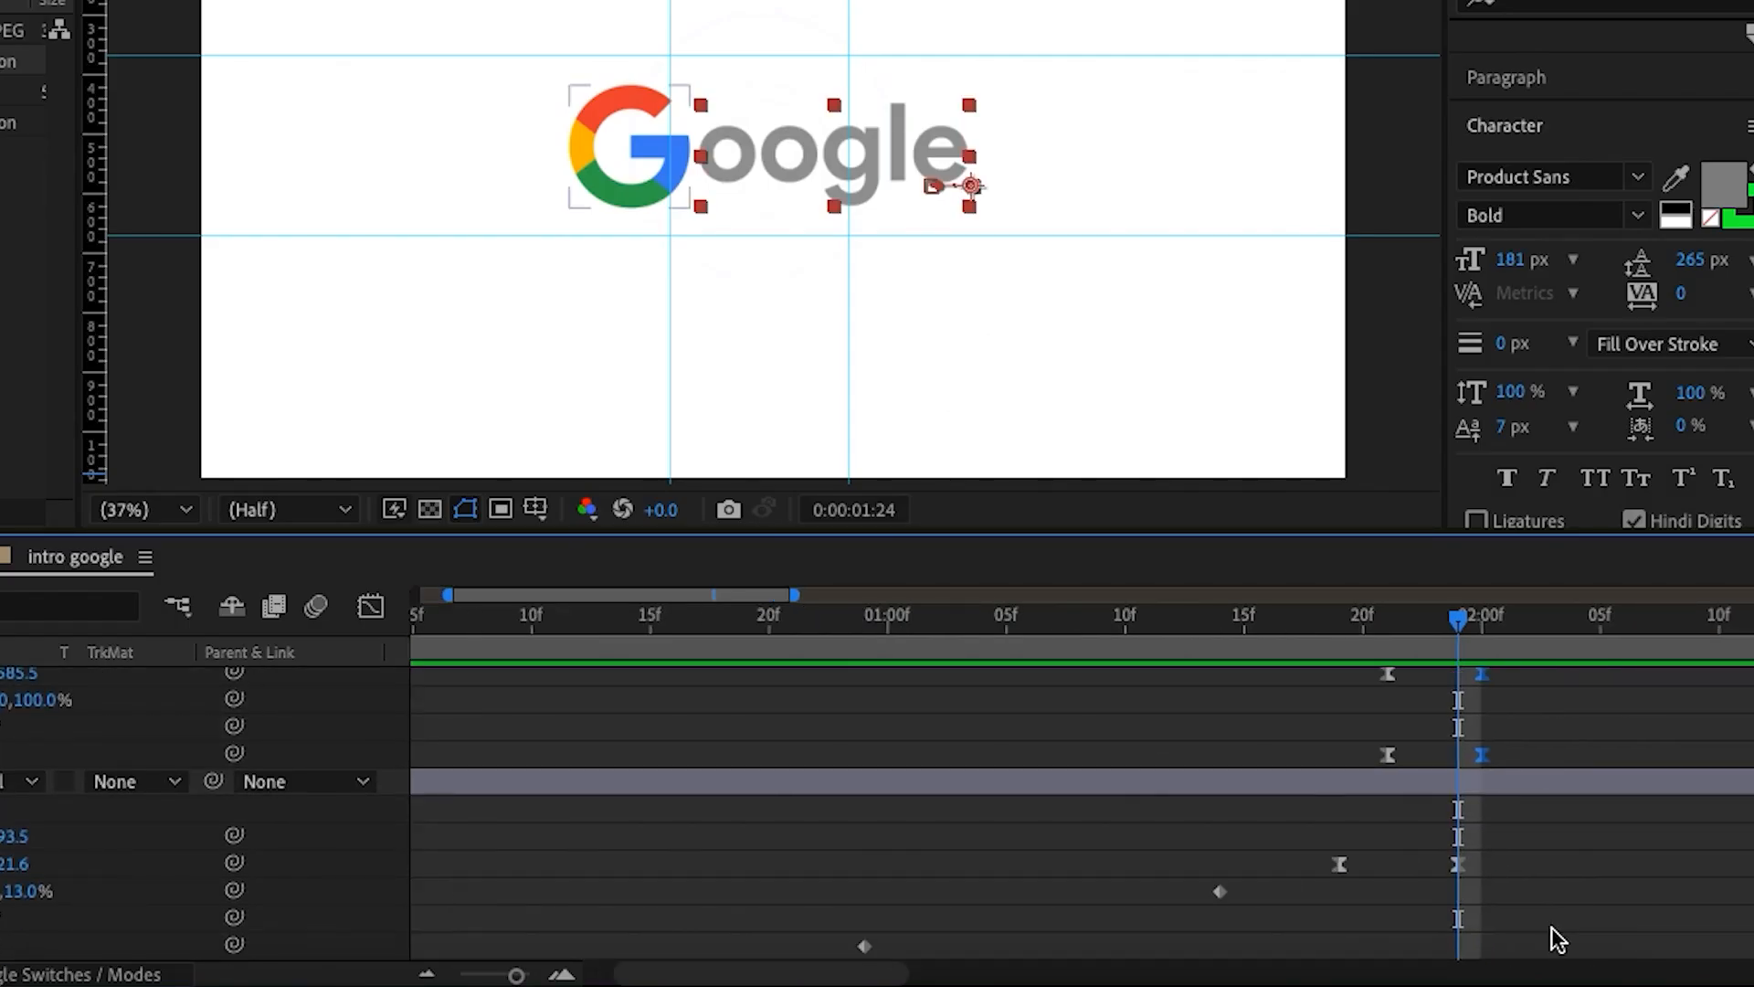
left_click_drag(1533, 932, 1601, 864)
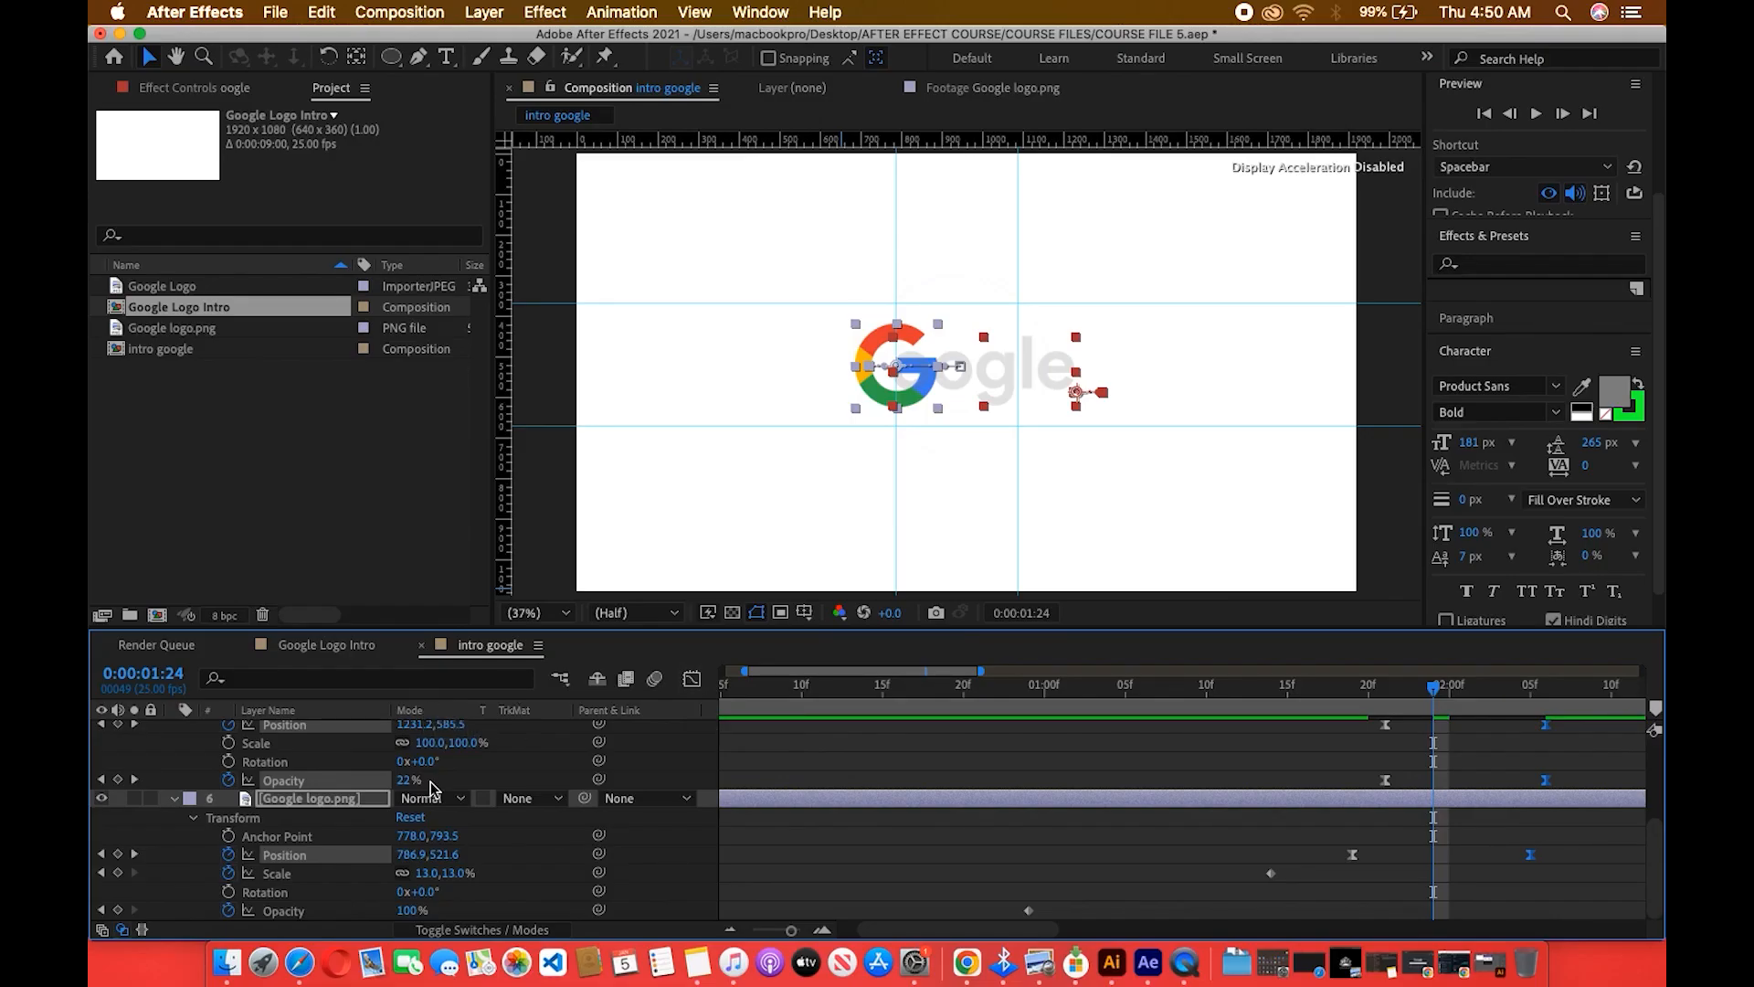
scroll(431, 786, "up", 5)
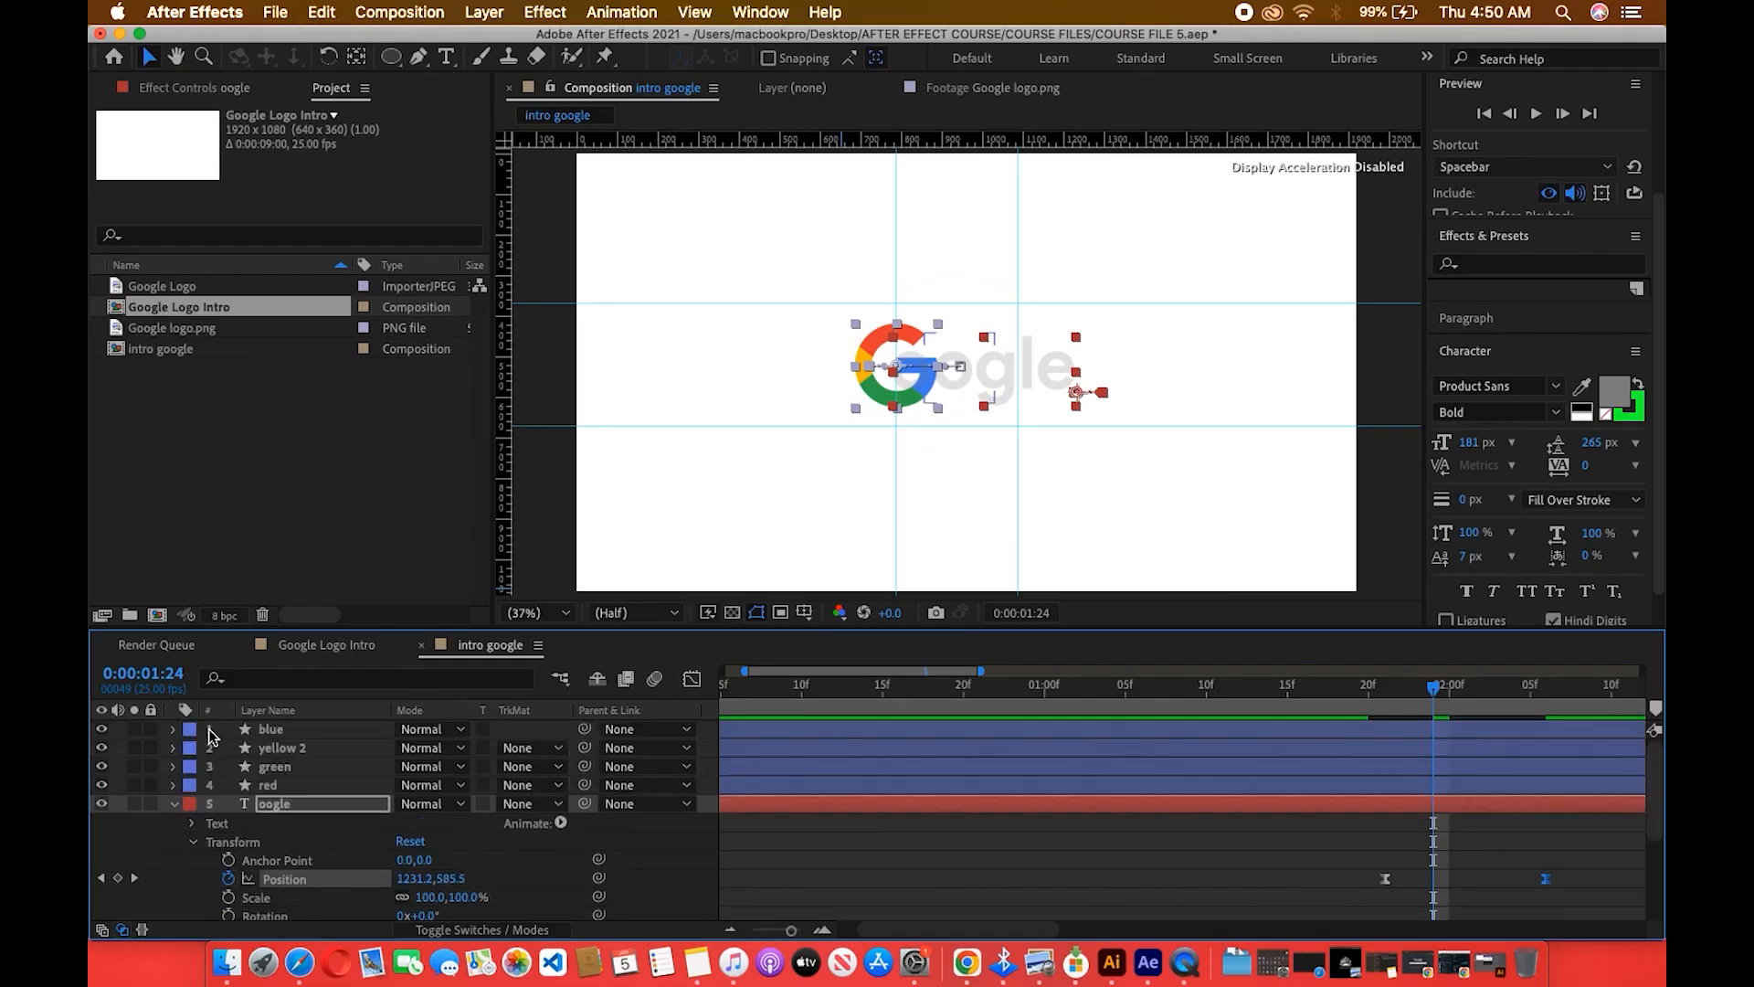
Collapse the oogle and Google logo.png layers and preview the intro animation from the first frame.
left_click(173, 804)
left_click(179, 822)
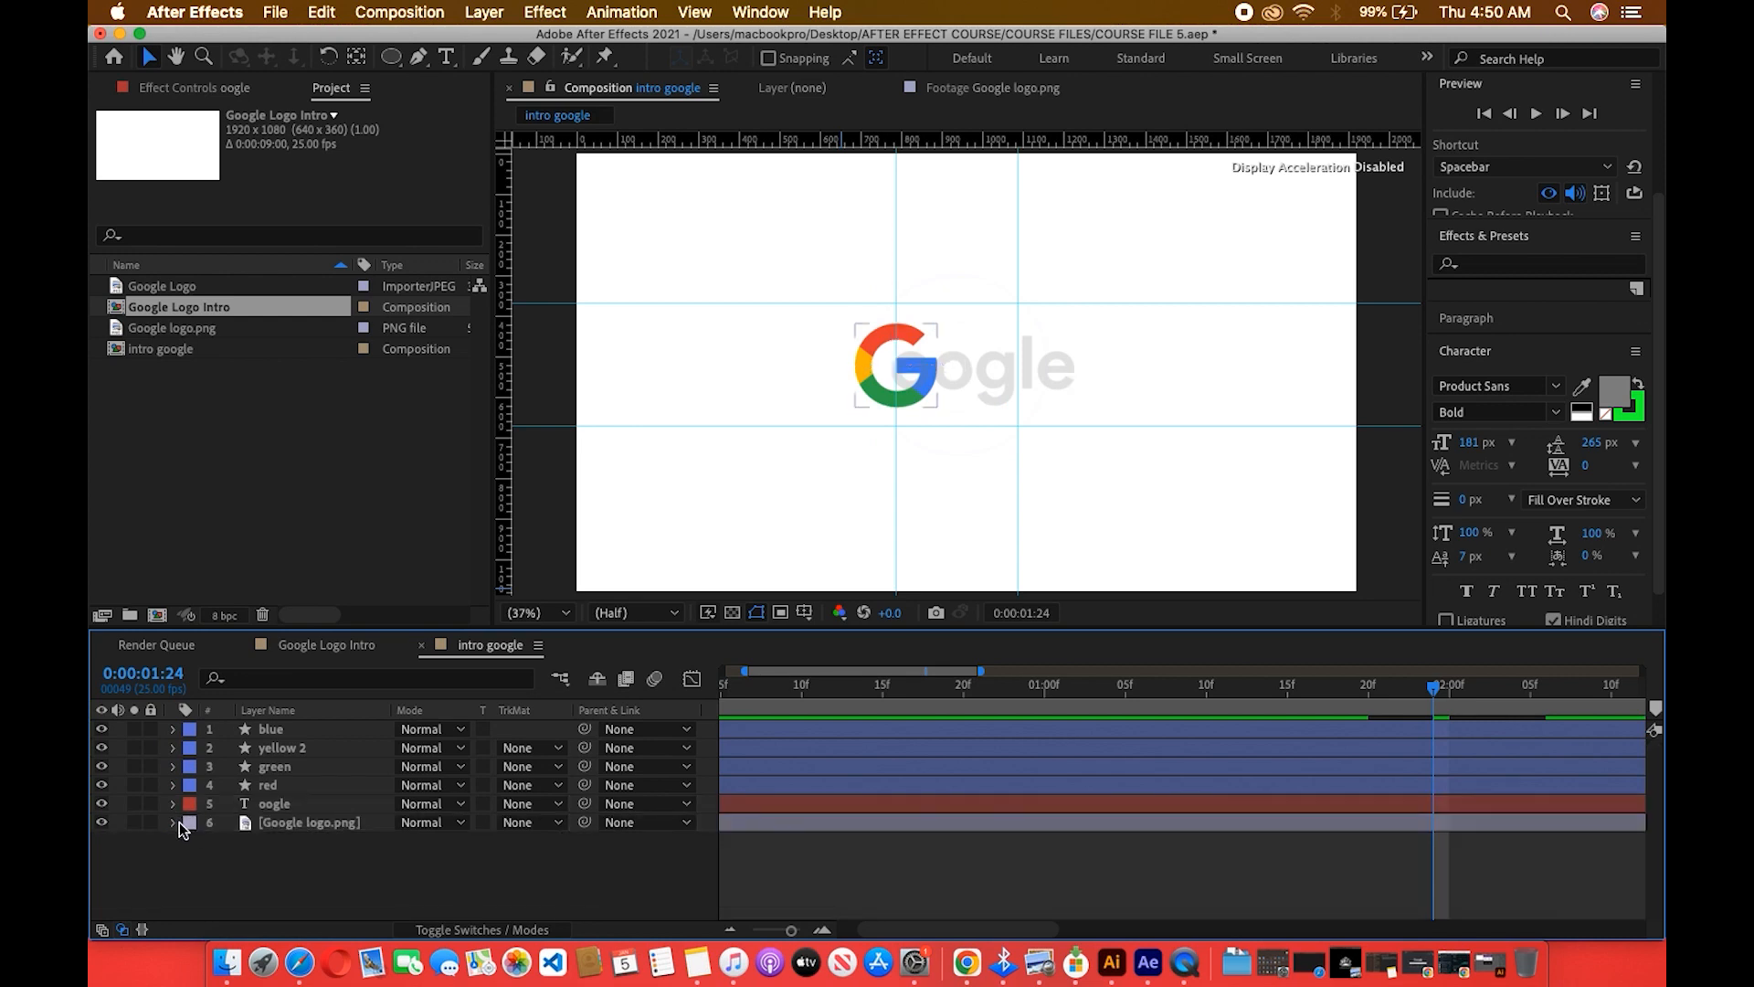
left_click_drag(760, 692, 552, 685)
key("space")
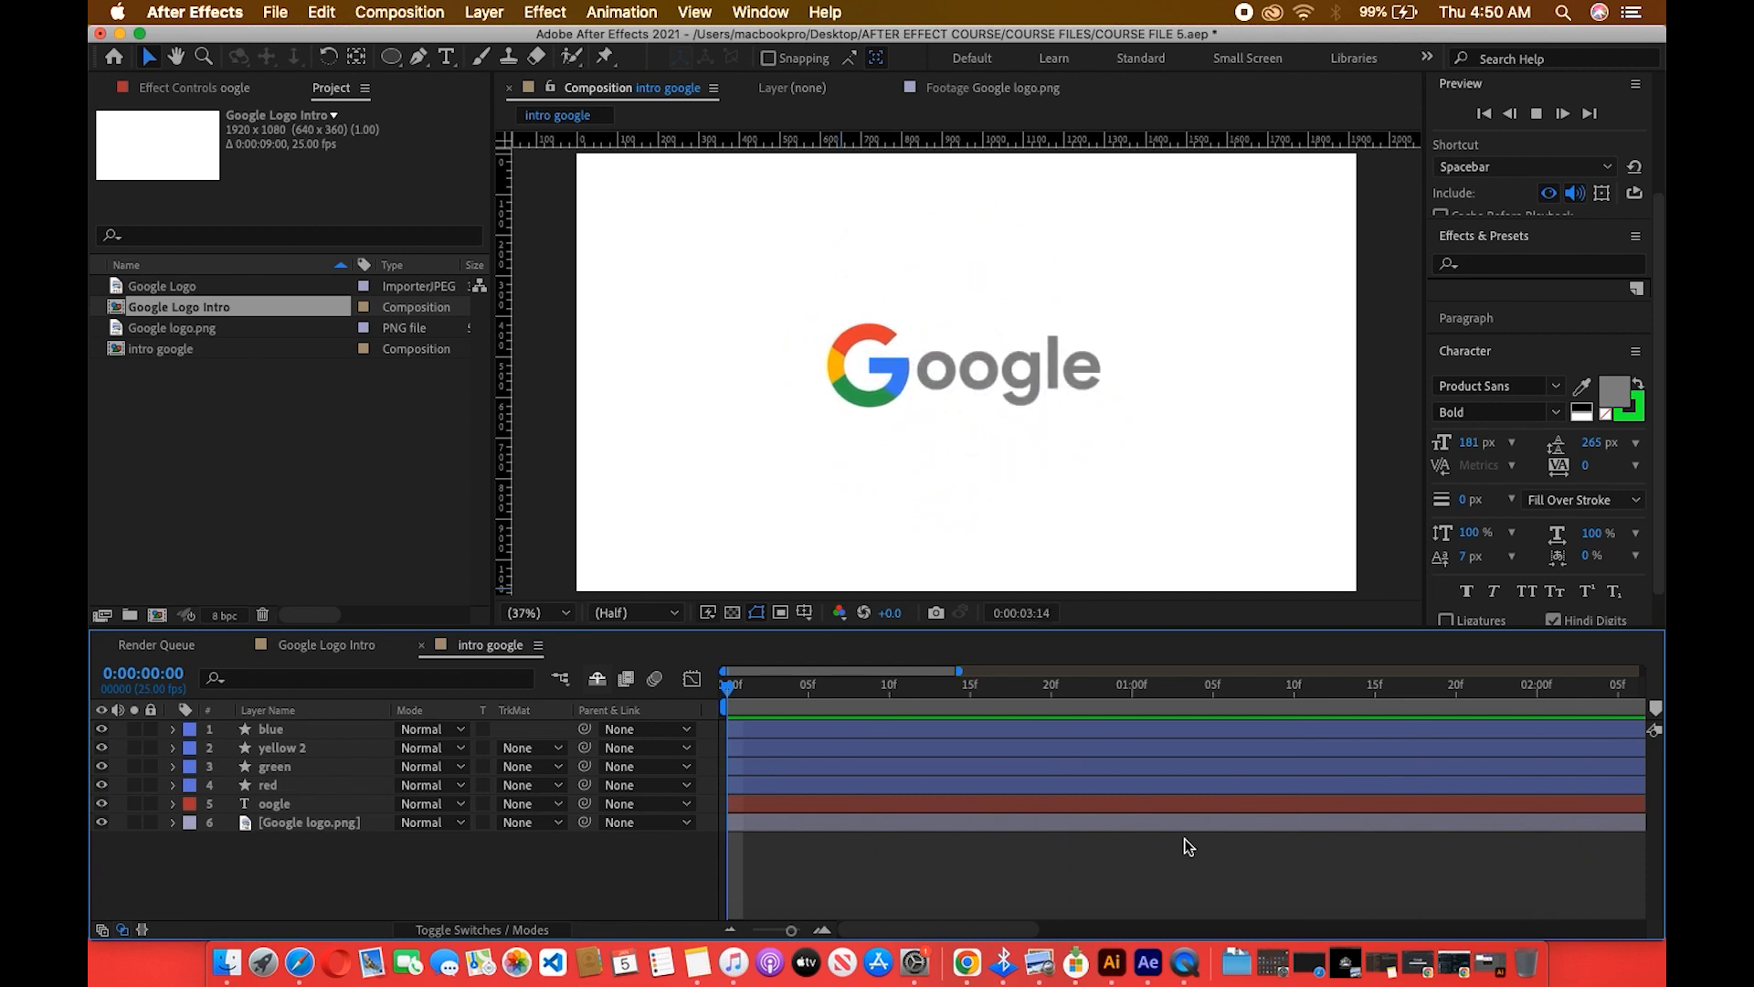
key("space")
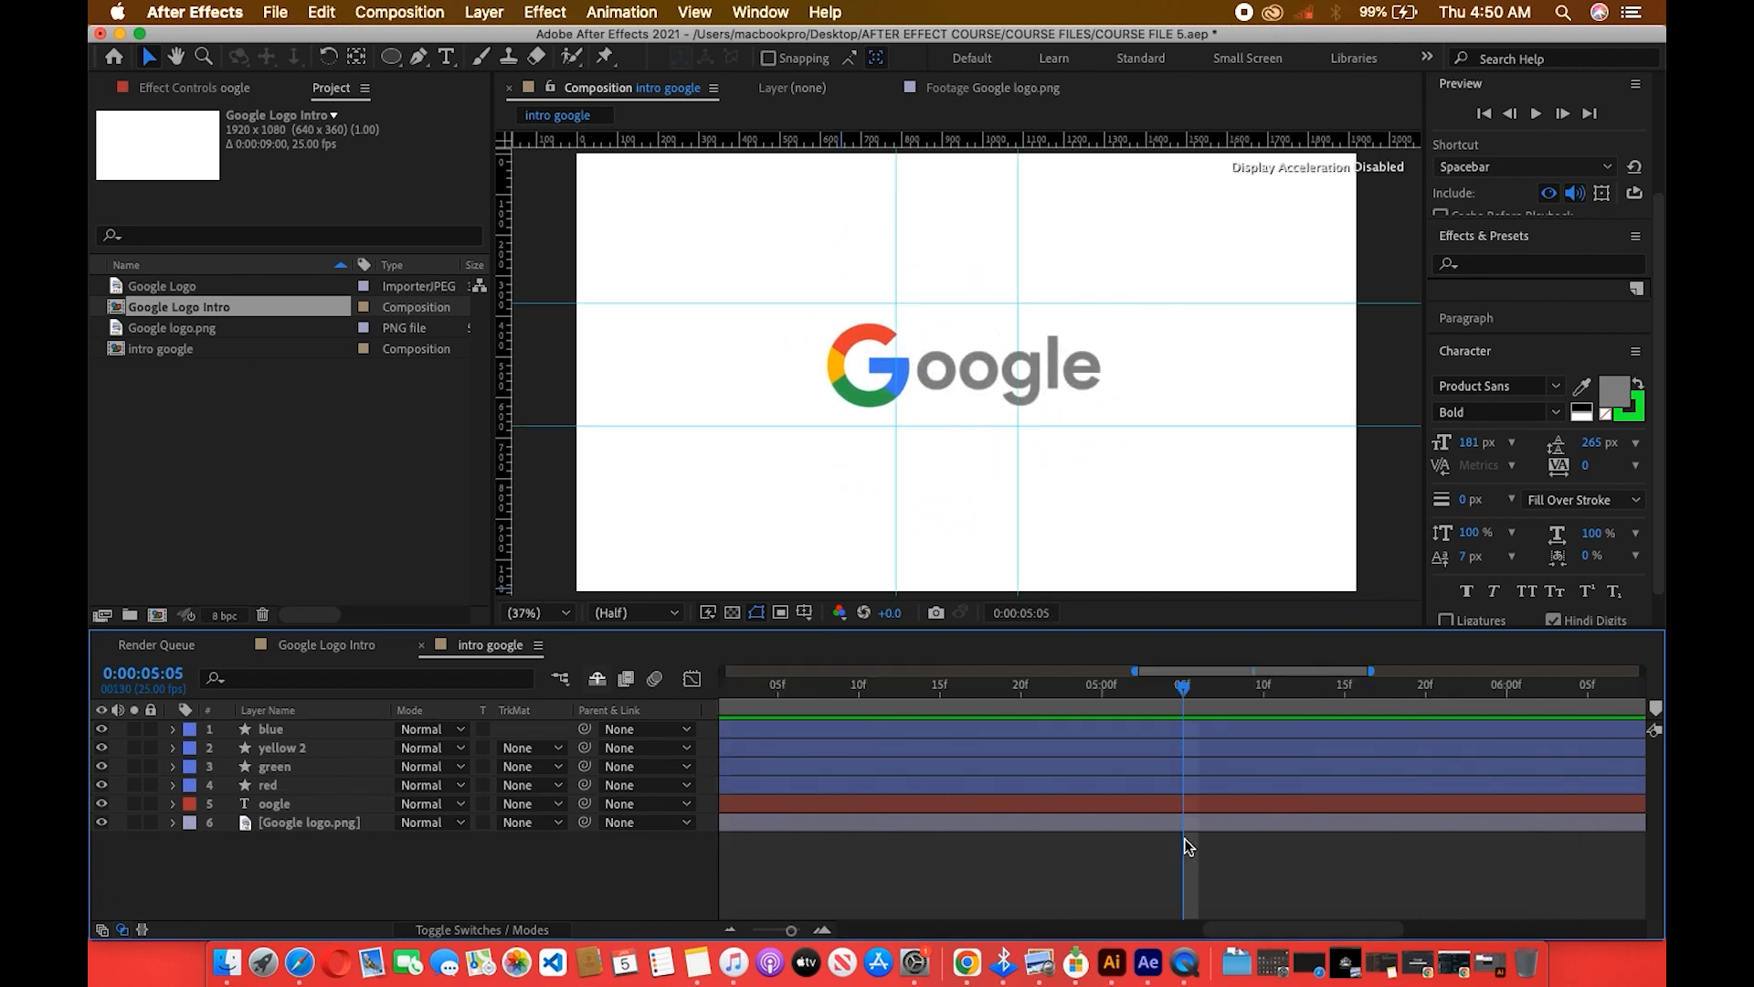
Preview the end of the animation from 0:00:04:05 and replay the whole intro from 0:00:00:00 with the full nine-second timeline in view.
left_click(776, 685)
key("space")
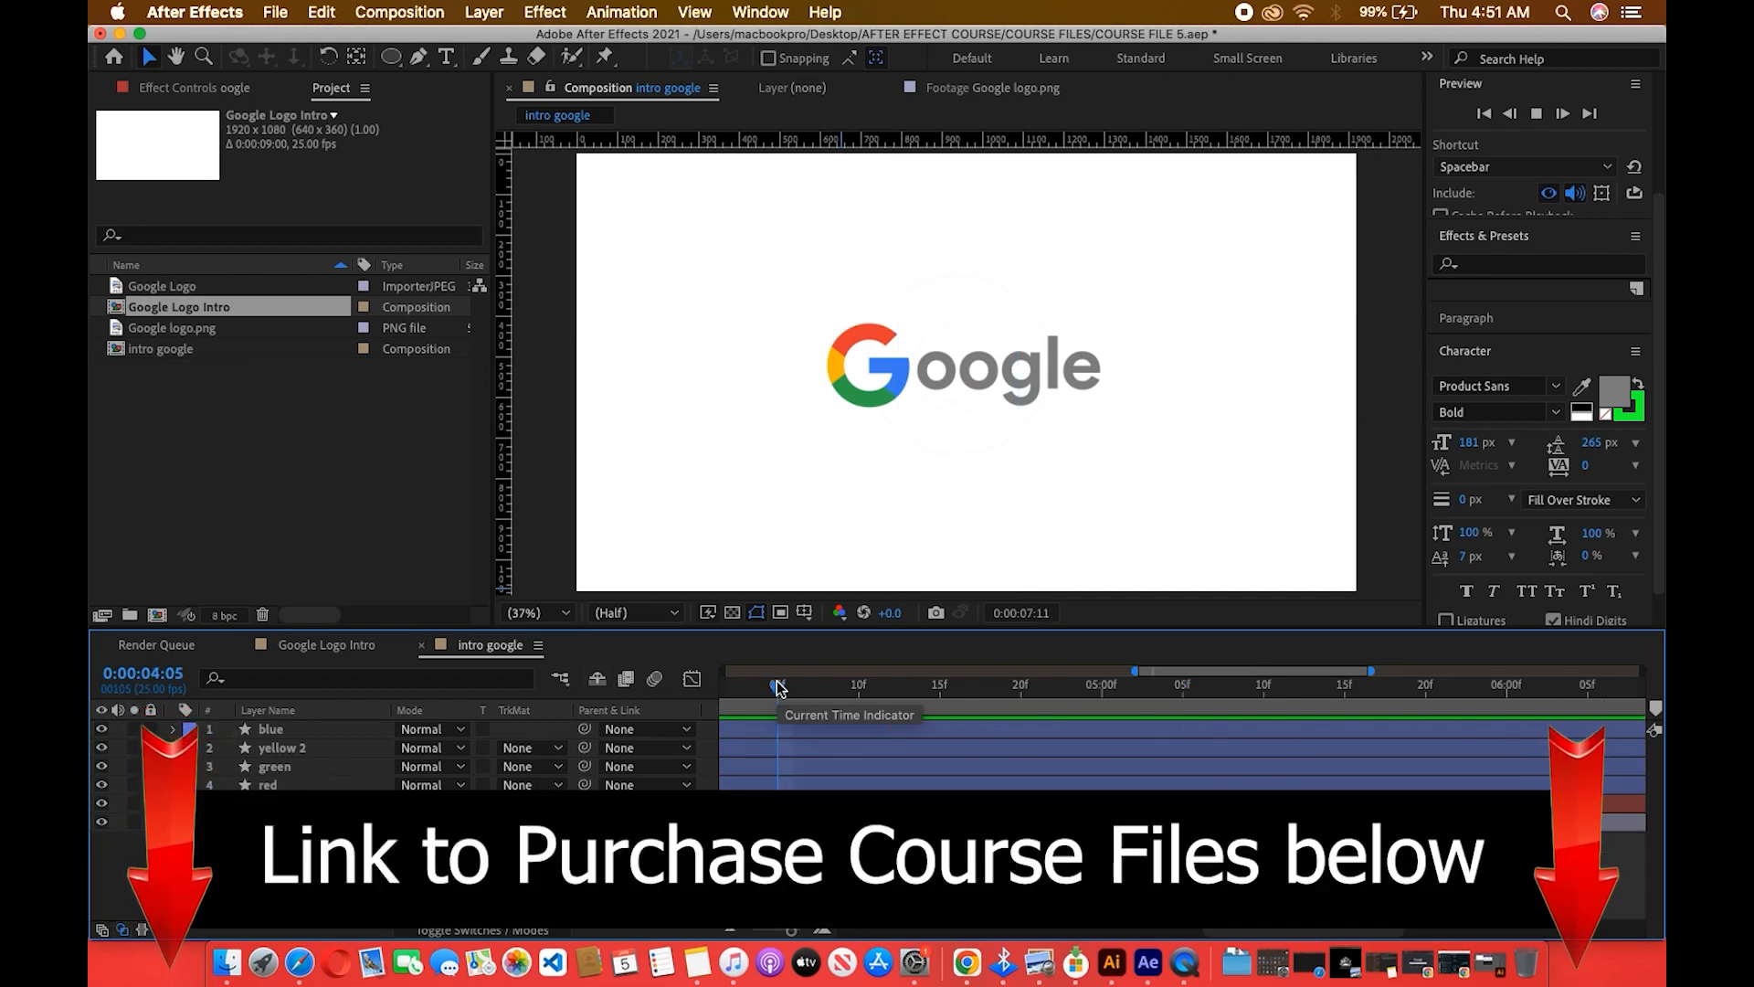
key("space")
key("minus")
key("minus")
left_click_drag(786, 691, 547, 708)
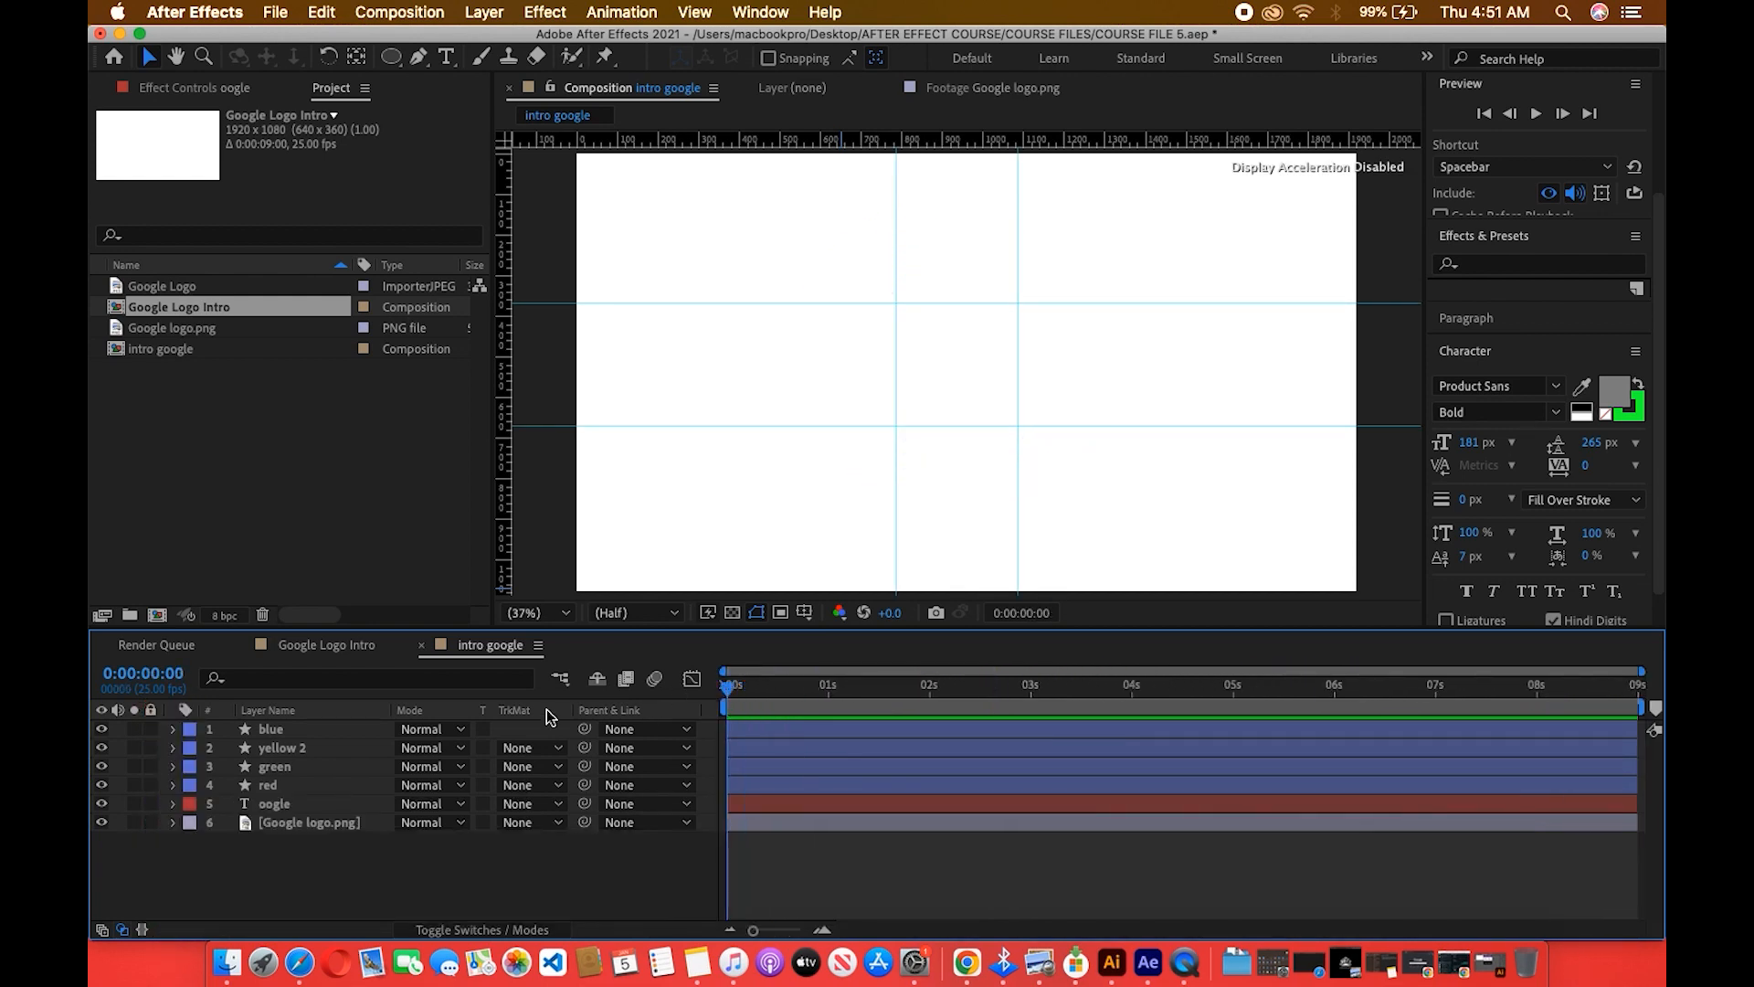
key("space")
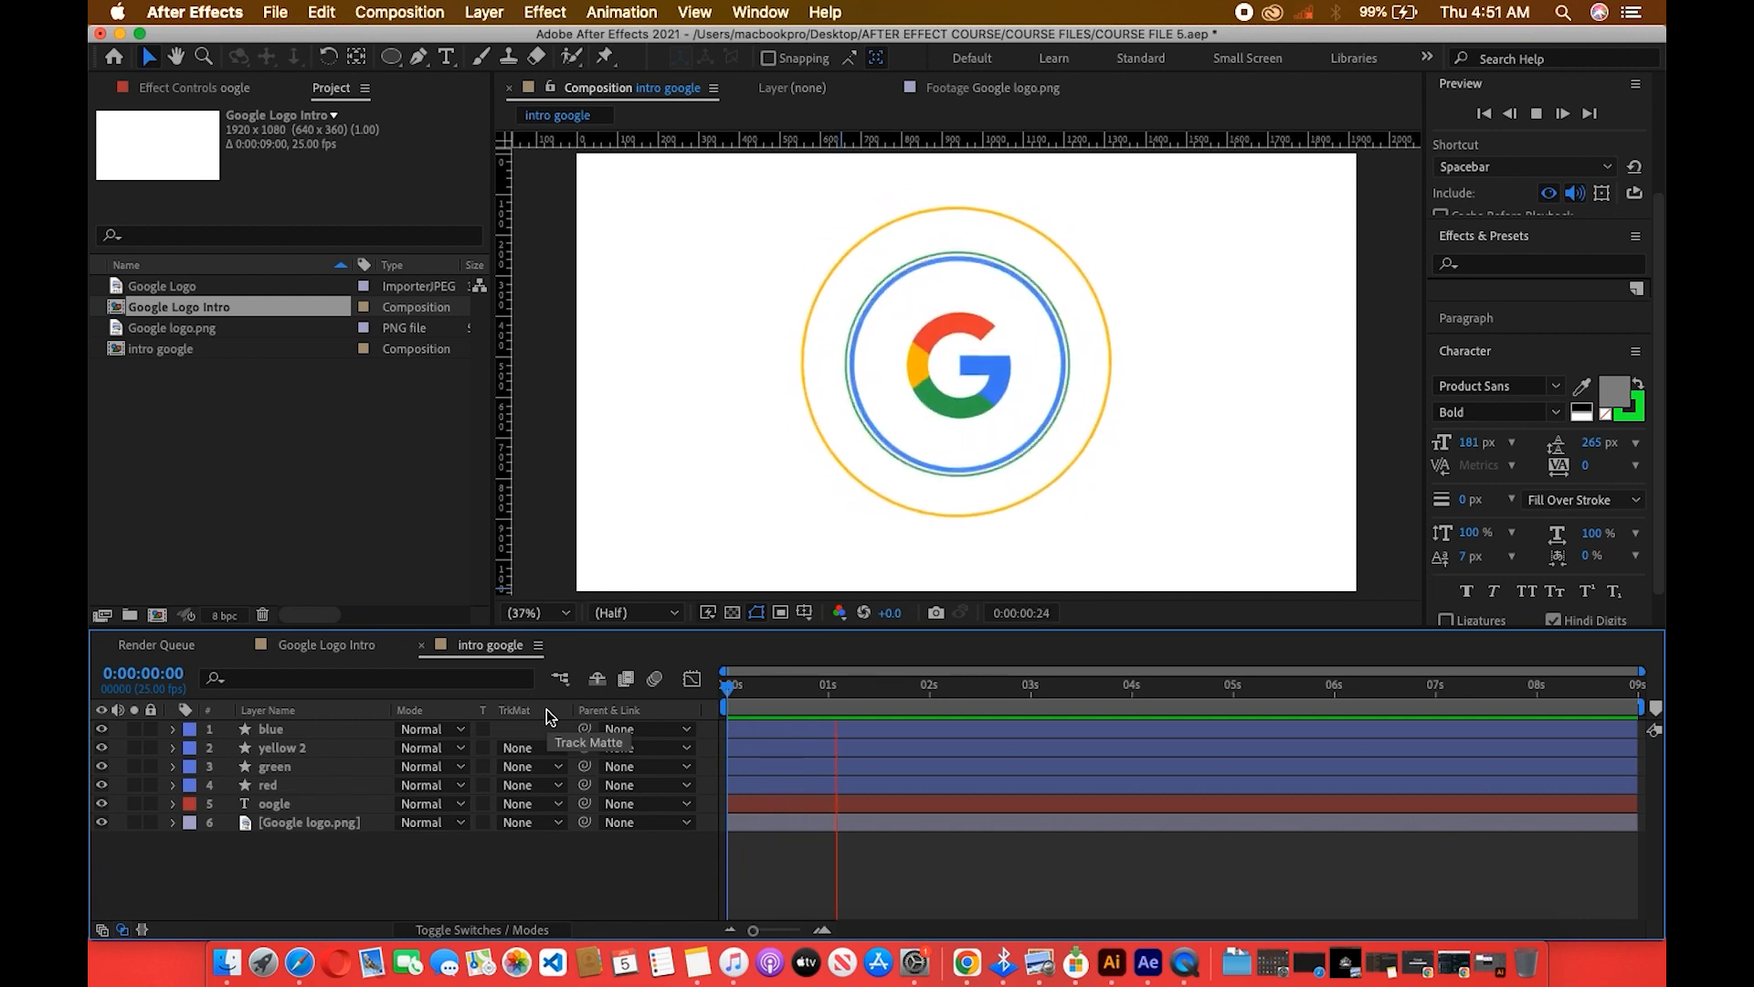